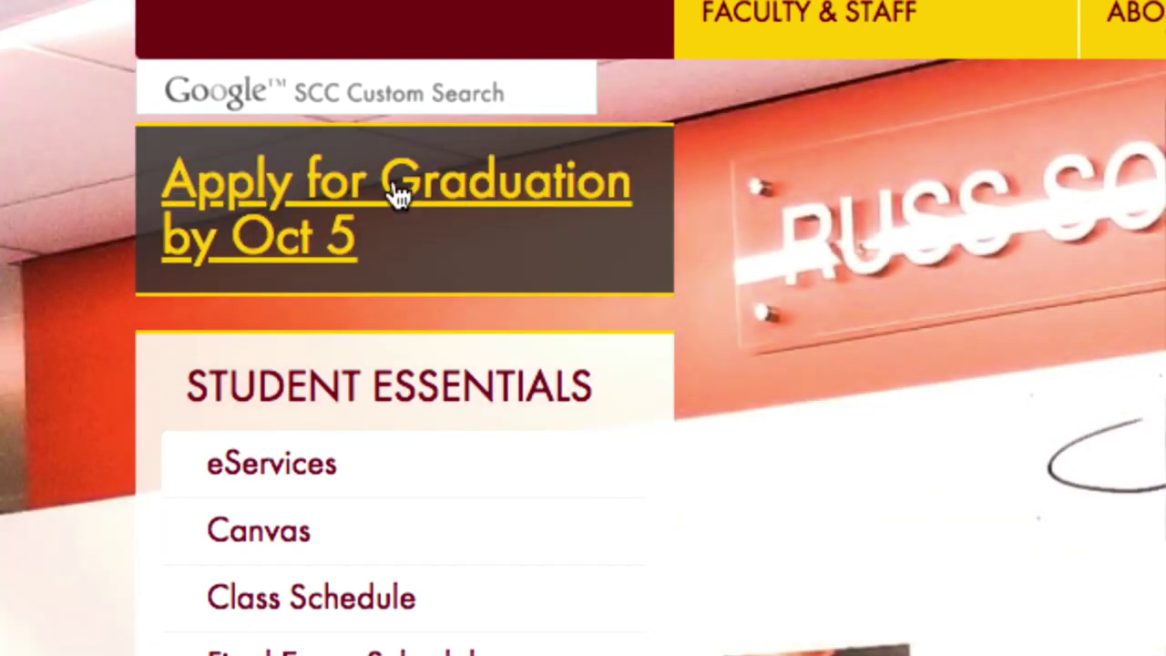
Step: Open the Apply for Graduation page, review the degree and certificate petition options, and return to the college home page
click(387, 199)
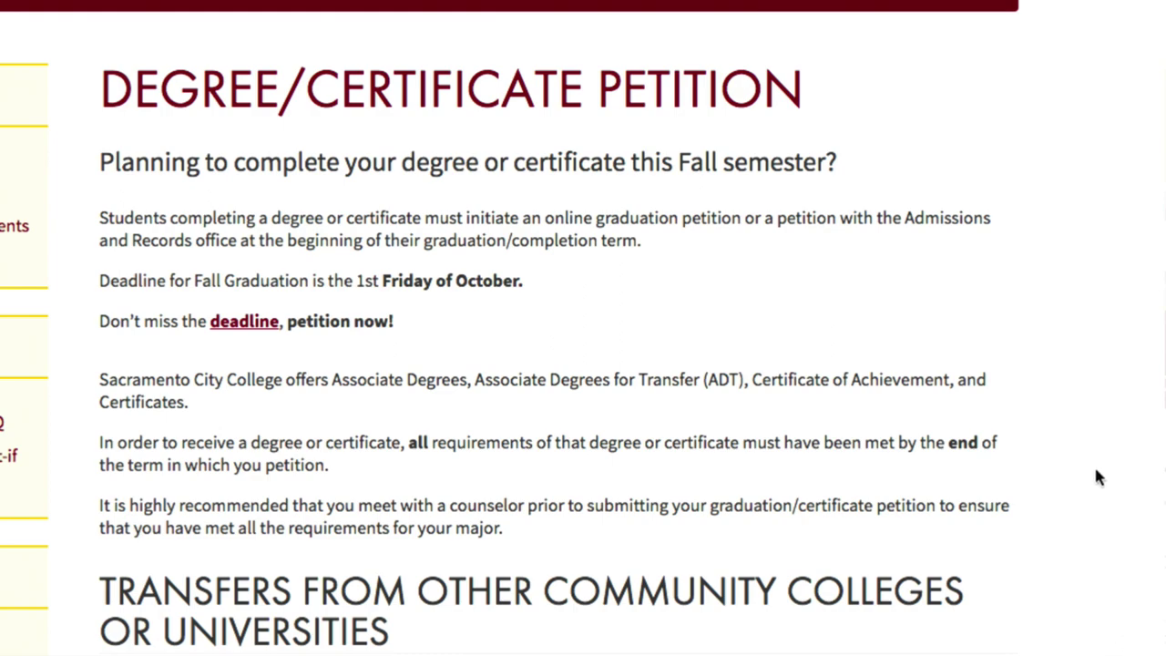
scroll(763, 415, down, 7)
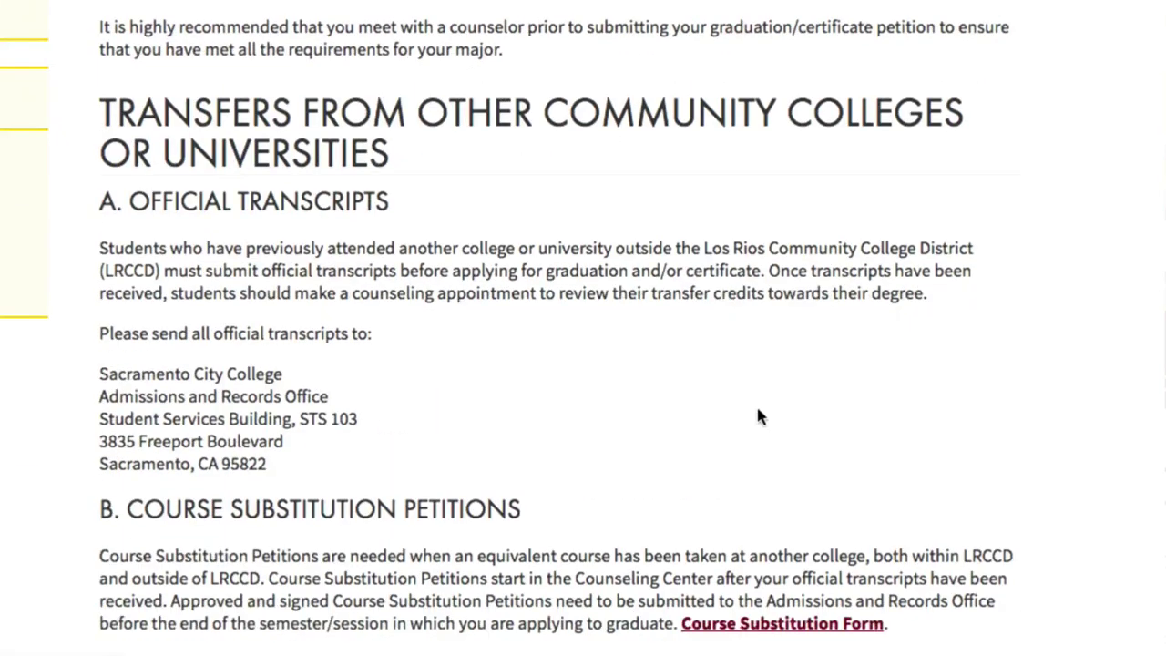
scroll(757, 409, down, 3)
scroll(756, 405, down, 2)
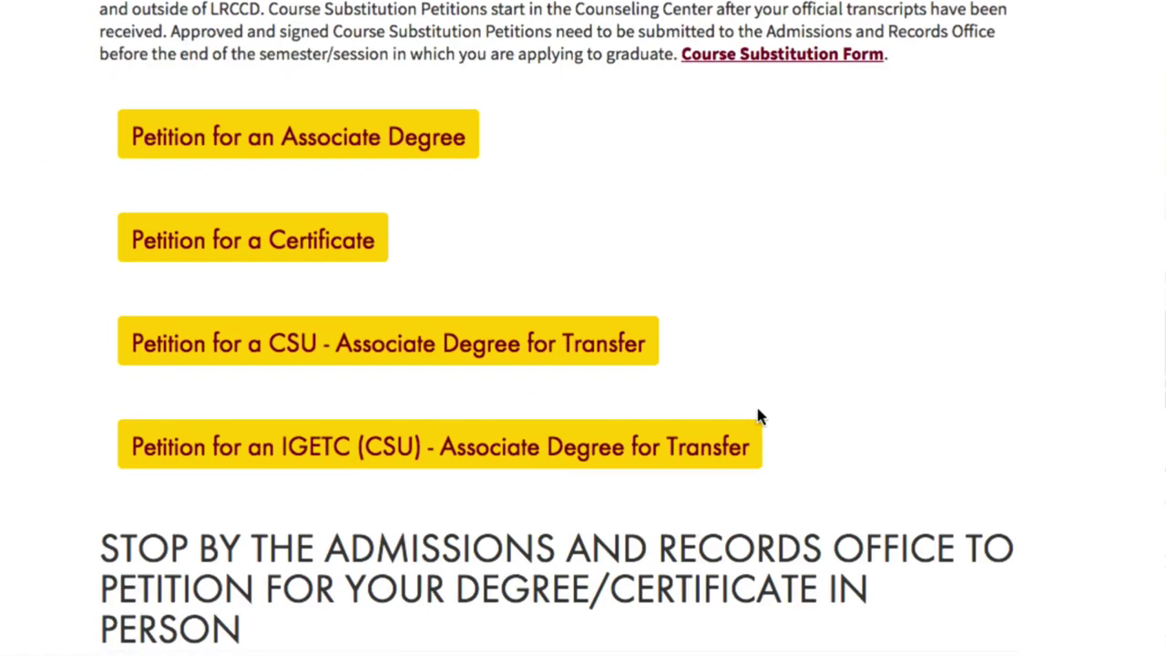
click(192, 254)
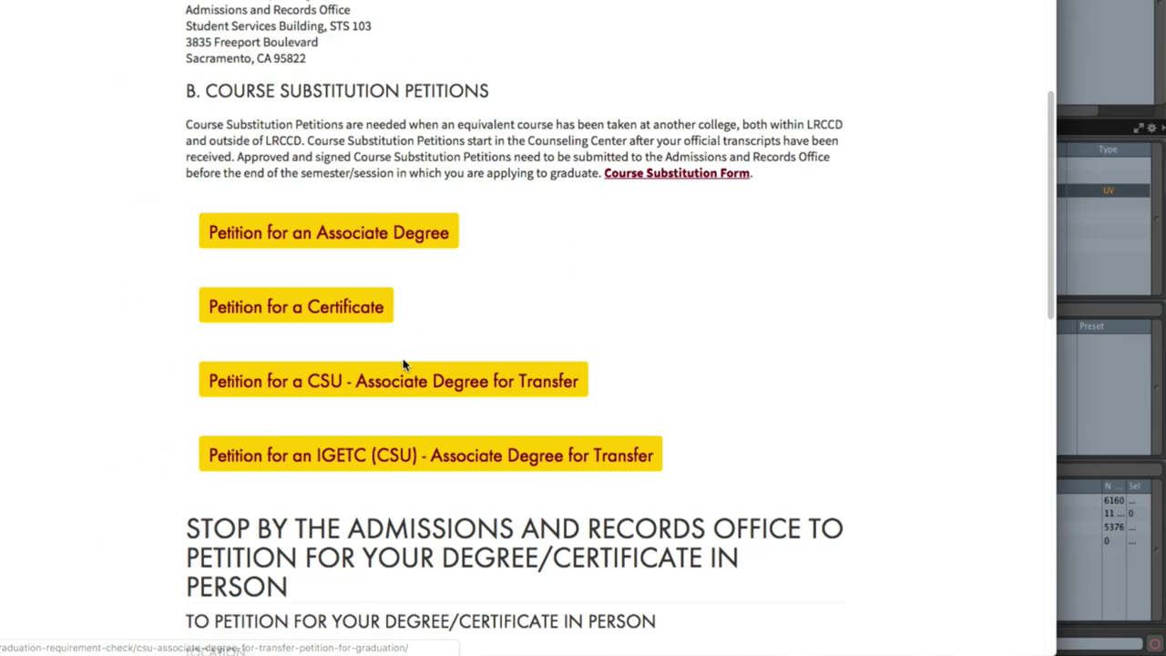
scroll(400, 369, up, 6)
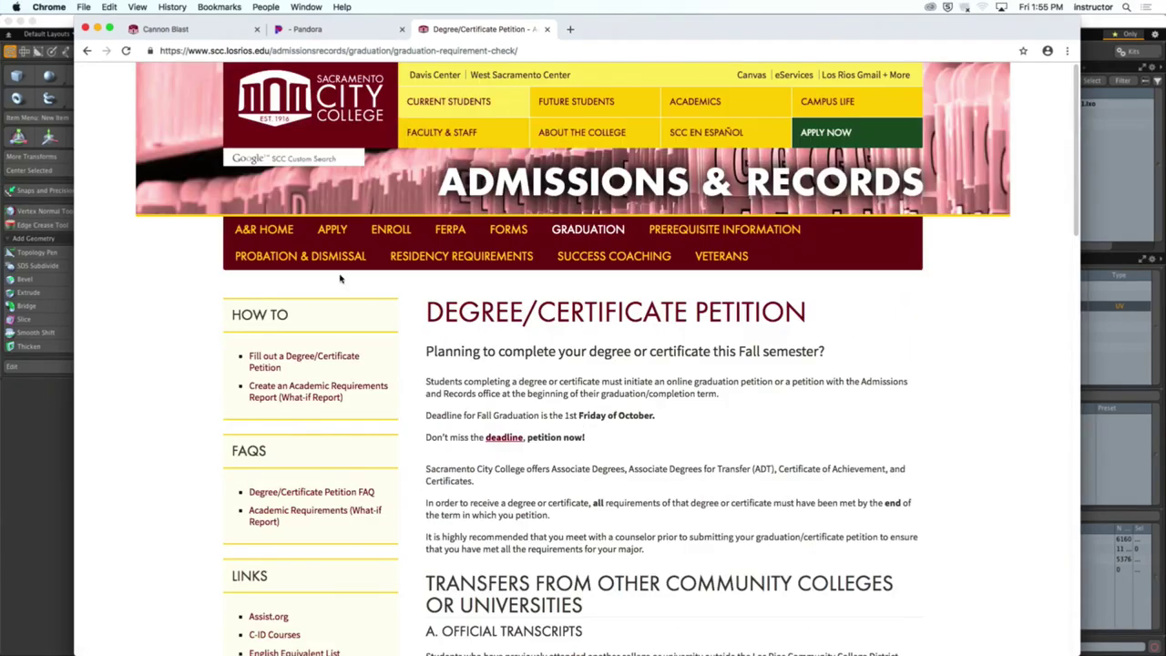
click(87, 51)
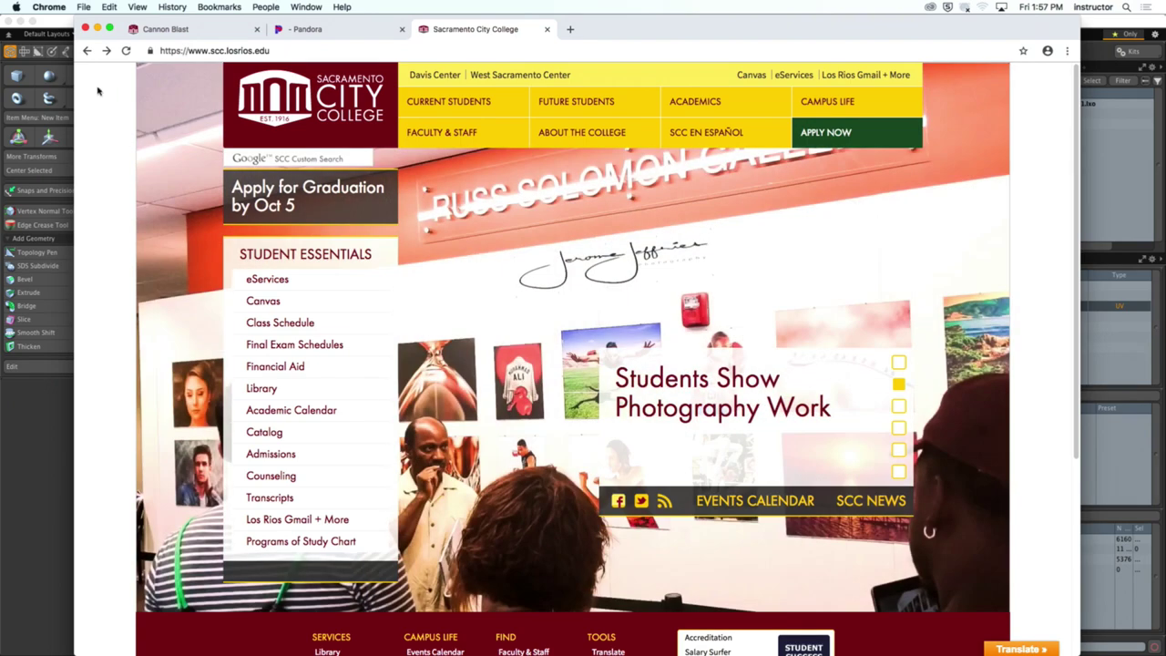
click(49, 6)
click(109, 111)
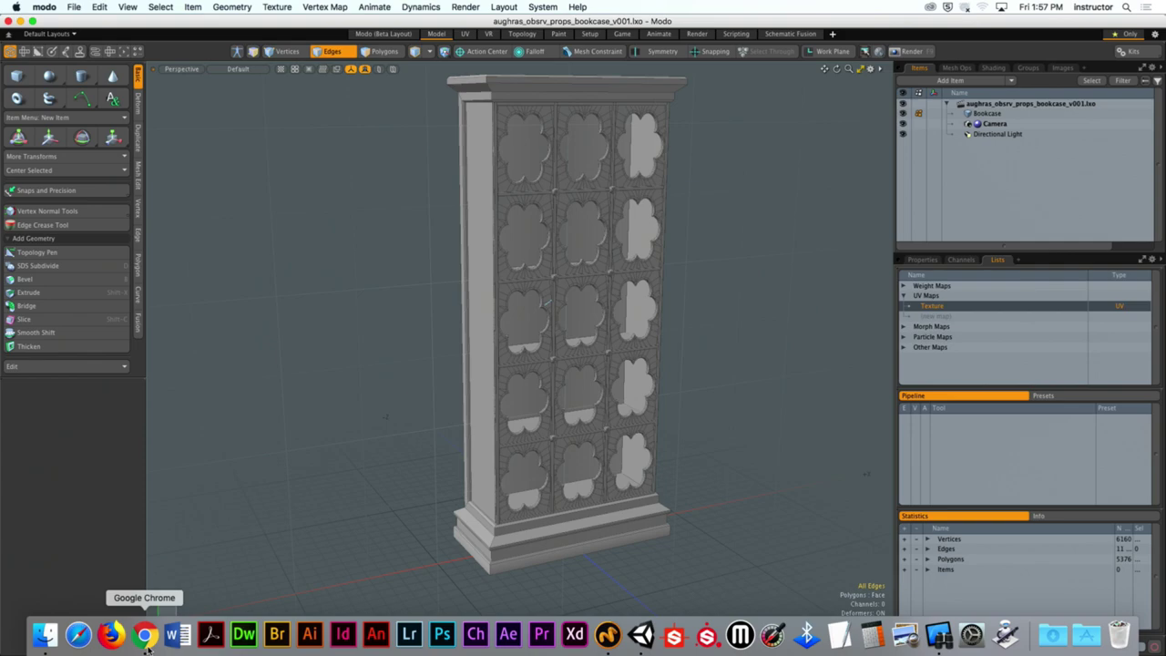
click(144, 635)
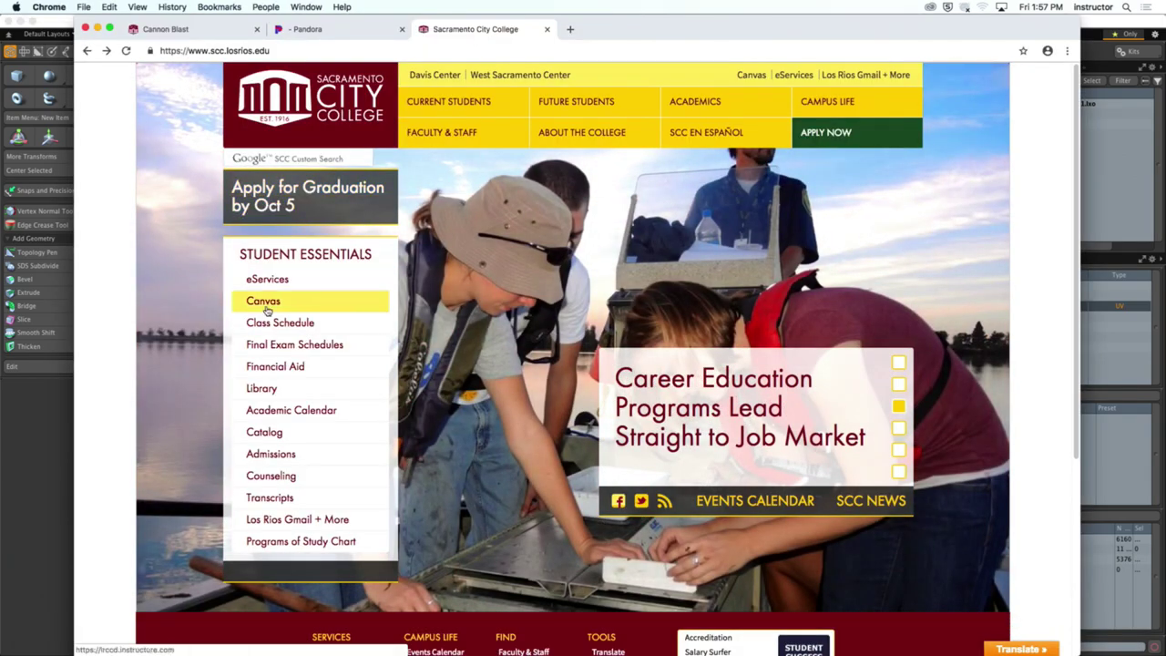
Step: Open the GCOM 426 - Level Design course in Canvas and display it in Student View
click(266, 306)
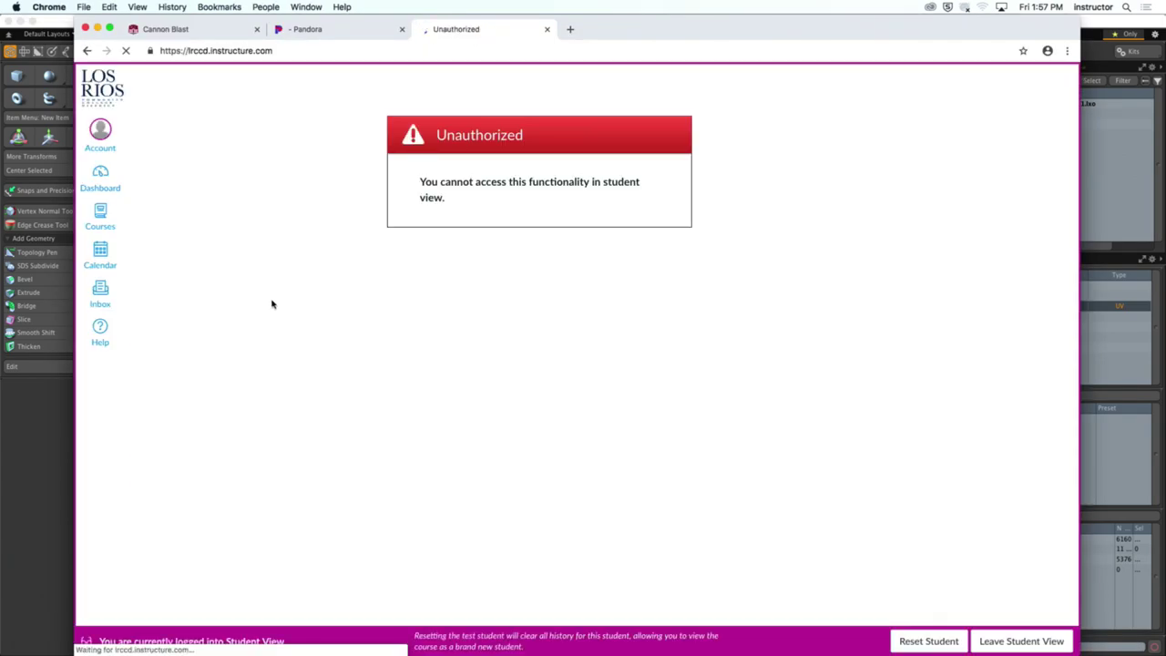
click(1022, 642)
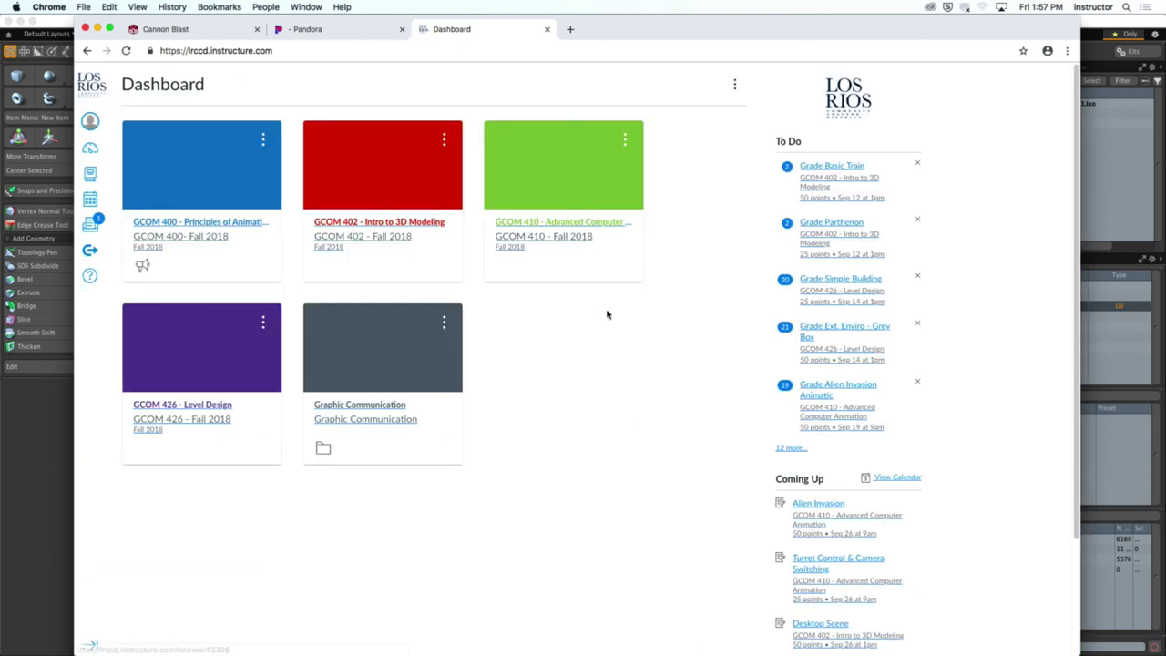
click(213, 408)
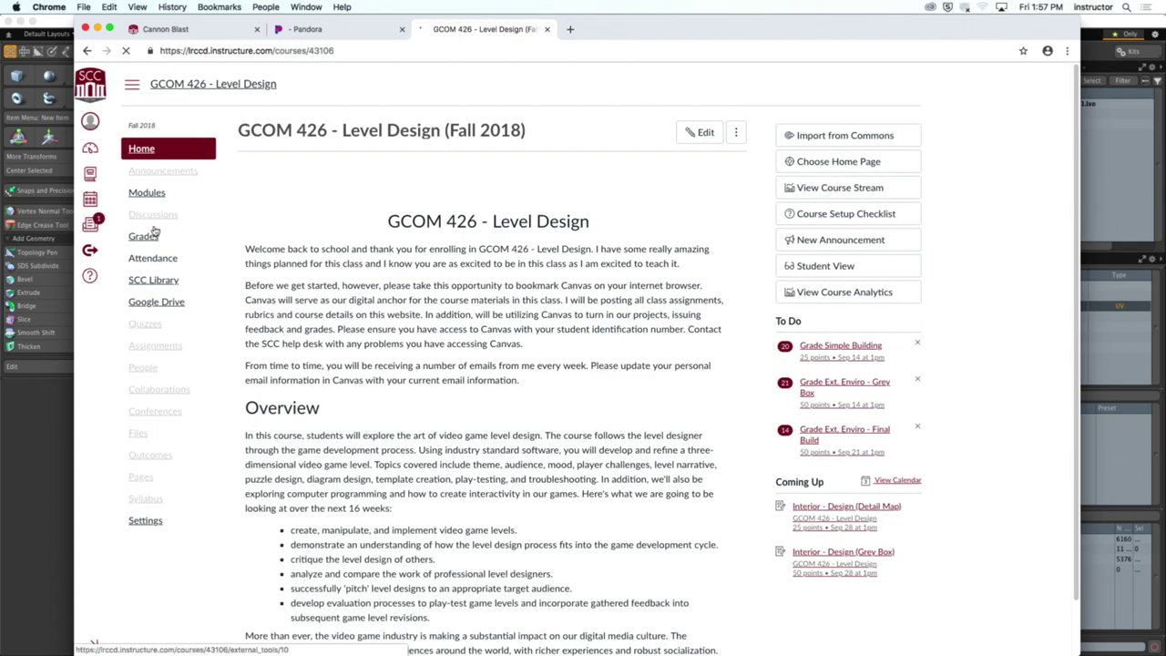
click(153, 522)
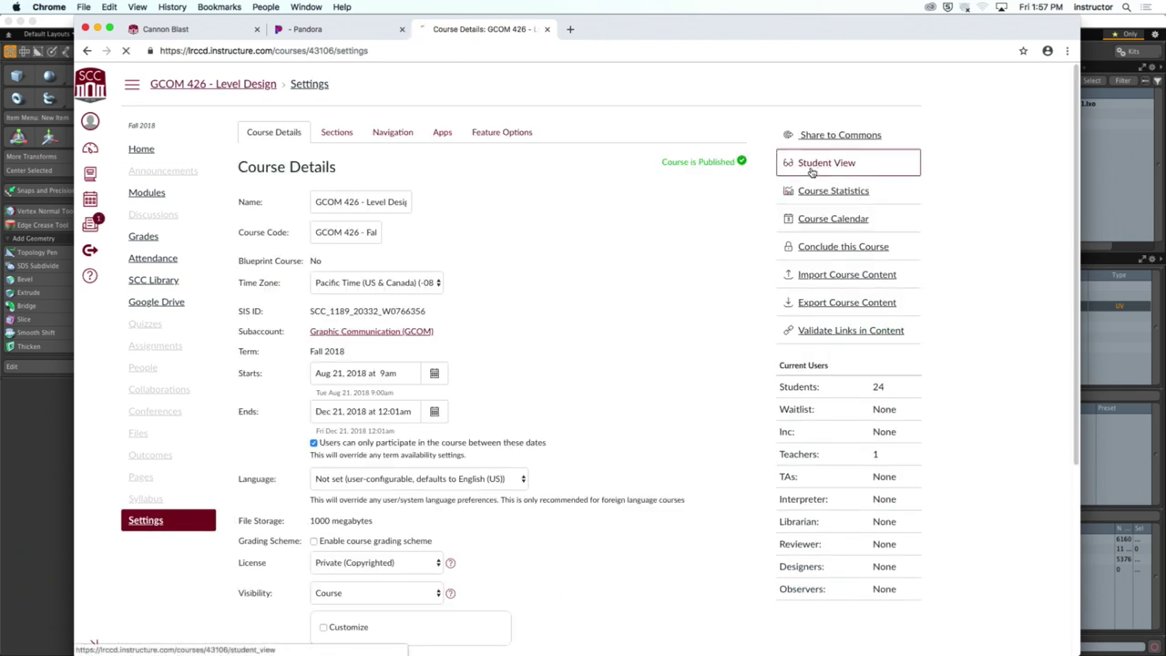
click(812, 169)
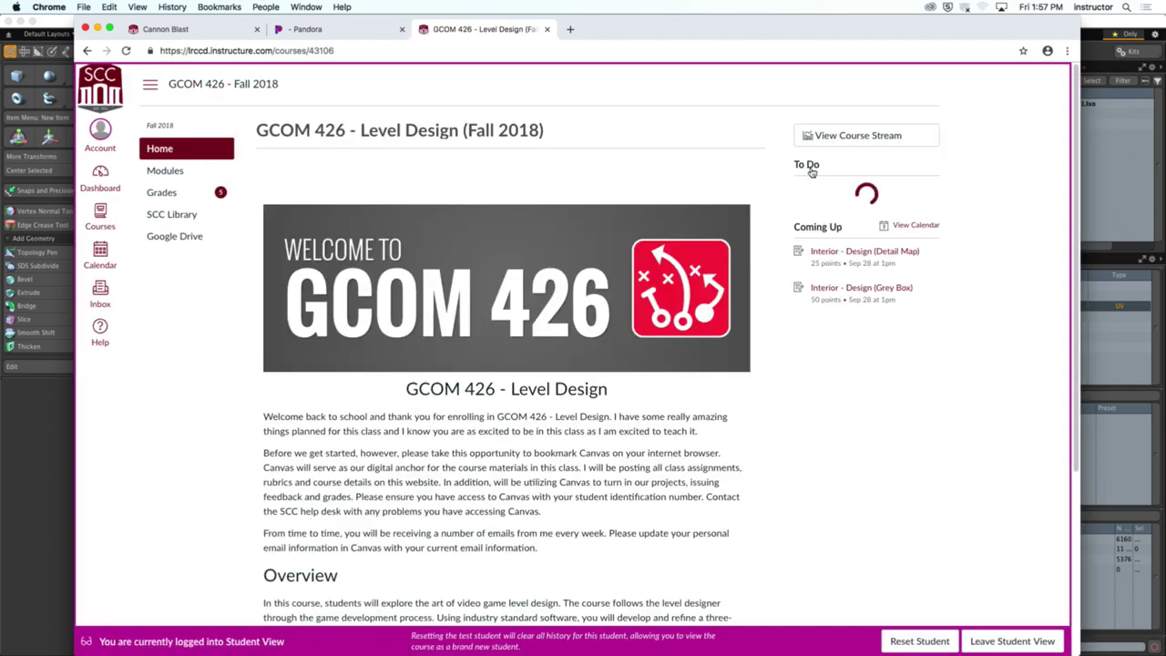
Step: Check the course's grades and review the weekly modules down to the Week 04 assignments
click(181, 202)
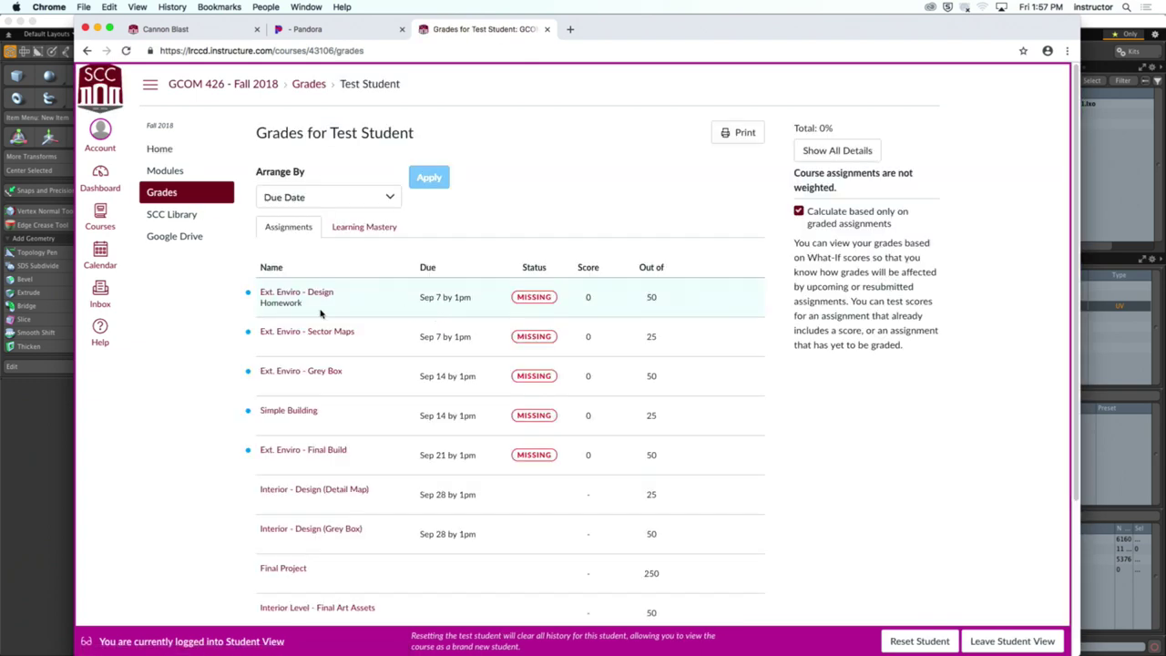
click(166, 172)
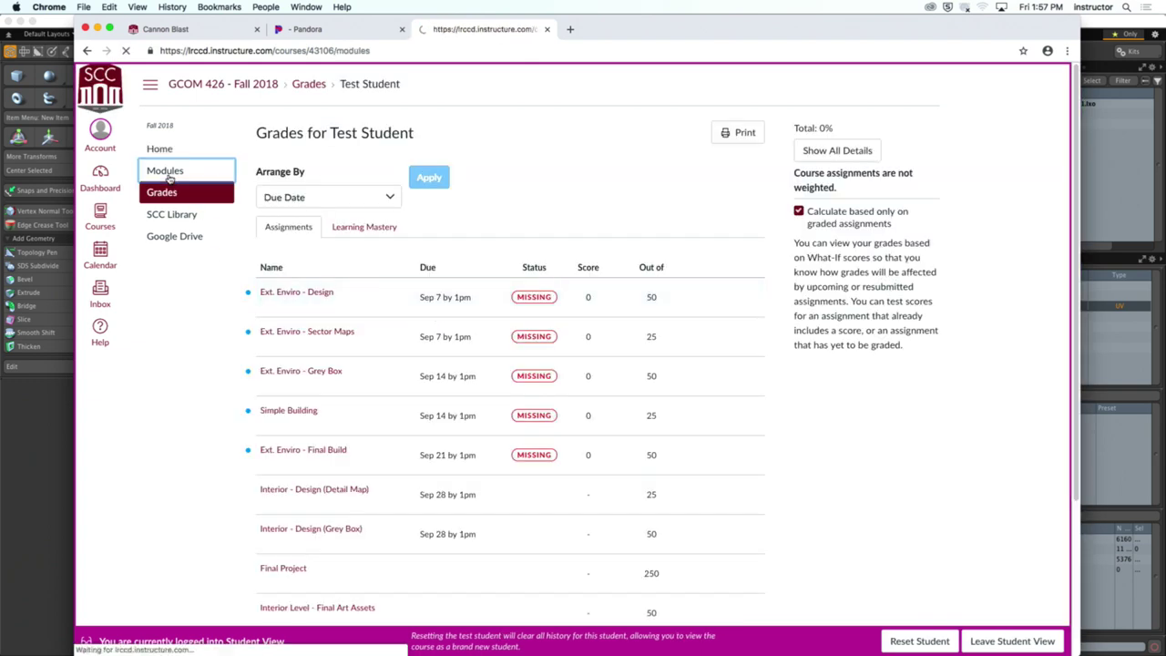
scroll(269, 373, down, 5)
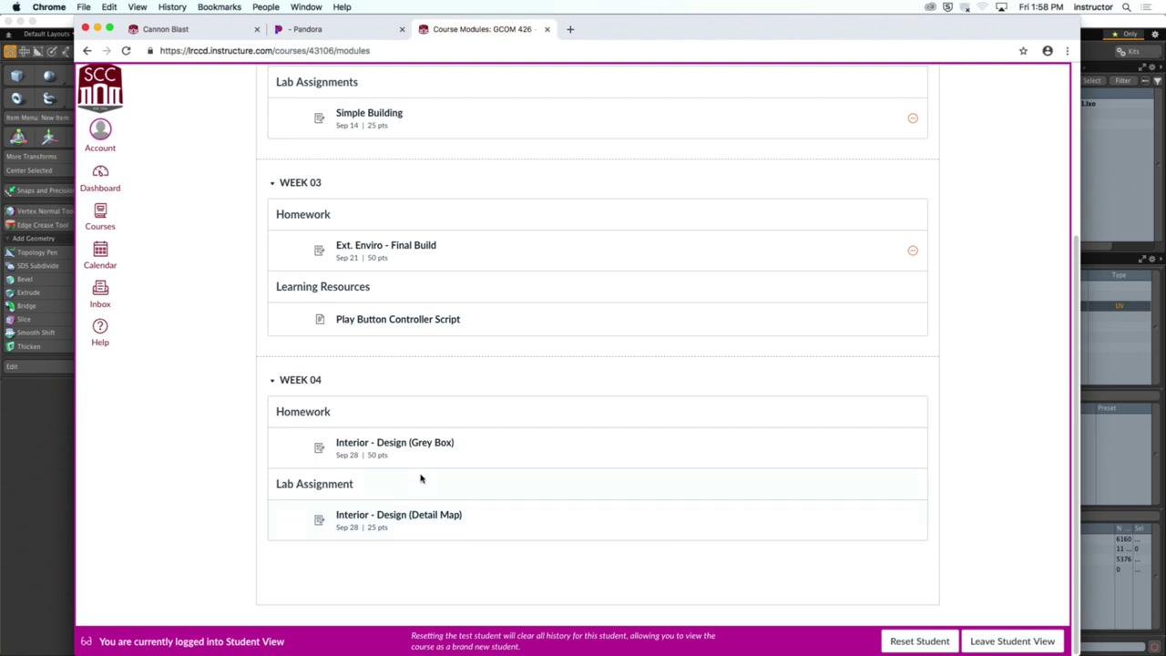
Step: Switch to Modo and examine the bookcase model's front and sides from several angles
click(49, 6)
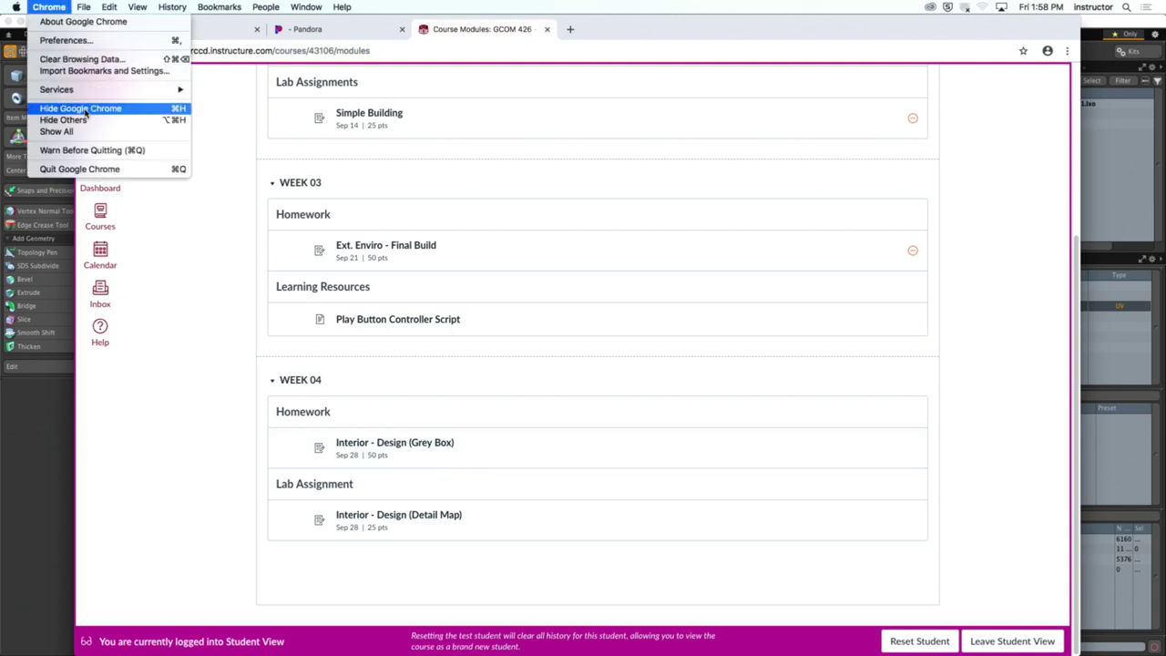
click(80, 107)
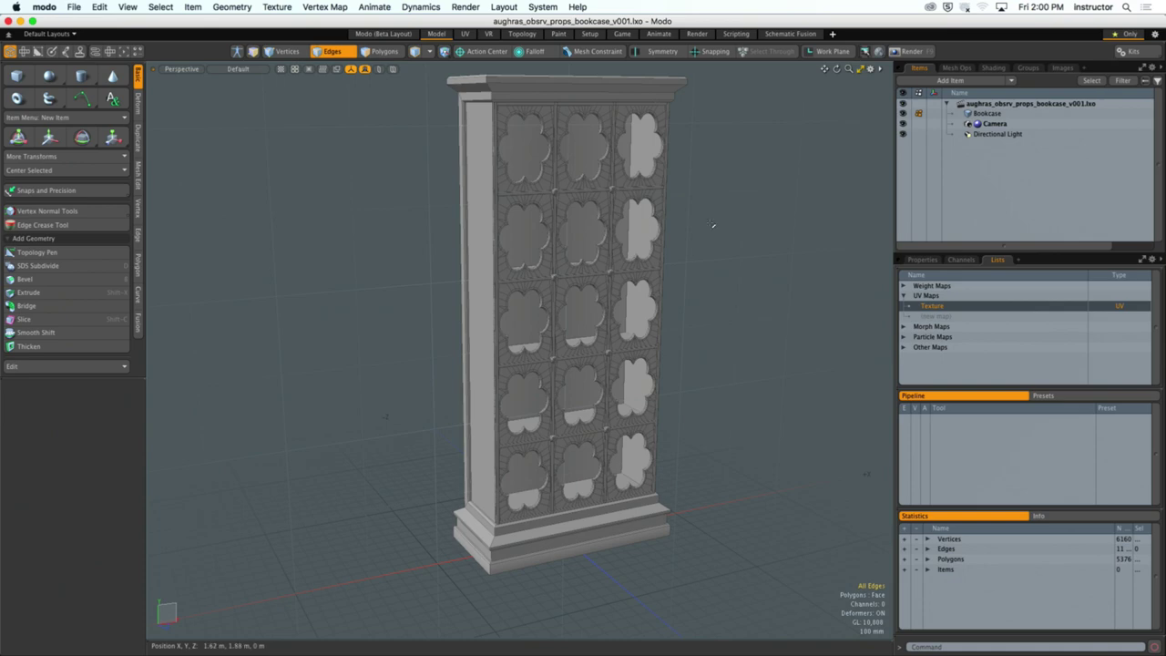
alt+shift+drag(669, 203, 494, 256)
alt+drag(494, 256, 554, 260)
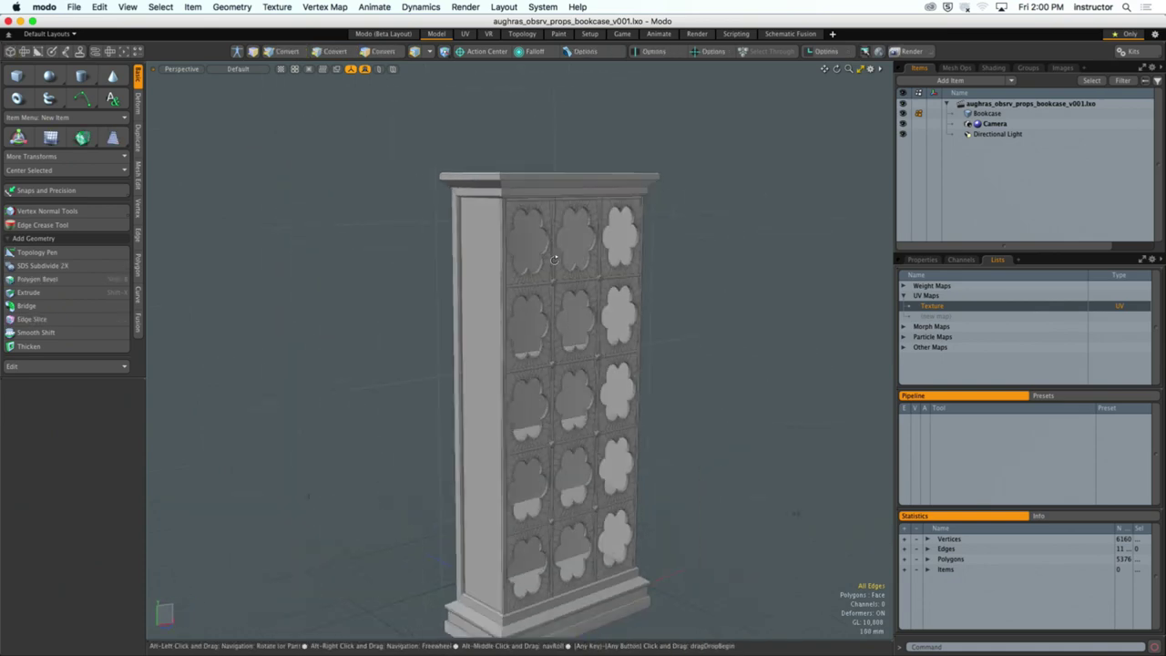
key(2)
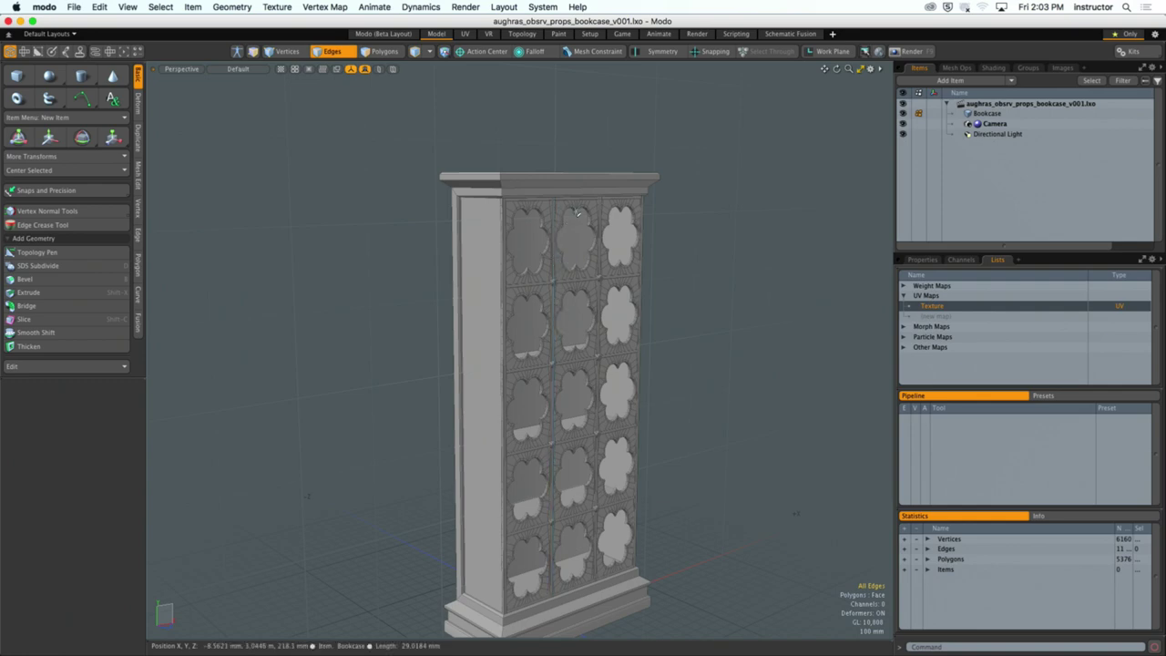
alt+drag(557, 259, 495, 152)
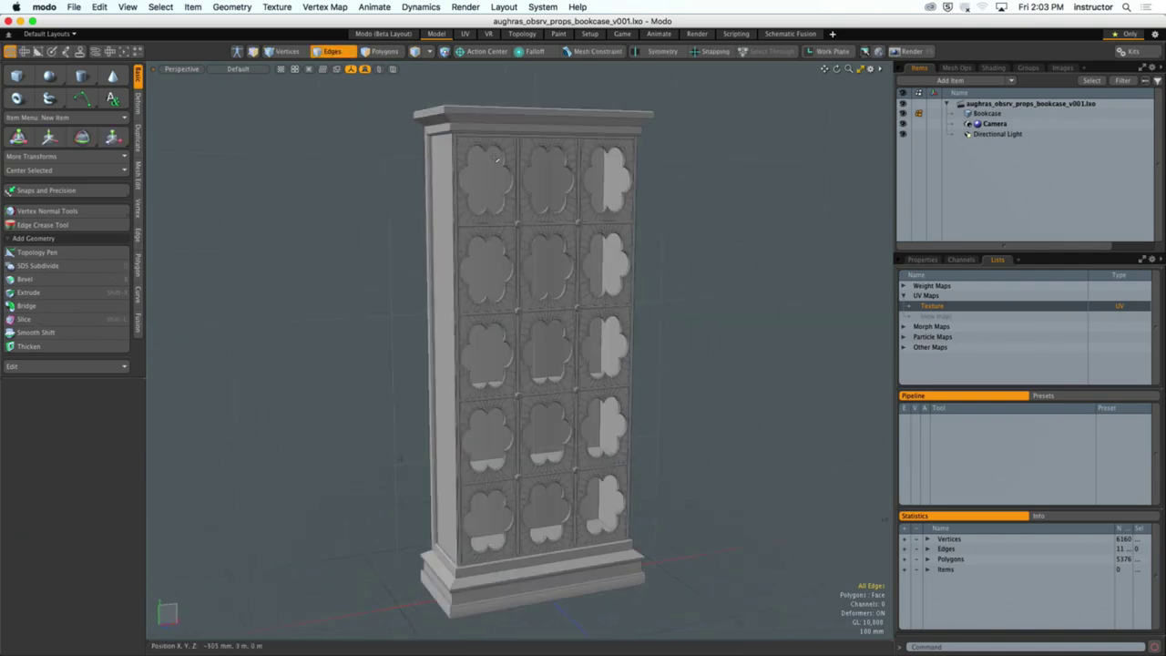
alt+drag(581, 286, 455, 273)
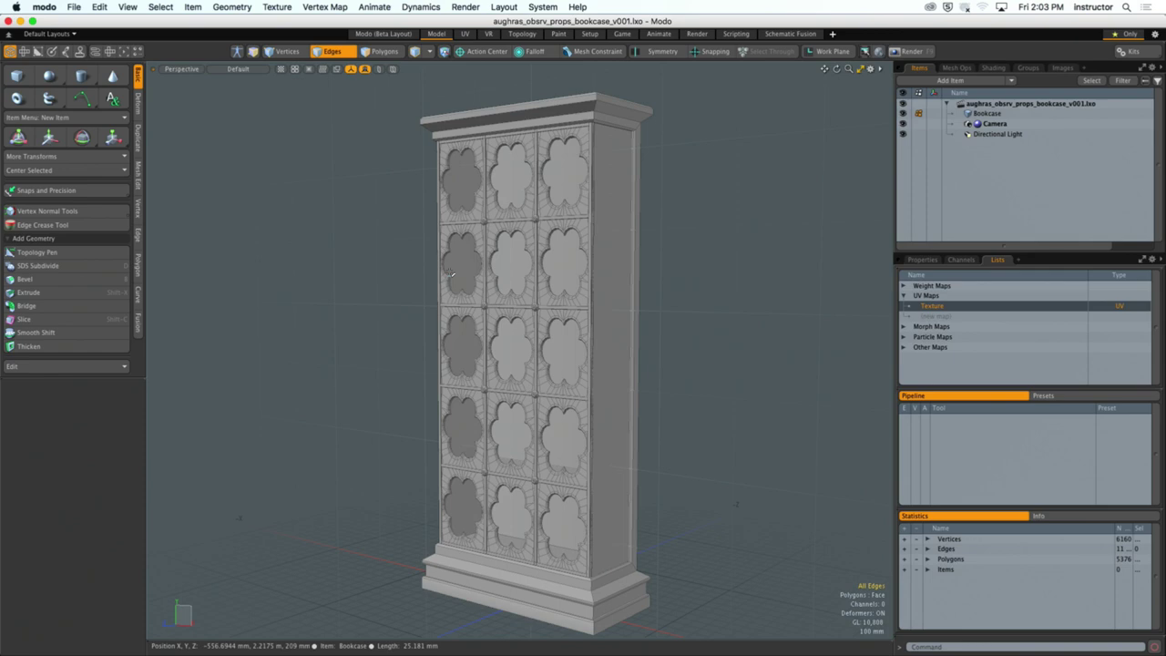
alt+drag(450, 274, 639, 259)
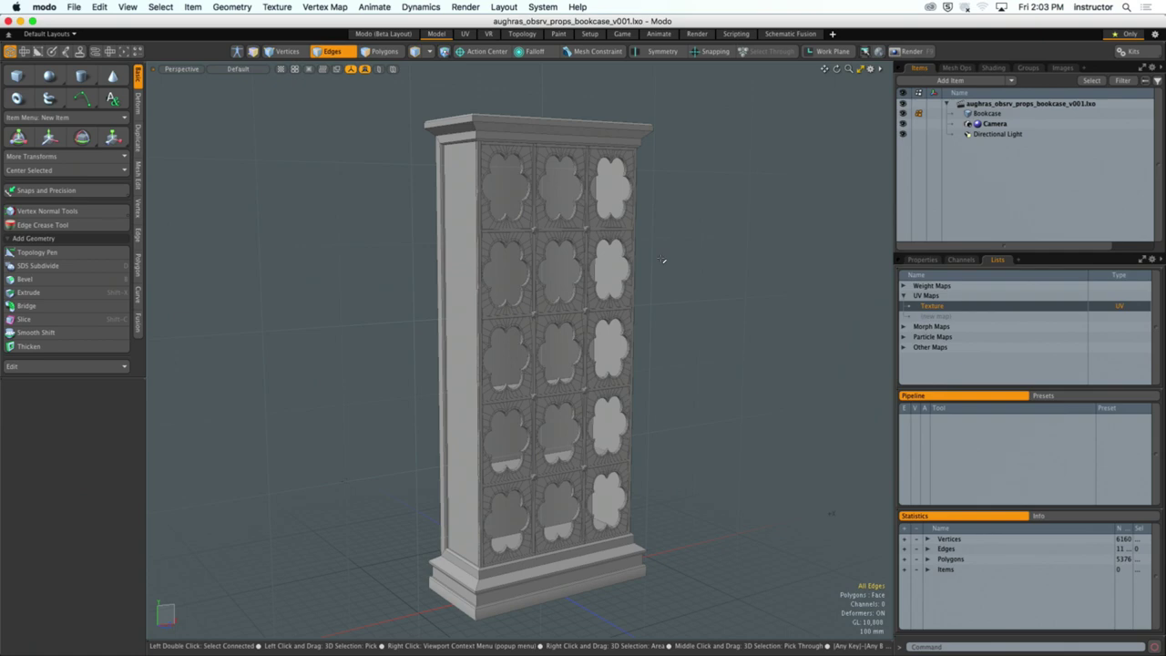
alt+drag(663, 261, 542, 259)
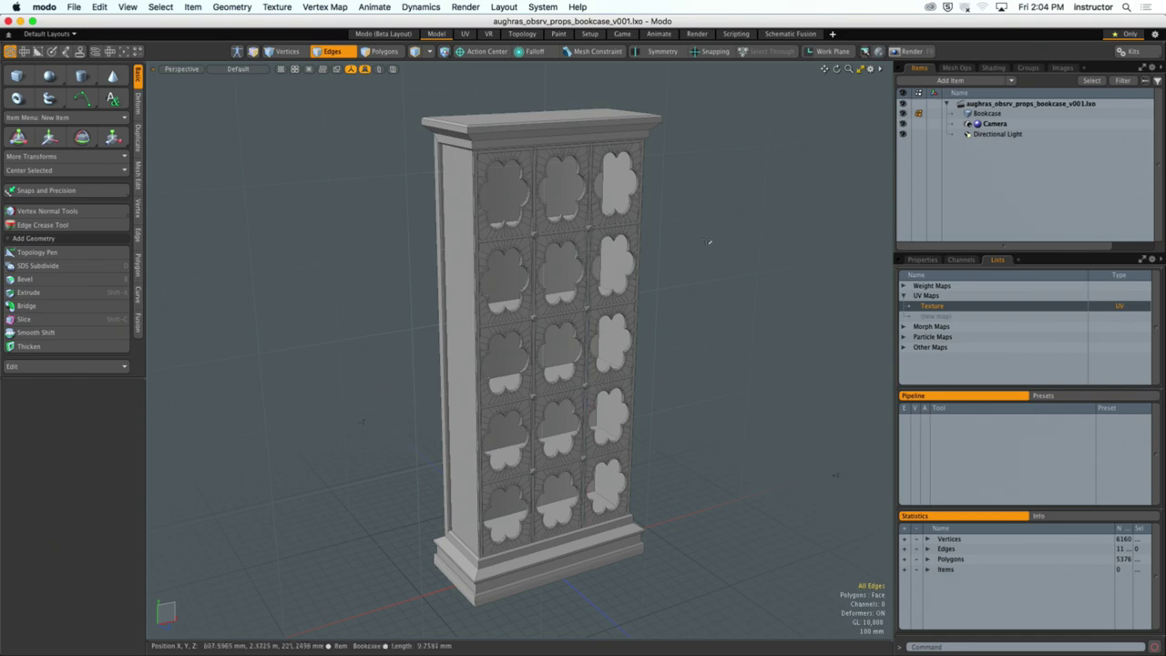
alt+drag(543, 259, 649, 232)
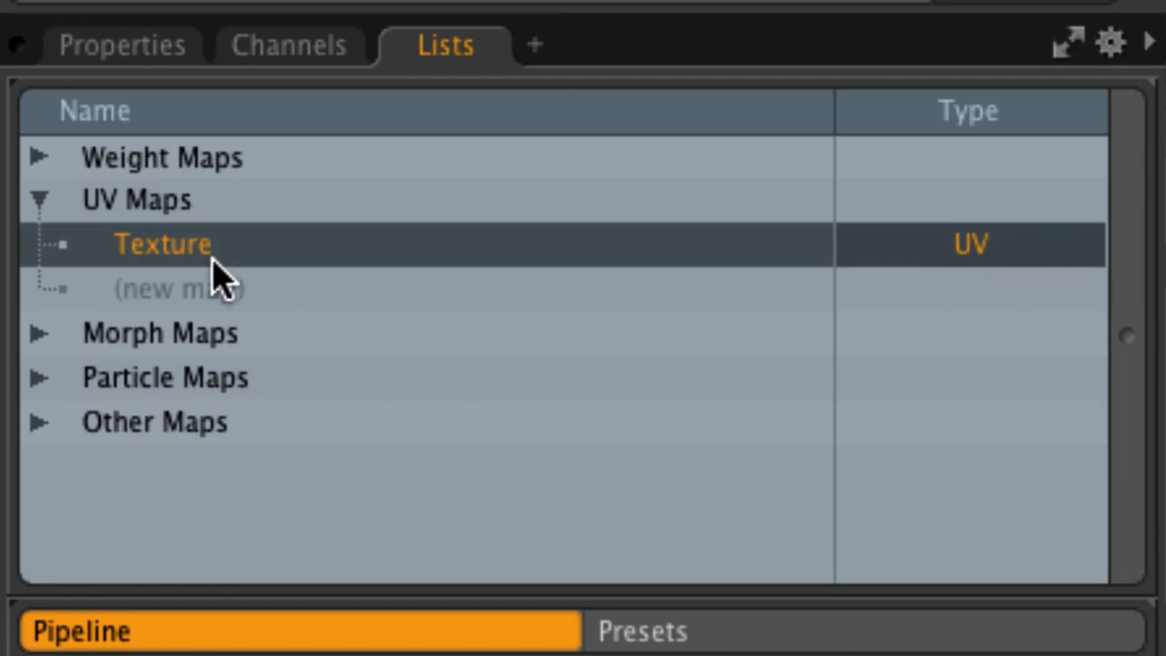
Step: Rename the Texture UV map to Book Case and select the Bookcase mesh item
double_click(212, 258)
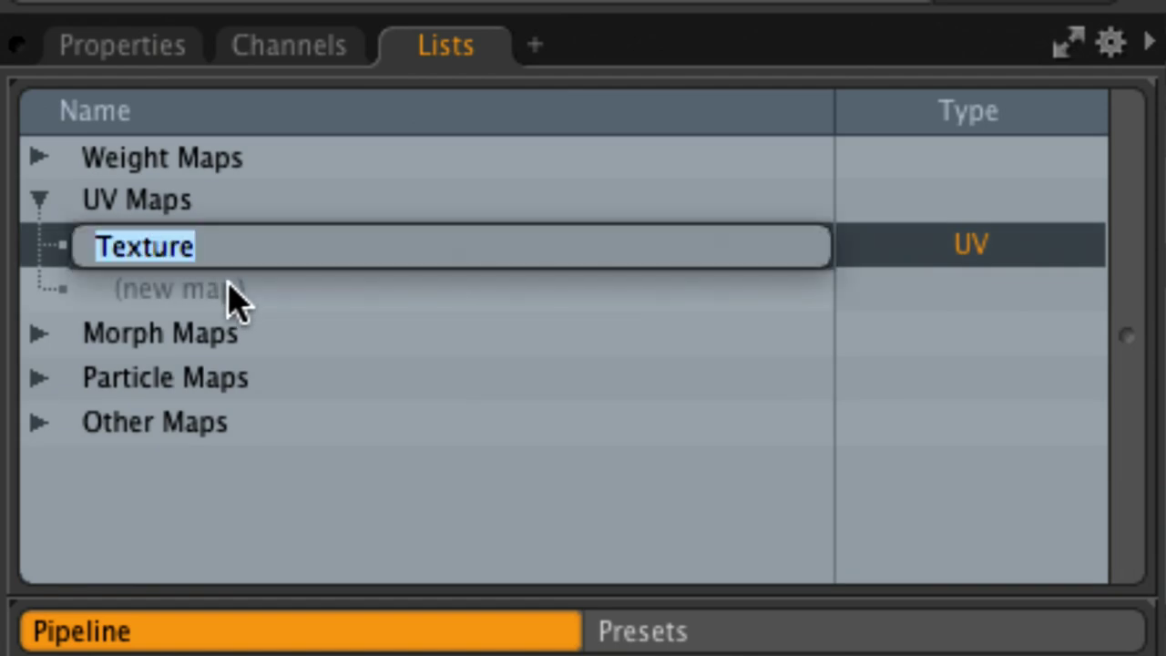
text(Book SC)
key(BackSpace)
key(BackSpace)
text(Case)
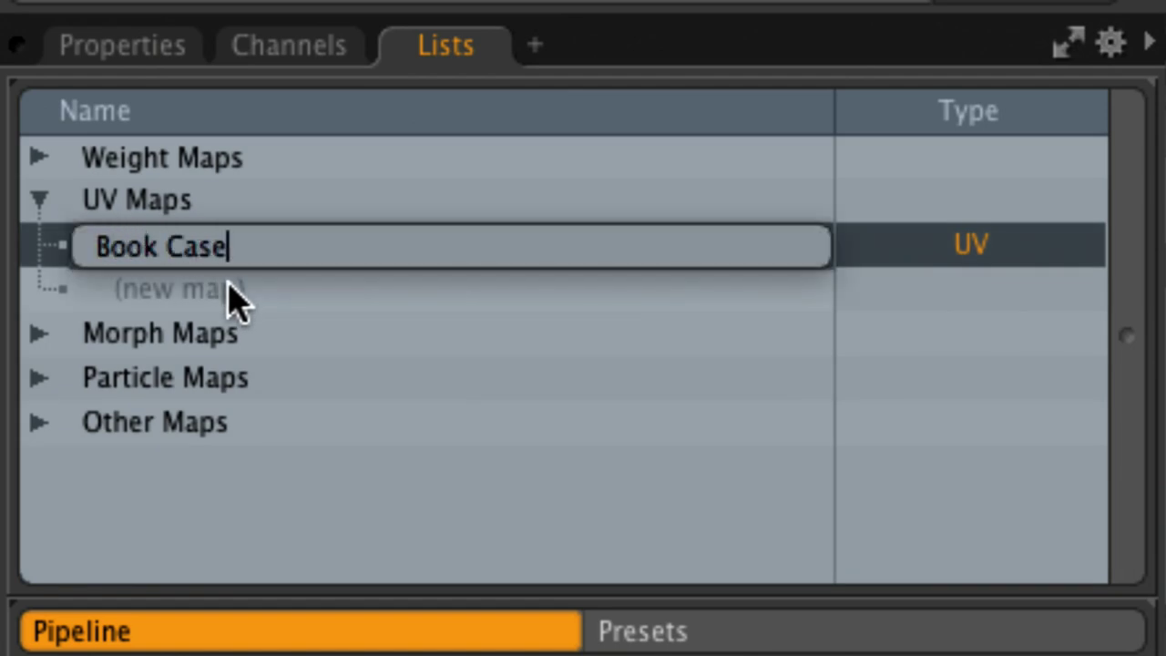
key(Return)
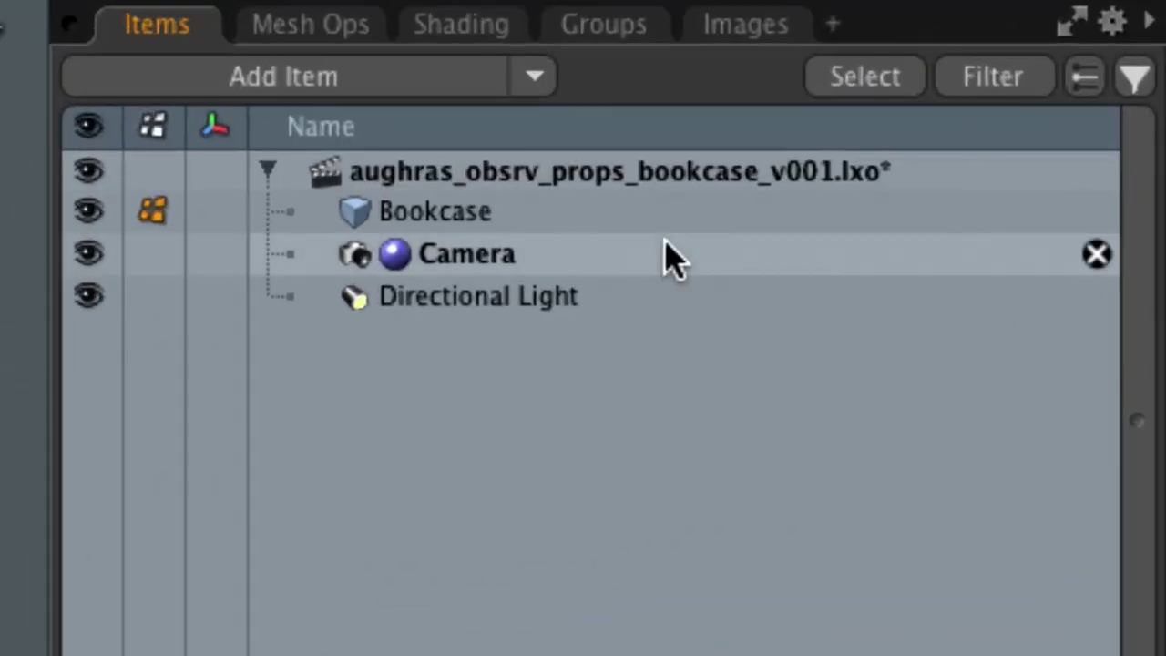
click(519, 211)
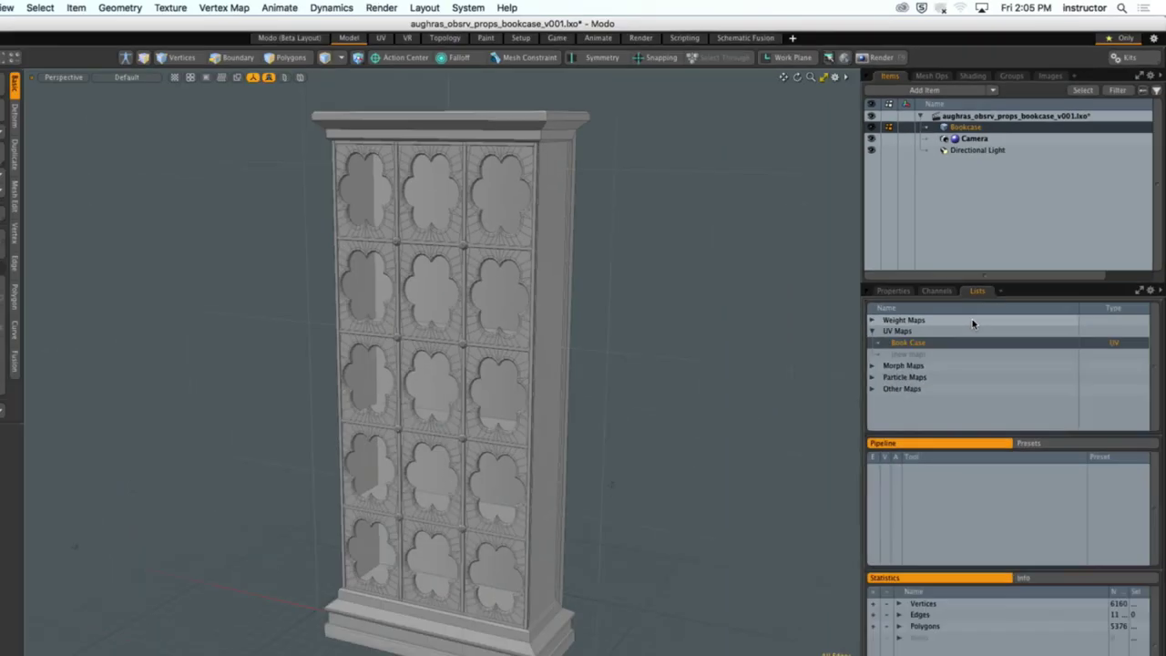
Step: Activate polygon selection and select the flat polygon on the bookcase's side panel
alt+drag(575, 317, 624, 320)
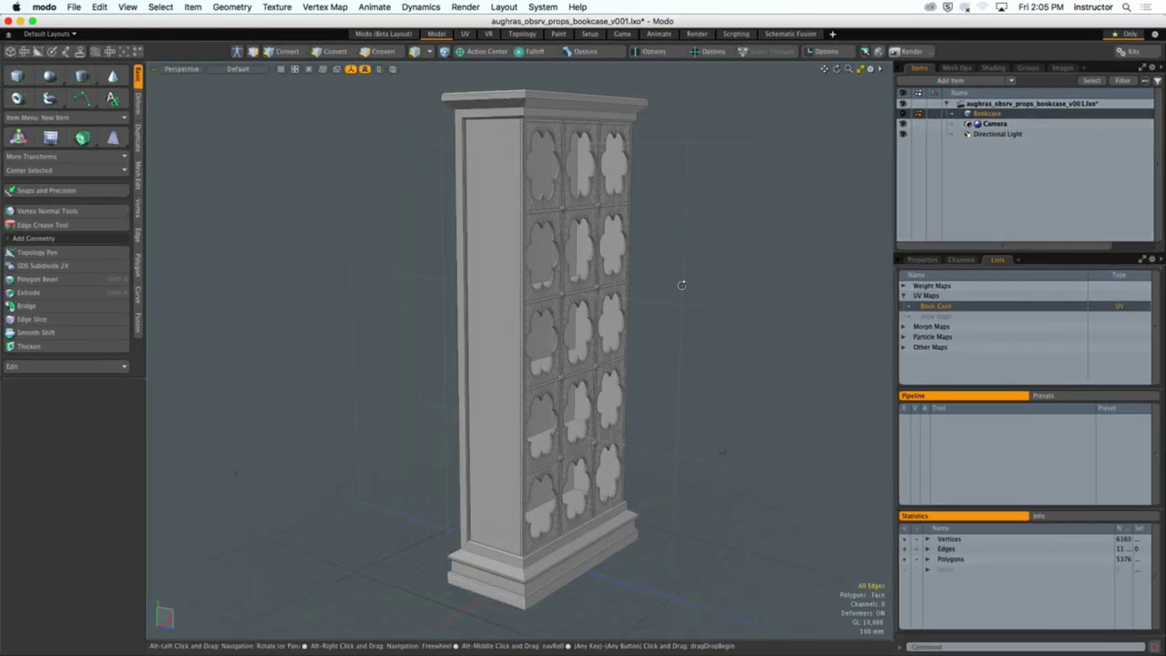
alt+drag(681, 285, 706, 285)
key(2)
key(3)
click(488, 172)
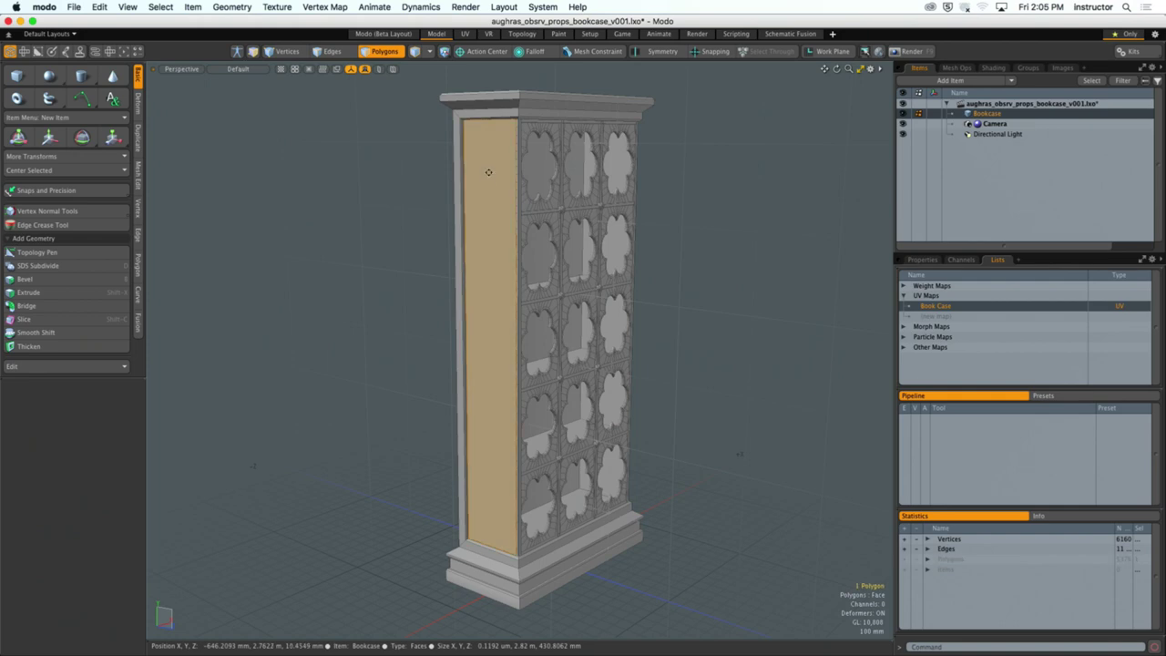
Step: Select all connected polygons of the frame beneath the crown molding, and those of the inset side panel
ctrl+alt+drag(488, 172, 501, 278)
alt+drag(501, 279, 547, 278)
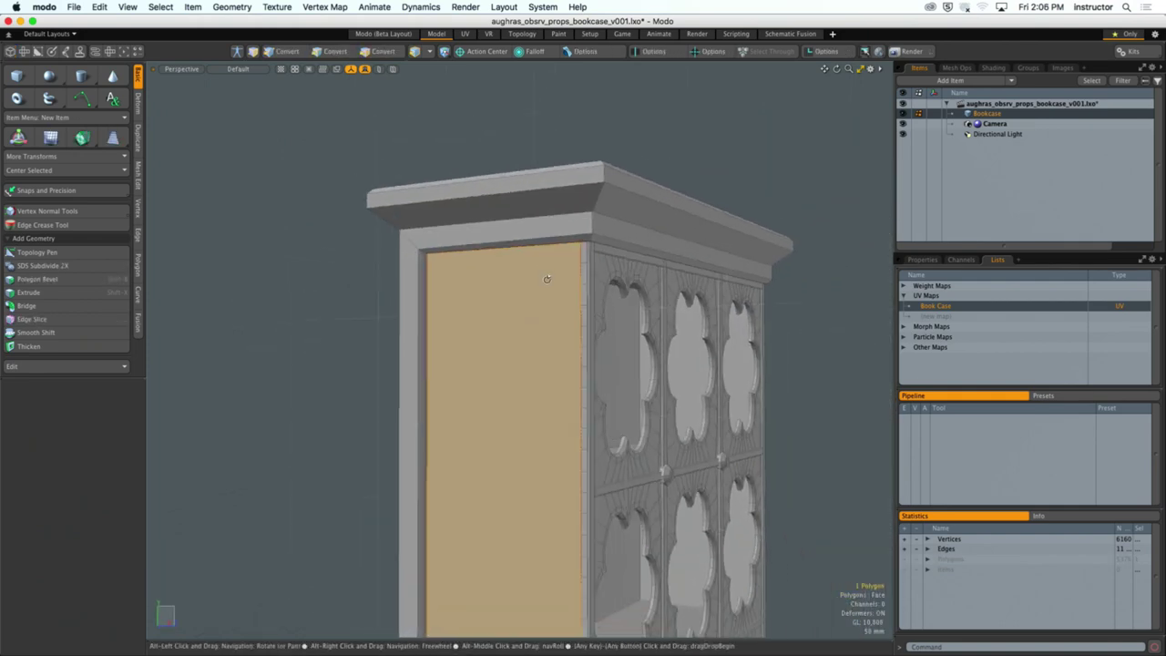
double_click(528, 213)
ctrl+alt+drag(528, 213, 546, 229)
double_click(546, 229)
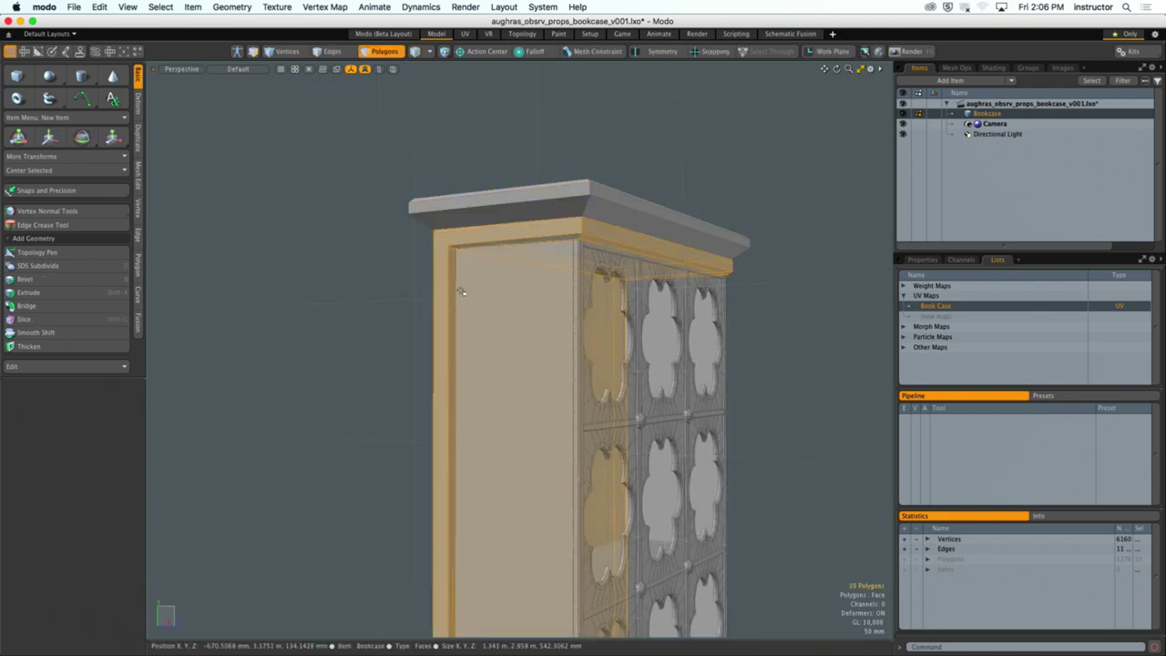
double_click(510, 318)
Step: Select all connected polygons of the stepped base molding at the foot of the bookcase
alt+shift+drag(525, 429, 538, 227)
alt+shift+drag(536, 383, 534, 237)
alt+shift+drag(530, 483, 527, 321)
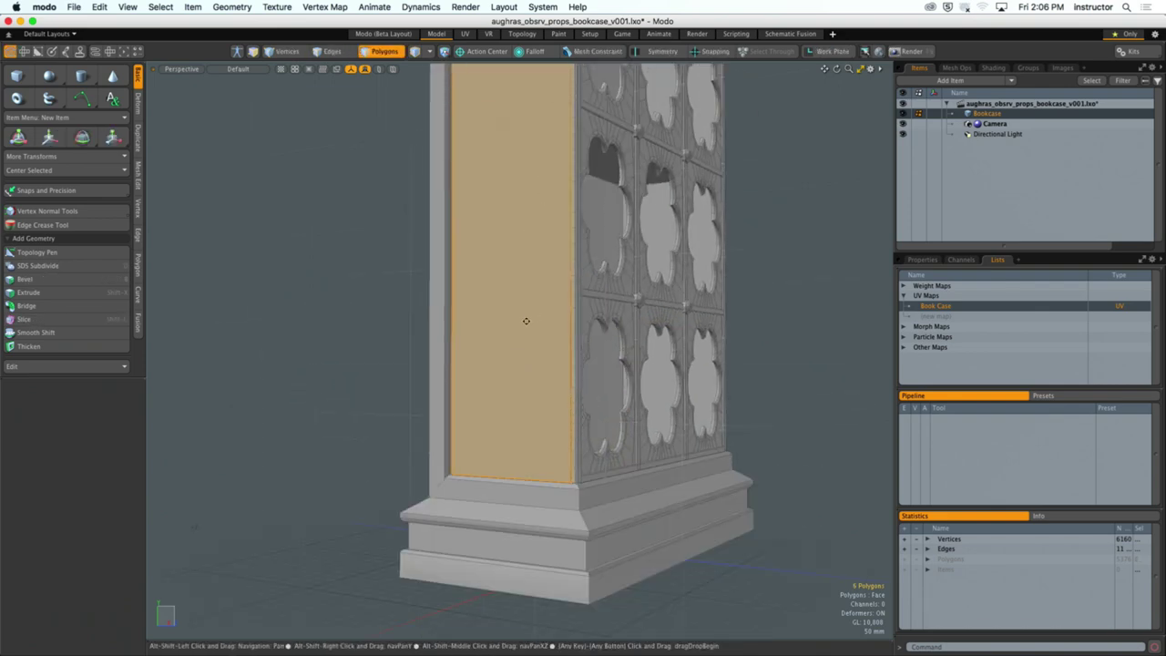
click(519, 492)
double_click(592, 567)
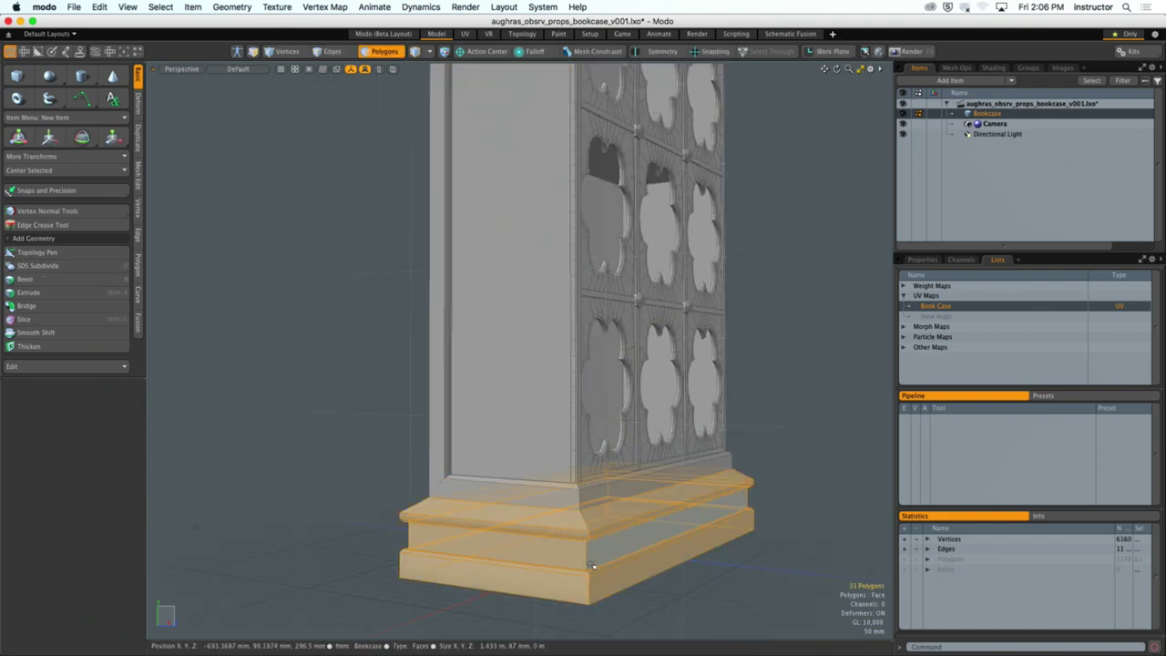
Step: Isolate the bookcase's lowest six-lobed corner panel by selecting its connected polygons and hiding the rest, and inspect its geometry without a selection
alt+drag(593, 565, 537, 520)
double_click(610, 452)
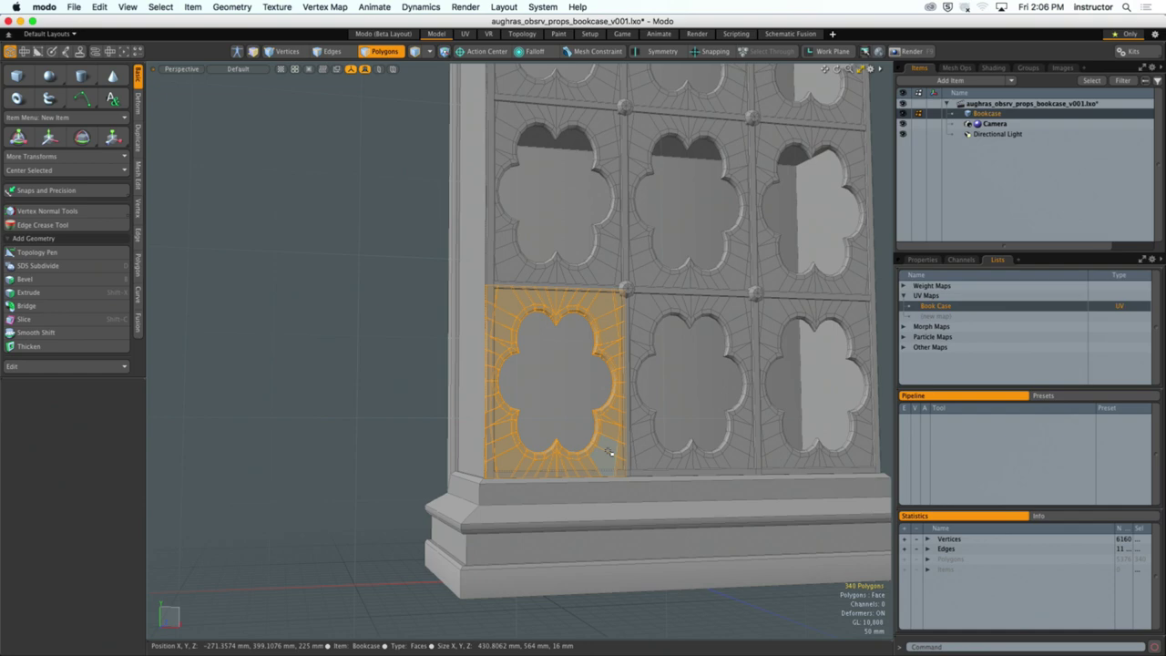
key(shift+h)
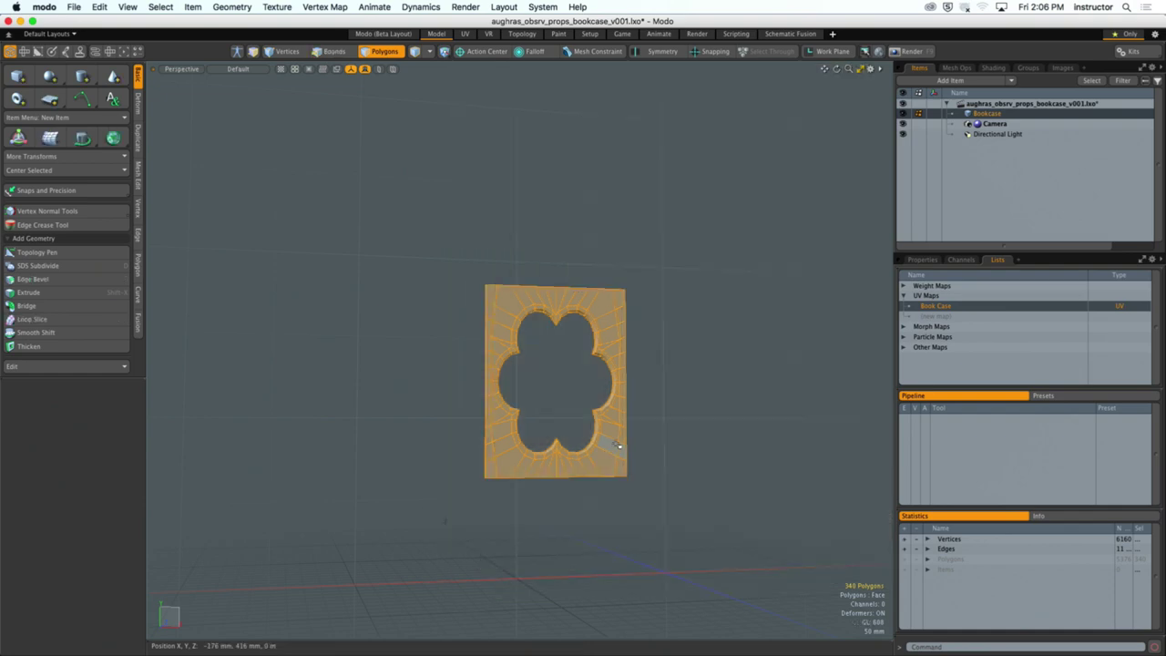
key(Escape)
alt+shift+drag(610, 332, 638, 391)
alt+drag(638, 391, 495, 362)
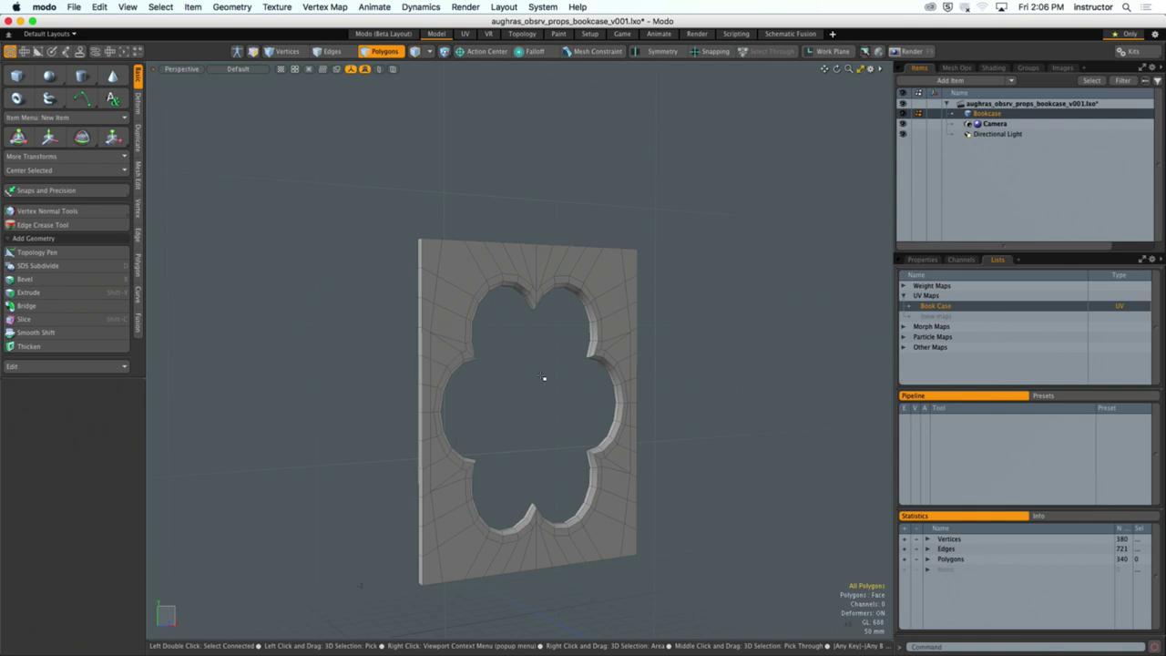
alt+drag(543, 378, 504, 375)
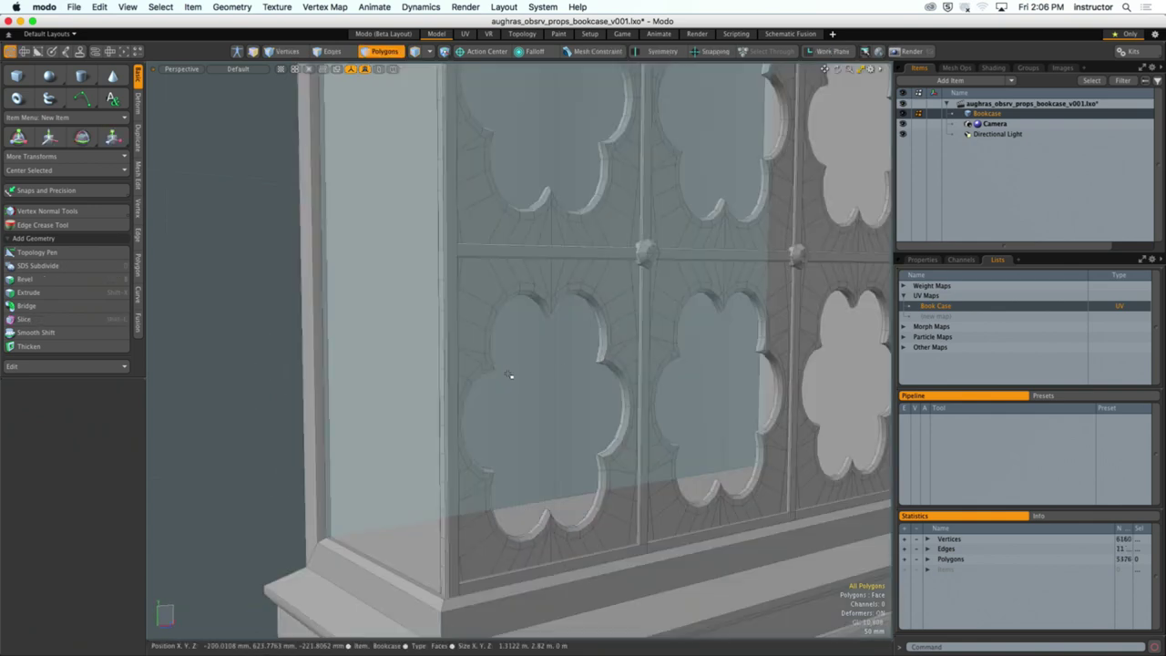
Step: Show the whole bookcase again and examine the lowest corner panel in place, with its connected polygons selected
alt+drag(510, 380, 456, 438)
double_click(451, 407)
ctrl+alt+drag(462, 438, 426, 439)
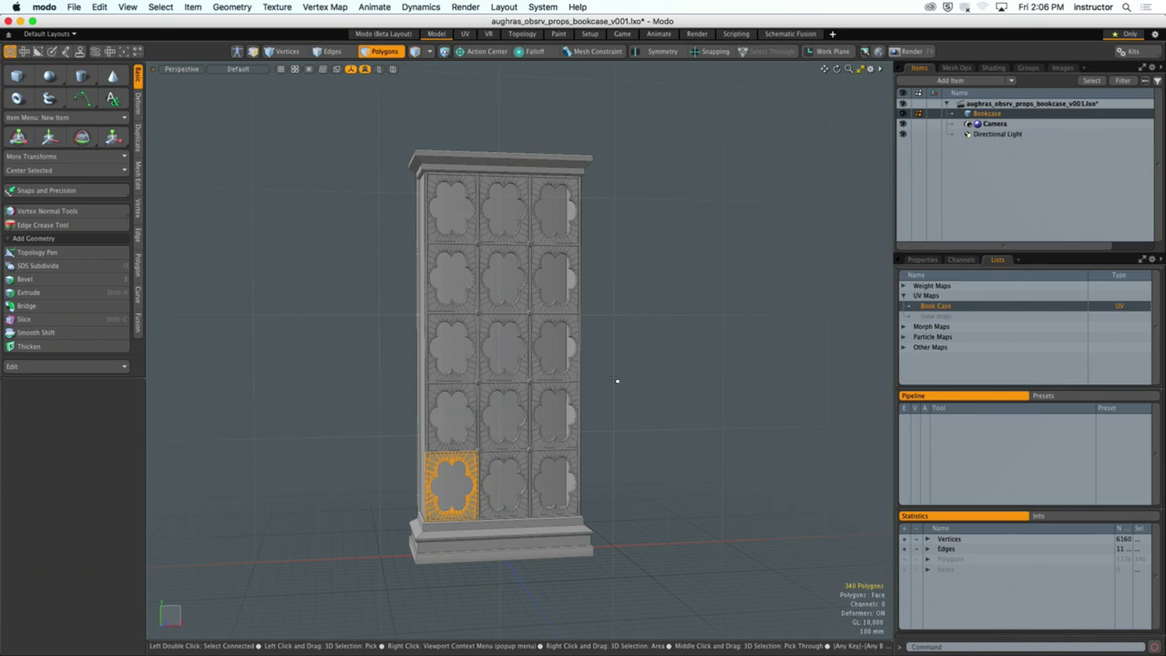
click(620, 458)
ctrl+alt+drag(622, 462, 669, 419)
ctrl+alt+drag(670, 419, 561, 420)
double_click(590, 363)
alt+shift+drag(589, 363, 573, 368)
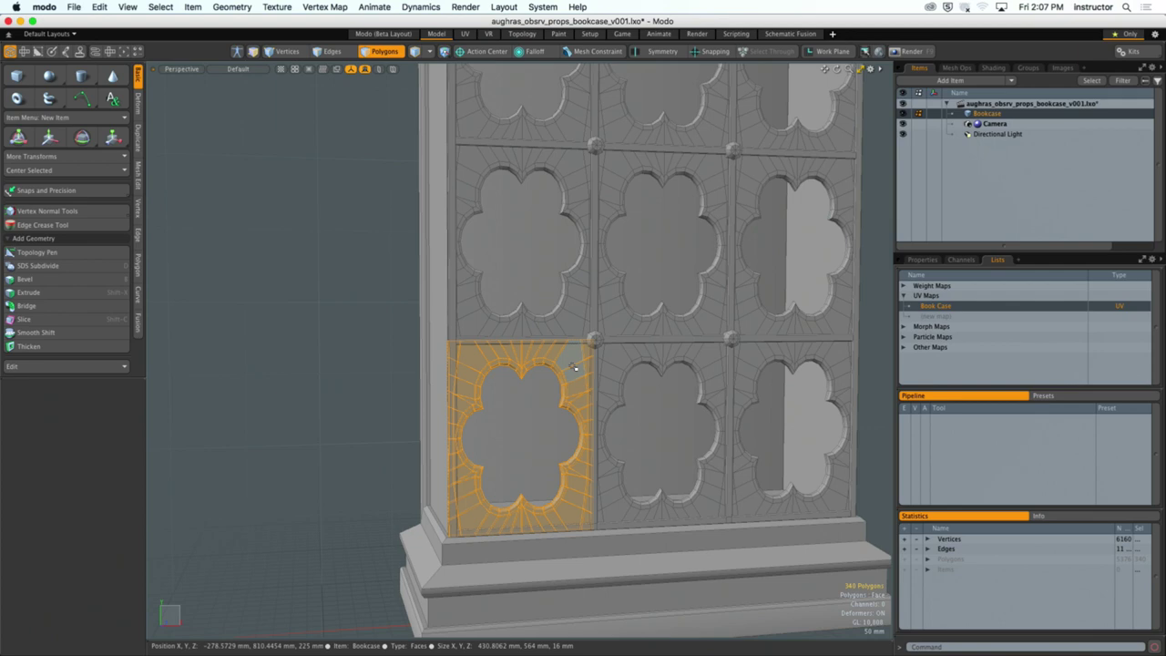
alt+drag(574, 367, 608, 390)
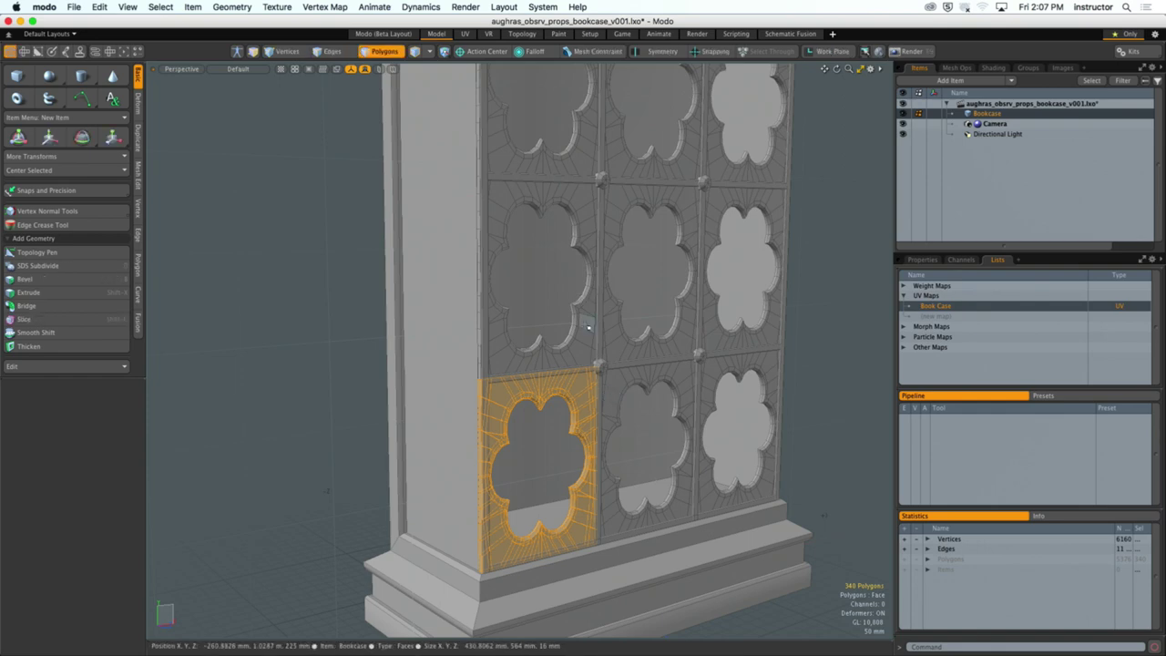
Step: Inspect the connected polygons of the vertical edge trim and a horizontal rail between the lattice panels, and clear the selection
alt+shift+drag(535, 191, 525, 296)
ctrl+alt+drag(526, 296, 451, 275)
alt+shift+drag(371, 274, 542, 341)
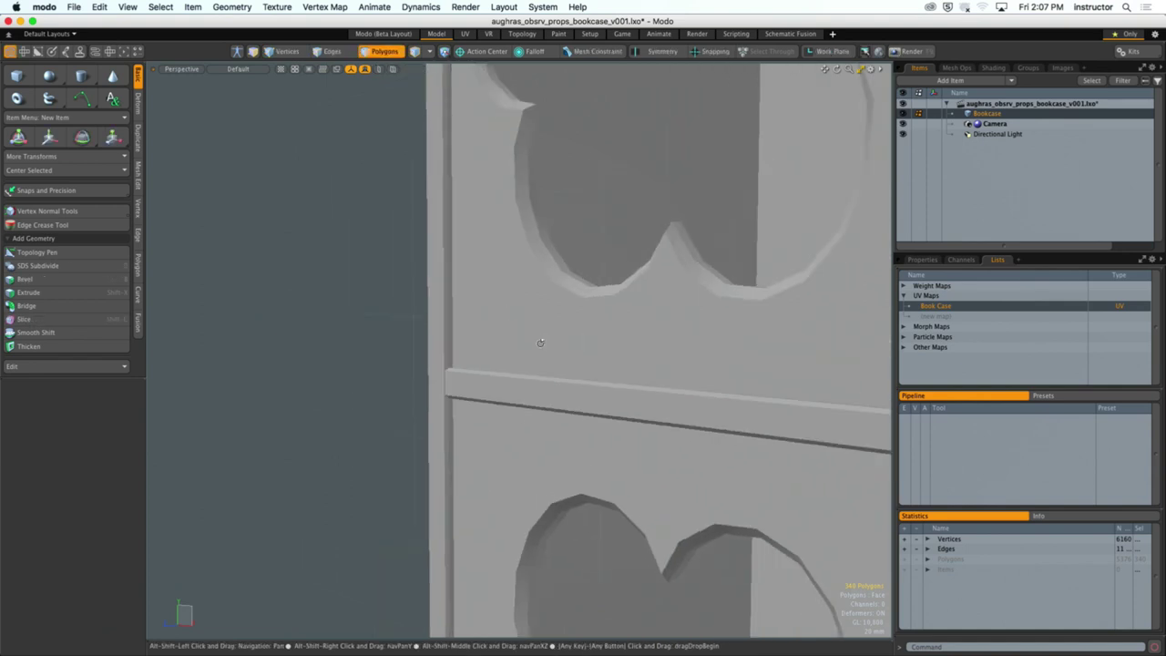
double_click(438, 368)
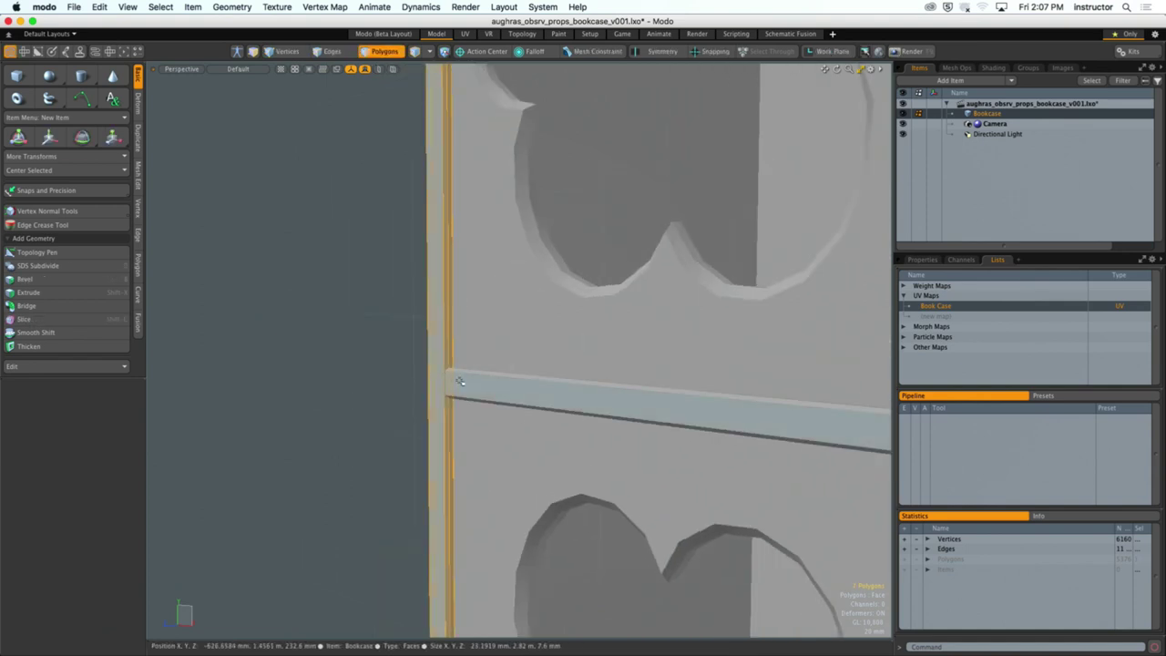
shift+double_click(463, 382)
alt+scroll(506, 389, down, 5)
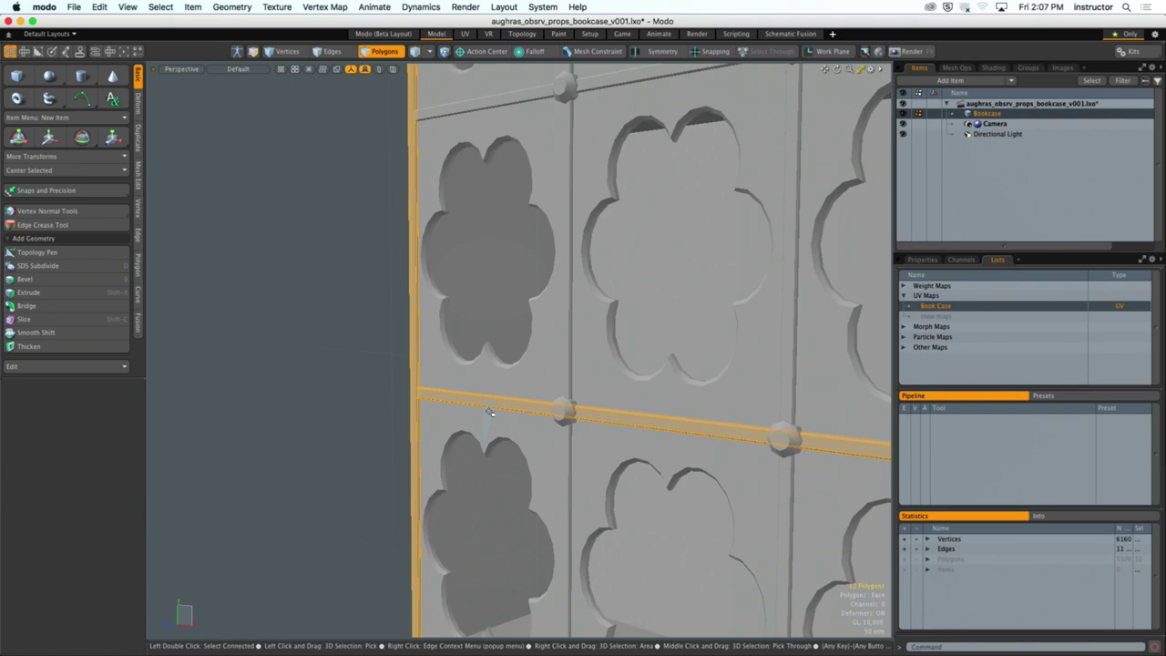
click(372, 307)
alt+drag(373, 307, 482, 338)
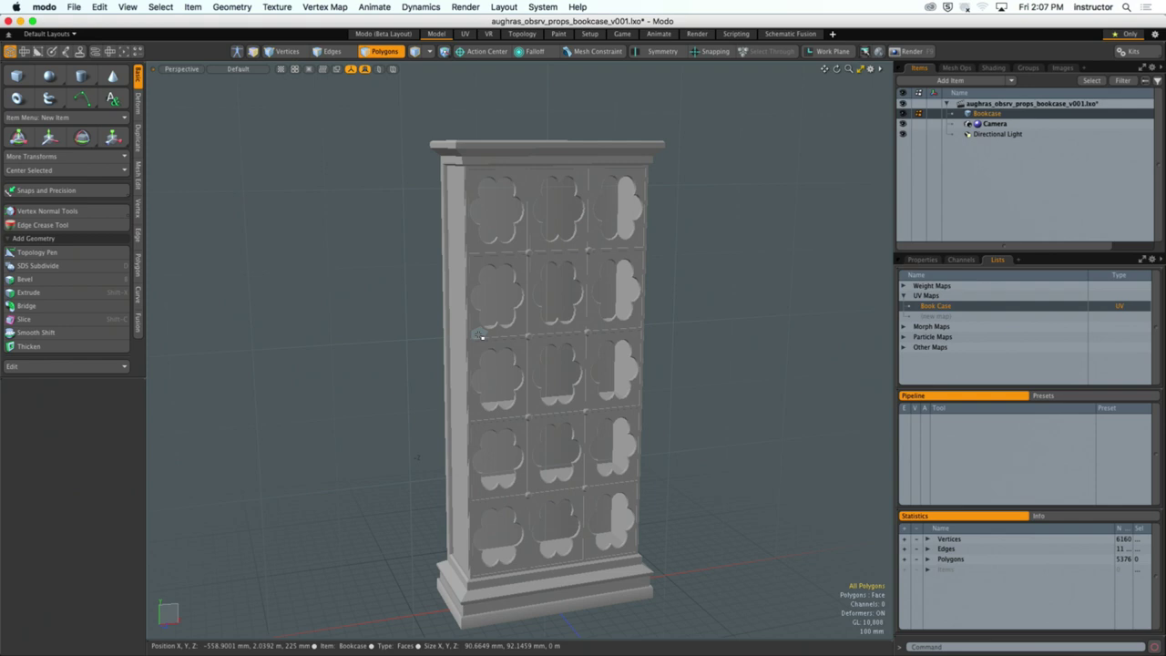
alt+drag(554, 258, 564, 259)
Step: Switch to the UV layout, widen the UV view, and frame the Book Case map beside an upright view of the bookcase
click(465, 34)
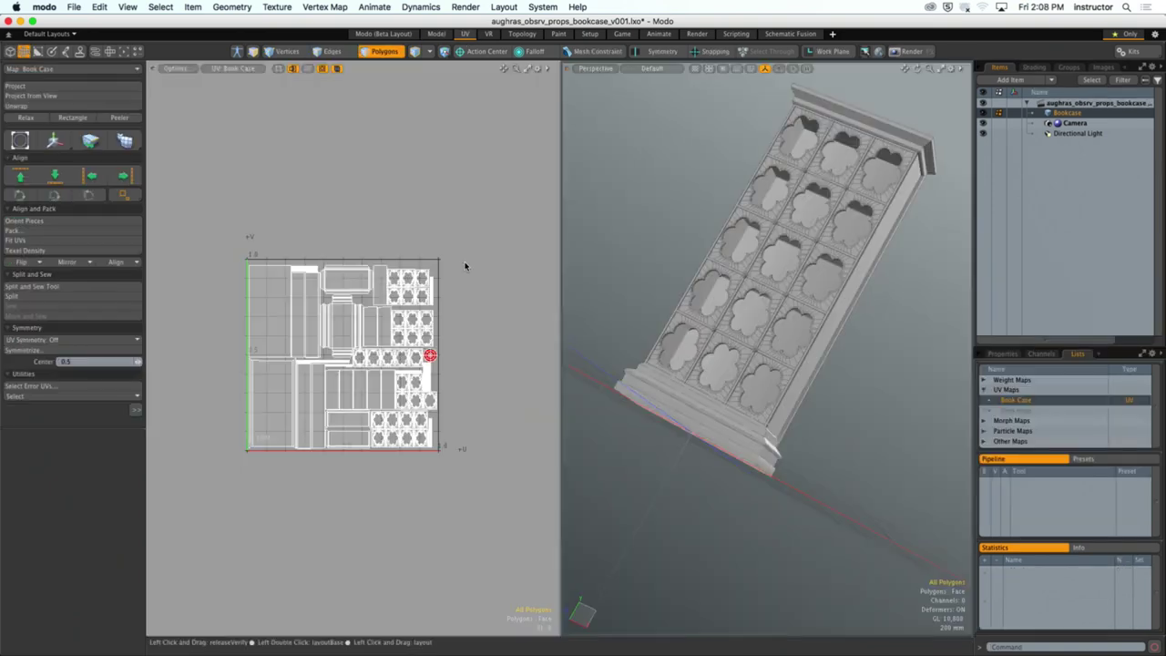
ctrl+alt+drag(466, 426, 532, 425)
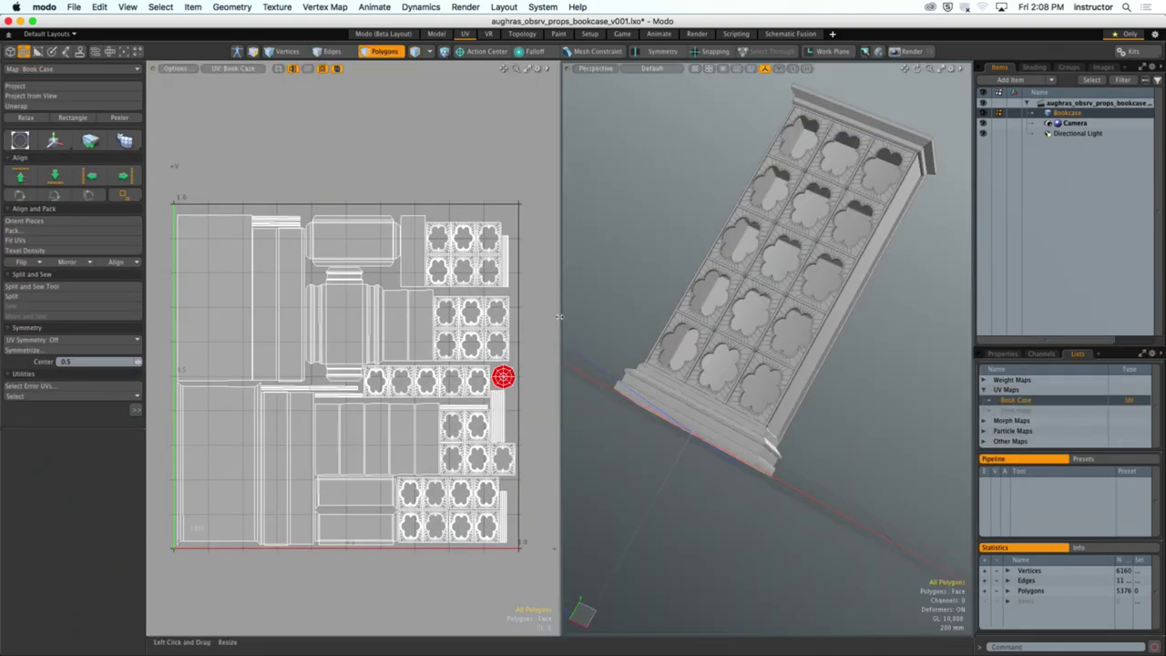
drag(562, 334, 715, 334)
alt+shift+drag(565, 357, 595, 342)
alt+shift+drag(524, 333, 529, 320)
alt+drag(791, 277, 767, 365)
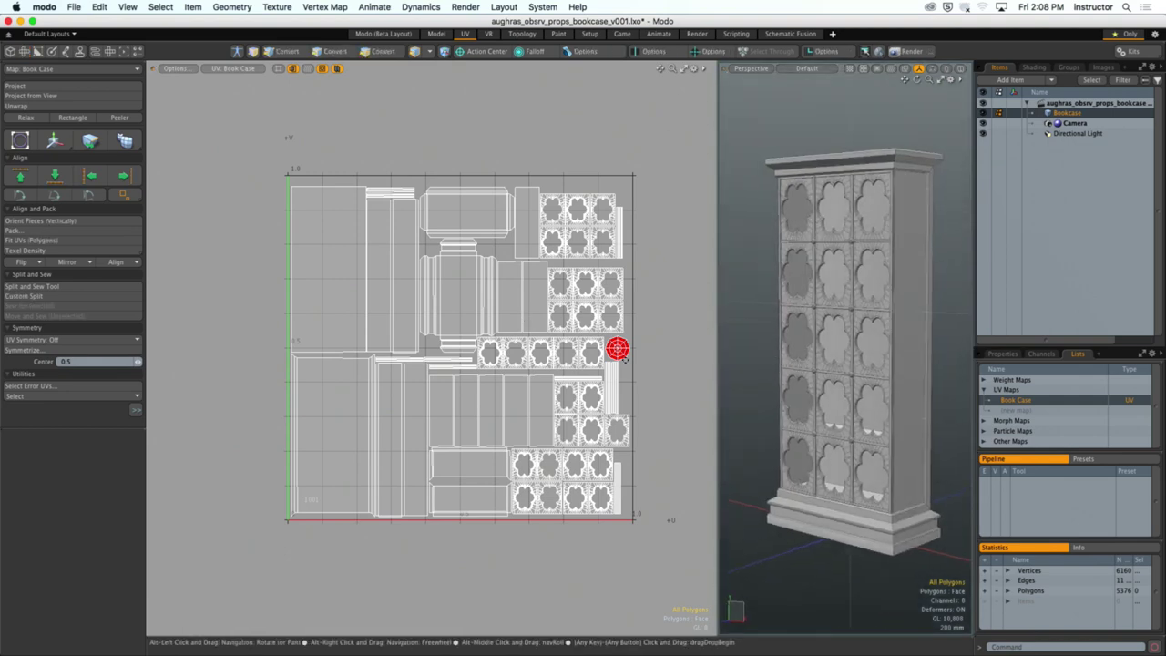
ctrl+alt+drag(541, 346, 577, 348)
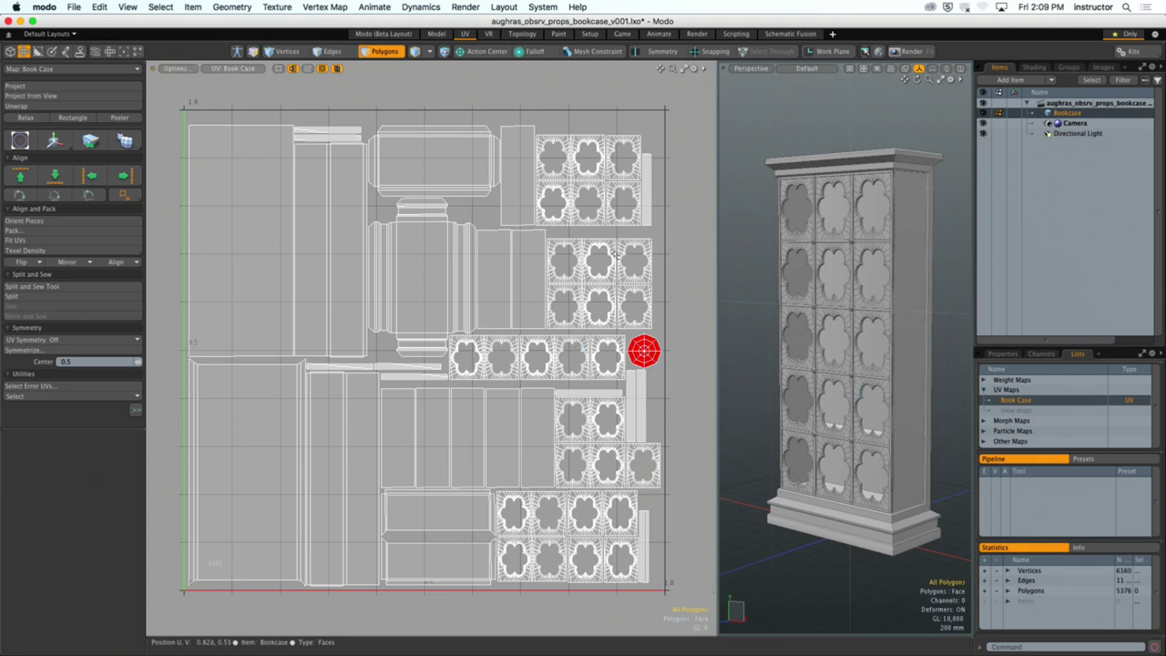
Step: Select all connected polygons of the large rectangular island in the lower-left corner of the UV map
click(233, 428)
double_click(232, 429)
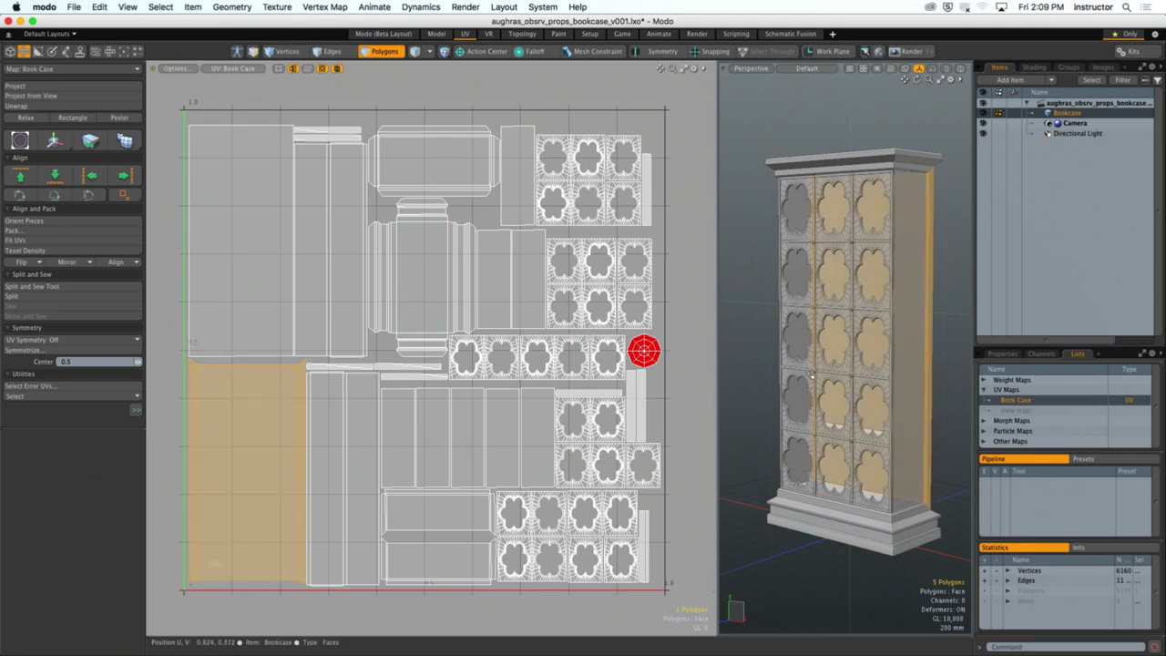
mouse_move(886, 319)
mouse_down()
mouse_move(887, 332)
mouse_move(838, 318)
mouse_move(819, 243)
mouse_move(835, 365)
mouse_move(876, 469)
mouse_move(839, 434)
mouse_move(807, 474)
mouse_move(793, 461)
mouse_move(778, 315)
mouse_move(772, 332)
mouse_up()
Step: Select the bookcase's top cap and the base's underside polygon, and hide everything else to compare their UV islands
double_click(839, 261)
shift+click(832, 510)
key(shift+h)
click(840, 377)
alt+drag(482, 237, 483, 386)
ctrl+alt+drag(483, 386, 443, 253)
Step: Select both isolated pieces in the UV view, the flapped top cap island and the plain rectangle beneath it
double_click(404, 247)
shift+click(453, 430)
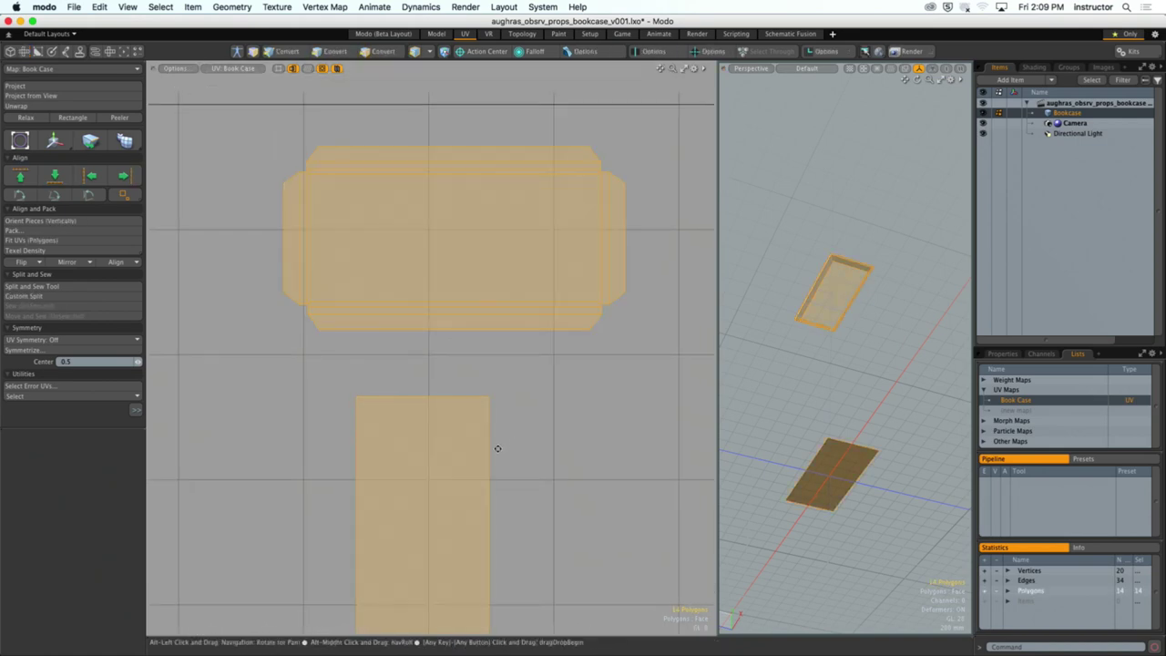
alt+shift+drag(494, 447, 487, 383)
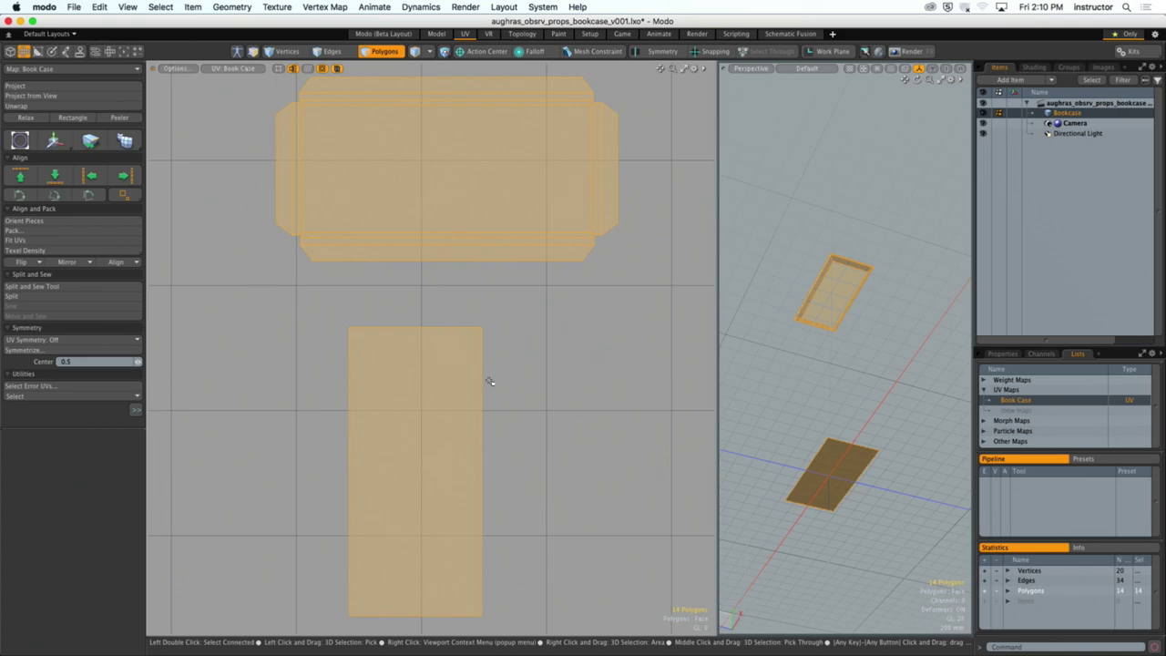
Step: Select only the base underside's rectangular UV island and unhide the rest of the bookcase
click(450, 365)
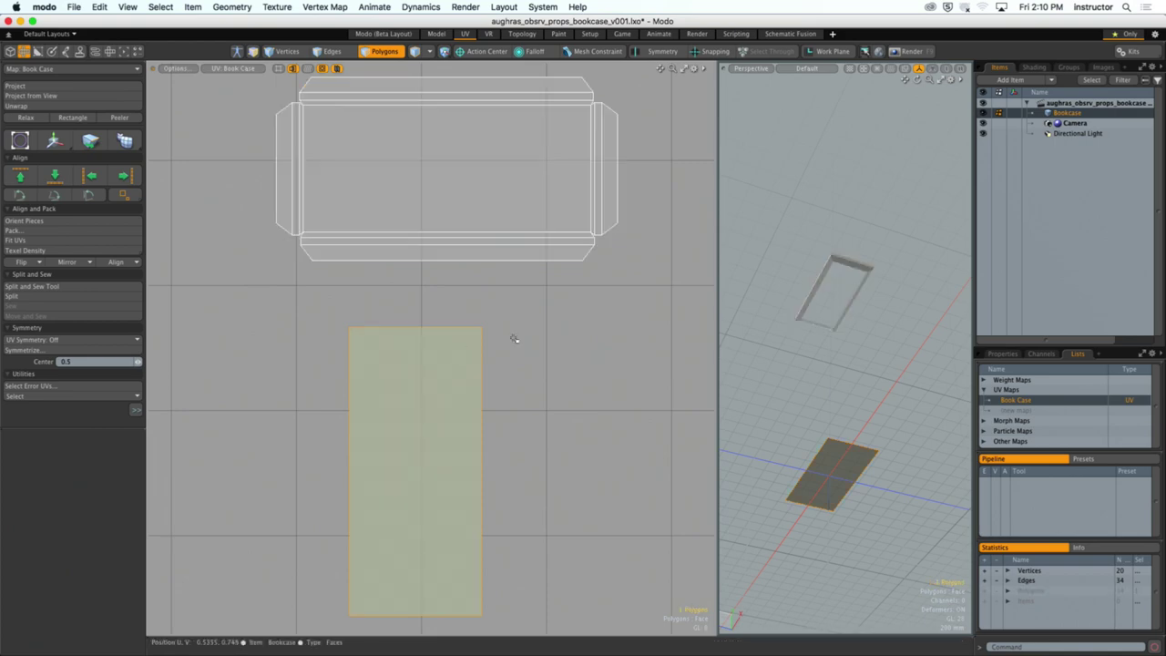
scroll(513, 339, down, 3)
key(u)
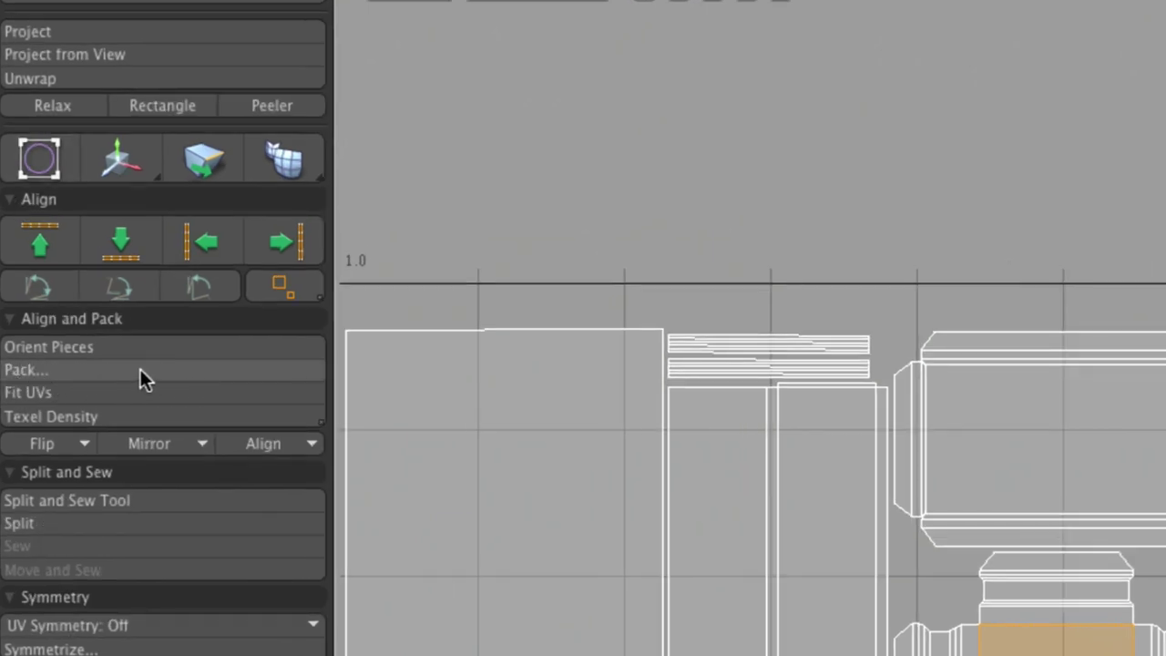
Step: Review the Pack UVs options and cancel without packing the map
click(140, 369)
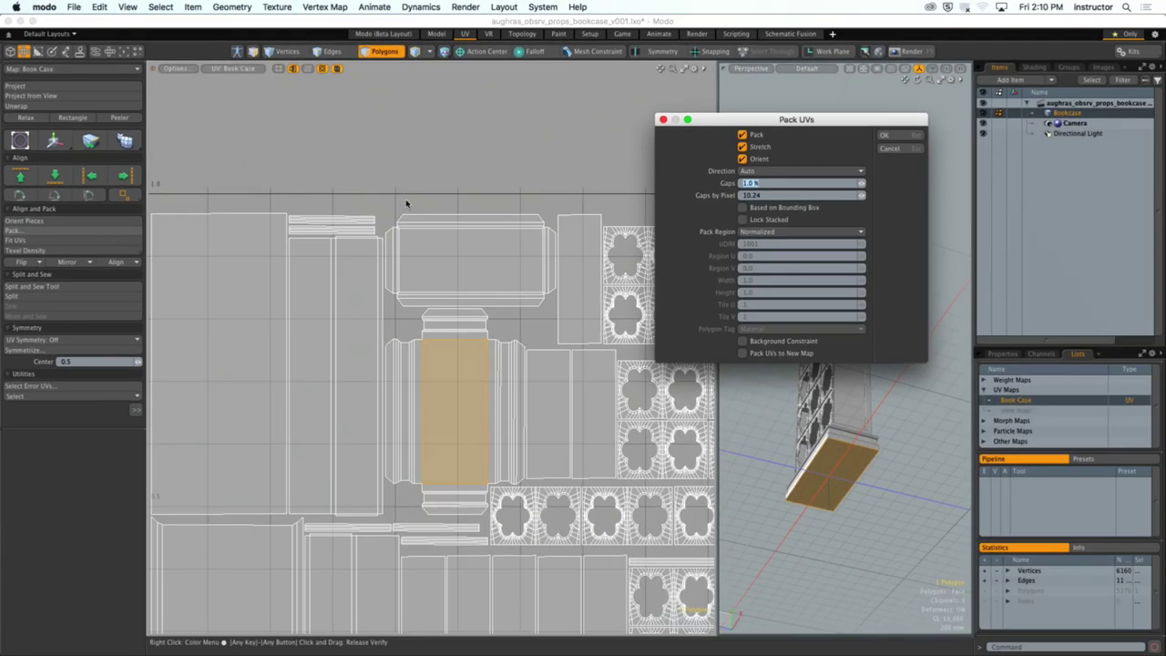
drag(799, 117, 802, 124)
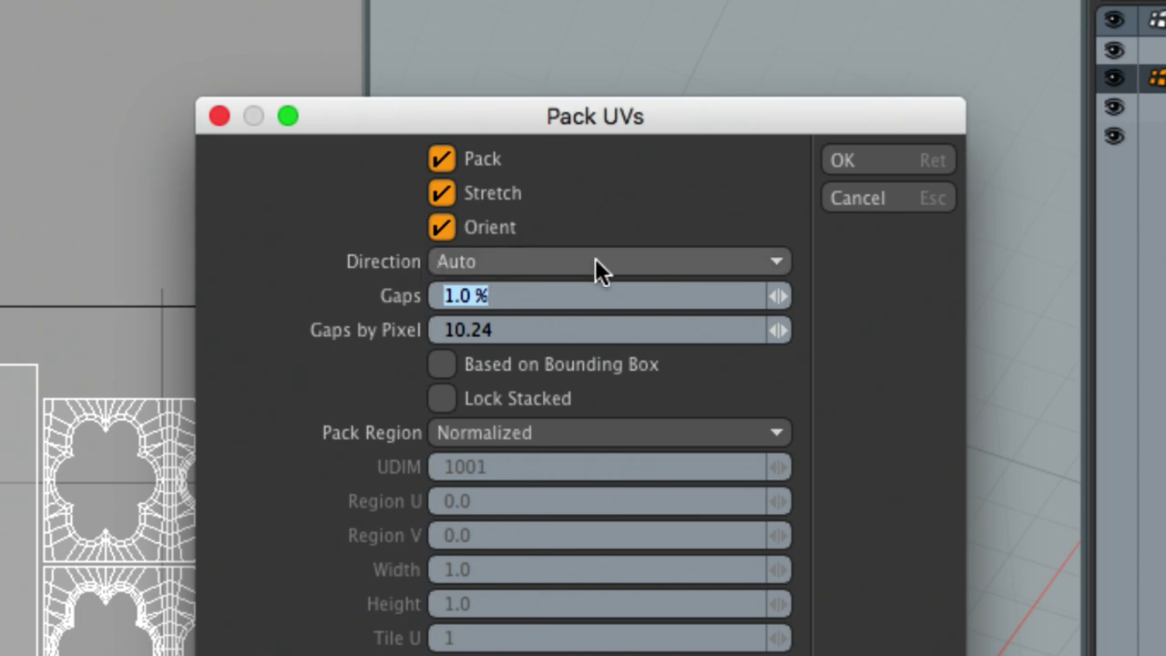
click(863, 204)
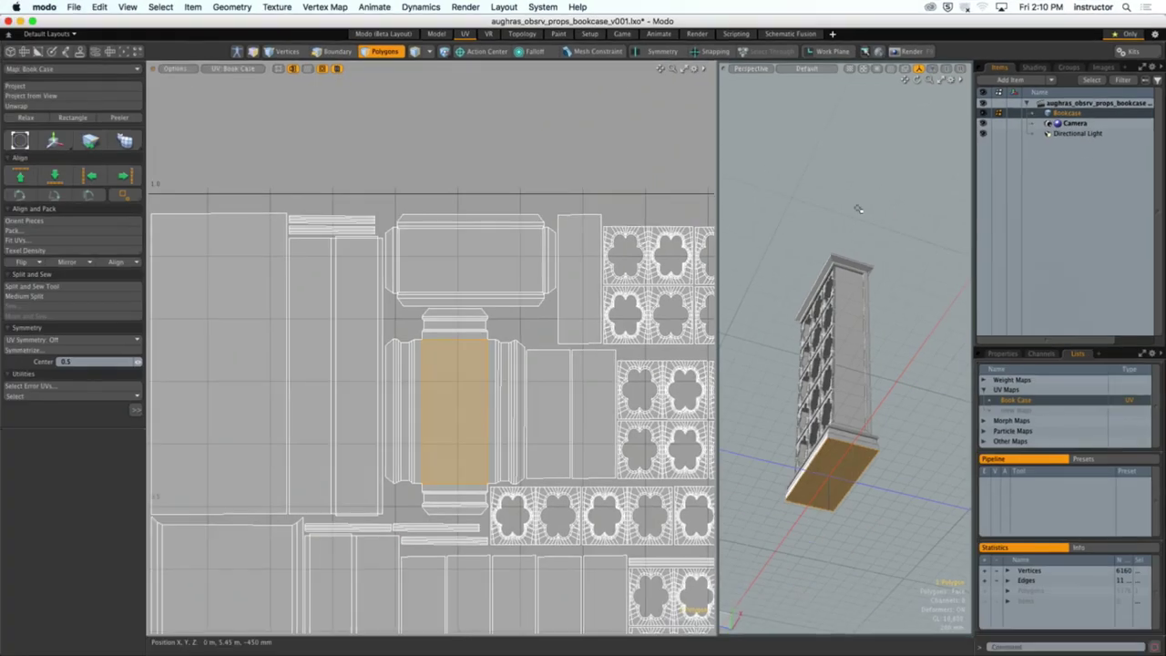
Step: Isolate the top-row middle six-lobed panel with all its connected polygons, clear the selection, and fit both the model and UV views
click(838, 209)
alt+drag(839, 208, 838, 255)
scroll(866, 306, up, 3)
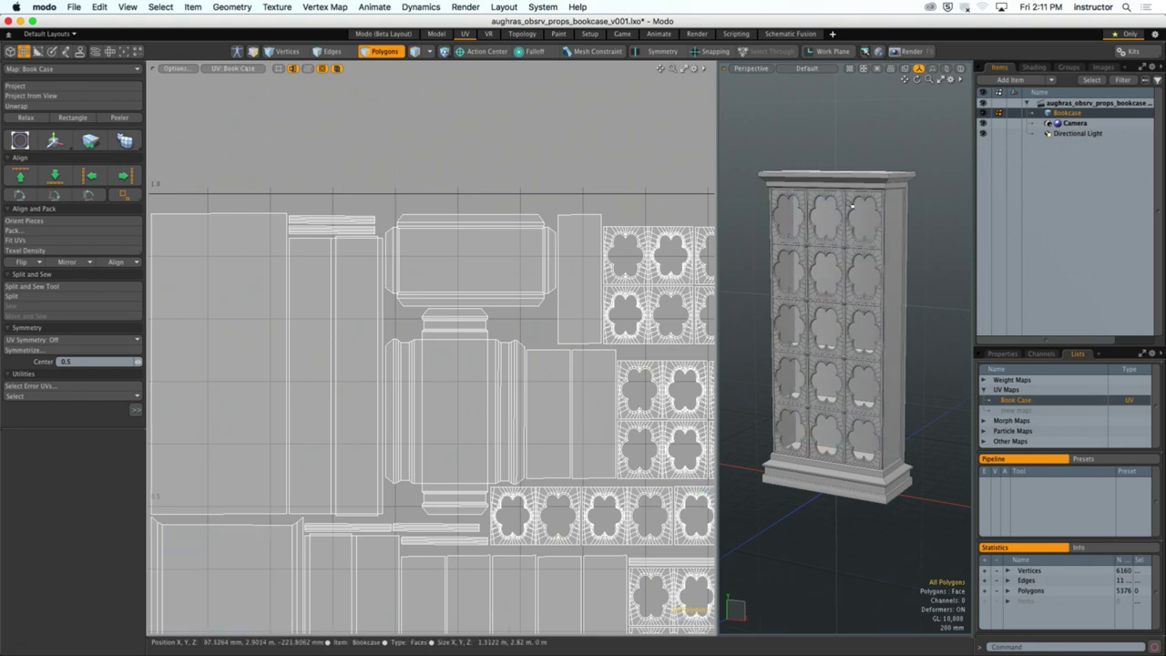
double_click(837, 198)
click(838, 198)
key(bracketright)
key(shift+h)
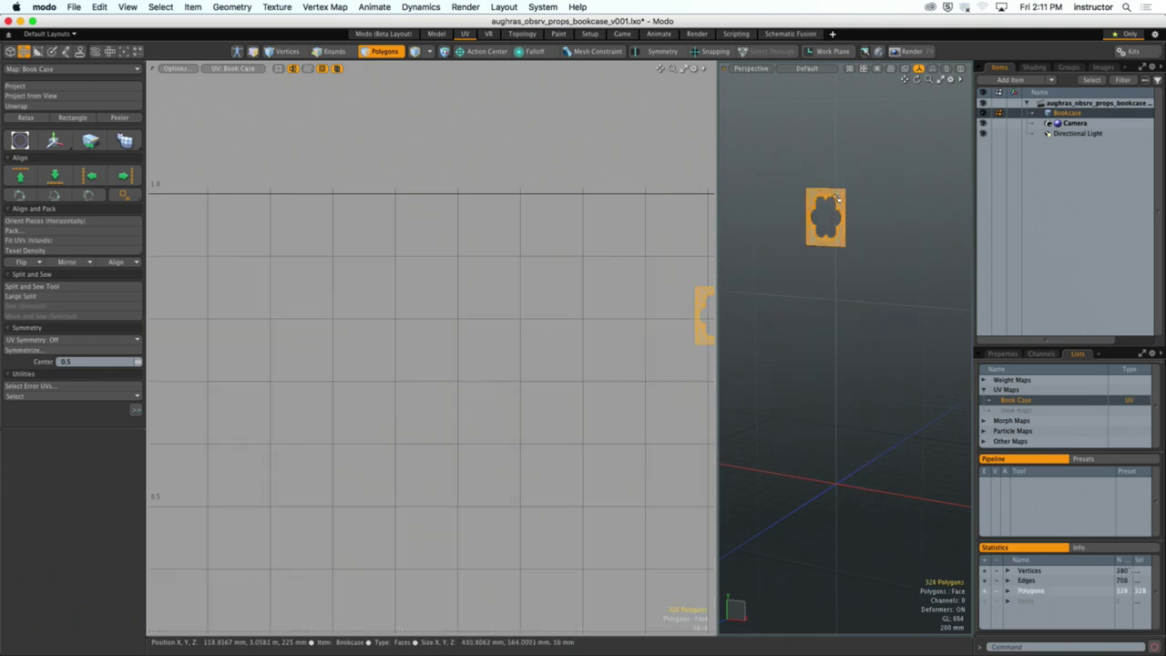
key(a)
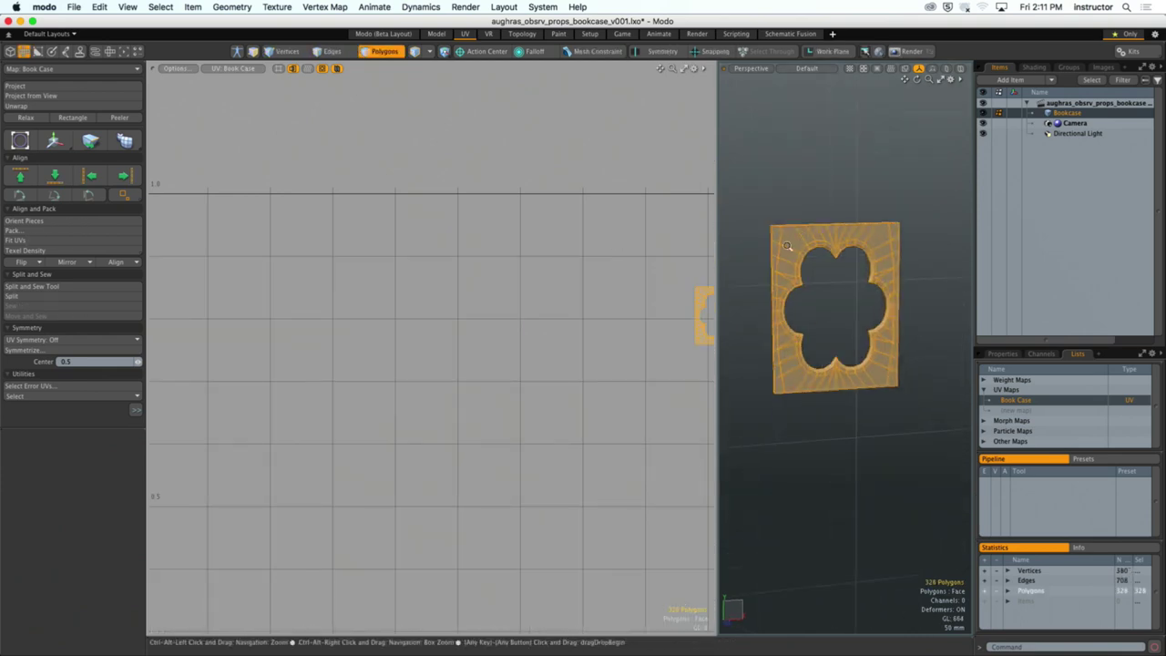
click(658, 300)
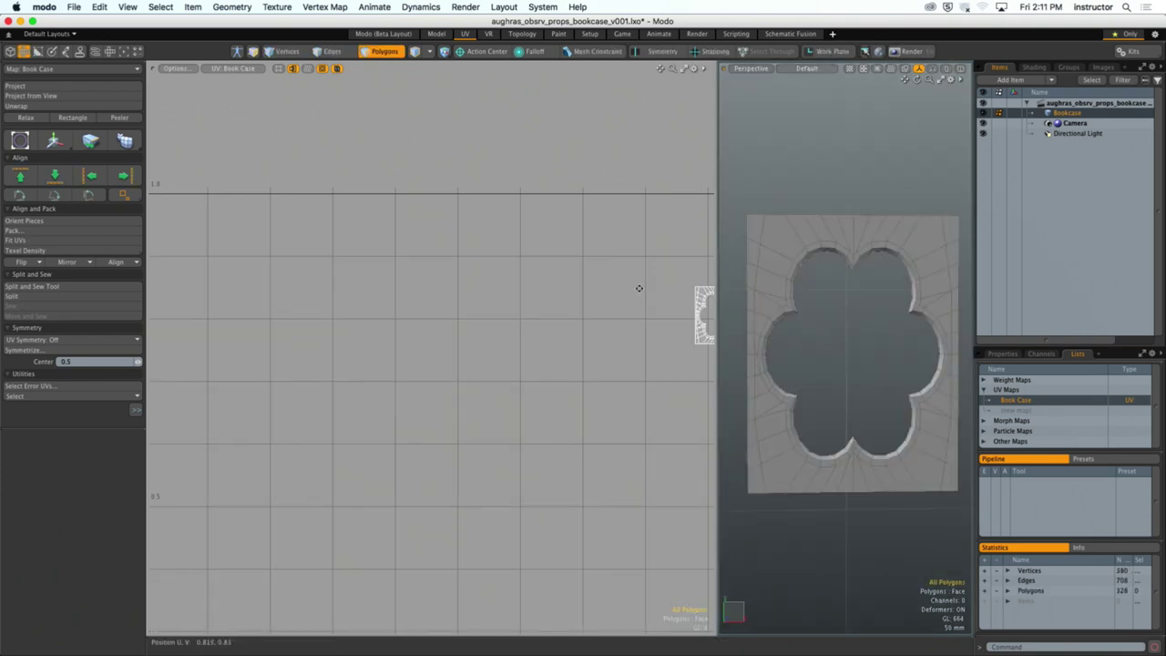
key(a)
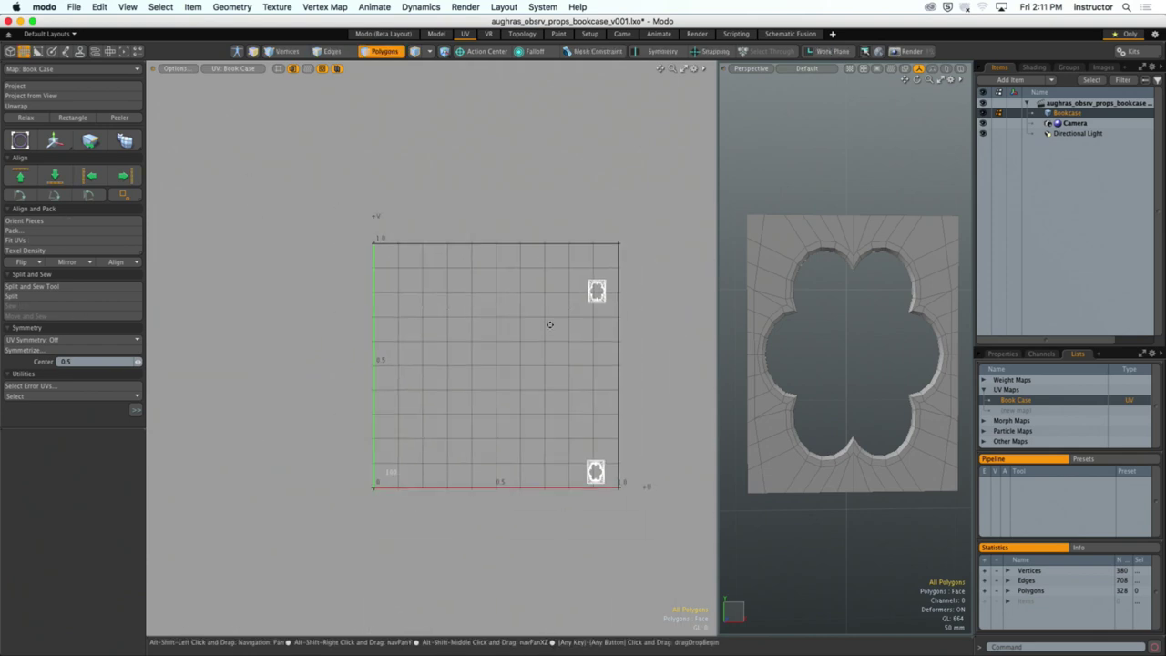
Step: Create a new UV map named Test for the isolated panel
click(1015, 410)
text(Test)
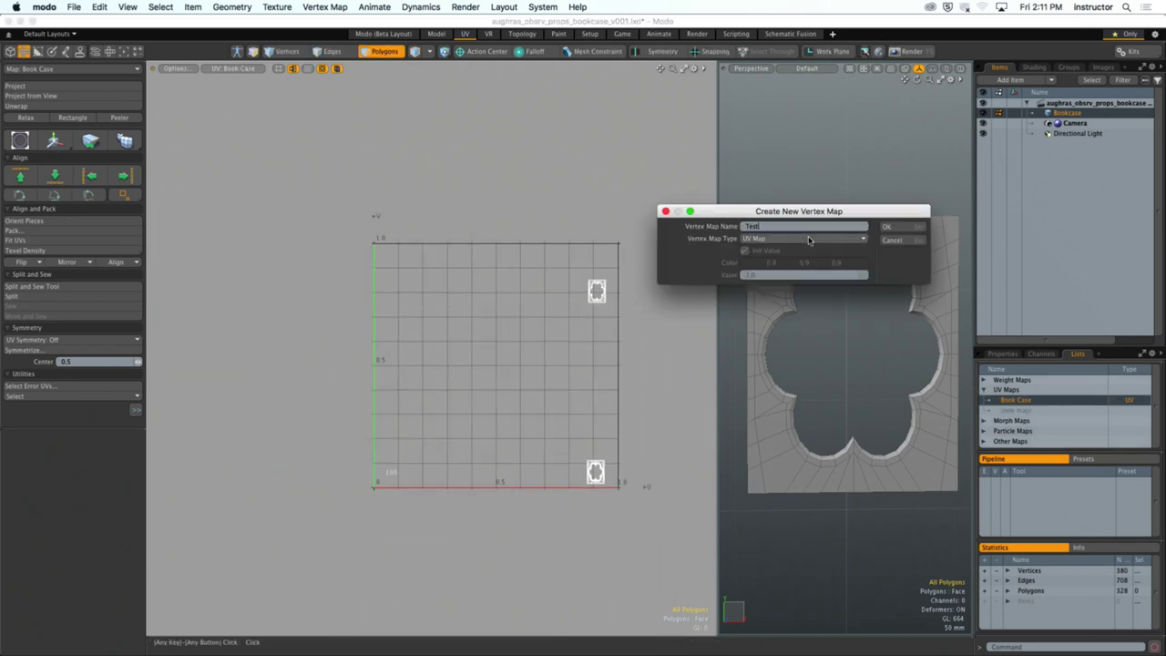
key(Return)
alt+drag(822, 275, 708, 267)
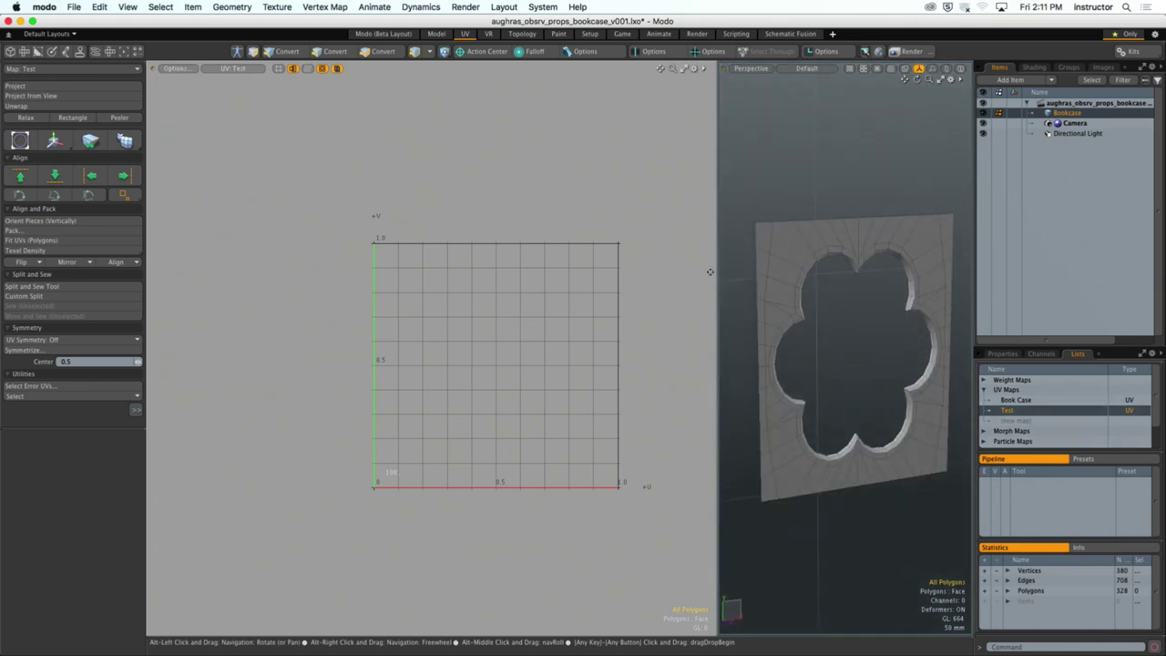
mouse_move(827, 284)
ctrl+alt+mouse_down()
mouse_move(814, 273)
mouse_move(809, 282)
ctrl+alt+mouse_up()
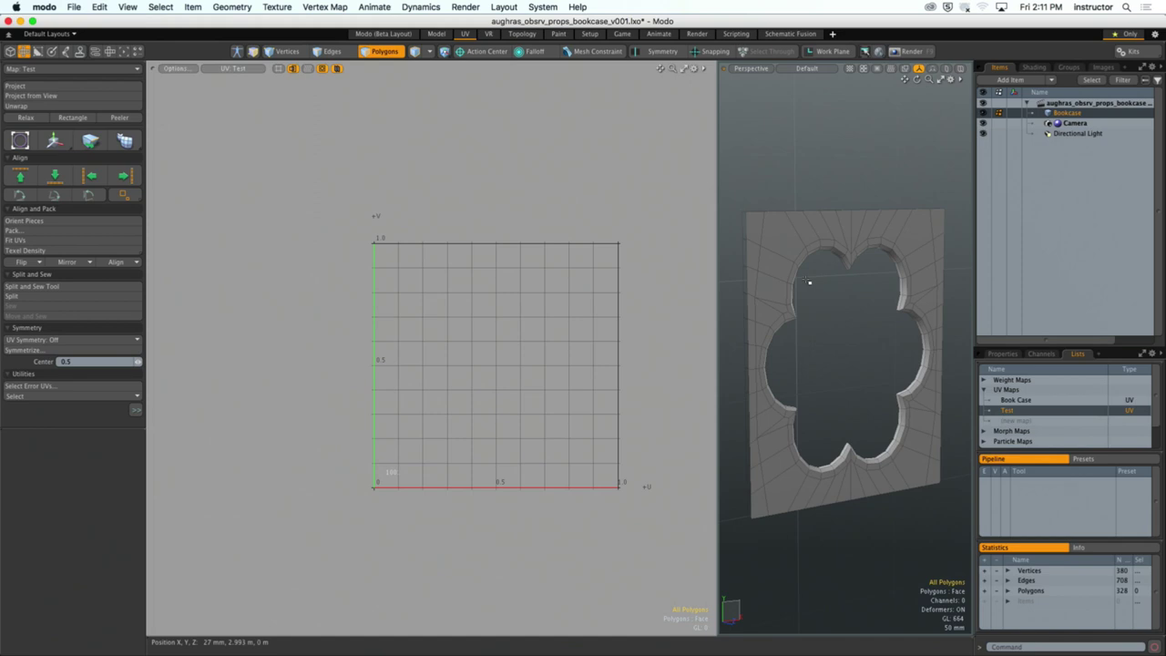
Step: Select the front-face polygons above the panel's upper-left lobe, along with the adjoining polygons on the cutout's inner rim
ctrl+alt+drag(851, 234, 899, 224)
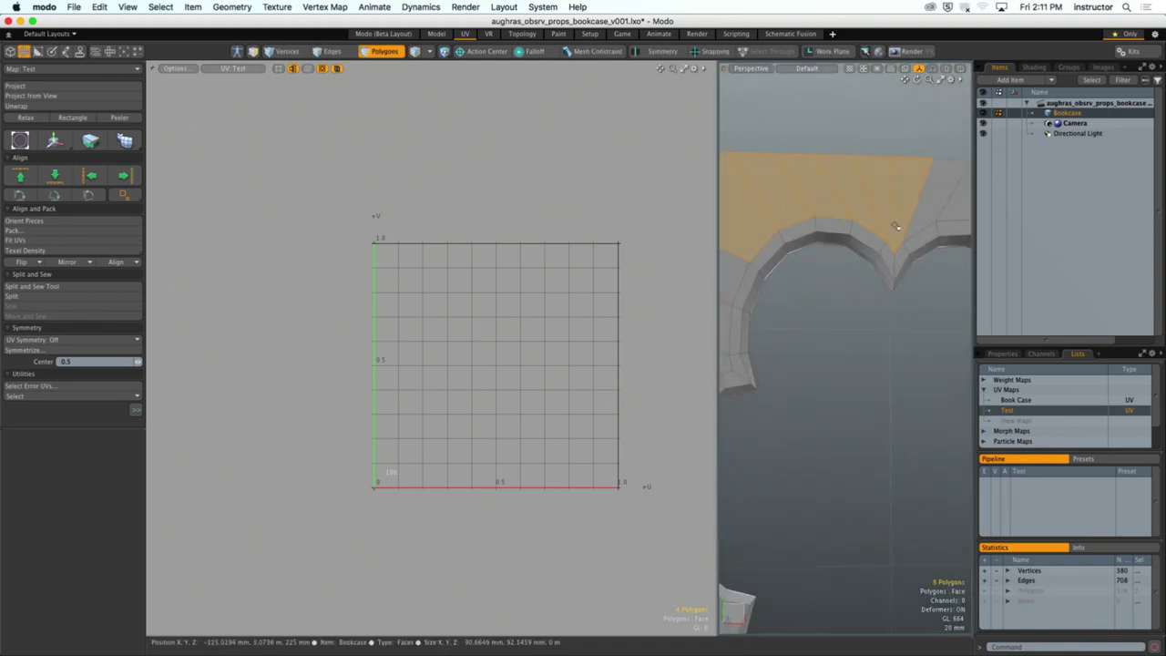
shift+click(855, 235)
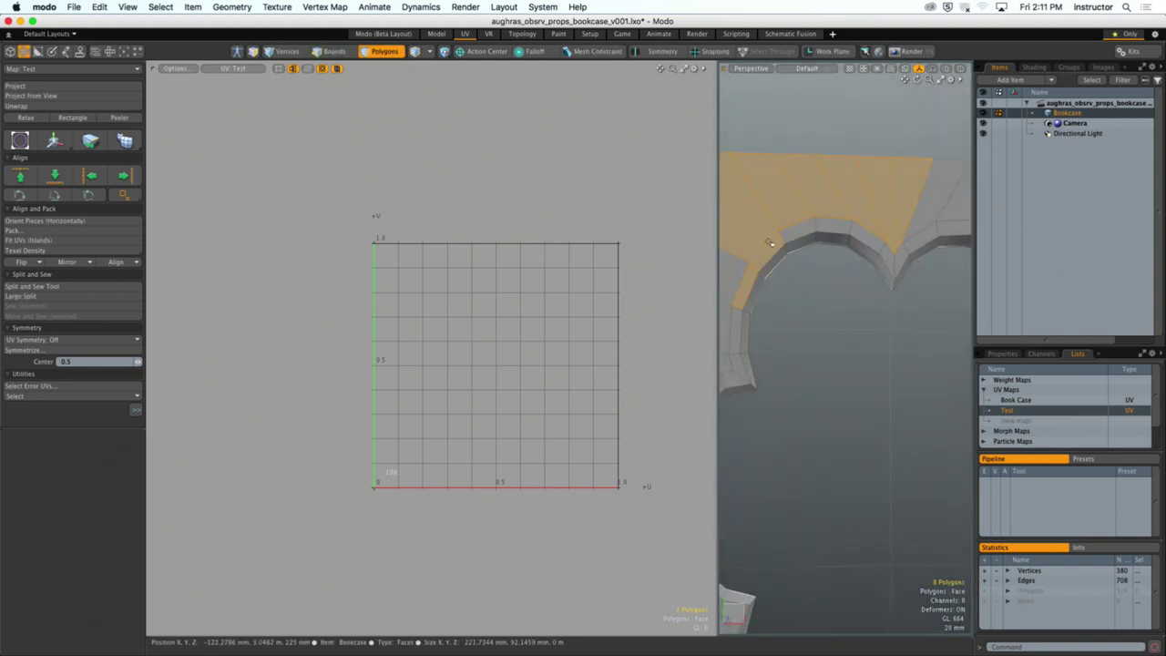
shift+click(889, 264)
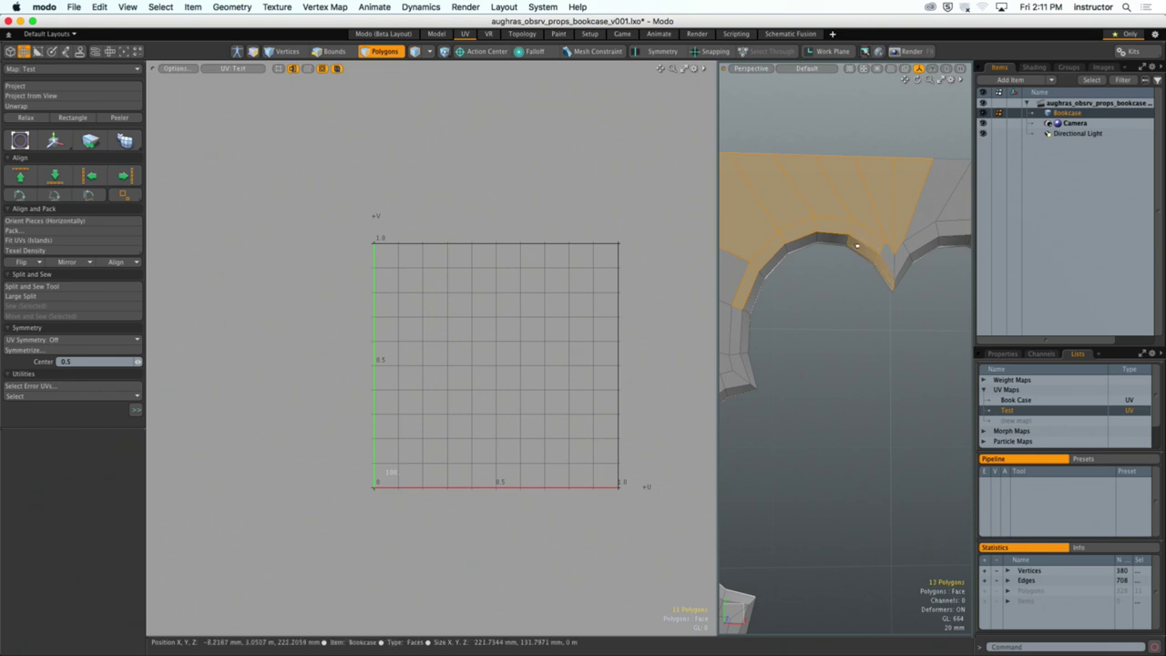
mouse_move(815, 239)
shift+mouse_down()
mouse_move(774, 264)
mouse_move(808, 315)
mouse_move(787, 309)
shift+mouse_up()
Step: Switch the model view to Front and examine the selected rim polygons of the upper-left lobe up close
scroll(815, 266, down, 5)
key(KP_2)
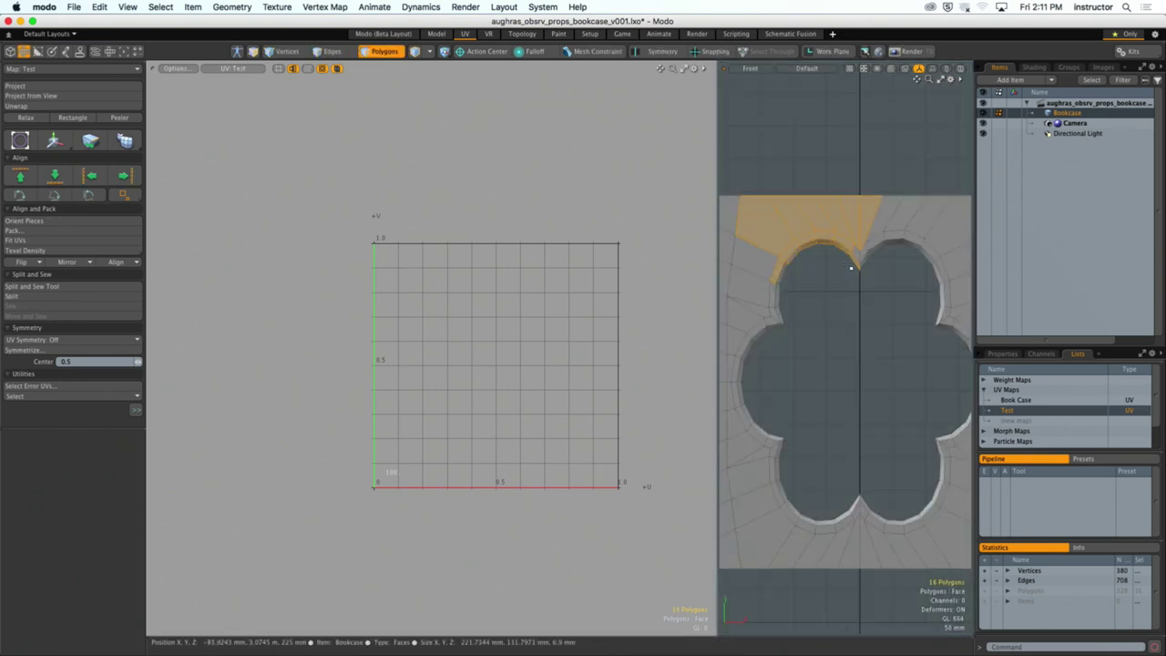
scroll(823, 248, up, 5)
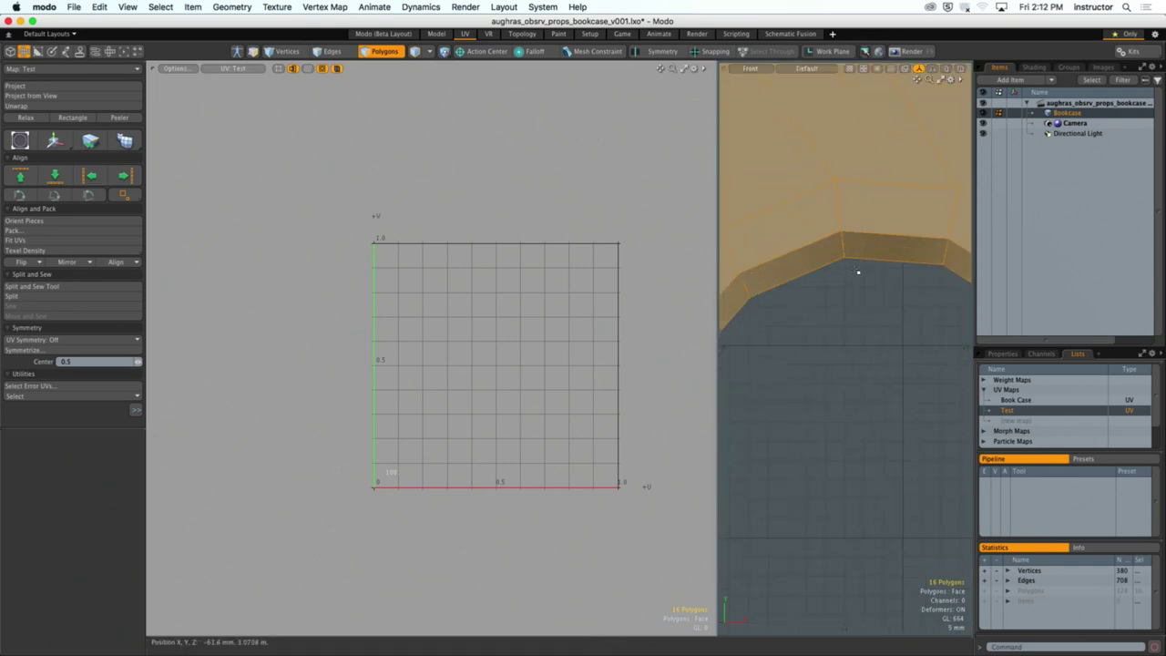
Step: Examine a strip of front-face polygons and its adjoining inner-rim polygon in the Front view, and return to the Perspective view
ctrl+alt+drag(872, 289, 846, 314)
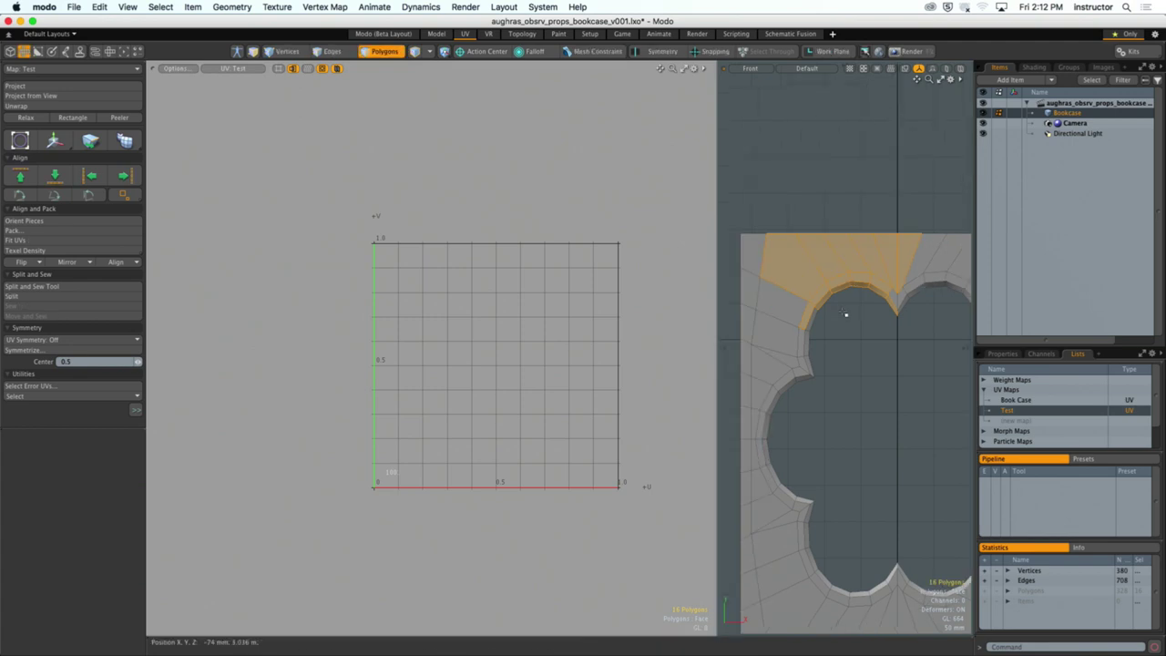
alt+drag(845, 329, 833, 262)
key(ctrl+space)
click(869, 288)
key(ctrl+space)
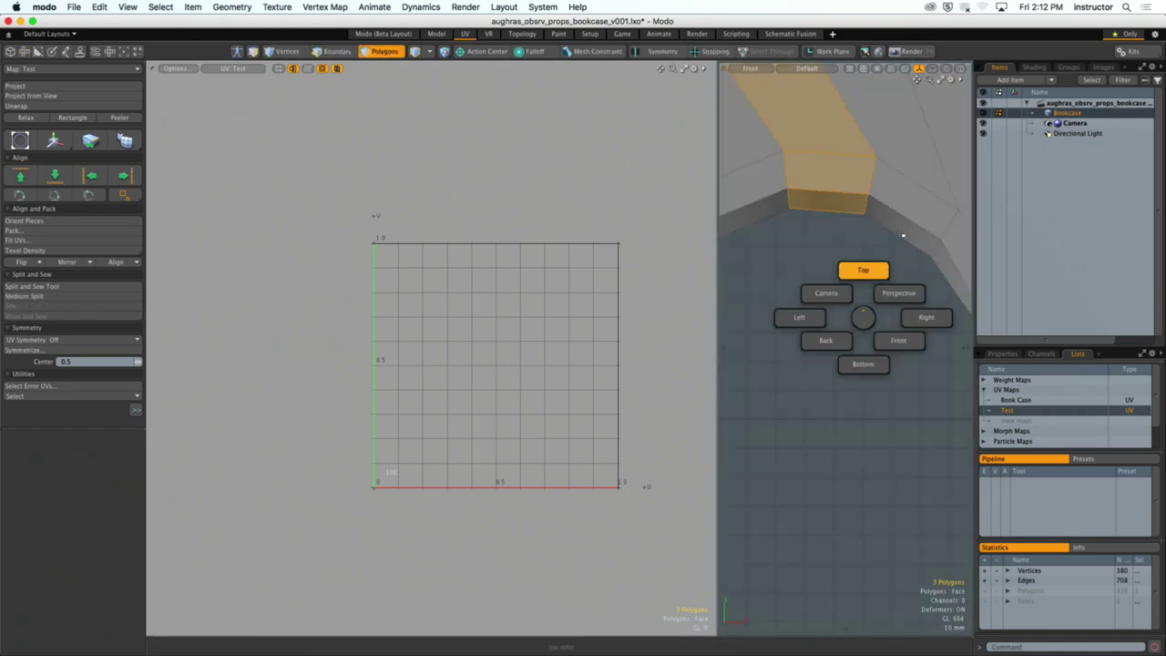
click(900, 293)
Step: Select the rear edge loop running around the six-lobed cutout's inner rim as a seam
alt+drag(900, 278, 761, 259)
key(2)
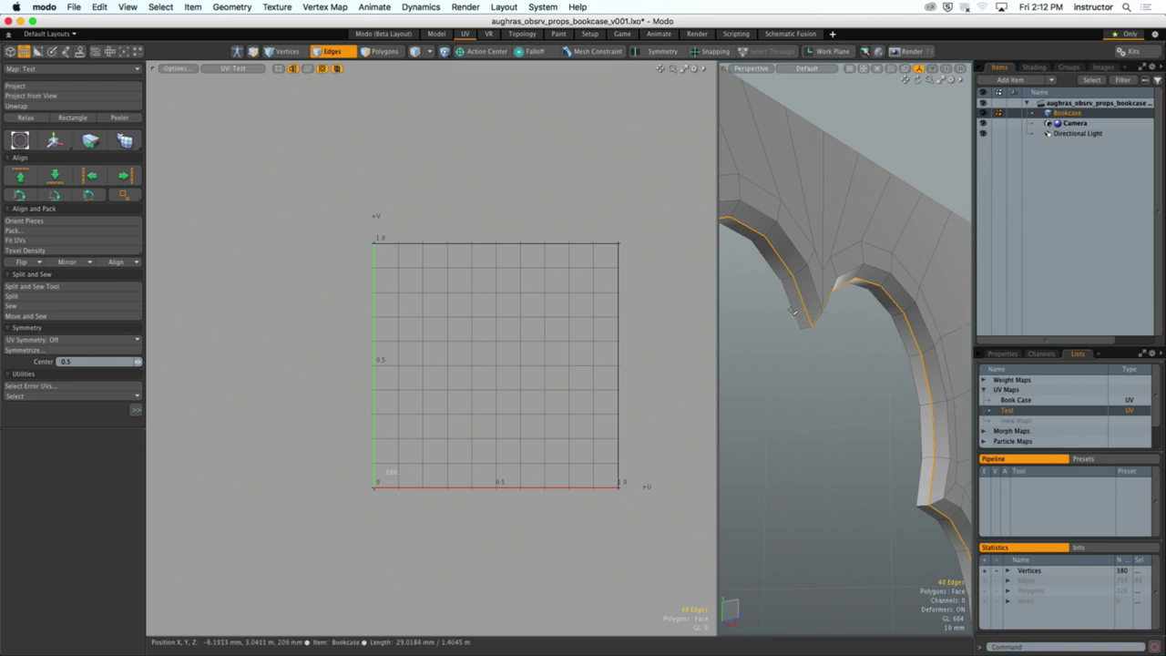
alt+drag(793, 311, 792, 245)
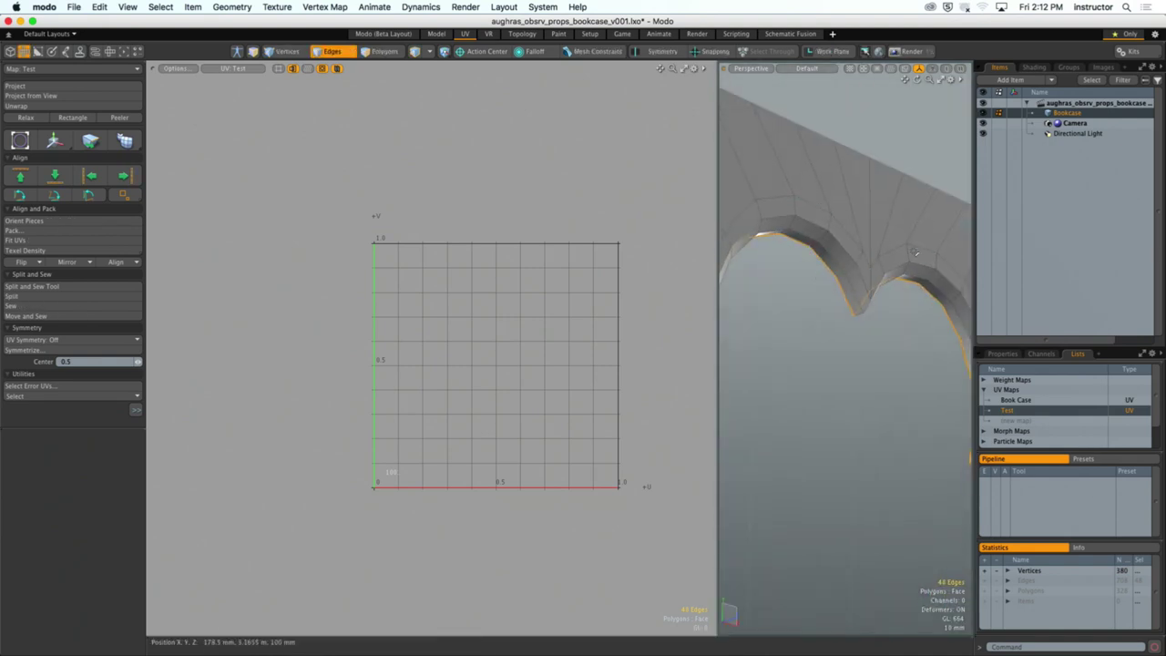
alt+drag(913, 253, 862, 260)
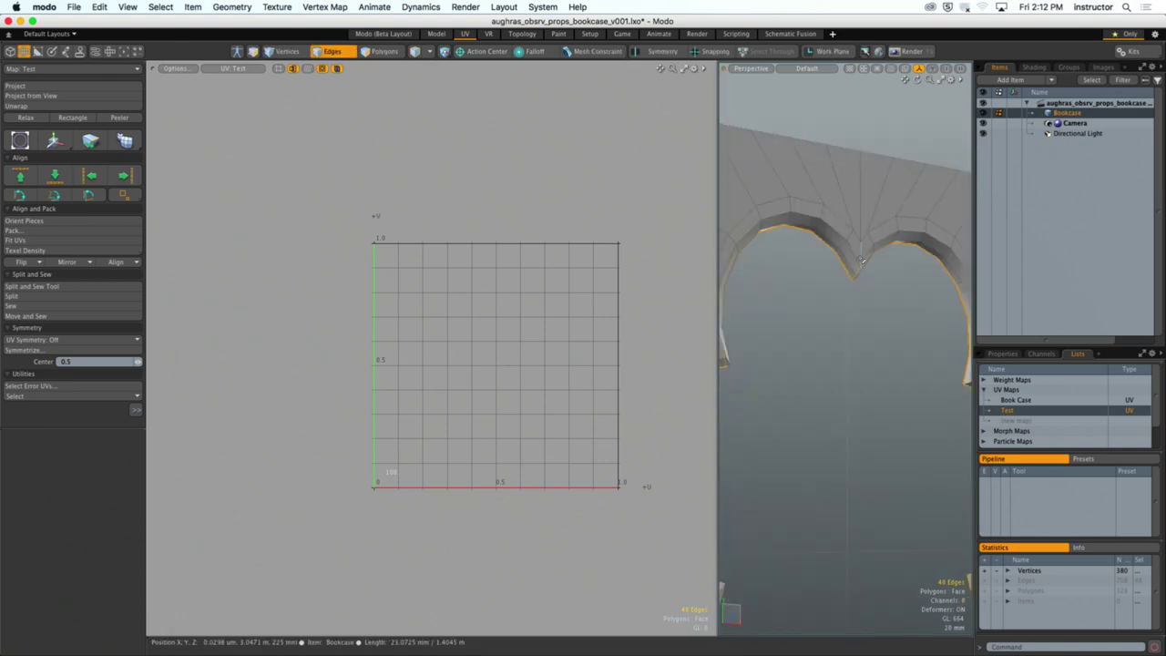
Step: Widen the model view and examine the selected seam edges along the cutout's inner rim and cusps up close
scroll(835, 236, down, 5)
alt+drag(834, 236, 625, 266)
scroll(847, 251, down, 3)
alt+drag(714, 279, 753, 278)
key(3)
double_click(892, 220)
click(786, 276)
key(2)
scroll(793, 296, up, 3)
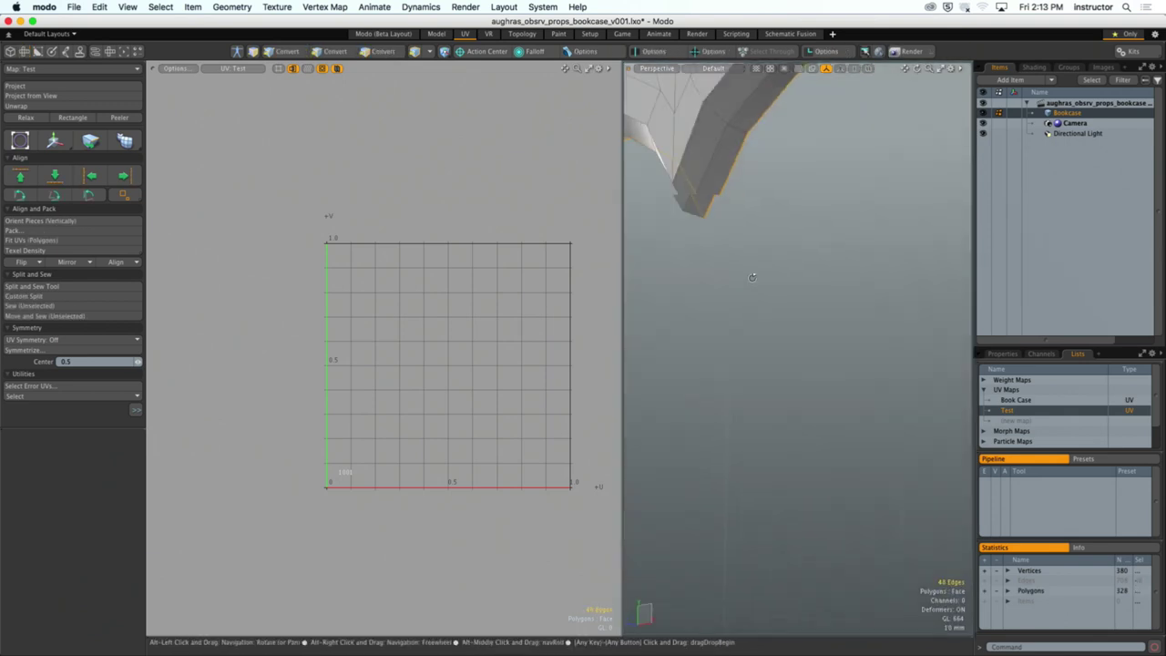
scroll(756, 280, down, 6)
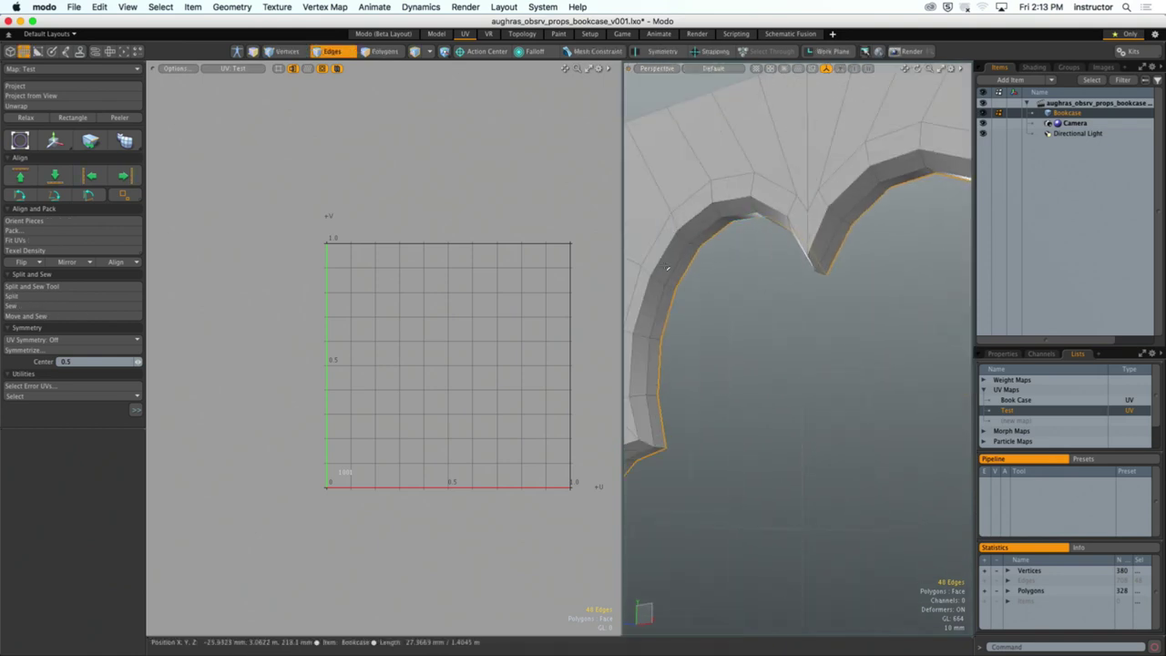
Step: Add the panel's outer border edges on all four sides to the seam selection
ctrl+alt+drag(778, 367, 763, 361)
alt+drag(764, 361, 747, 336)
alt+shift+drag(747, 335, 720, 319)
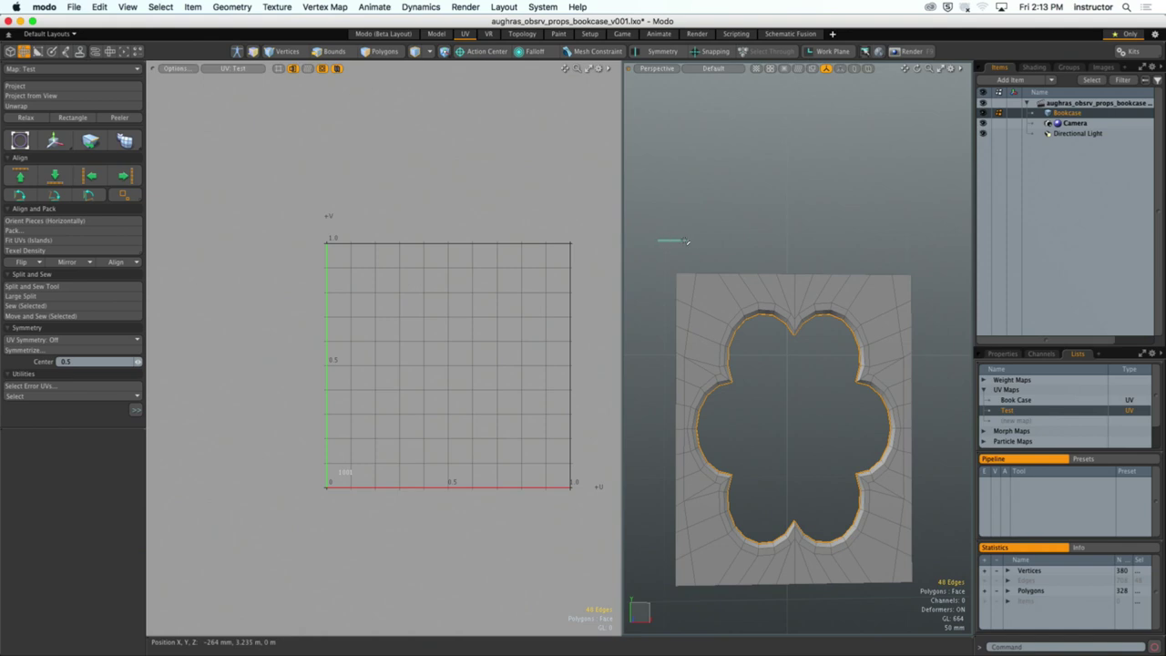
shift+right_drag(821, 244, 929, 281)
alt+shift+drag(928, 293, 867, 221)
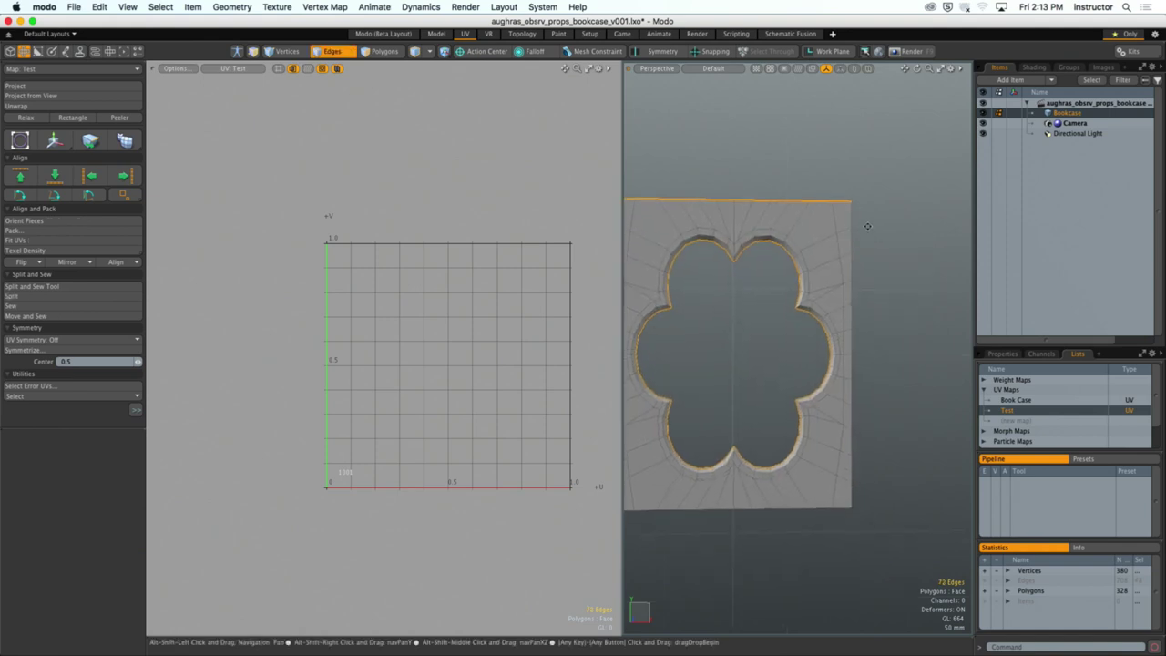
shift+right_drag(903, 164, 900, 219)
drag(900, 214, 850, 538)
alt+shift+drag(770, 477, 843, 455)
drag(685, 489, 931, 495)
drag(671, 474, 758, 510)
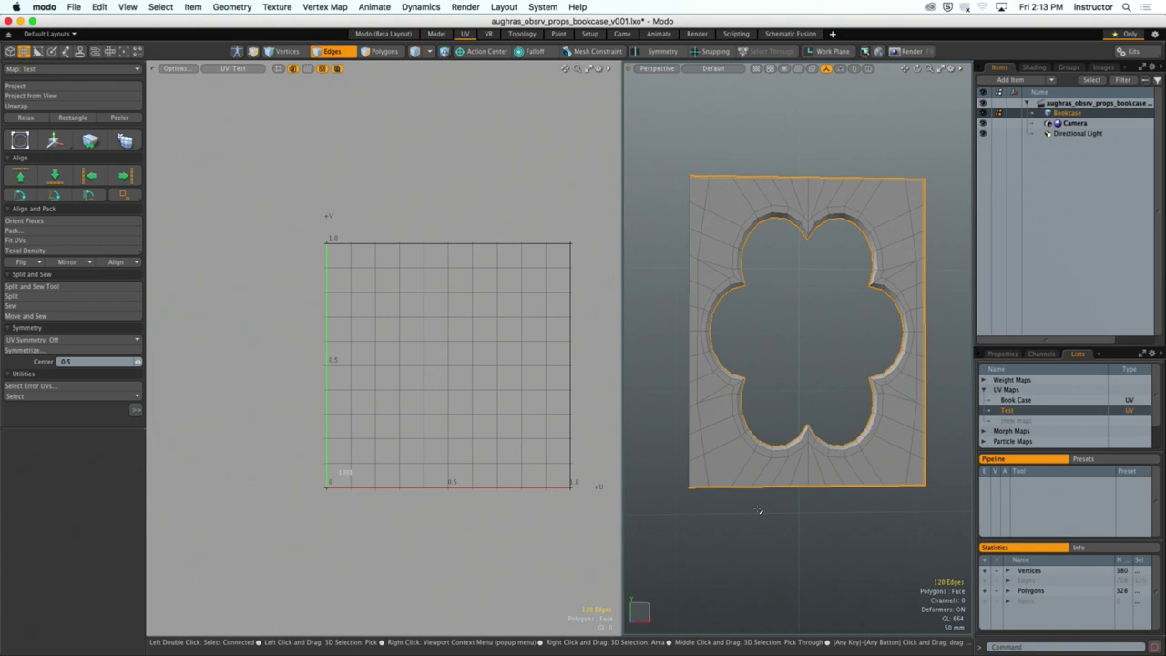
drag(652, 144, 694, 522)
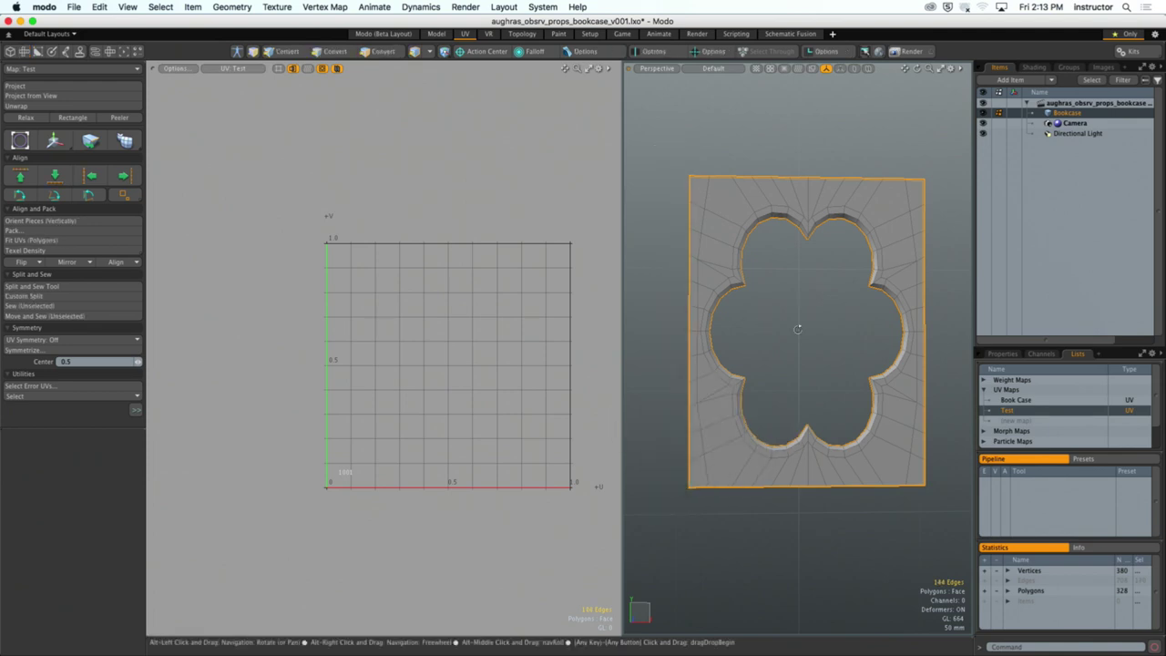
Step: Unhide the rest of the bookcase to examine the panel's border edges against the frame, and undo the unhide
alt+drag(729, 321, 801, 331)
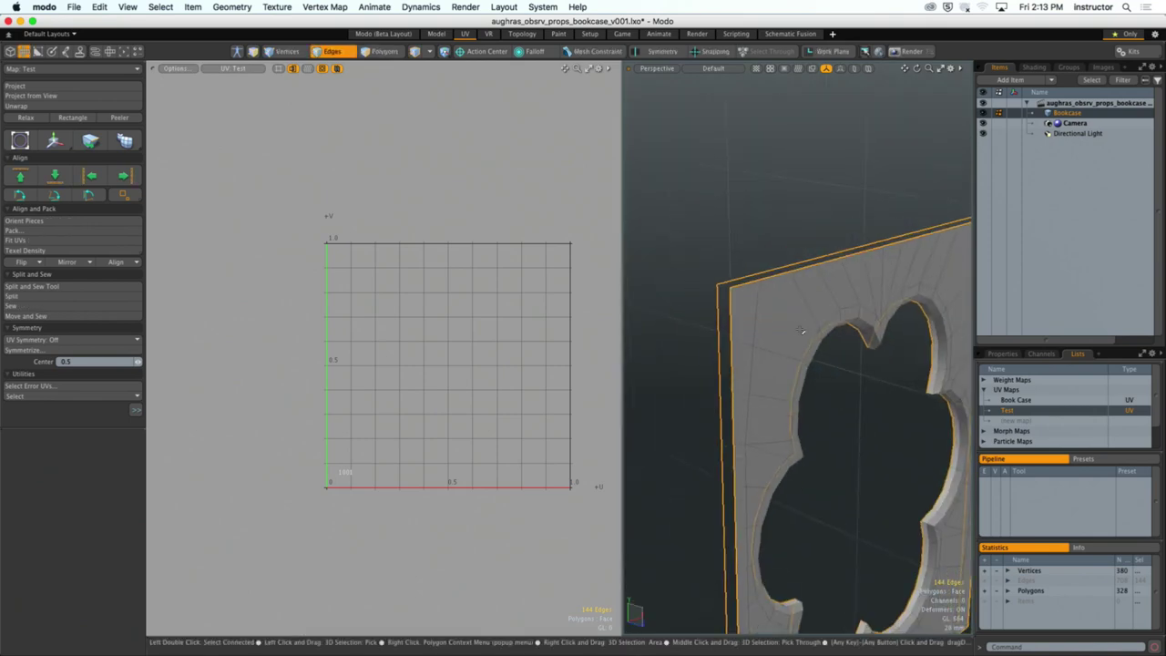
key(u)
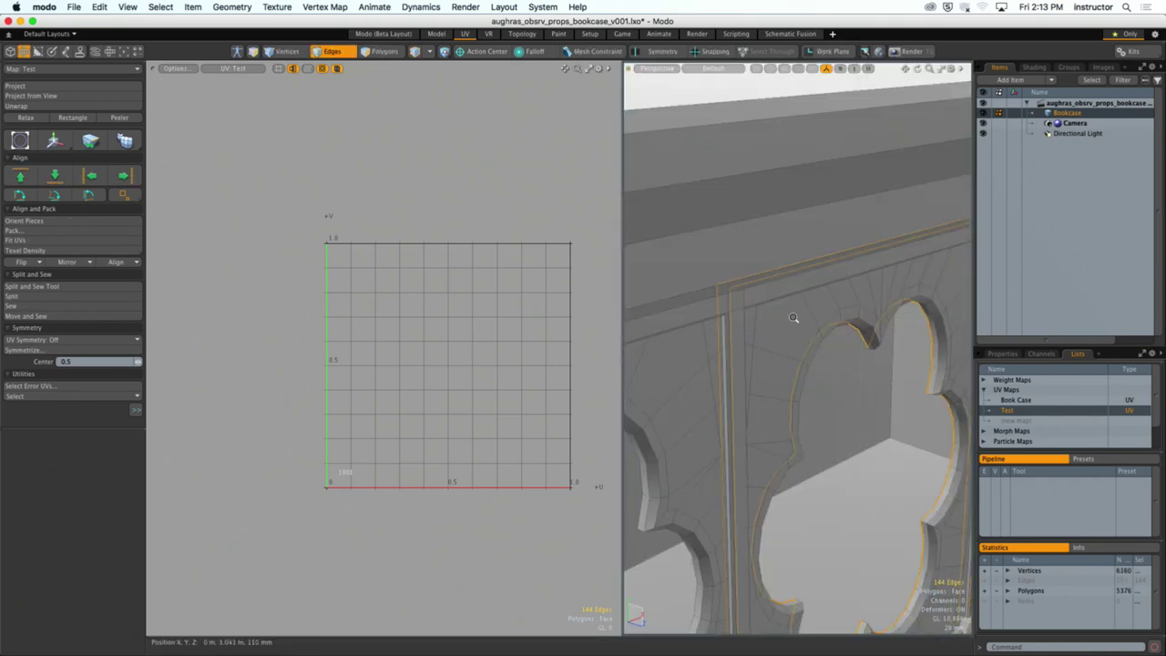
alt+drag(793, 317, 768, 271)
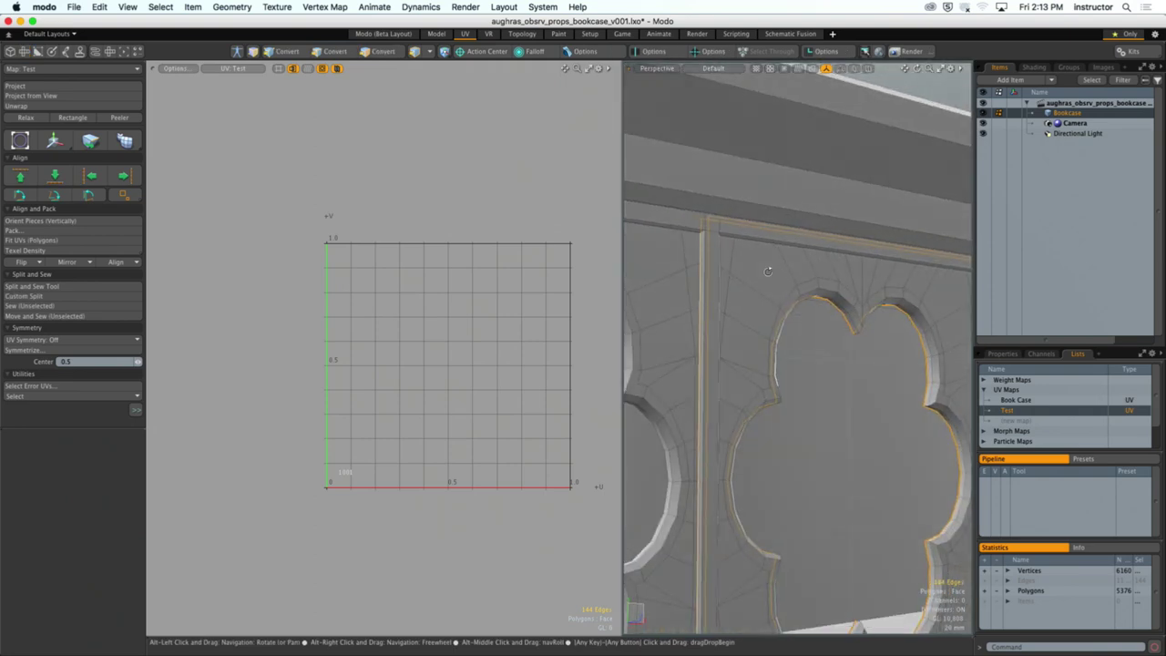
key(2)
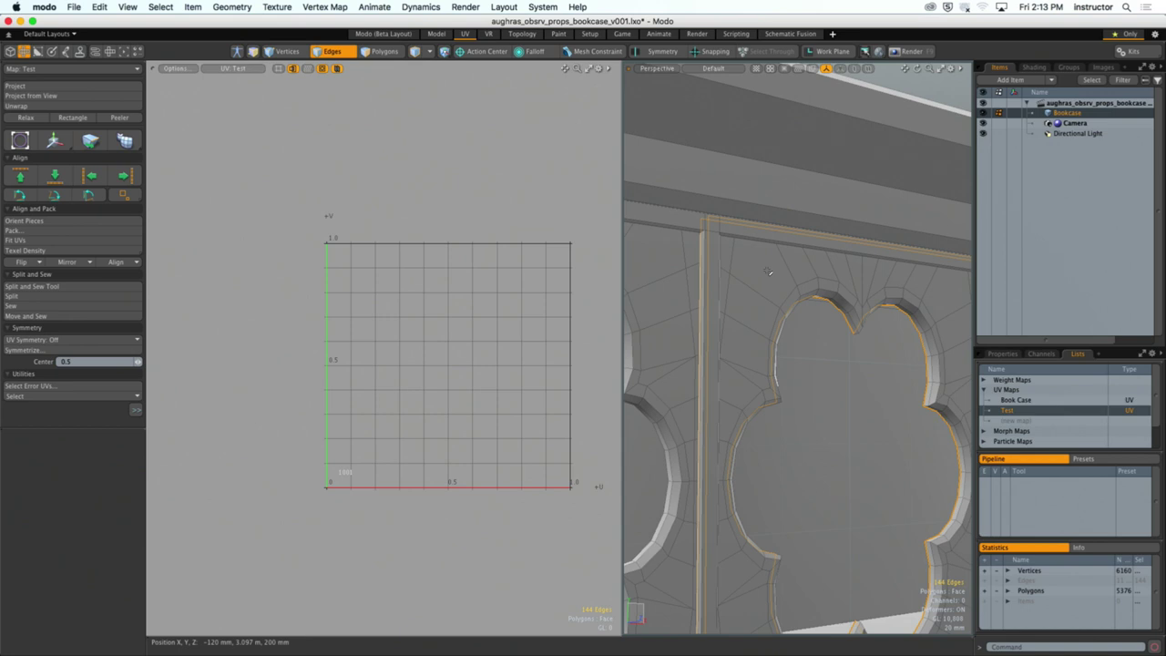
key(super+z)
alt+drag(767, 272, 681, 264)
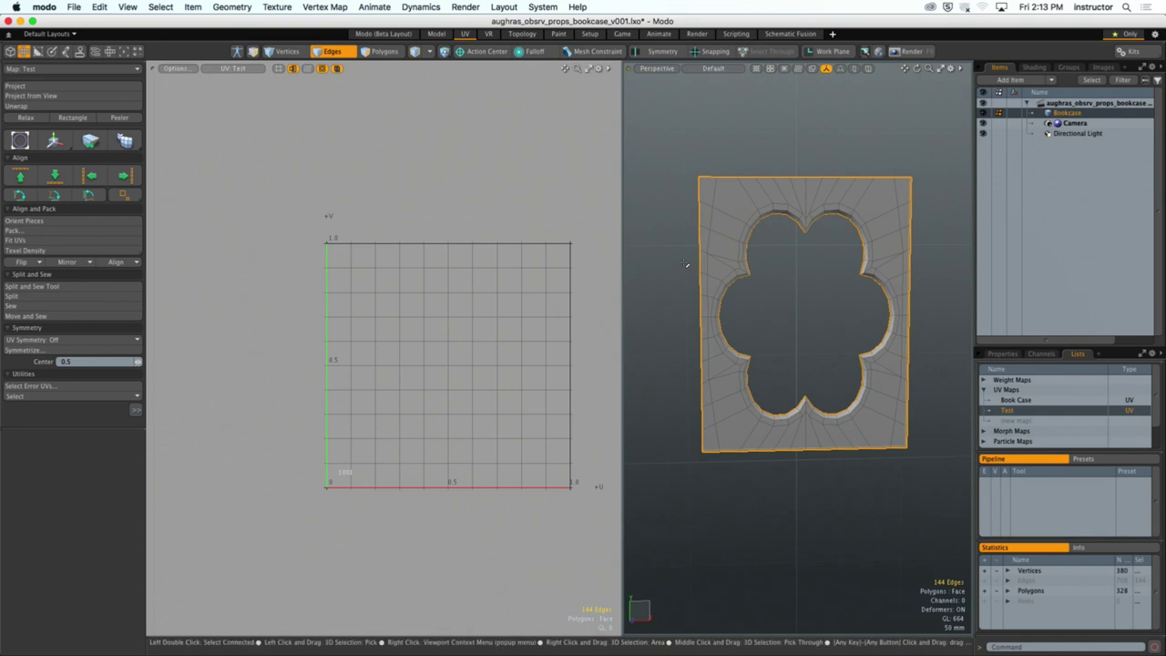
Step: Unwrap the panel's UVs along the selected seam edges with the Conformal method and Planar projection, and clear the edge selection
click(127, 105)
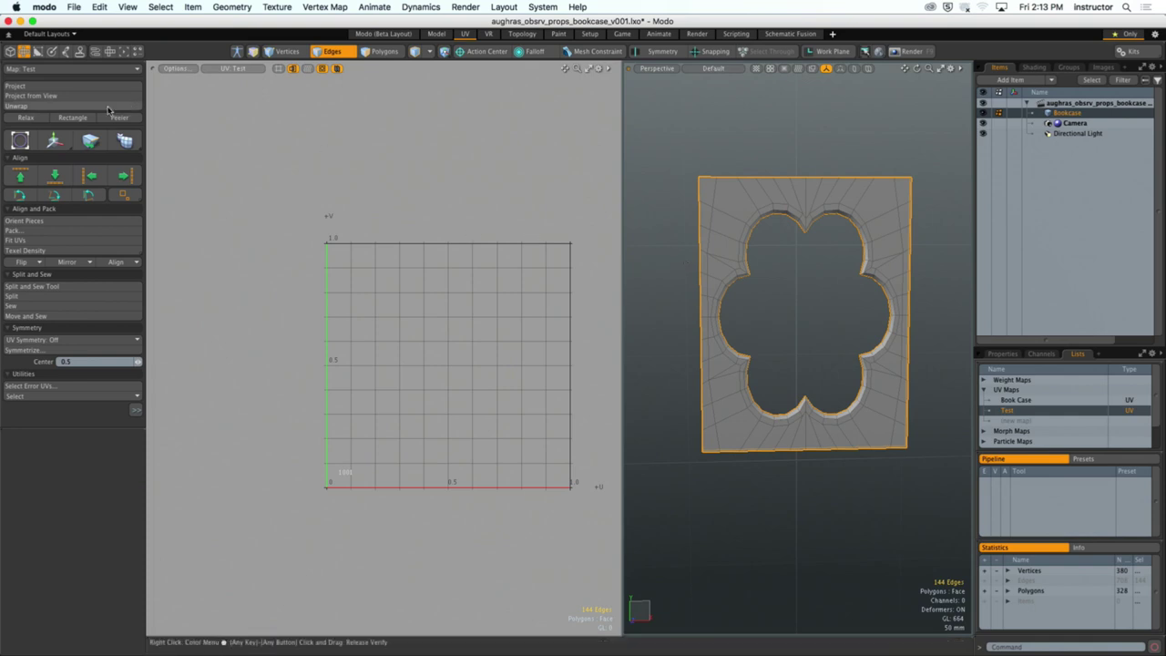
click(495, 404)
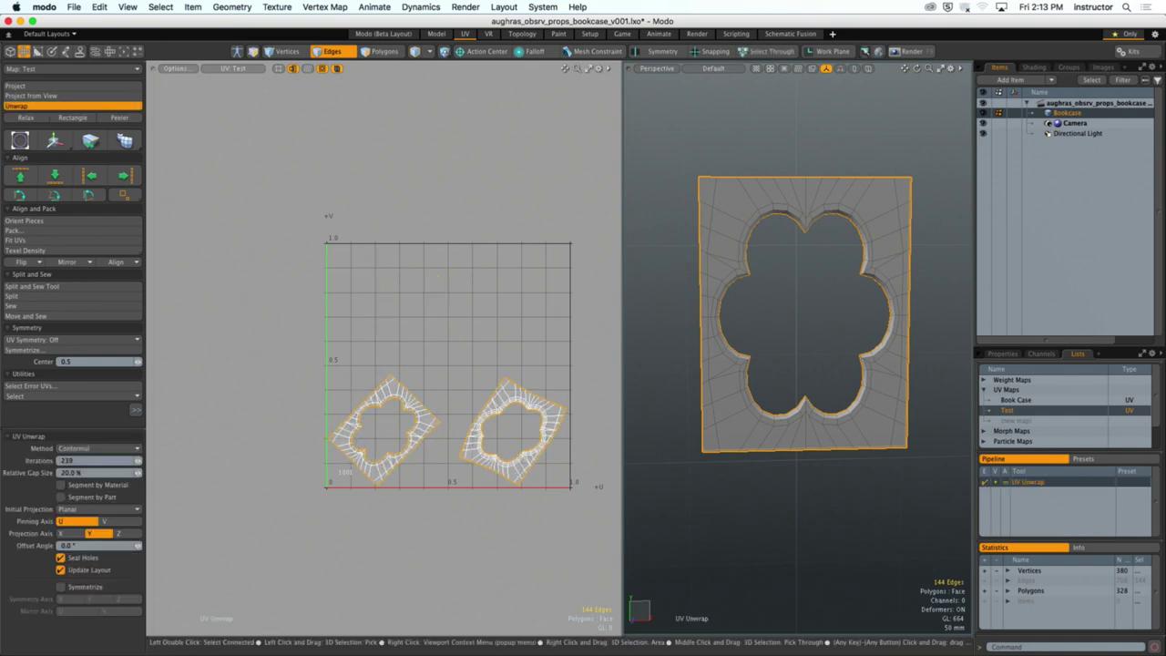
alt+drag(467, 414, 398, 332)
key(q)
click(382, 367)
ctrl+alt+drag(399, 331, 461, 333)
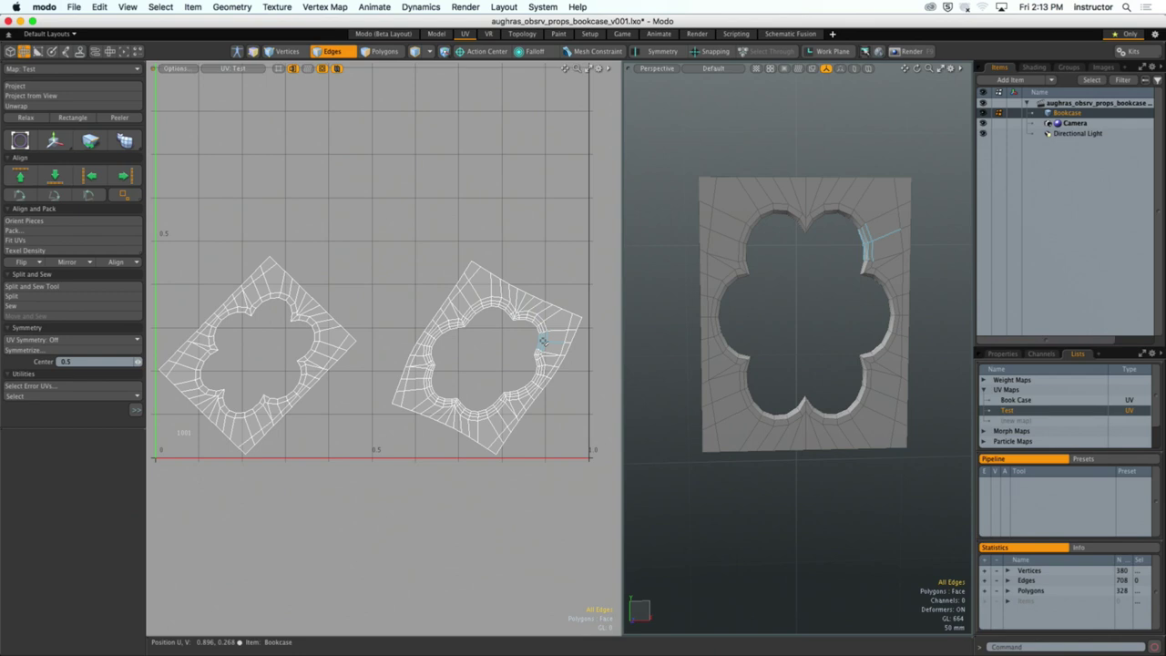
Step: Orient the tilted back-face UV island horizontally using one of its outer border edges, and clear the selection
alt+shift+drag(335, 337, 440, 372)
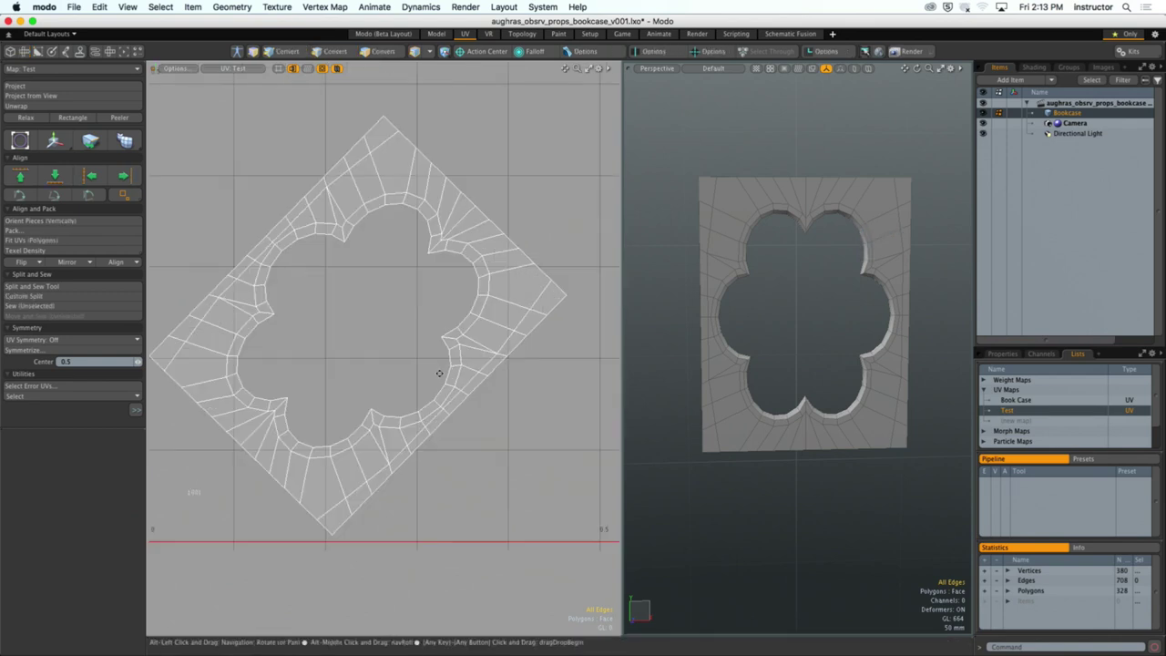
alt+shift+drag(463, 196, 411, 240)
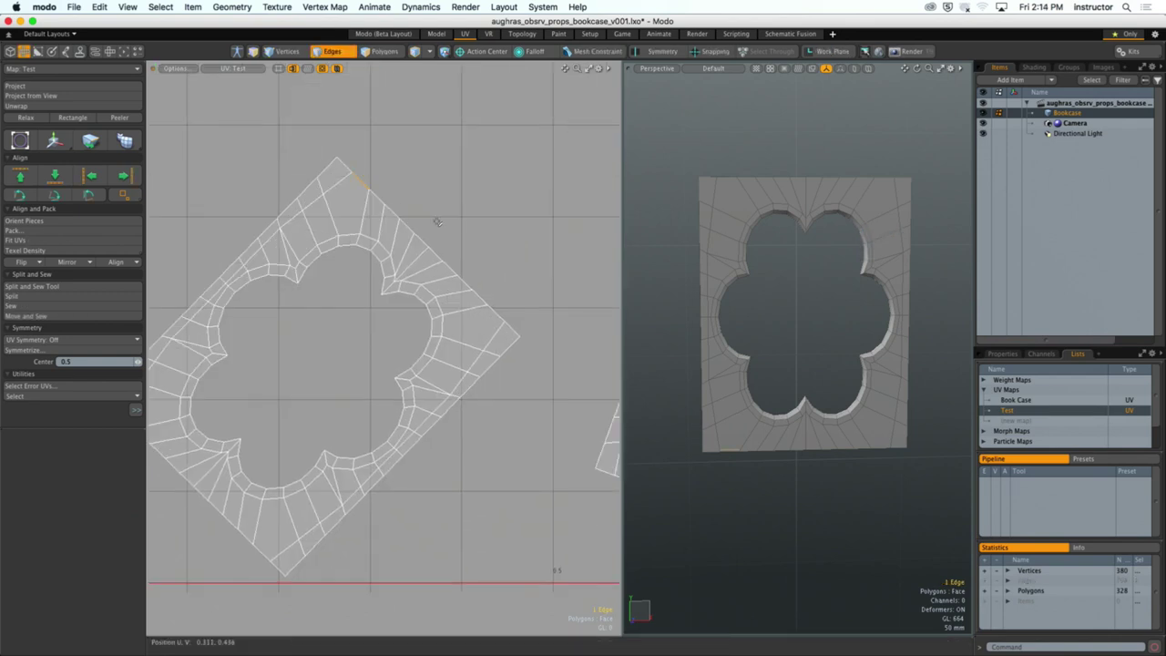
ctrl+alt+drag(467, 280, 392, 270)
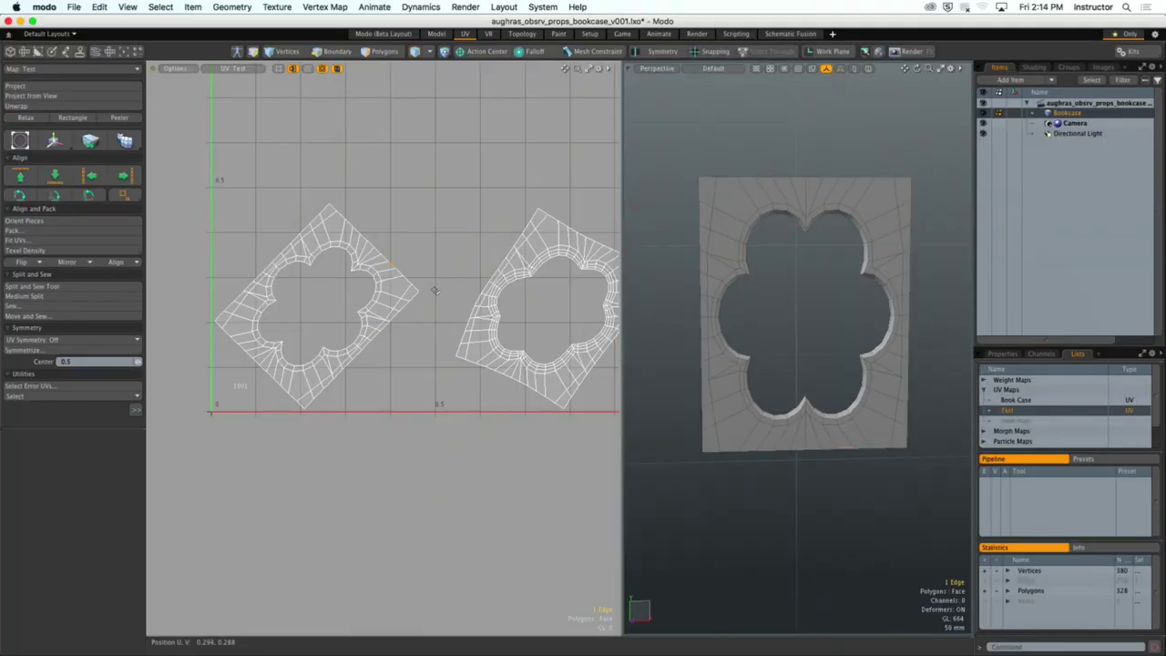
alt+drag(779, 219, 514, 178)
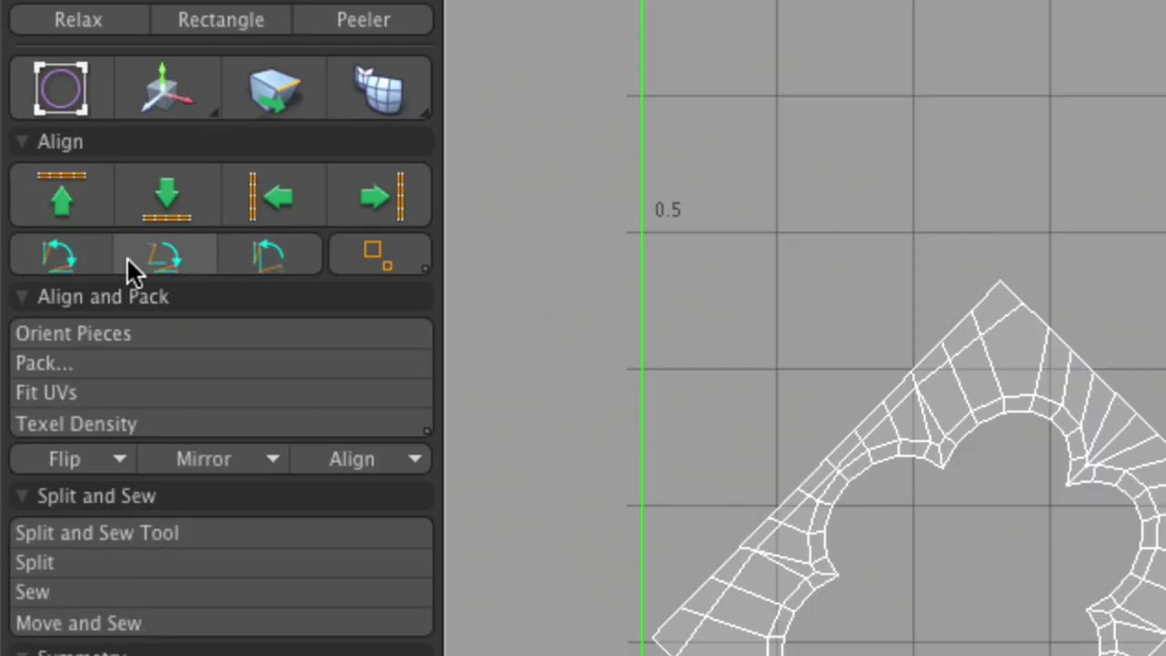
click(159, 259)
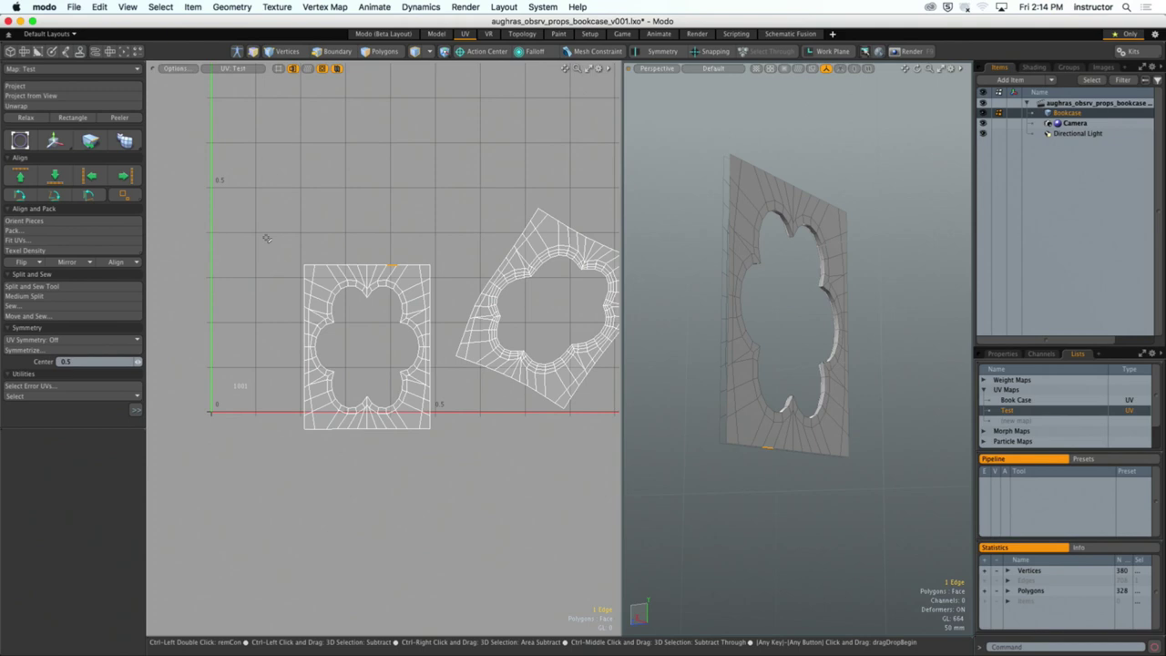
key(2)
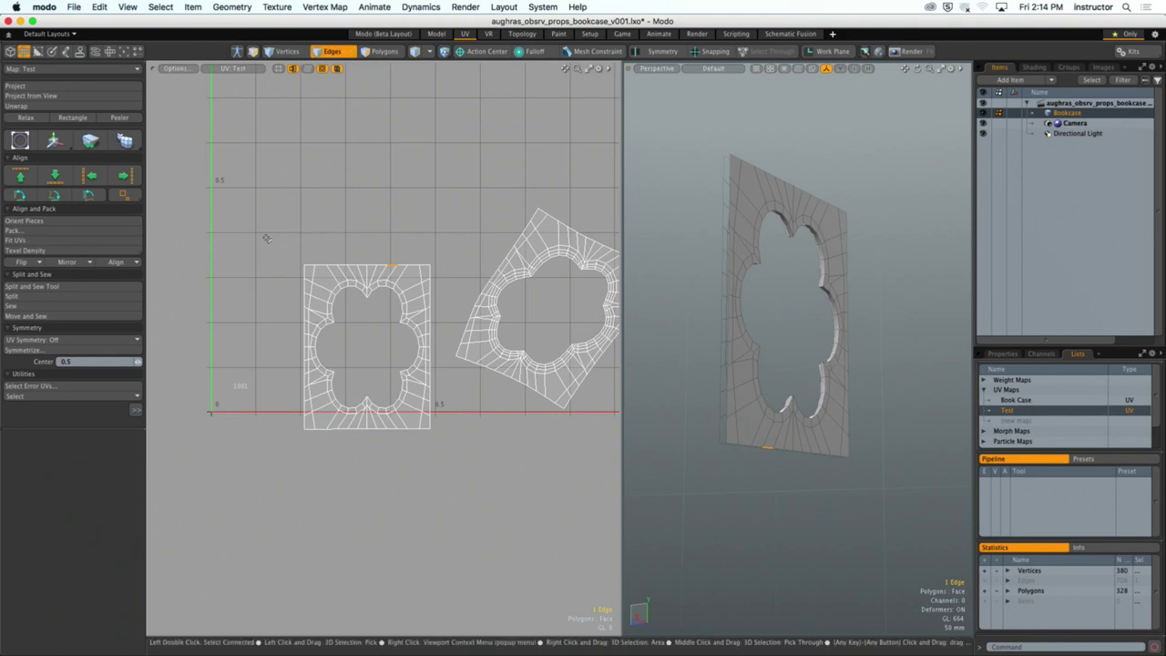
click(392, 235)
Step: Orient the UV island containing the front face and inner rim horizontally by a border edge, and clear the selection
alt+drag(473, 241, 341, 227)
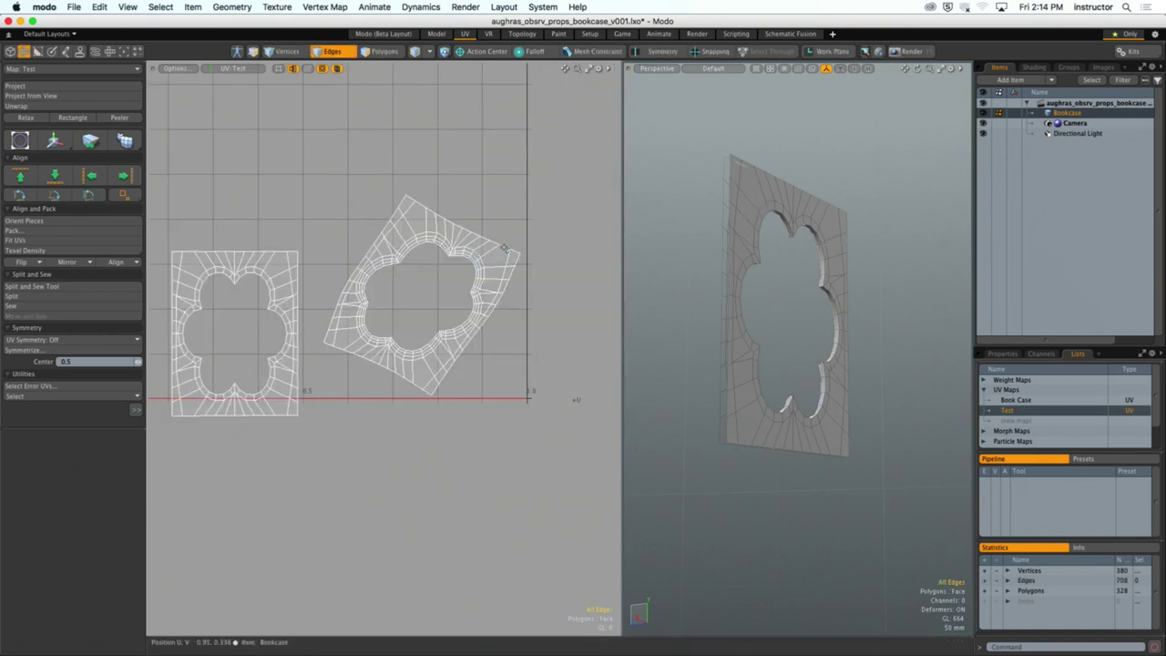
ctrl+alt+drag(512, 238, 594, 252)
ctrl+alt+drag(459, 215, 364, 219)
alt+shift+drag(376, 228, 440, 218)
click(54, 197)
click(332, 186)
Step: Select the polygons of each UV island in turn to examine which panel faces it covers, and clear the selection
key(3)
double_click(501, 235)
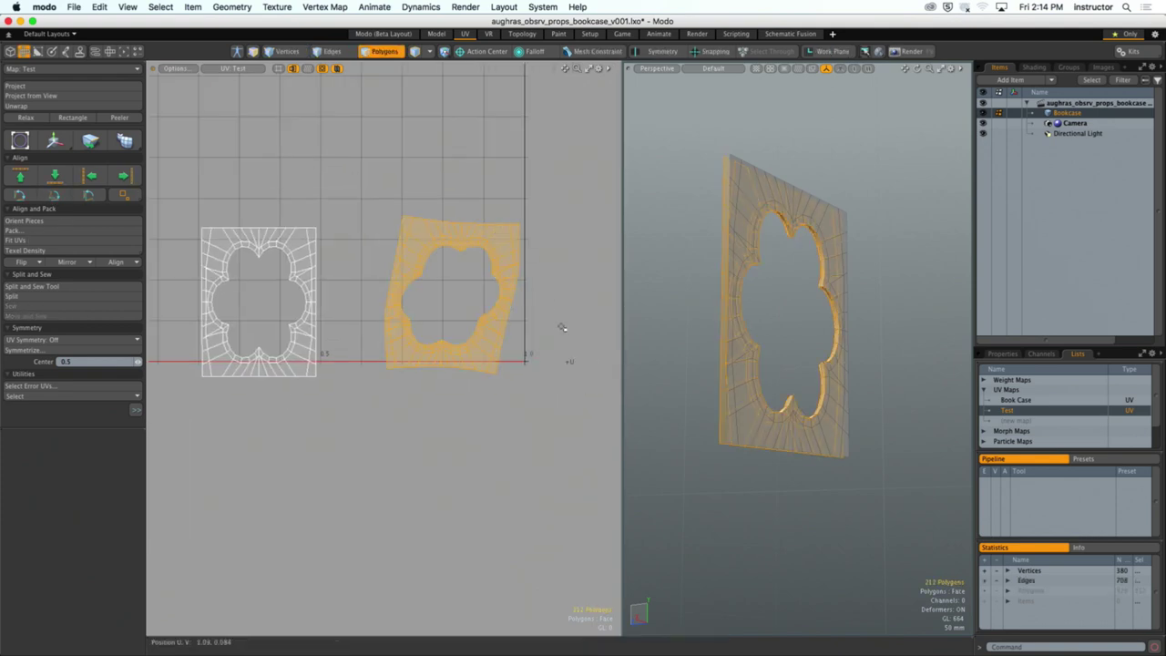
click(738, 399)
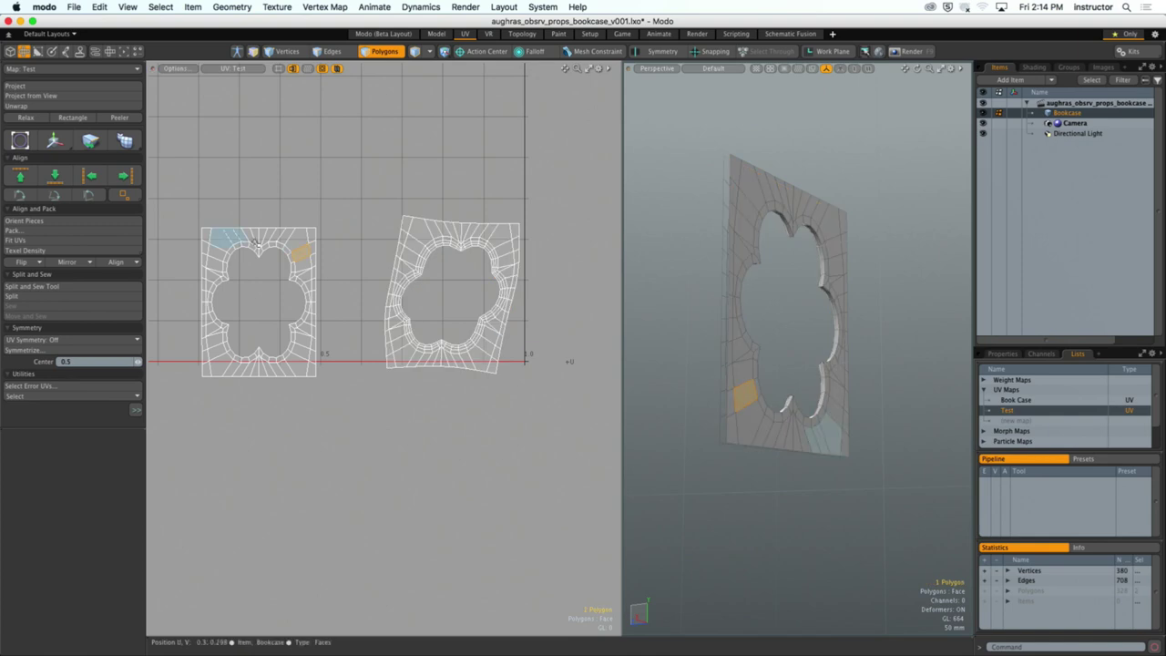
drag(290, 245, 302, 251)
double_click(301, 250)
alt+drag(729, 305, 754, 321)
double_click(501, 245)
alt+shift+drag(754, 321, 735, 310)
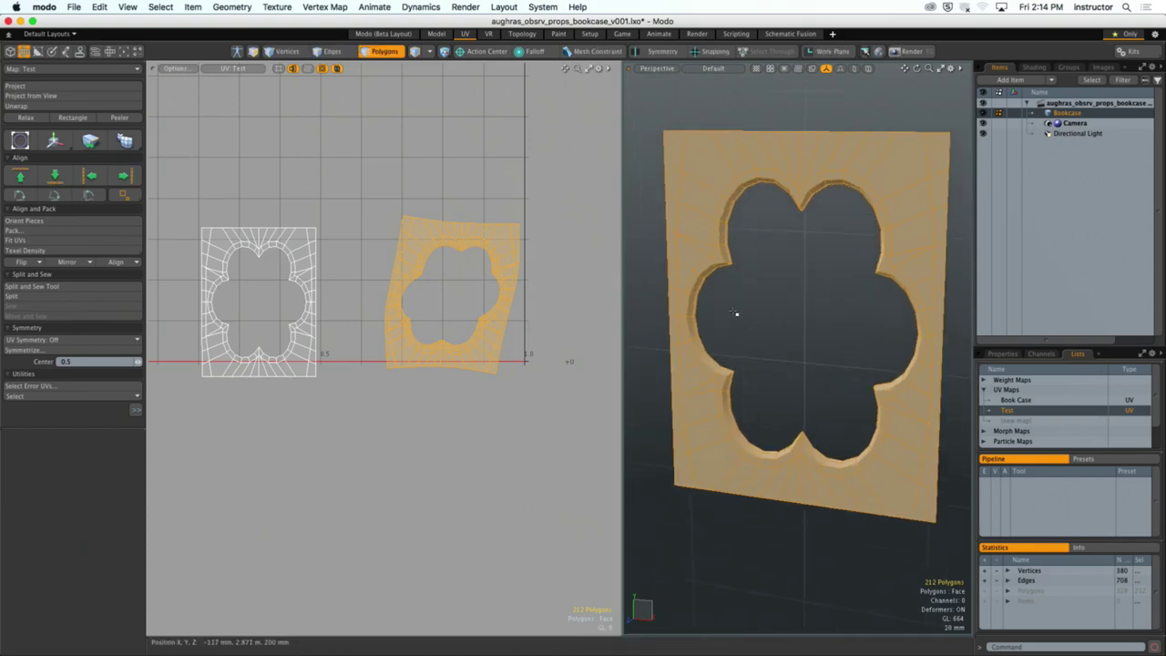
click(758, 96)
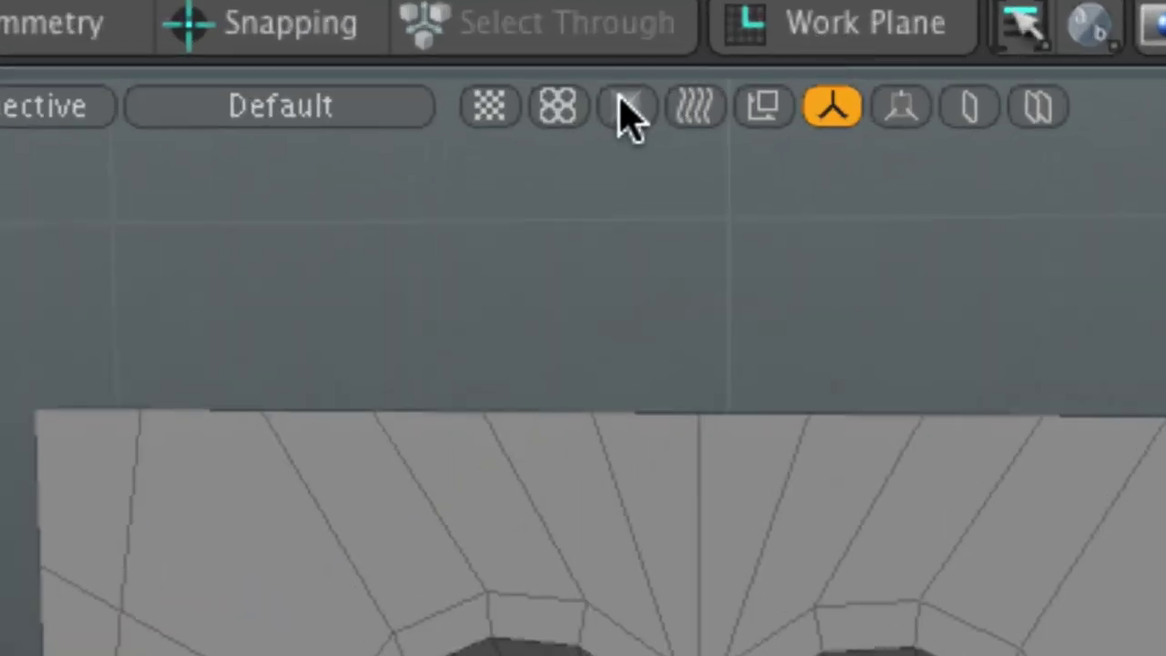
Step: Apply the Modo UV checker.jpg UV texture to the model view and inspect the pattern on the panel
click(488, 112)
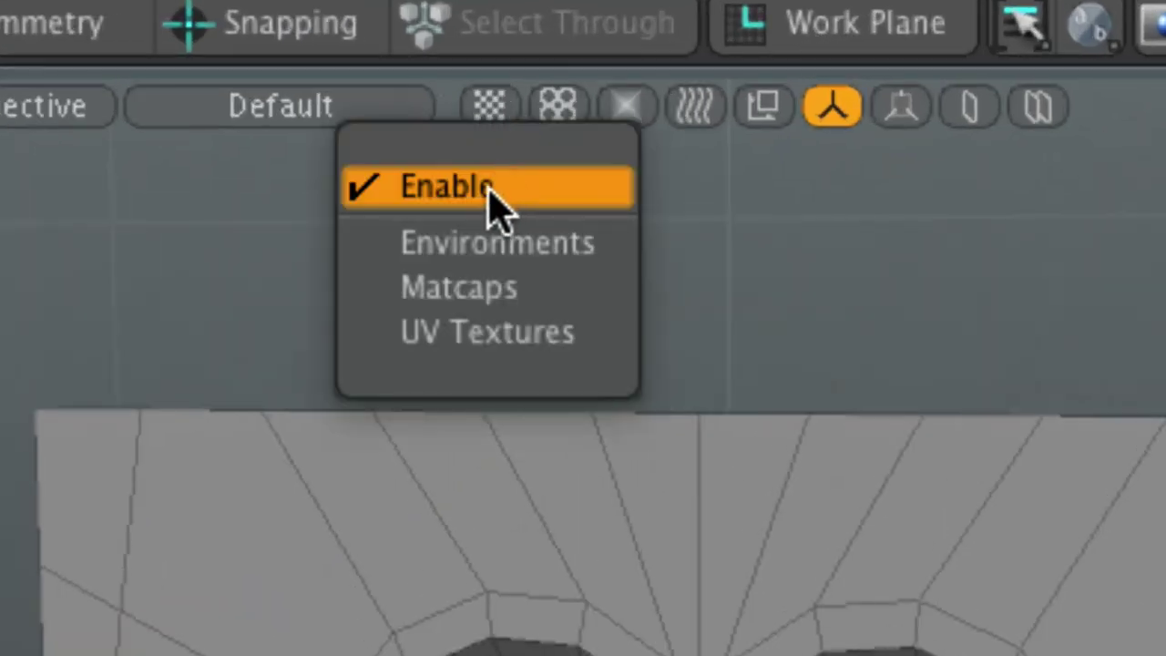
click(465, 339)
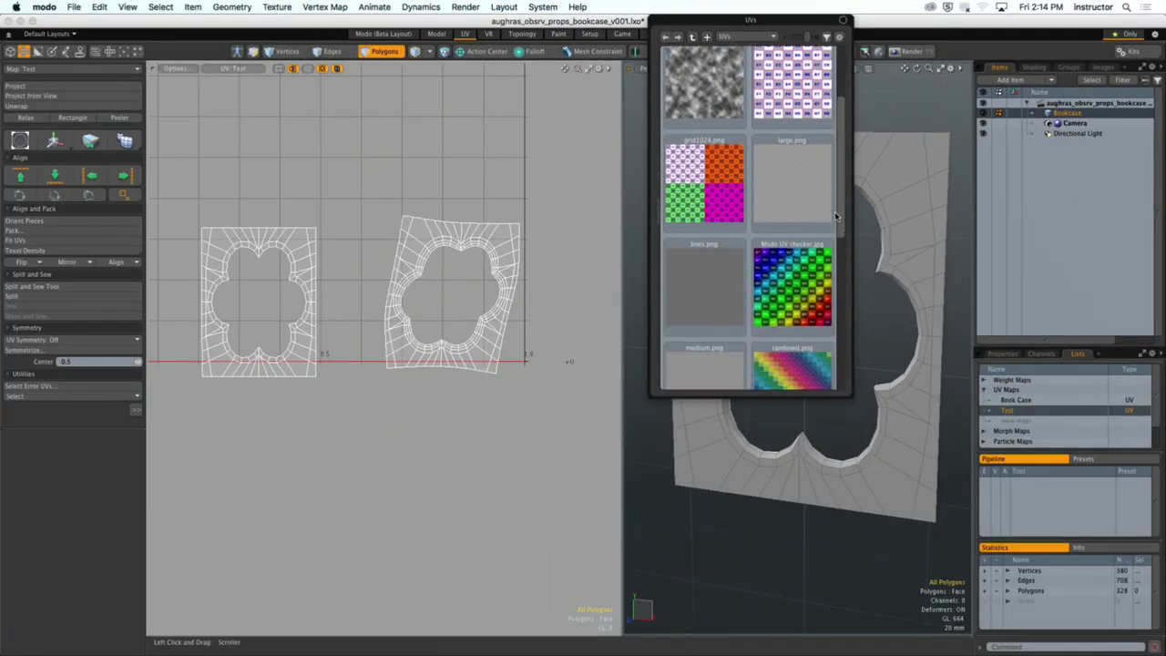
scroll(836, 216, down, 1)
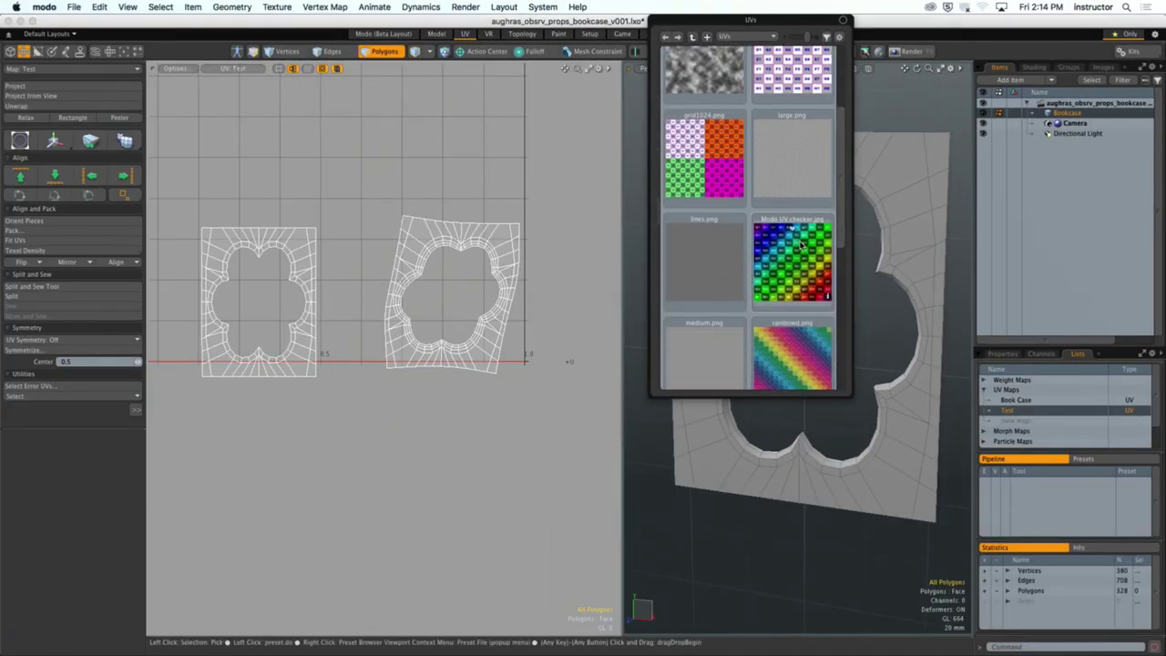
drag(799, 247, 895, 290)
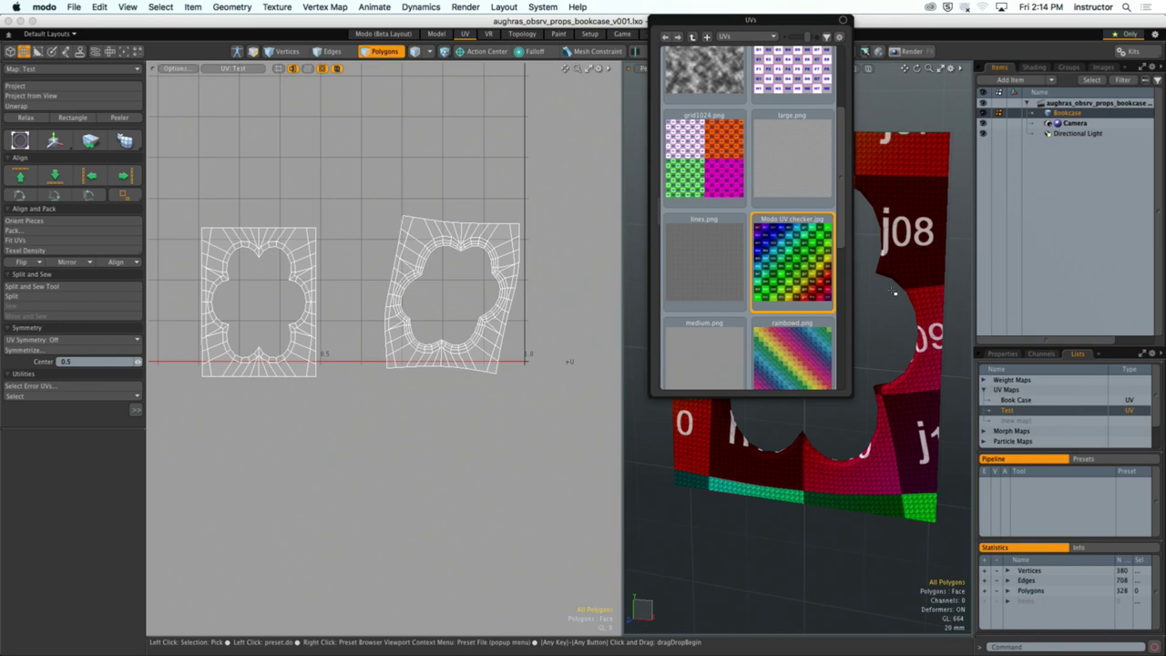
click(909, 137)
alt+drag(804, 193, 755, 187)
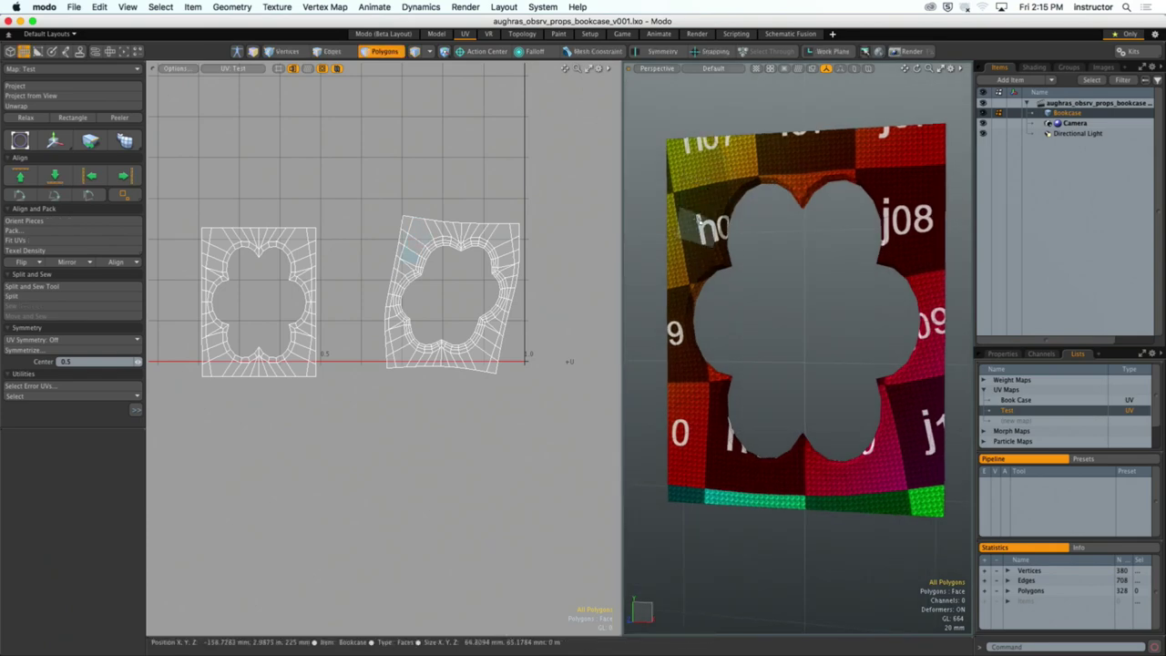
Step: Inspect the checker pattern on the panel's front face and select its whole UV island to check the distortion
key(1)
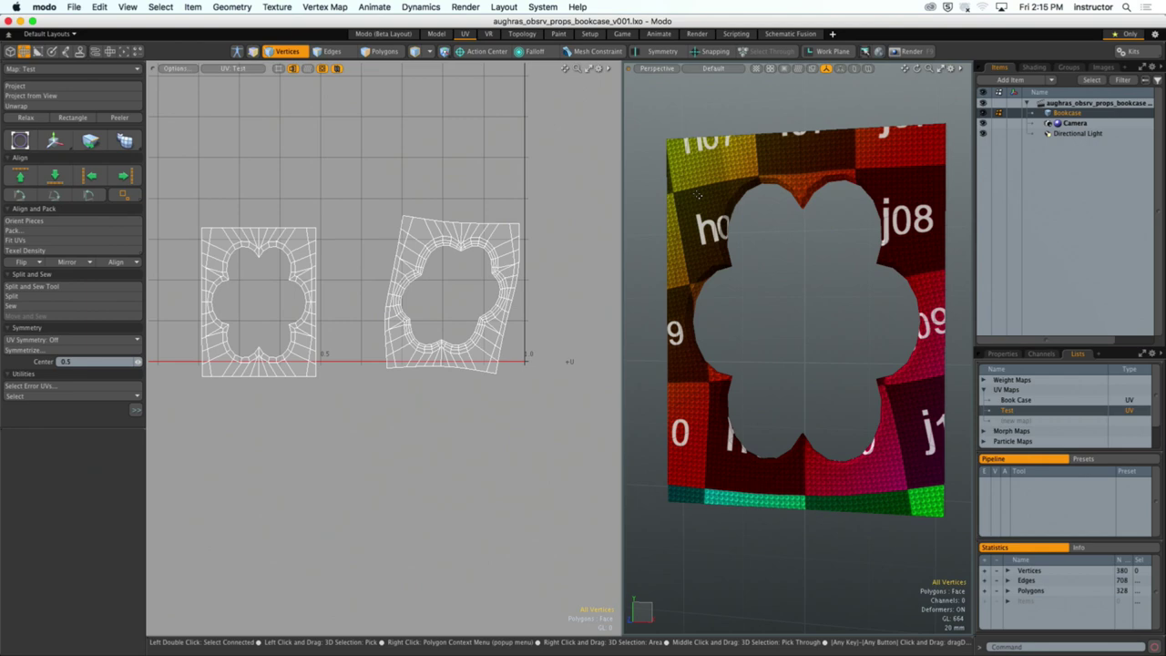
alt+drag(698, 195, 758, 236)
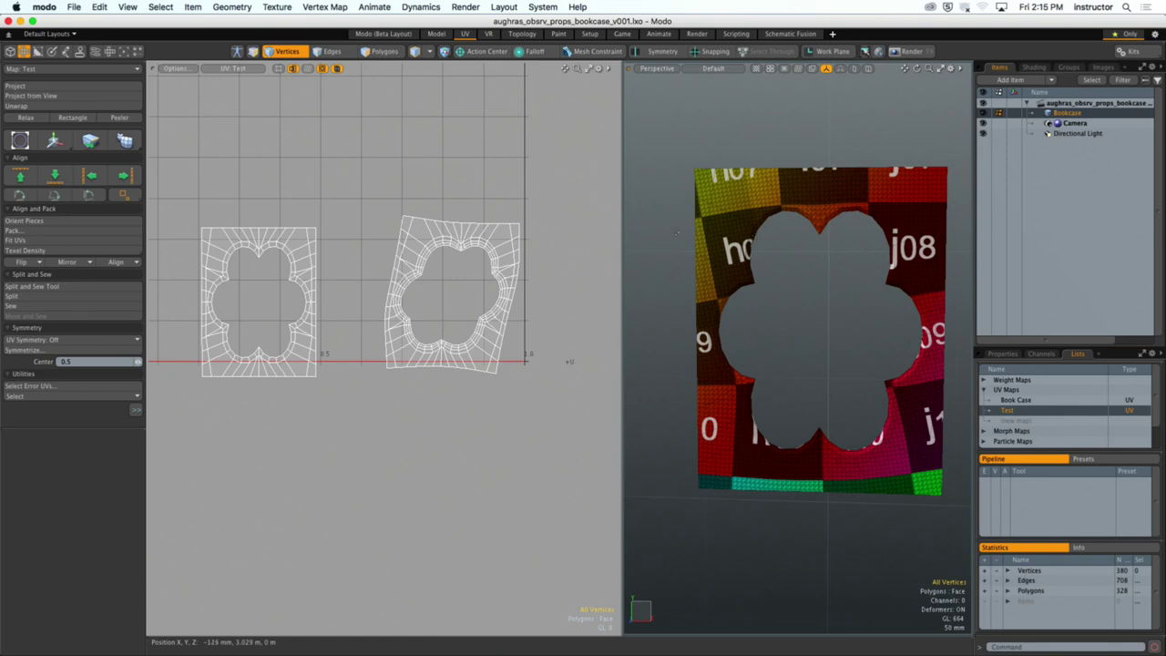
scroll(463, 254, up, 8)
key(3)
mouse_move(460, 304)
mouse_down()
mouse_move(448, 301)
mouse_move(431, 203)
mouse_move(413, 206)
mouse_move(441, 233)
mouse_up()
key(])
scroll(441, 235, down, 5)
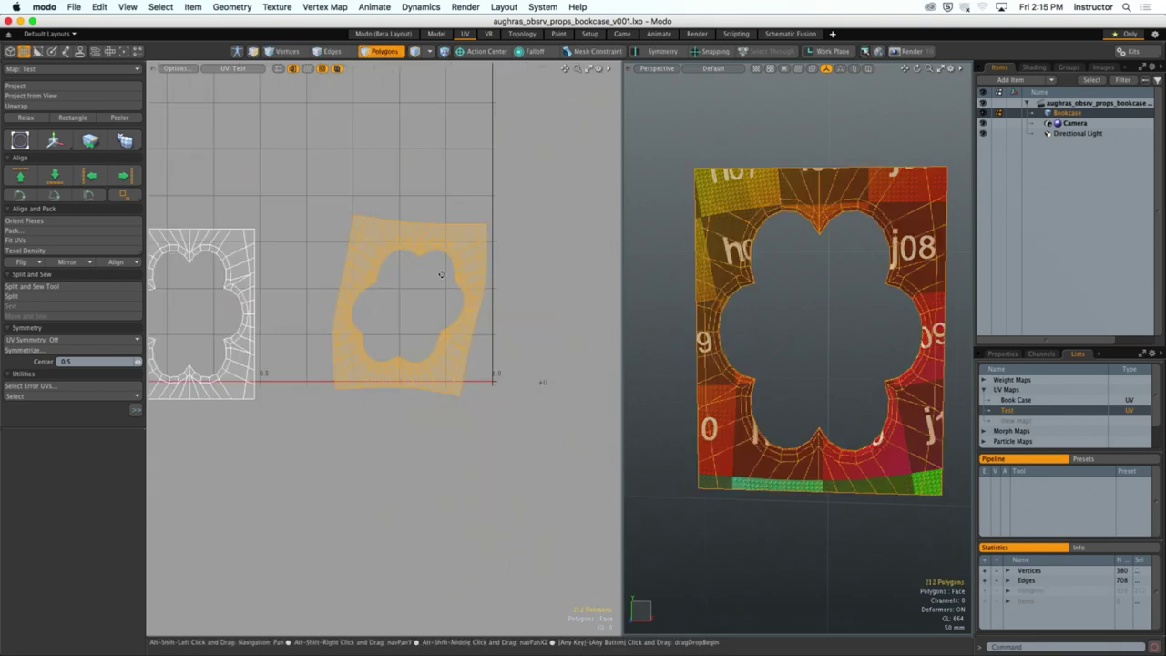
Step: Select the undistorted UV island, examine the checker pattern on the panel's back face, and clear the selection
alt+shift+drag(442, 274, 595, 309)
click(378, 265)
key(])
alt+drag(663, 275, 681, 295)
click(764, 303)
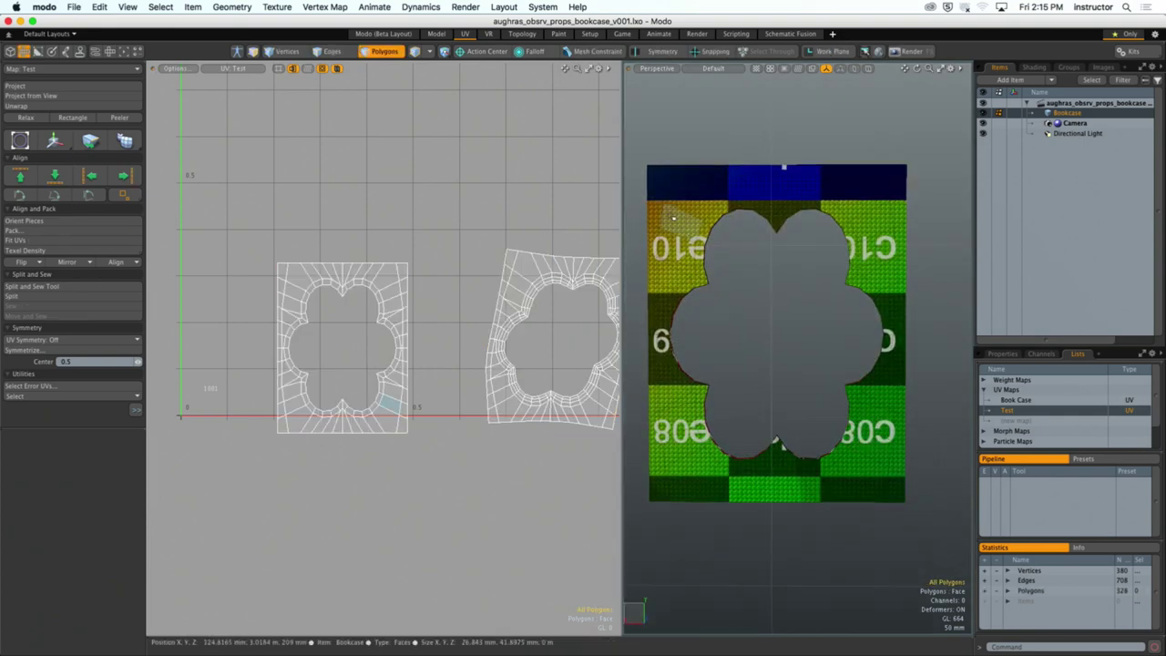
key(1)
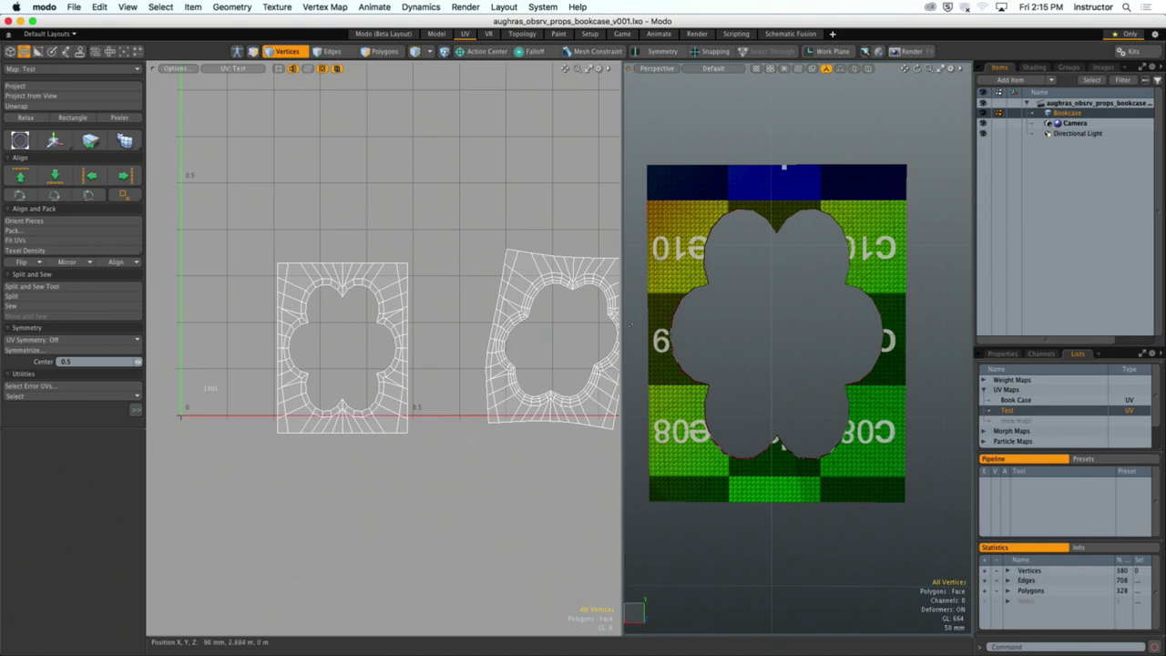
alt+drag(732, 170, 870, 412)
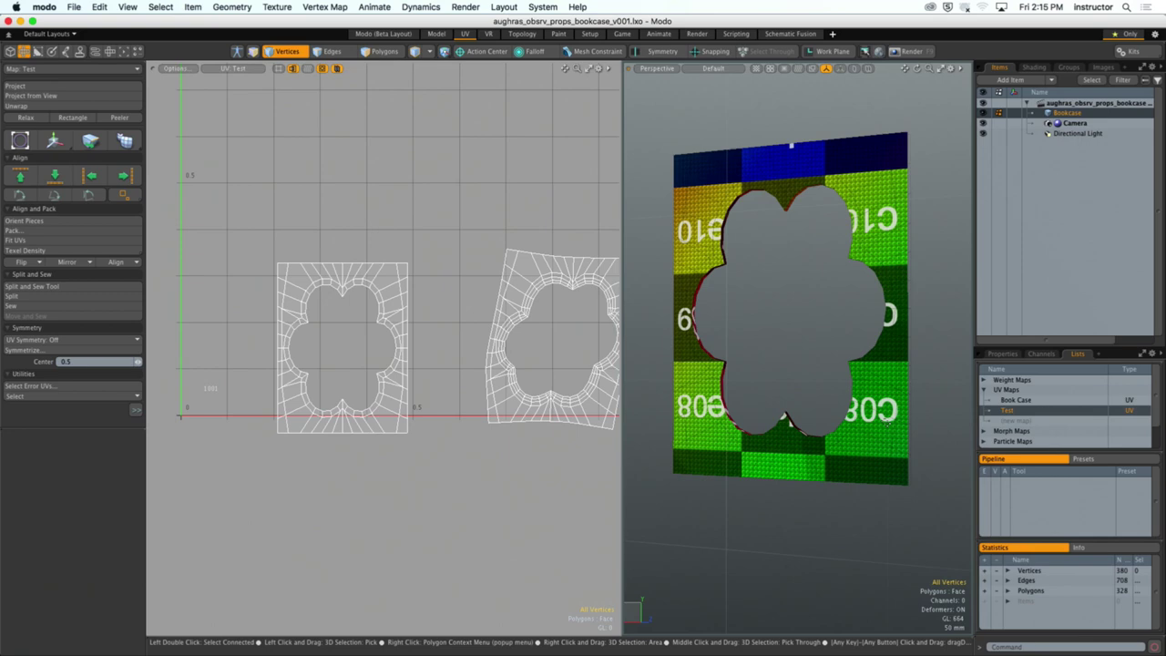
alt+drag(786, 418, 633, 276)
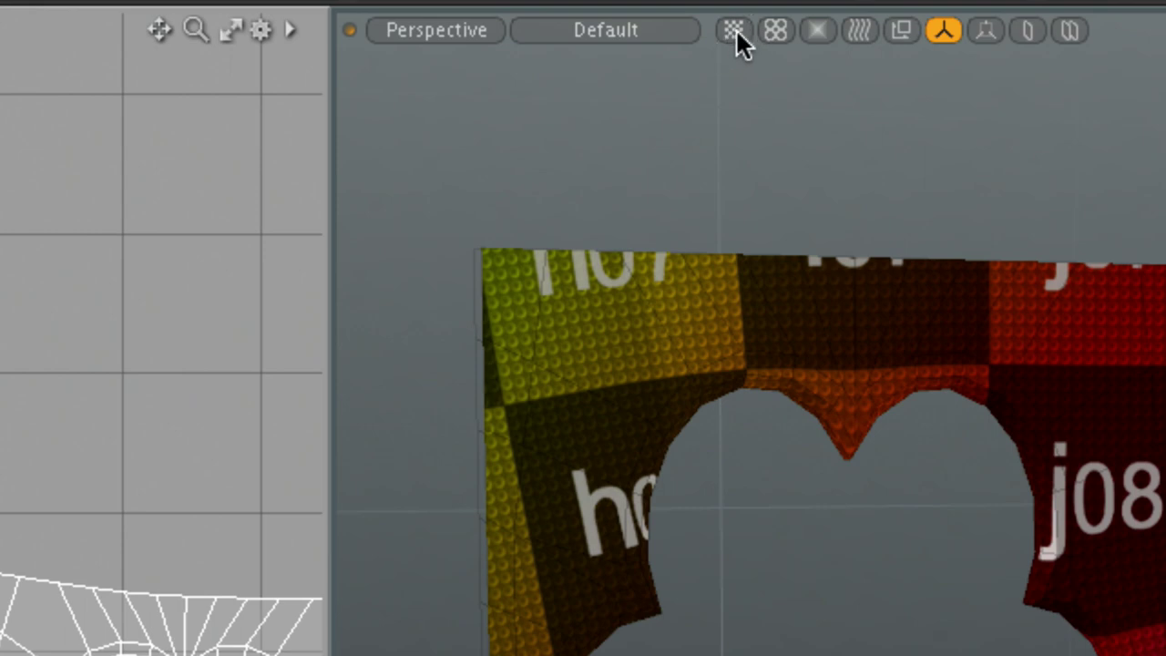
Step: Disable the model view's texture override and enable it again
click(734, 31)
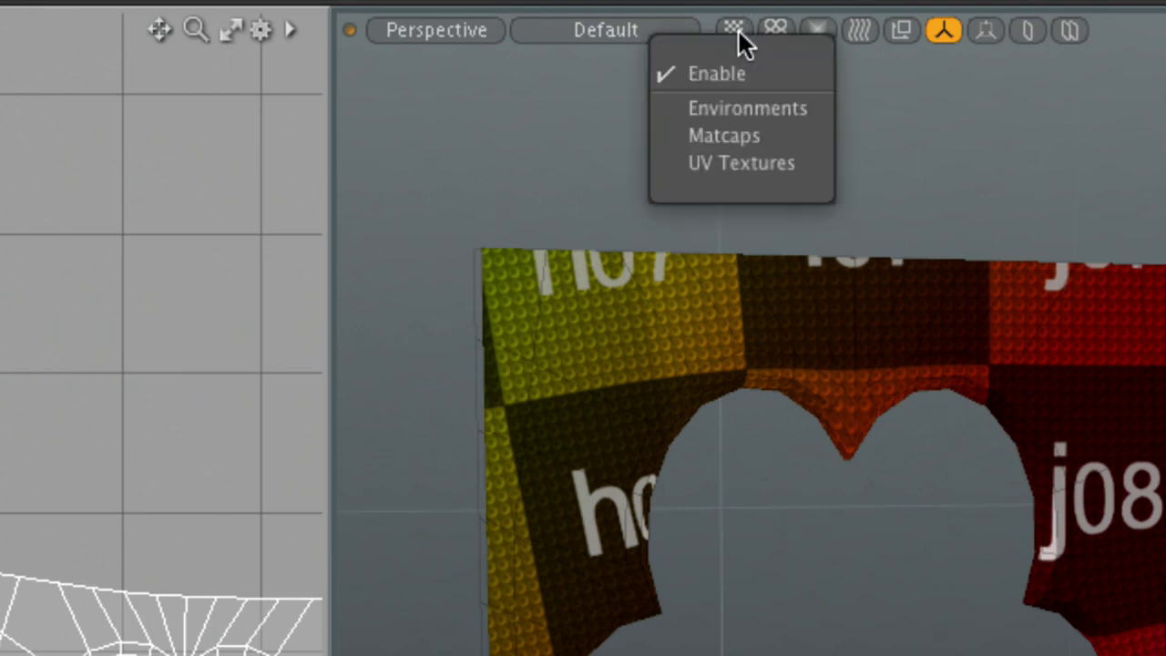
click(742, 73)
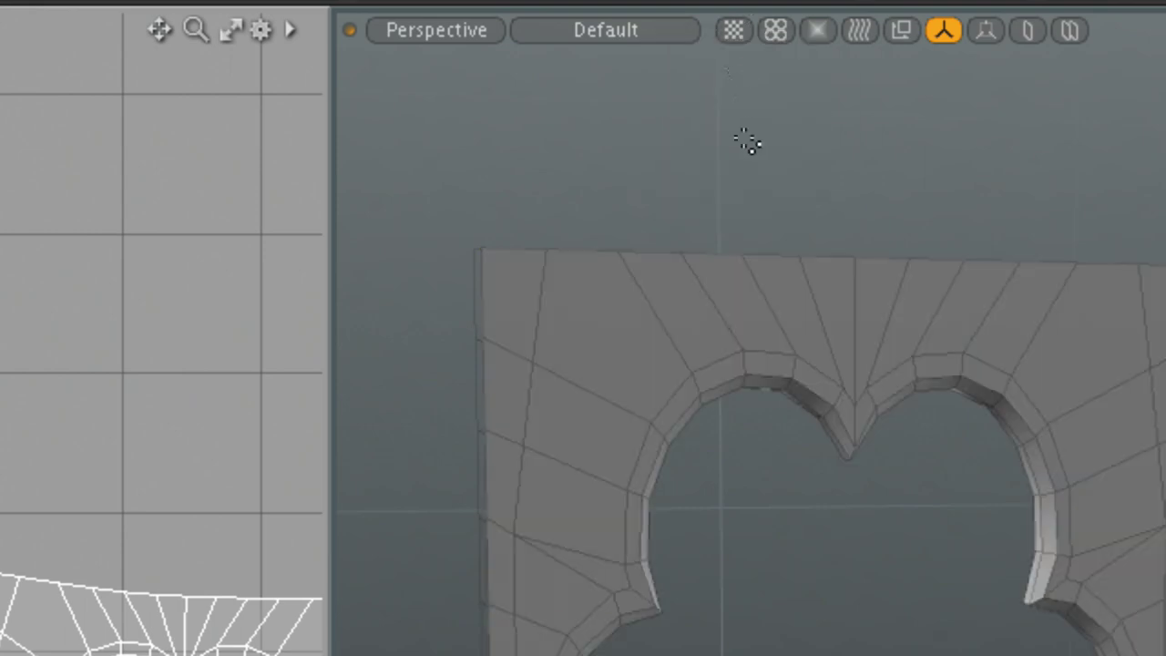
click(734, 31)
click(737, 75)
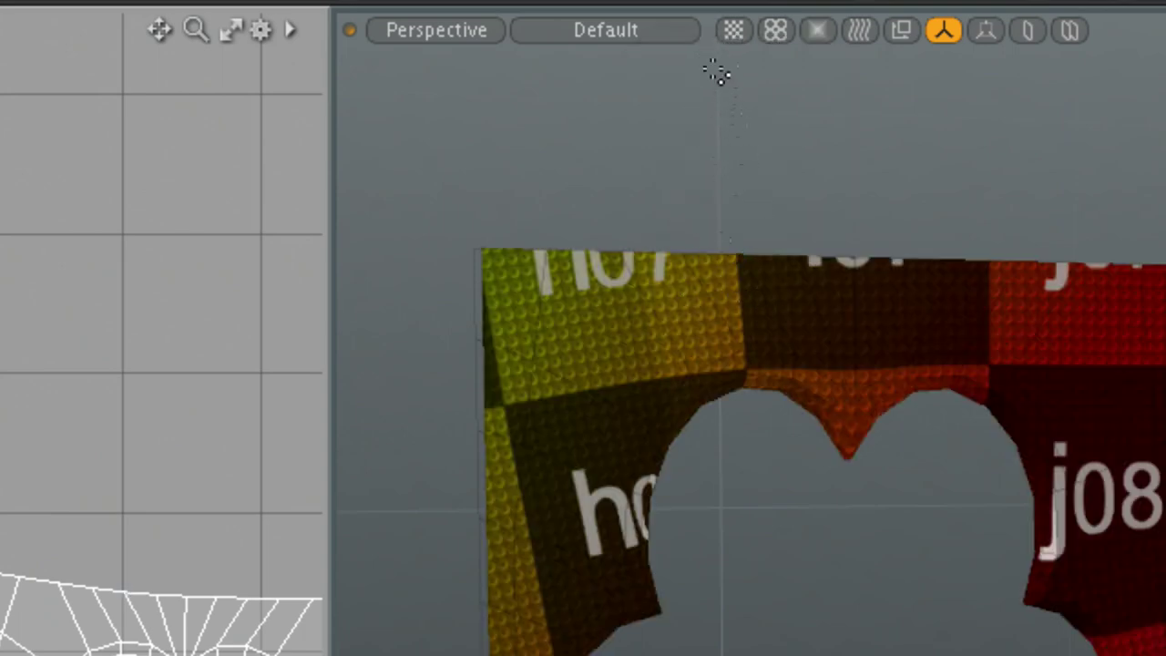
Step: Apply the lines.png UV texture to the model view and inspect the line pattern on the panel
click(734, 30)
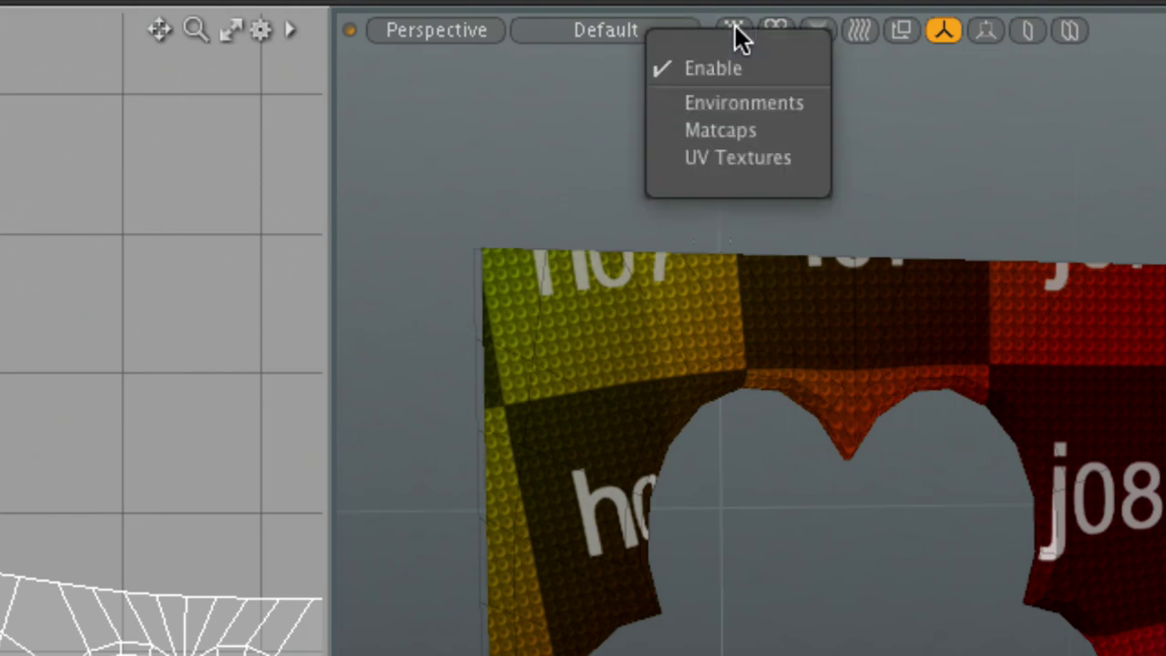
click(719, 160)
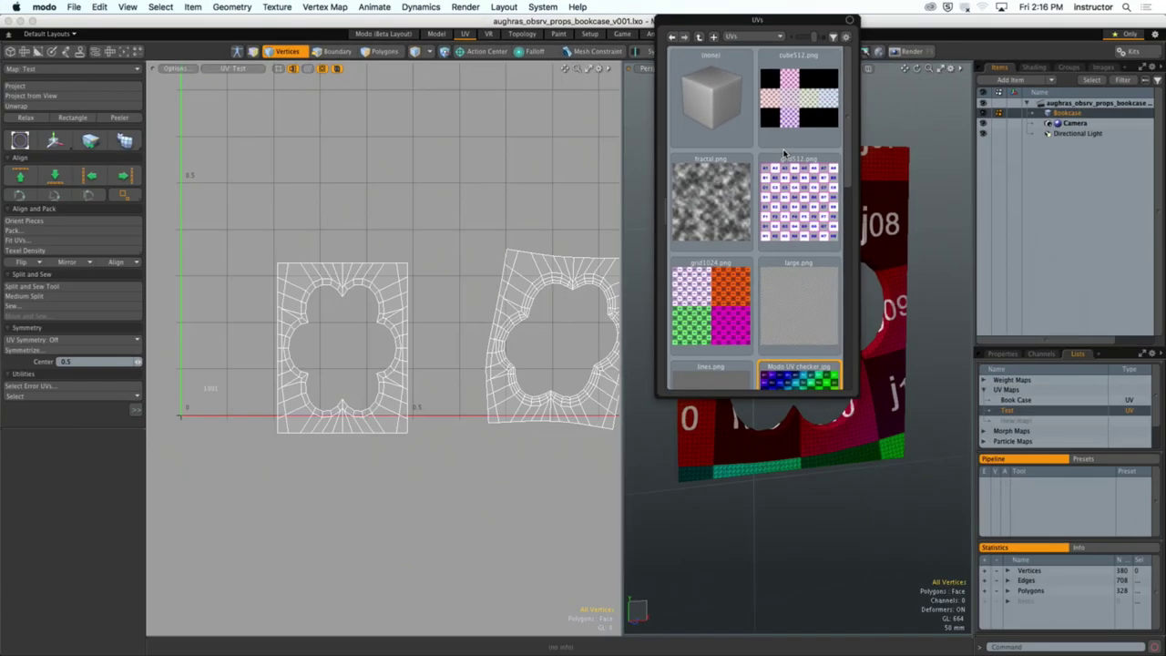
drag(846, 117, 845, 219)
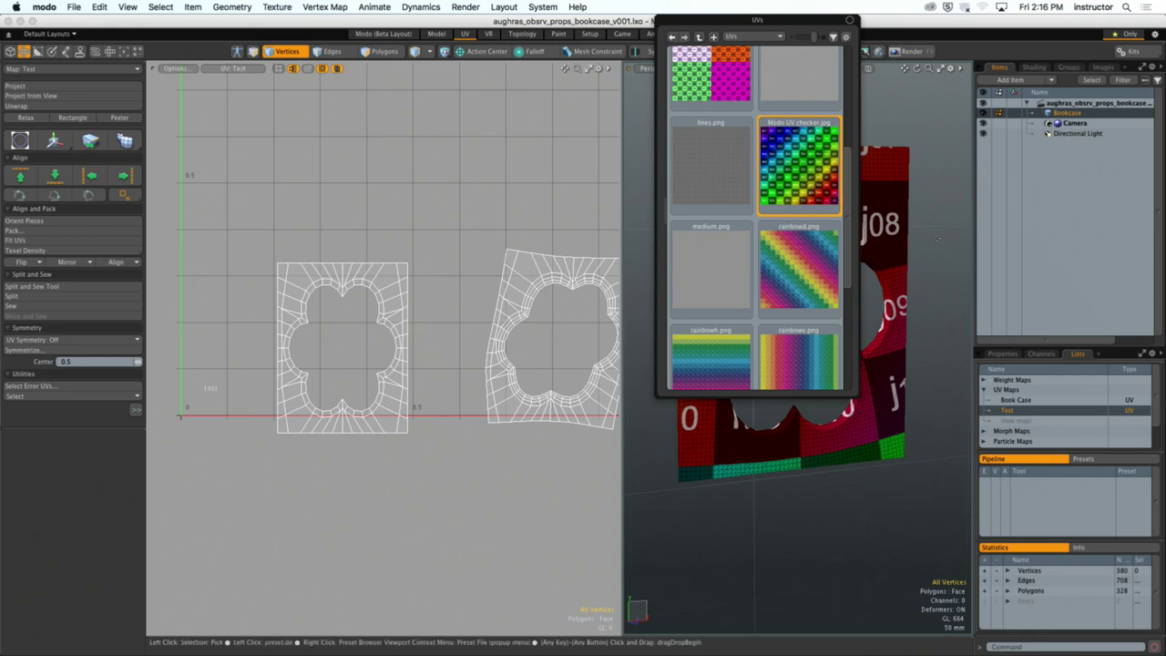
click(706, 164)
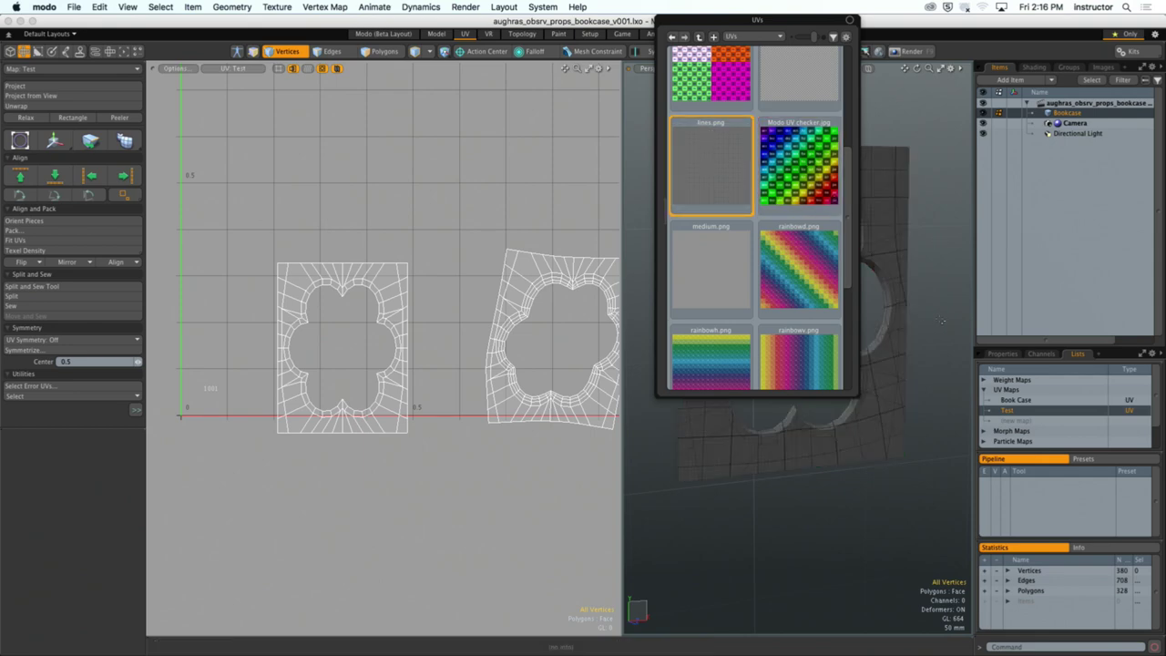
alt+drag(906, 312, 823, 312)
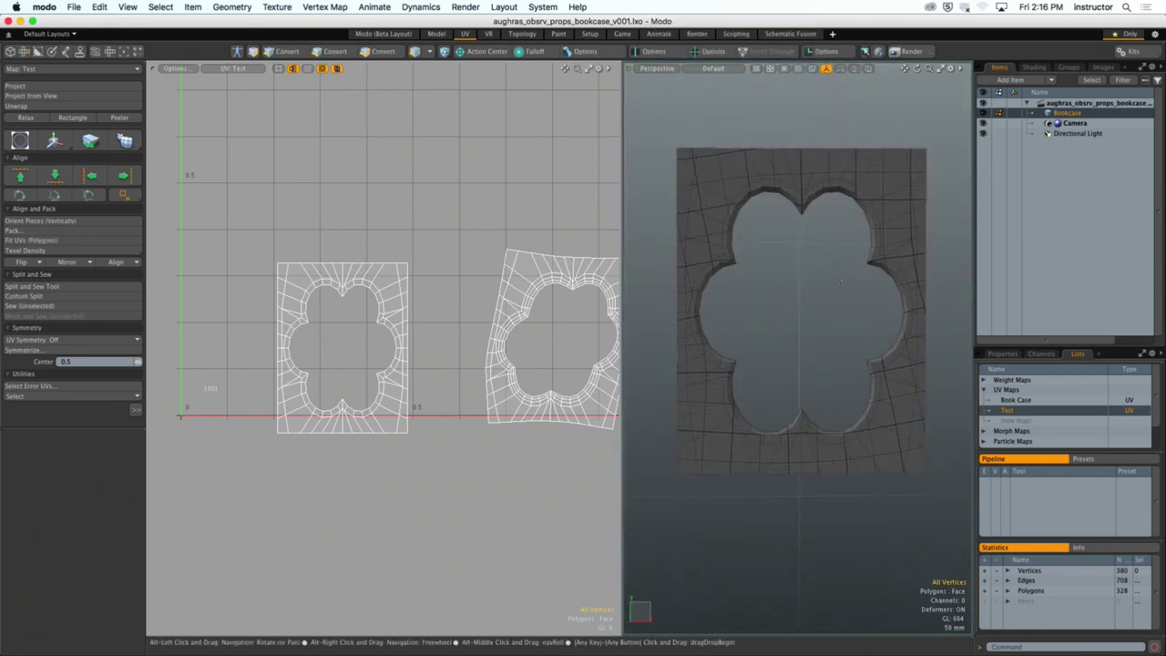
Step: Apply the grid512.png UV texture to the model view and inspect the numbered grid on the panel
click(770, 68)
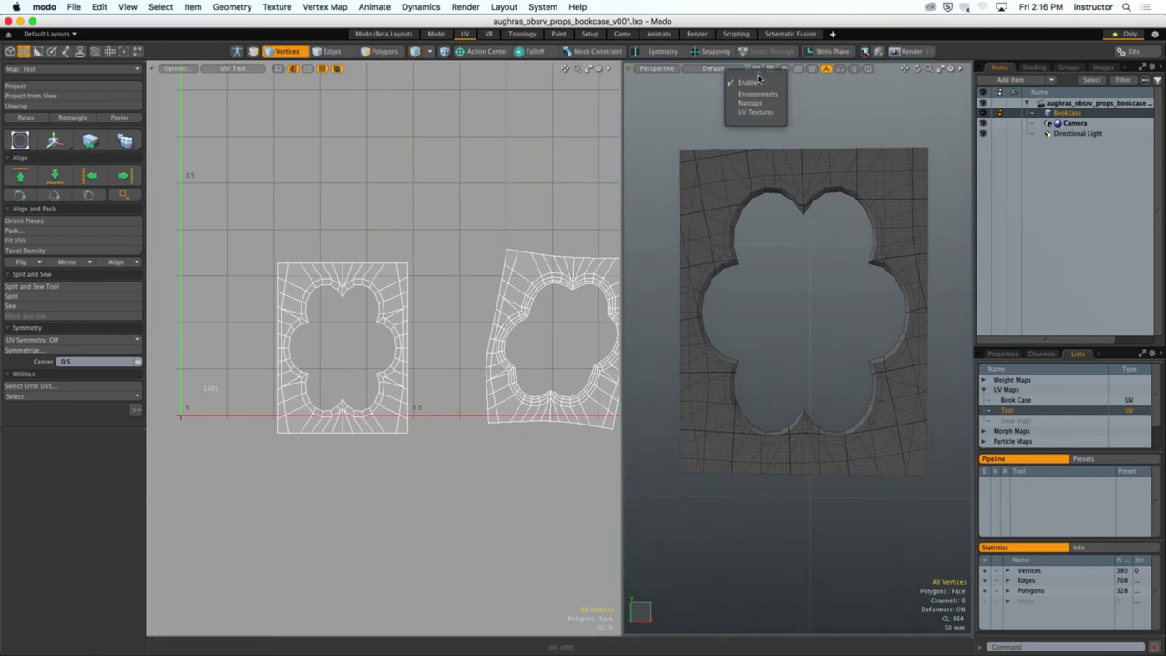
click(764, 113)
click(802, 195)
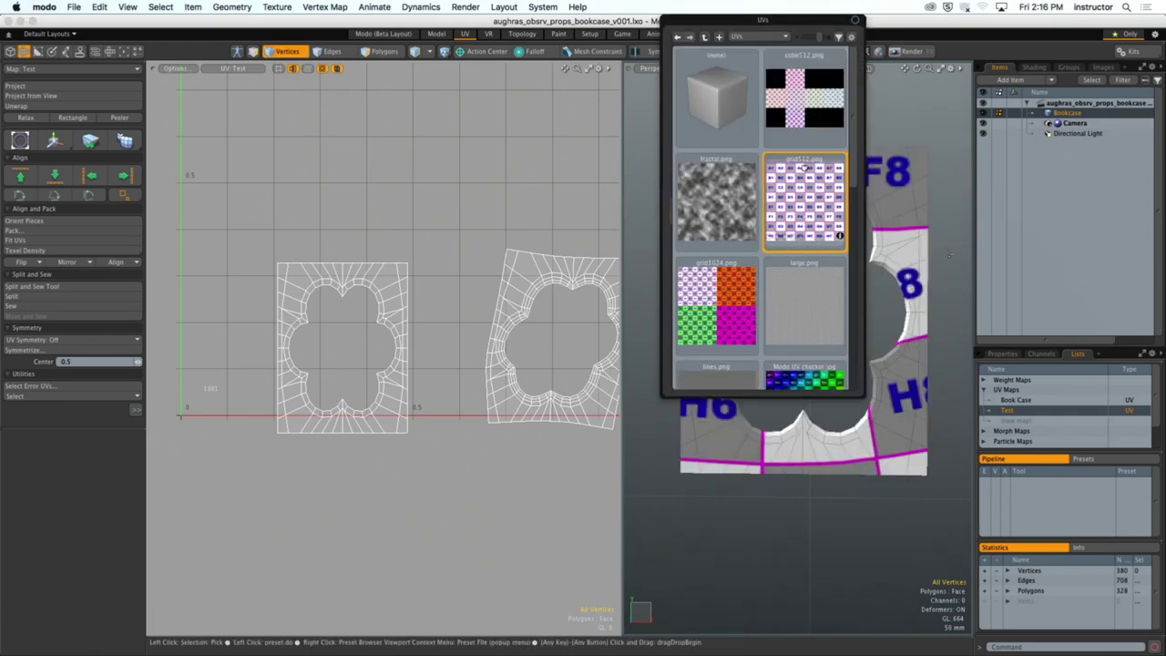
alt+drag(951, 248, 928, 255)
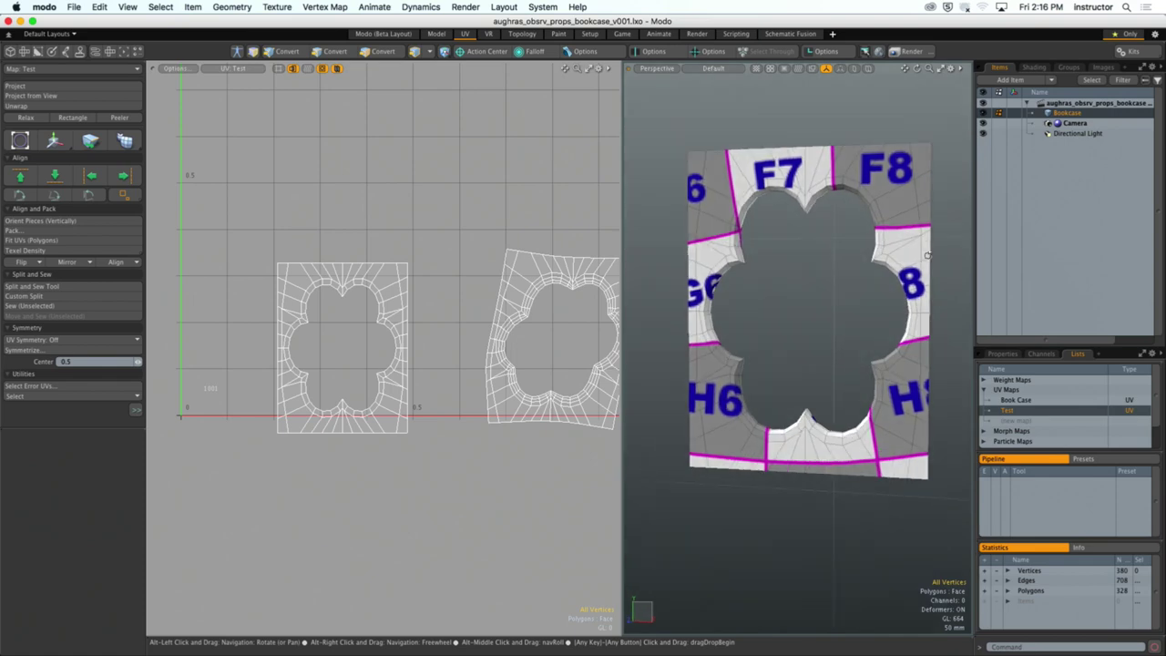
alt+drag(745, 213, 720, 215)
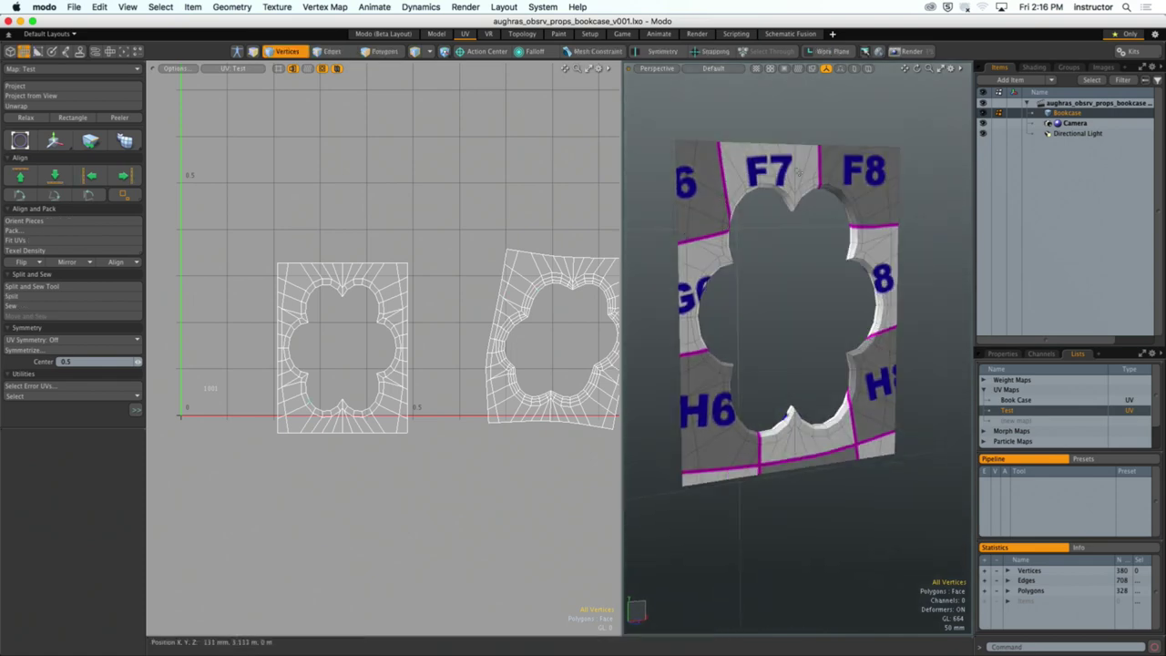
alt+drag(875, 272, 790, 253)
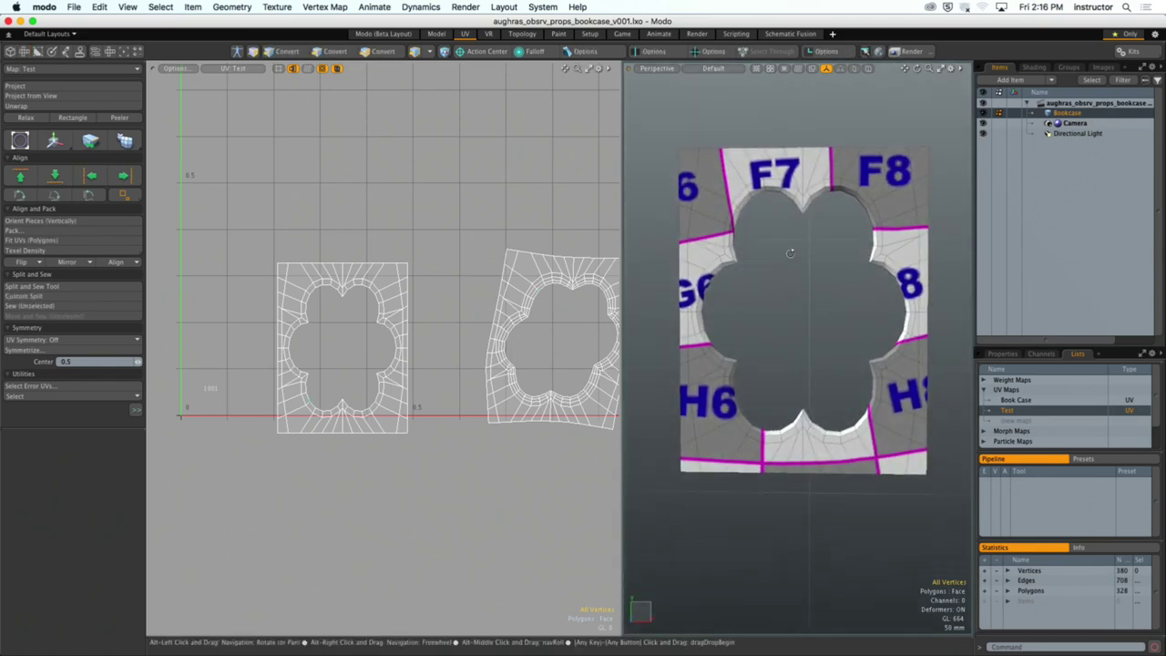
Step: Switch the model view back to the Modo UV checker.jpg UV texture
click(761, 73)
click(758, 111)
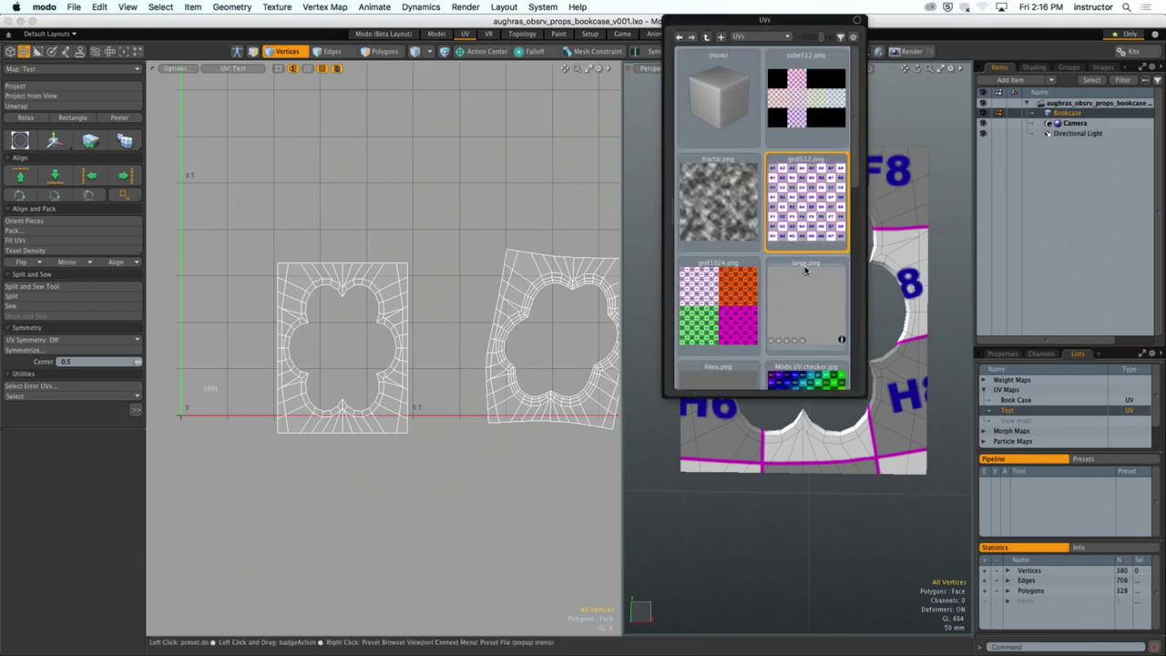
click(795, 380)
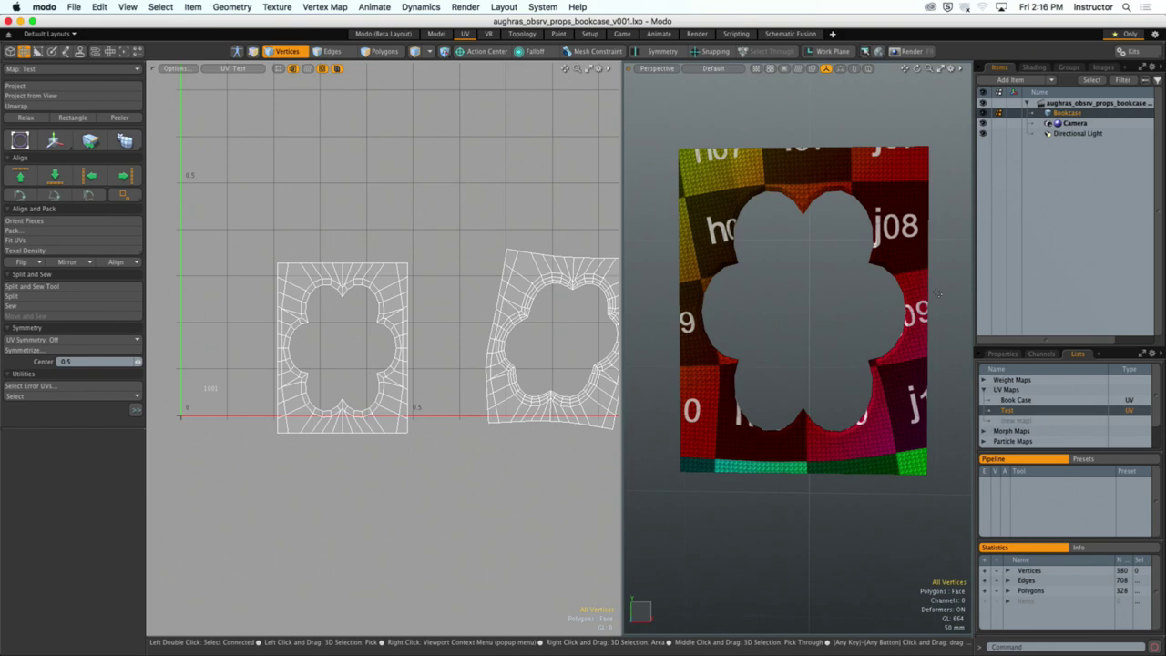
Step: Select all polygons of the distorted front-face UV island and relax them with UV Relax
key(2)
alt+shift+drag(539, 273, 395, 246)
key(3)
double_click(509, 268)
scroll(396, 247, up, 2)
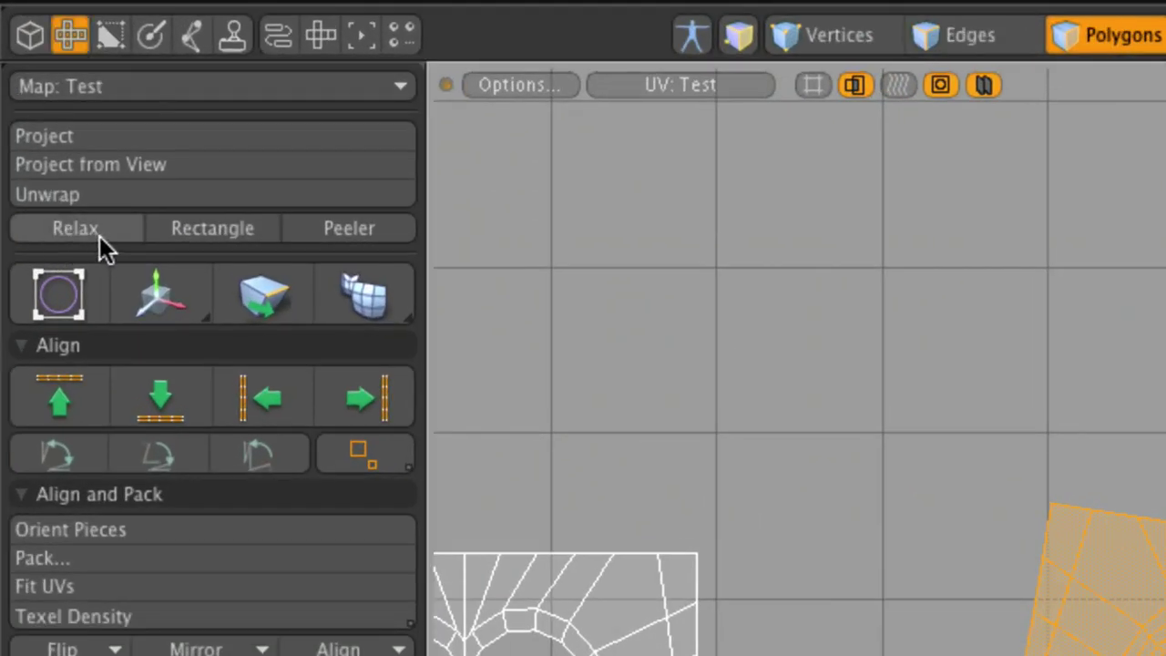
click(50, 226)
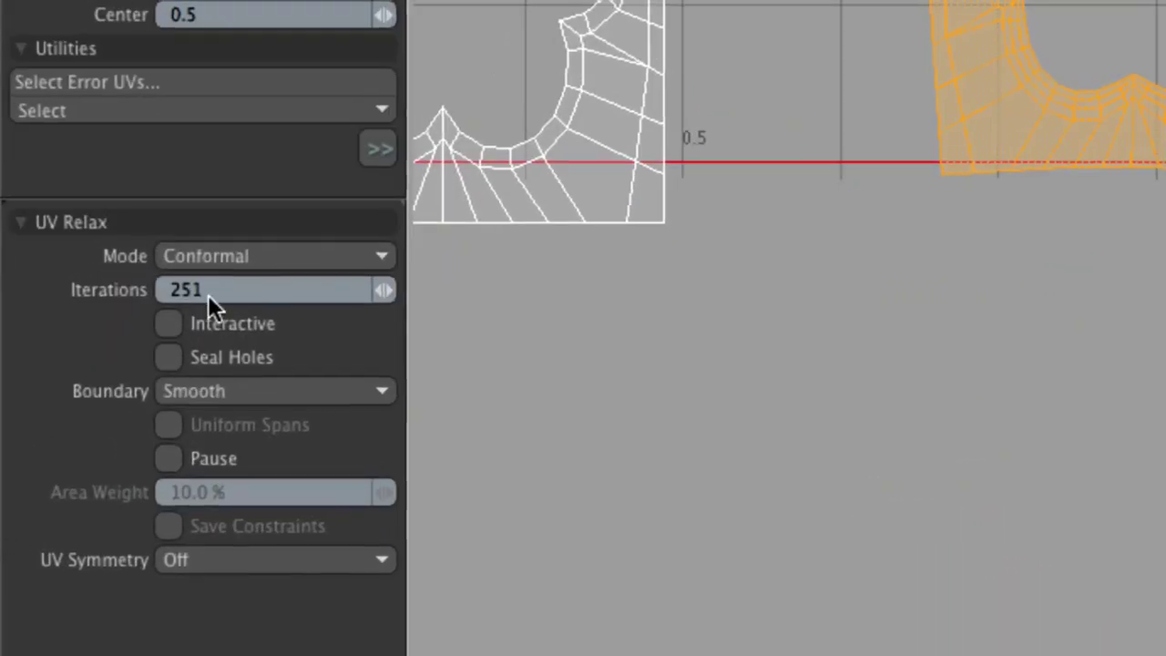
Step: Set the UV Relax iterations to 2000, relax the island again in Conformal mode, and clear the selection
click(109, 417)
text(2000)
click(482, 161)
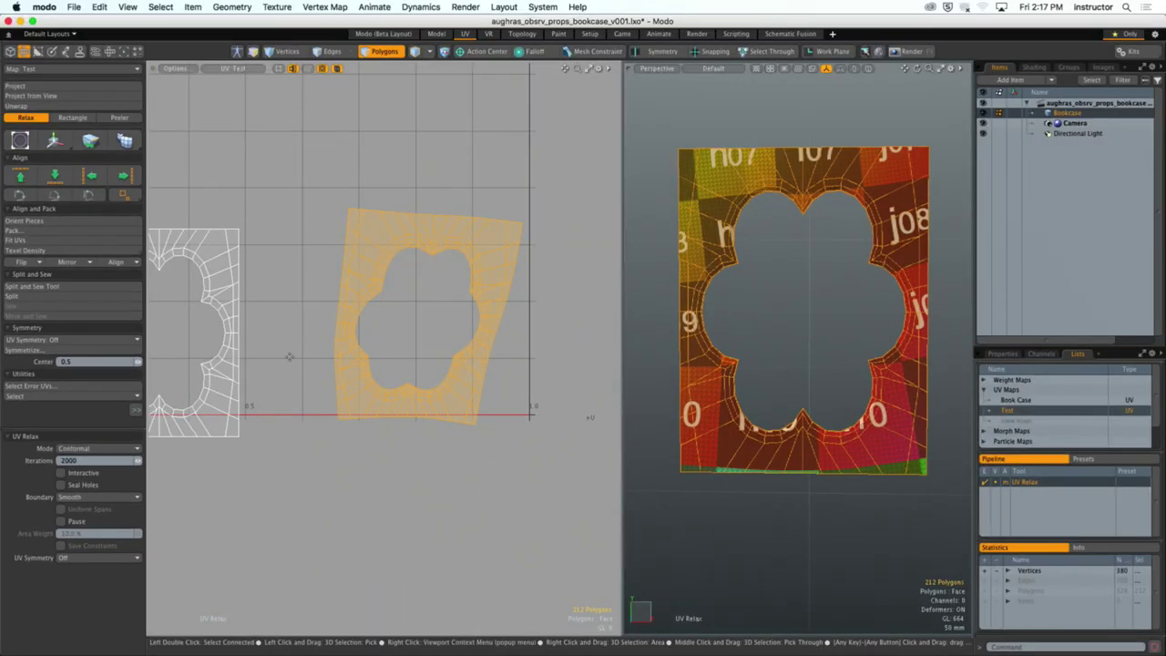
click(40, 117)
click(40, 117)
key(space)
click(411, 296)
Step: Select the whole relaxed island, examine the checker pattern on the panel's front face, and release the selection
double_click(389, 234)
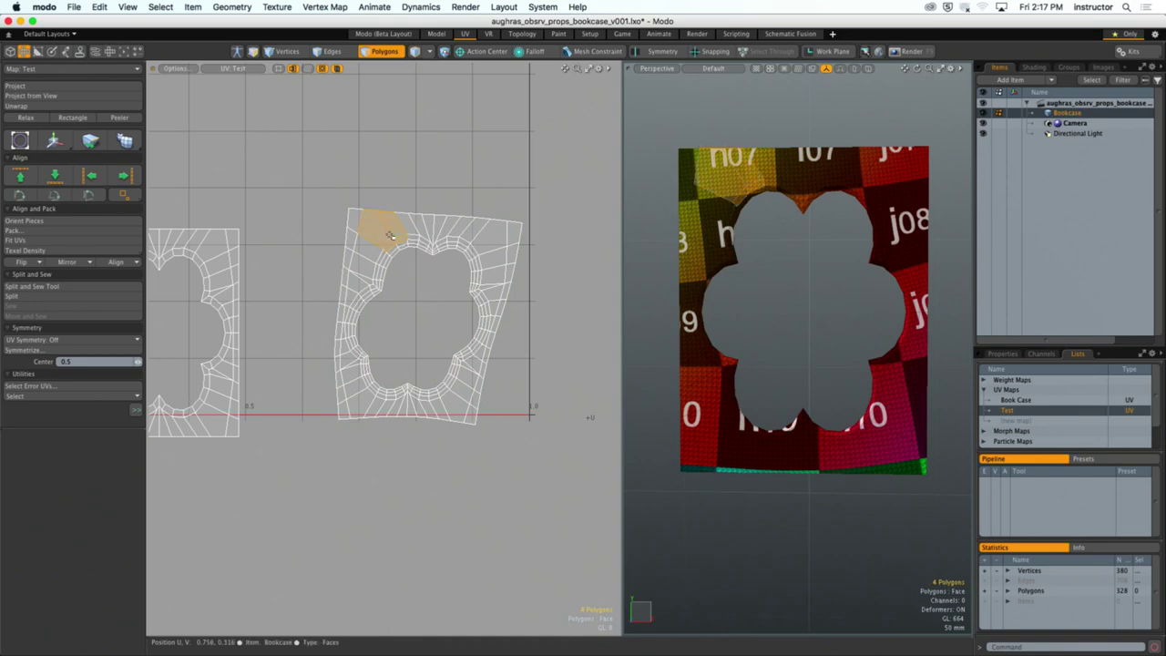
scroll(439, 280, down, 1)
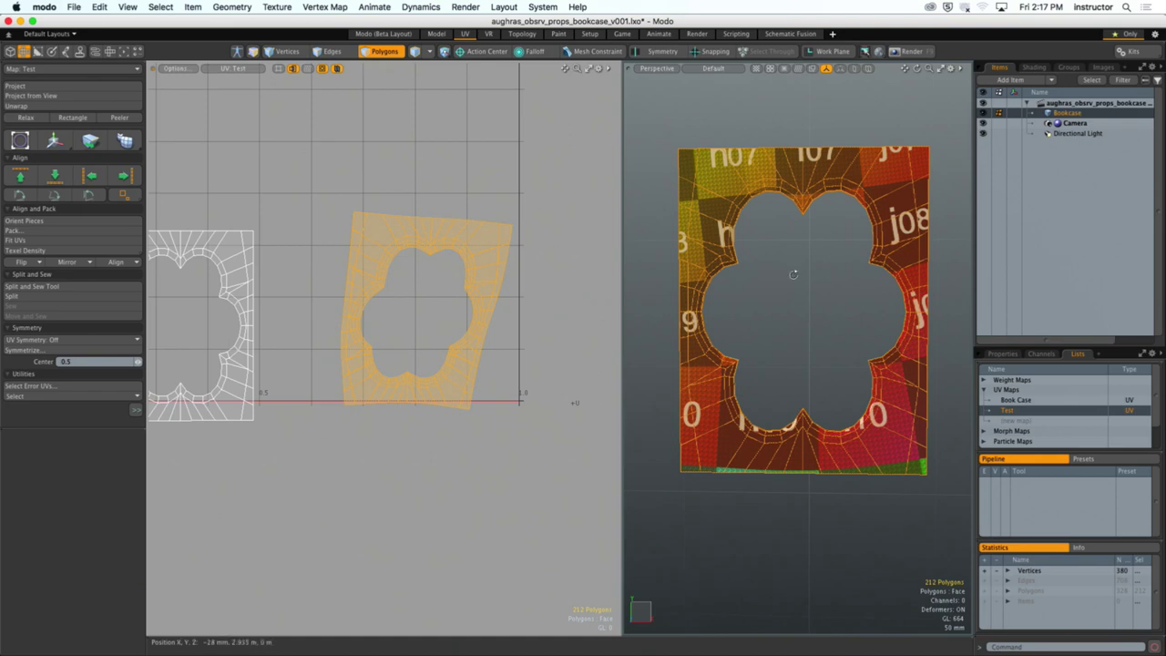
alt+drag(794, 273, 811, 311)
key(space)
ctrl+alt+drag(770, 210, 838, 238)
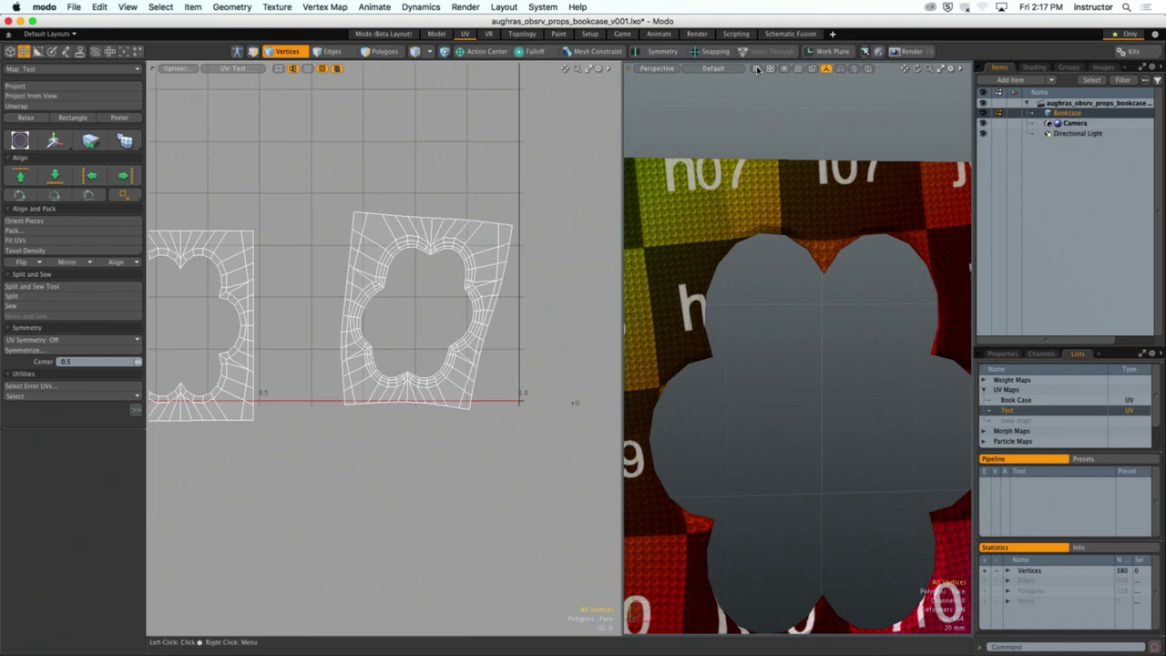
Step: Disable the texture override in the model view and look over the plain shaded panel
click(755, 70)
click(755, 80)
ctrl+alt+drag(733, 202, 748, 248)
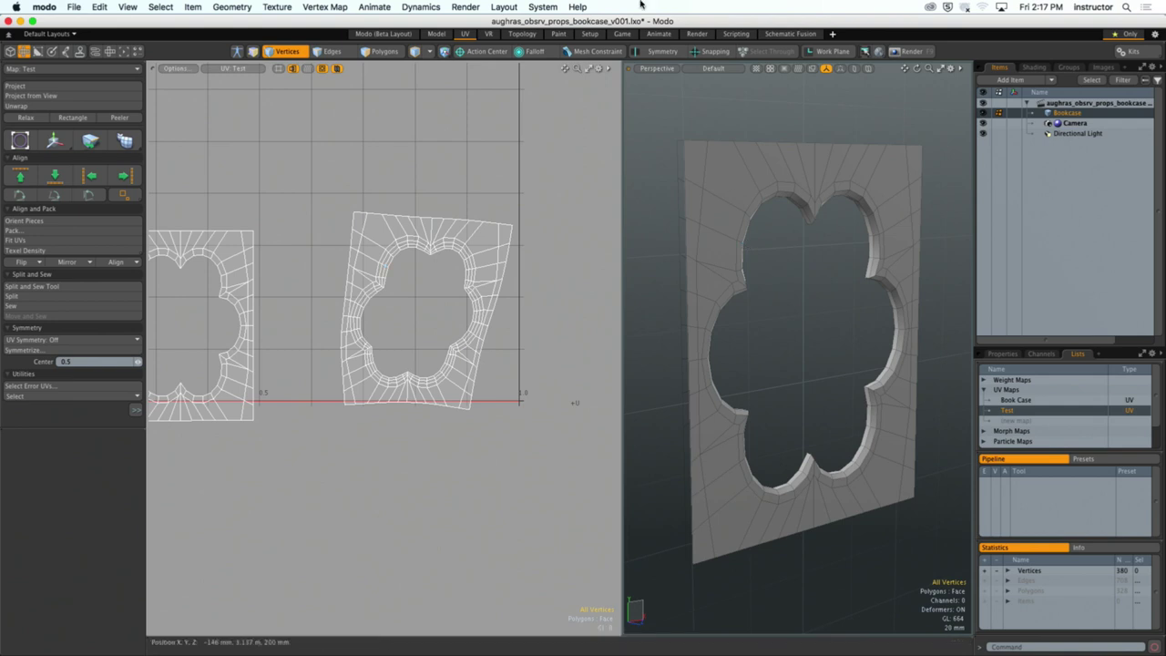
Step: Select the front-face polygons around the panel's upper corner, including the complete polygon loop bordering the cut-out
alt+scroll(702, 194, up, 4)
mouse_move(703, 195)
alt+mouse_down()
mouse_move(727, 221)
mouse_move(706, 273)
mouse_move(874, 167)
mouse_move(937, 156)
alt+mouse_up()
key(3)
mouse_move(752, 170)
mouse_down()
mouse_move(659, 291)
mouse_move(669, 133)
mouse_up()
mouse_move(735, 190)
alt+mouse_down()
mouse_move(802, 234)
mouse_move(786, 227)
mouse_move(774, 289)
mouse_move(638, 372)
mouse_move(943, 328)
mouse_move(656, 320)
mouse_move(754, 344)
alt+mouse_up()
mouse_move(671, 363)
mouse_down()
mouse_move(692, 316)
mouse_move(864, 193)
mouse_move(737, 229)
mouse_move(734, 277)
mouse_move(734, 235)
mouse_up()
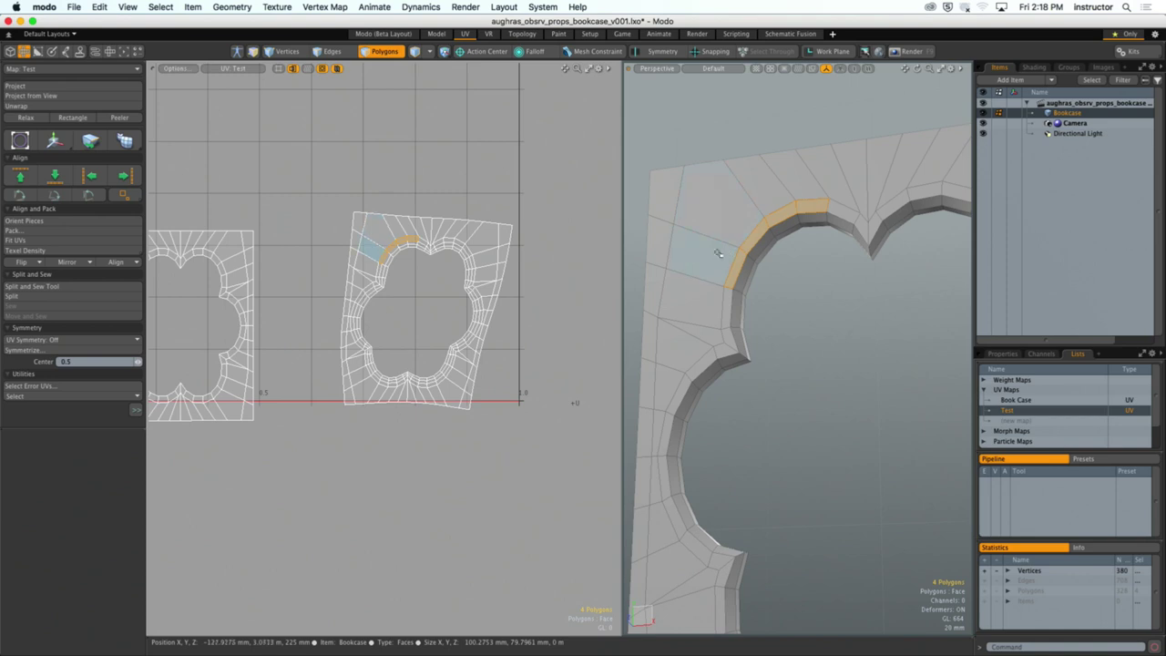
alt+drag(718, 253, 713, 277)
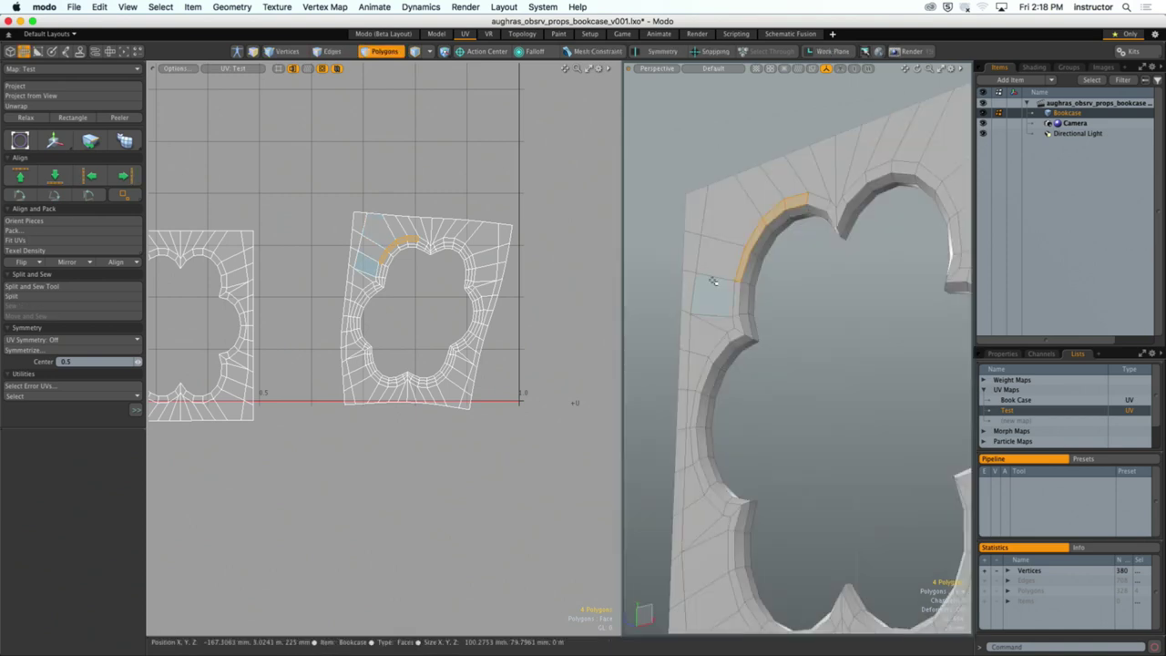
ctrl+alt+drag(774, 215, 790, 245)
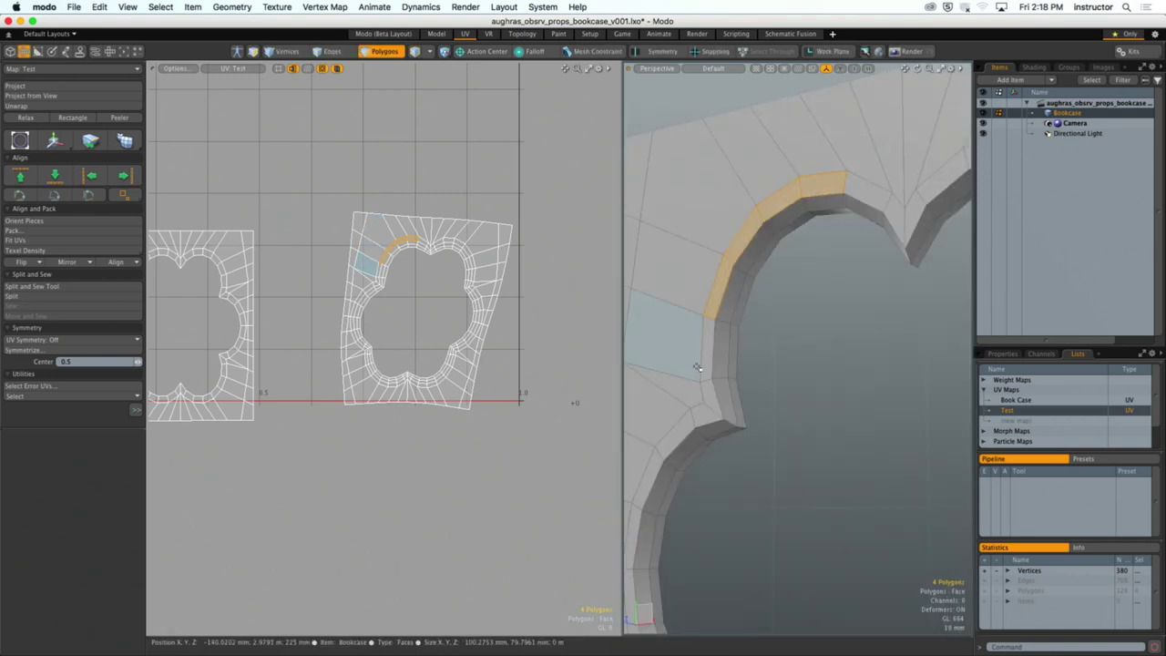
mouse_move(698, 368)
alt+mouse_down()
mouse_move(691, 345)
mouse_move(717, 350)
mouse_move(740, 308)
mouse_move(686, 333)
mouse_move(805, 233)
alt+mouse_up()
key(l)
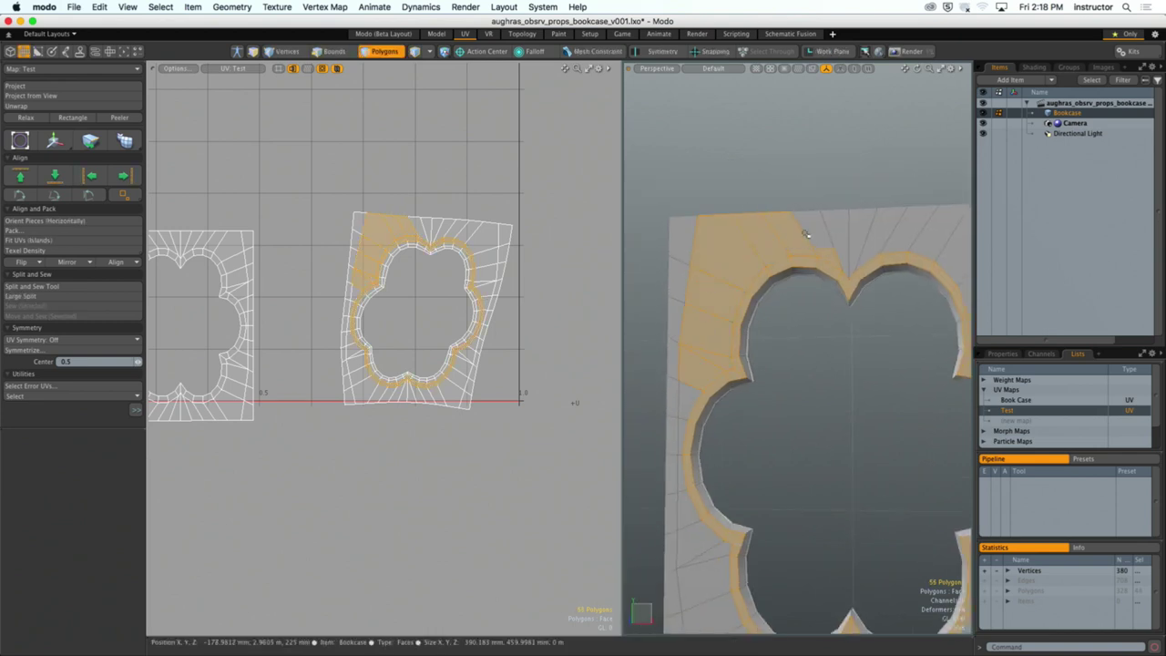
Step: Add the remaining front-face polygons around the opening until the panel's entire front face is selected
mouse_move(686, 381)
alt+shift+mouse_down()
mouse_move(681, 279)
mouse_move(698, 443)
mouse_move(851, 502)
mouse_move(899, 482)
mouse_move(799, 493)
mouse_move(898, 466)
alt+shift+mouse_up()
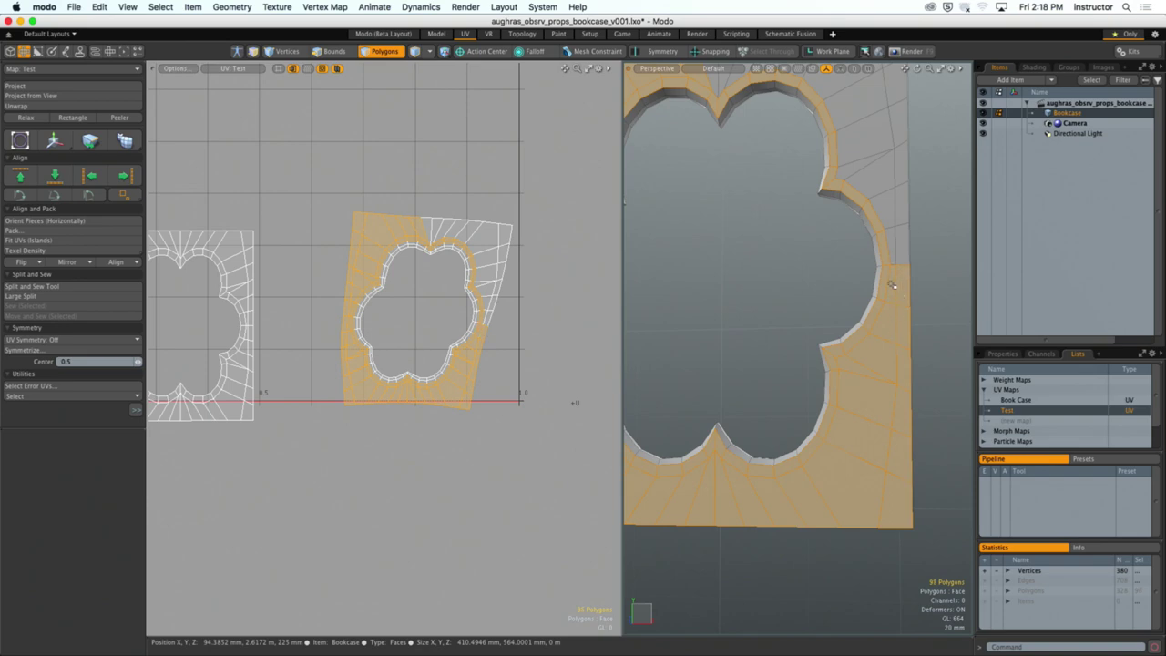
mouse_move(902, 217)
shift+mouse_down()
mouse_move(846, 151)
mouse_move(865, 301)
shift+mouse_up()
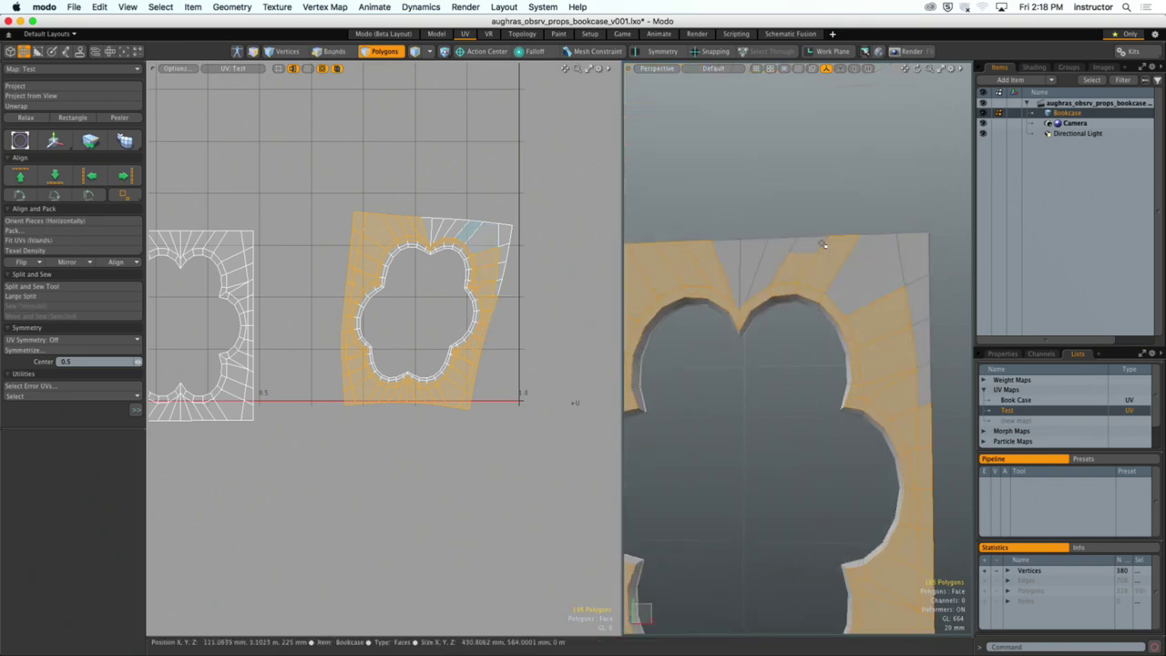
shift+drag(822, 242, 920, 369)
mouse_move(805, 249)
shift+mouse_down()
mouse_move(731, 259)
mouse_move(724, 302)
shift+mouse_up()
mouse_move(724, 302)
alt+shift+mouse_down()
mouse_move(775, 258)
mouse_move(855, 264)
mouse_move(862, 294)
mouse_move(718, 296)
alt+shift+mouse_up()
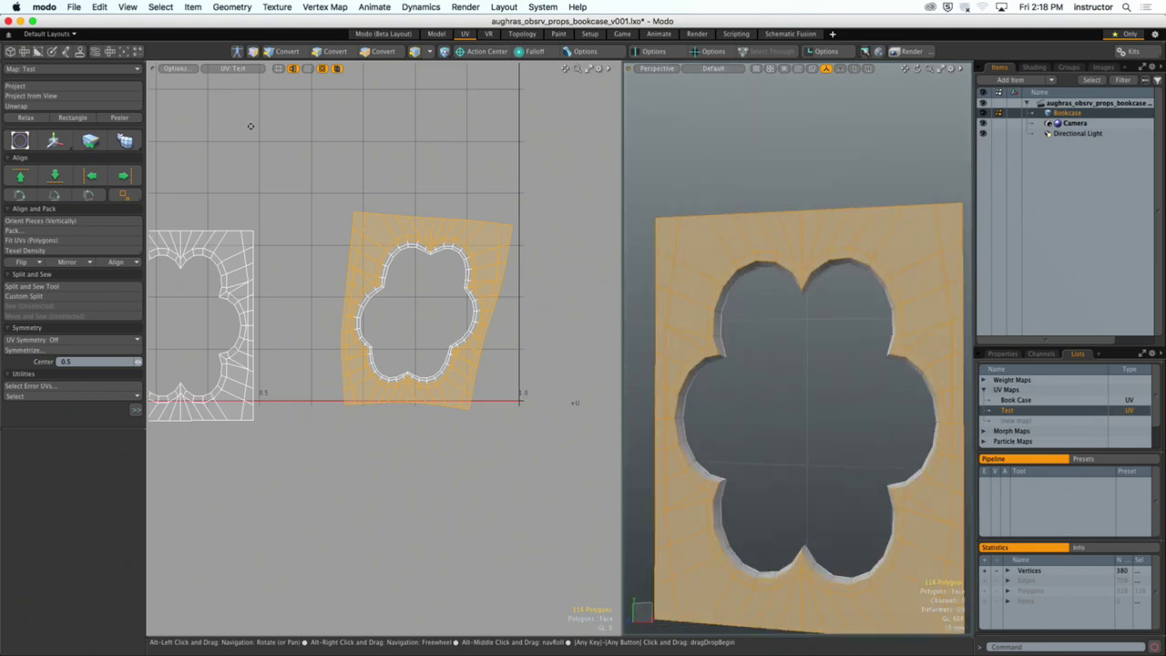
Step: Unwrap the selected front face with UV Unwrap, adjust the projection interactively, and clear the selection
click(128, 107)
click(202, 140)
ctrl+alt+drag(401, 183, 346, 182)
alt+shift+drag(347, 182, 465, 277)
key(Escape)
key(Escape)
Step: Select one outer edge on the upper side of the tilted front-face island and straighten the island along it
scroll(536, 244, up, 5)
key(2)
click(501, 196)
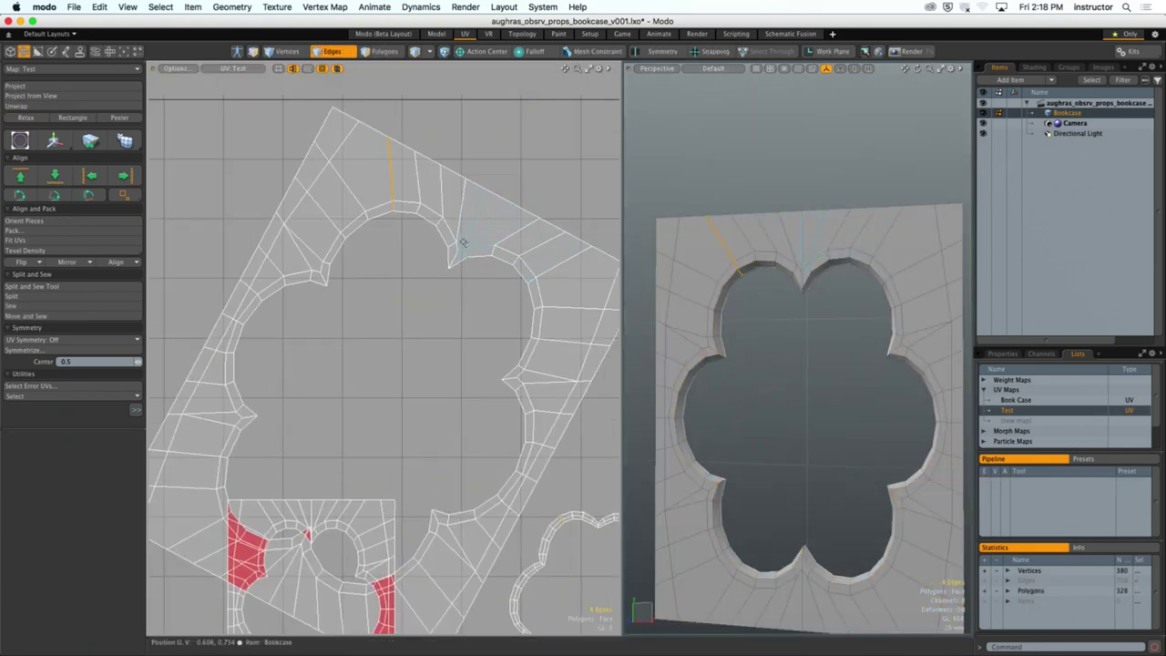
click(54, 196)
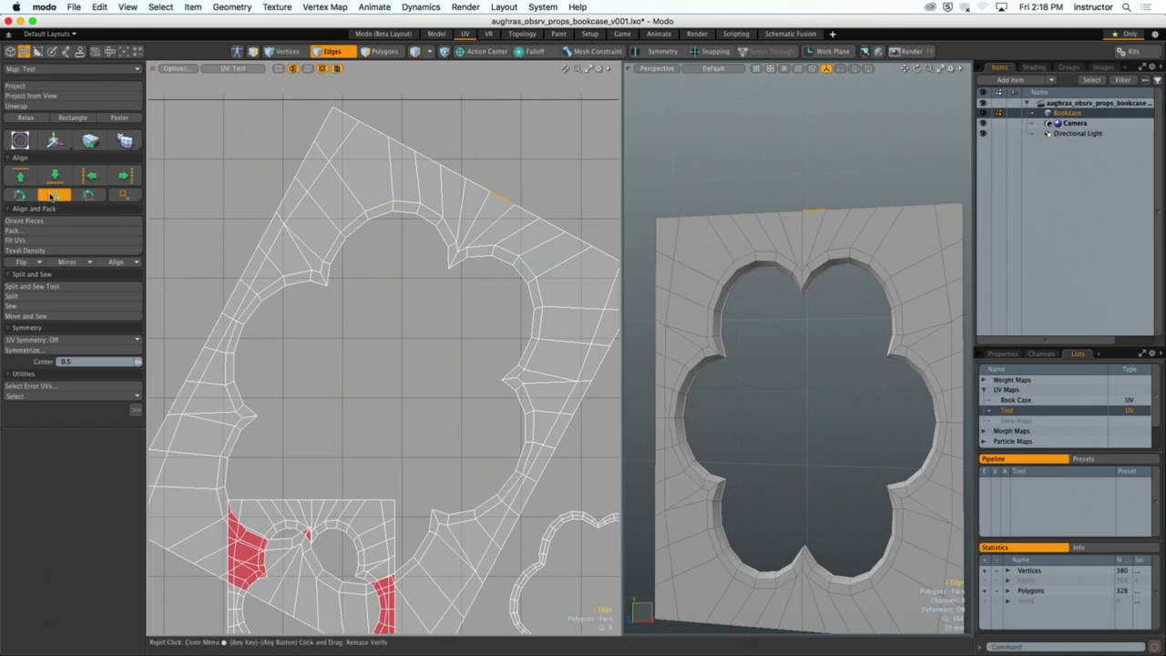
ctrl+alt+drag(434, 370, 511, 275)
Step: Select the whole straightened front-face island, move it up clear of the other UV islands, and clear the selection
key(3)
double_click(512, 275)
key(w)
drag(421, 346, 441, 202)
key(space)
click(403, 287)
key(a)
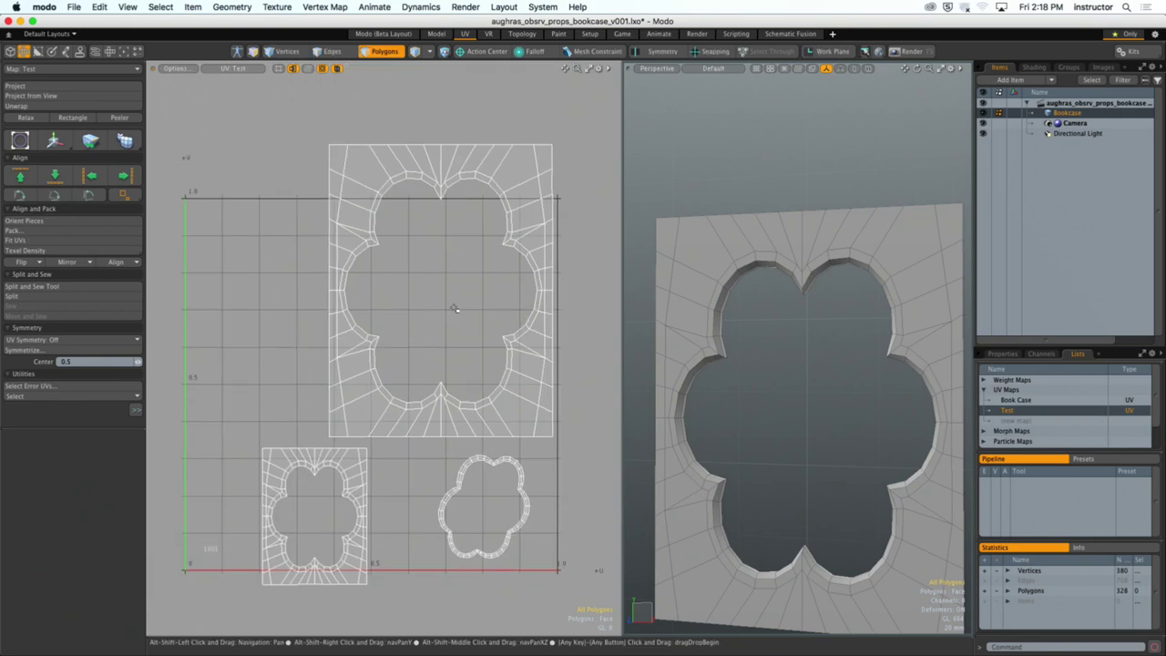
Step: Check which polygons the straightened island covers on the model, release the selection, and show the coloured checker texture on the panel
double_click(528, 179)
alt+drag(774, 293, 810, 307)
alt+drag(756, 255, 796, 289)
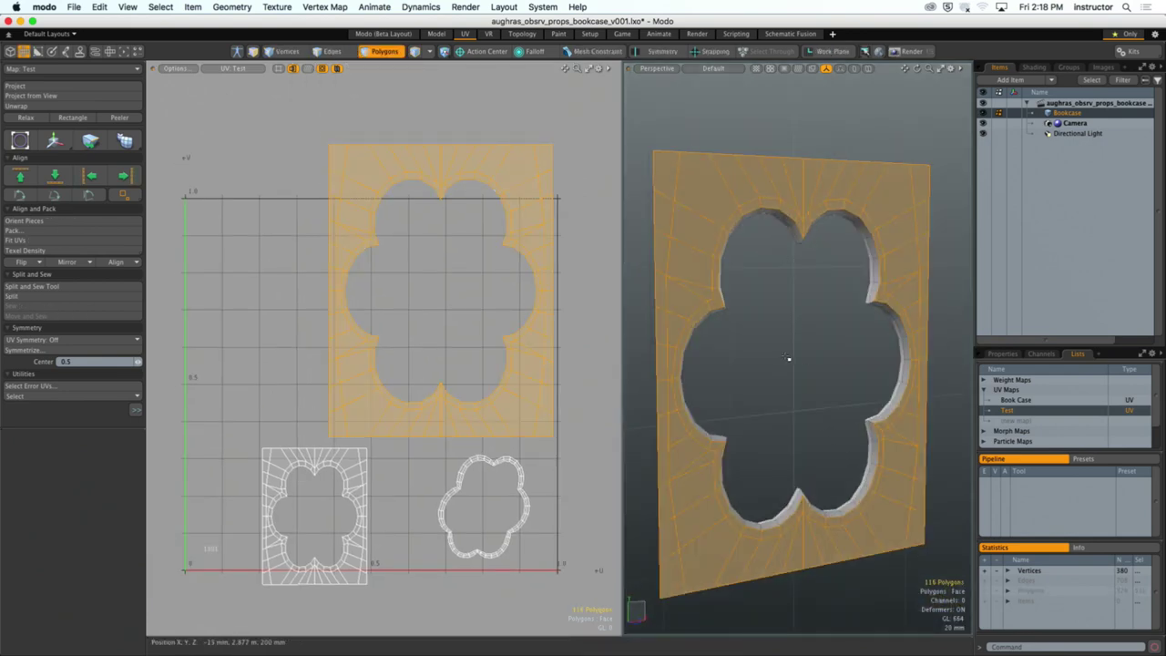
click(729, 108)
click(756, 69)
click(755, 83)
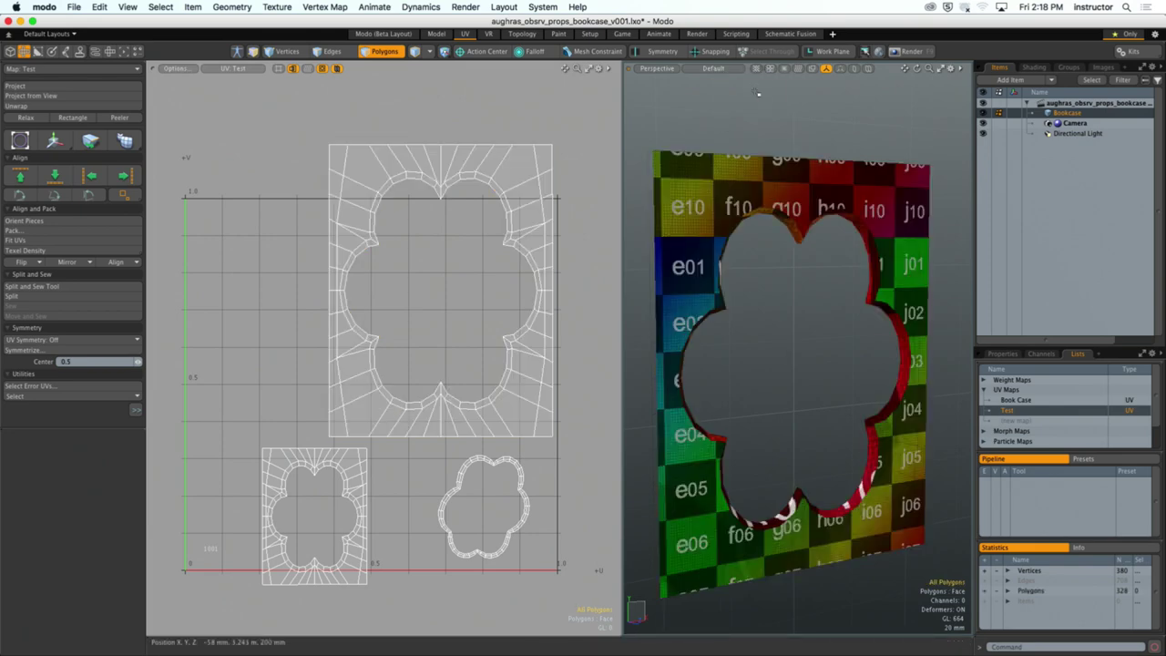
Step: Select the front-face island, examine the checker pattern along the face and inner rim, and release the selection
click(836, 173)
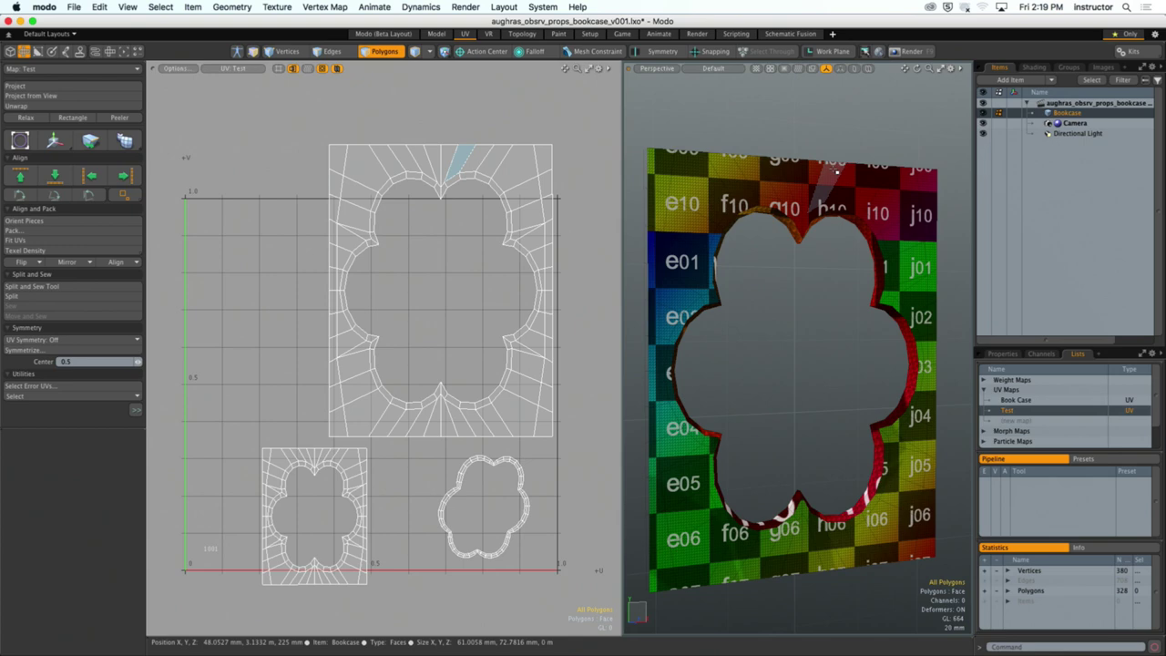
double_click(478, 163)
alt+drag(782, 257, 687, 300)
scroll(770, 268, up, 5)
scroll(750, 246, up, 3)
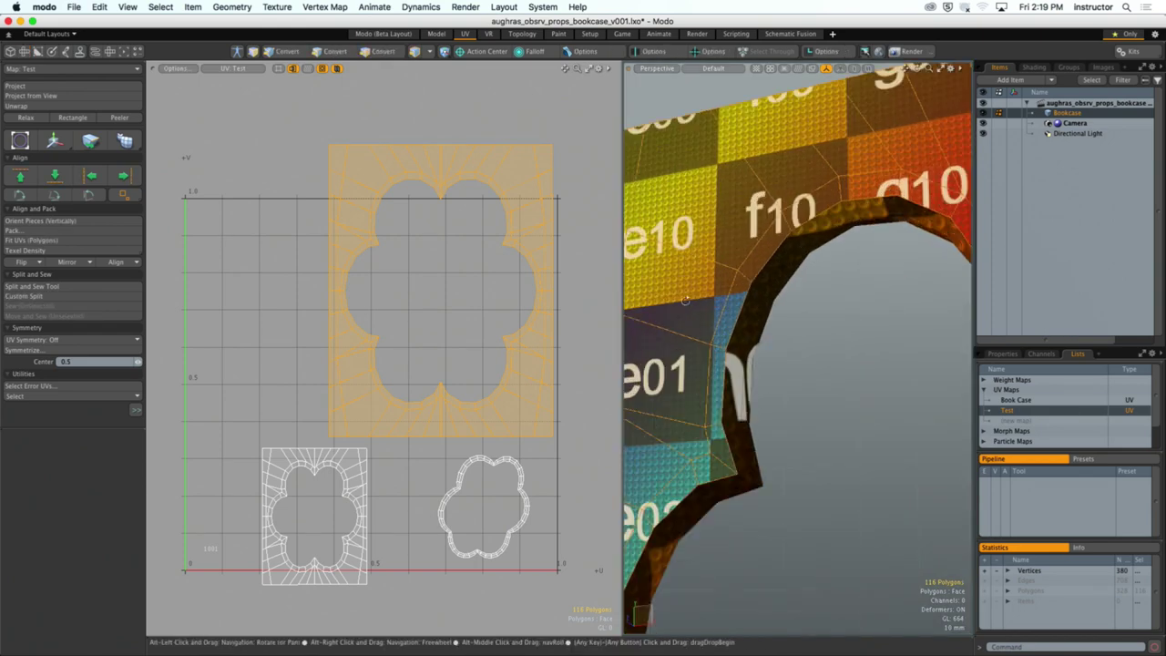
mouse_move(774, 194)
alt+mouse_down()
mouse_move(800, 296)
mouse_move(768, 324)
alt+mouse_up()
click(840, 392)
Step: Select two adjacent polygons on the inner rim of the opening and extend them to the full polygon loop
mouse_move(840, 393)
alt+mouse_down()
mouse_move(791, 369)
mouse_move(770, 374)
mouse_move(783, 296)
mouse_move(804, 262)
mouse_move(830, 314)
alt+mouse_up()
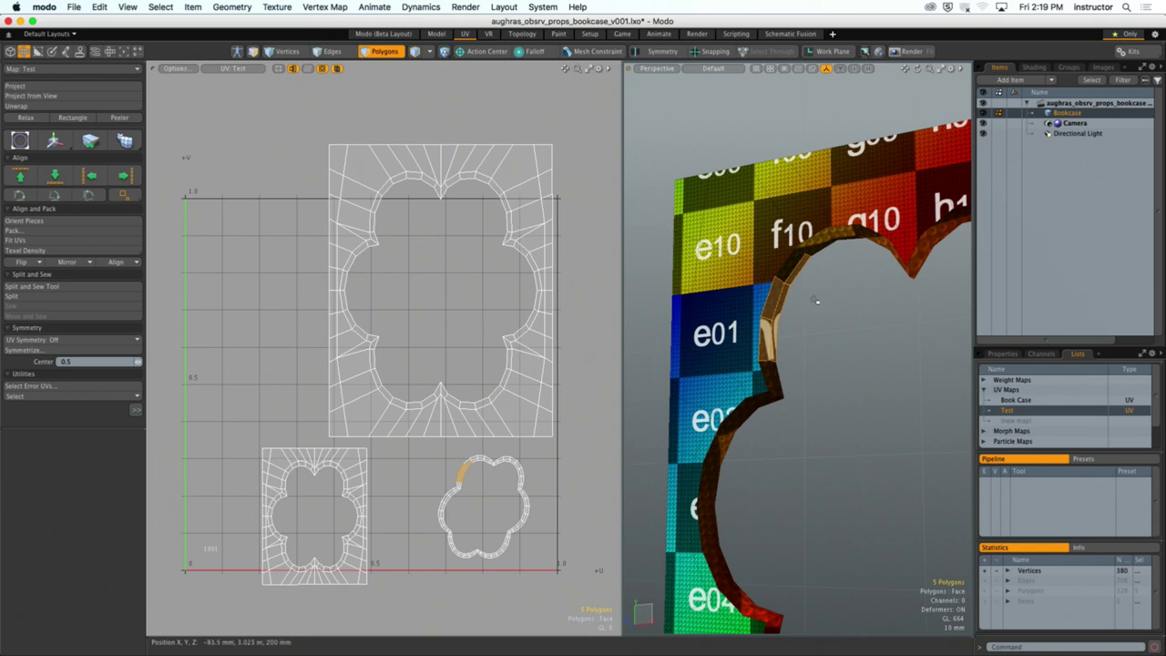
alt+drag(830, 308, 777, 315)
drag(770, 393, 773, 358)
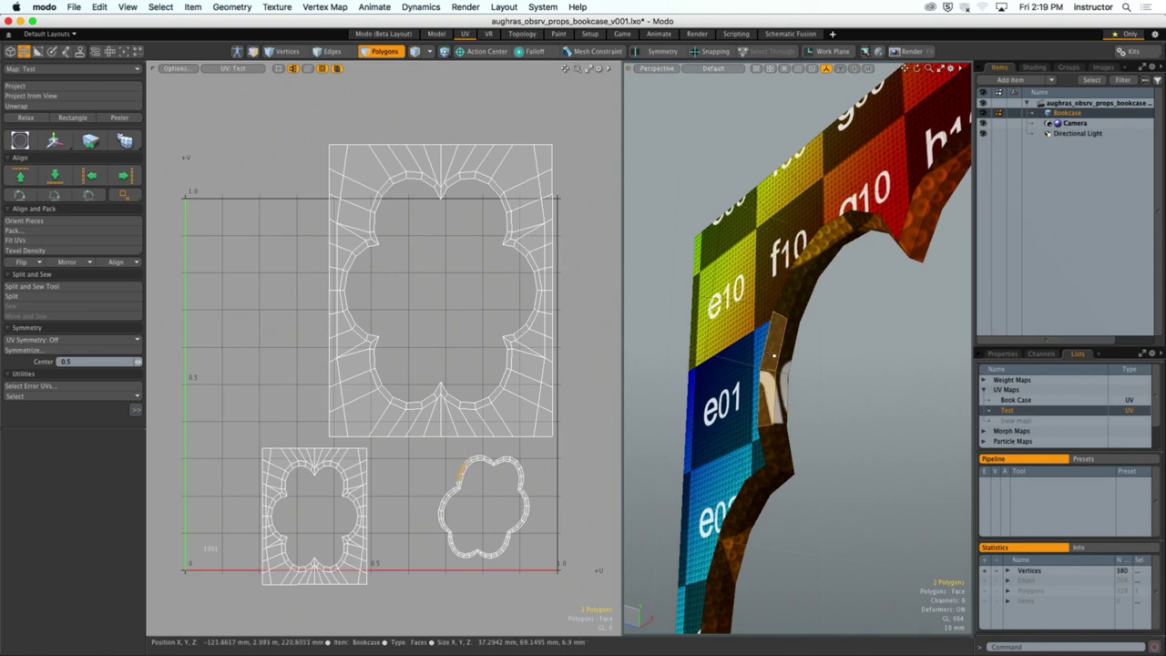
key(l)
scroll(833, 333, down, 4)
alt+drag(833, 334, 861, 368)
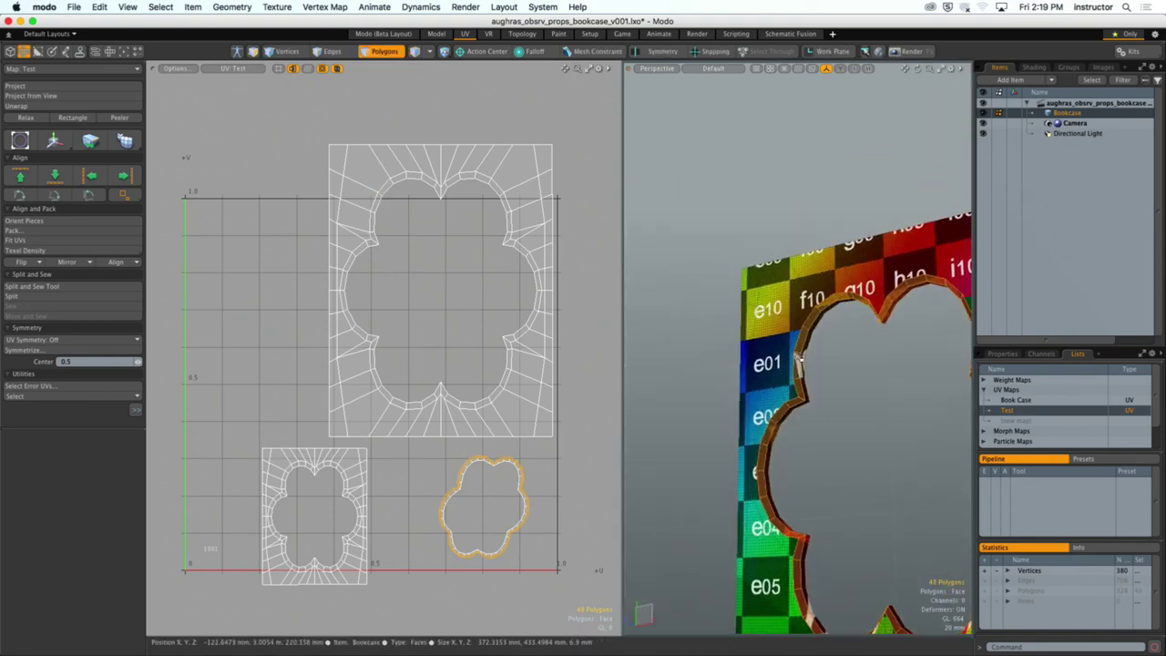
Step: Hide everything except the selected rim loop, reselect all its polygons, and frame it in the view
key(shift+h)
click(861, 368)
key(shift+a)
middle_drag(695, 179, 902, 501)
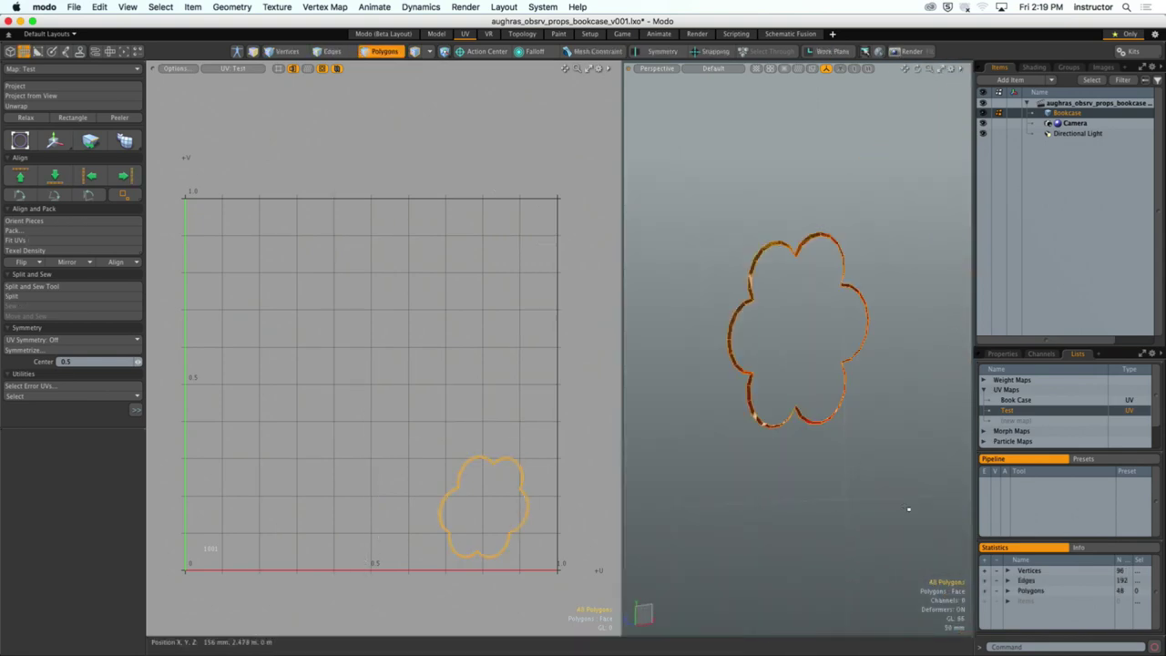
alt+drag(794, 353, 833, 376)
scroll(773, 338, up, 3)
scroll(710, 266, up, 5)
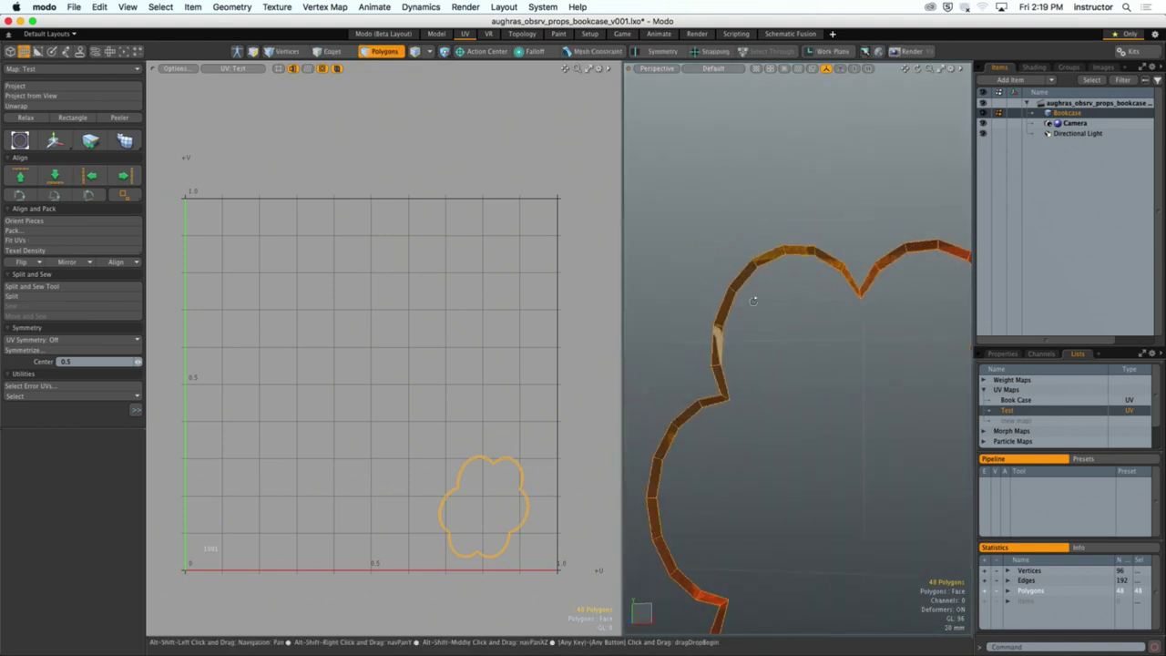
alt+drag(755, 297, 722, 287)
key(a)
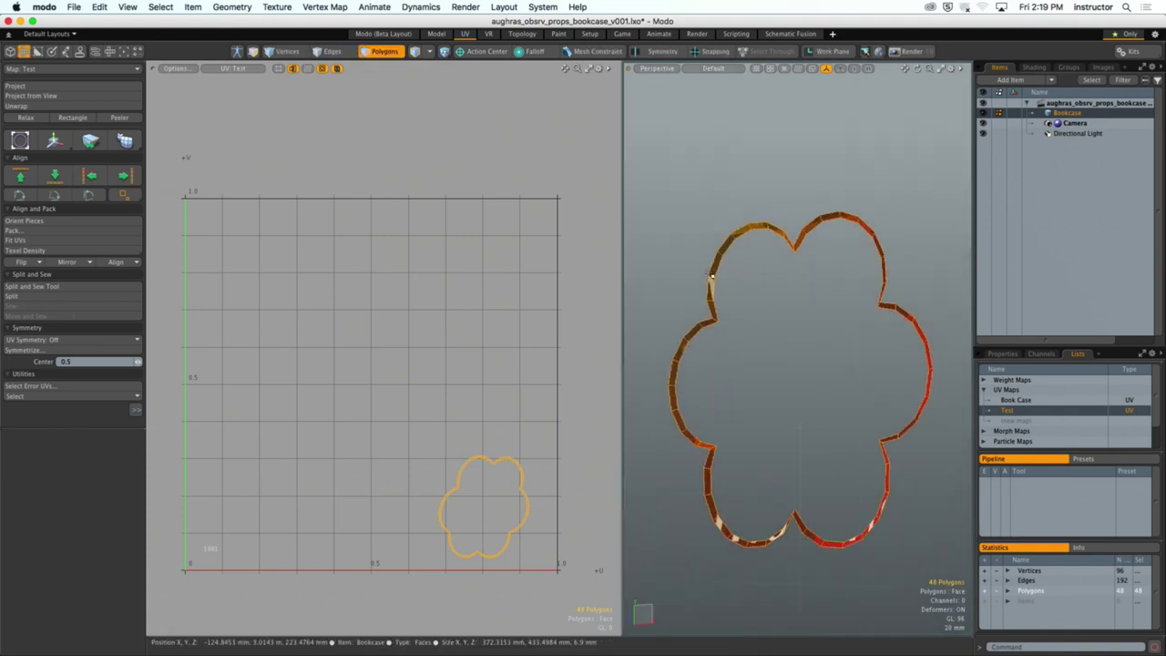
Step: Convert the rim loop's polygon selection to edges and unwrap the loop along them into separate UV pieces
key(2)
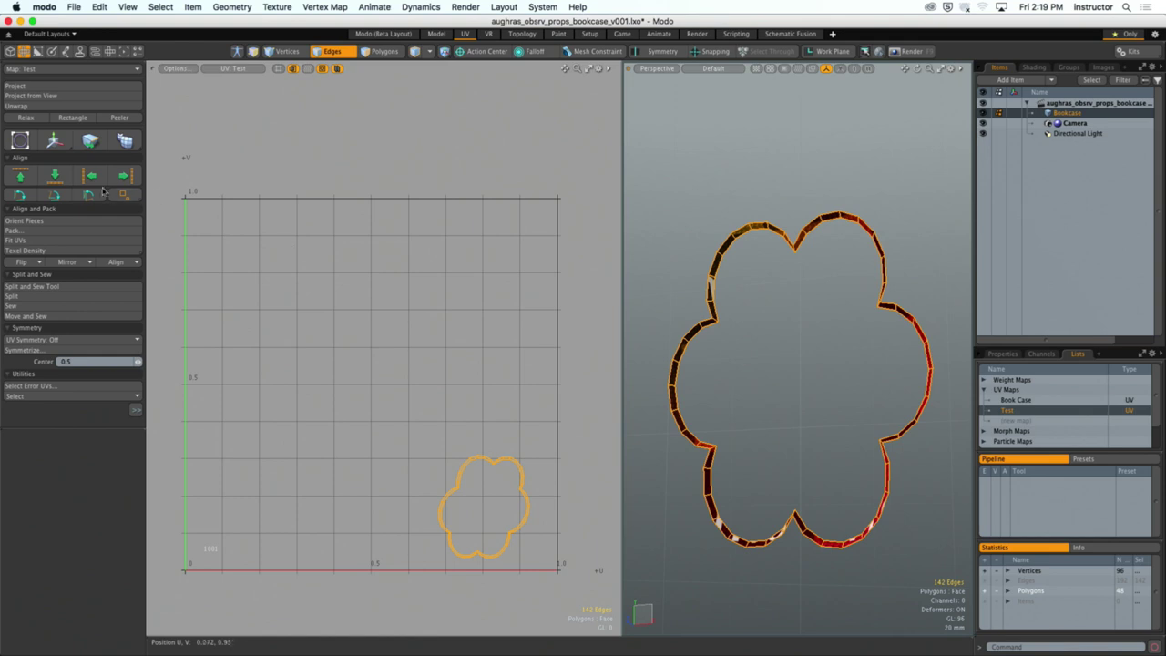
click(26, 107)
click(375, 321)
scroll(373, 330, down, 3)
alt+drag(370, 337, 387, 301)
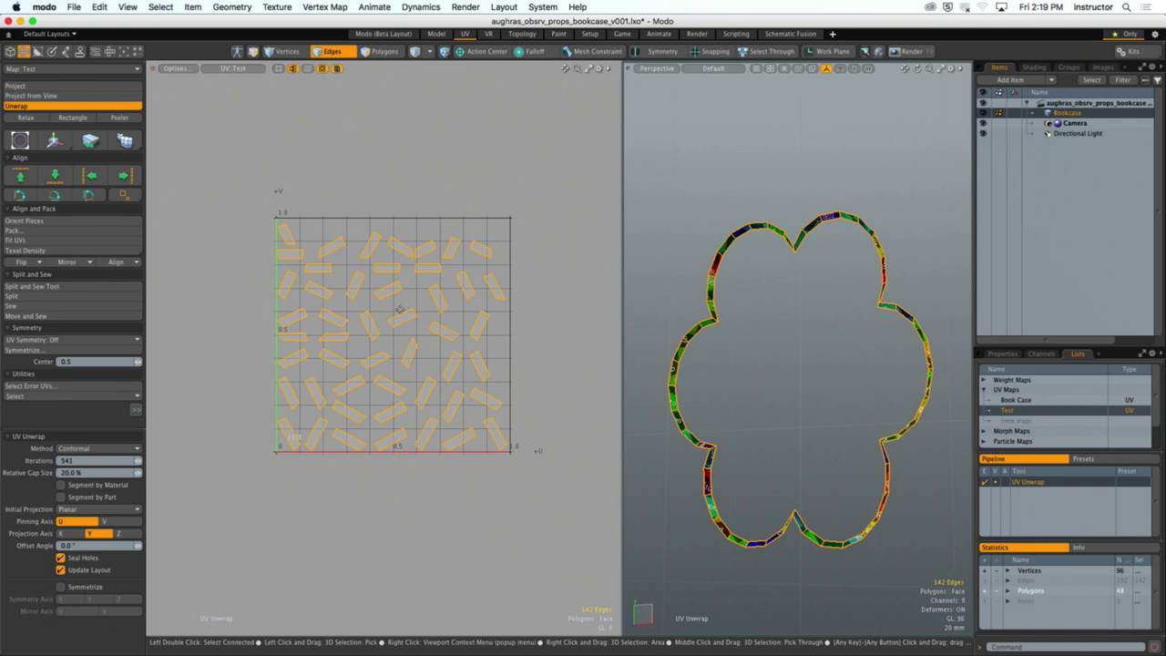
Step: Select all the separated rim pieces as polygons, move them up and left outside the 0–1 UV square, and deselect them
key(3)
right_drag(212, 139, 522, 506)
scroll(743, 319, up, 5)
mouse_move(750, 294)
alt+shift+mouse_down()
mouse_move(770, 368)
mouse_move(704, 352)
mouse_move(815, 380)
alt+shift+mouse_up()
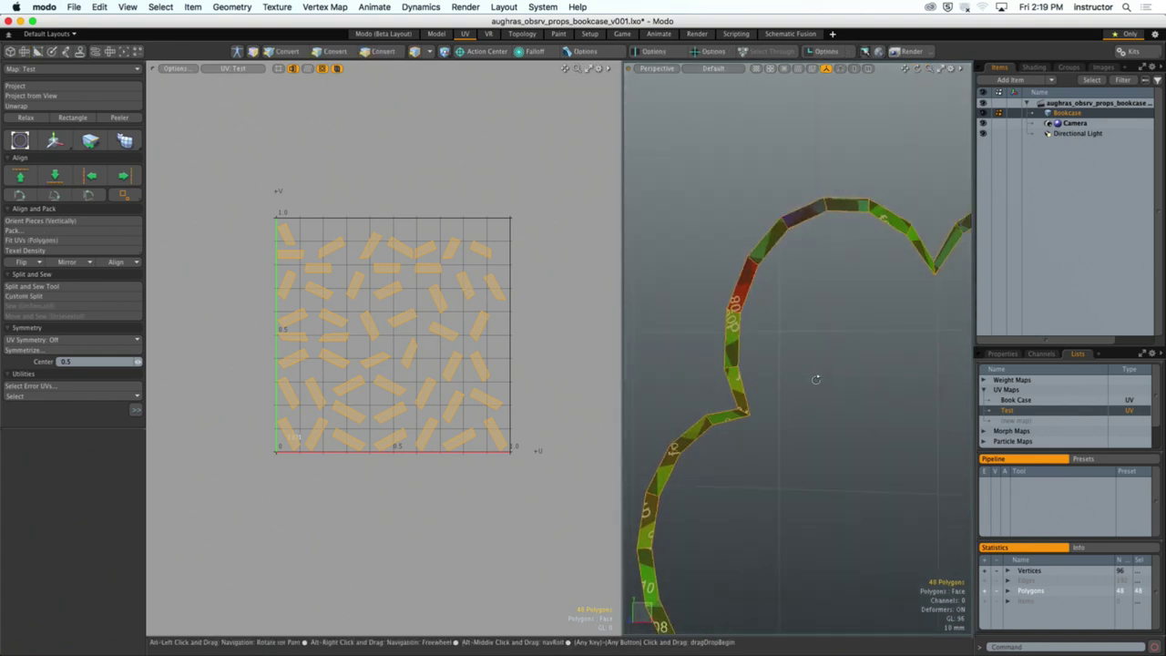
scroll(815, 380, down, 5)
scroll(471, 390, down, 3)
key(w)
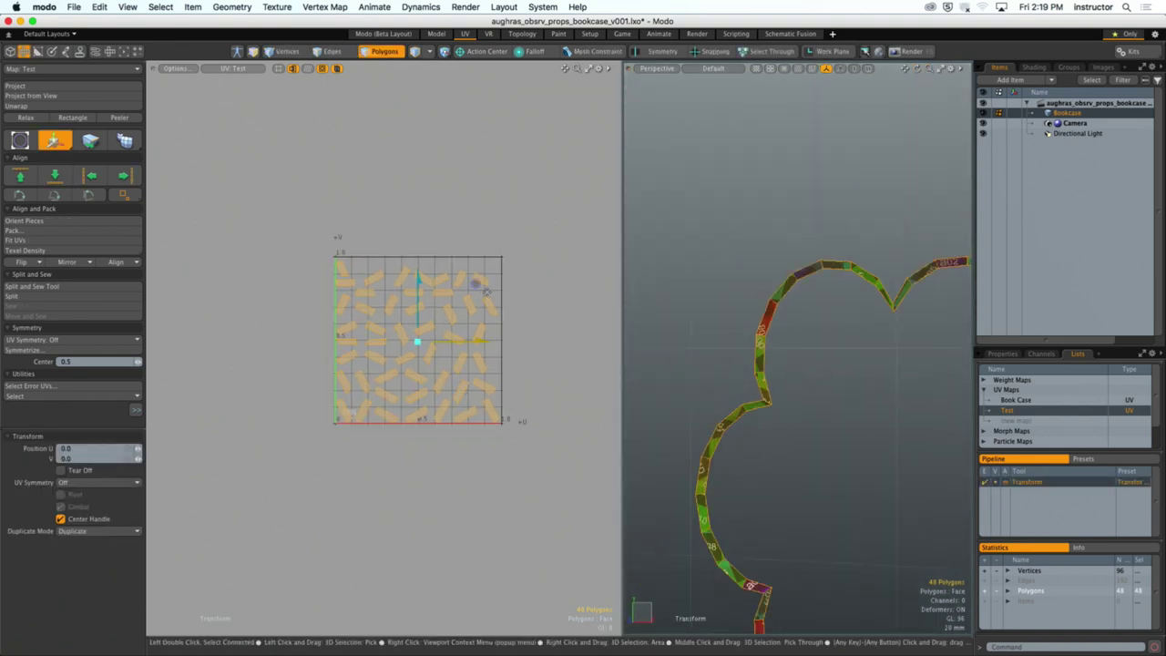
drag(478, 279, 339, 100)
key(q)
click(439, 182)
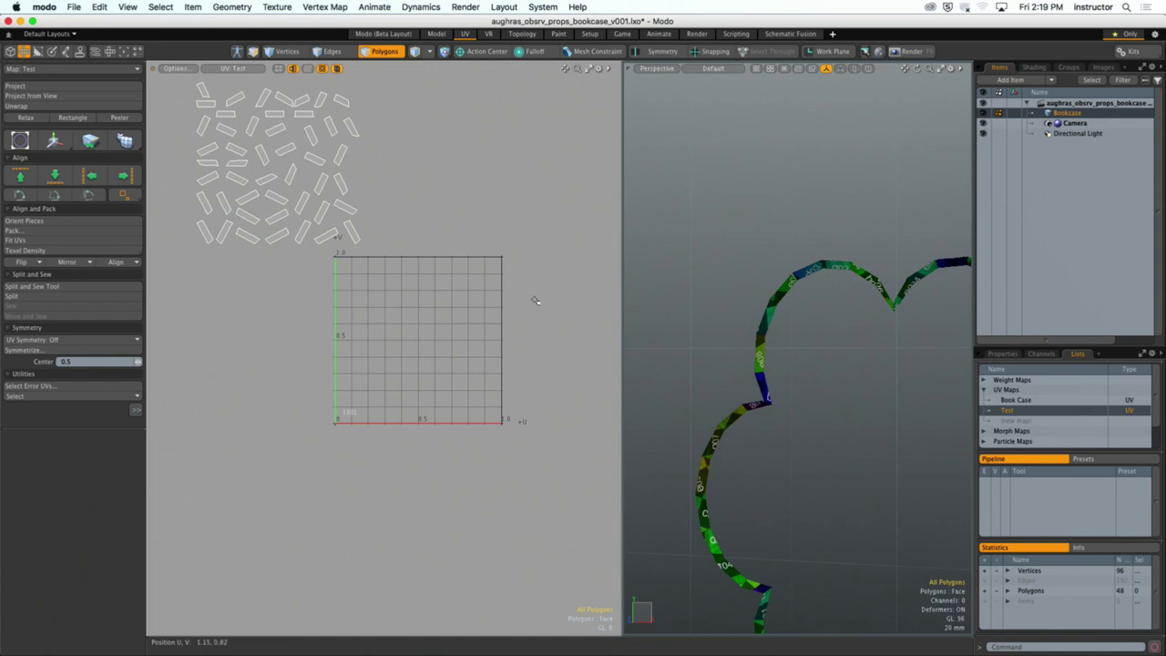
Step: Unhide the rest of the mesh, select the second polygon loop of the inner rim, and isolate it
key(u)
scroll(776, 338, up, 3)
alt+drag(776, 338, 824, 376)
drag(652, 361, 658, 312)
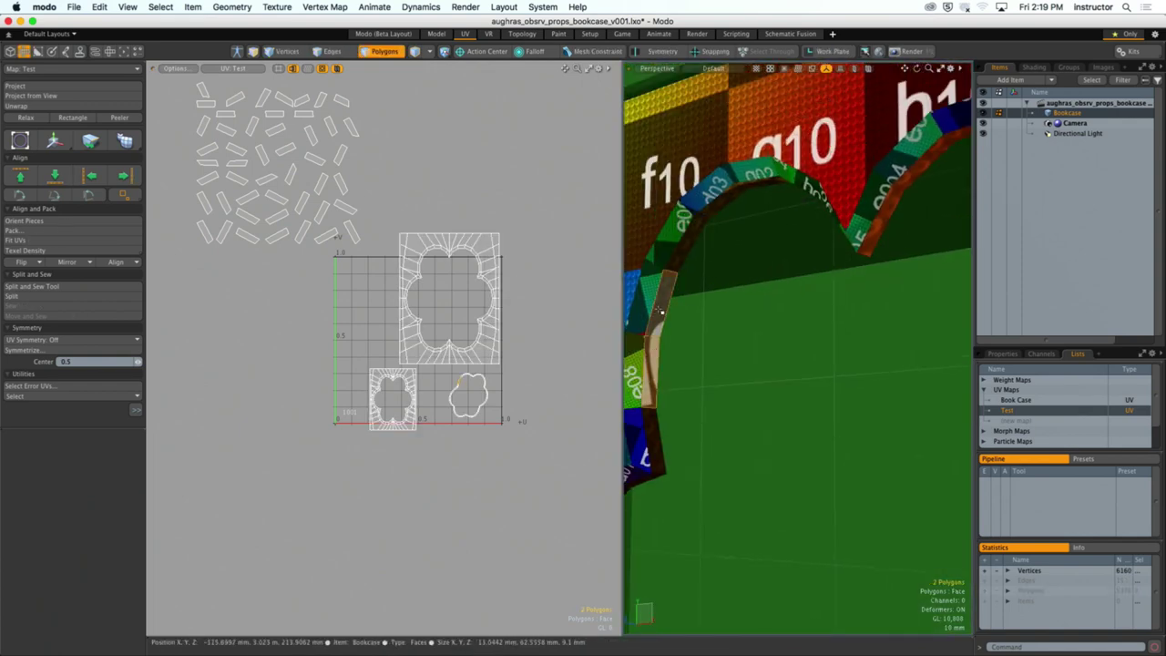
key(l)
key(shift+h)
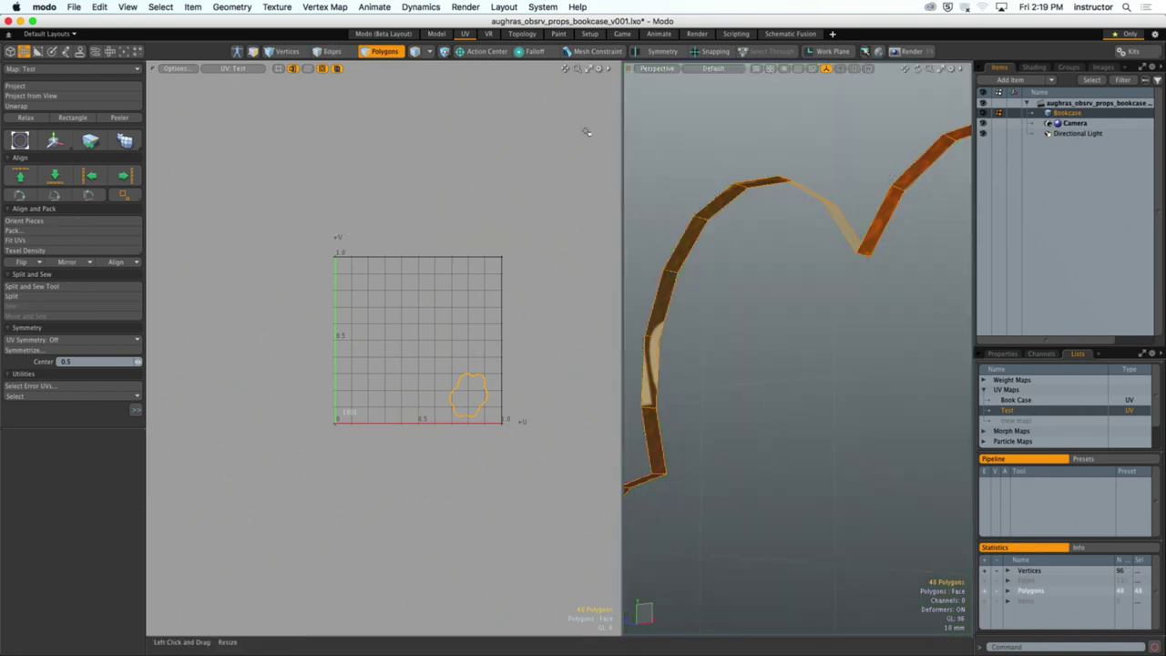
Step: Unwrap the second rim loop into separate pieces along its edges and return to its polygon selection
key(shift+2)
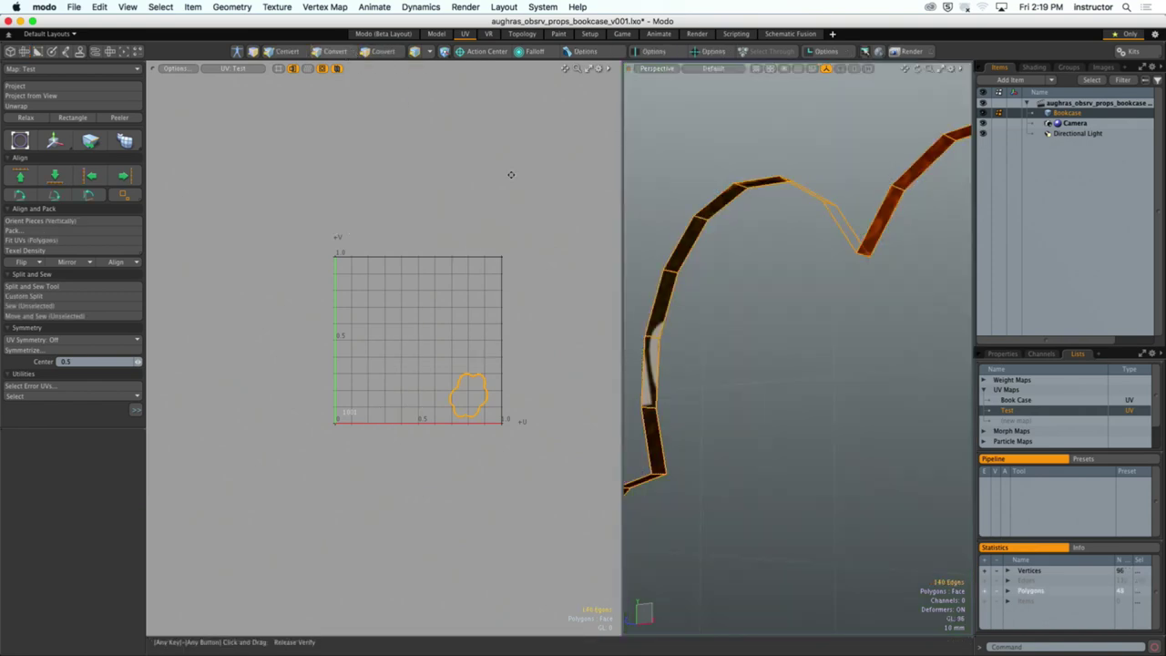
click(103, 108)
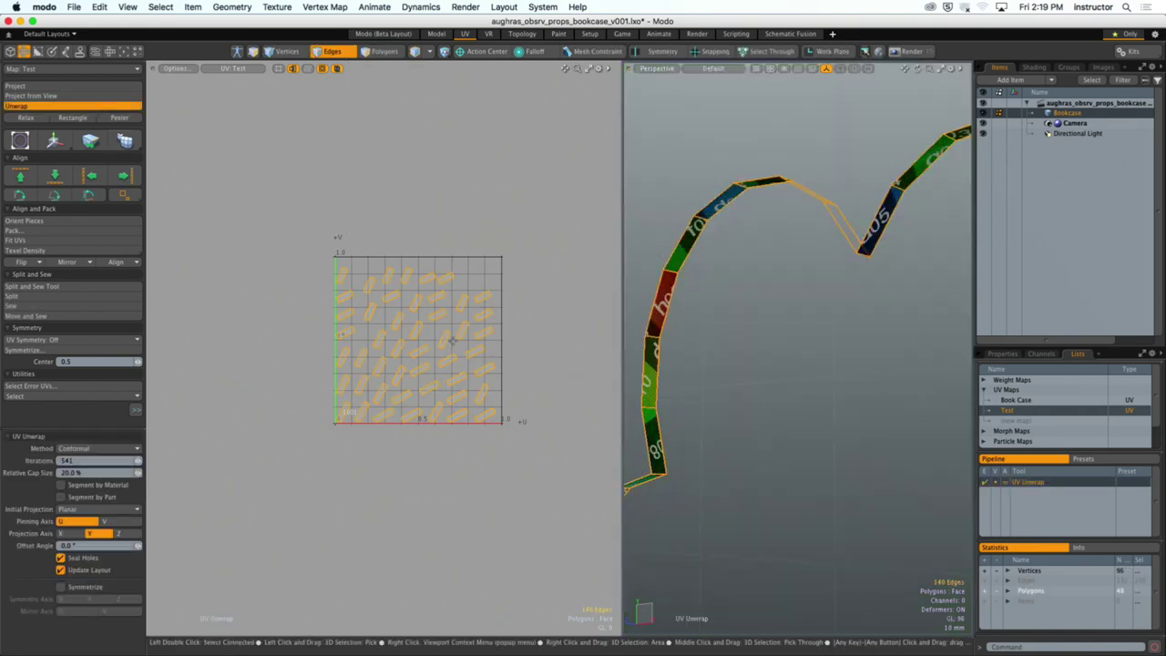
scroll(450, 341, down, 1)
key(3)
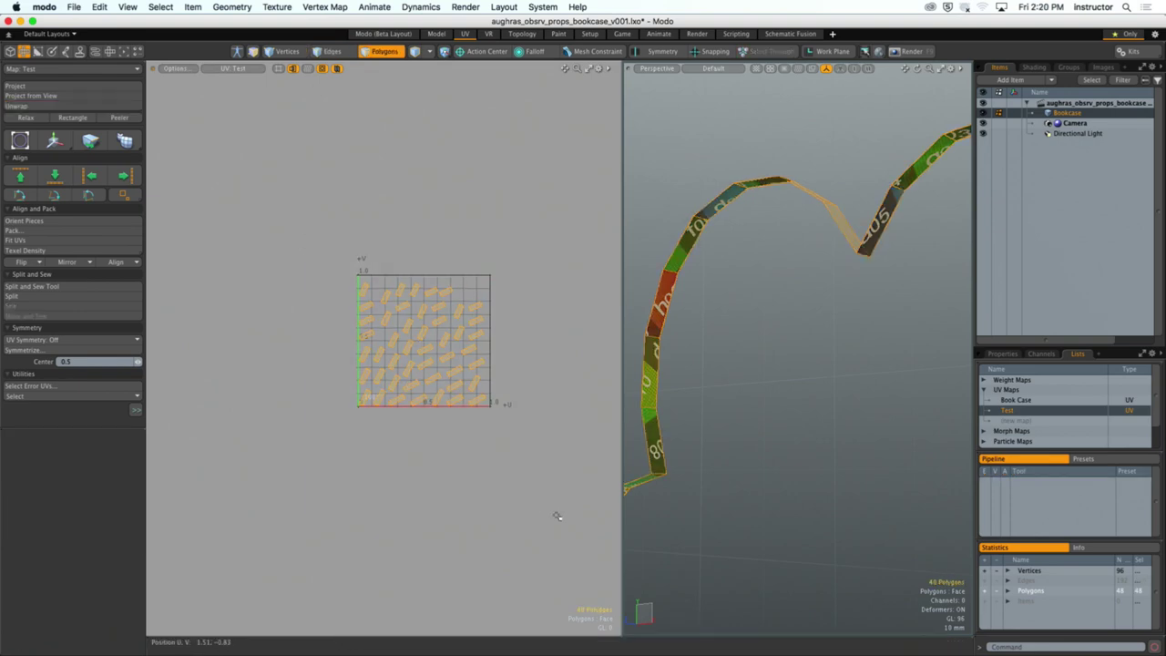
Step: Unhide the mesh, move the second loop's UV pieces to the left of the 0–1 square, and deselect them
key(y)
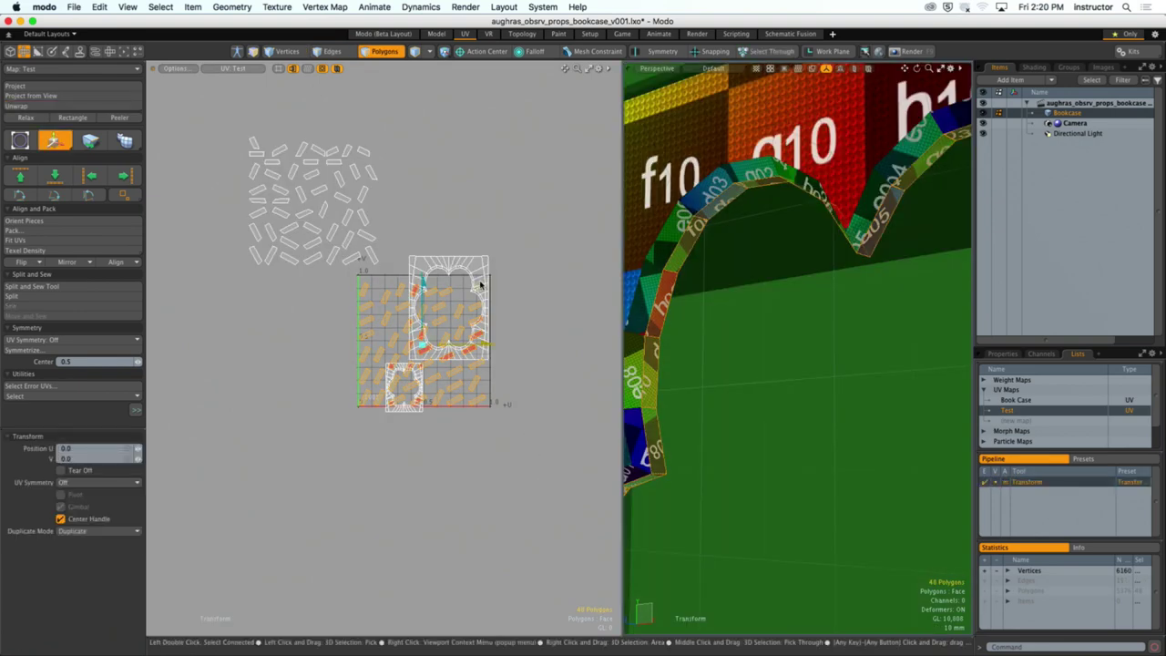
drag(481, 285, 316, 312)
key(q)
click(313, 306)
Step: Select both groups of separated rim pieces lying outside the 0–1 UV square
alt+drag(213, 99, 251, 119)
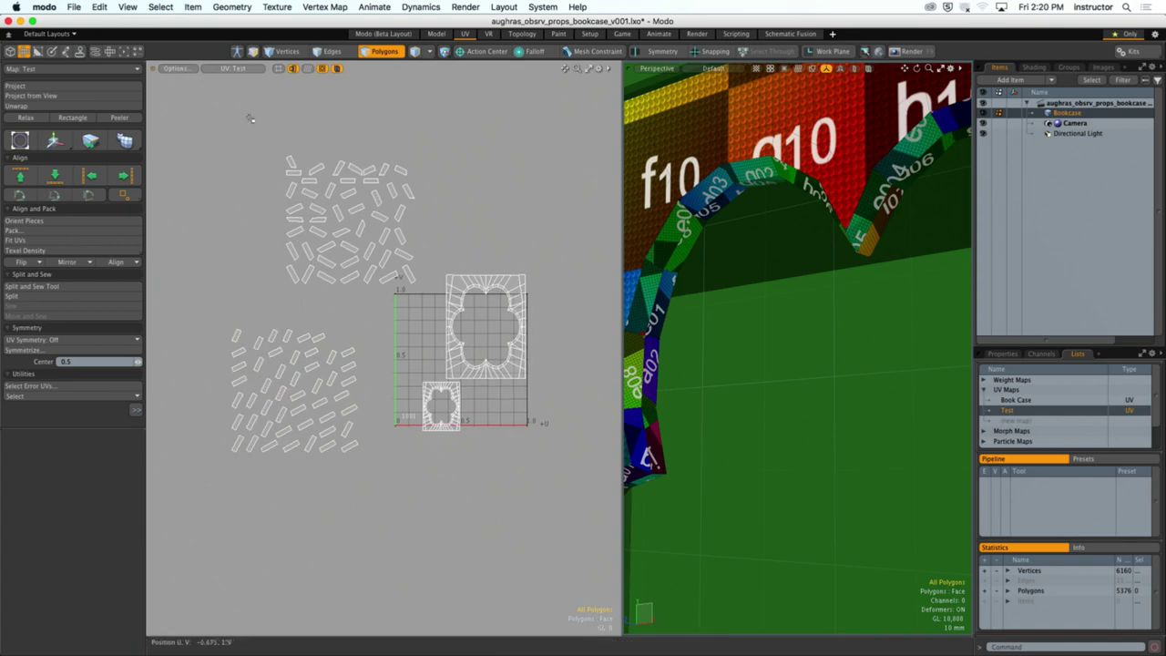
right_drag(238, 100, 429, 308)
shift+right_drag(222, 297, 393, 492)
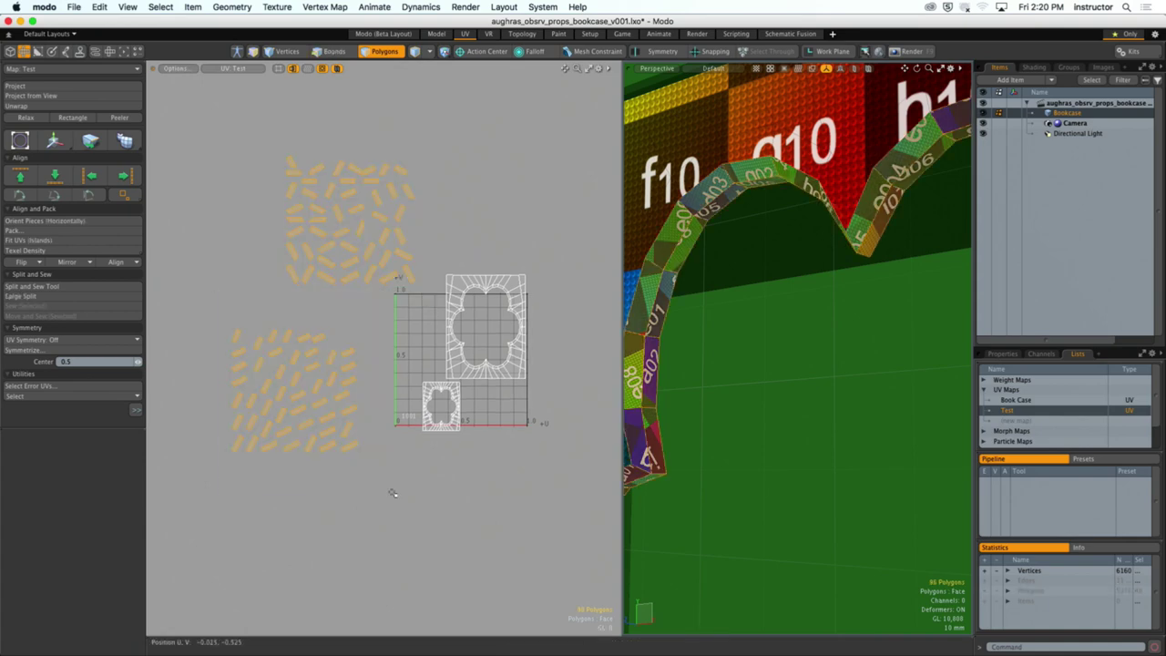
Step: Select the full edge loop bordering the scalloped opening of the large front-face UV island
scroll(396, 319, up, 5)
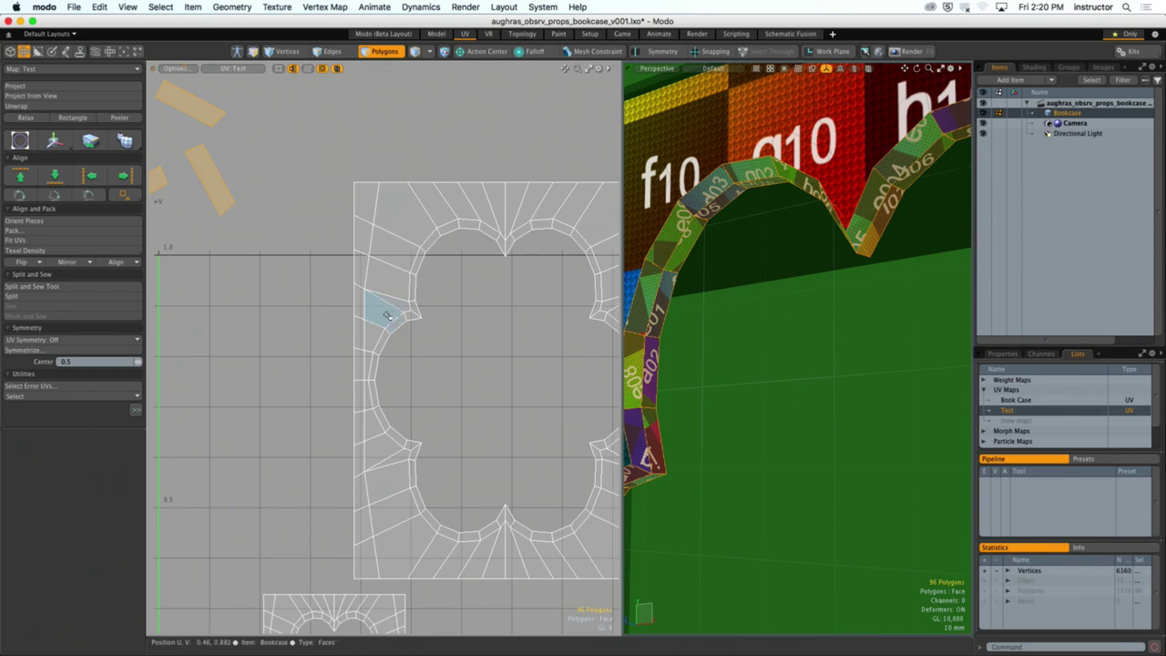
key(2)
scroll(470, 288, up, 3)
click(406, 293)
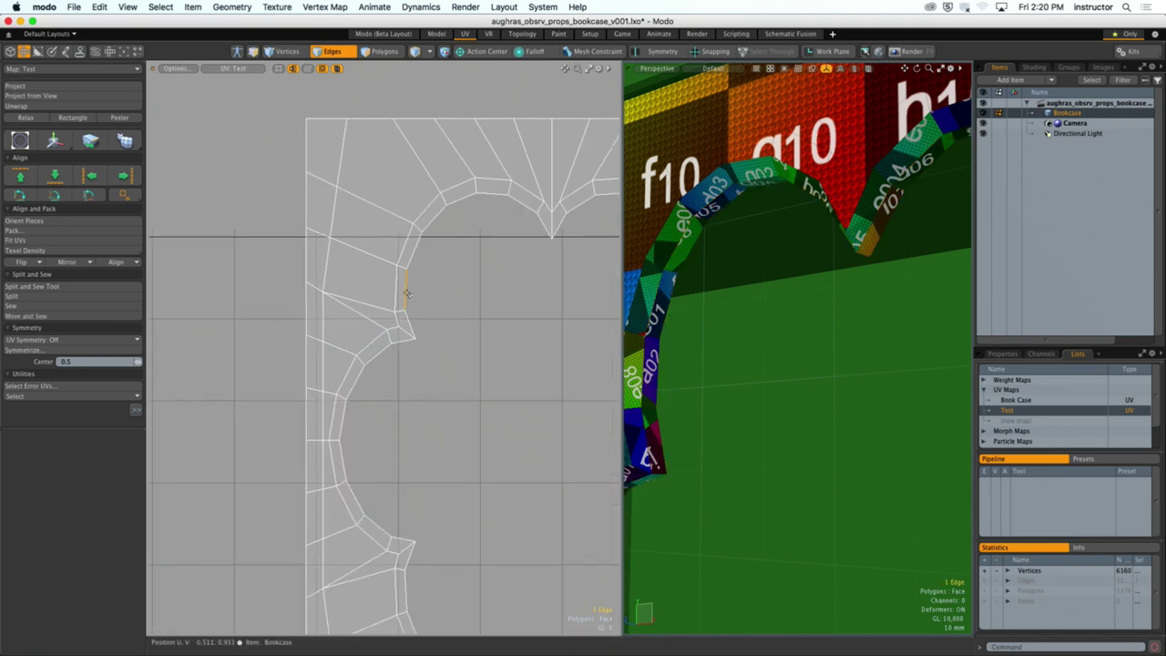
double_click(406, 293)
scroll(392, 287, down, 3)
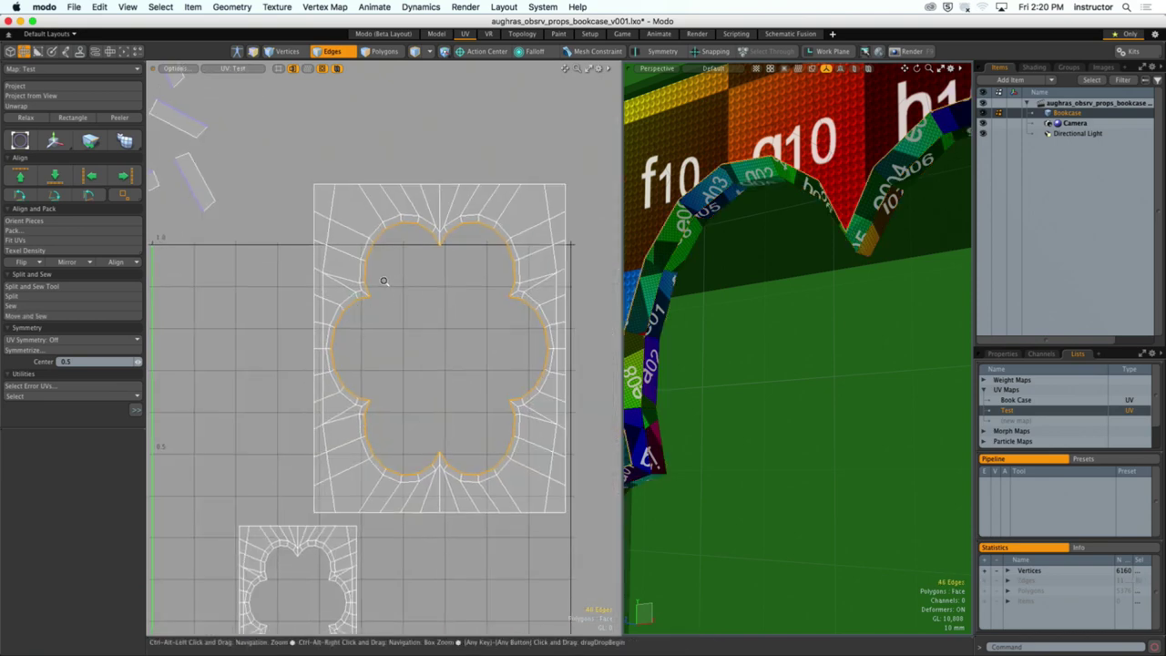
Step: Examine which edges of the separated rim pieces correspond to the selected loop in the UV layout
ctrl+alt+drag(384, 281, 400, 317)
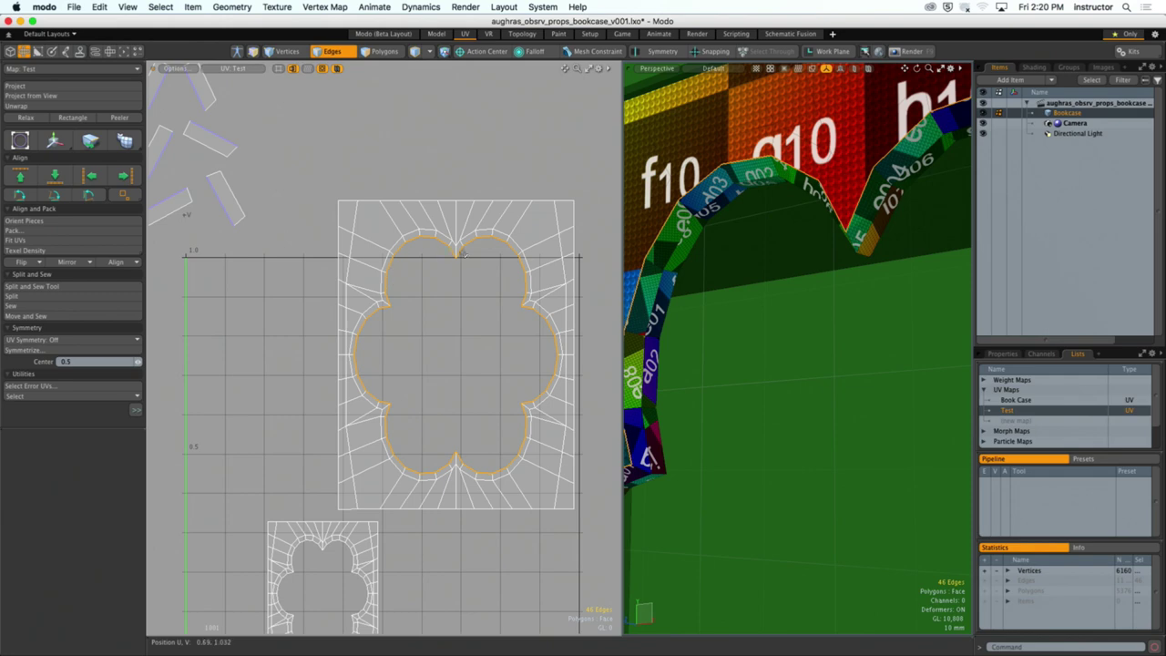
ctrl+alt+drag(533, 294, 366, 252)
alt+drag(356, 241, 417, 316)
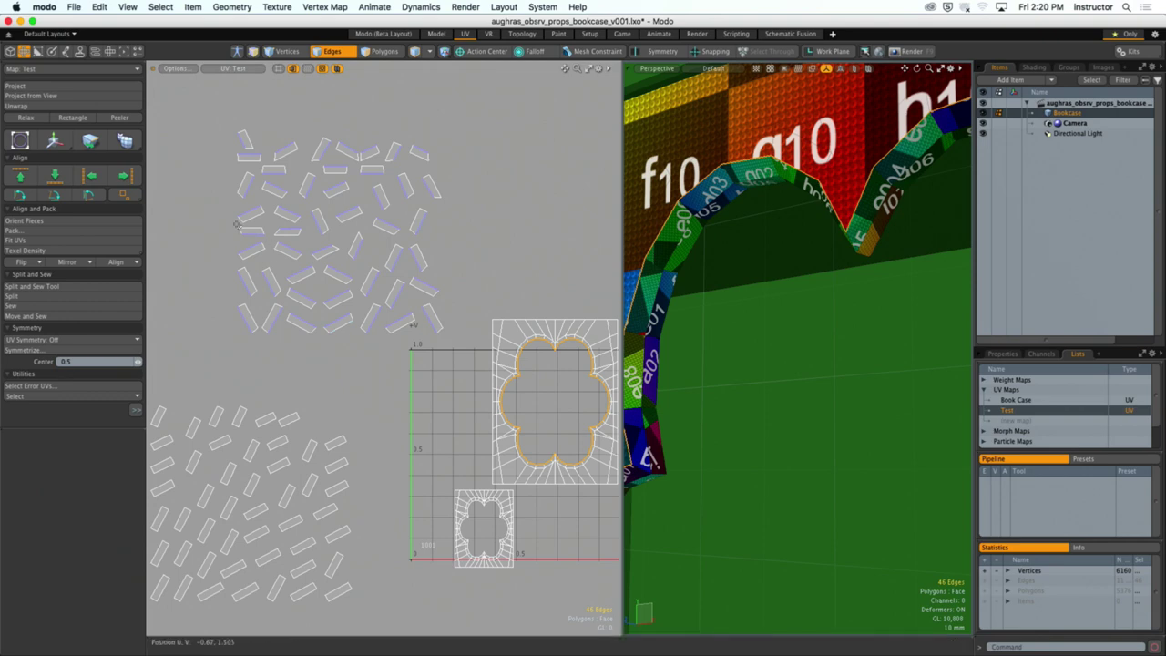
alt+drag(524, 349, 443, 341)
alt+drag(443, 342, 375, 292)
alt+drag(376, 291, 370, 252)
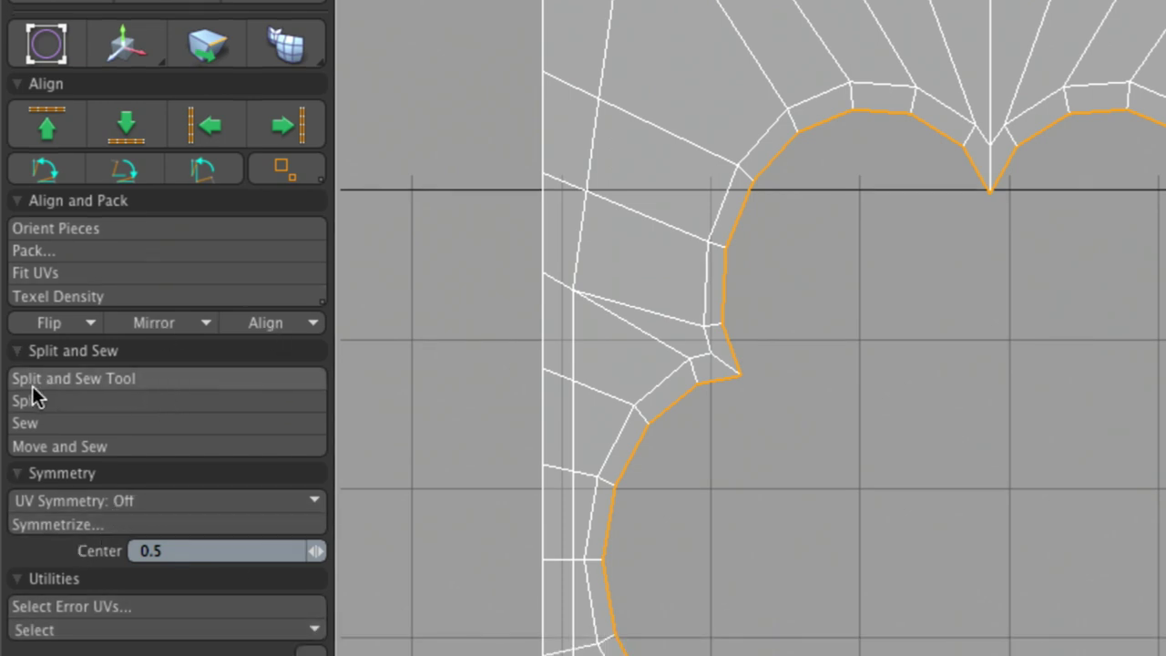
Step: Examine the Sew and Move and Sew commands with their Average, Selected and Unselected variants
click(69, 425)
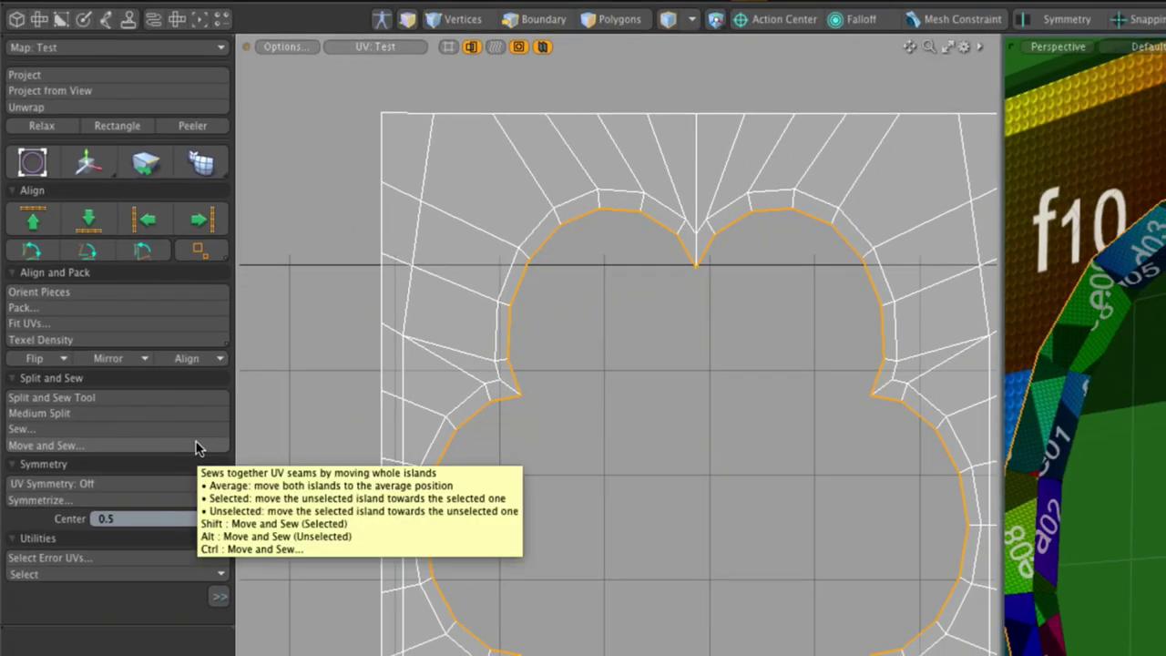
key(2)
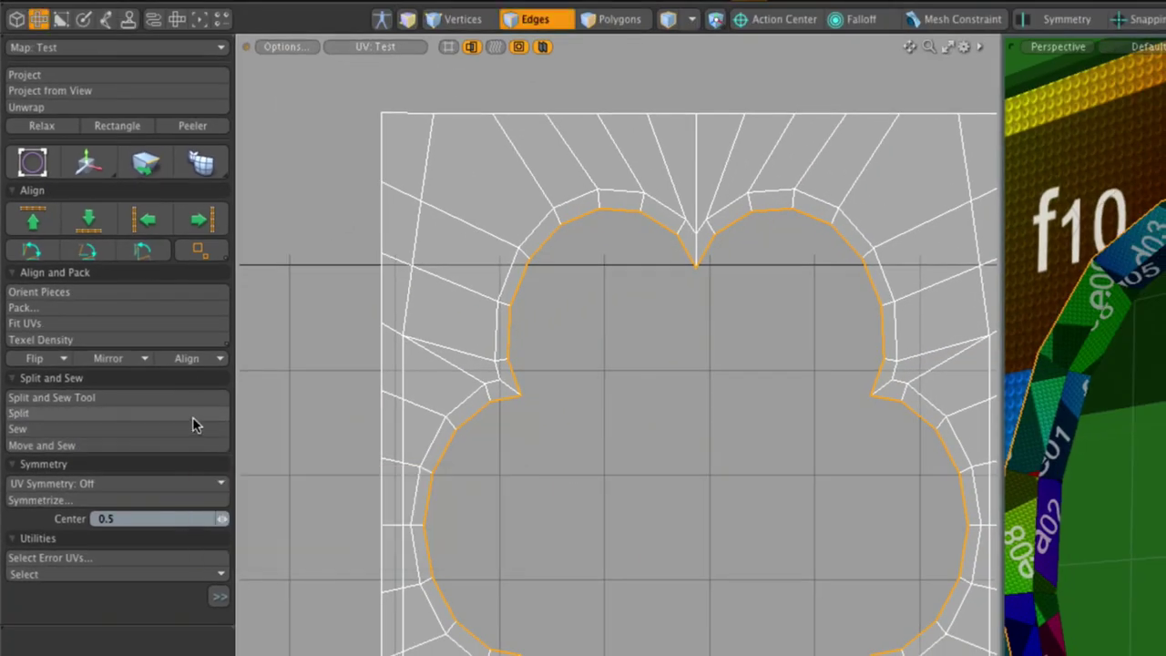
click(62, 446)
key(ctrl+z)
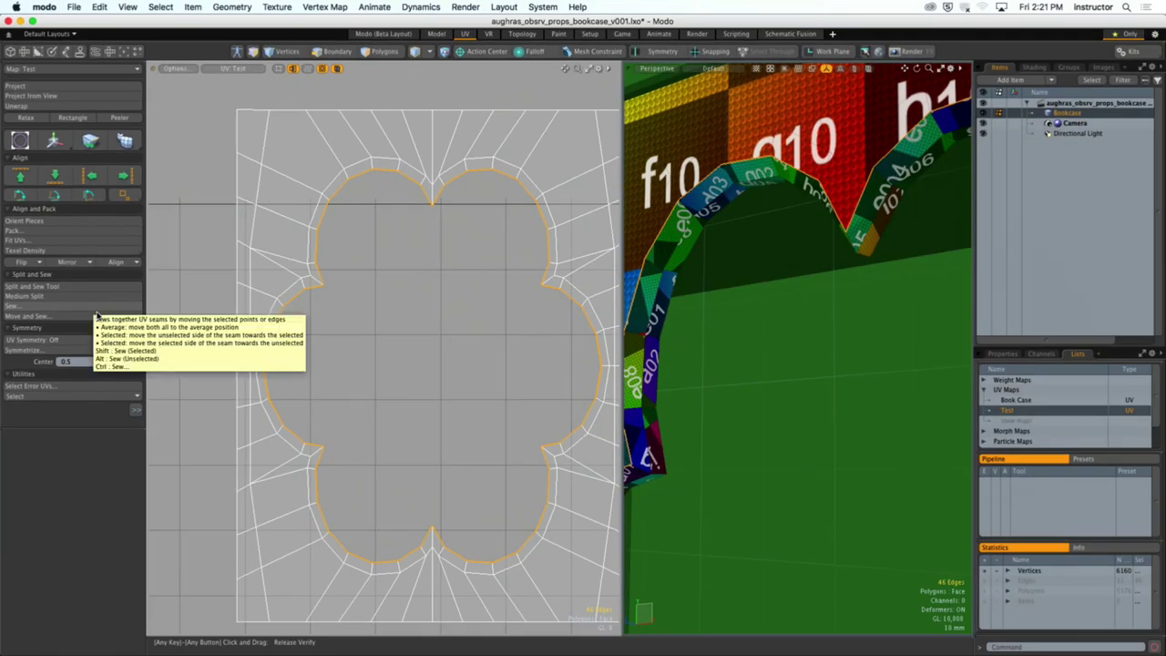
key(2)
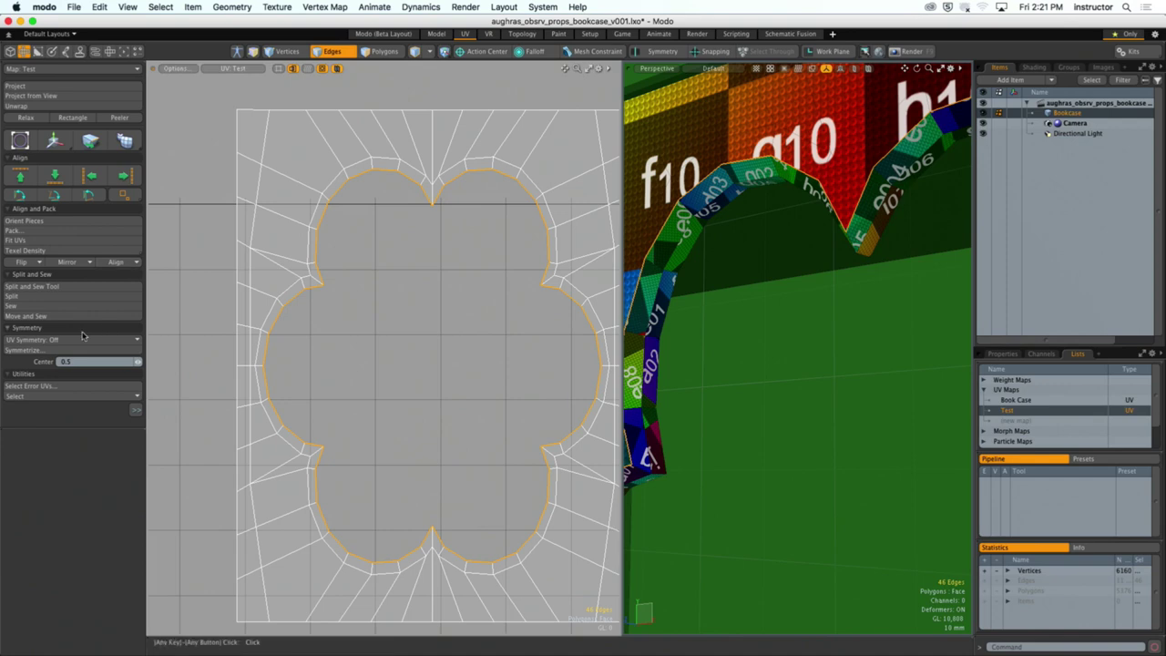
Step: Expand the UV tool palette to show all utilities and check its selection options without choosing one
drag(113, 430, 90, 545)
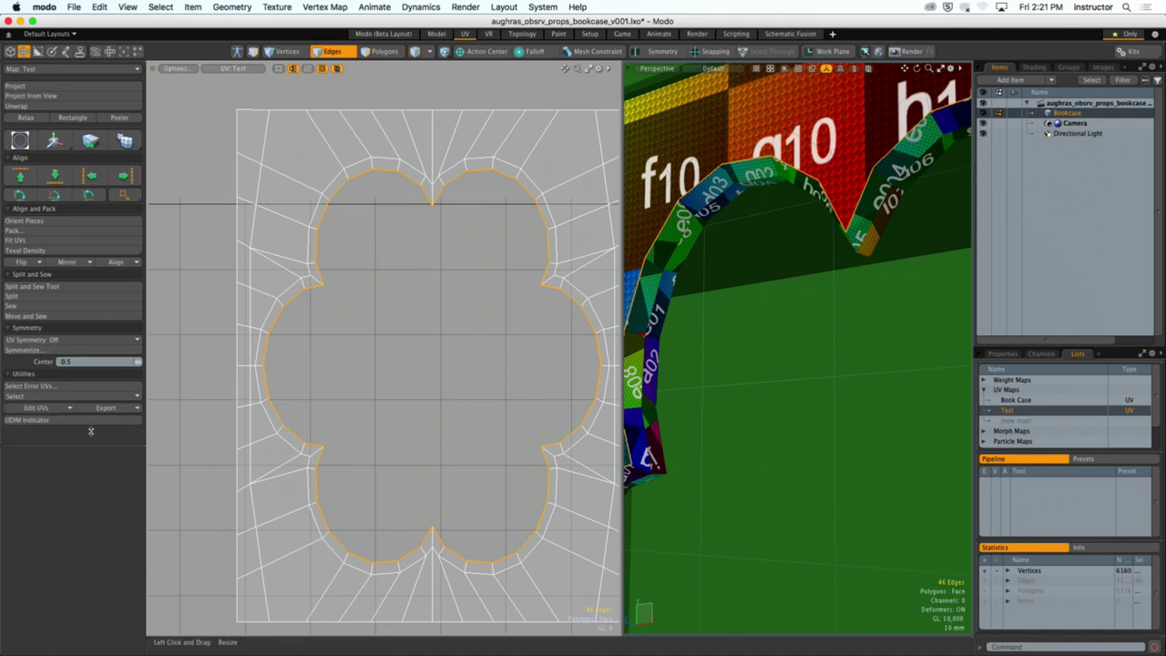
click(95, 397)
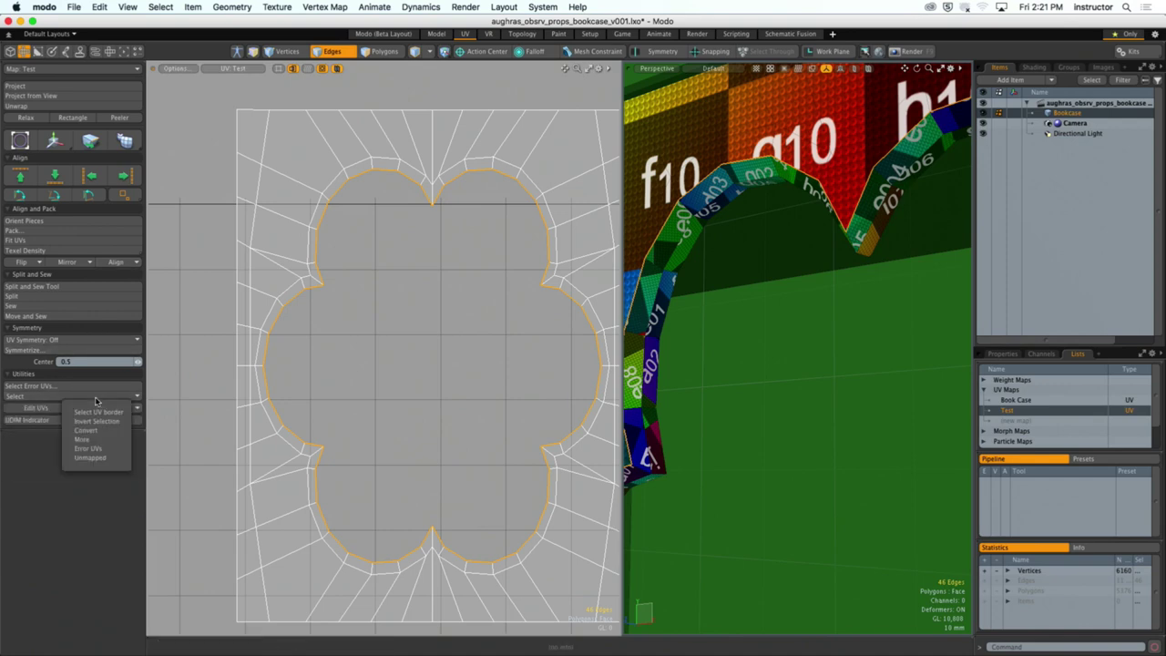
click(57, 490)
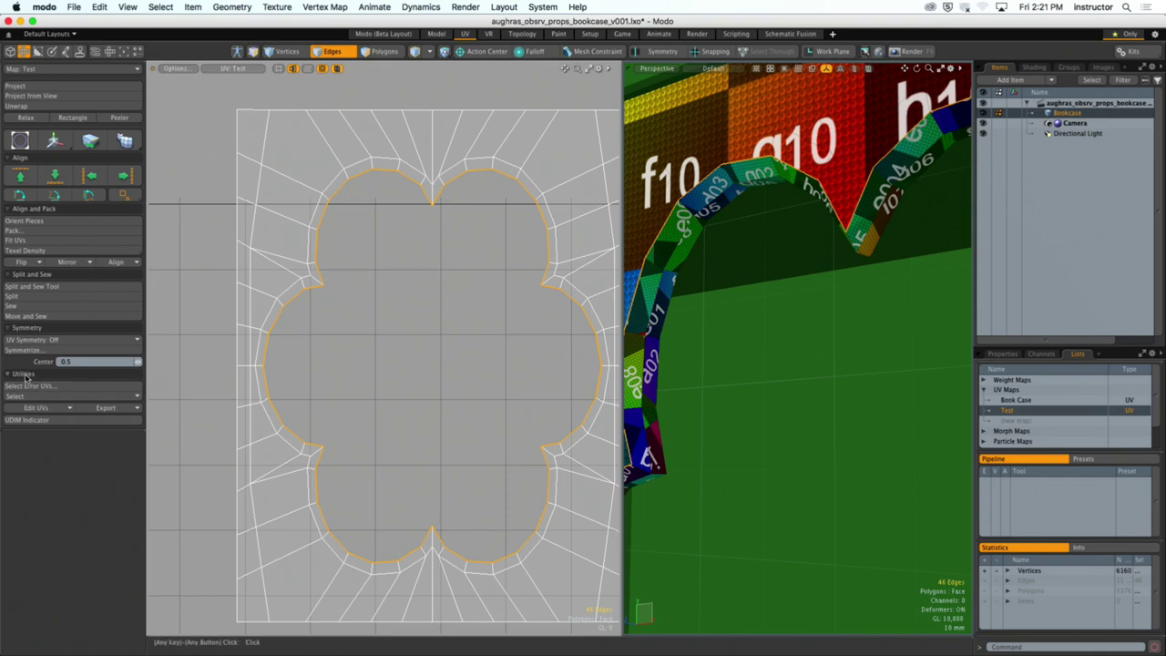
Step: Set the Split and Sew tool to Sew mode with Connect to set to Destination, and drop the tool
click(33, 288)
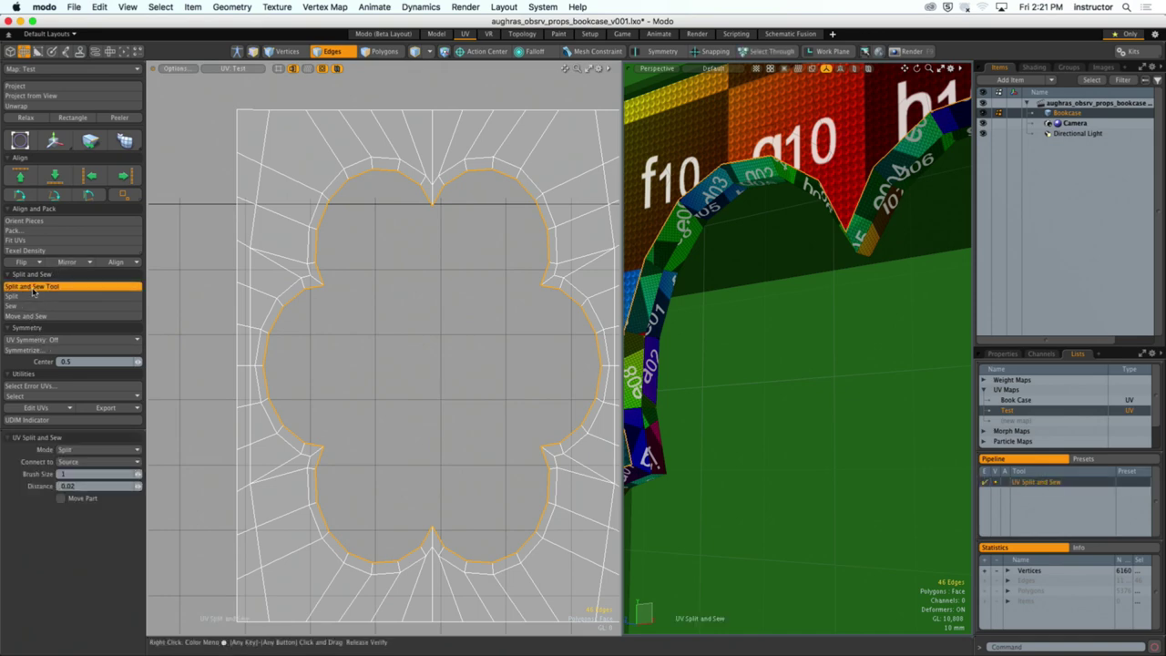
click(81, 451)
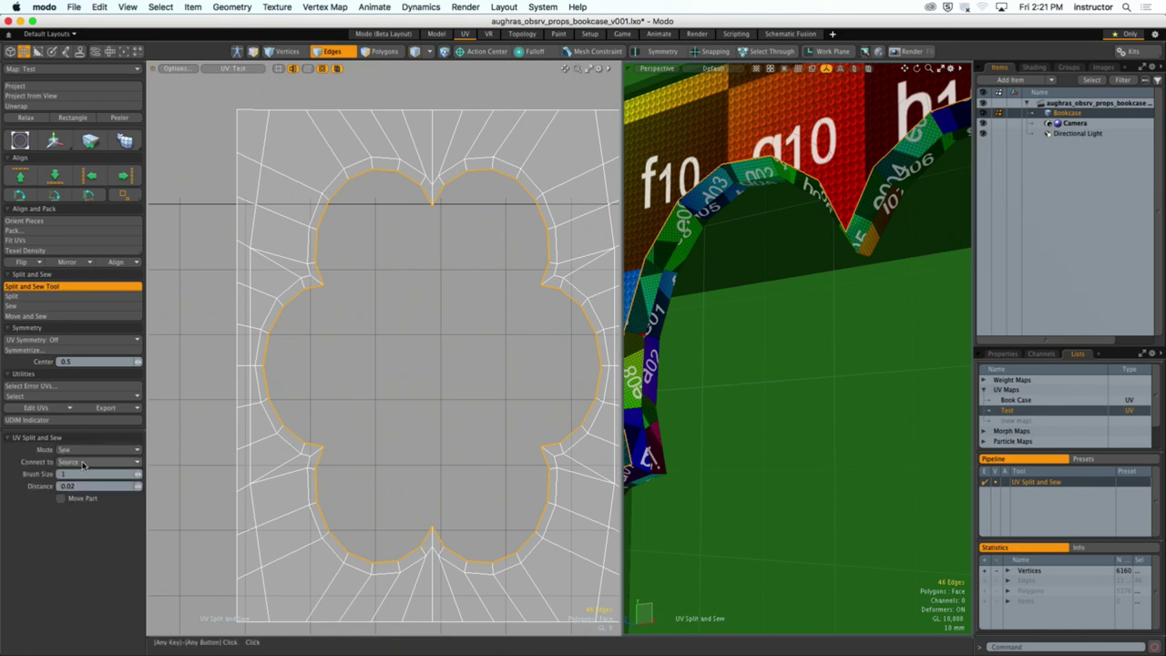
click(91, 449)
click(82, 462)
click(80, 462)
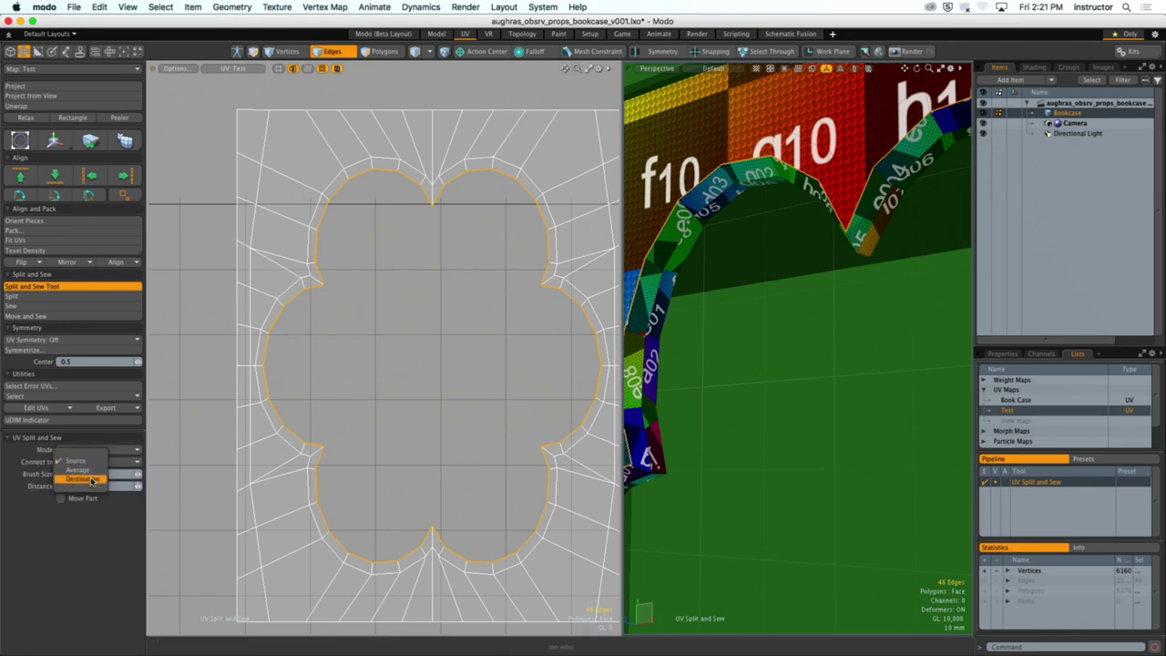
click(80, 480)
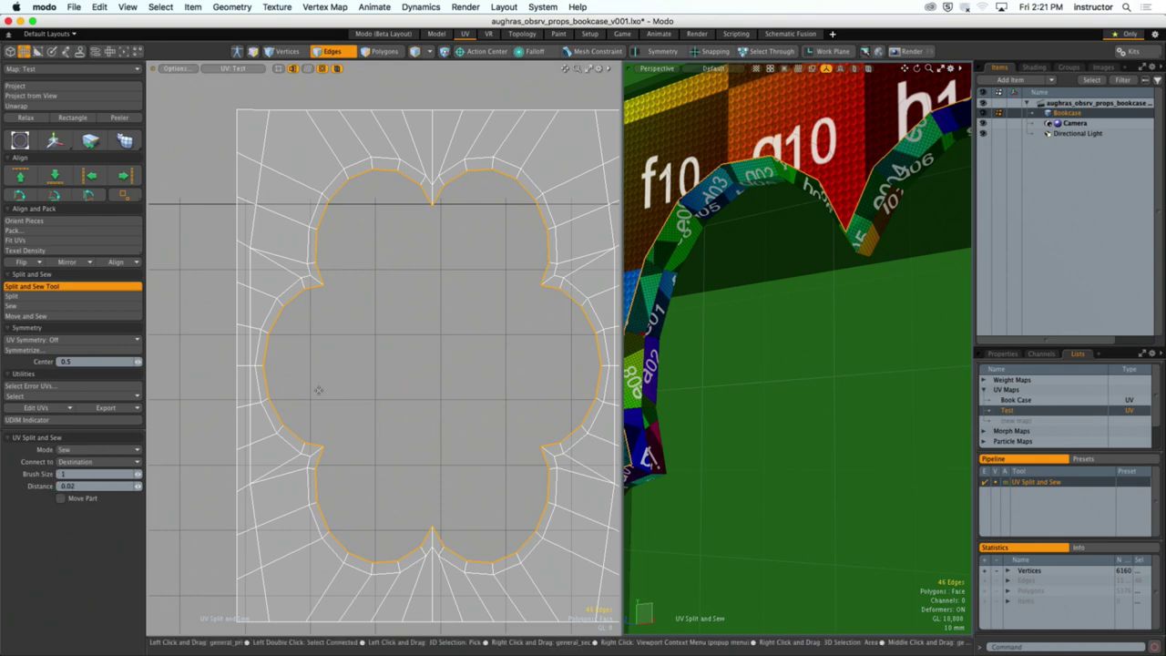
key(q)
click(311, 369)
ctrl+alt+drag(314, 367, 350, 387)
key(super+z)
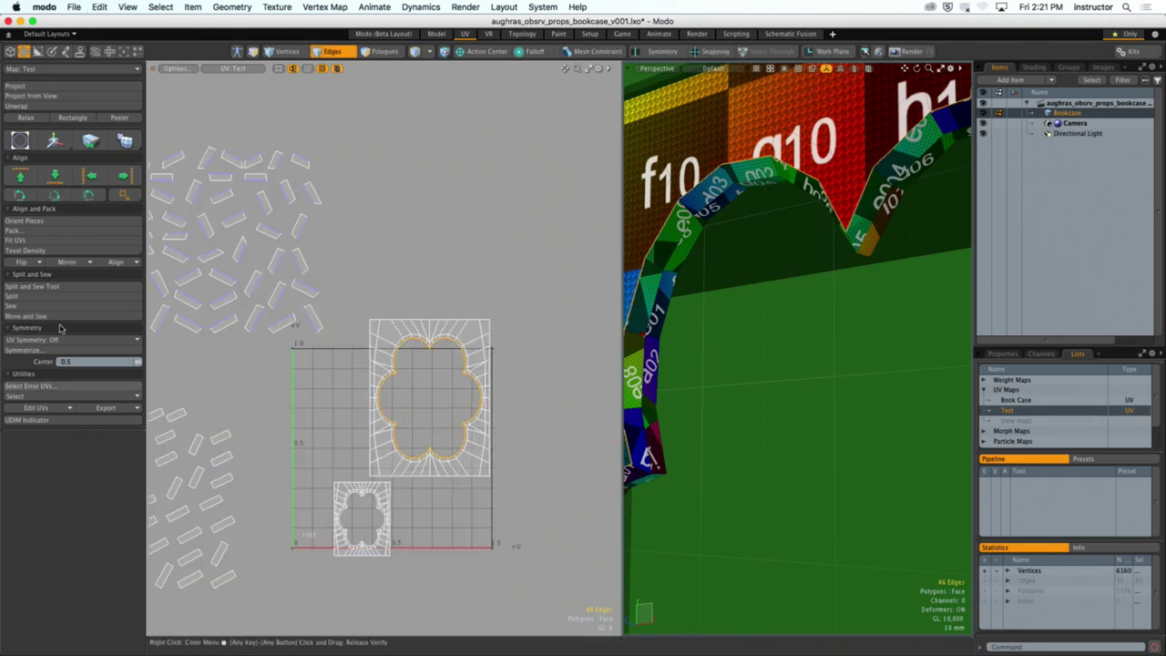
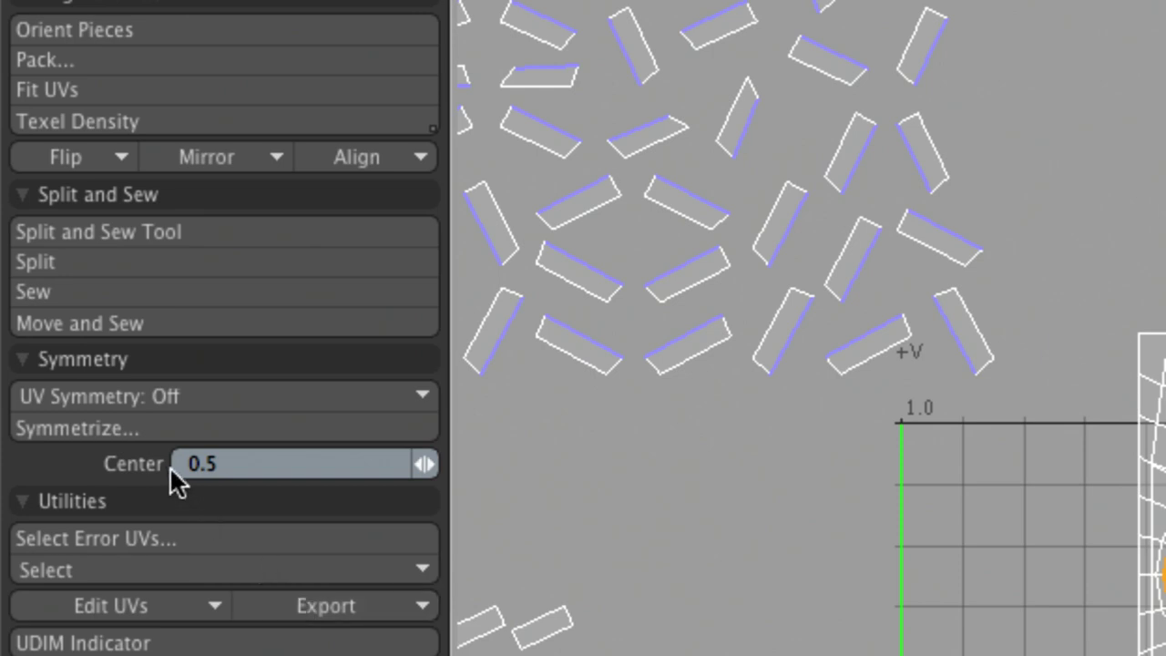
Step: Examine the Selected, Unselected and options variants of the Sew and Move and Sew commands for the selected inner loop
key(shift)
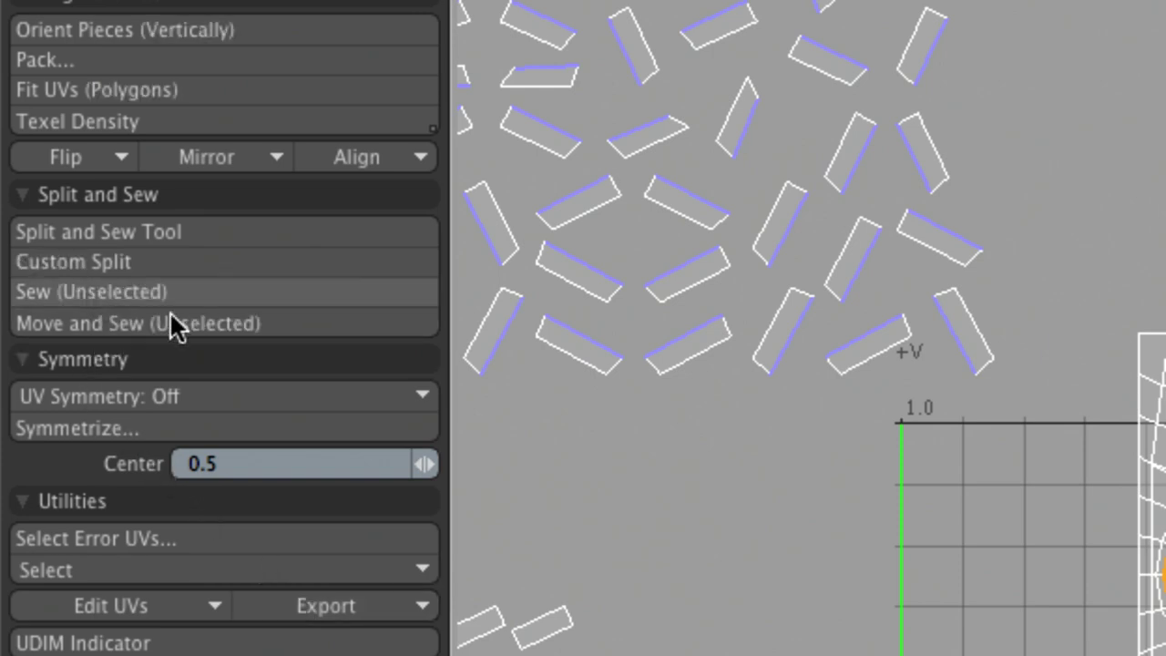
key(ctrl)
key(shift)
key(ctrl)
key(ctrl)
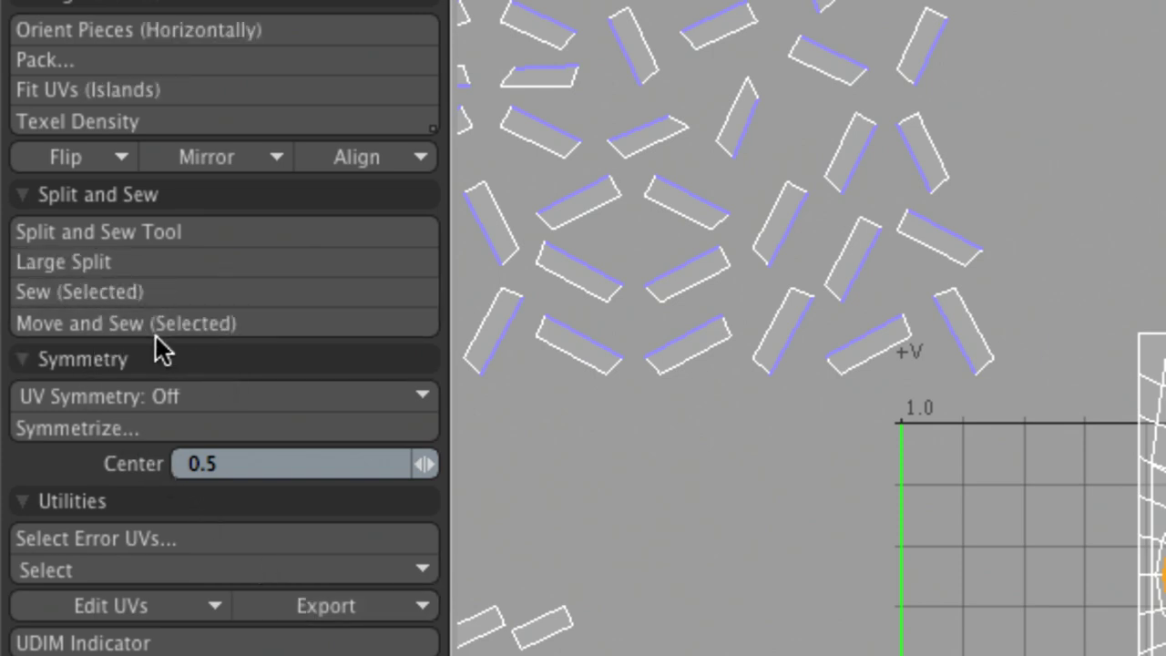
key(ctrl)
key(shift)
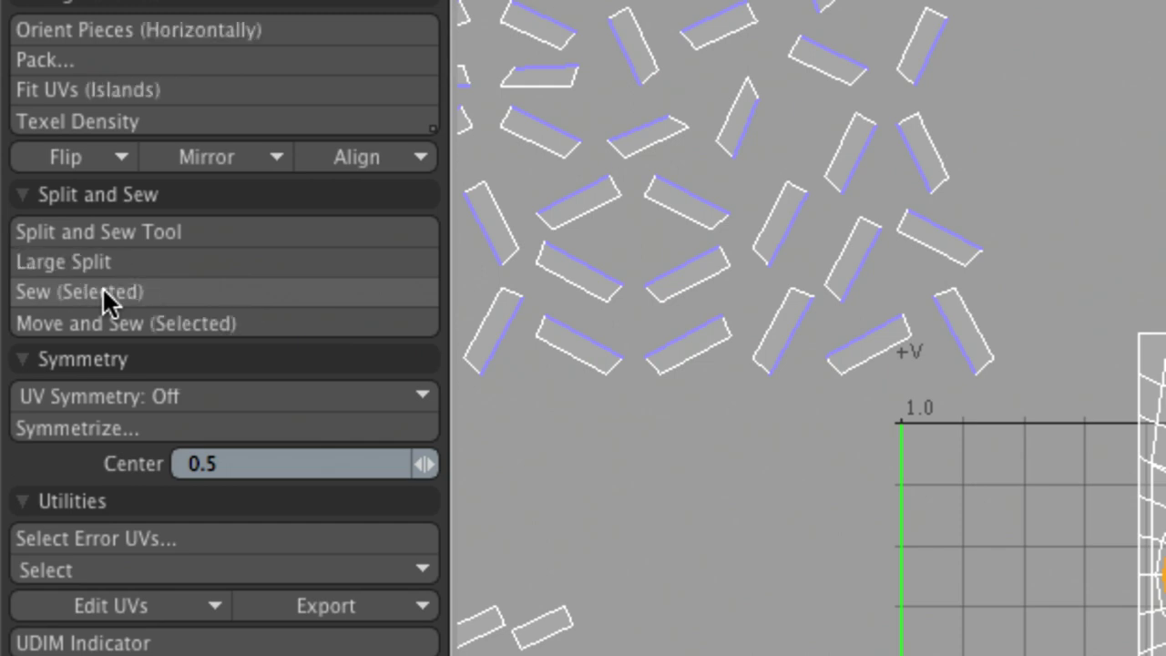
key(shift)
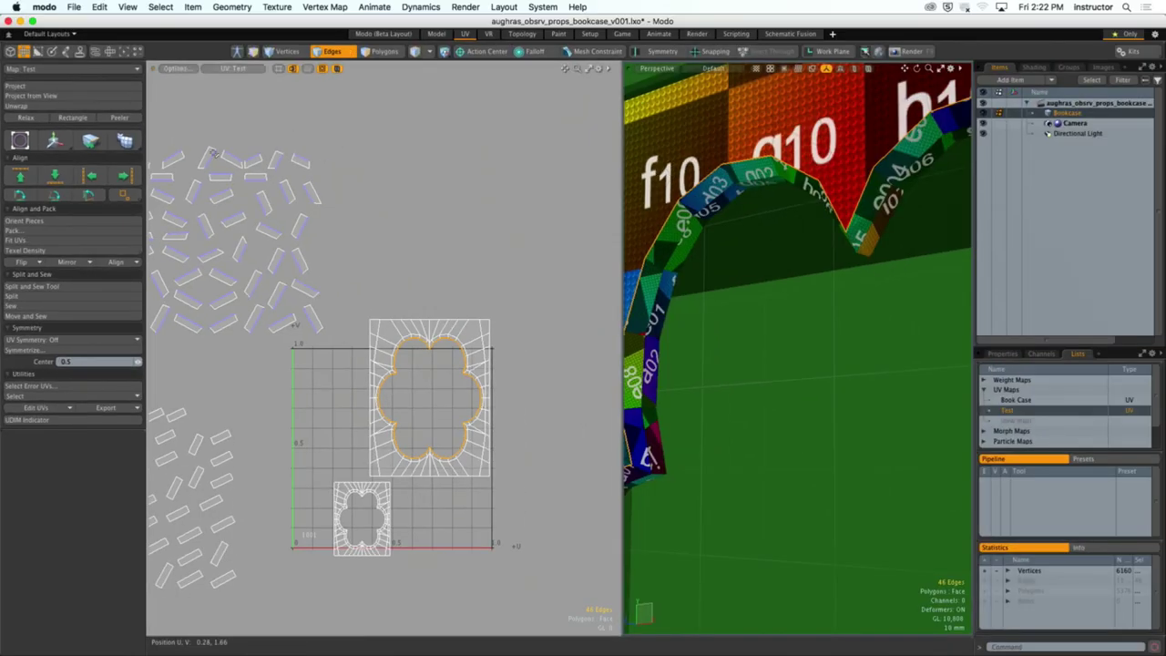
key(ctrl)
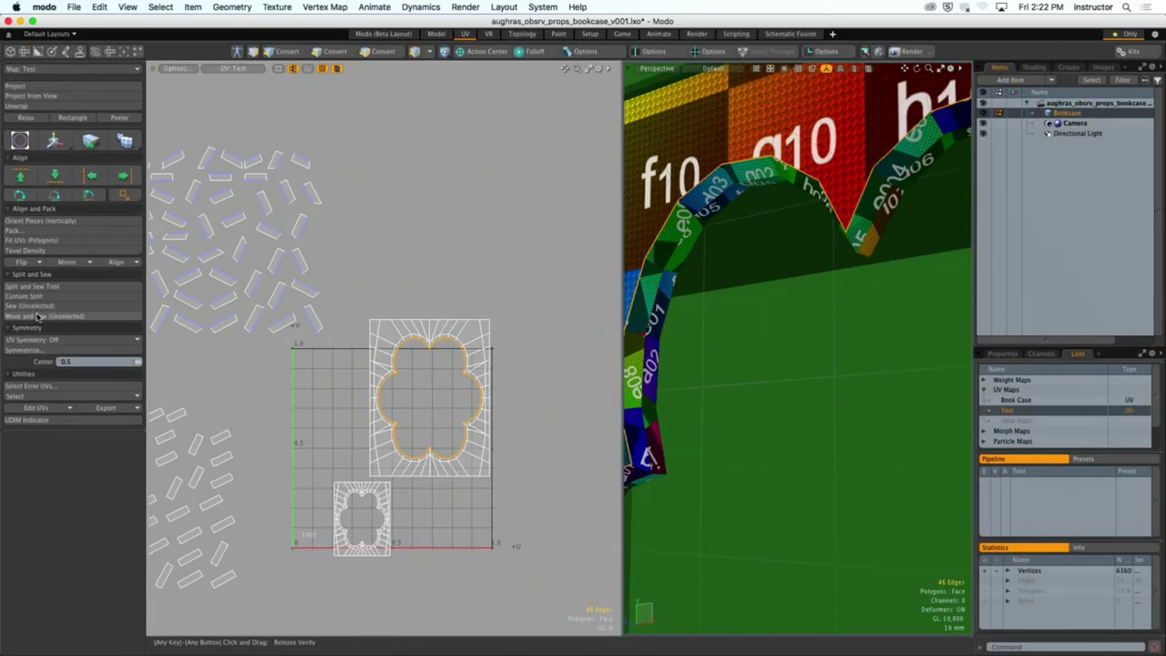
key(ctrl)
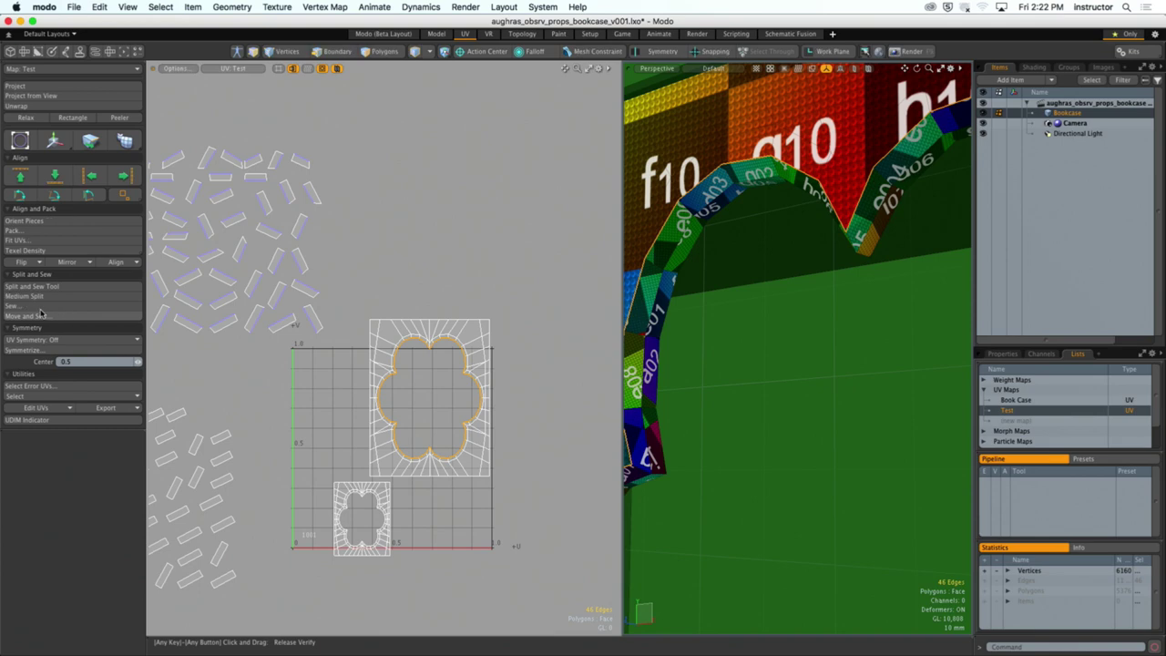
Step: Try sewing the front face's selected inner loop with Sew (Selected) and with Sew (Unselected), undoing each attempt
shift+click(54, 307)
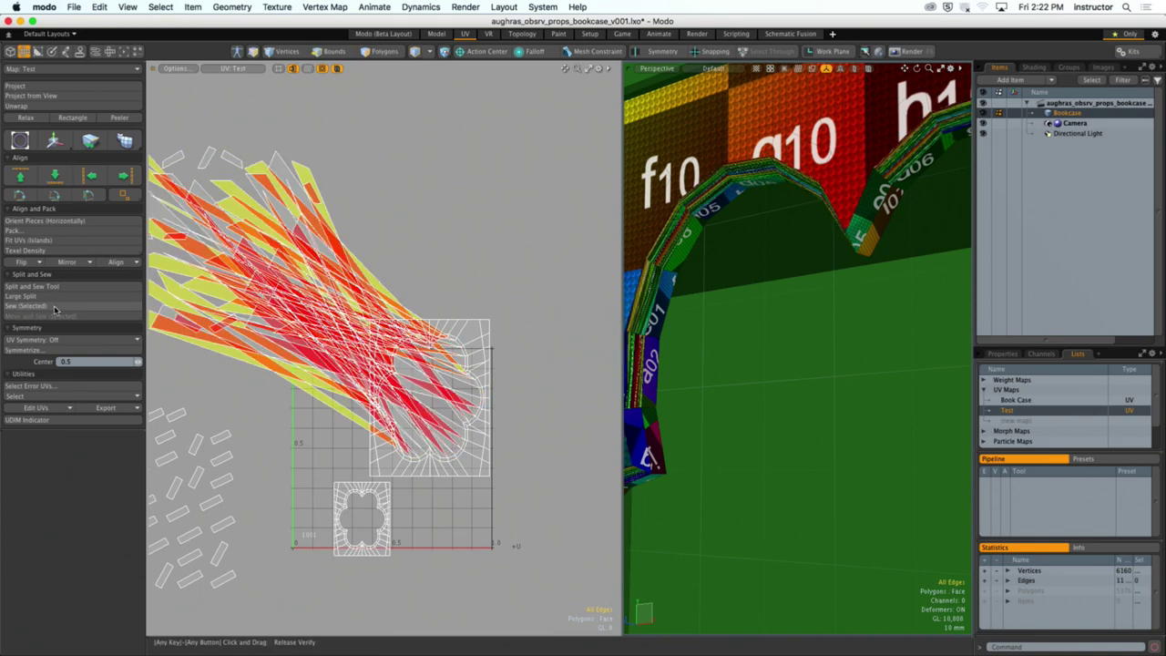
key(ctrl+z)
ctrl+click(55, 307)
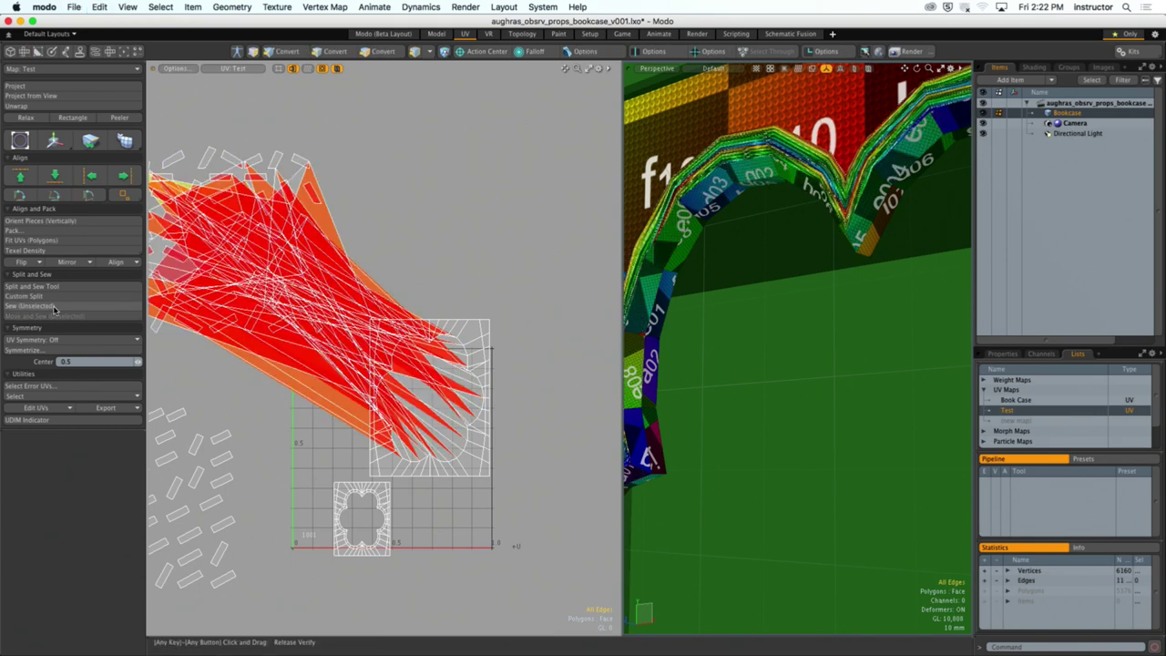
key(ctrl+z)
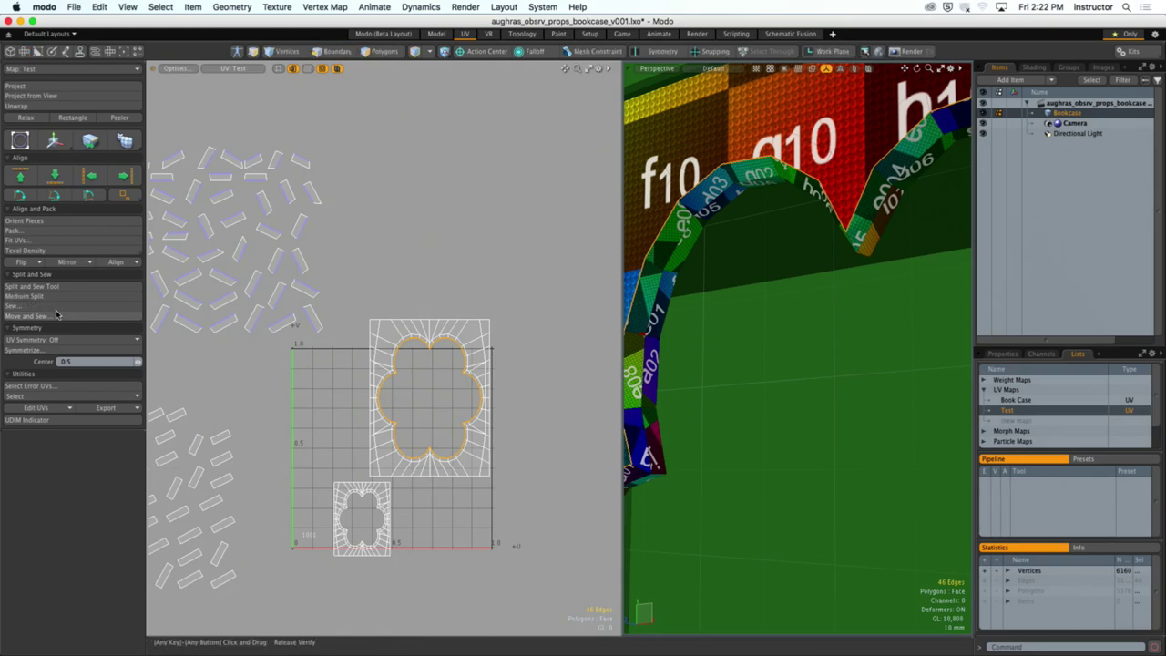
Step: Try the Sew command on the inner loop with Connect To set to Center of Selected and Move Selected Only enabled
click(55, 307)
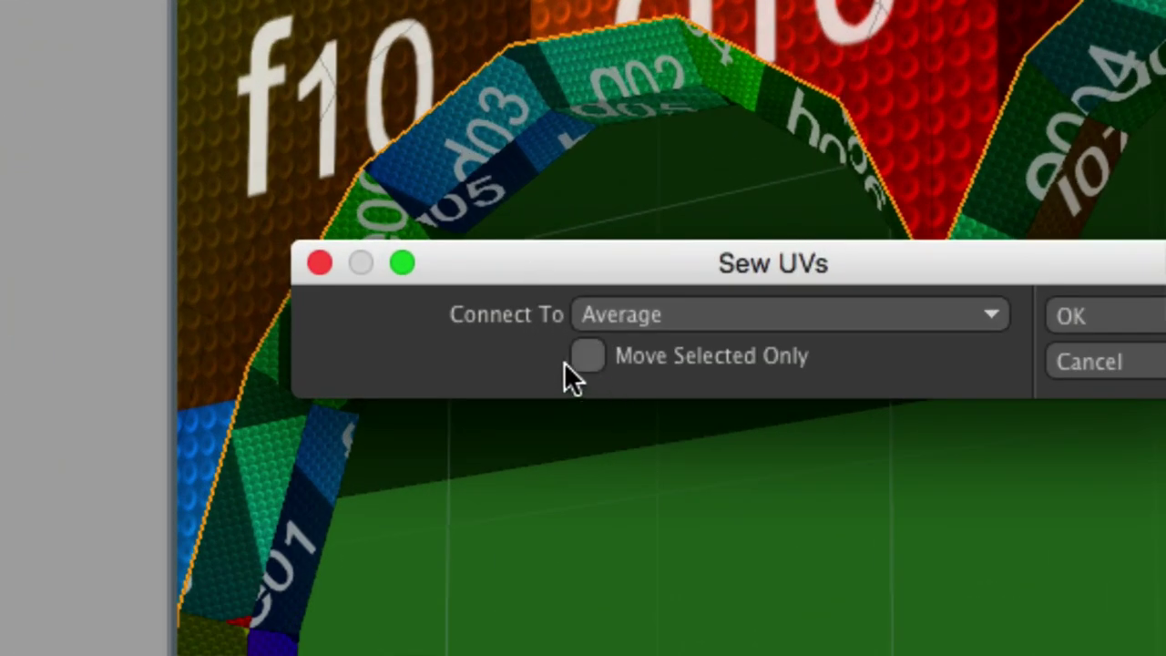
click(655, 356)
click(688, 314)
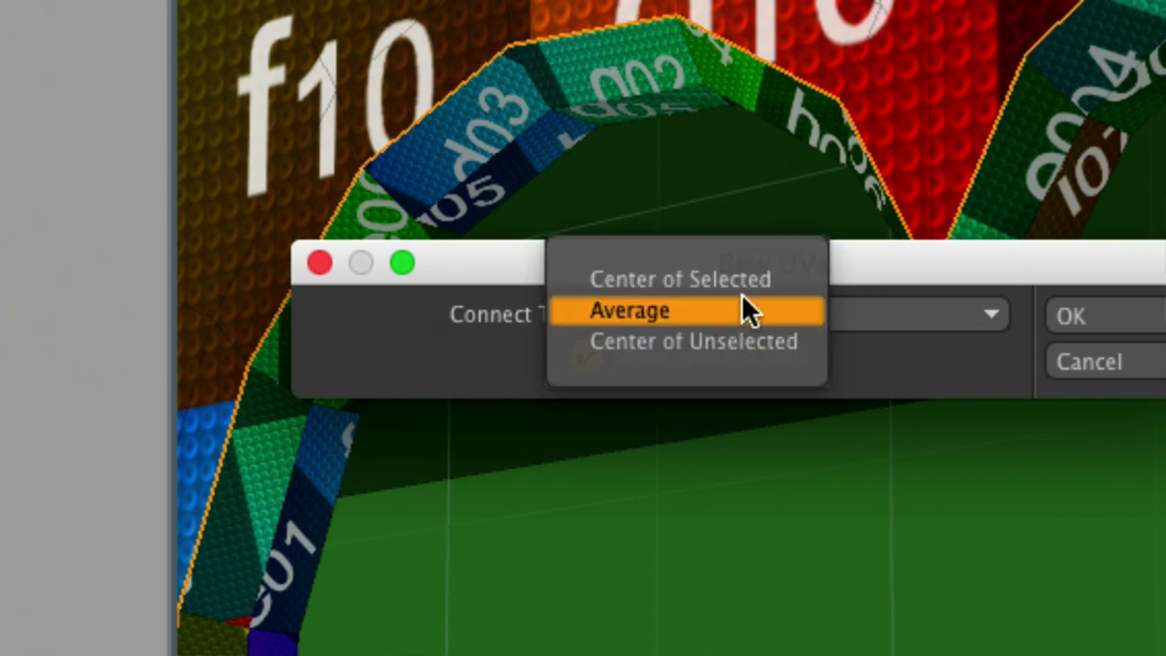
click(742, 281)
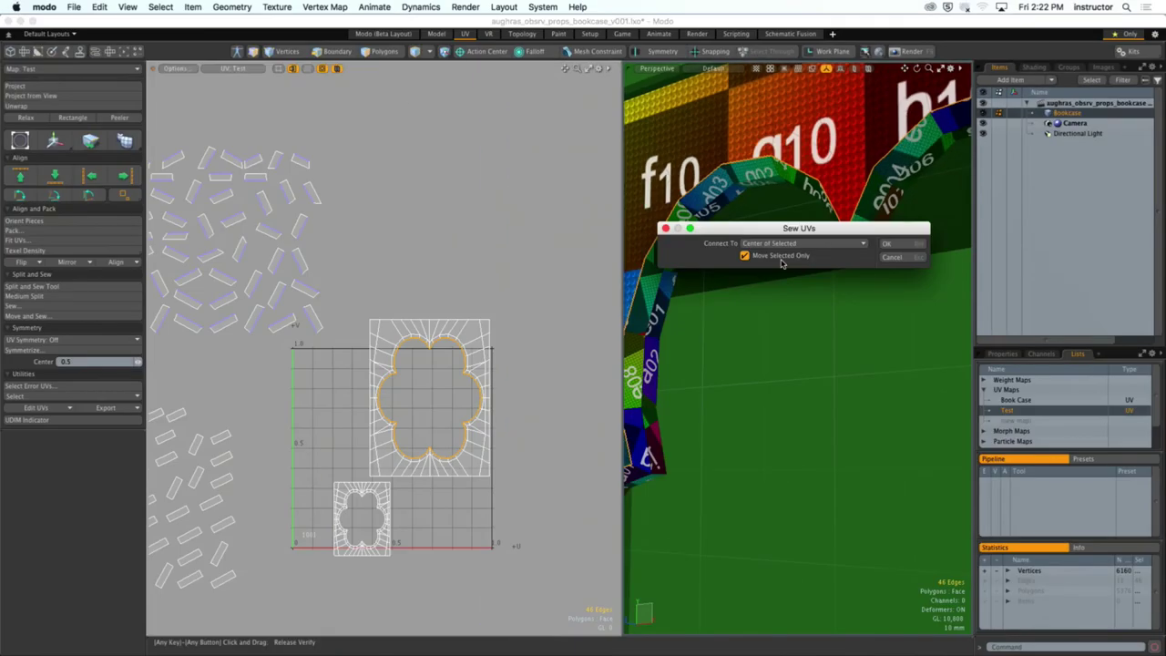
key(2)
click(894, 247)
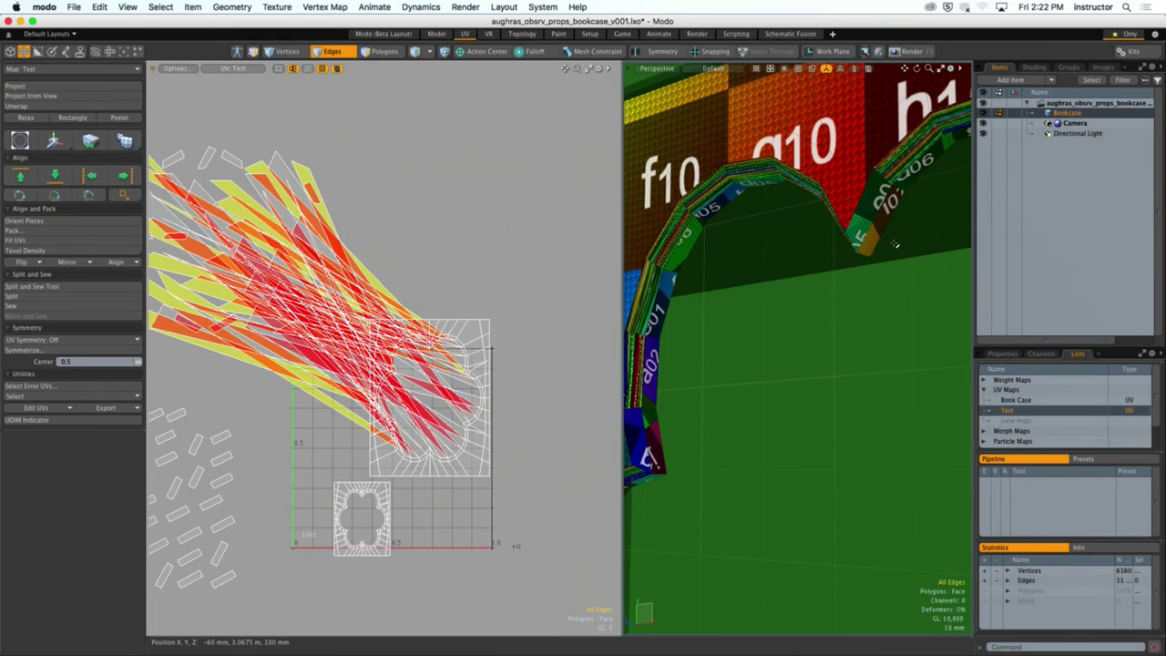
Step: Select a single edge on the front face's upper inner loop and locate its matching rim piece in the UV layout
scroll(537, 374, up, 5)
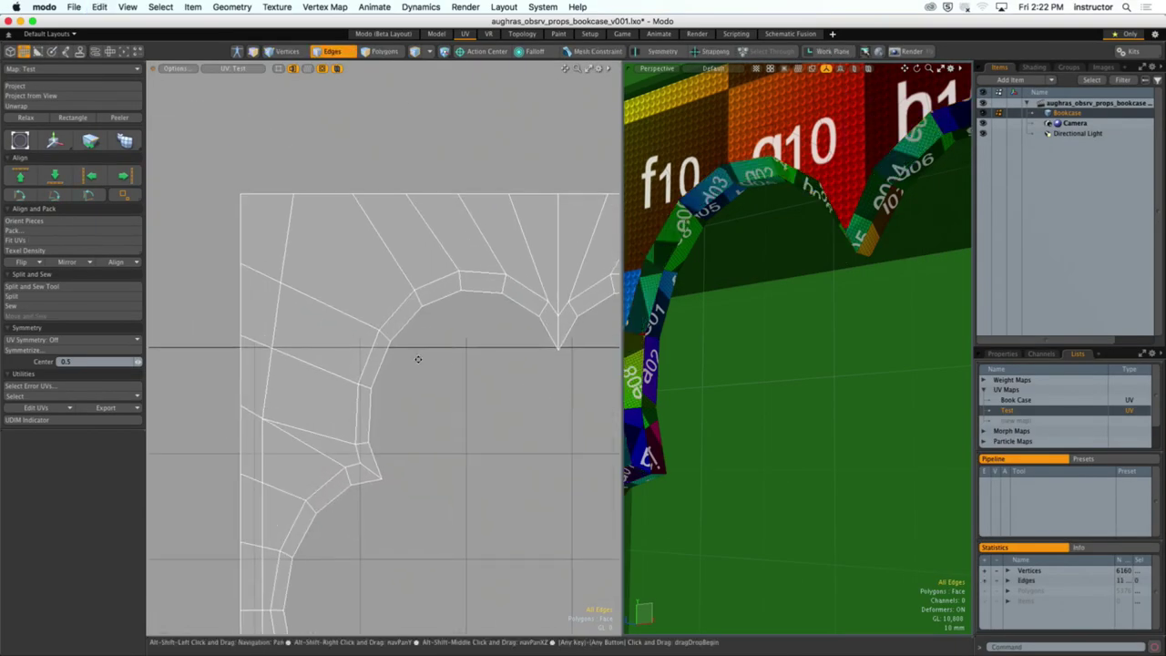
click(401, 323)
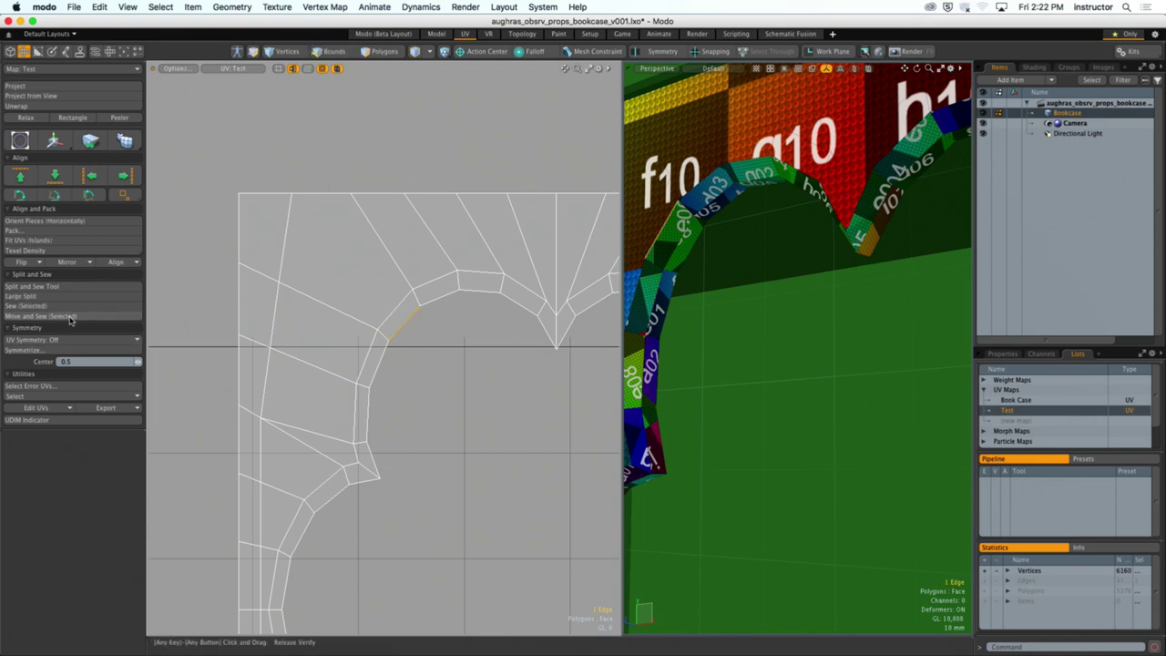
key(2)
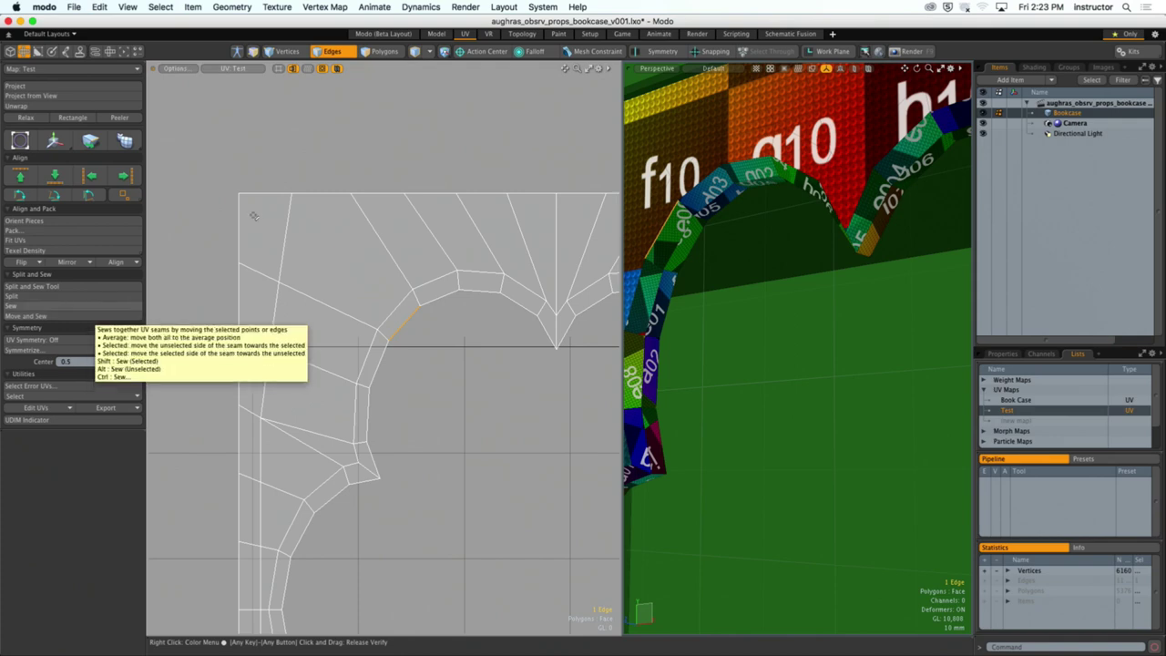
ctrl+alt+drag(370, 243, 286, 246)
alt+shift+drag(287, 246, 423, 311)
scroll(422, 311, down, 3)
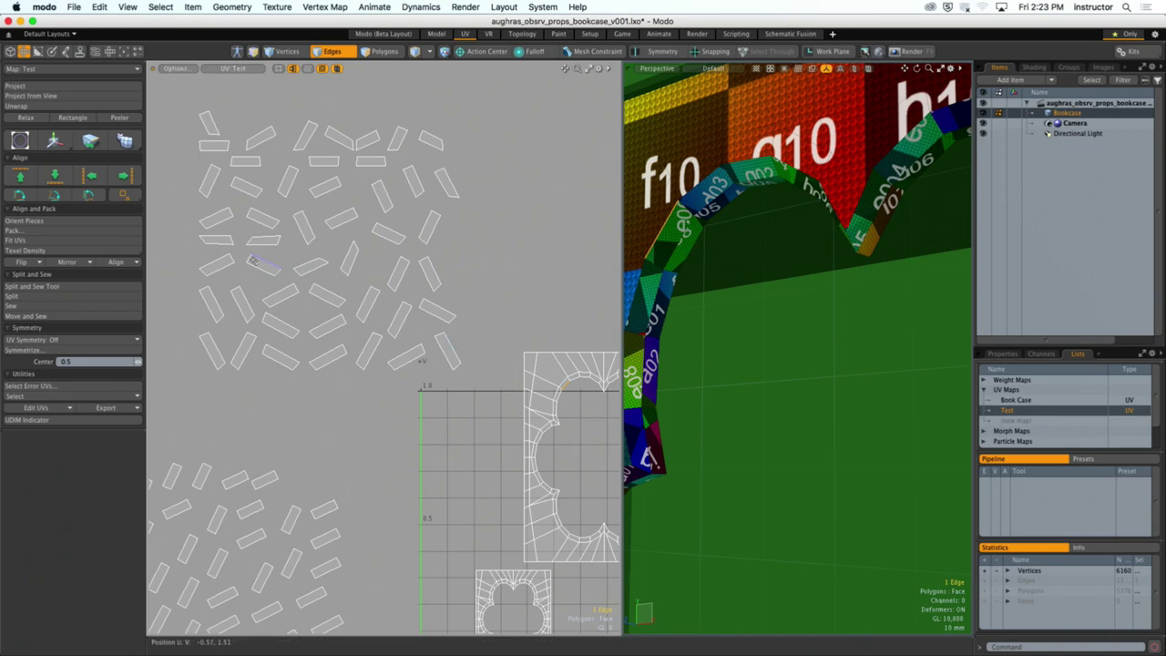
scroll(557, 402, up, 6)
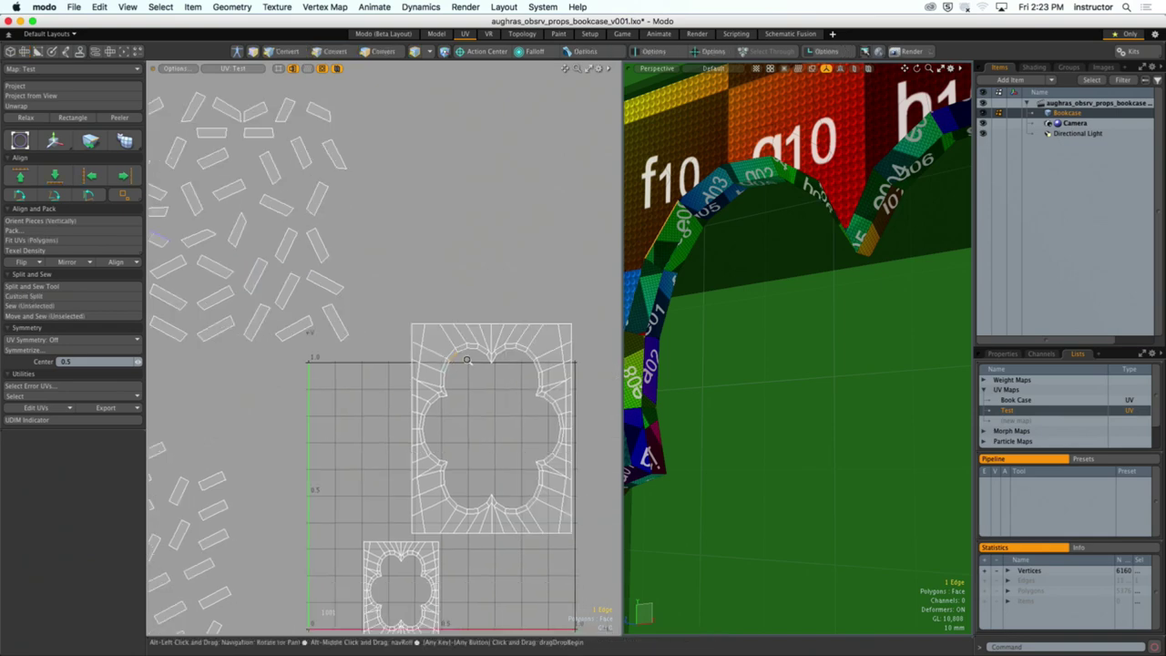
Step: Attach the matching rim piece to the single selected edge, trying Move and Sew (Unselected) and Move and Sew (Selected)
alt+click(65, 318)
key(super+z)
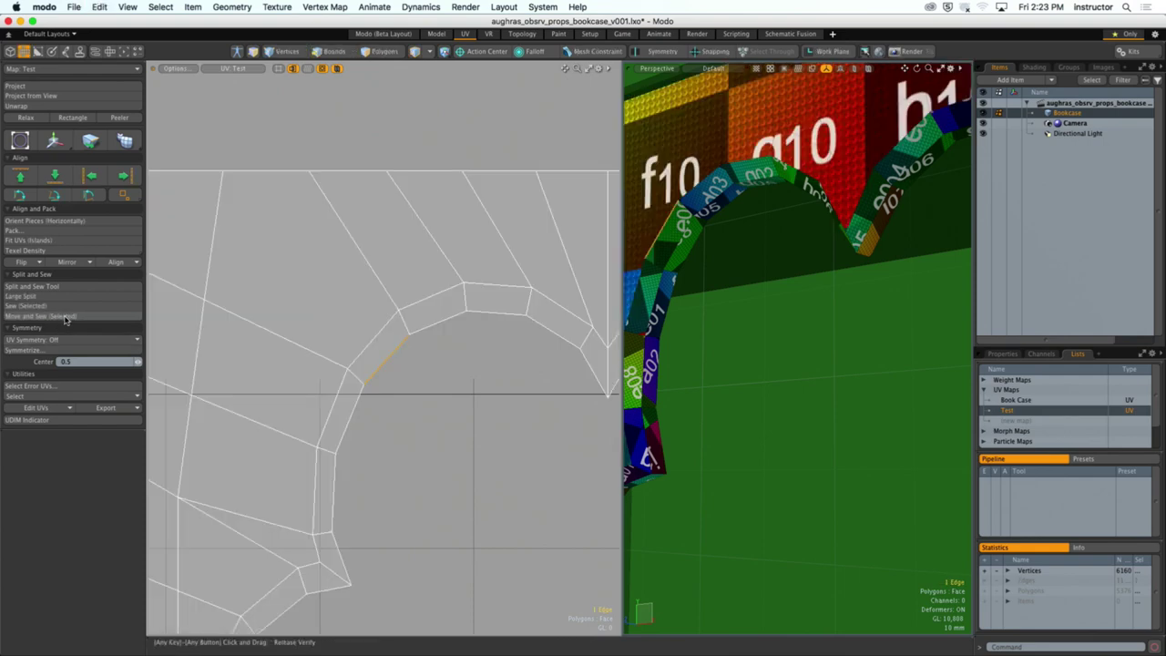
click(64, 319)
key(2)
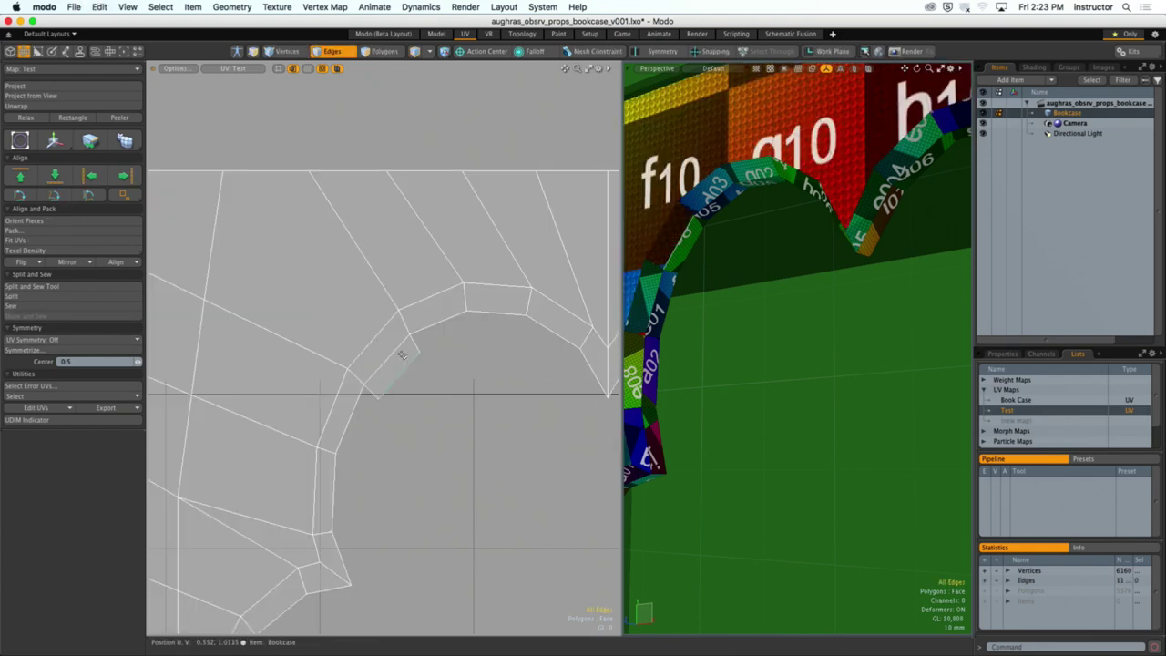
Step: Try Move and Sew on the whole inner loop including the attached piece's border, and undo it
double_click(427, 332)
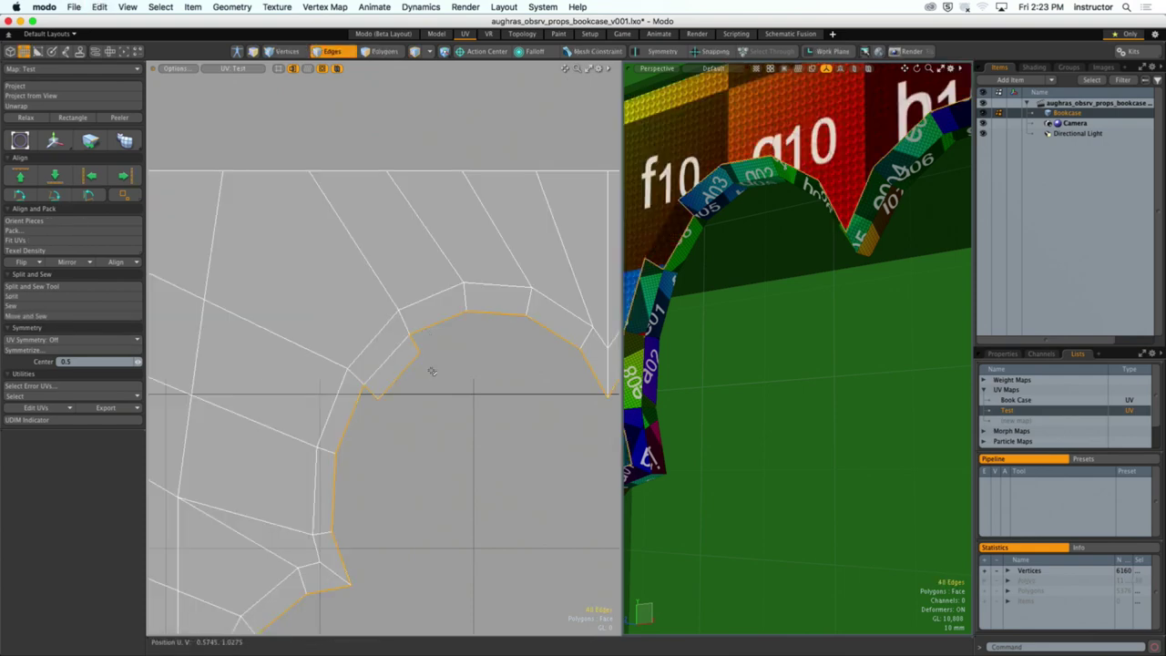
shift+click(70, 319)
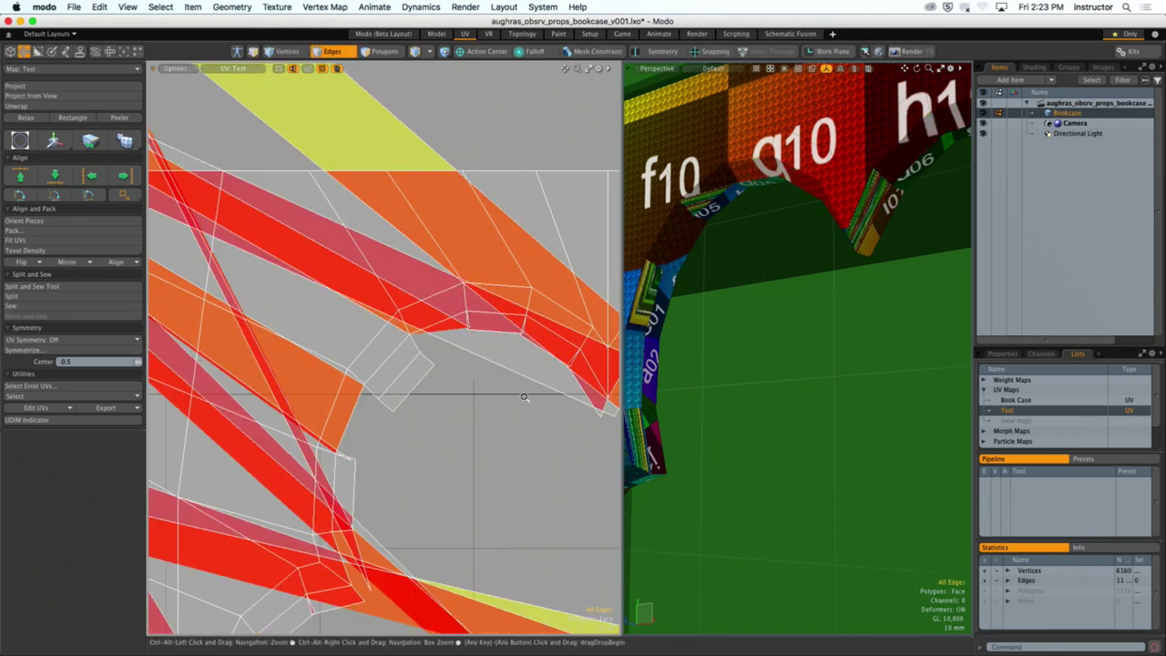
ctrl+alt+drag(524, 396, 494, 379)
key(super+z)
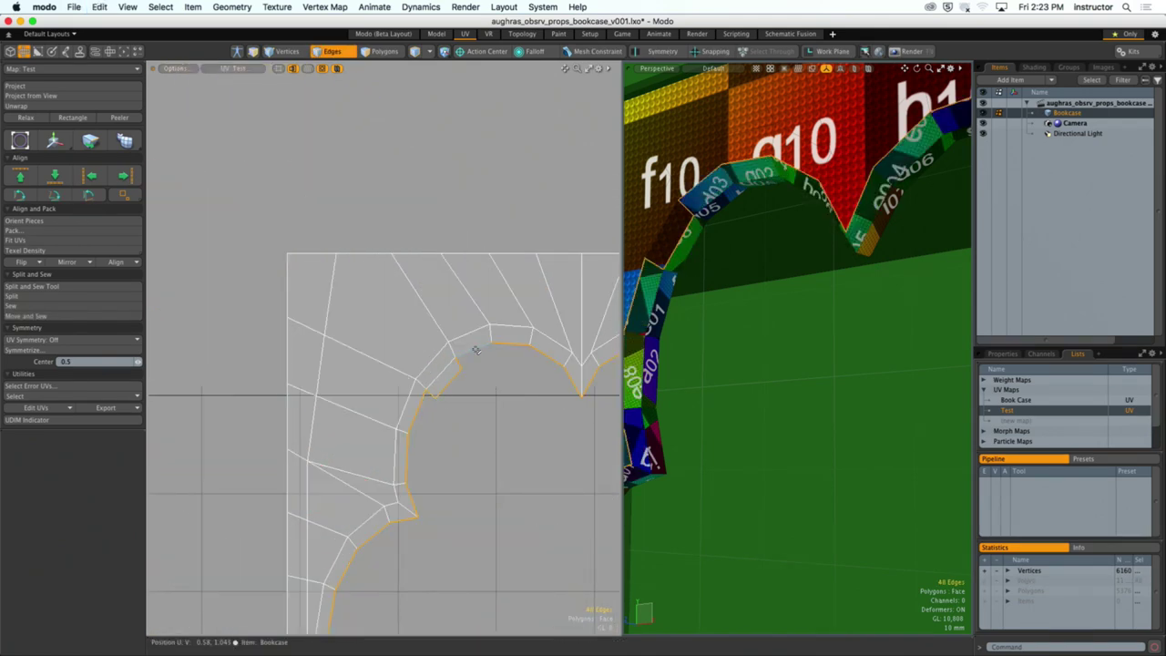
Step: Undo the latest edge selections and the single-edge Move and Sew
click(509, 346)
scroll(429, 351, down, 1)
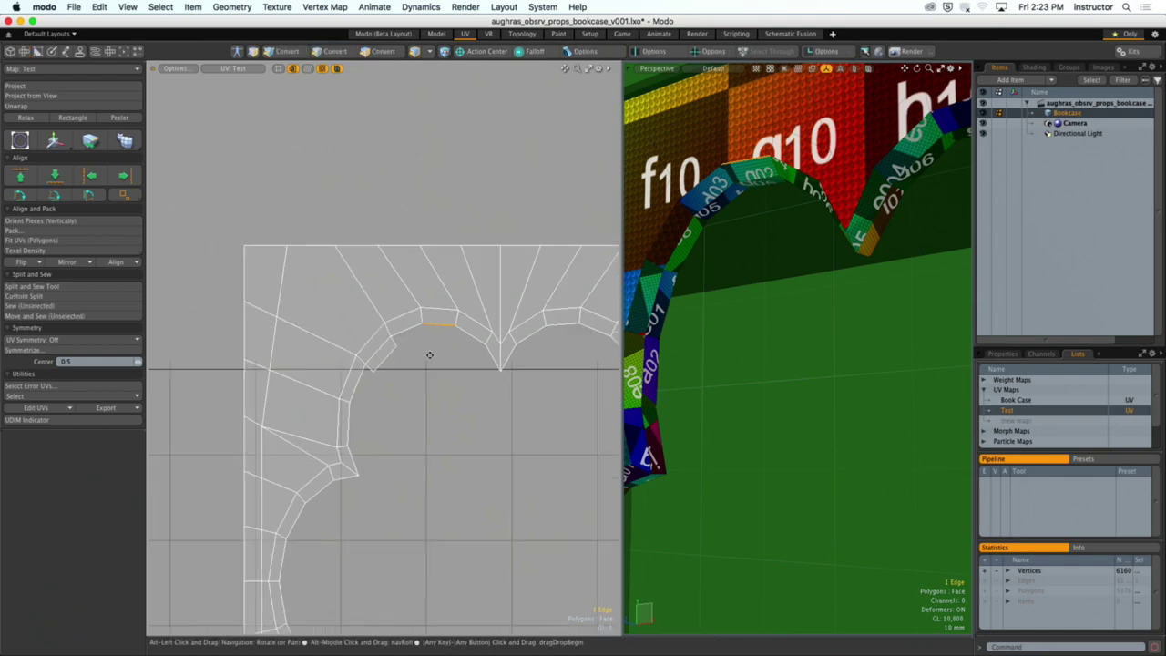
key(super+z)
key(super+z)
key(super+z)
key(super+z)
key(super+z)
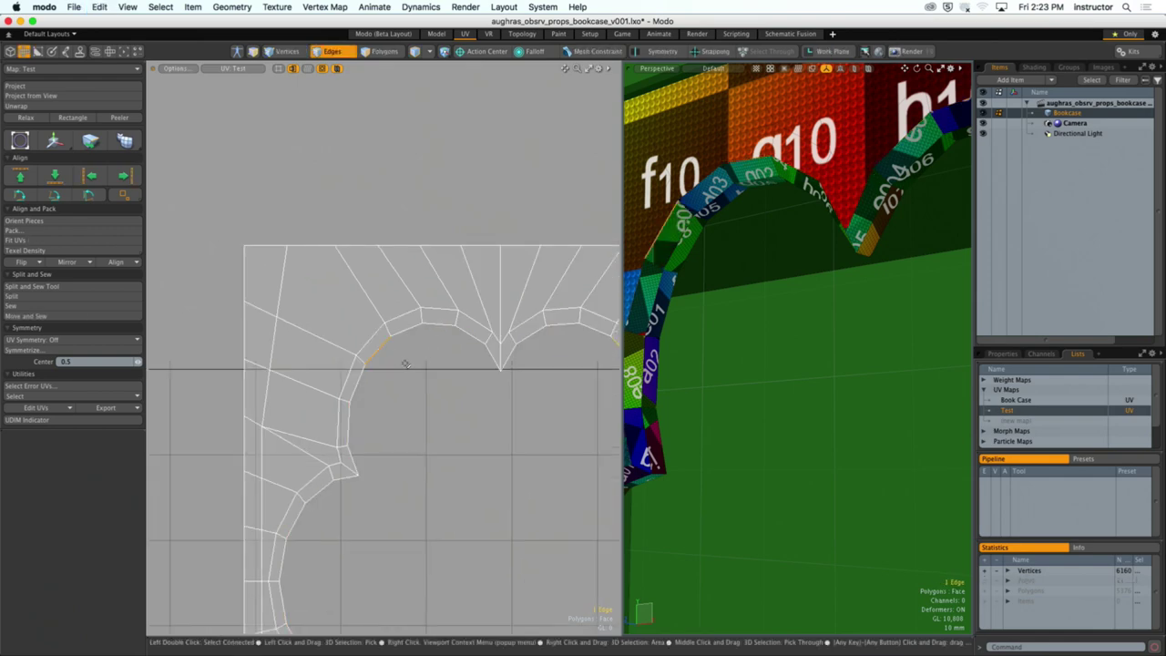
Step: Select the front face's complete inner loop and attach the rim pieces to it with Move and Sew (Selected)
double_click(382, 348)
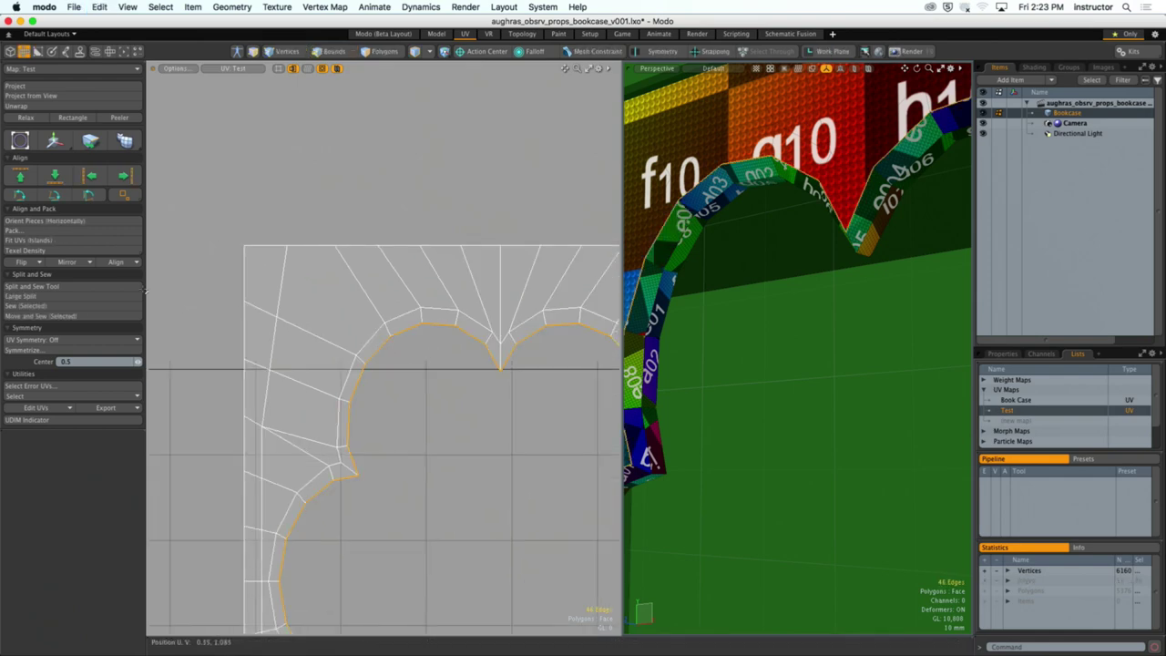
ctrl+click(91, 317)
Step: Select the eight stretched rim polygons and move them off the front-face shell by about 0.275 in U and 0.68 in V
key(3)
scroll(307, 348, down, 4)
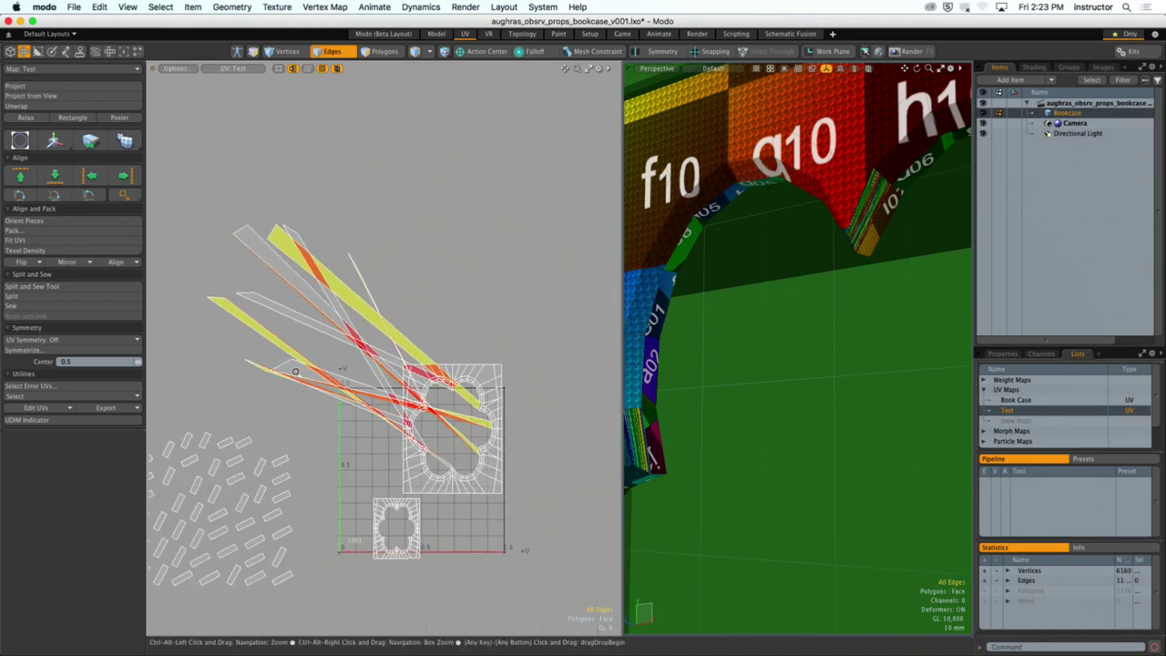
drag(306, 348, 376, 293)
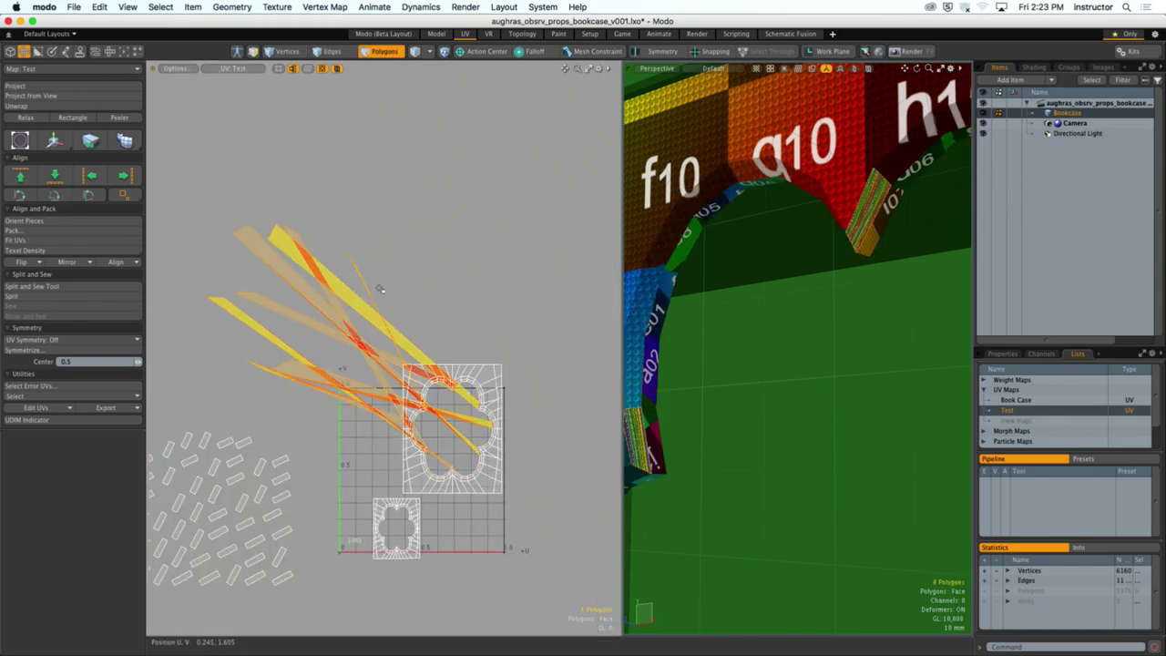
scroll(409, 320, up, 3)
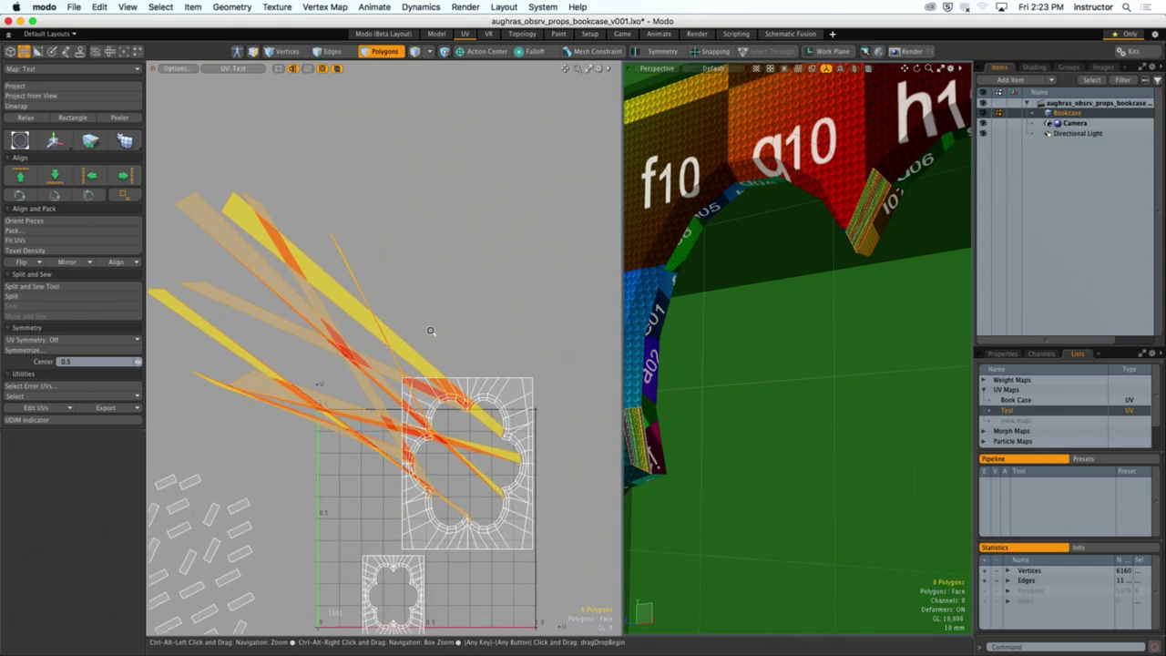
key(w)
drag(427, 328, 489, 178)
ctrl+alt+drag(380, 448, 354, 419)
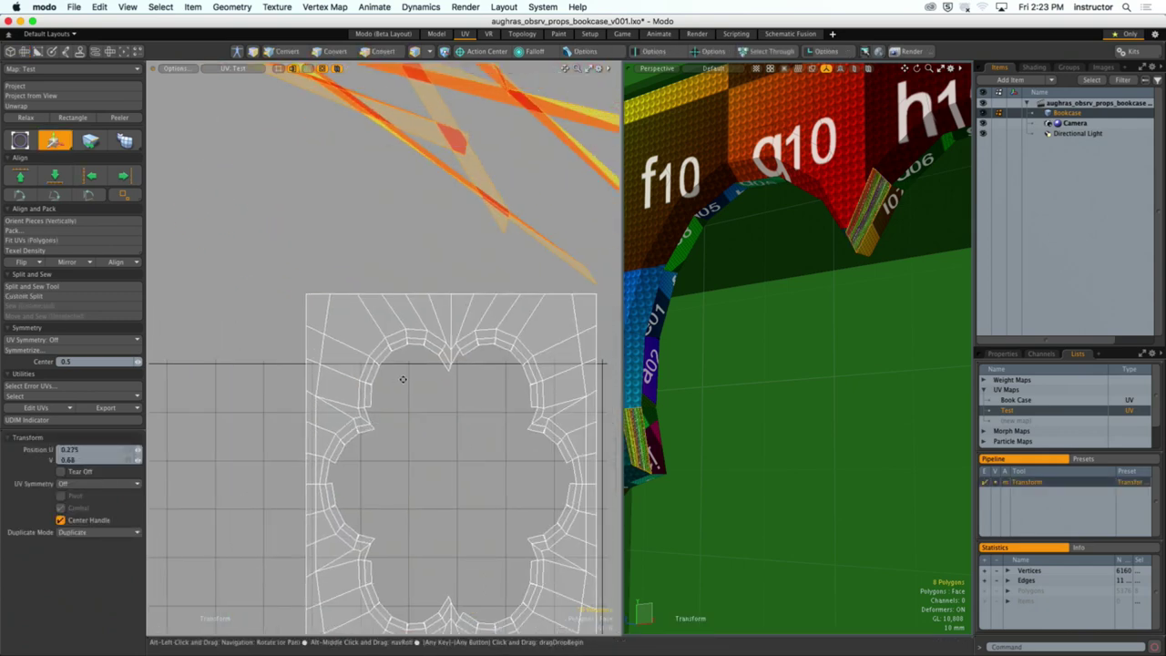
Step: Unwrap the eight selected rim polygons with the Conformal method, reposition them in the UV layout and clear the selection
key(space)
click(51, 107)
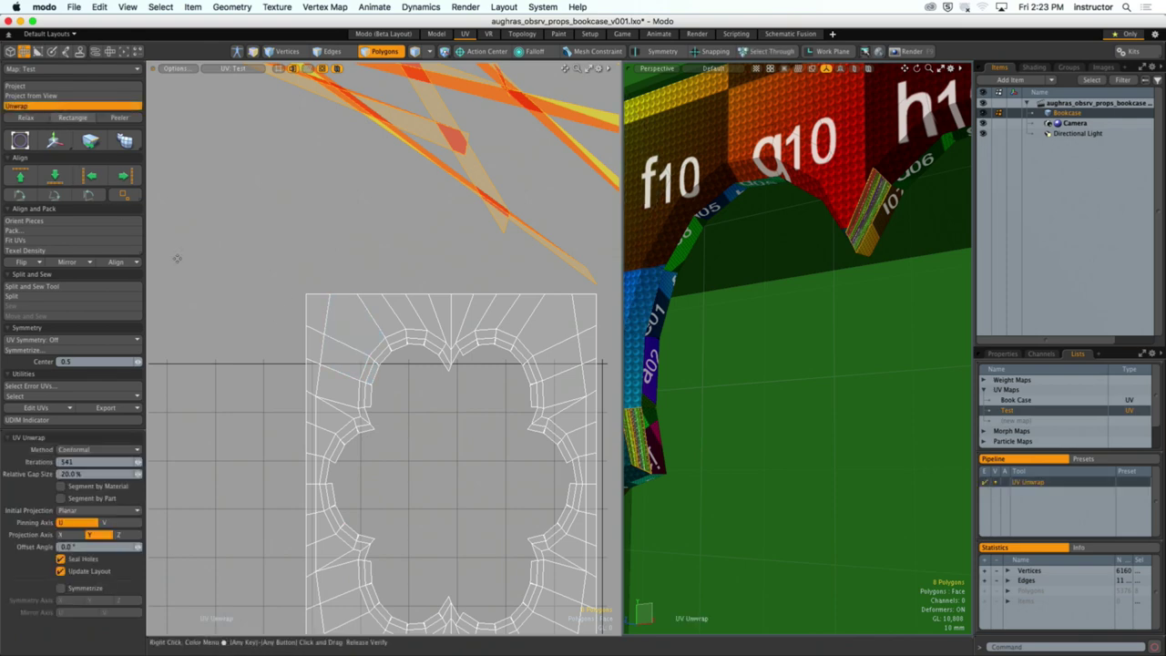
scroll(346, 386, down, 4)
key(w)
drag(416, 436, 372, 221)
key(space)
click(433, 295)
ctrl+alt+drag(428, 339, 401, 501)
alt+shift+drag(401, 501, 360, 381)
Step: Attach the missing rim pieces at the opening's top-centre and upper-right notches to the front-face shell with Move and Sew (Selected)
key(2)
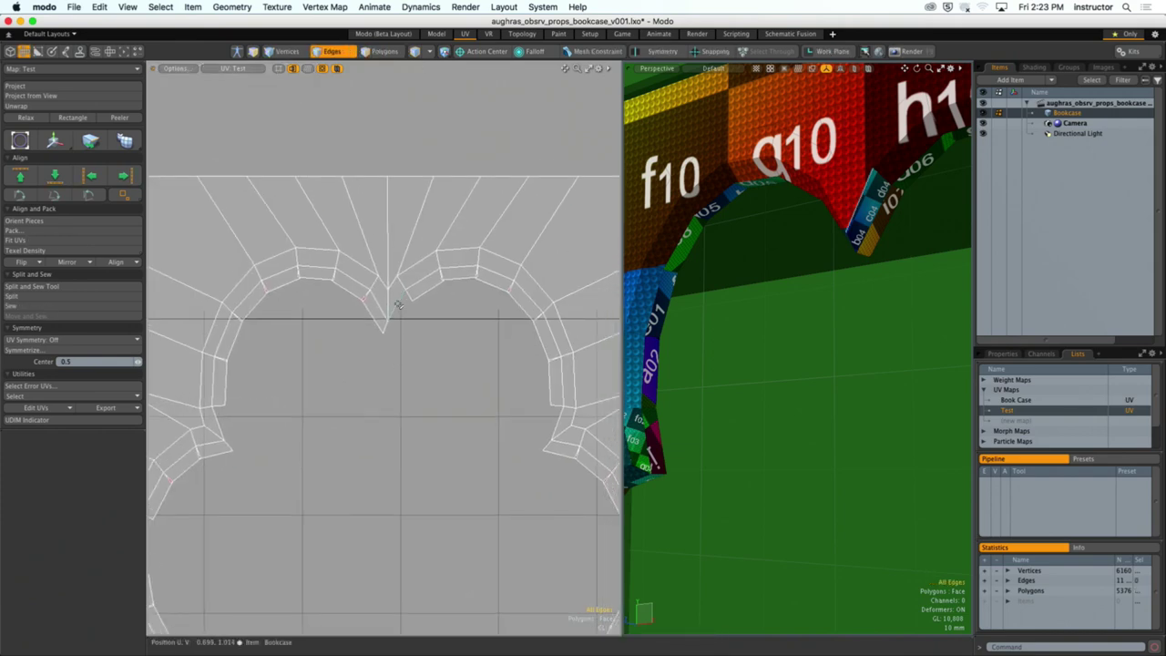
click(110, 318)
alt+shift+drag(432, 374, 382, 344)
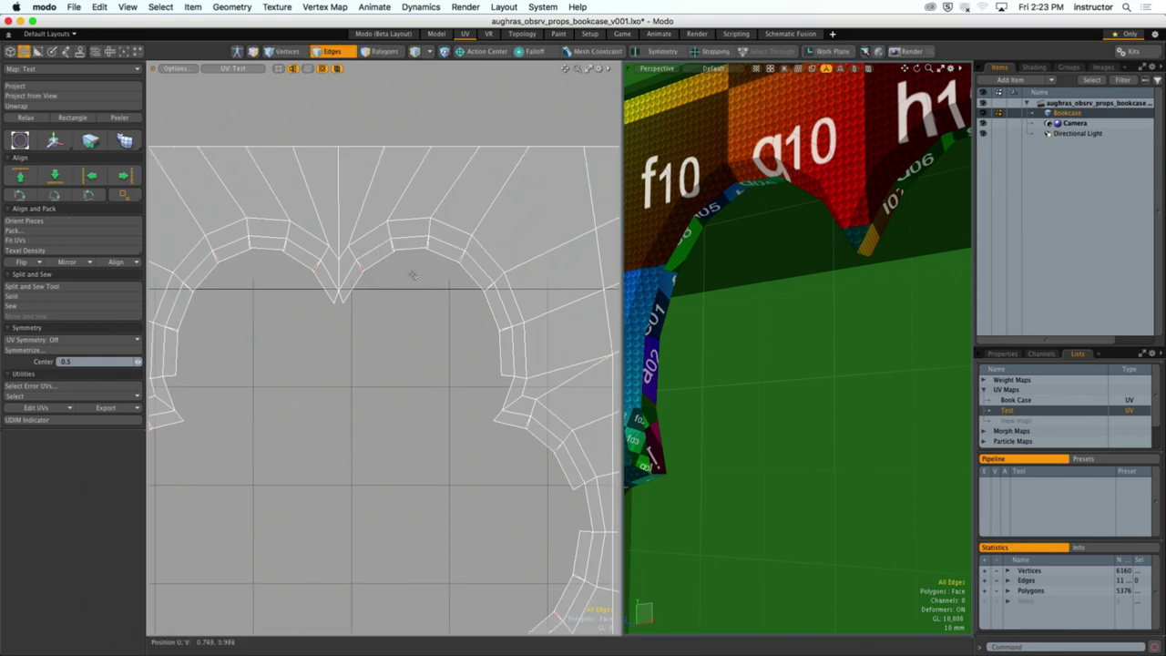
click(107, 319)
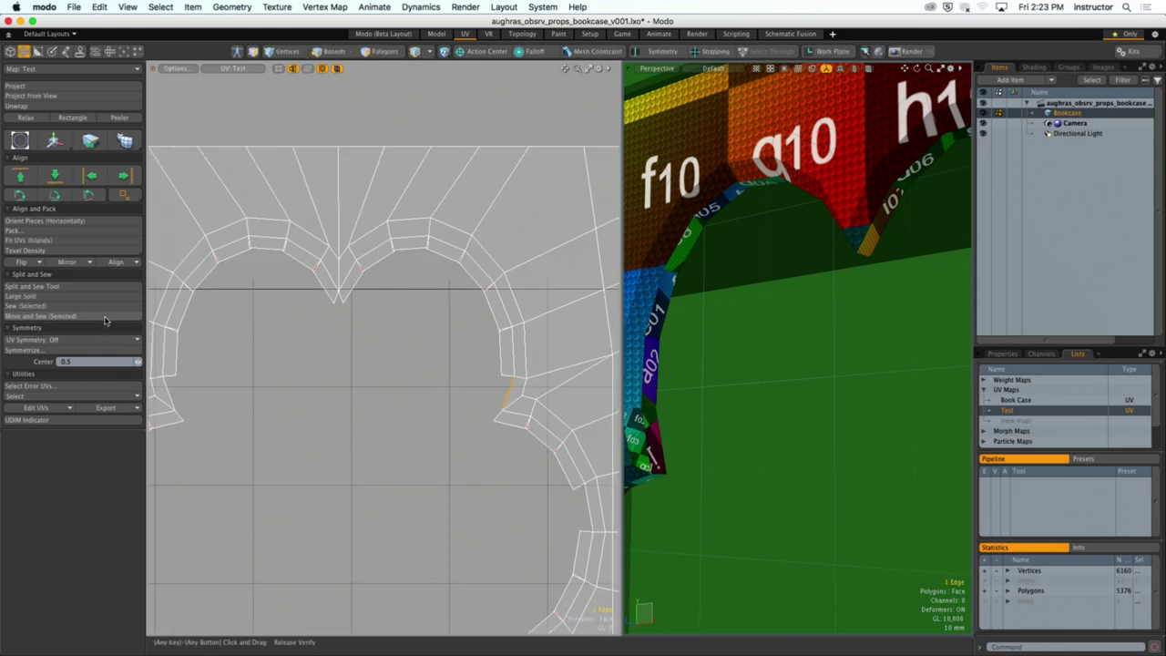
Step: Attach the missing rim pieces on the opening's right lobe and lower-right notch with Move and Sew (Selected)
alt+shift+drag(464, 470, 442, 378)
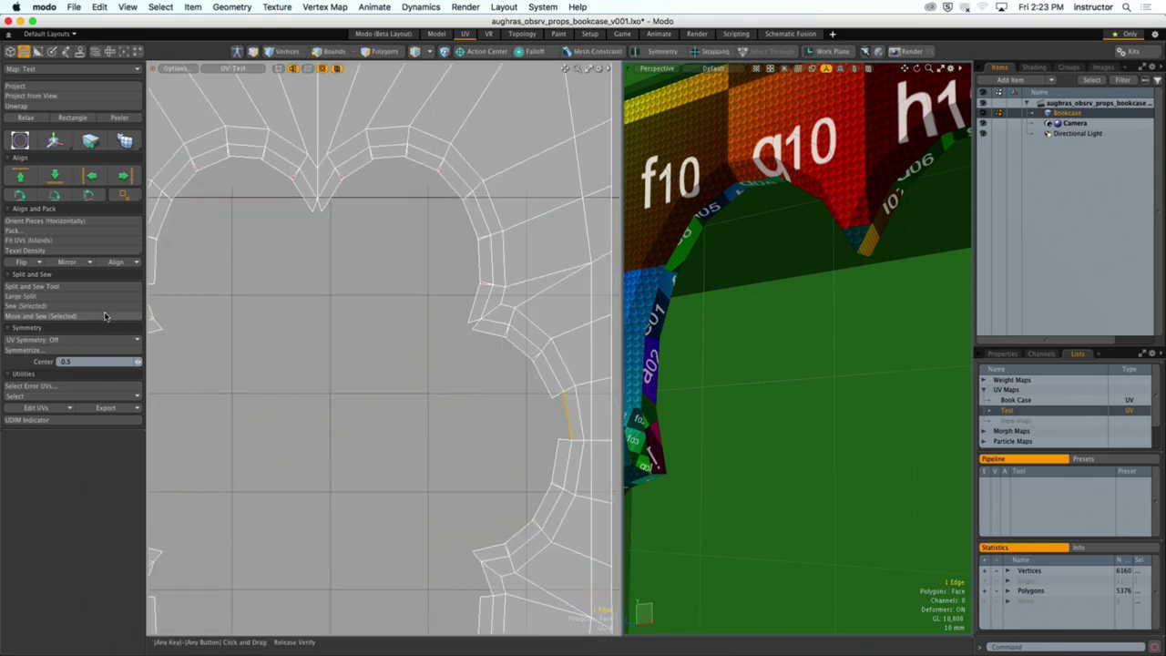
click(409, 474)
scroll(428, 464, down, 5)
click(505, 398)
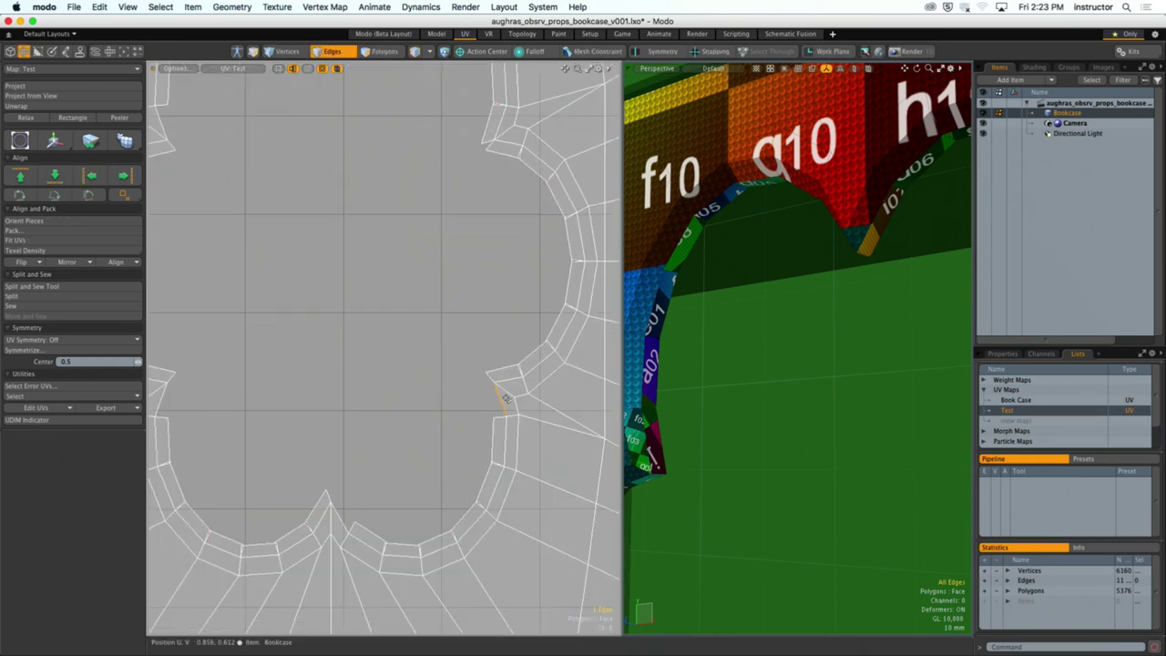
shift+click(95, 318)
click(385, 457)
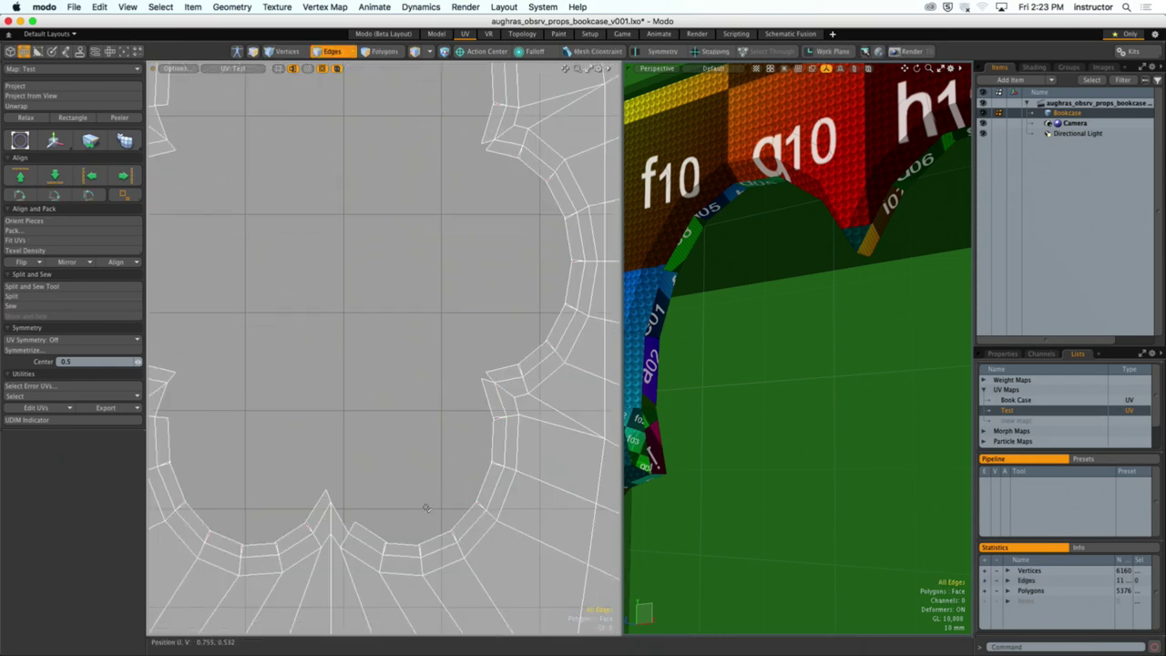
Step: Attach the missing rim pieces at the opening's bottom-centre and lower-left notches with Move and Sew (Selected)
click(340, 515)
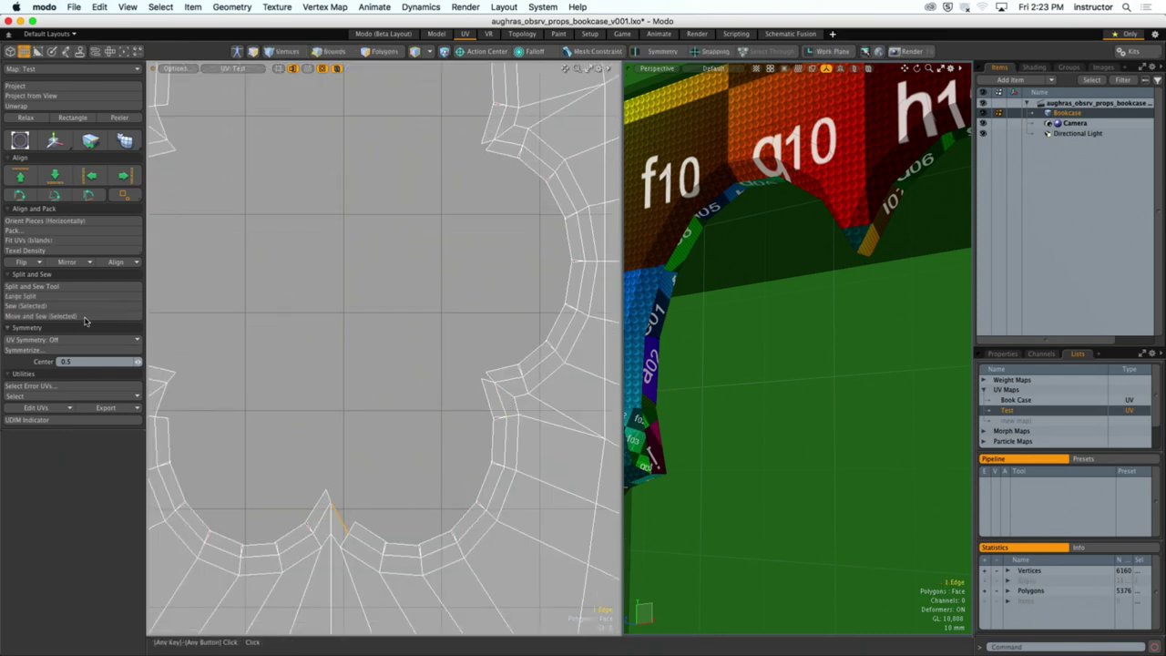
alt+click(86, 318)
click(312, 416)
alt+drag(313, 416, 434, 416)
click(300, 398)
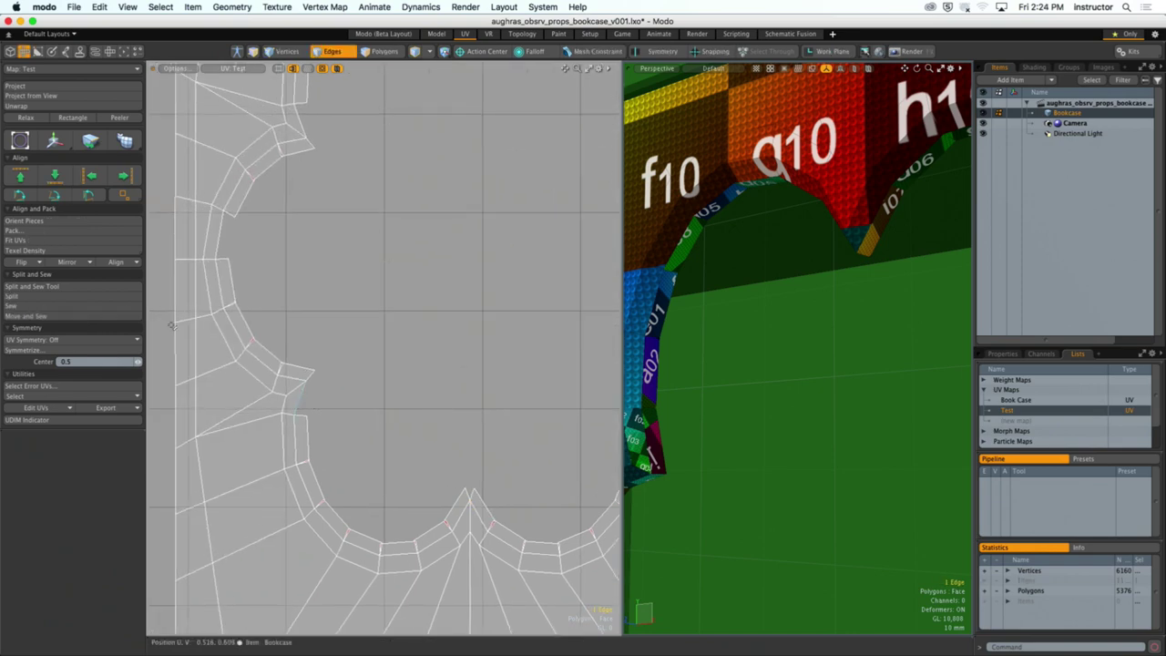
alt+click(90, 319)
Step: Attach the missing rim pieces on the opening's left lobe and upper-left notch with Move and Sew (Selected)
alt+drag(290, 279, 316, 315)
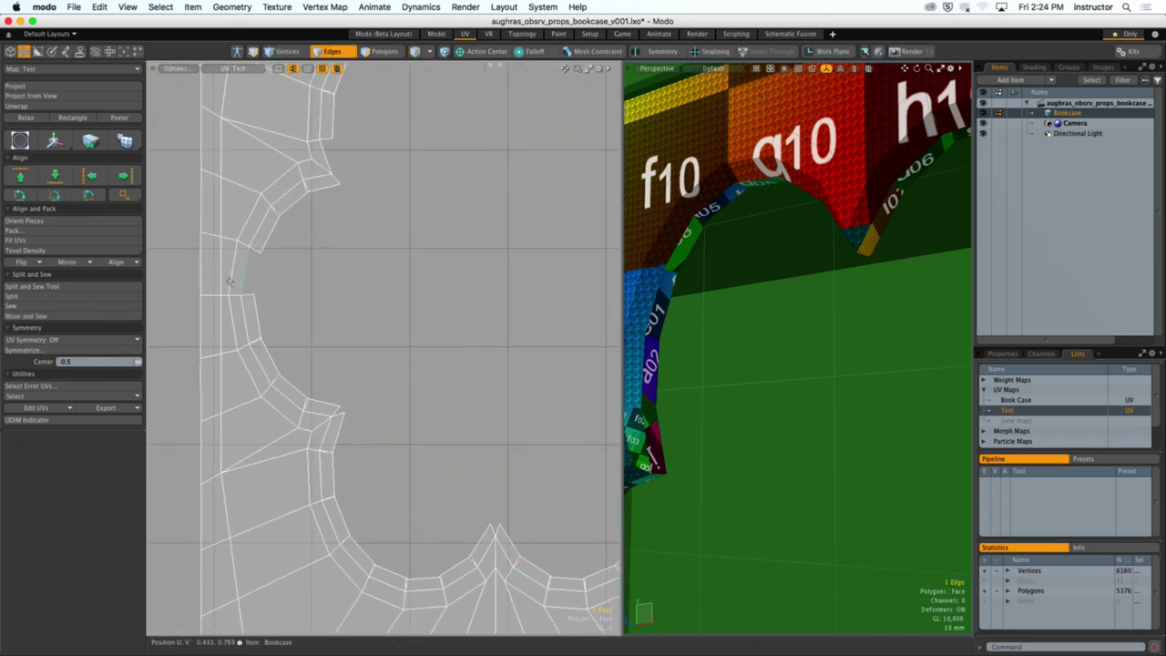
click(231, 282)
click(91, 316)
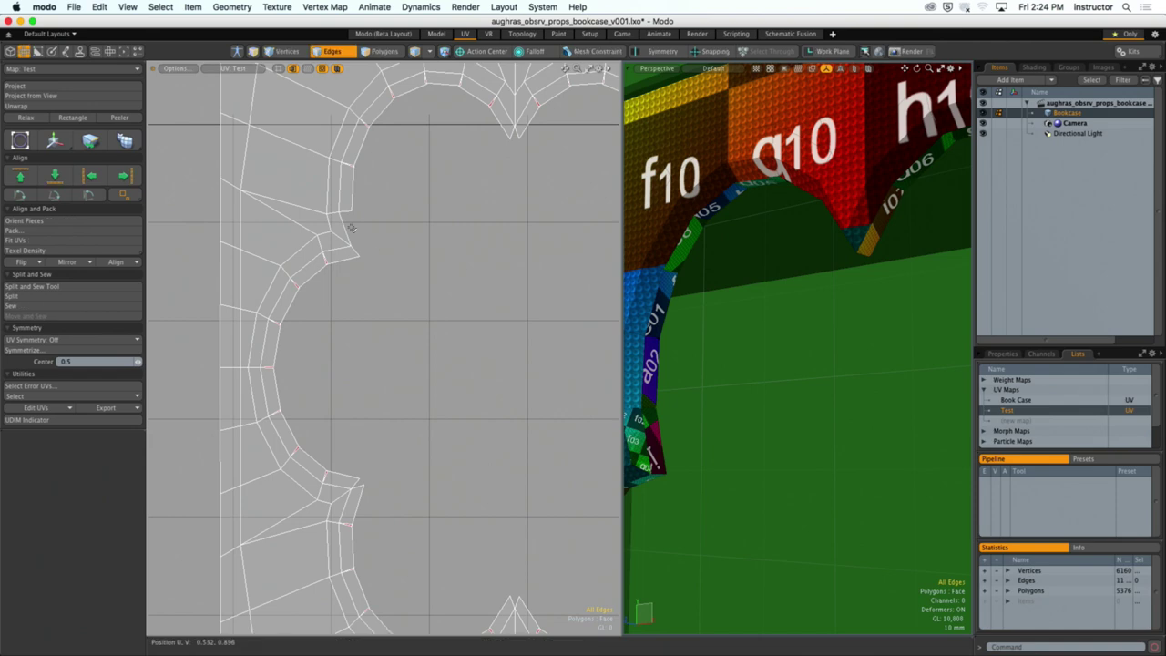
alt+click(78, 316)
mouse_move(408, 306)
ctrl+alt+mouse_down()
mouse_move(182, 309)
mouse_move(470, 297)
mouse_move(419, 291)
ctrl+alt+mouse_up()
alt+drag(419, 292, 445, 362)
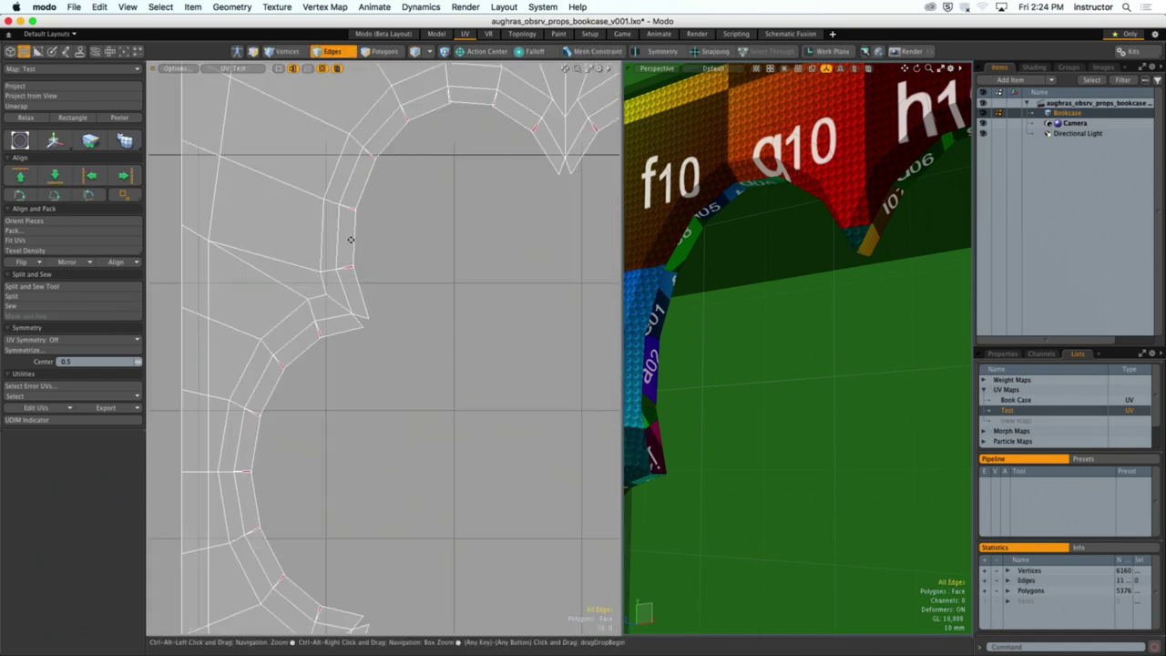
Step: Try to sew a single gap edge between two rim segments on the upper-left lobe, undo it and clear the selection
alt+drag(350, 239, 387, 374)
ctrl+alt+drag(387, 373, 354, 325)
click(333, 394)
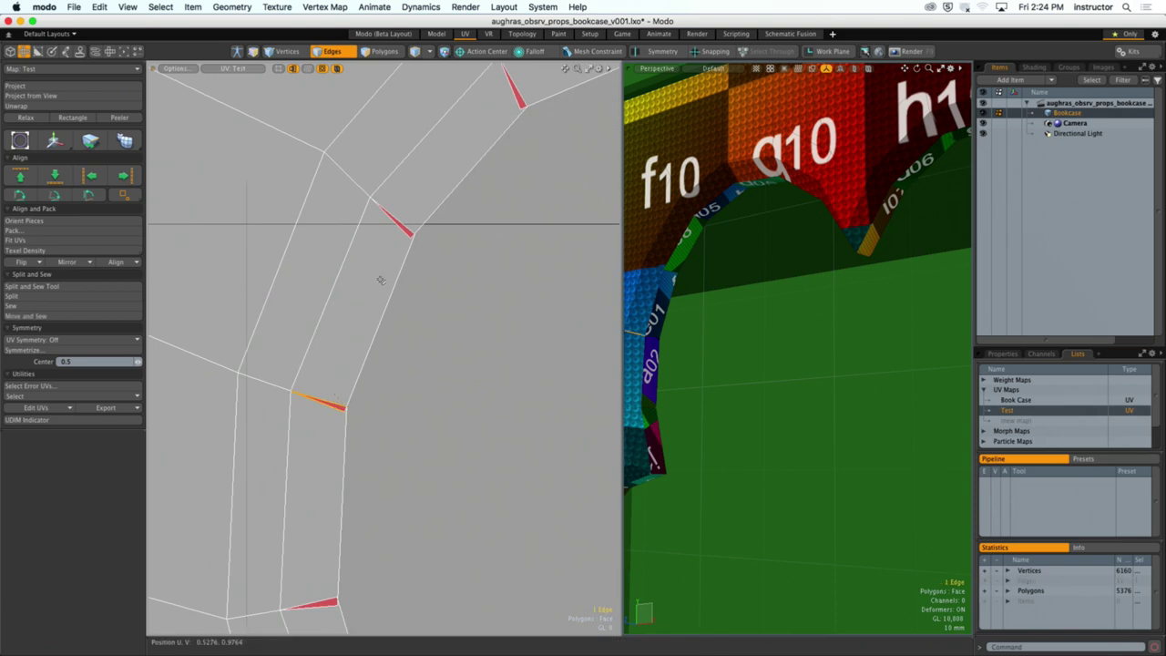
click(568, 304)
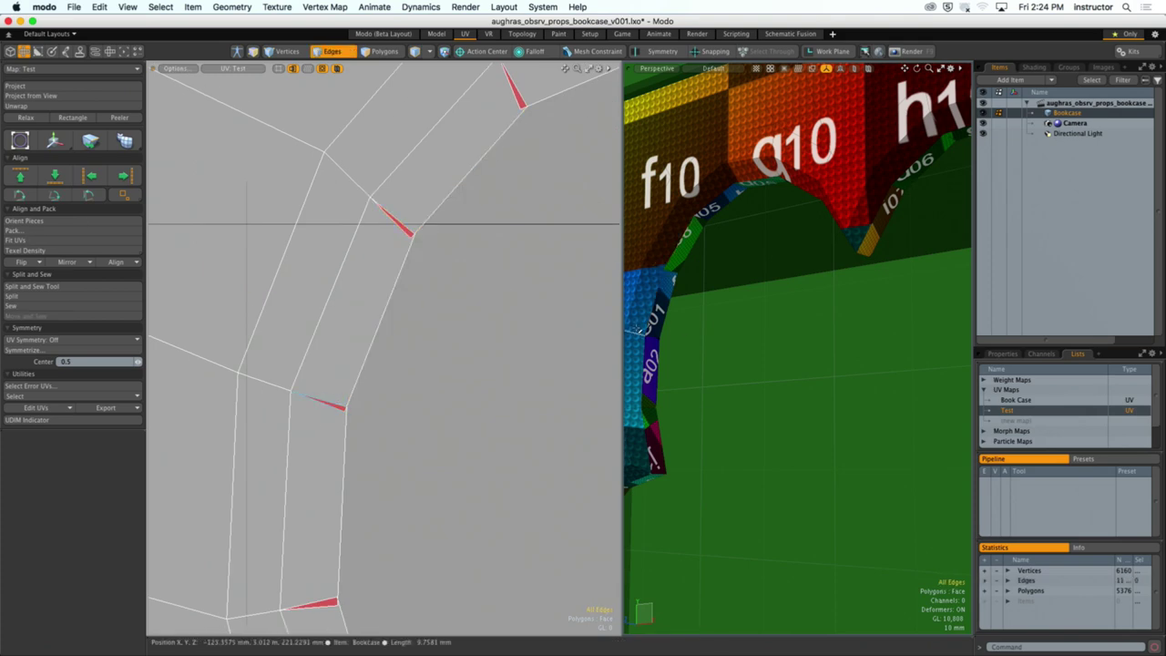
alt+shift+drag(639, 330, 730, 347)
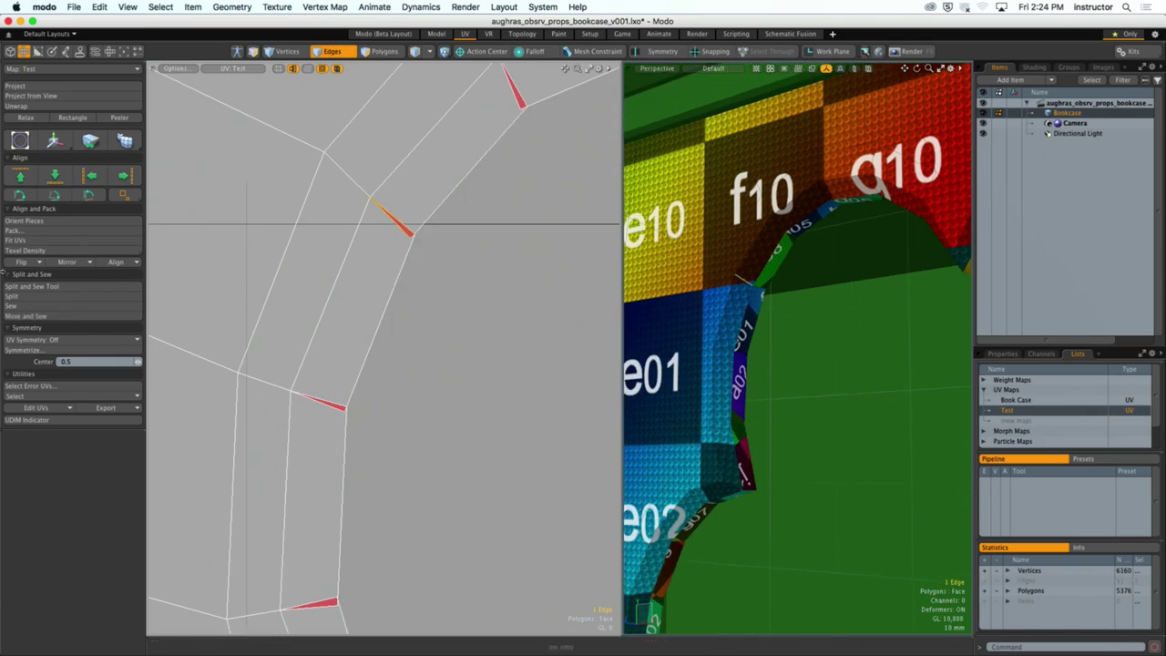
click(56, 310)
key(super+z)
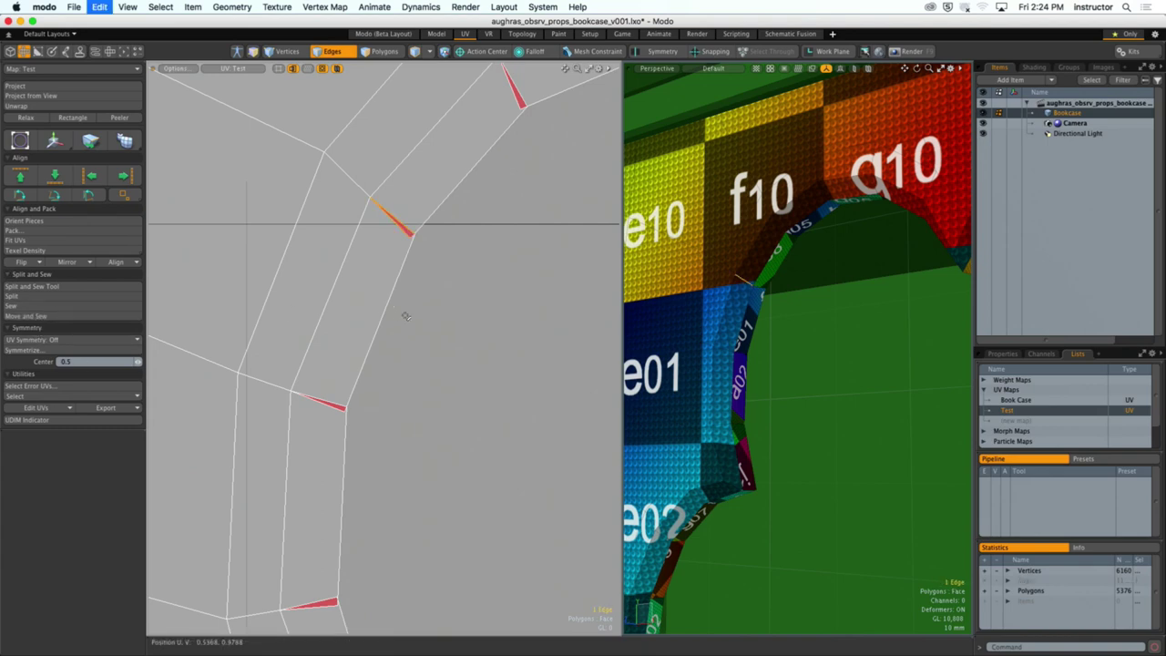
ctrl+alt+drag(746, 299, 766, 295)
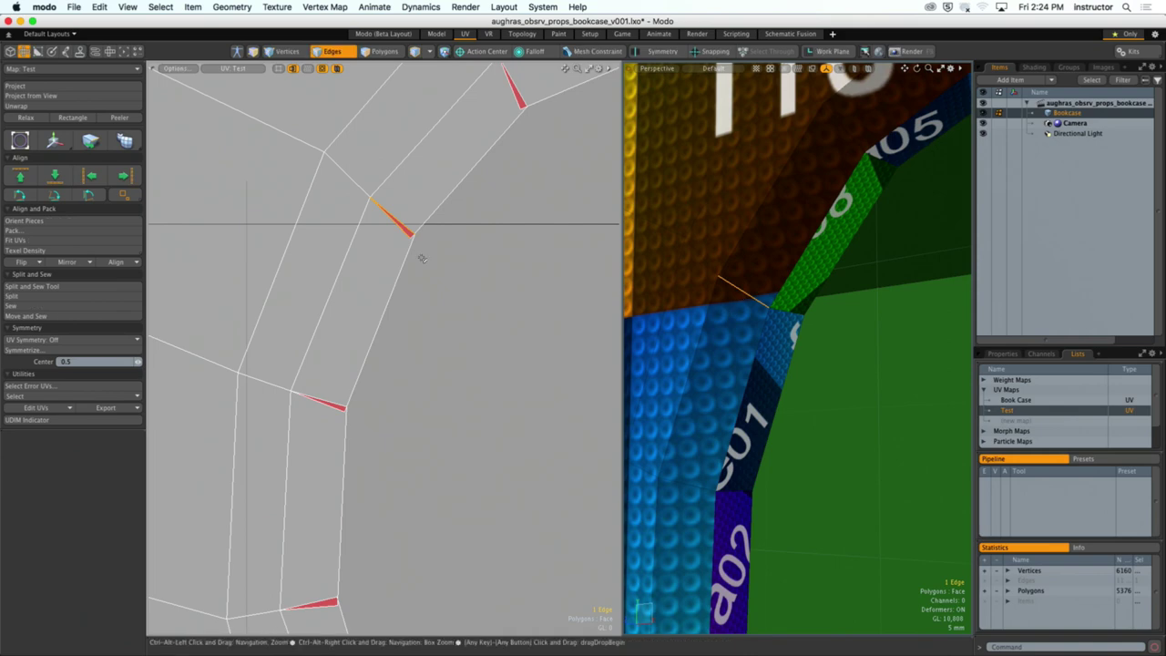
click(537, 290)
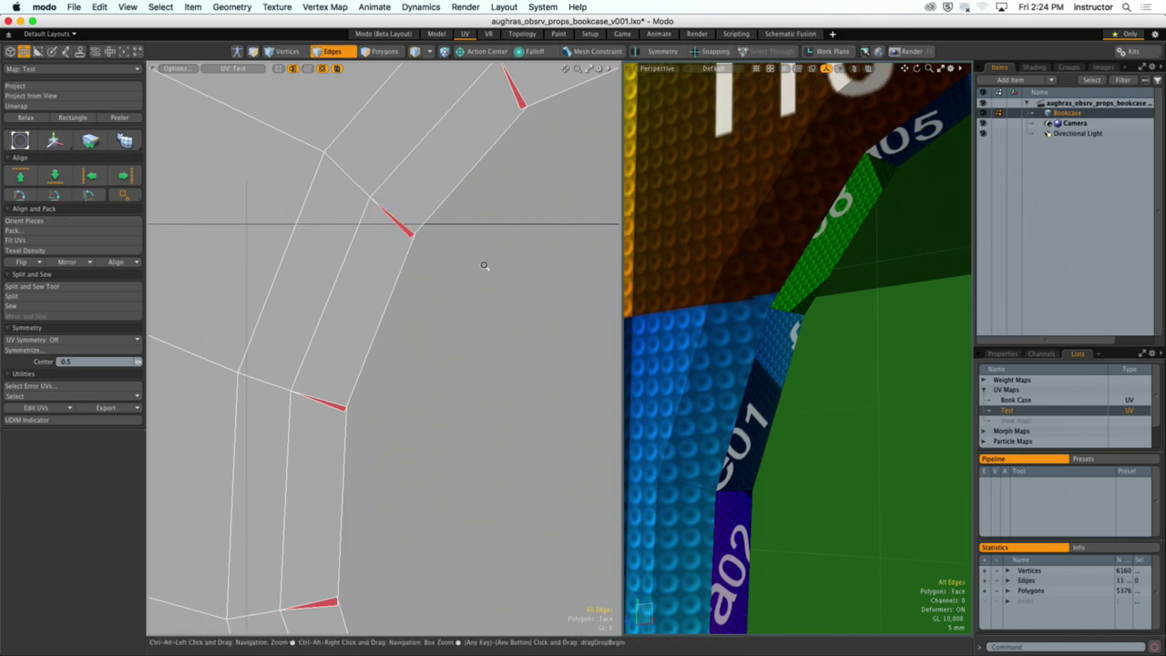
Step: Select the edges at the gaps between rim segments all around the opening and join them with Move and Sew
ctrl+alt+drag(484, 263, 379, 296)
alt+shift+drag(379, 296, 399, 303)
click(407, 290)
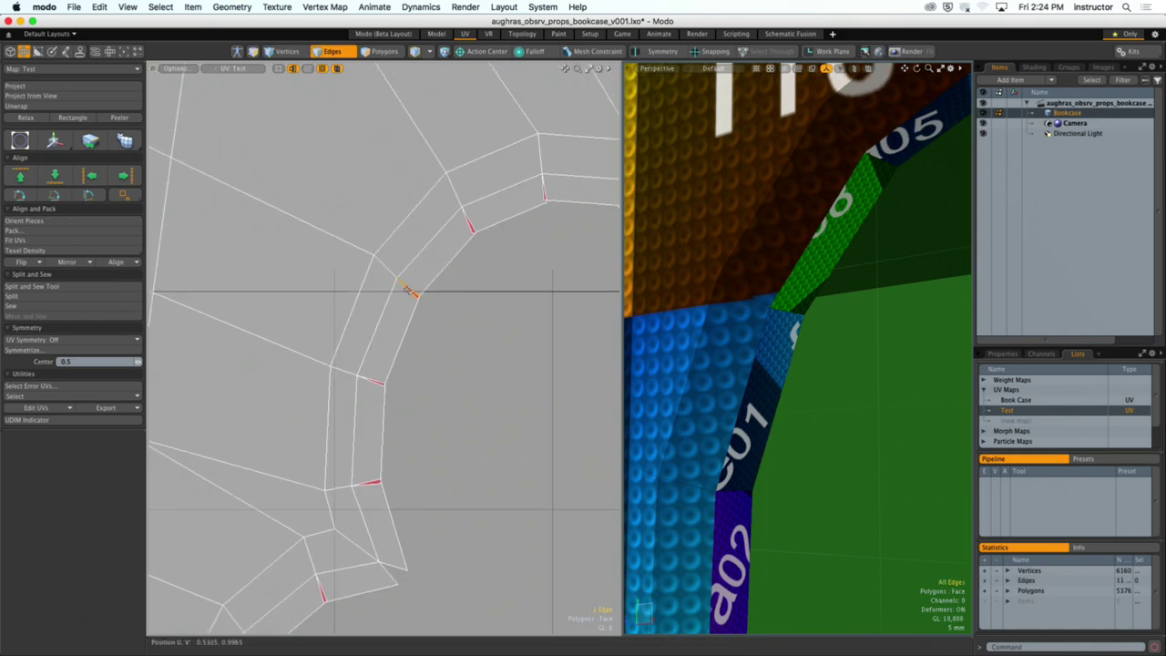
shift+click(475, 218)
alt+shift+drag(471, 268, 358, 326)
alt+drag(765, 319, 700, 320)
click(715, 306)
shift+click(790, 228)
ctrl+alt+drag(790, 229, 725, 308)
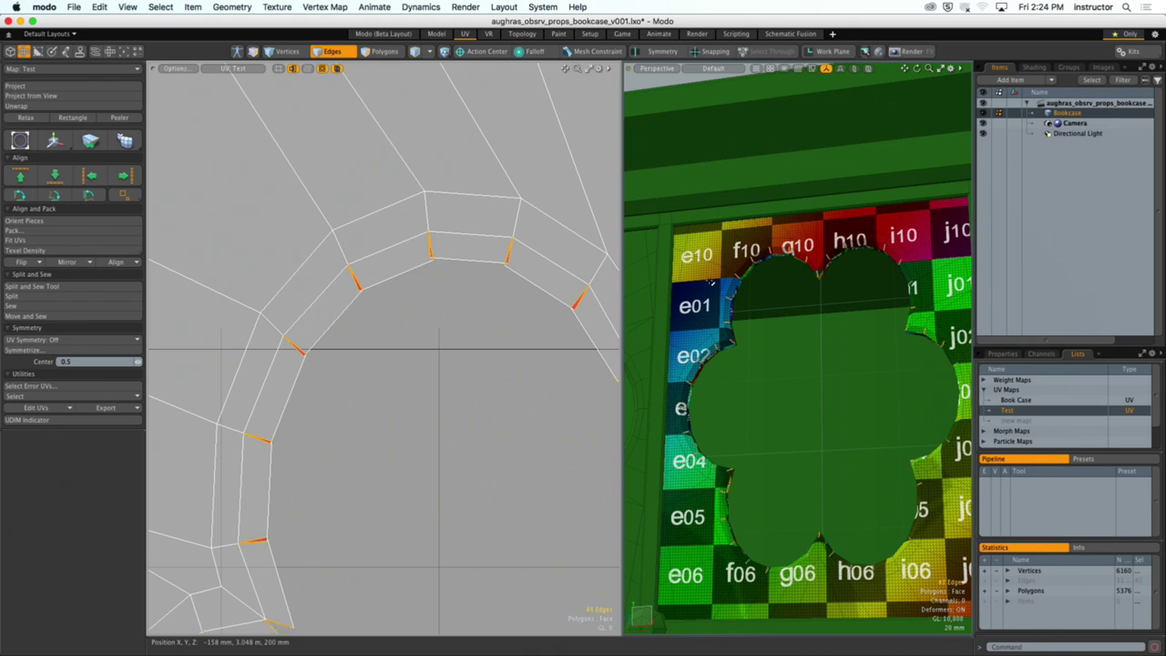
click(57, 316)
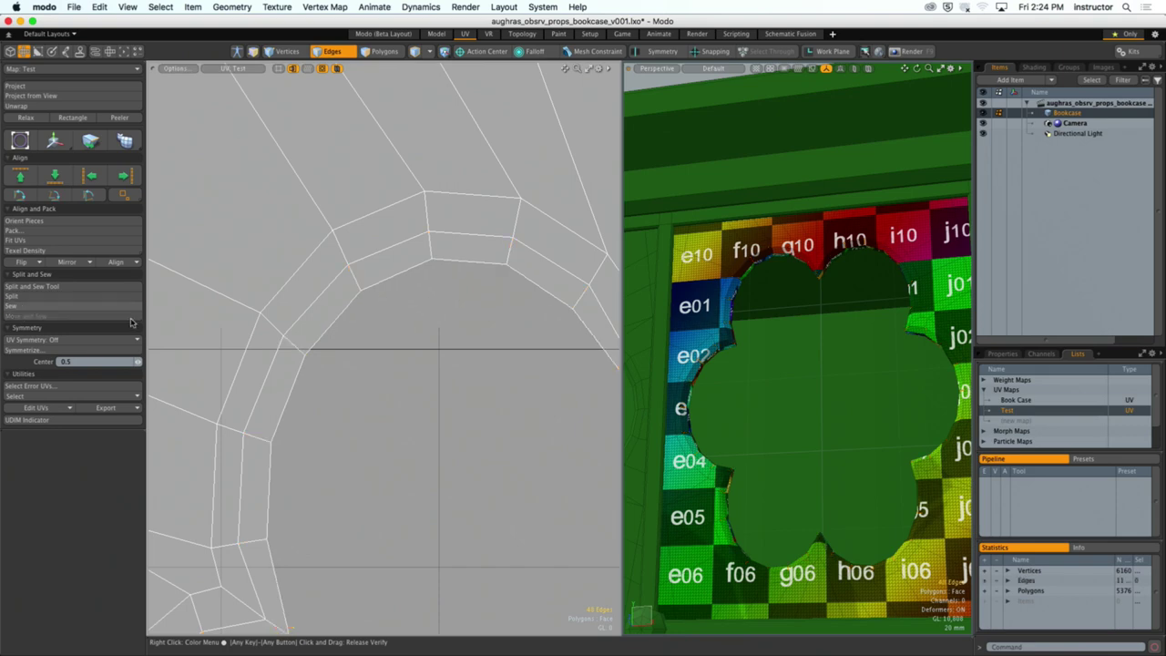
Step: Select the complete innermost edge loop of the opening and attach the next row of rim polygons with Move and Sew
ctrl+alt+drag(382, 332, 266, 356)
ctrl+alt+drag(366, 345, 430, 403)
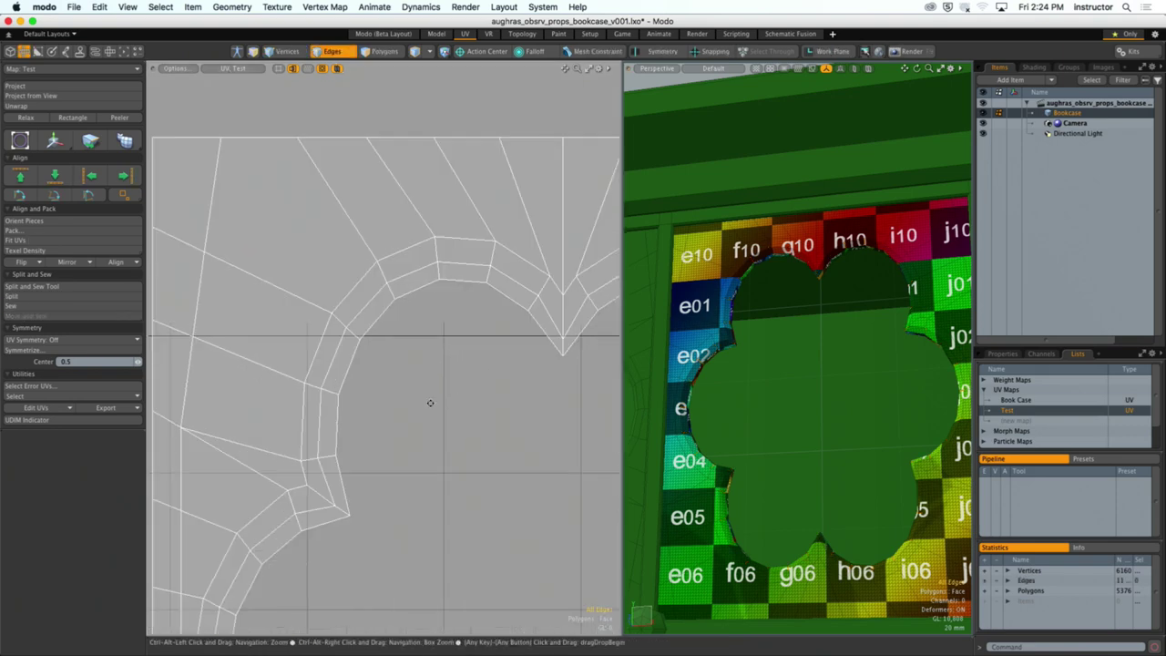
double_click(345, 377)
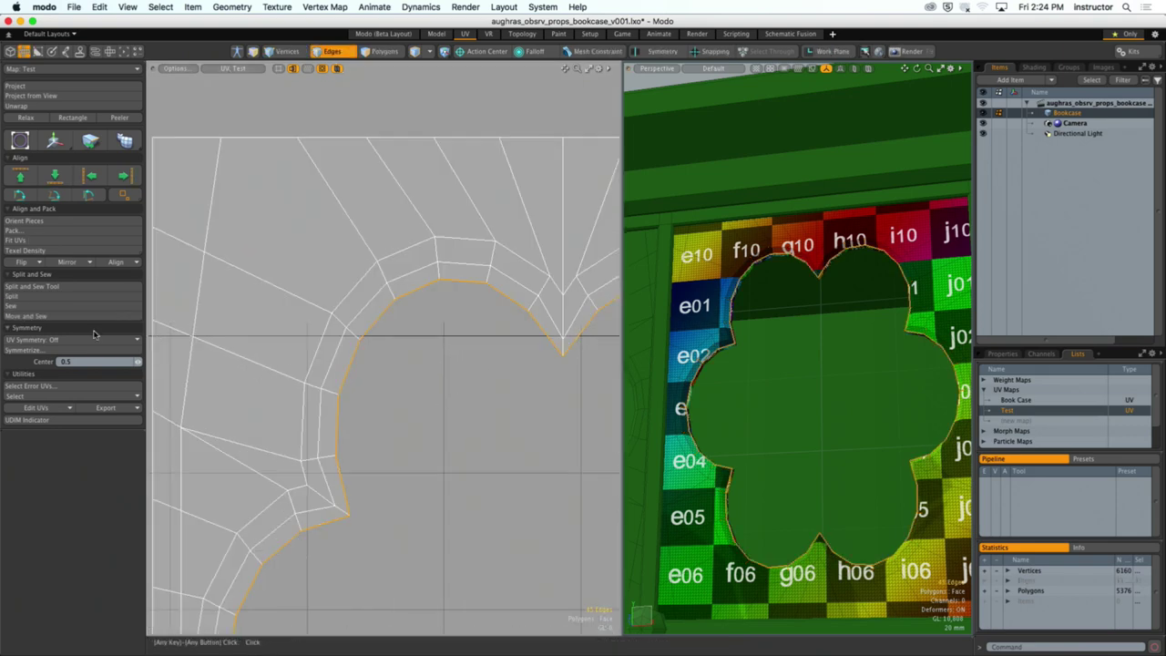
click(88, 316)
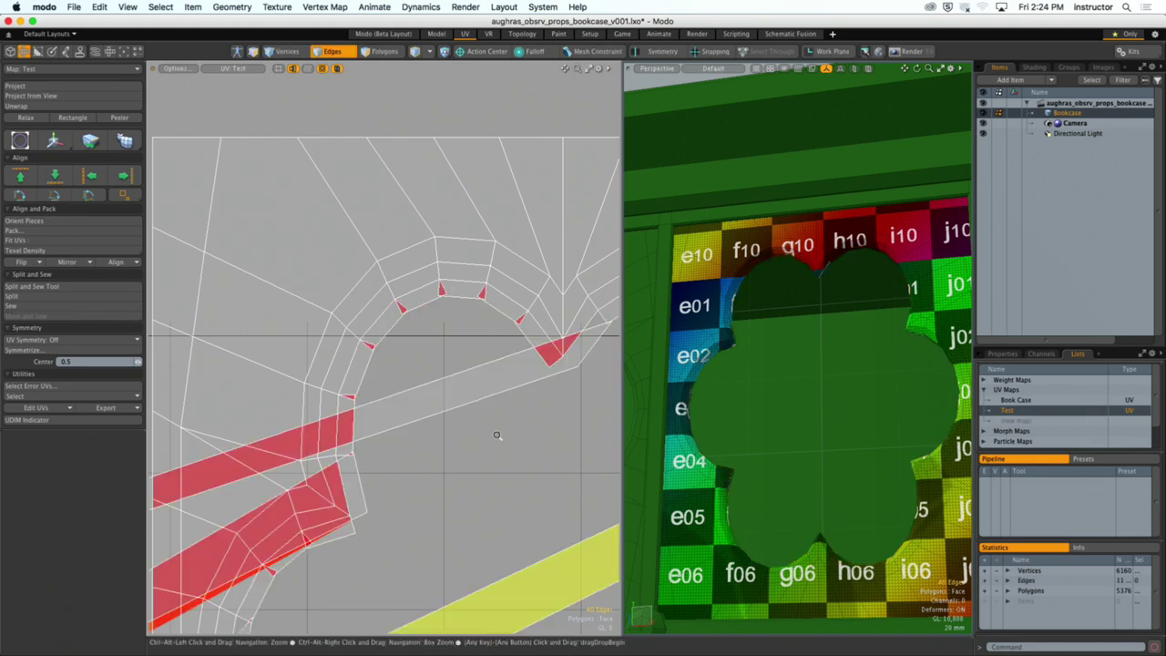
Step: Move the stretched rim polygons off the shell in two groups, by about -0.275 U, 1.2 V and -0.055 U, 0.87 V
ctrl+alt+drag(498, 435, 401, 437)
alt+drag(401, 438, 363, 389)
key(3)
mouse_move(449, 380)
mouse_down()
mouse_move(510, 500)
mouse_move(486, 486)
mouse_move(413, 180)
mouse_up()
key(w)
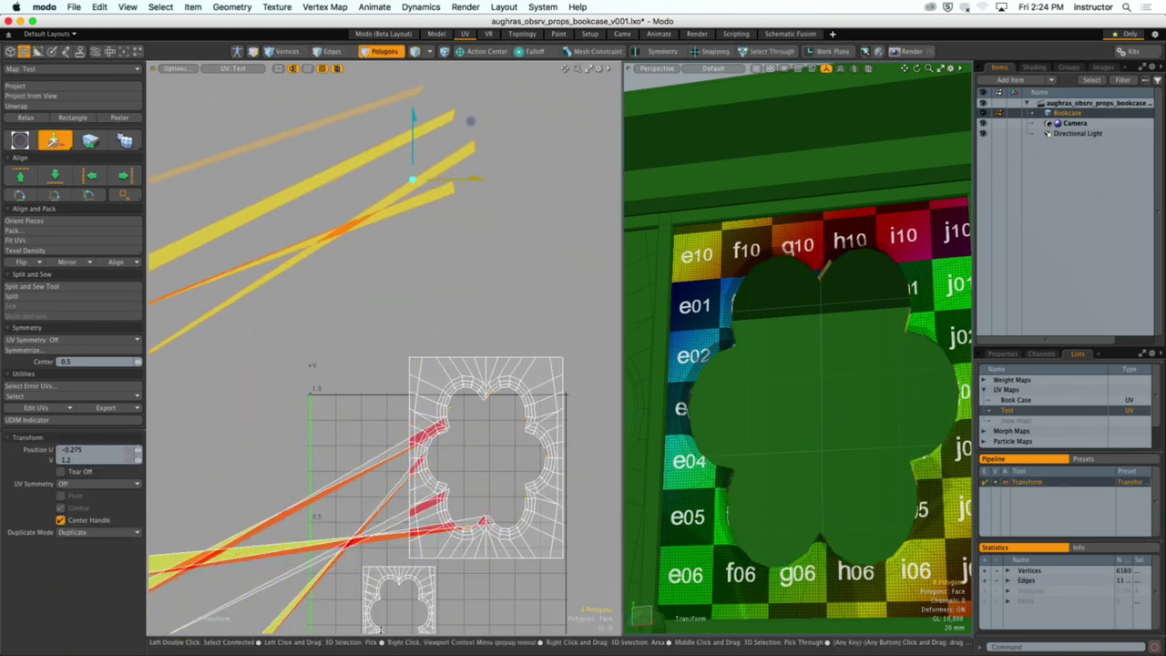
drag(470, 120, 428, 265)
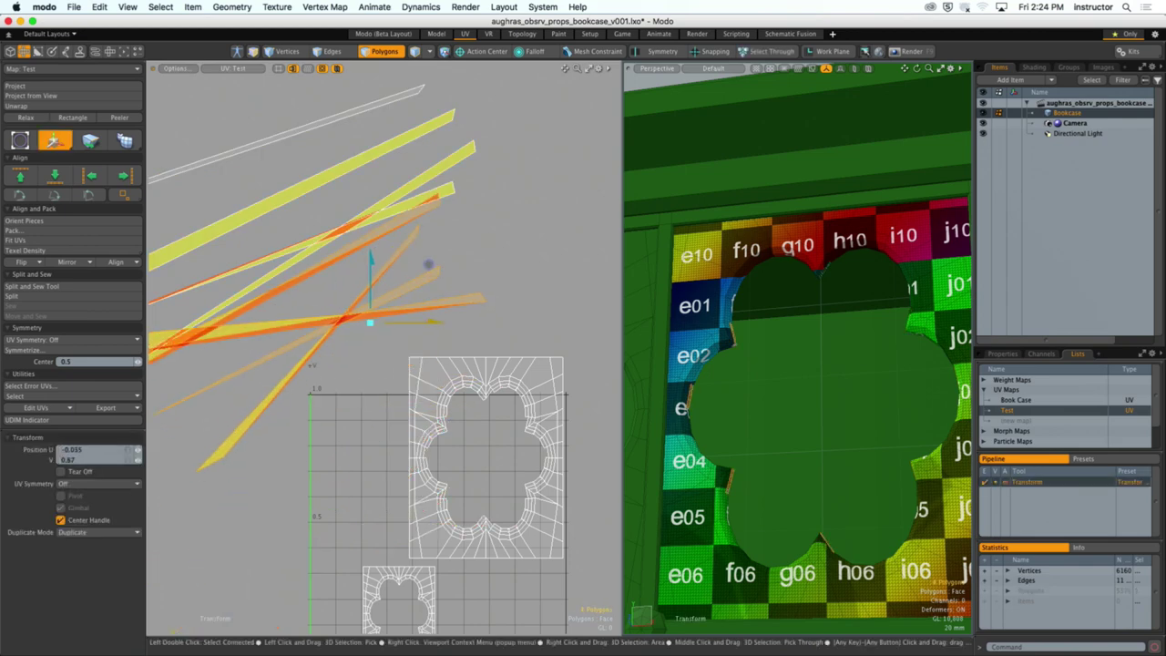
key(space)
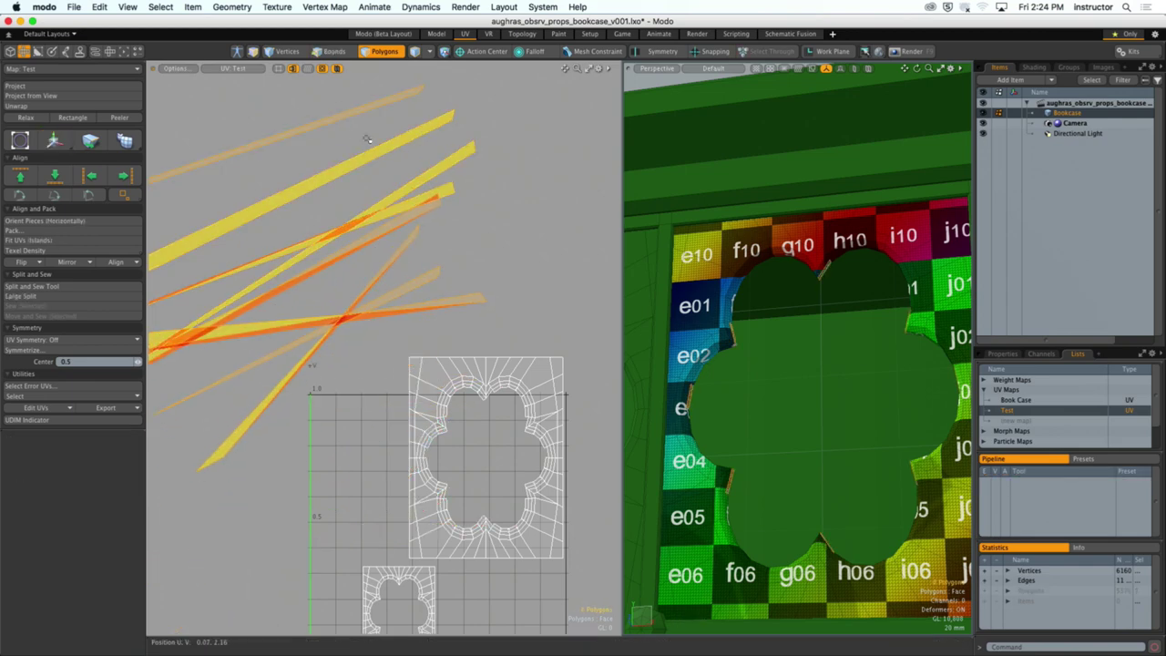
Step: Unwrap the eight selected rim polygons with the Conformal method and move the resulting pieces above the UV layout
scroll(451, 214, down, 3)
alt+shift+drag(463, 250, 508, 280)
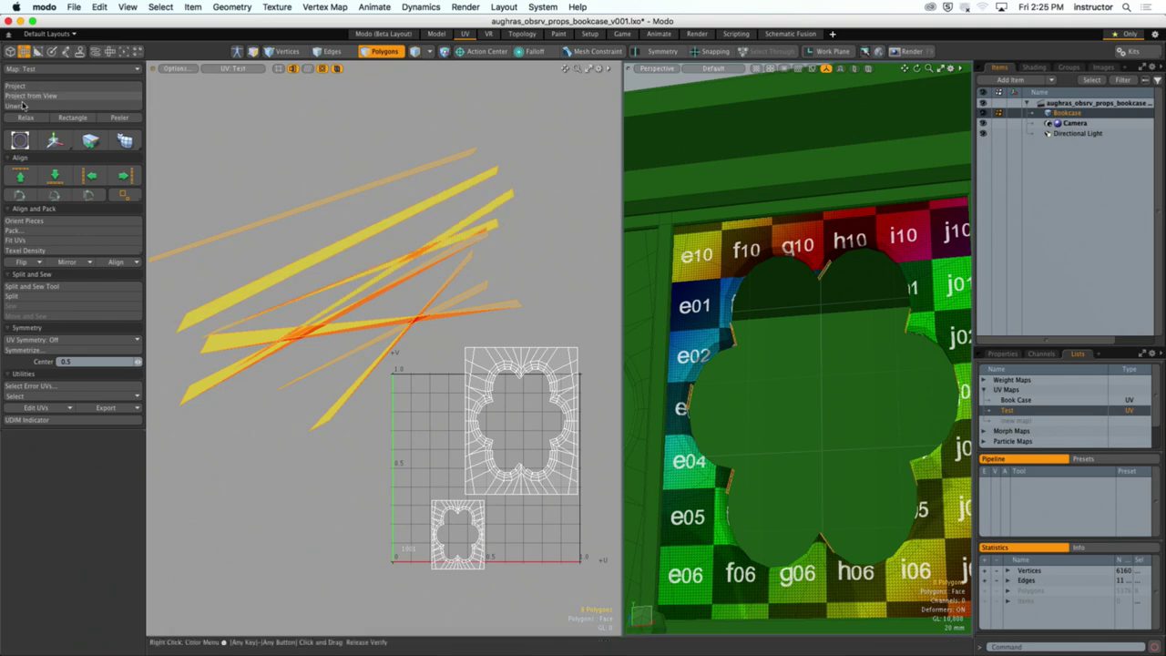
click(55, 106)
click(405, 369)
scroll(407, 374, down, 1)
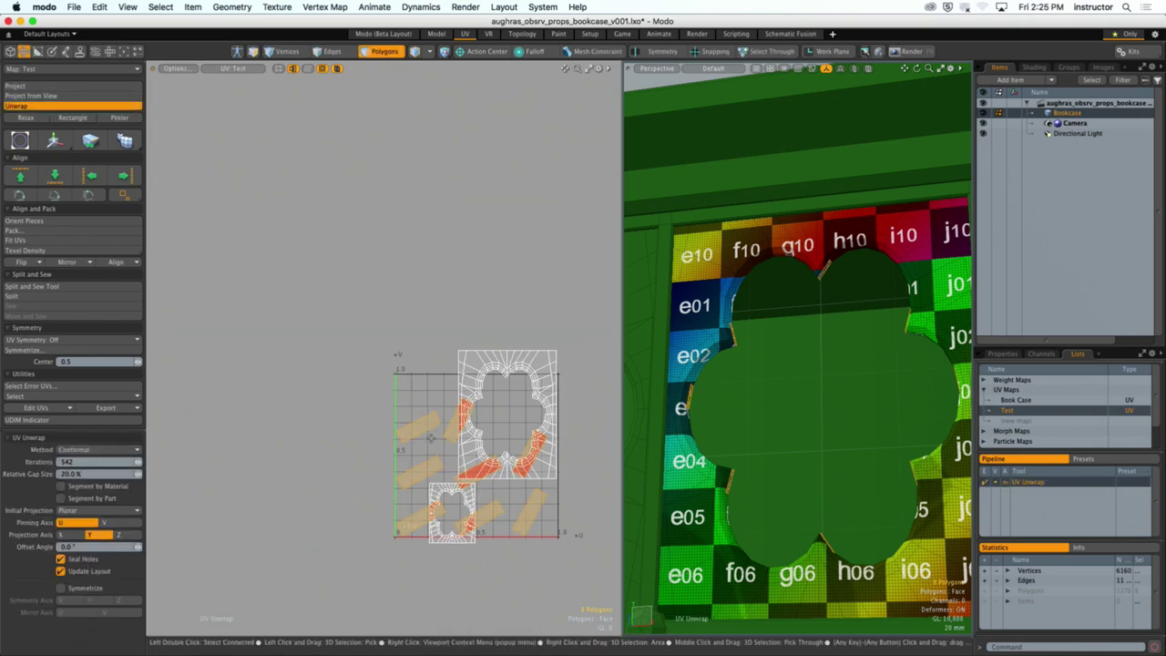
key(w)
drag(425, 439, 424, 203)
key(q)
scroll(500, 376, up, 8)
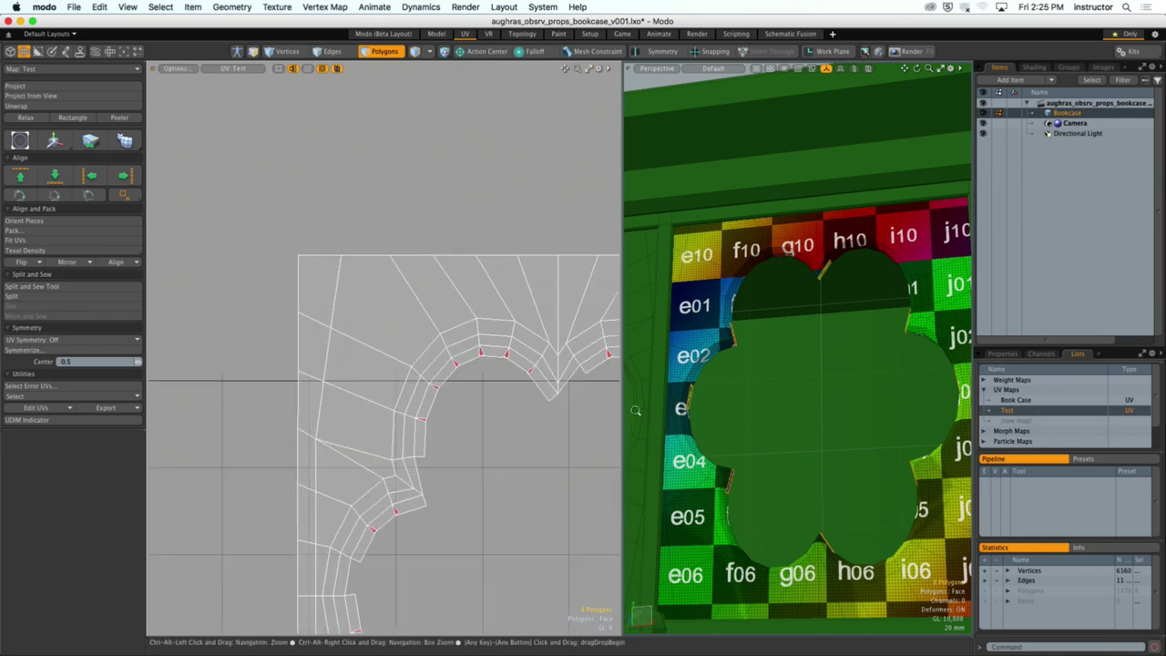
Step: Select the open inner edge at the upper-left notch and attach its missing second-row rim piece with Move and Sew (Selected)
alt+drag(466, 407, 446, 408)
scroll(446, 447, up, 3)
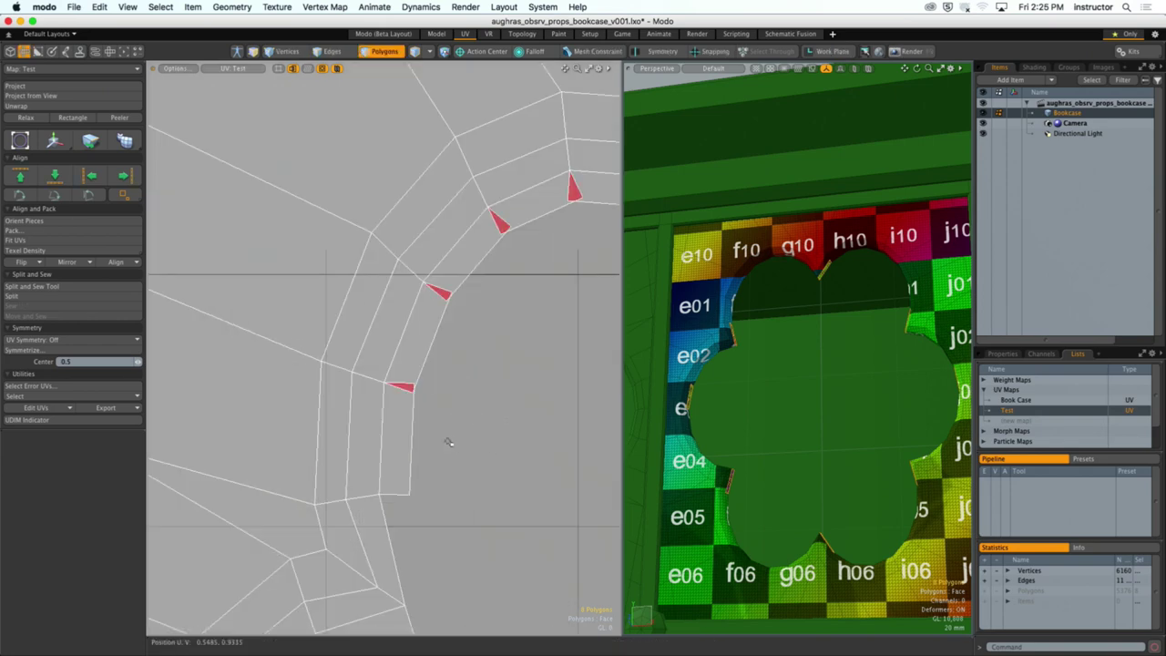
scroll(447, 458, down, 2)
alt+drag(447, 458, 433, 377)
click(387, 449)
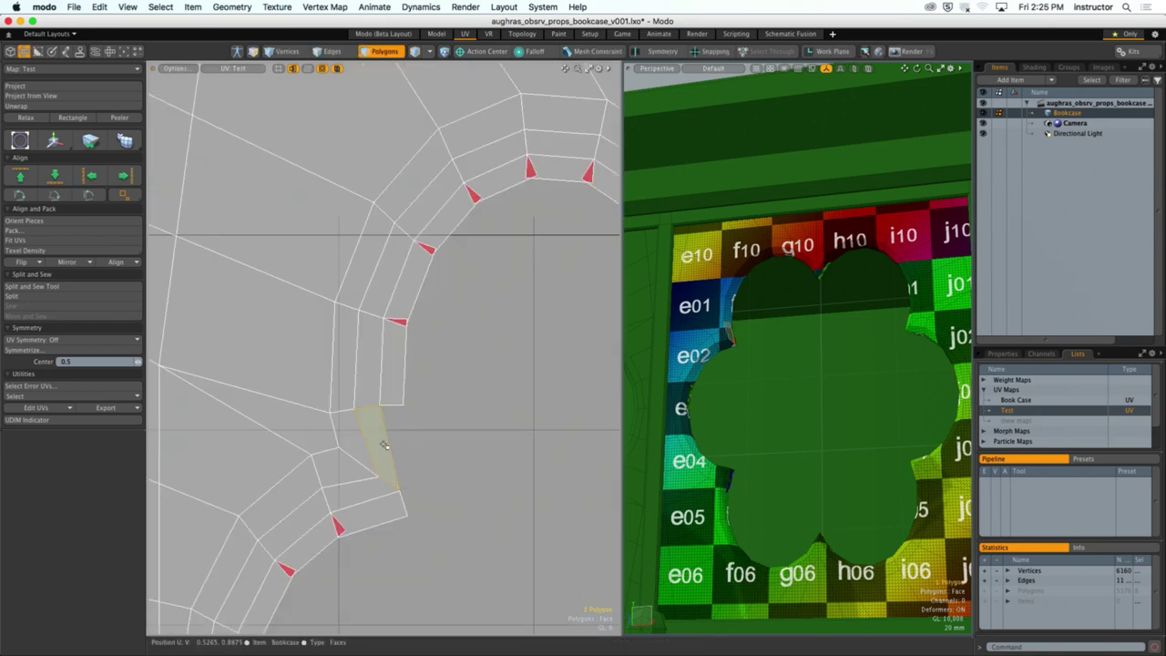
key(2)
click(394, 446)
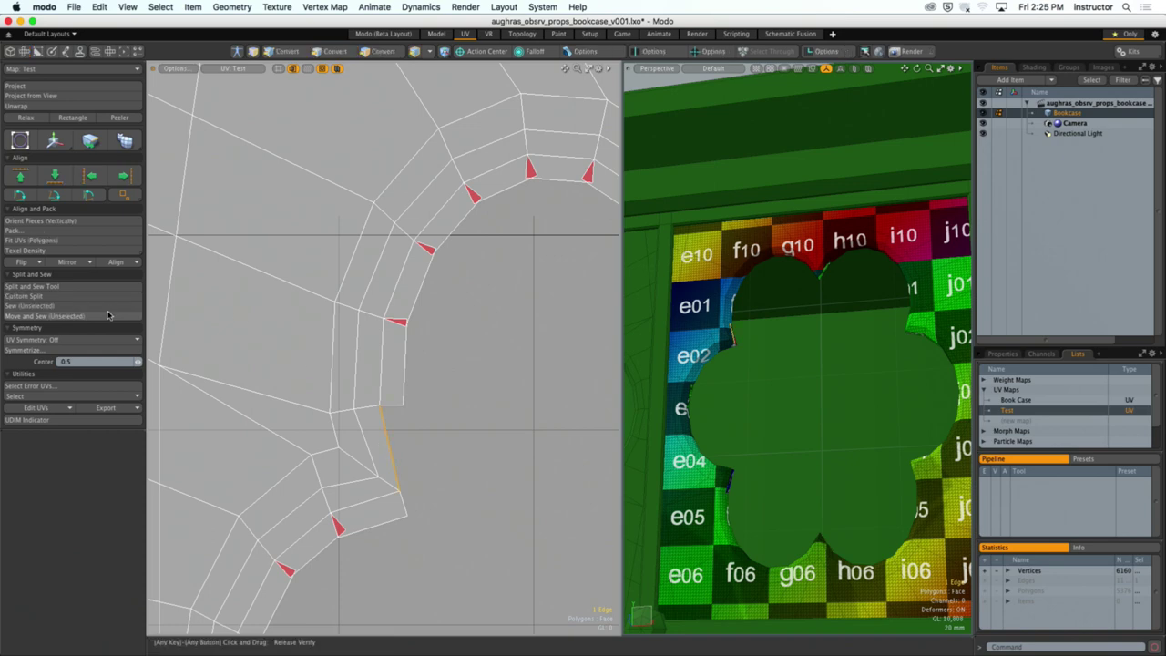
key(shift)
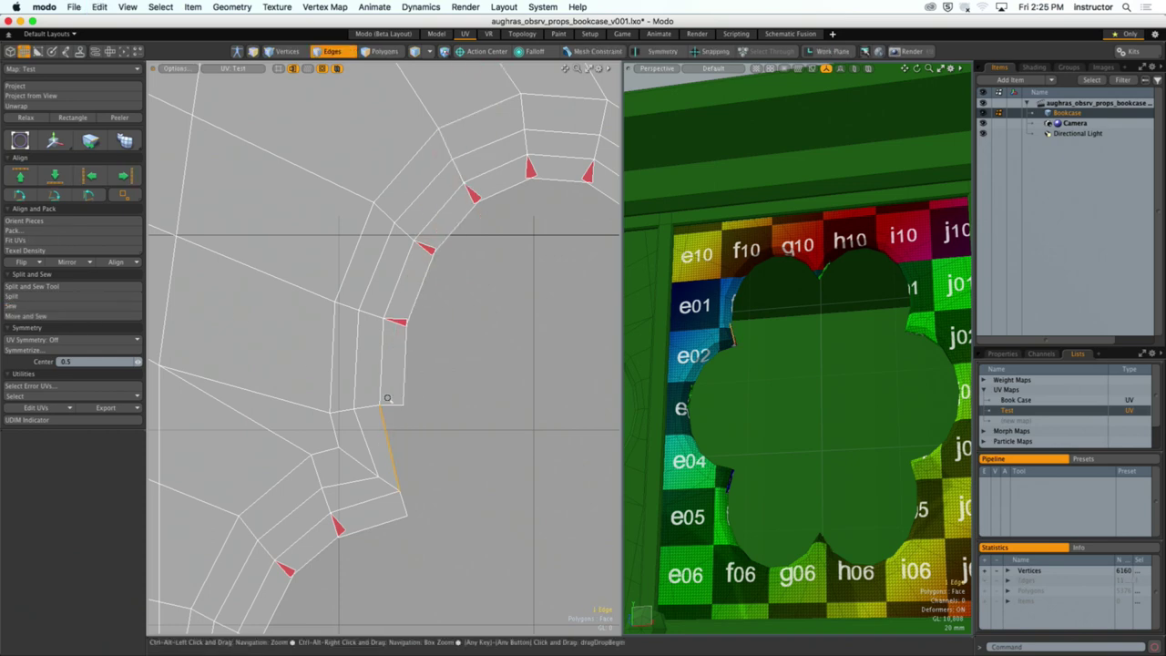
scroll(412, 420, down, 3)
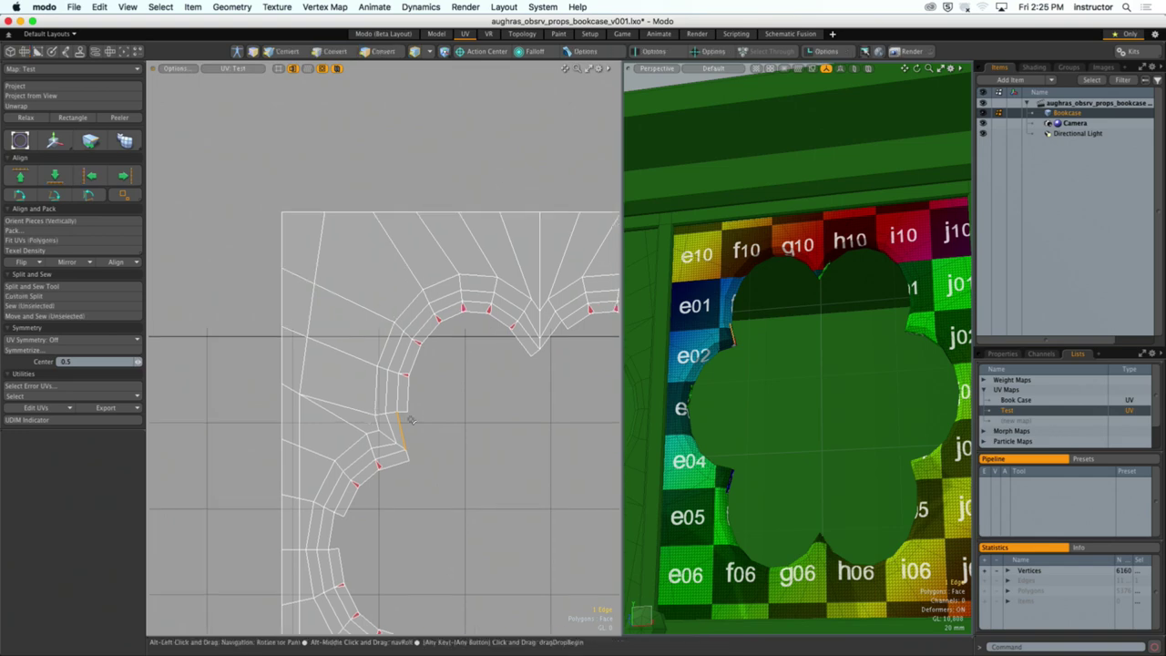
shift+click(85, 316)
alt+drag(543, 366, 455, 343)
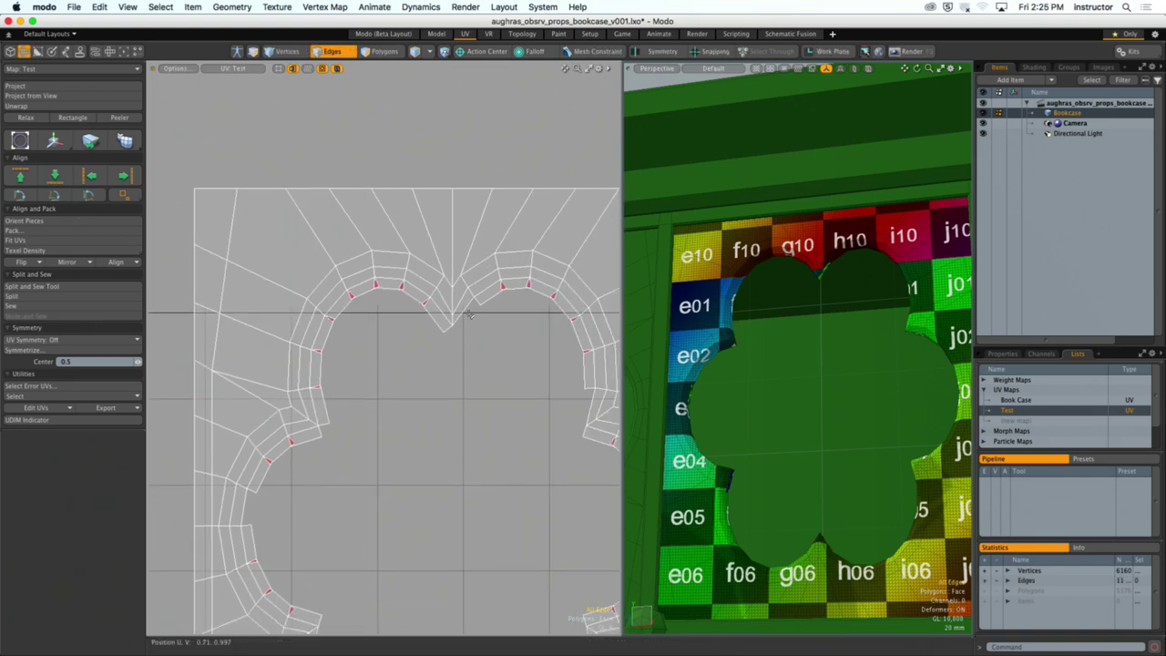
Step: Attach the missing rim pieces at the top-centre, upper-right and lower-right notches of the opening with Move and Sew
click(466, 312)
shift+click(86, 317)
click(583, 406)
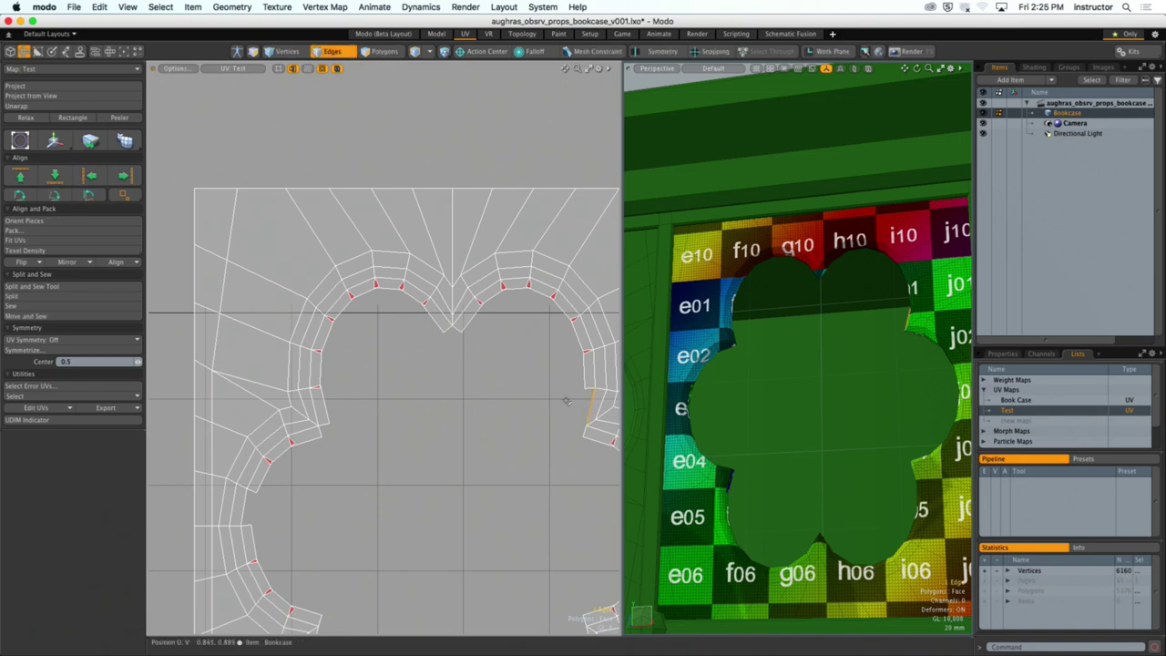
shift+click(88, 318)
middle_drag(507, 464, 393, 359)
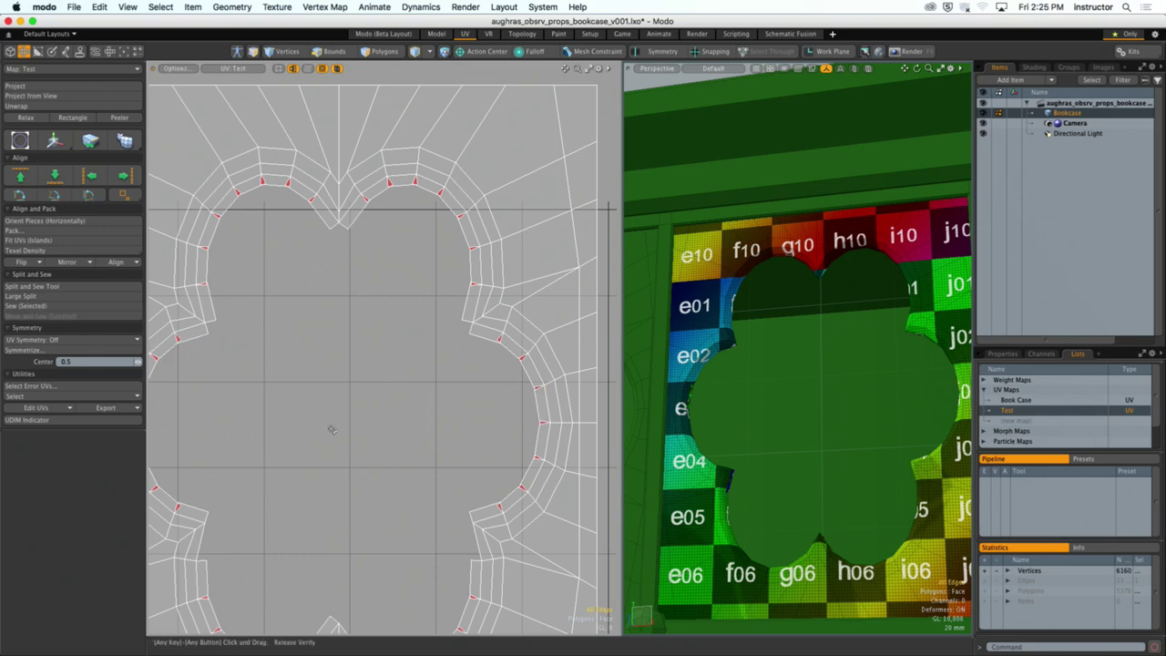
key(2)
click(473, 537)
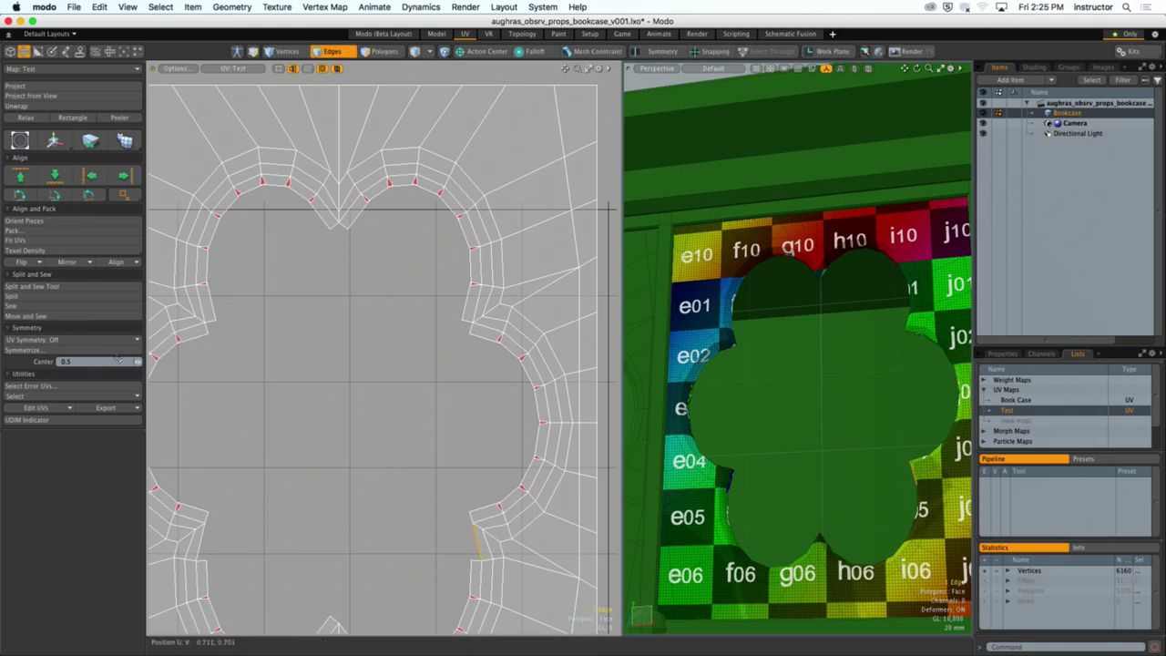
shift+click(44, 317)
Step: Attach the missing rim pieces at the bottom-centre notch, lower-left notch and left lobe with Move and Sew
alt+shift+drag(390, 502, 434, 343)
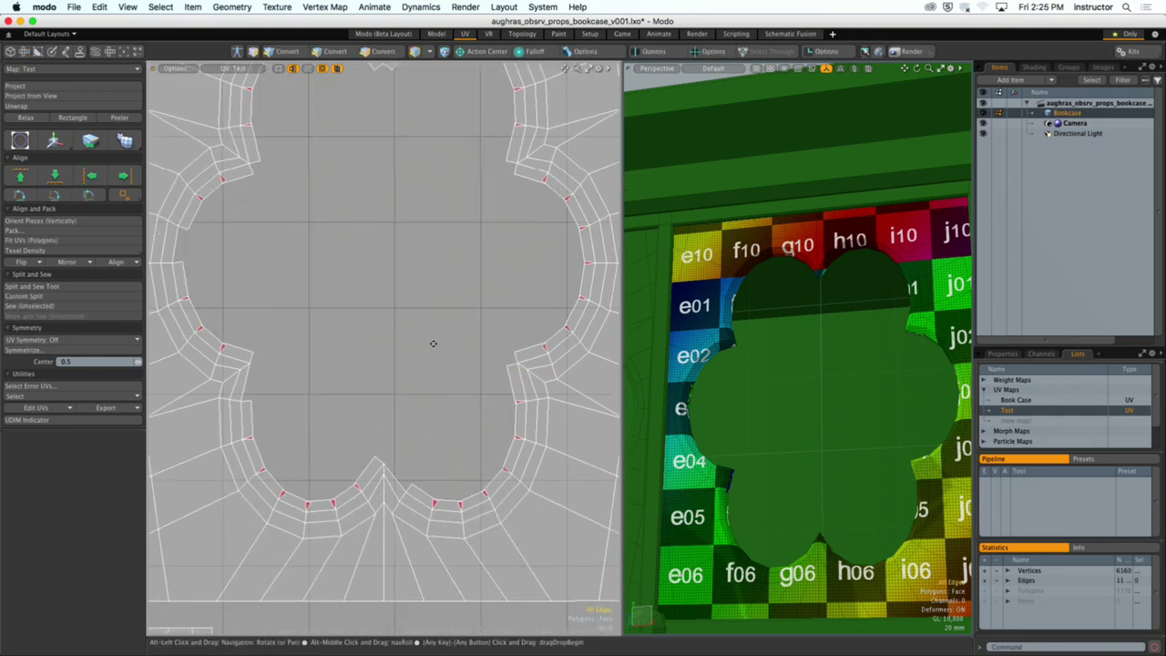
click(399, 480)
click(114, 316)
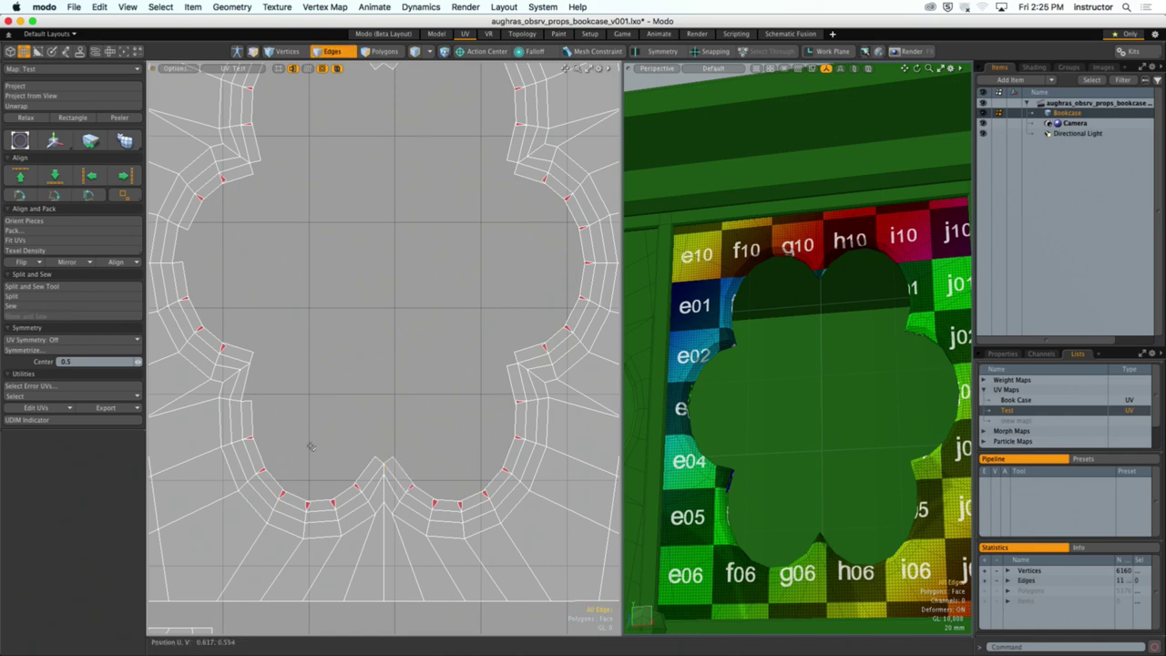
click(246, 388)
shift+click(109, 316)
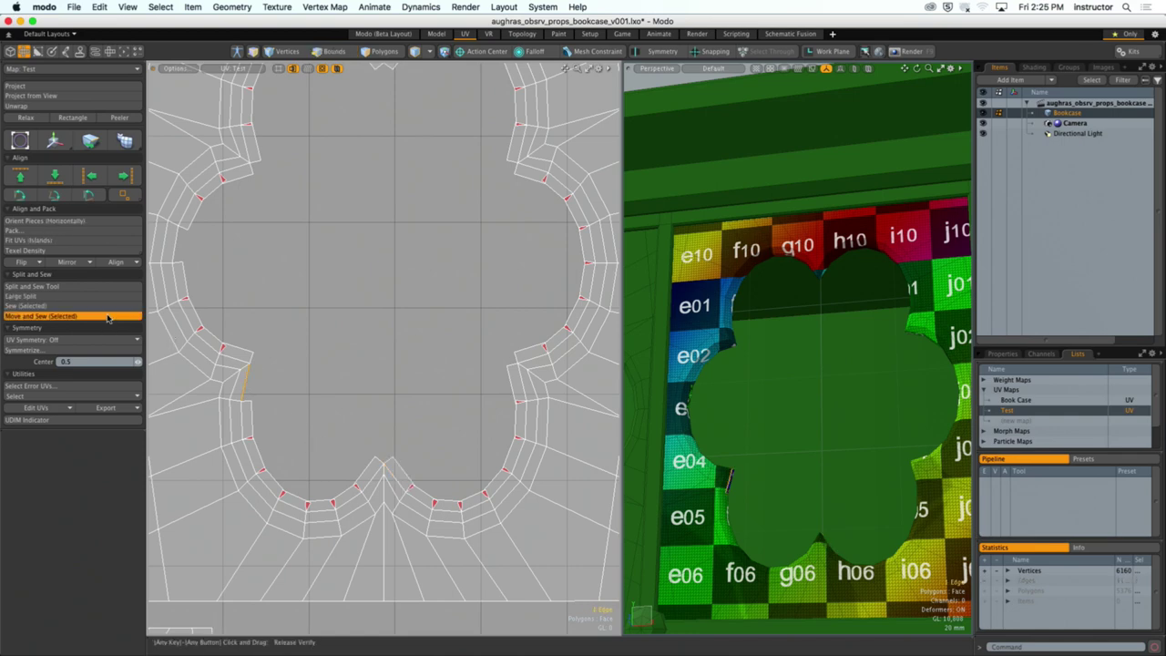
alt+drag(241, 283, 271, 298)
click(271, 296)
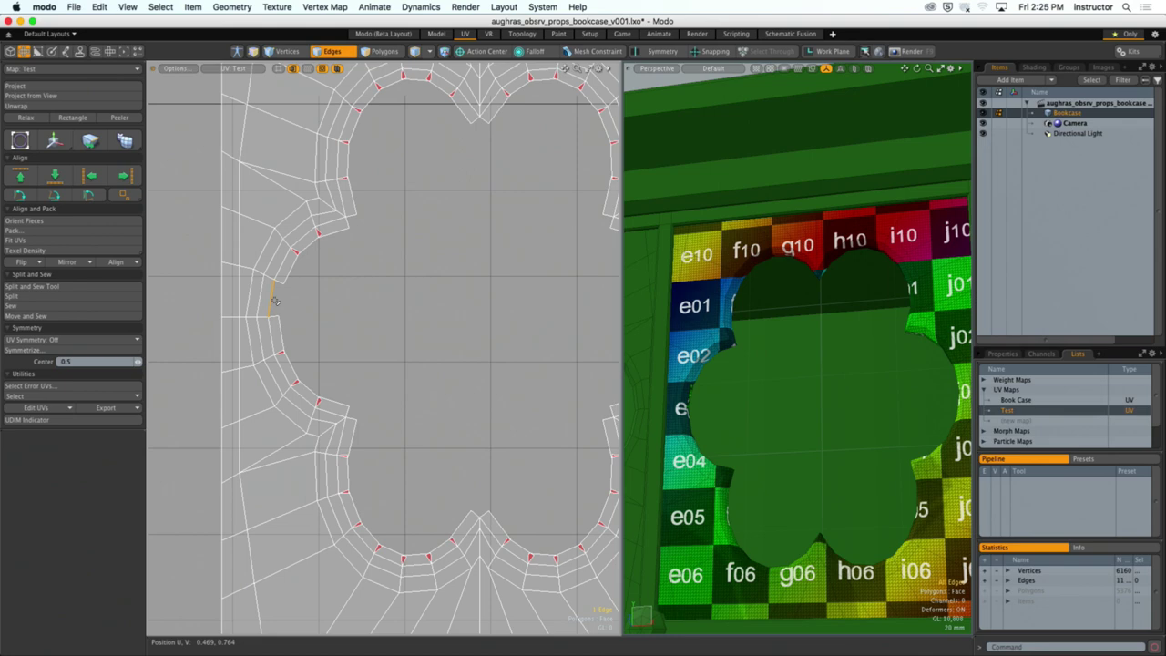
shift+click(93, 318)
alt+drag(434, 273, 441, 285)
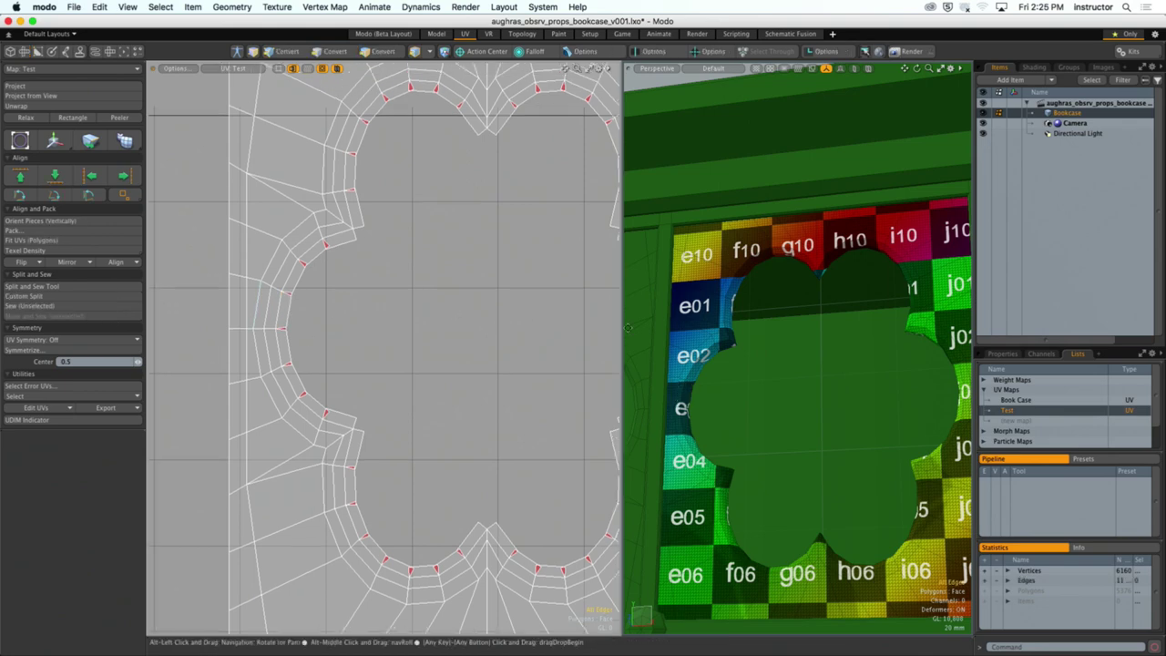
Step: Select the open edges between neighbouring inner-rim polygons all around the opening and close the gaps with Sew
alt+drag(803, 306, 825, 383)
key(Up)
key(Up)
key(Up)
key(Up)
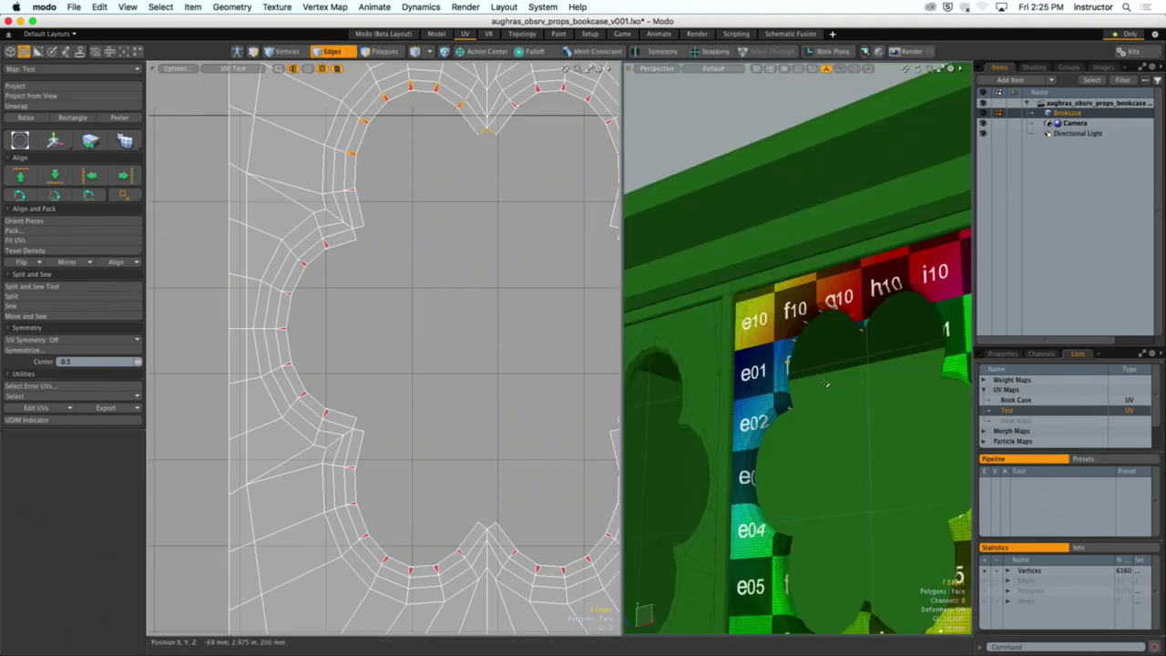
key(Up)
key(Up)
key(Up)
key(Up)
key(Up)
key(Up)
key(Up)
key(Up)
key(Up)
key(Up)
key(Up)
key(Up)
key(Up)
key(Up)
key(Up)
key(Up)
key(Up)
click(60, 310)
Step: Examine the inner-rim corner vertex and adjoining polygon at the opening's upper-left notch for distortion
scroll(359, 278, down, 3)
scroll(340, 294, up, 8)
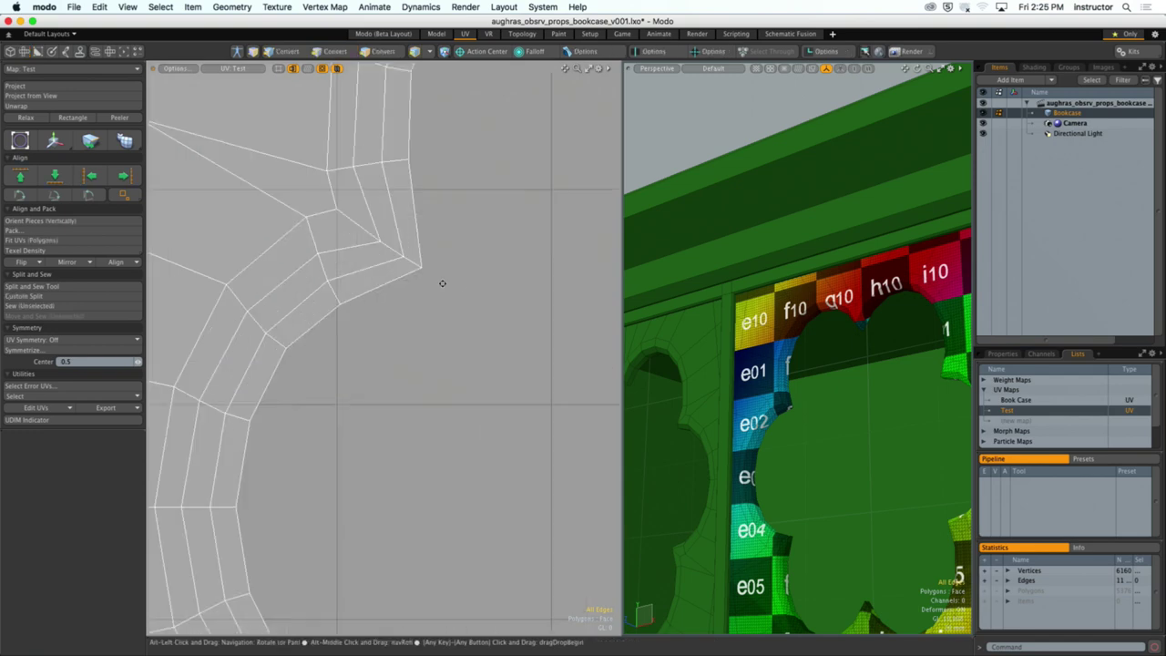
scroll(446, 300, up, 2)
key(1)
click(414, 290)
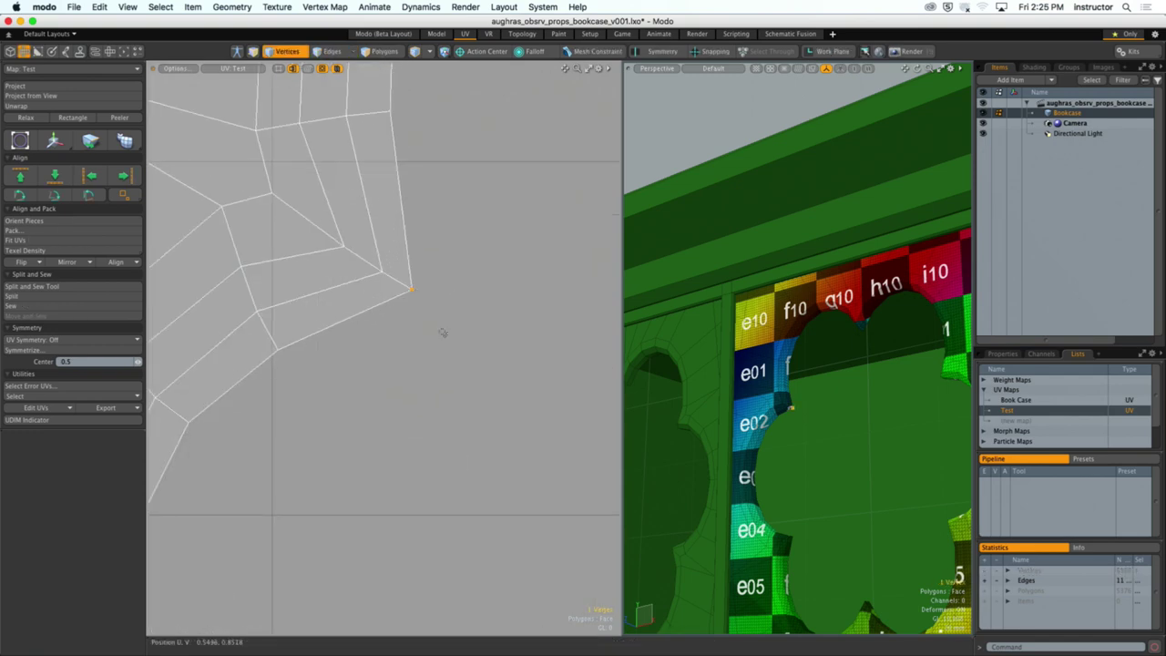
key(w)
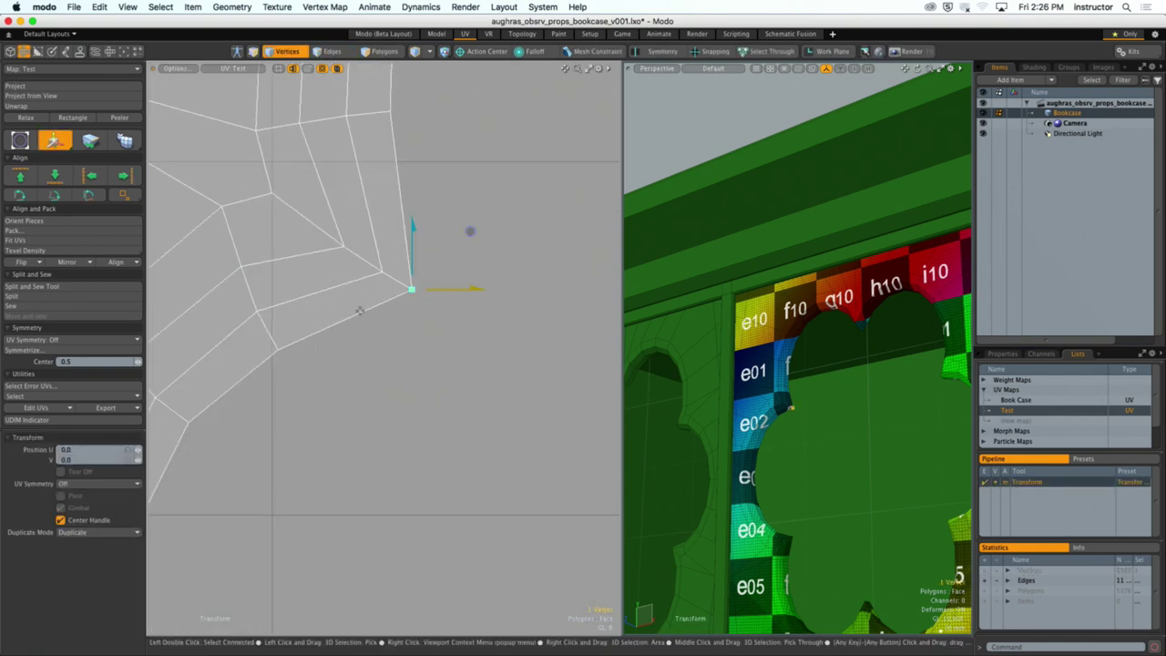
key(space)
key(3)
click(315, 319)
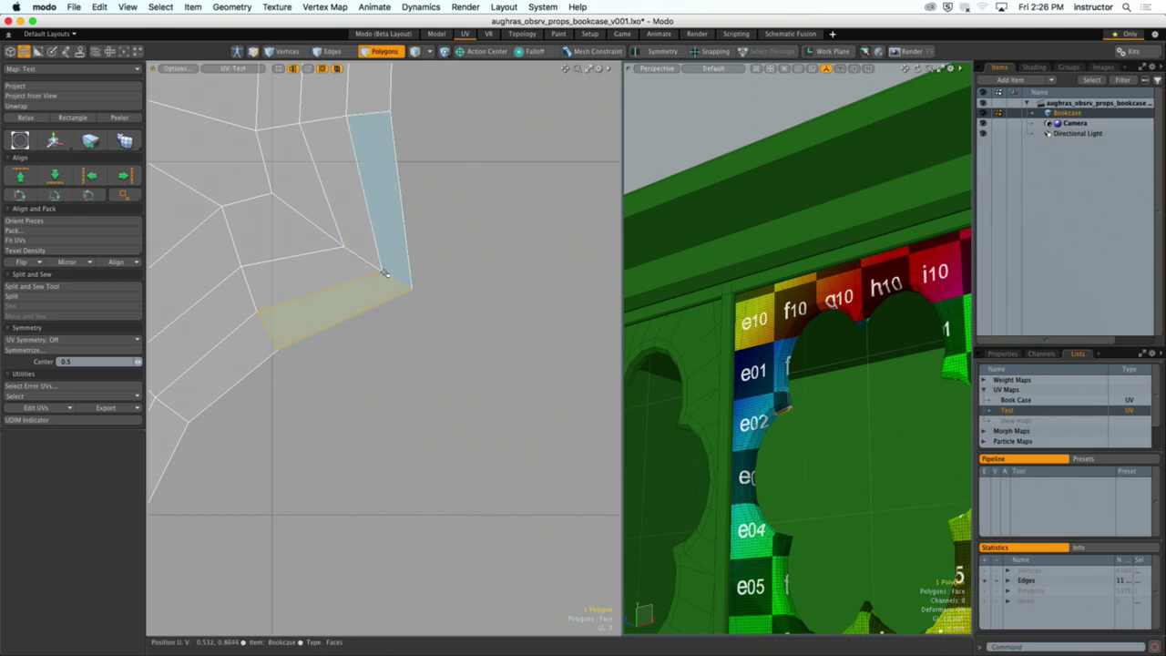
scroll(448, 326, up, 3)
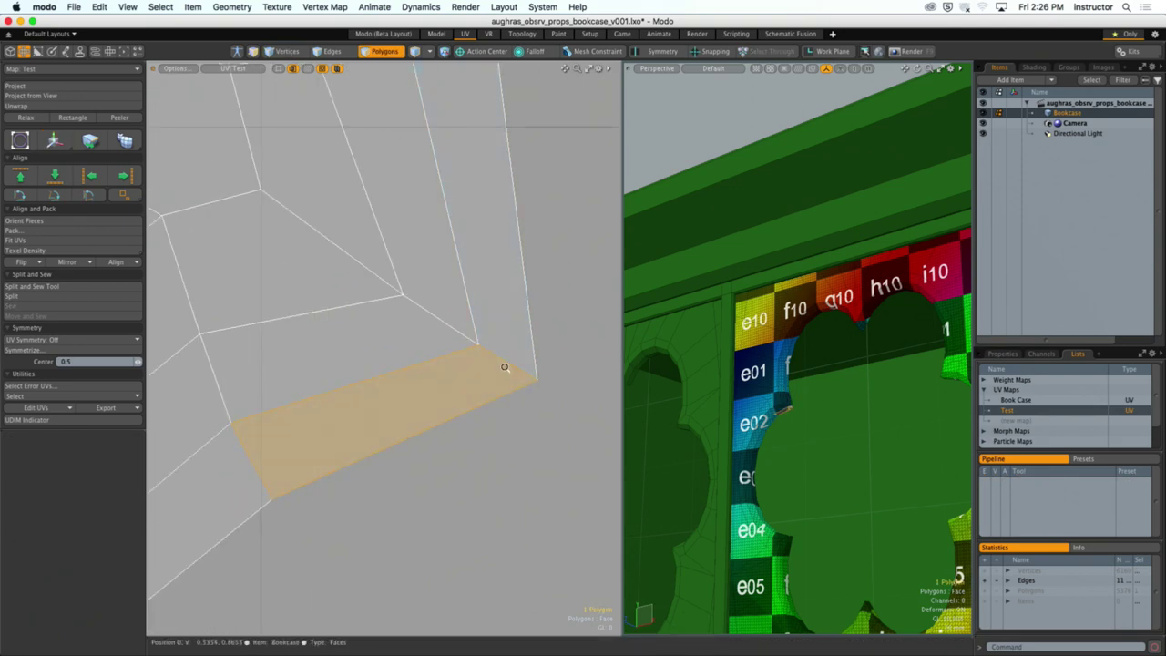
scroll(505, 367, down, 1)
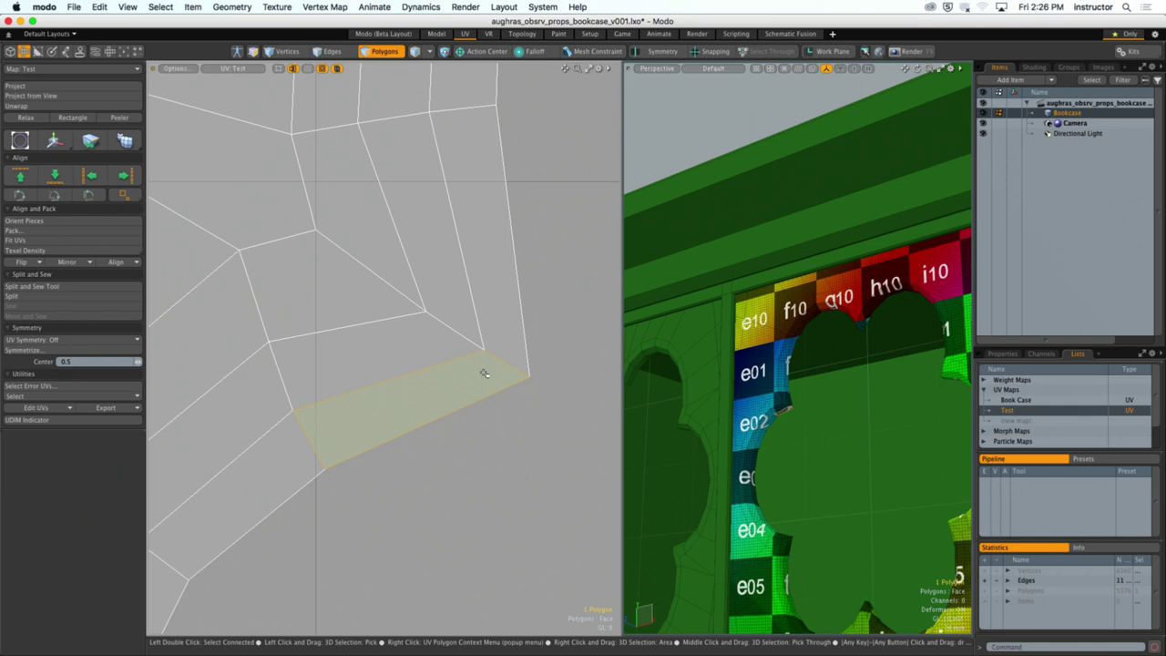
click(513, 441)
scroll(514, 443, down, 2)
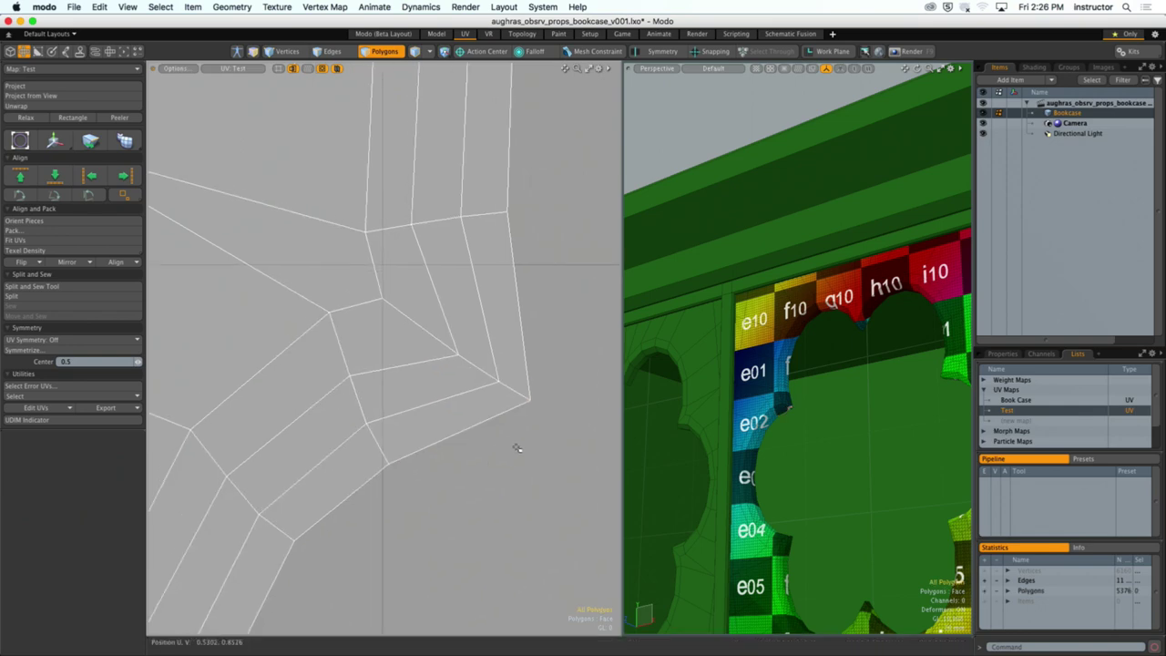
Step: With the action center set to Element, adjust the rim vertices at the upper-left notch, and reset the action center to none
key(1)
click(486, 51)
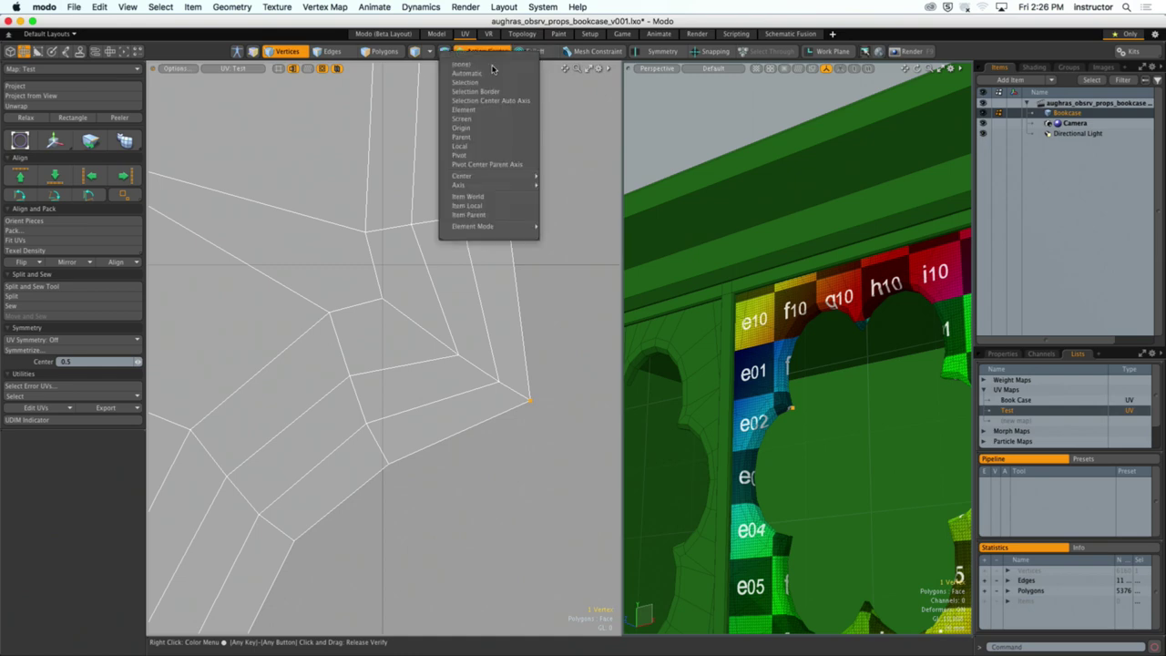
click(483, 111)
key(w)
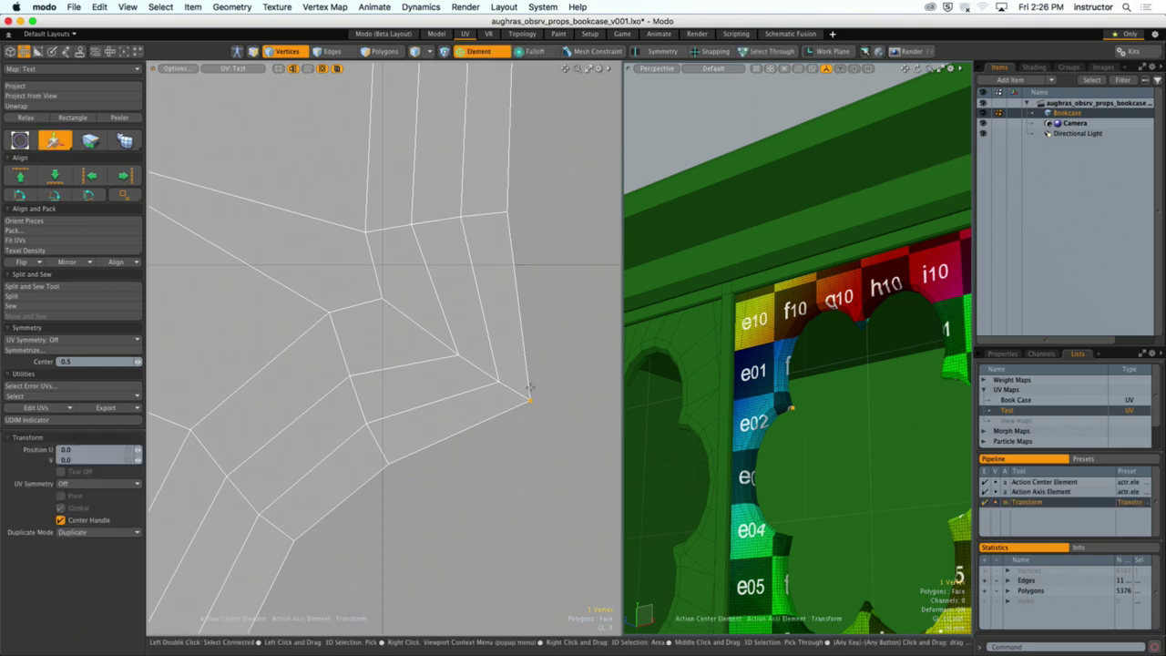
mouse_move(489, 378)
mouse_down()
mouse_move(508, 390)
mouse_move(494, 382)
mouse_up()
key(q)
click(531, 424)
scroll(531, 424, down, 2)
alt+shift+drag(531, 424, 495, 374)
scroll(536, 355, down, 3)
scroll(464, 372, down, 2)
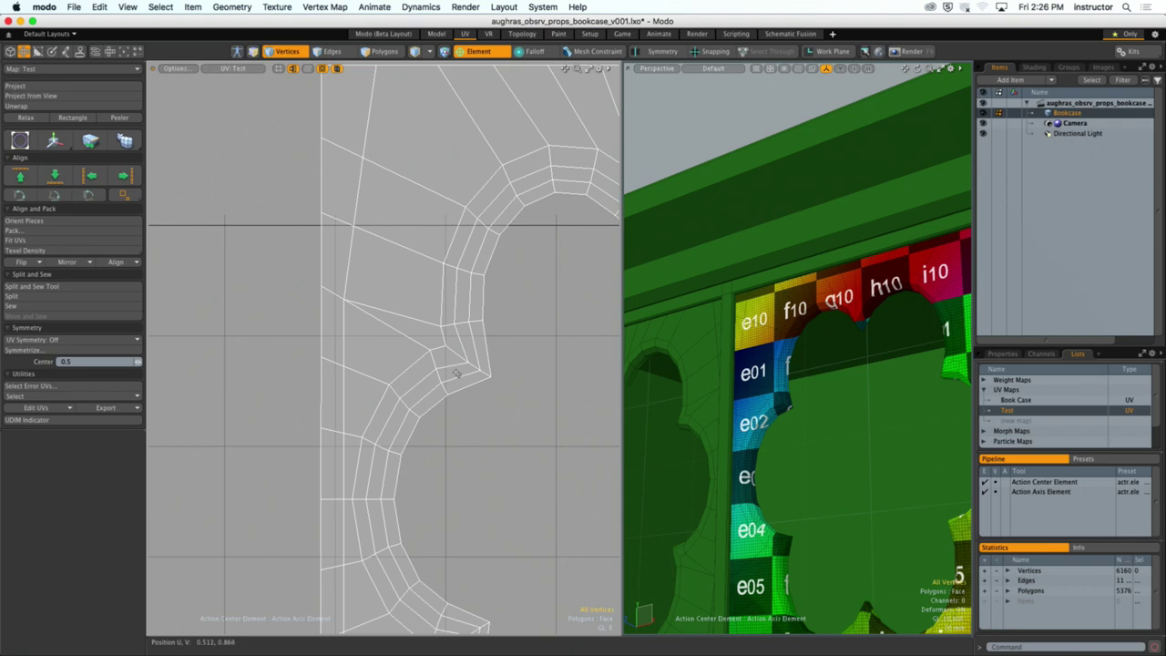
click(473, 54)
click(464, 65)
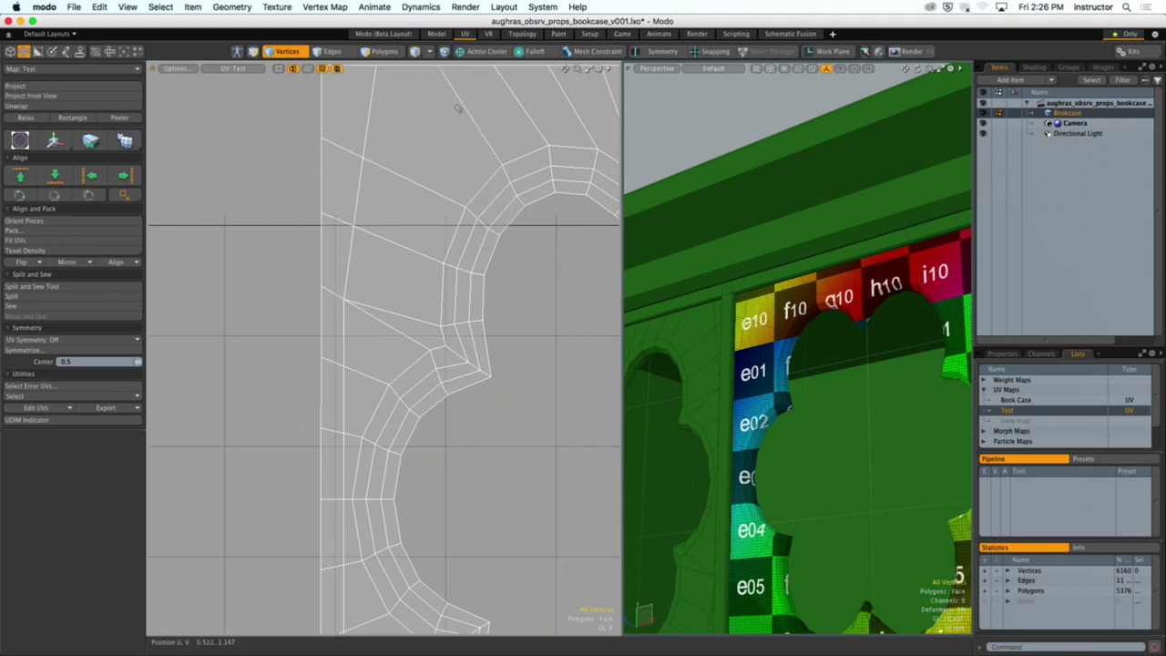
Step: Move the two innermost vertices of the top-centre notch apart vertically to widen the rim spacing at its tip
scroll(471, 280, down, 3)
alt+shift+drag(469, 285, 362, 279)
scroll(480, 241, up, 4)
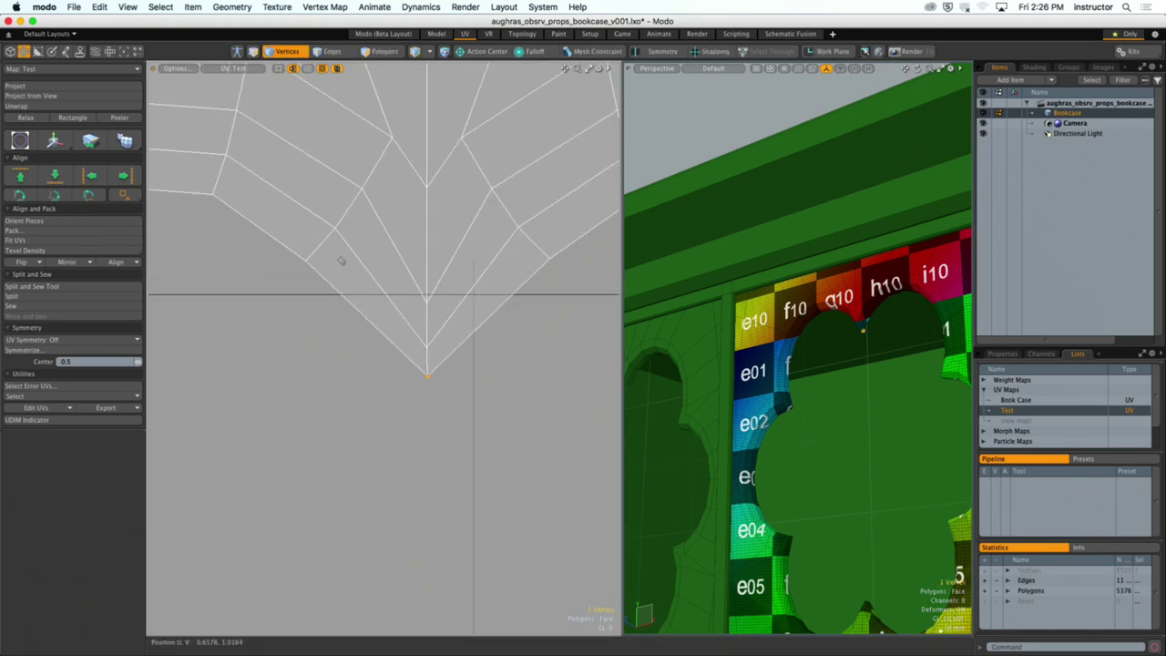
key(y)
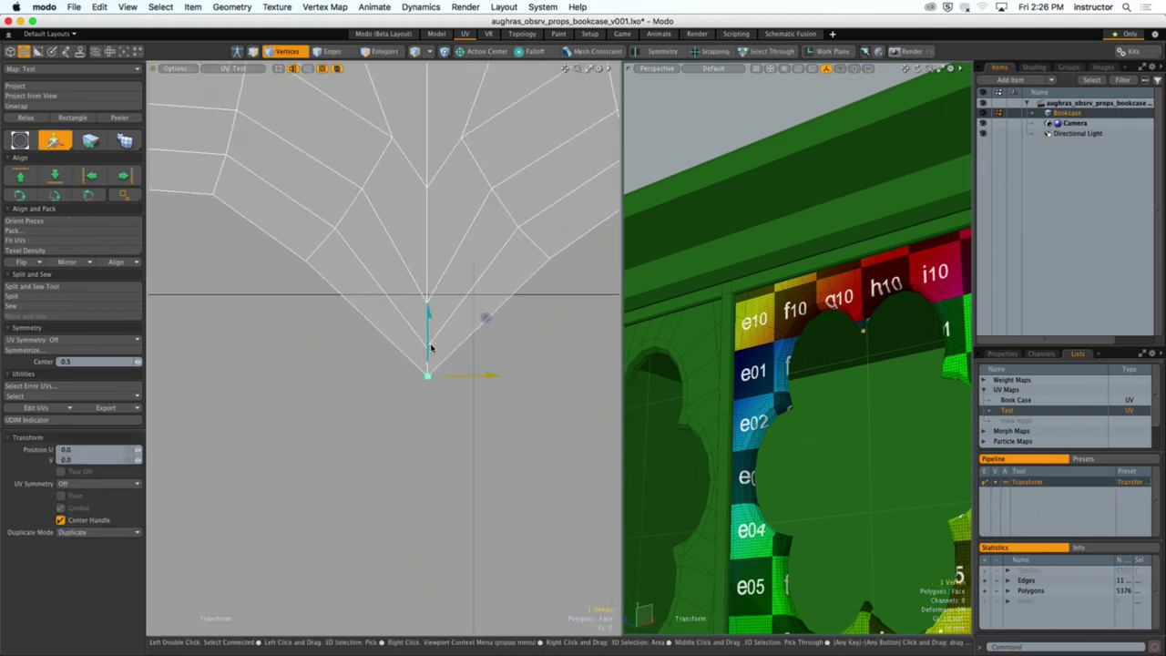
mouse_move(428, 323)
mouse_down()
mouse_move(428, 340)
mouse_move(427, 319)
mouse_up()
key(q)
click(427, 345)
key(w)
key(q)
click(471, 385)
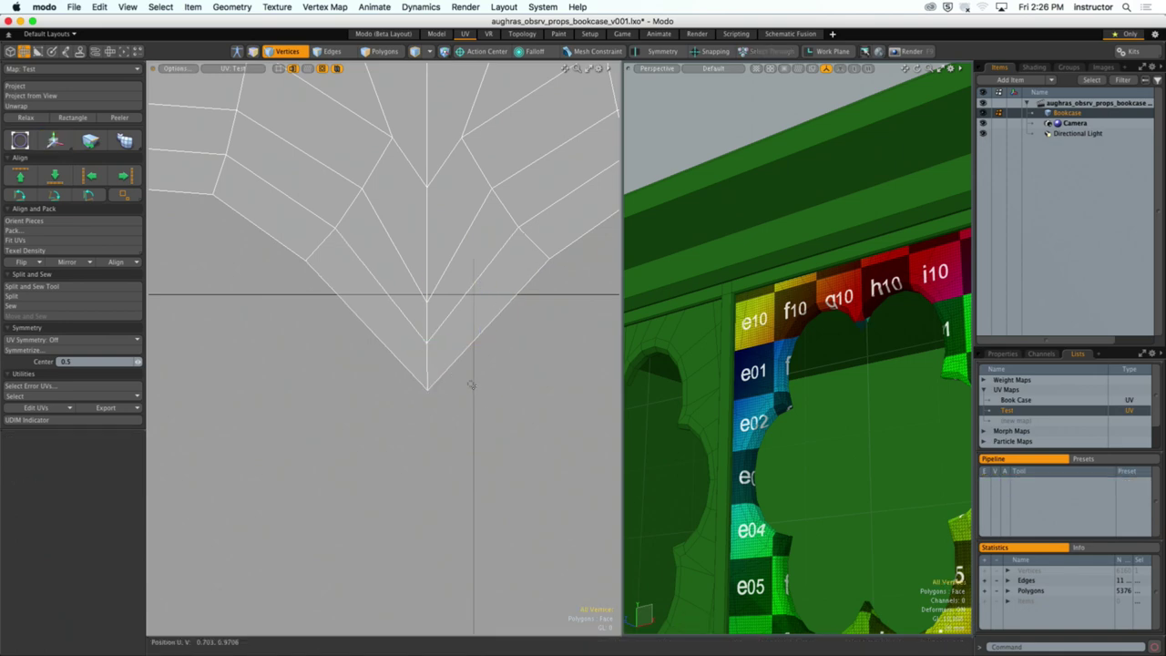
Step: Try relaxing the entire large panel shell in Conformal mode with 2001 iterations, and view the available relax modes
scroll(455, 381, down, 10)
alt+drag(424, 448, 444, 361)
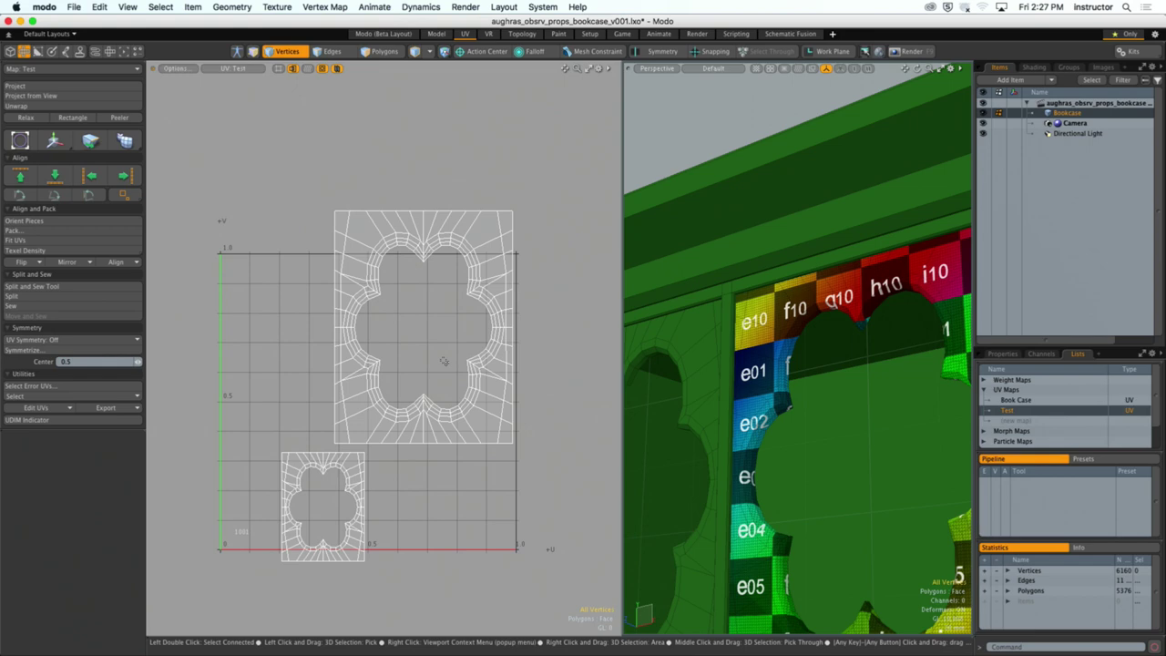
key(space)
key(space)
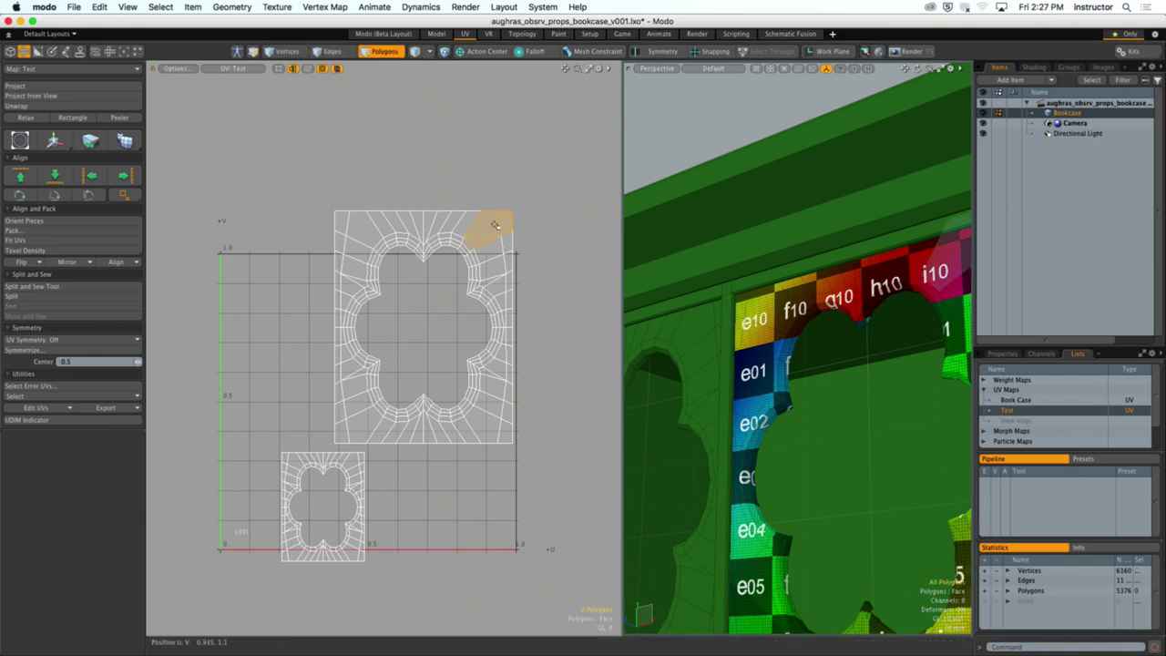
double_click(500, 220)
click(26, 117)
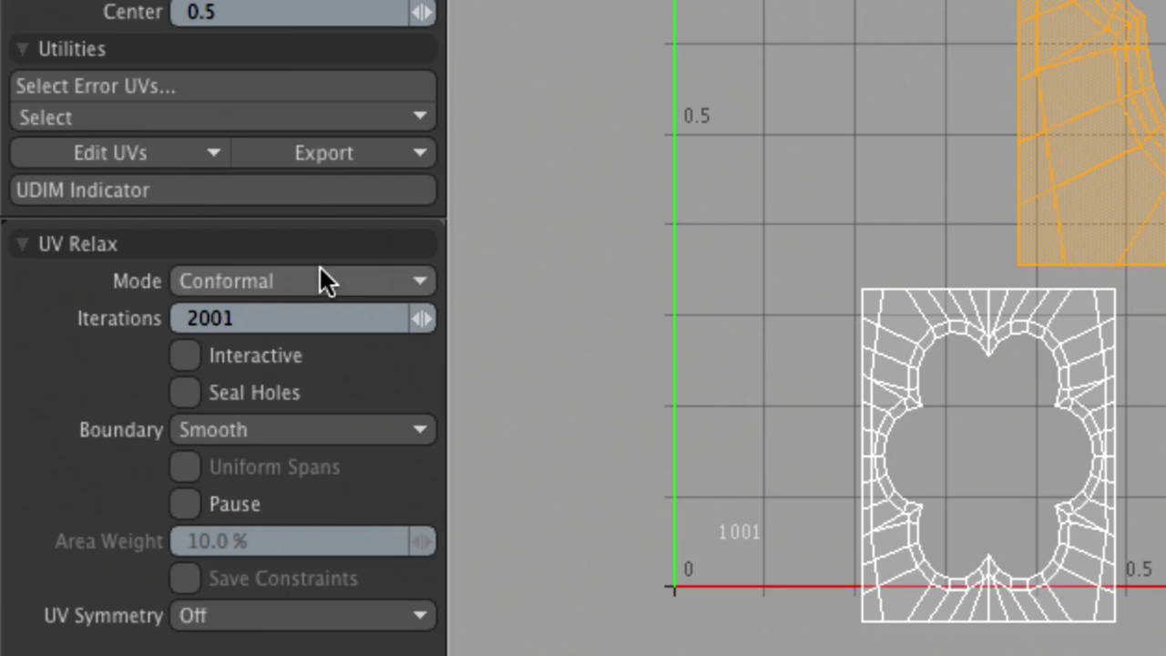
click(275, 345)
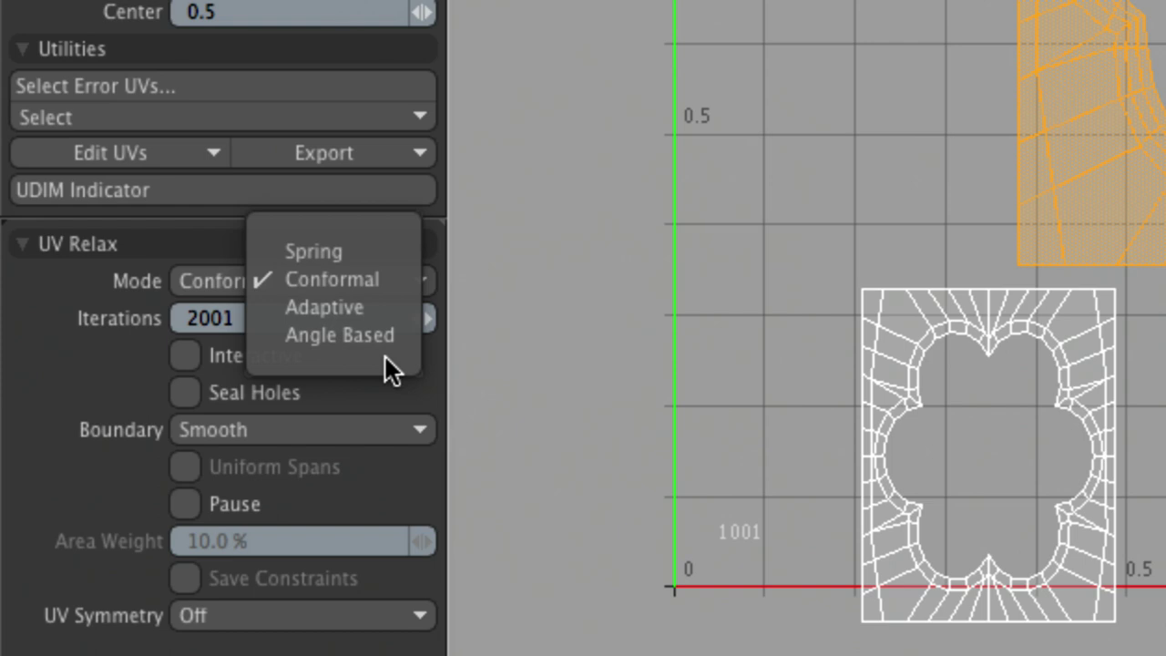
click(385, 356)
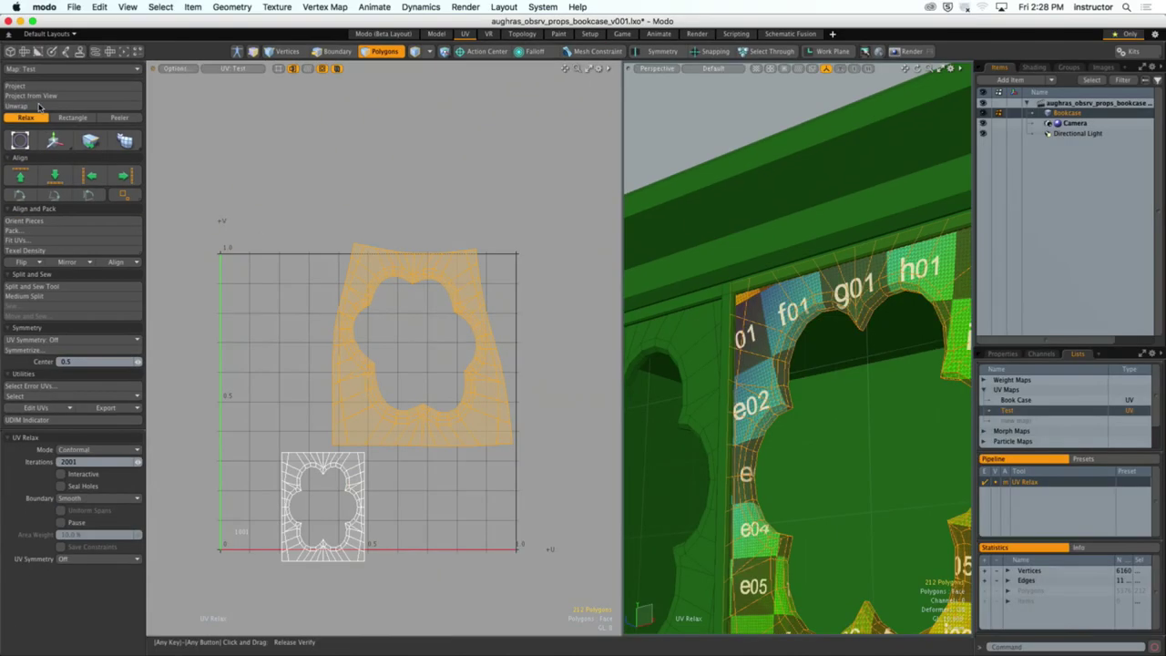
Step: Start Unwrap on the relaxed panel shell and view its available methods, keeping Conformal
click(41, 100)
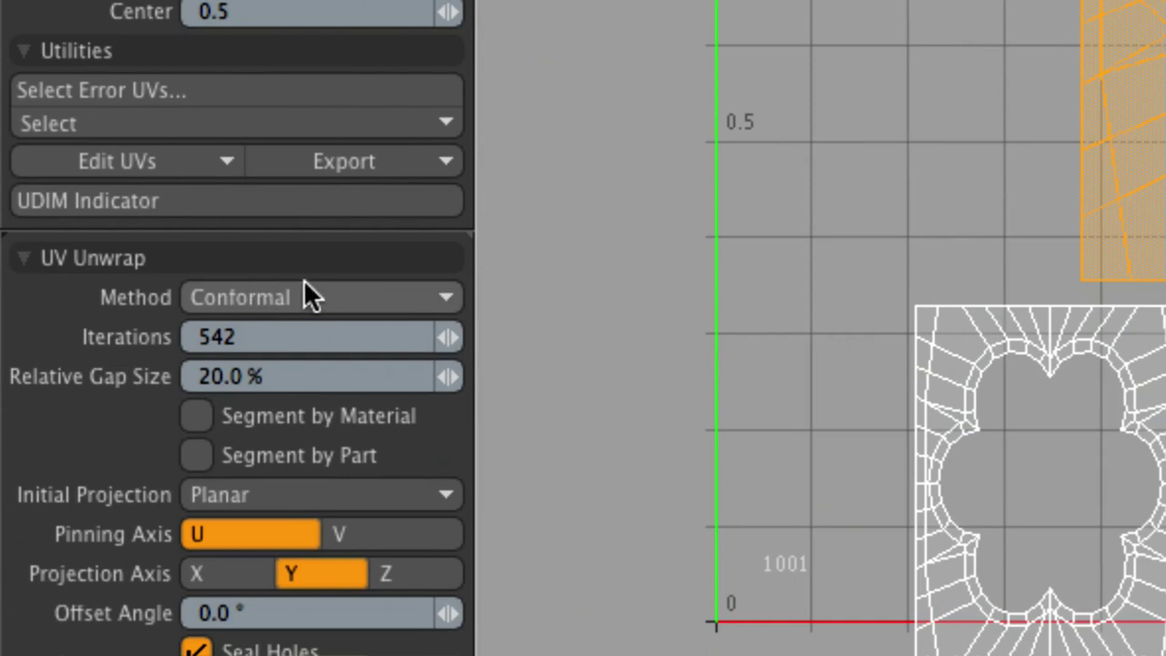
click(304, 284)
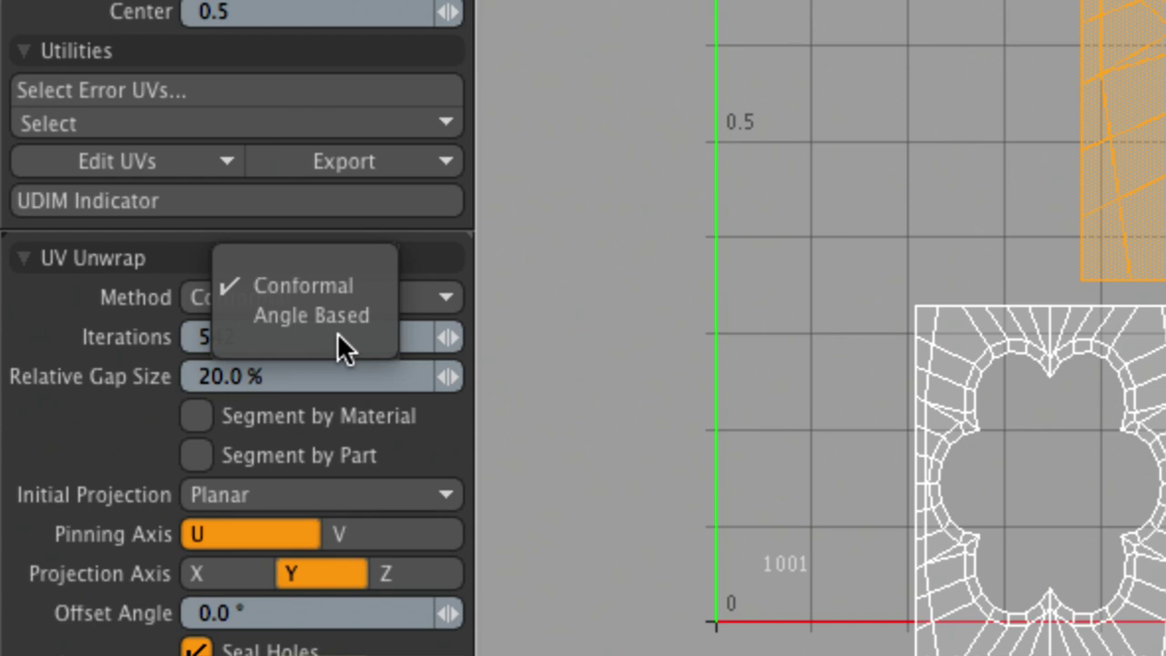
click(722, 372)
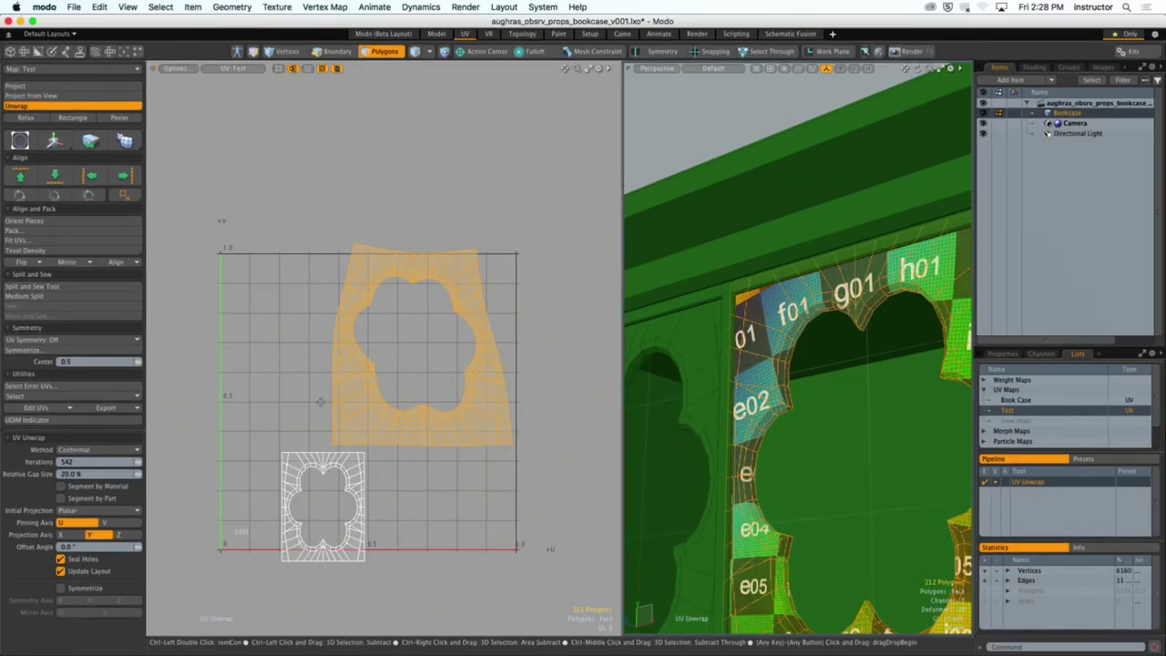
Step: Undo the unwrap and the relax of the large panel shell, and return to vertex selection
key(super+z)
key(super+z)
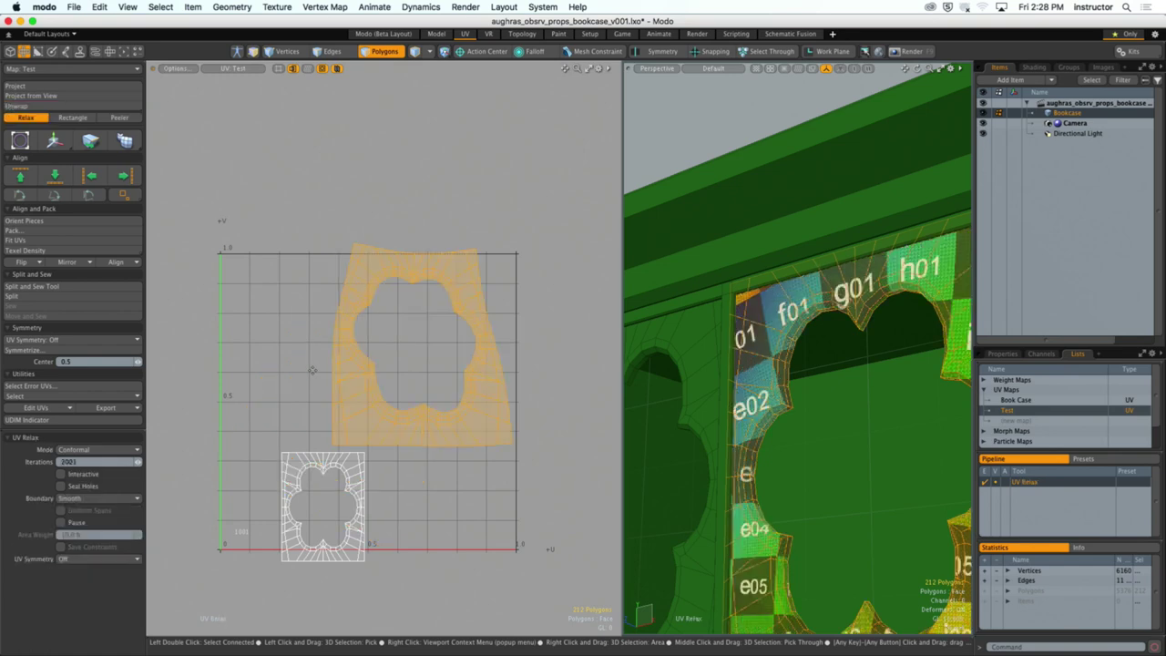
key(super+z)
key(space)
Step: Delete the Test UV map and display the Book Case map's full UV layout
alt+drag(774, 410, 795, 431)
right_click(1032, 412)
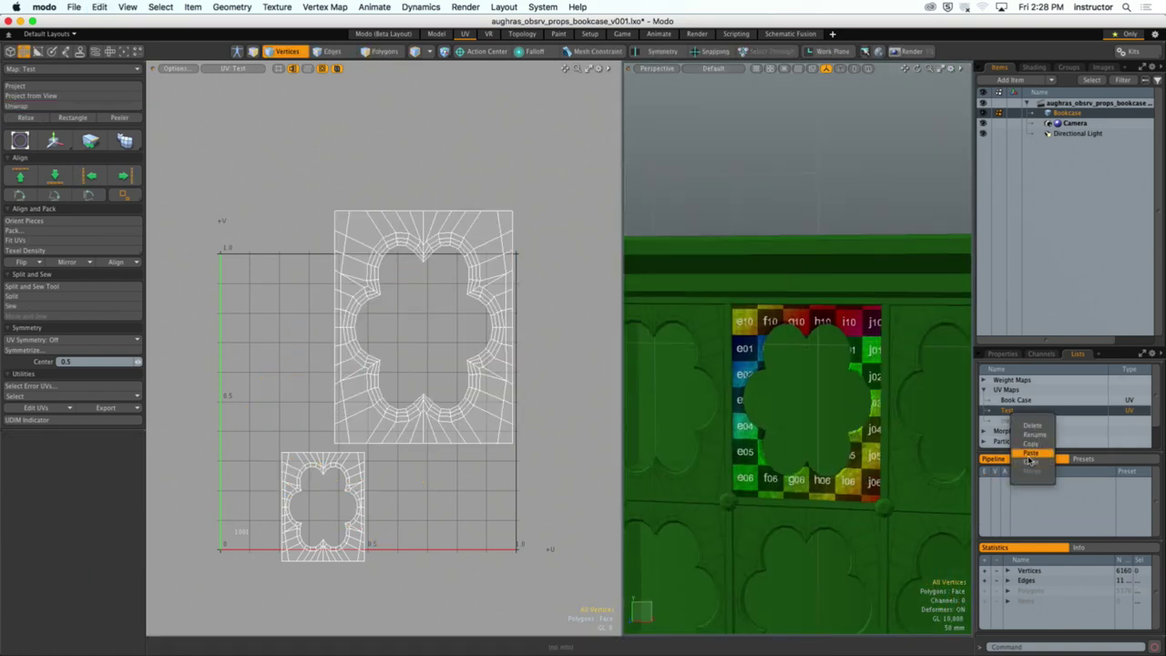
click(1032, 425)
click(885, 257)
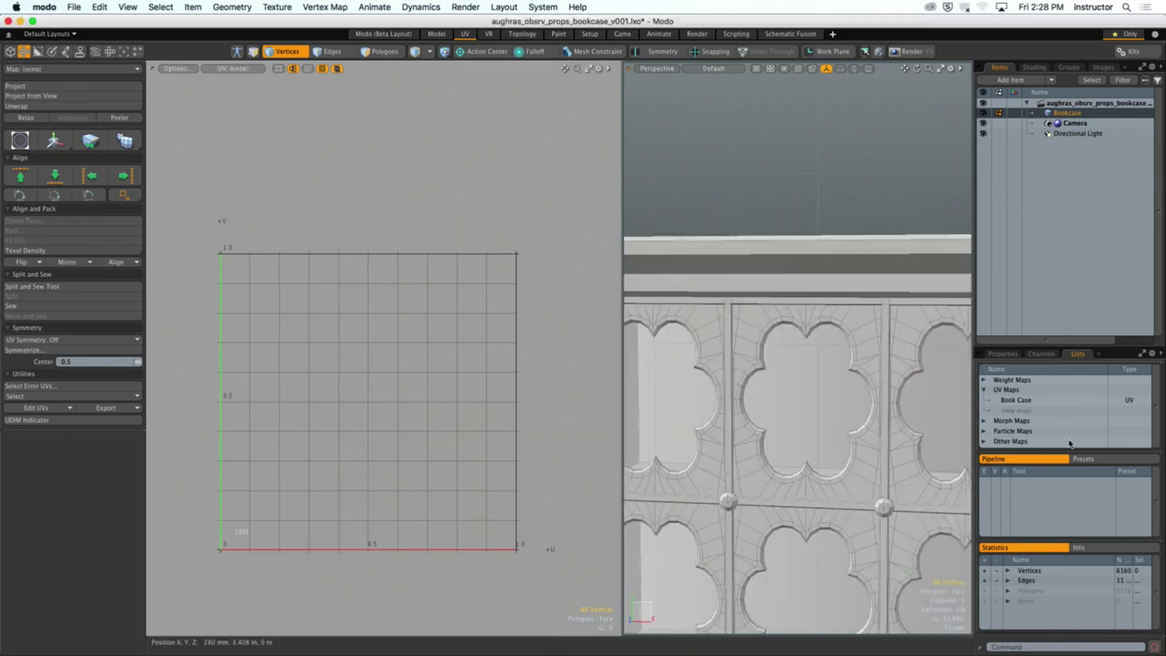
click(1047, 400)
scroll(469, 370, down, 2)
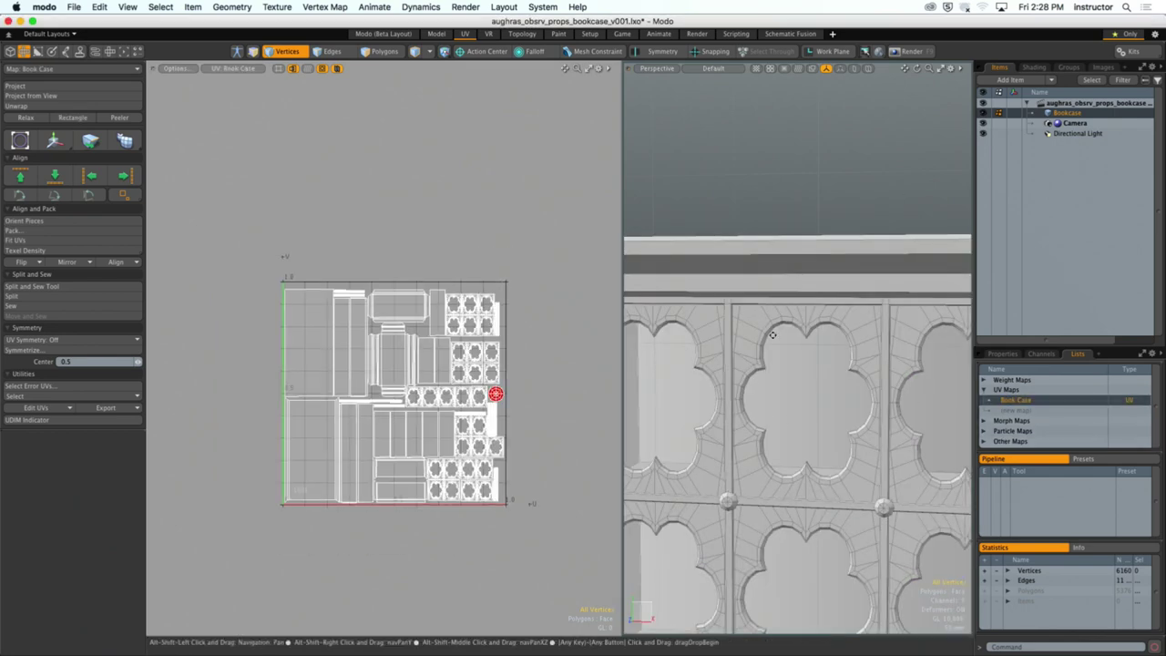
Step: Preview the whole bookcase with the Modo UV checker.jpg texture preset and examine how the checker pattern is distributed
ctrl+alt+drag(772, 335, 781, 115)
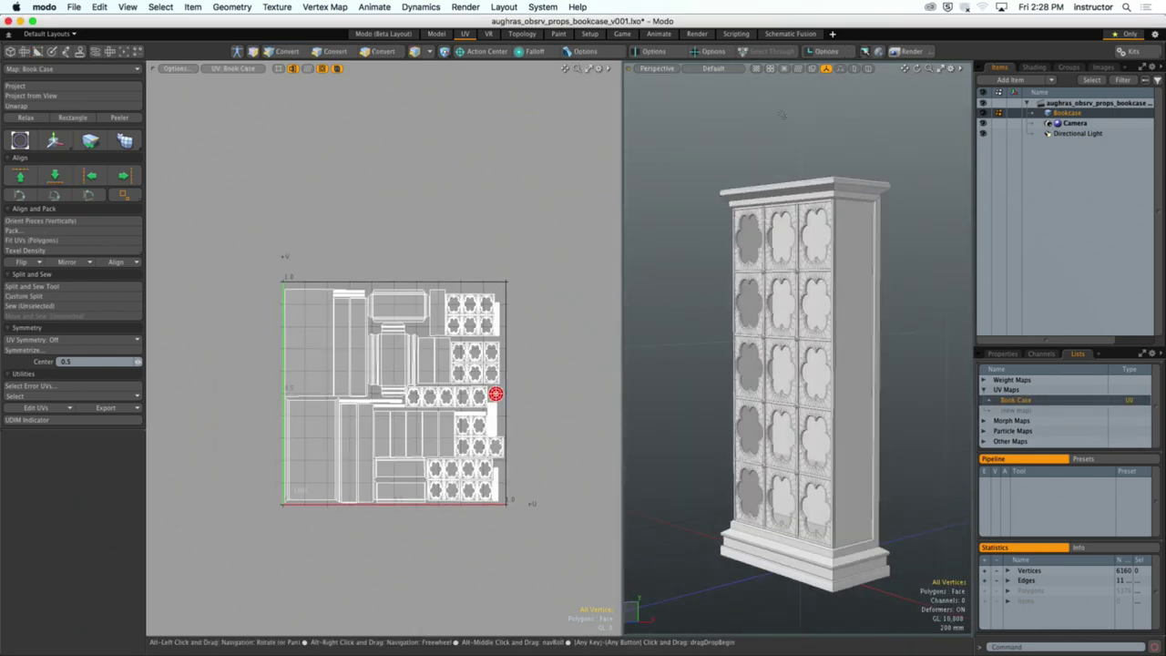
key(1)
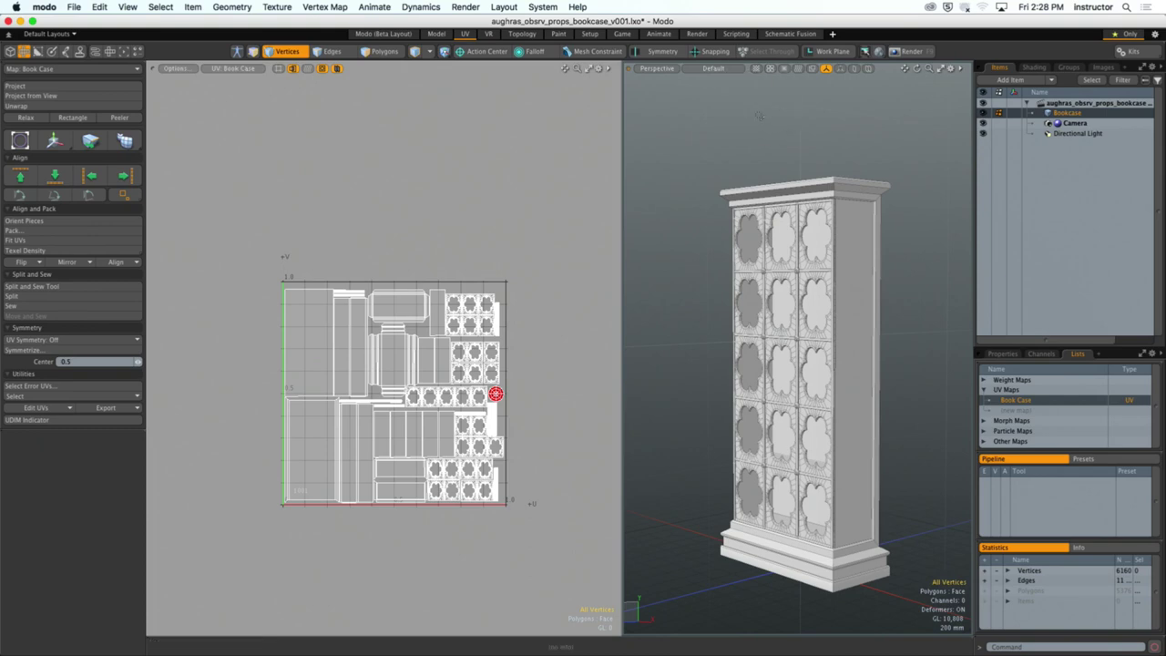
key(F6)
double_click(793, 380)
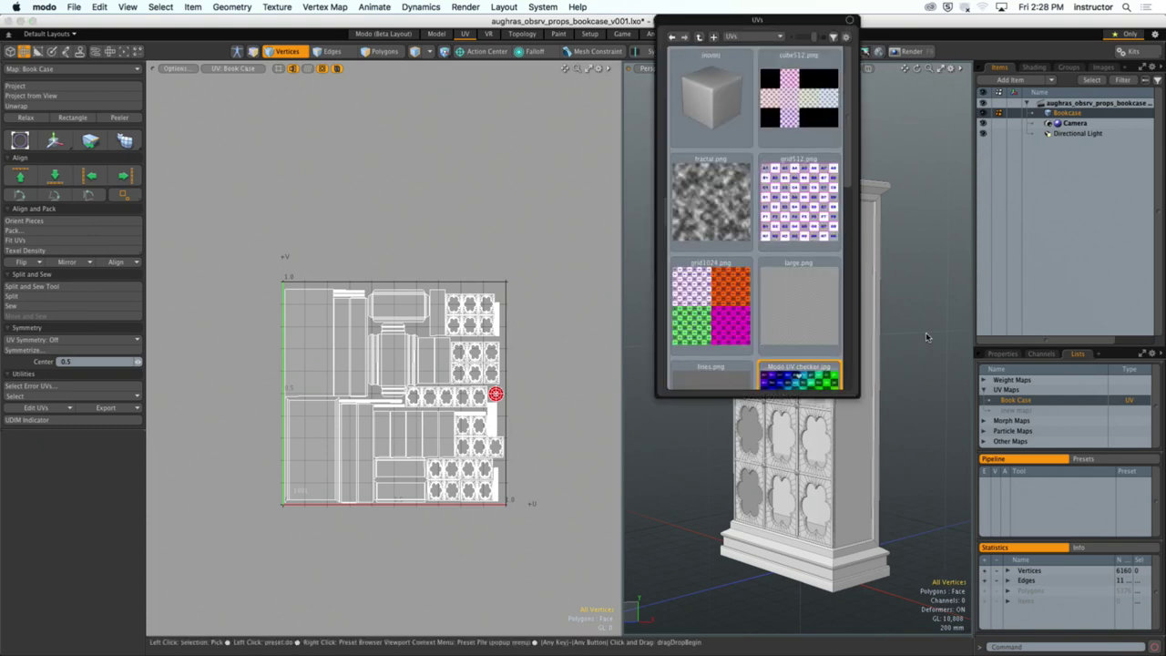
alt+drag(928, 337, 829, 397)
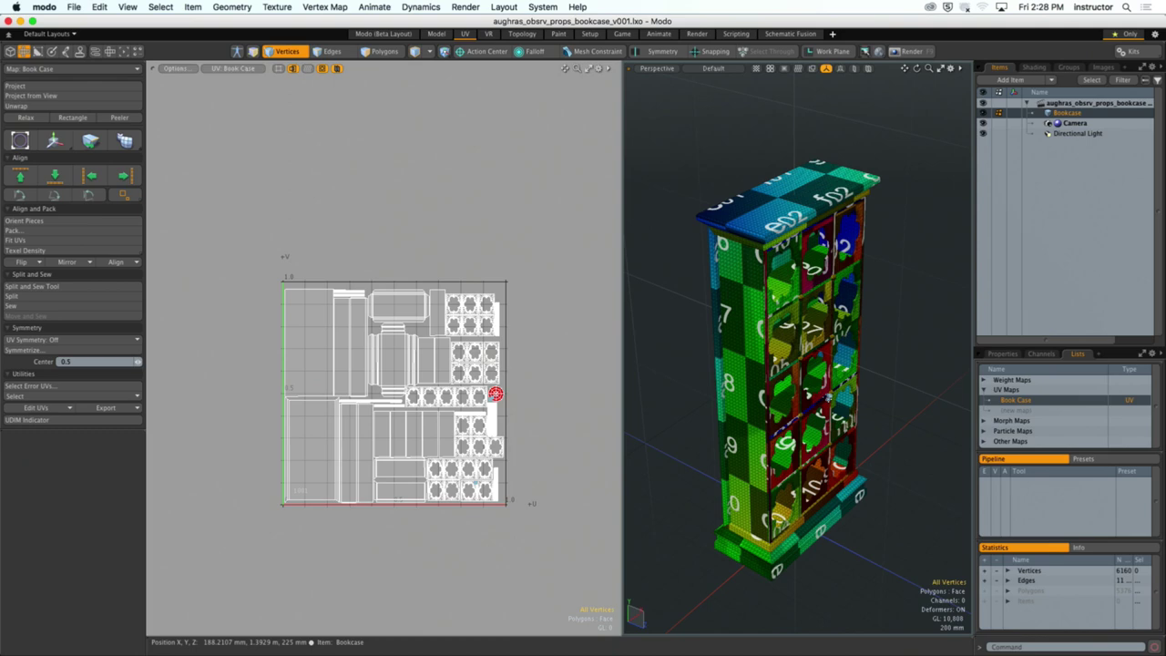
scroll(770, 237, up, 5)
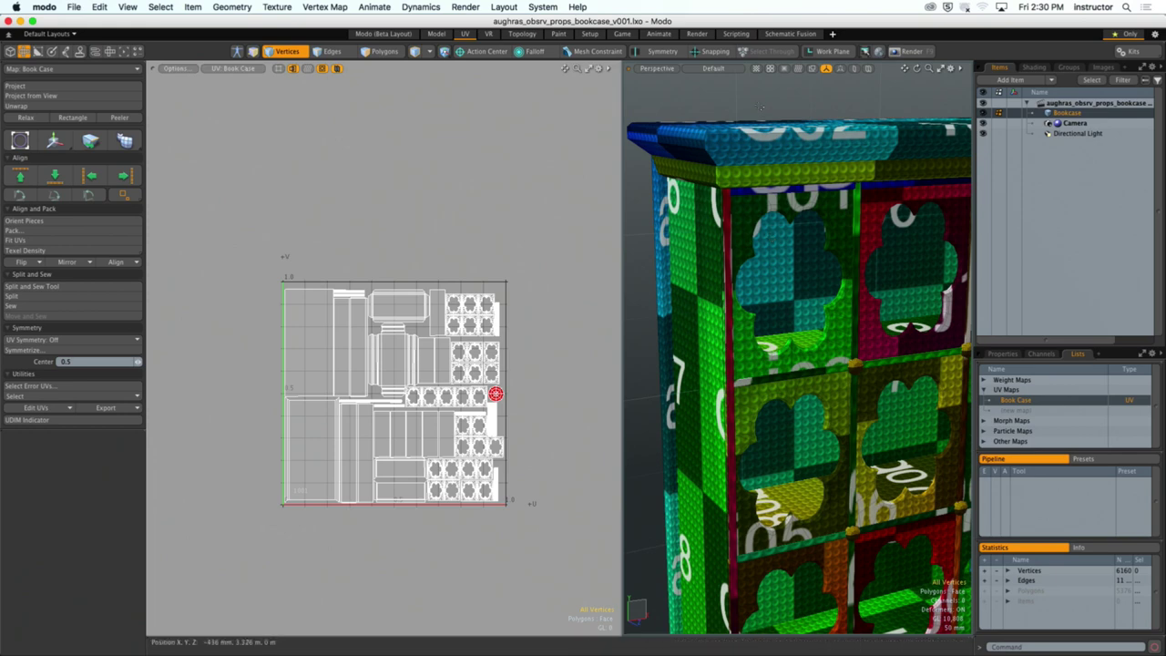
Step: Disable the UV checker texture preview so the bookcase is displayed in plain shading
click(756, 70)
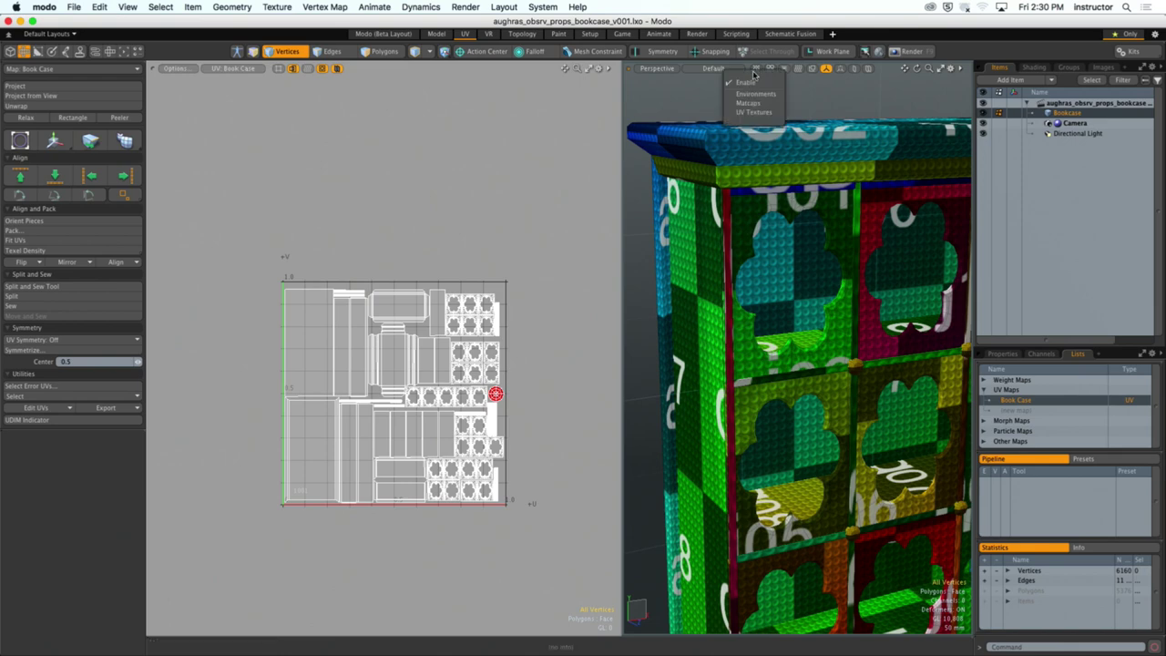
click(756, 83)
ctrl+alt+drag(796, 133, 710, 230)
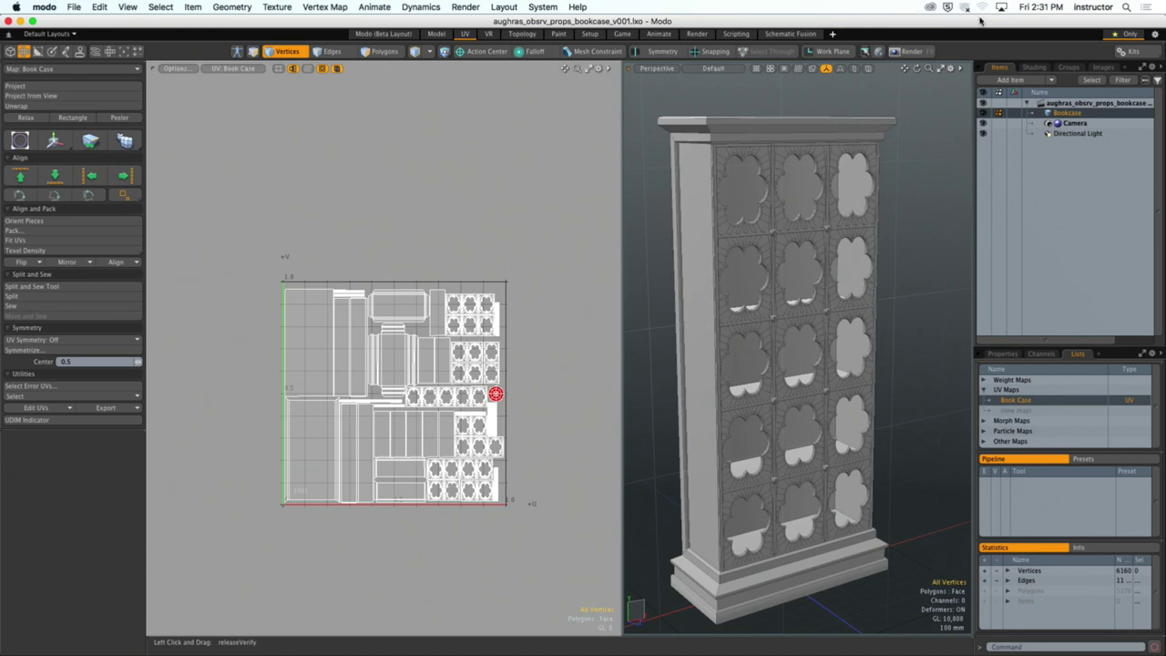
Step: View the Game layout with its vertex map tools, and switch to the Model layout
alt+drag(805, 164, 781, 240)
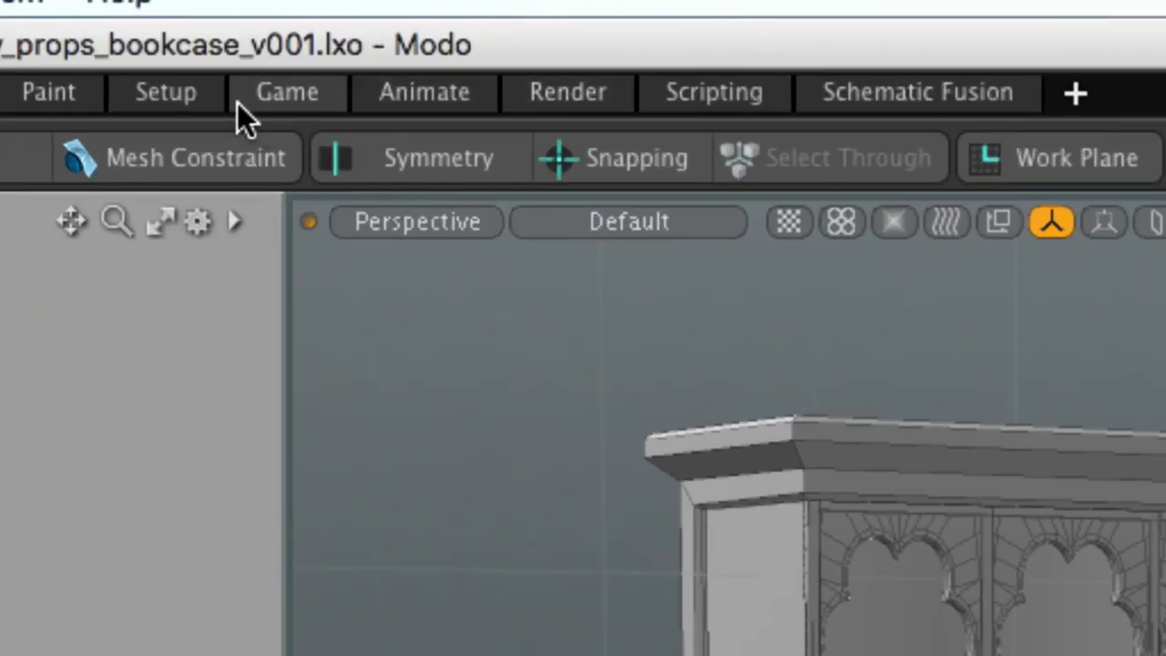
click(292, 95)
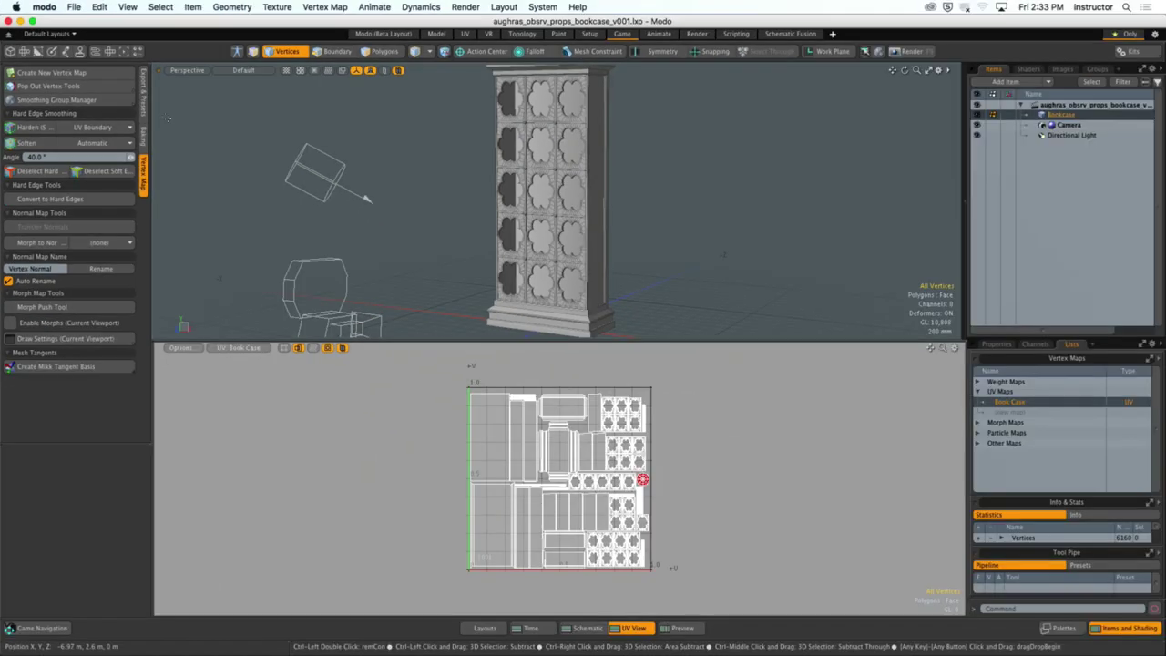
click(436, 34)
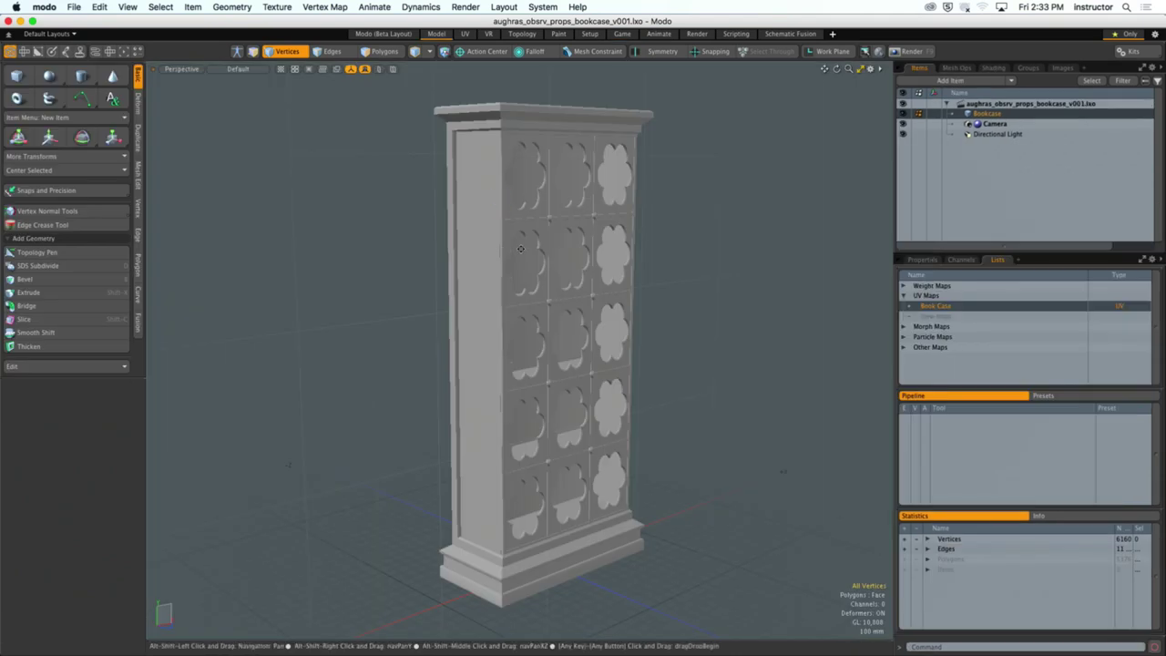
alt+drag(420, 258, 428, 259)
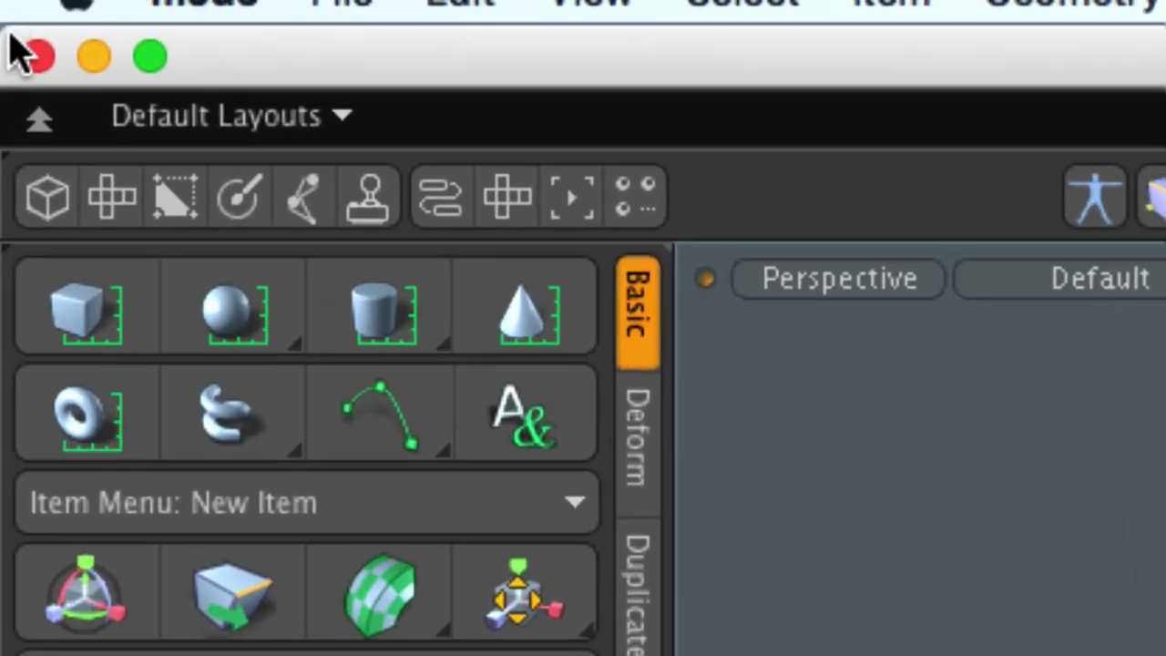
Step: Show the game toolset's Vertex Map tools and expand the Other Maps category of the vertex map list
click(49, 202)
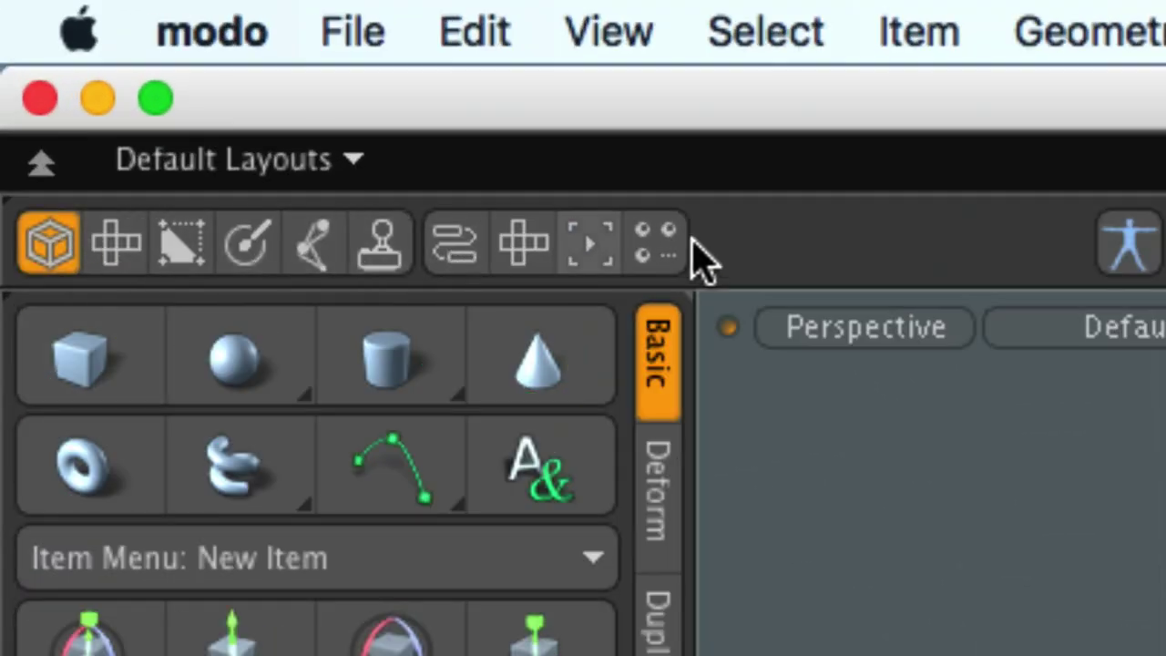
click(382, 248)
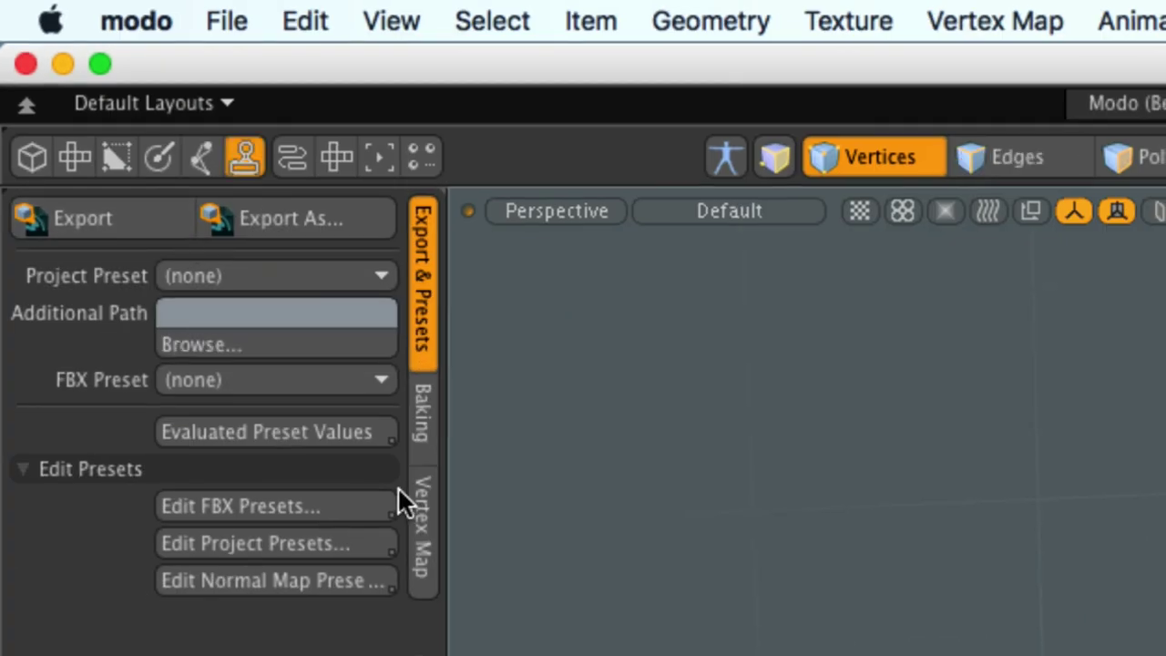
click(426, 512)
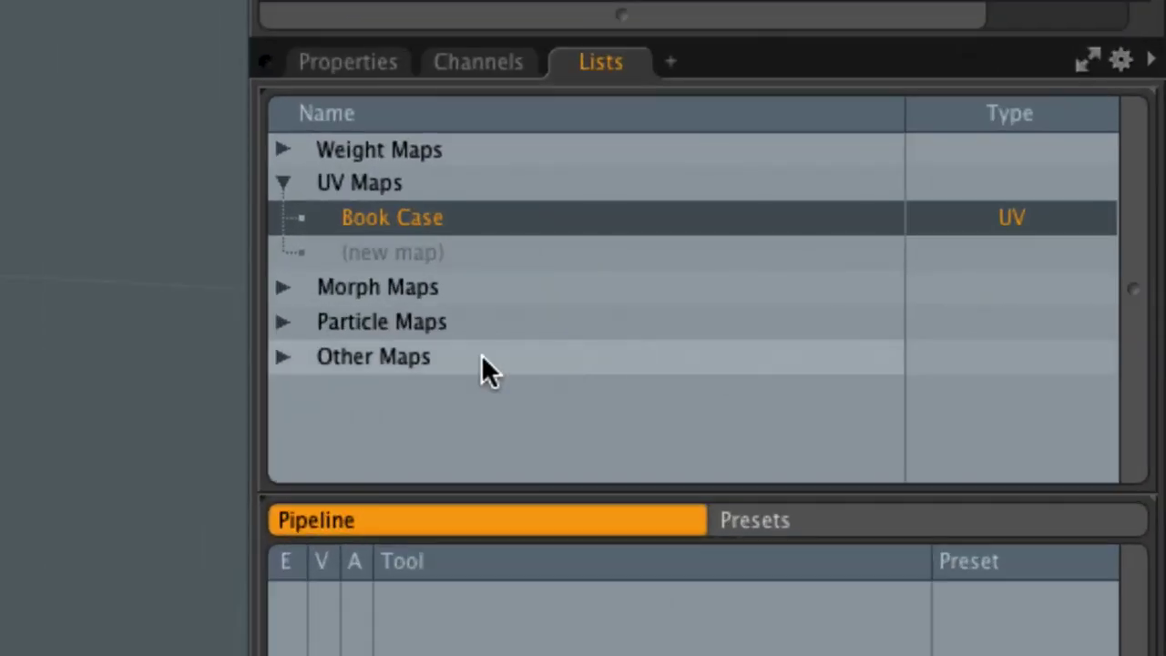
click(283, 357)
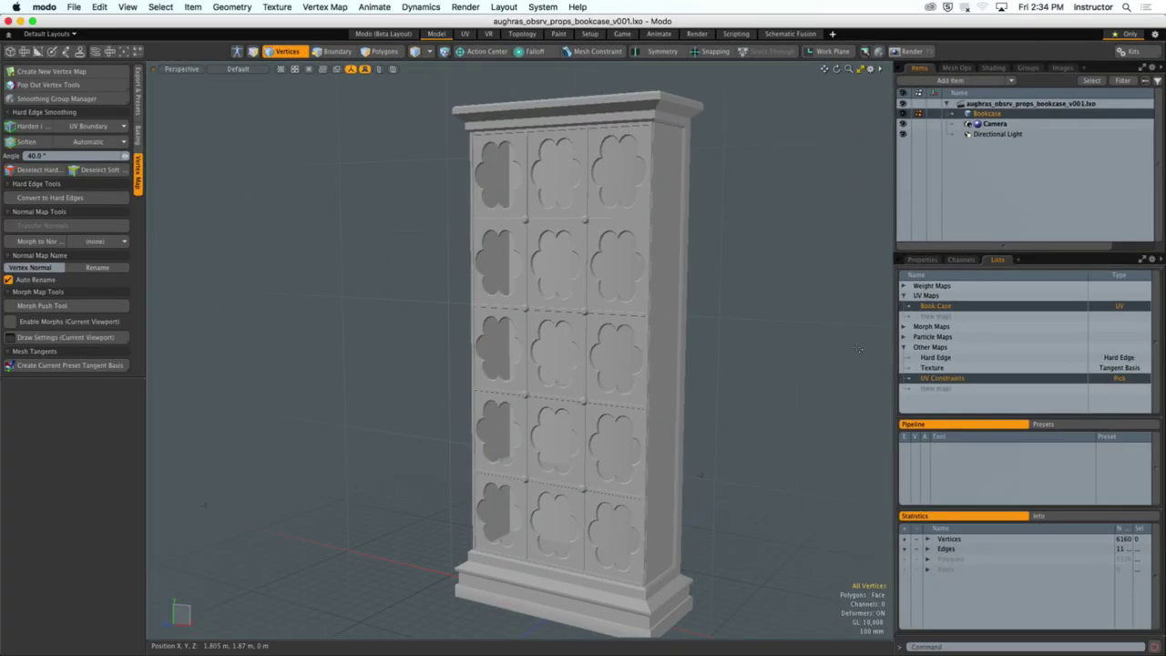
alt+drag(319, 355, 480, 353)
Step: Save the scene as a new version named aughras_obsrv_props_bookcase_v002 in the BOOKCASE folder
key(super+shift+s)
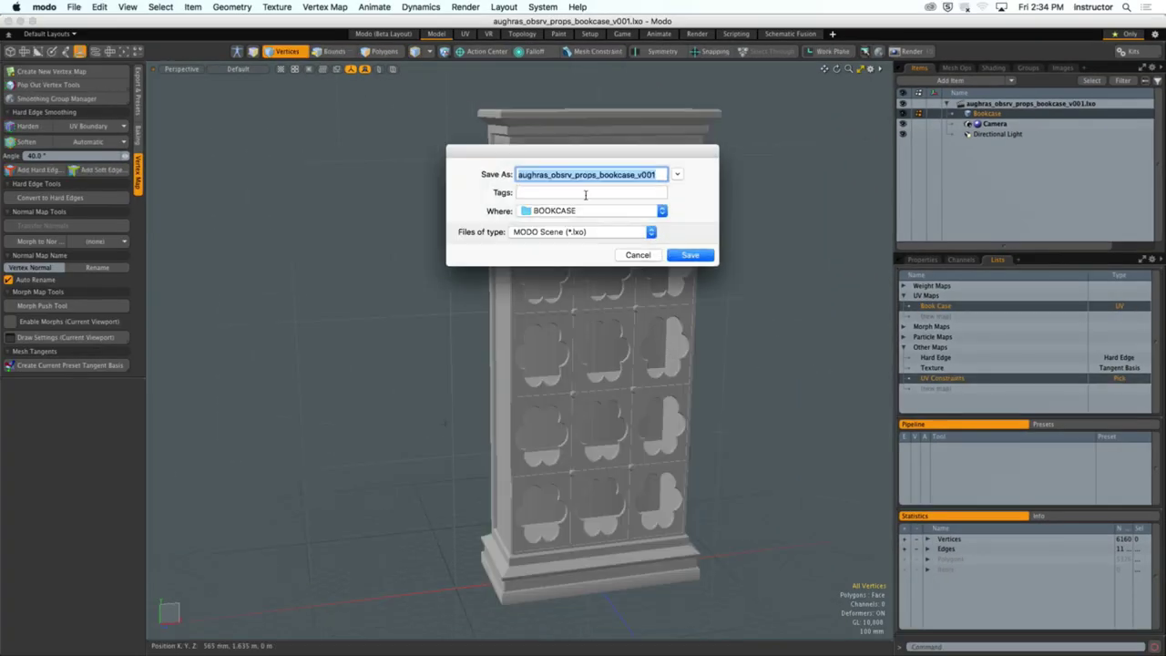
click(654, 174)
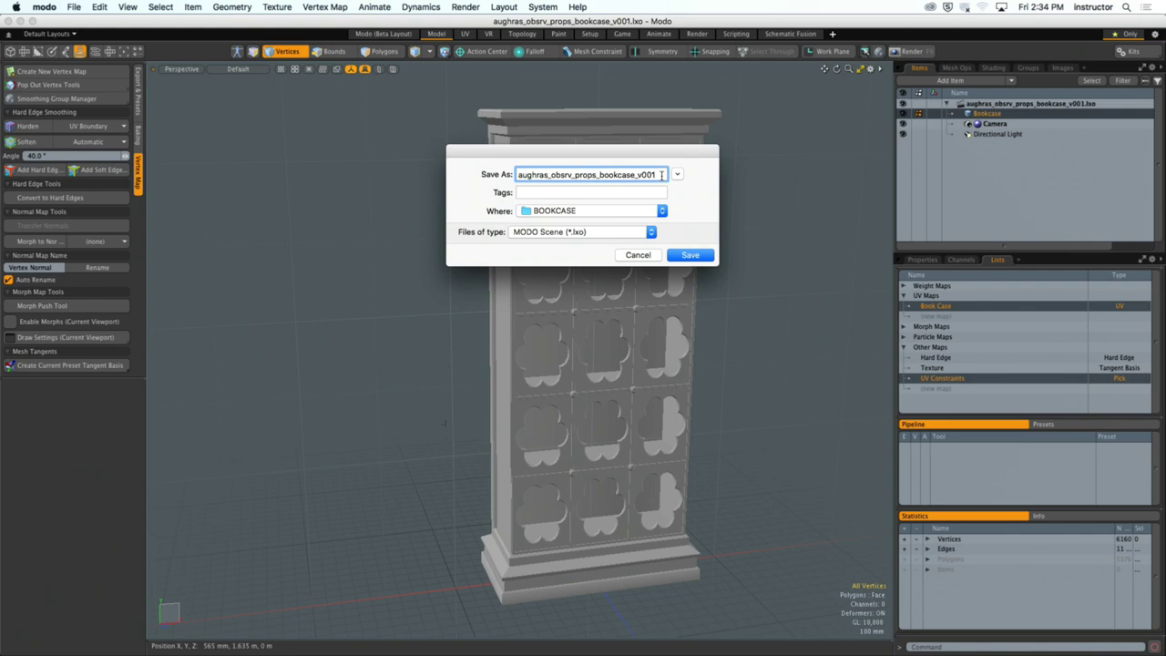
key(BackSpace)
text(2)
click(693, 259)
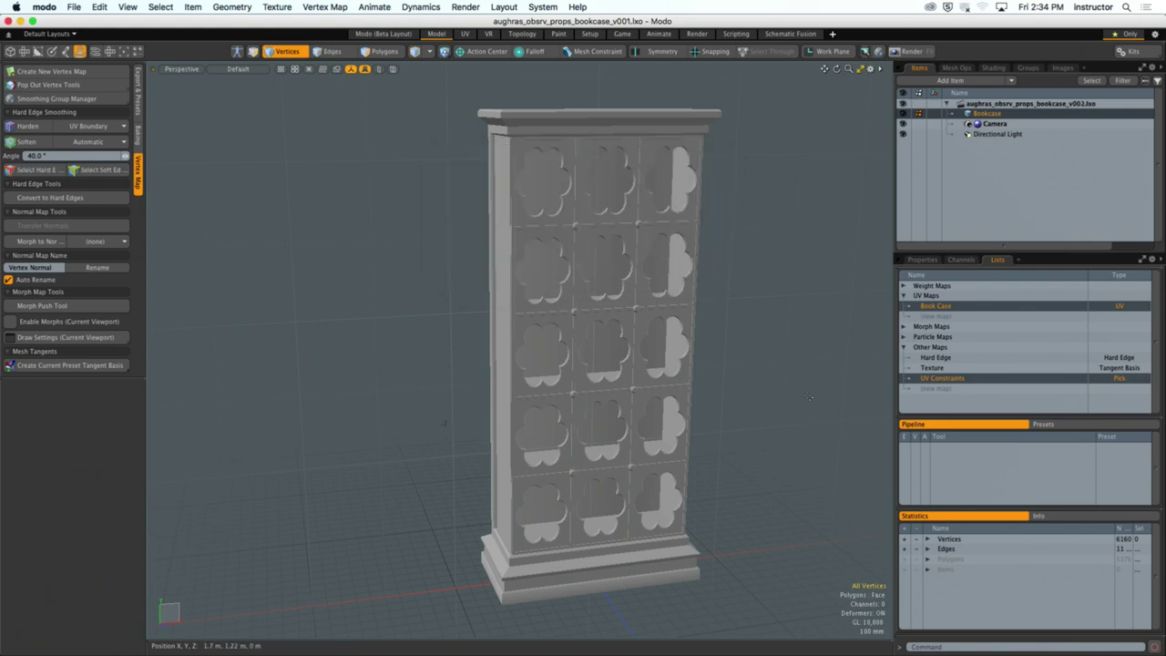
Step: Delete the Hard Edge, Texture and UV Constraints vertex maps from the bookcase mesh
shift+click(950, 359)
right_click(950, 360)
click(947, 369)
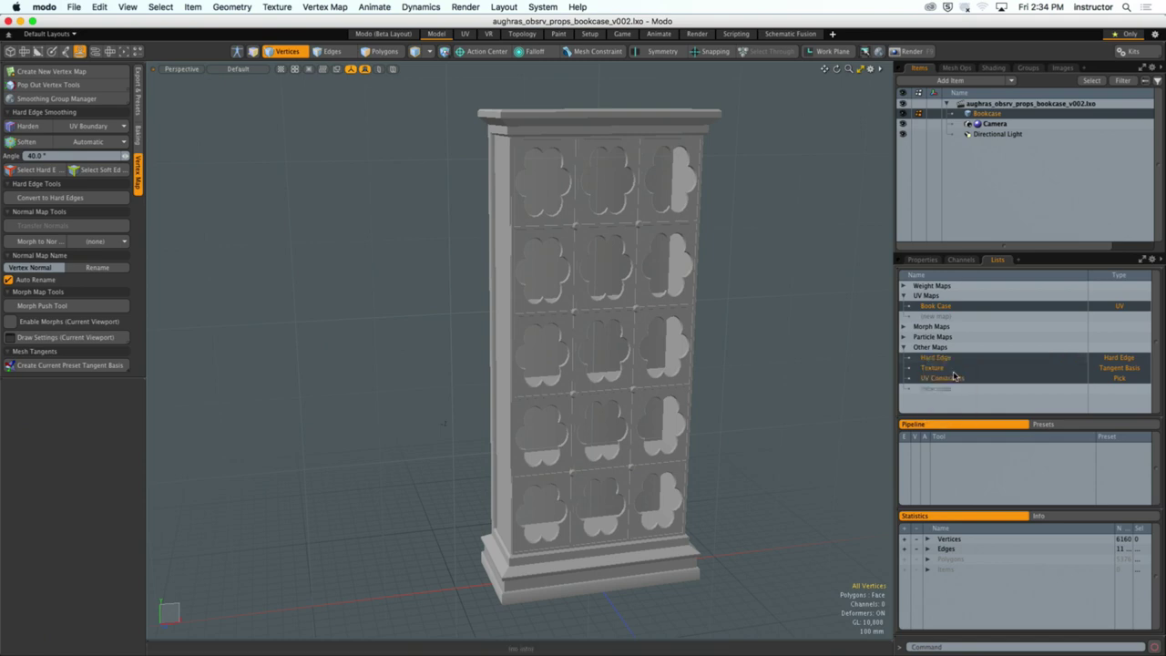
click(883, 255)
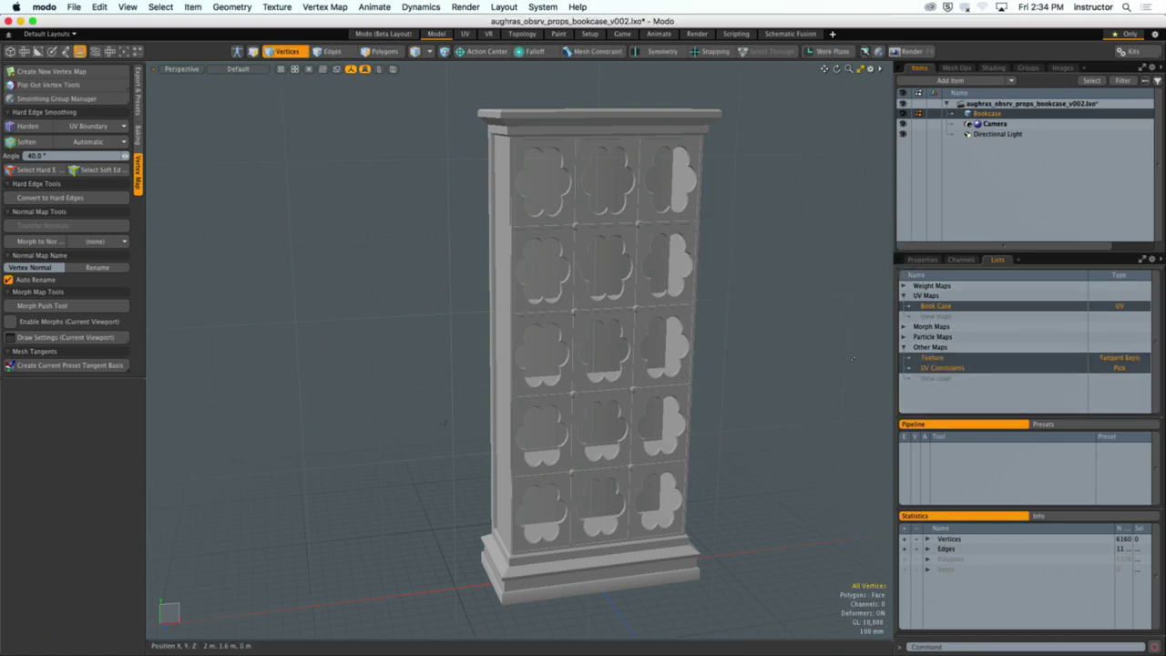
click(948, 368)
right_click(947, 368)
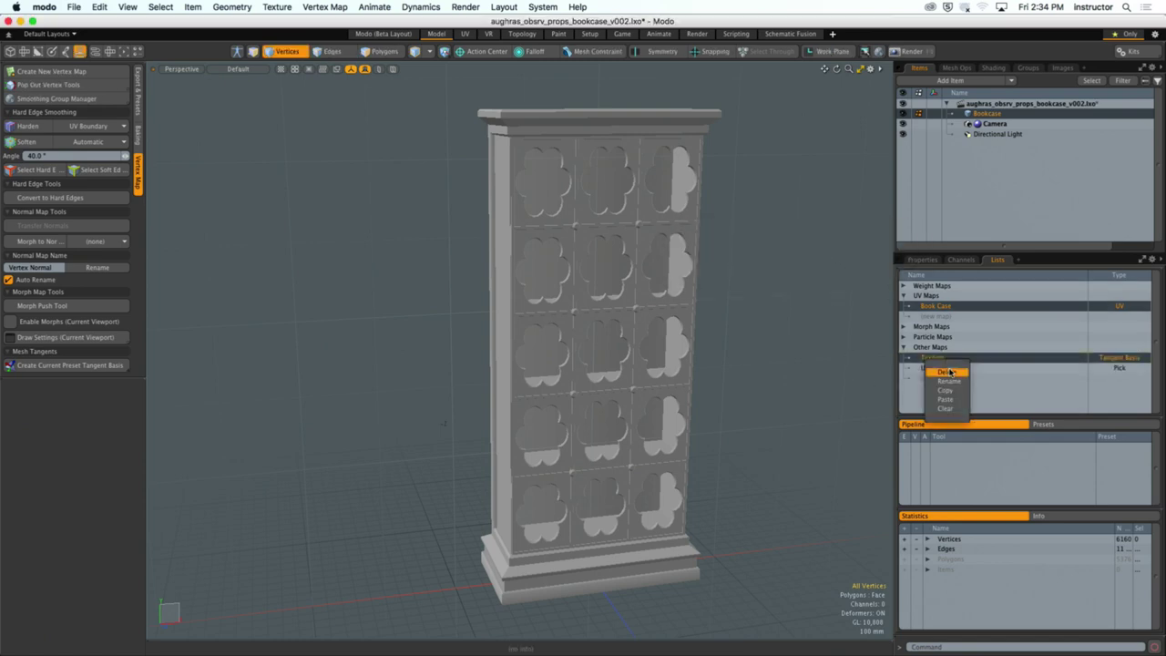
click(943, 373)
click(895, 247)
click(949, 361)
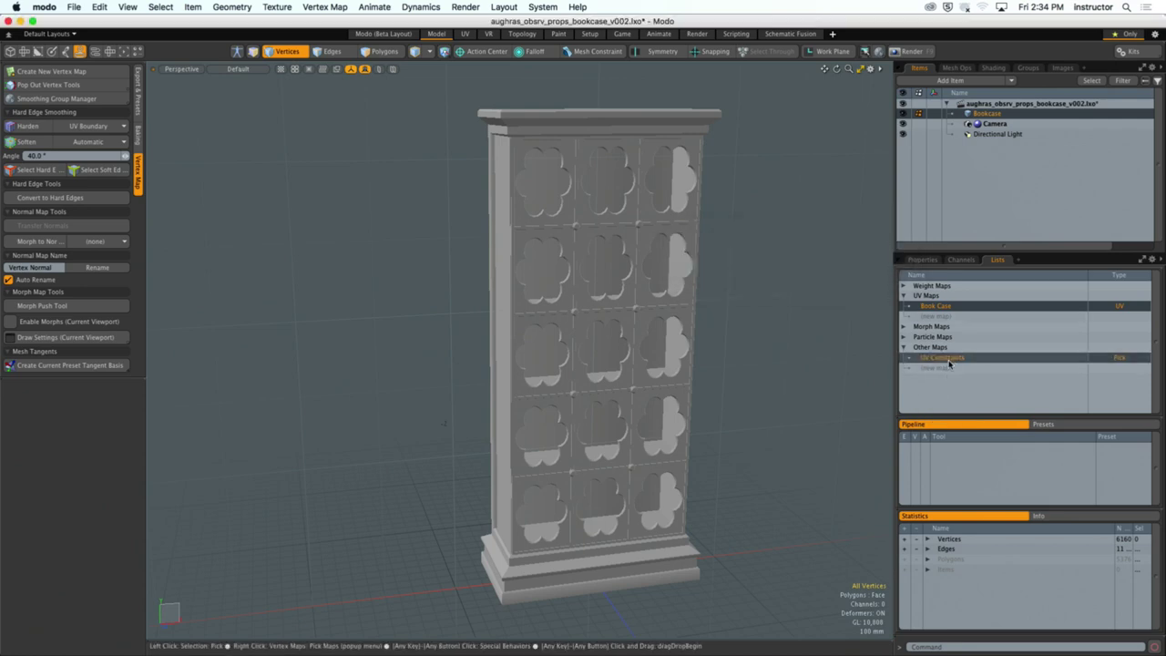
right_click(949, 360)
click(952, 374)
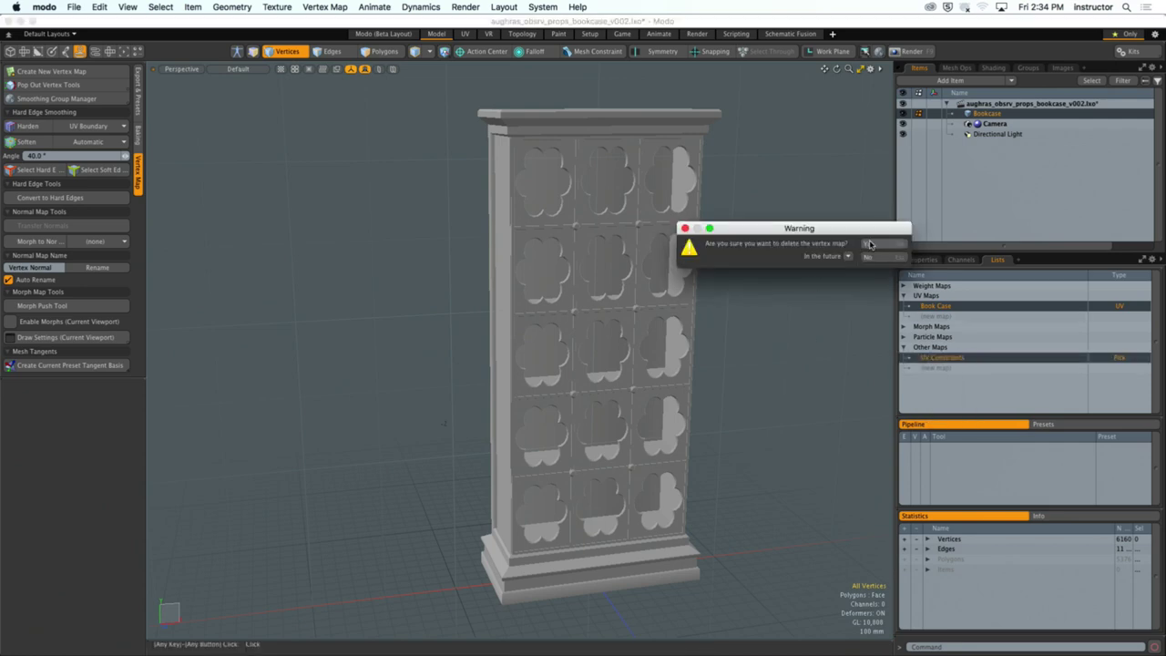
click(872, 246)
Step: Examine the bookcase's shading up close along the cornice, corner and lattice panel edges
alt+drag(657, 317, 747, 330)
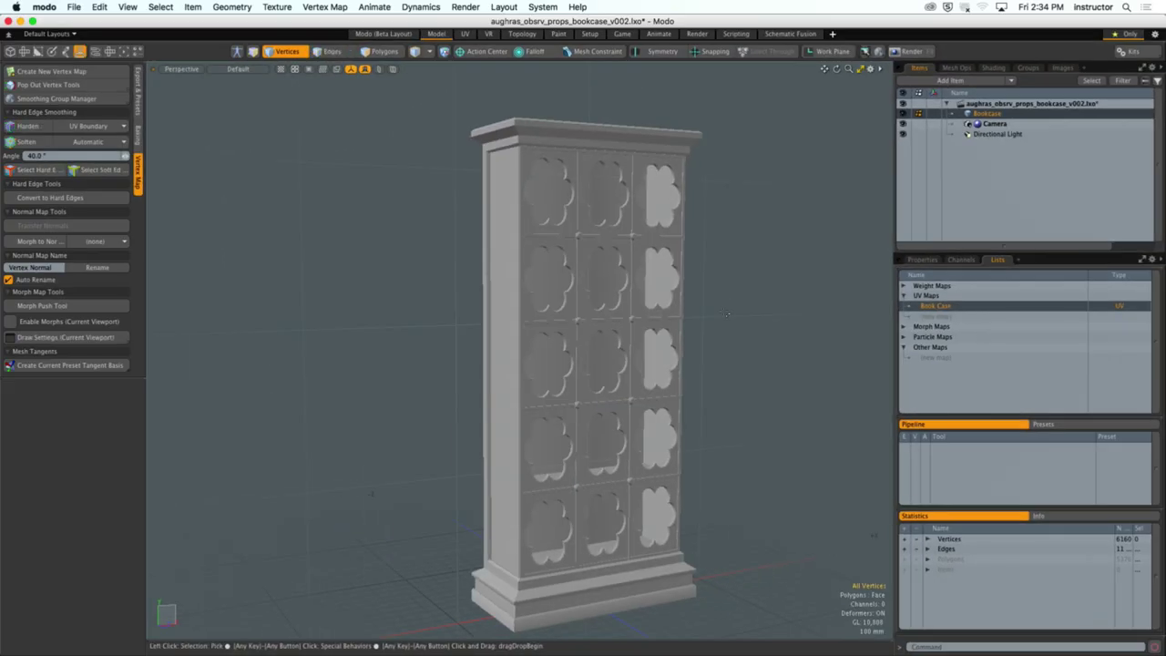
alt+drag(649, 233, 682, 273)
alt+shift+drag(533, 141, 578, 292)
scroll(541, 191, up, 8)
alt+drag(603, 339, 577, 276)
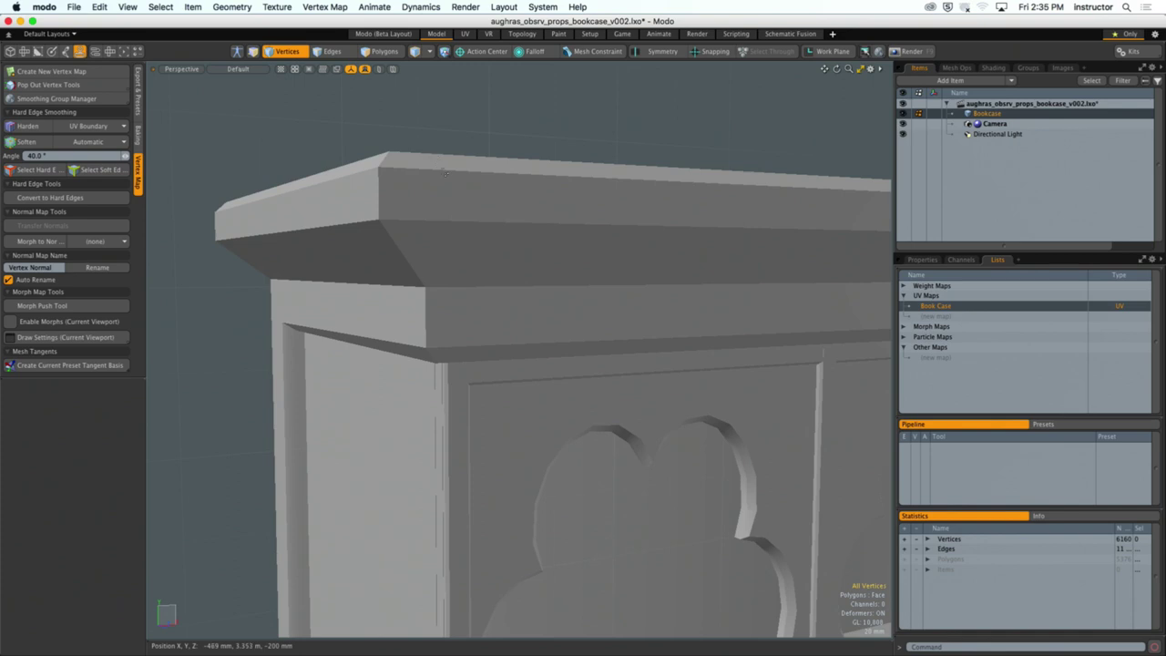
key(3)
mouse_move(436, 169)
mouse_down()
mouse_move(435, 238)
mouse_move(406, 281)
mouse_move(531, 263)
mouse_move(463, 231)
mouse_up()
scroll(530, 263, down, 4)
click(509, 164)
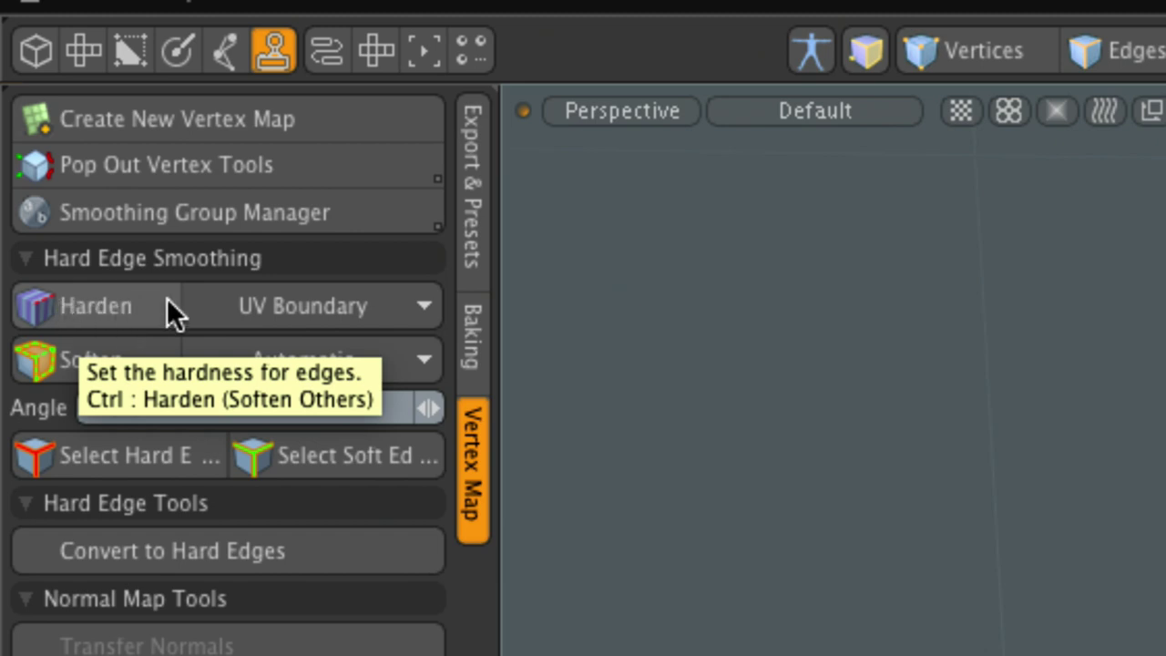
Step: Harden the bookcase's edges By Angle, using a 40° angle
click(300, 306)
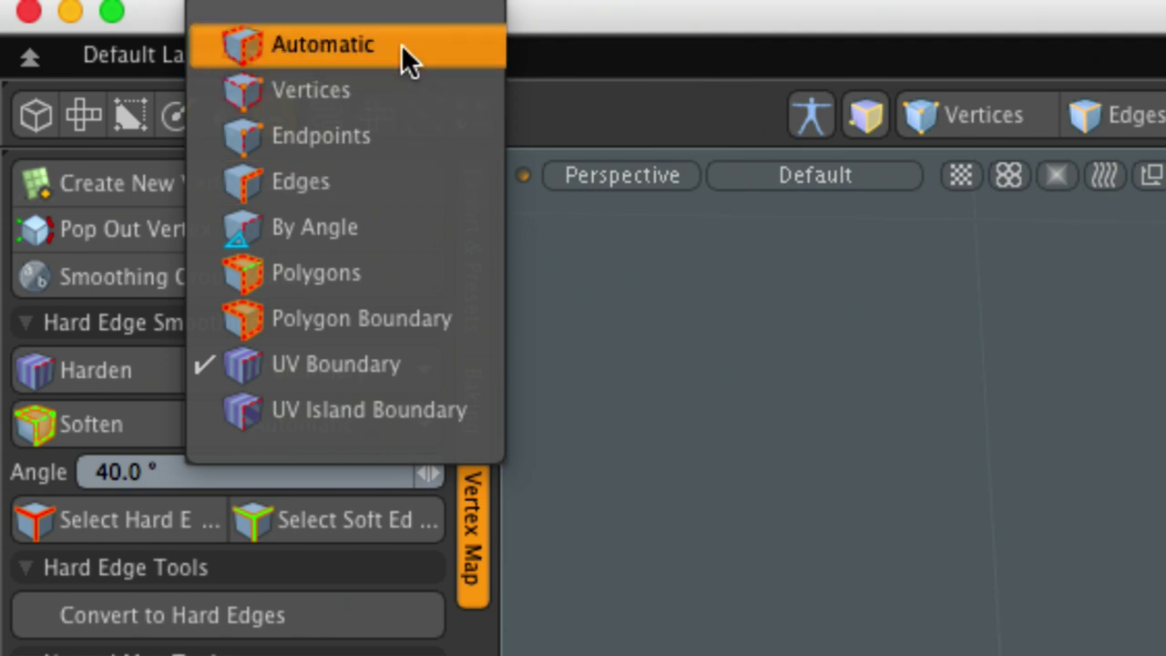
click(297, 228)
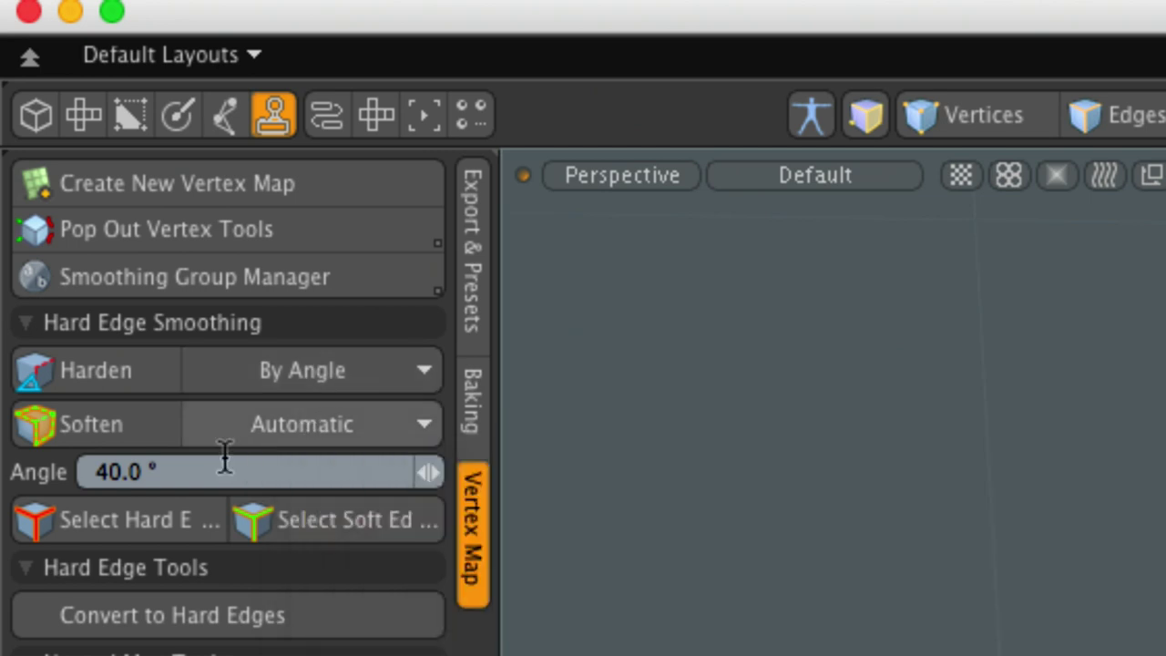
click(172, 471)
drag(172, 471, 77, 468)
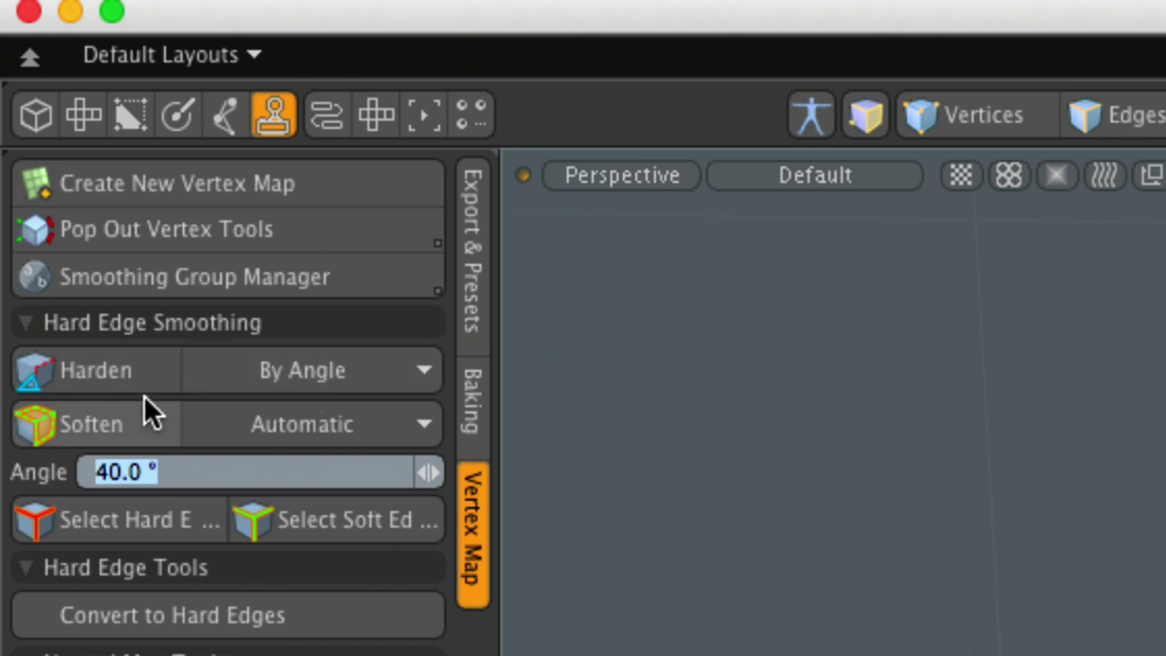
click(80, 370)
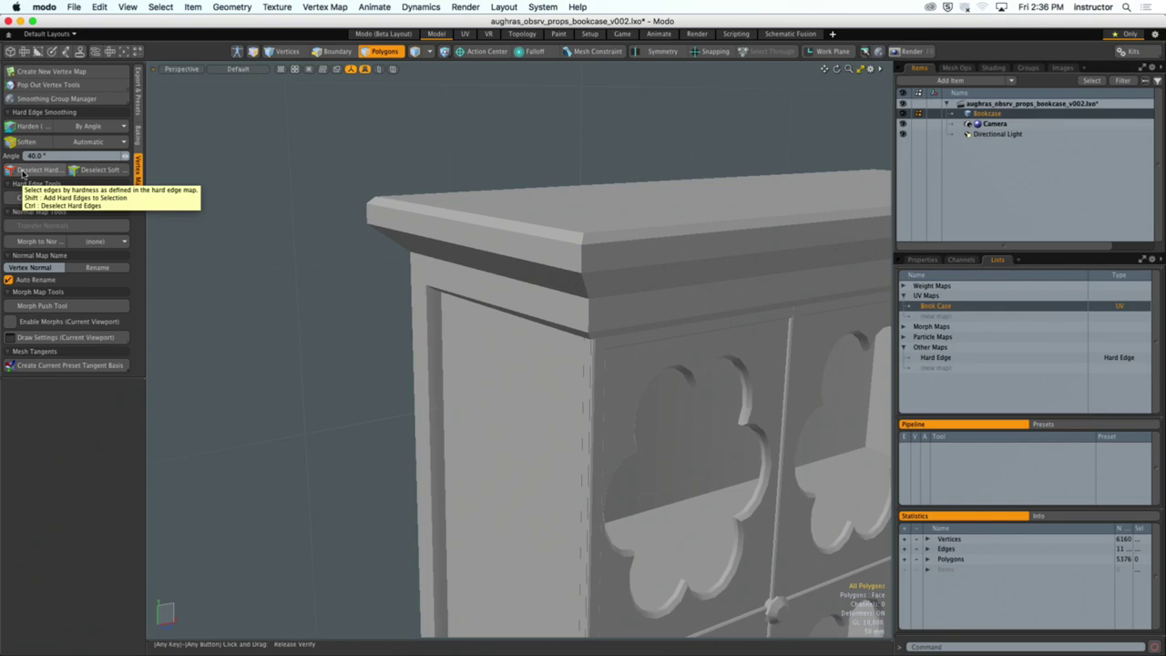
Step: Select all hard edges of the bookcase and examine them around the upper lattice cutout
click(74, 520)
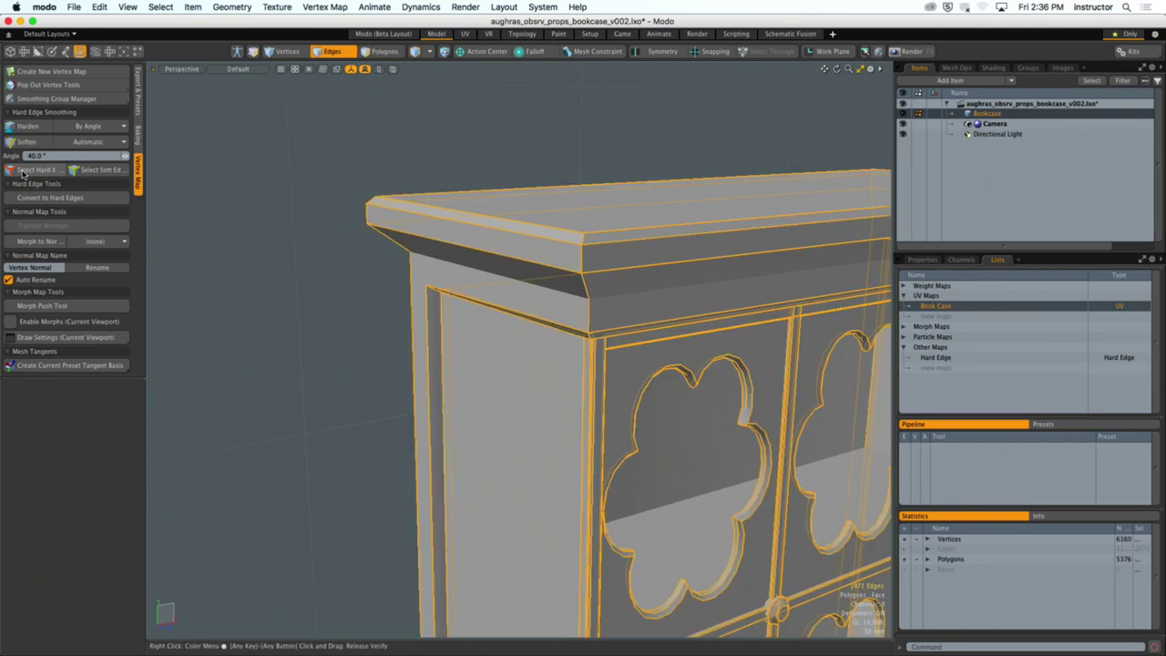
alt+drag(510, 410, 565, 360)
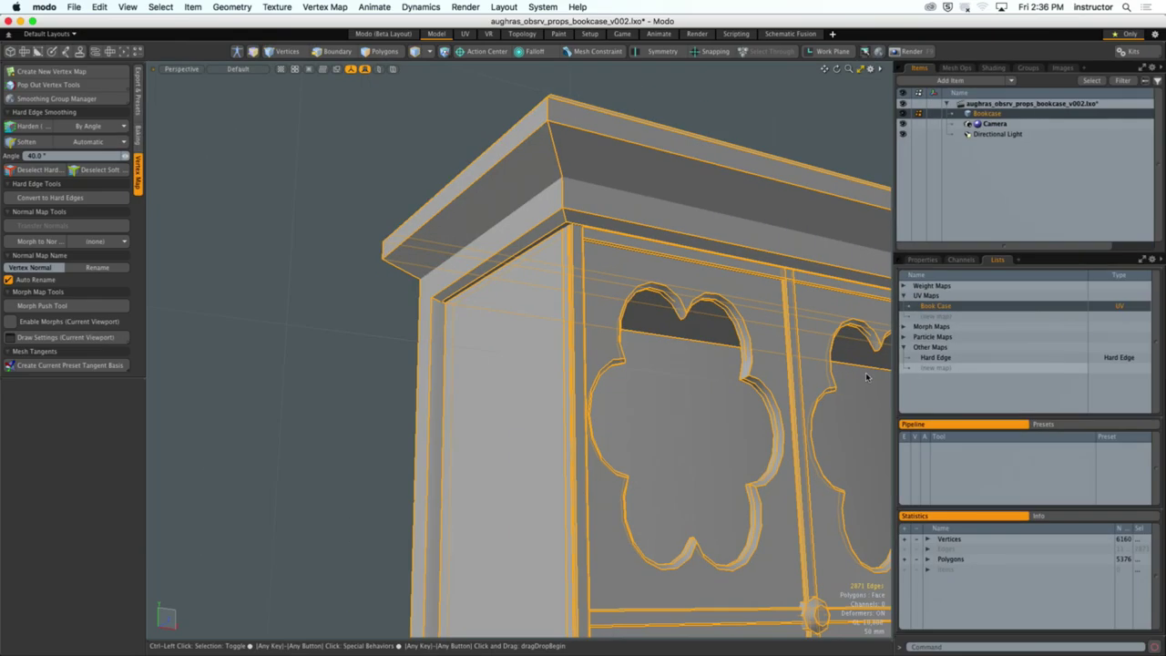
alt+drag(674, 301, 546, 313)
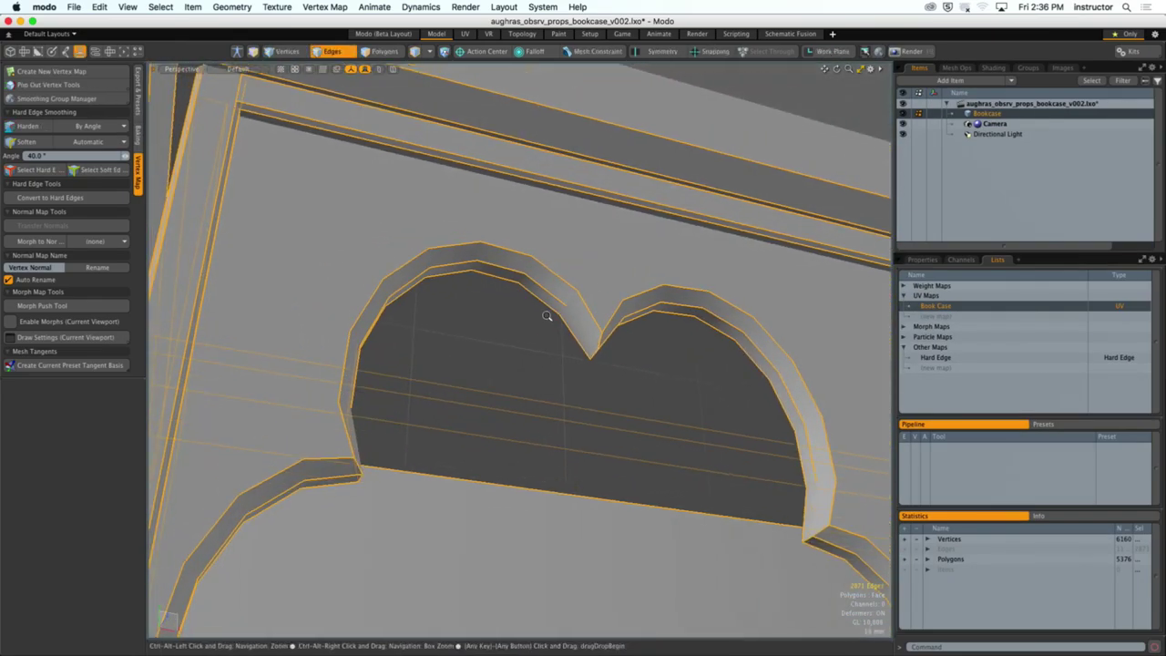
scroll(589, 317, up, 6)
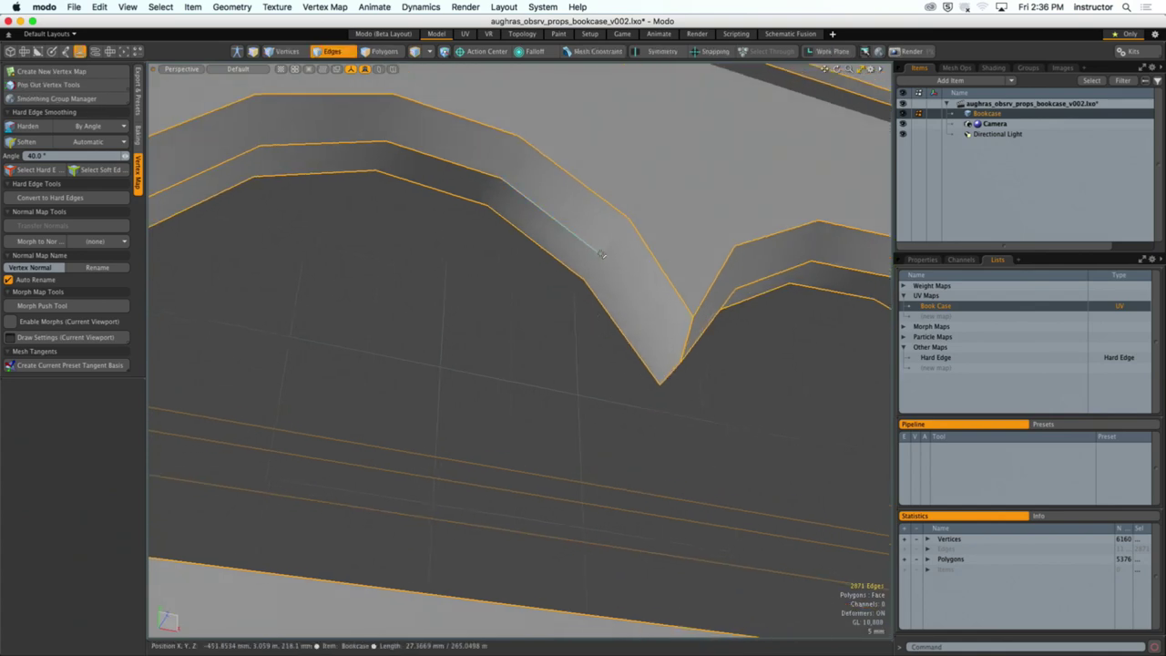
alt+drag(623, 283, 634, 322)
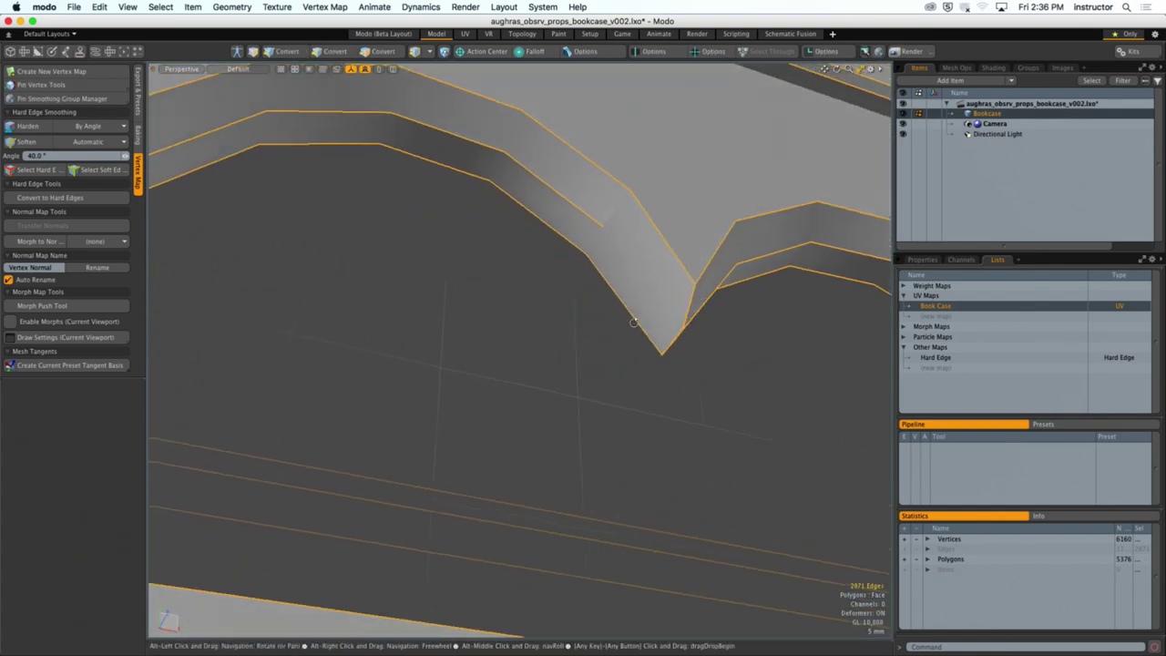
Step: Examine the polygons around the missing hard edge on the upper lattice cutout's bevel in edge, polygon and vertex modes
key(2)
key(3)
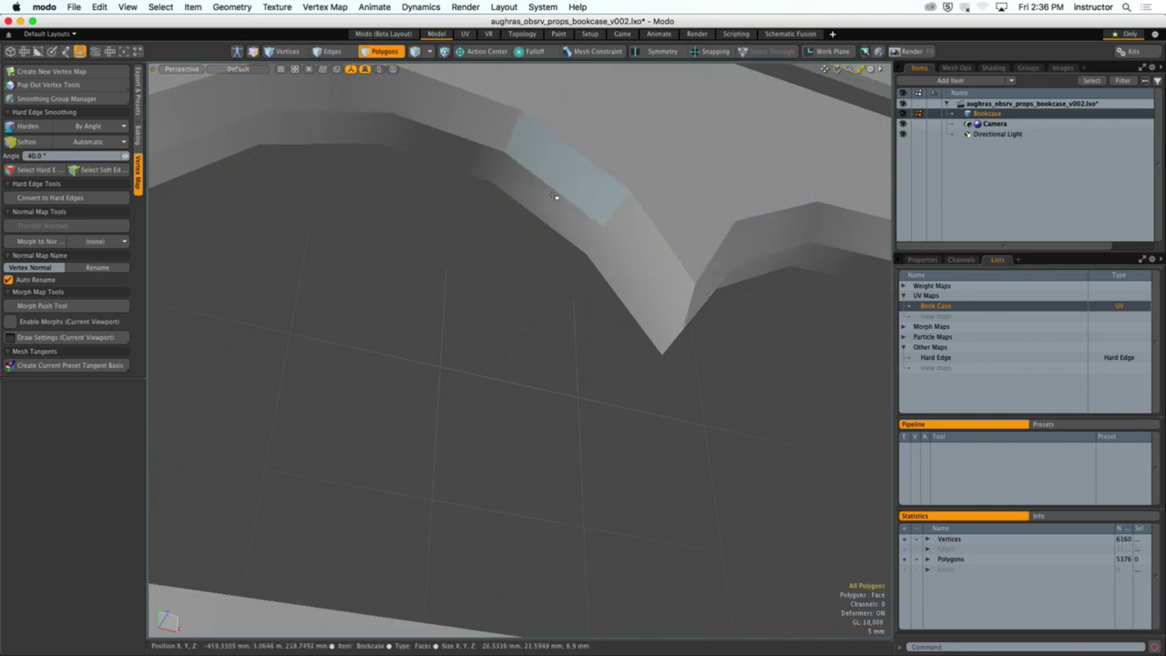
key(2)
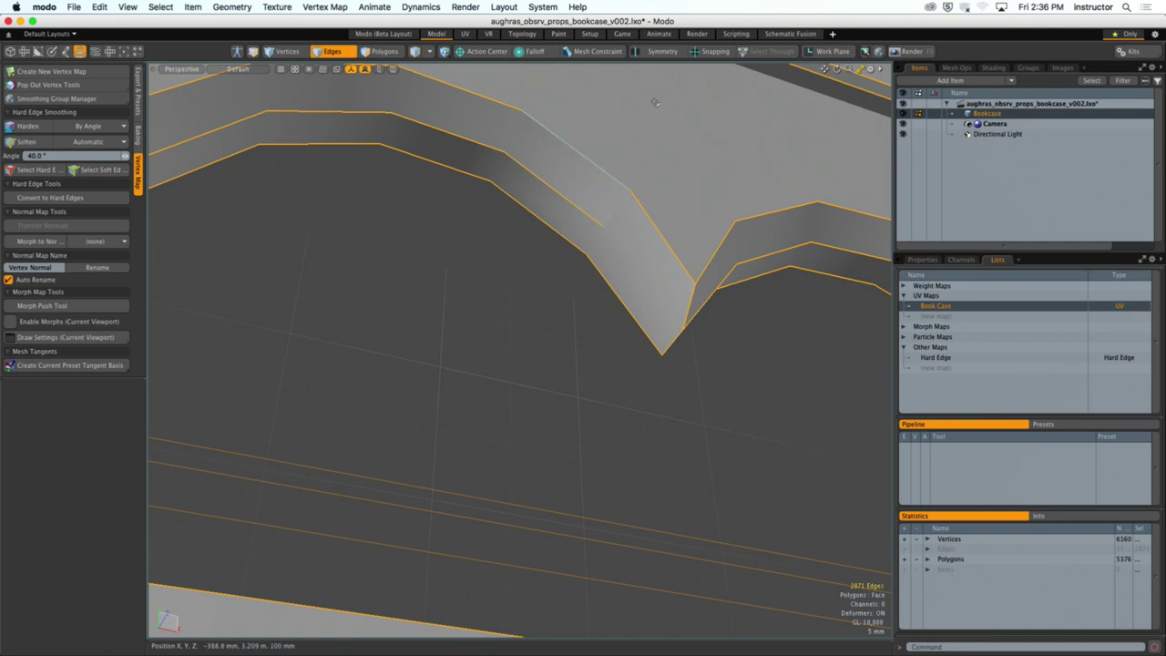
key(3)
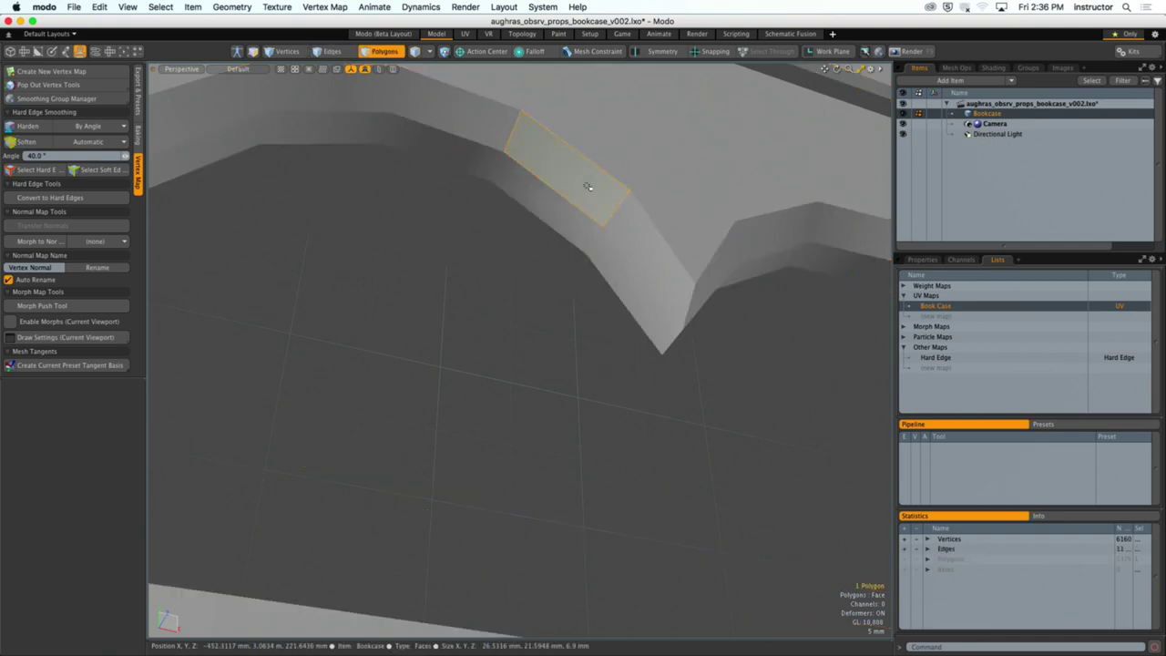
click(679, 129)
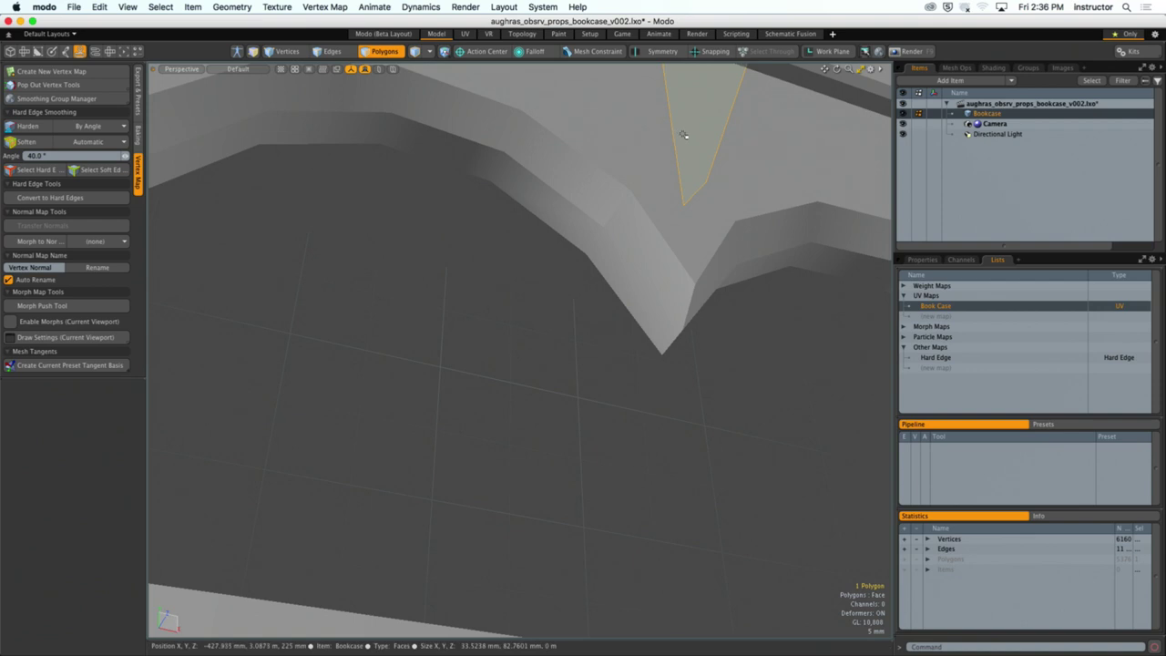
key(1)
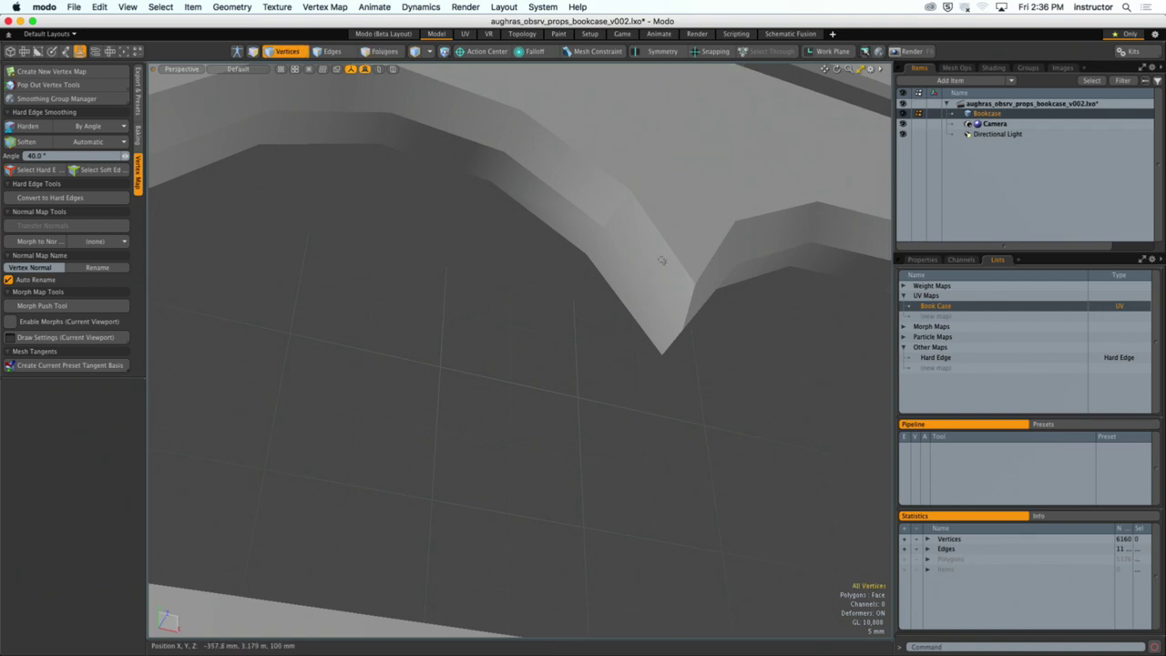
Step: Harden the single missed bevel edge beside the lattice cutout's cusp, using the Edges hardening mode
alt+drag(665, 294, 718, 318)
key(2)
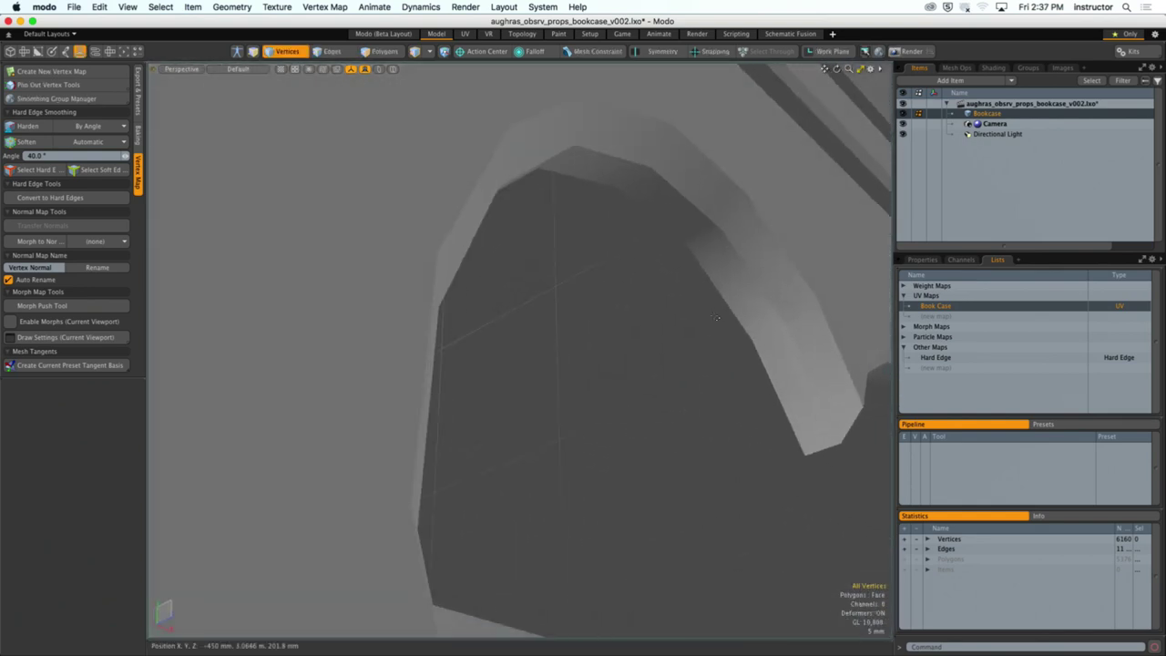
alt+drag(811, 384, 783, 387)
click(784, 387)
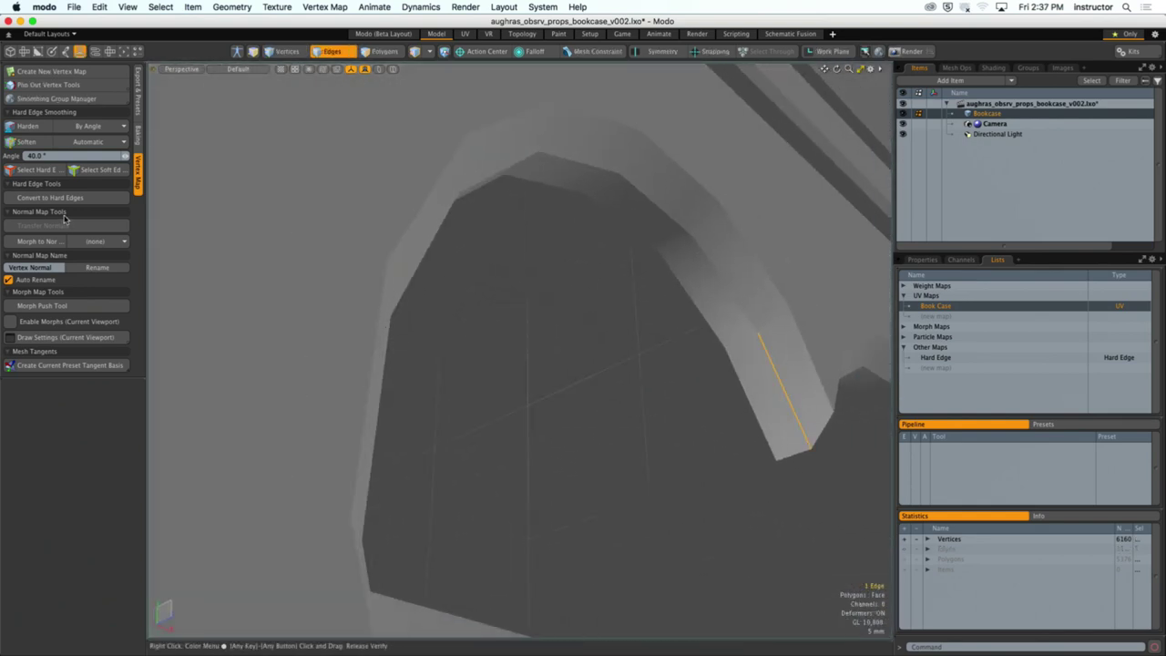
click(76, 125)
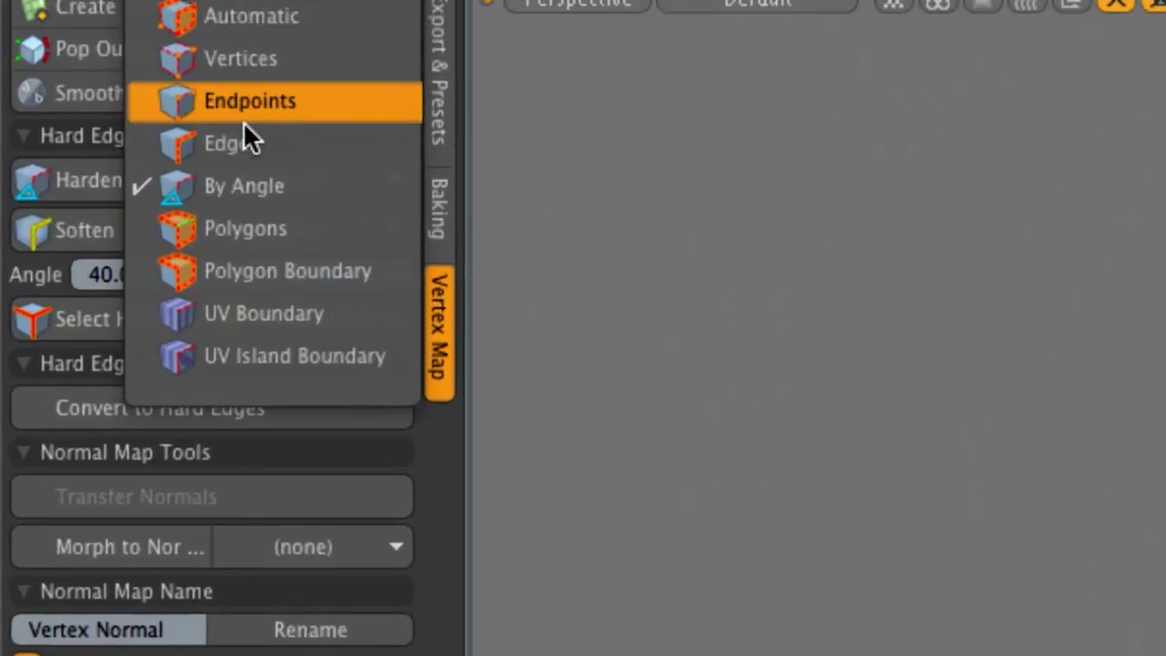
click(189, 144)
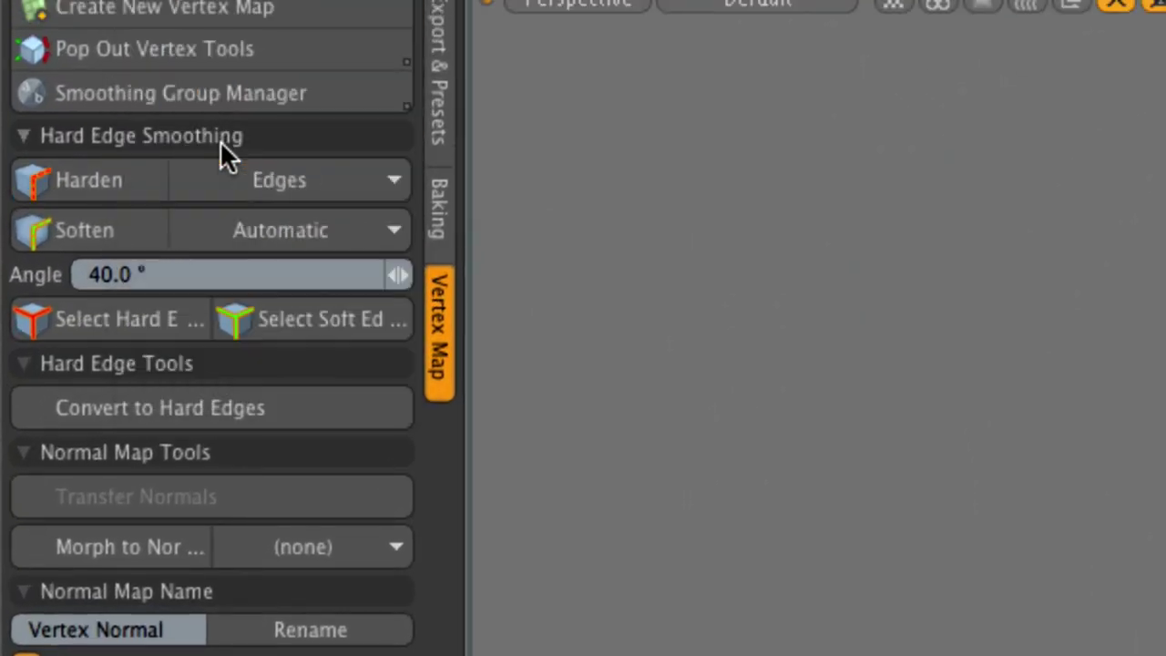
click(123, 200)
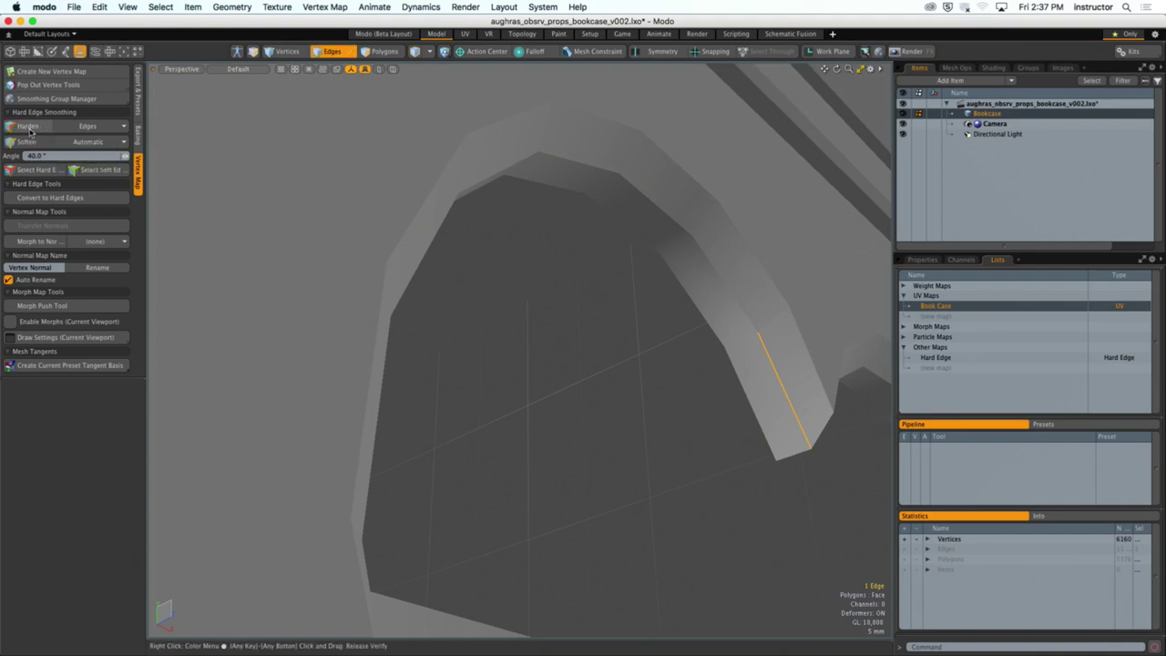
click(62, 193)
click(559, 326)
Step: Select all hard edges to find gaps, and harden the missed bevel edge at the cutout's side cusp
alt+drag(559, 325, 588, 331)
alt+drag(670, 315, 626, 250)
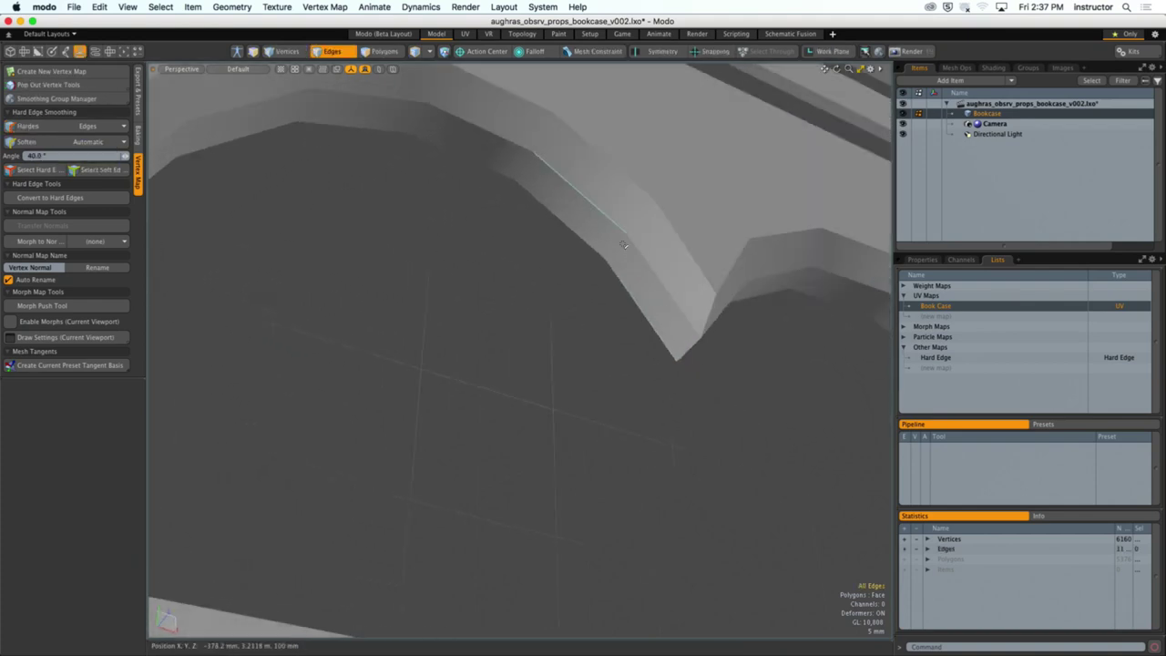
alt+drag(663, 288, 592, 298)
key(2)
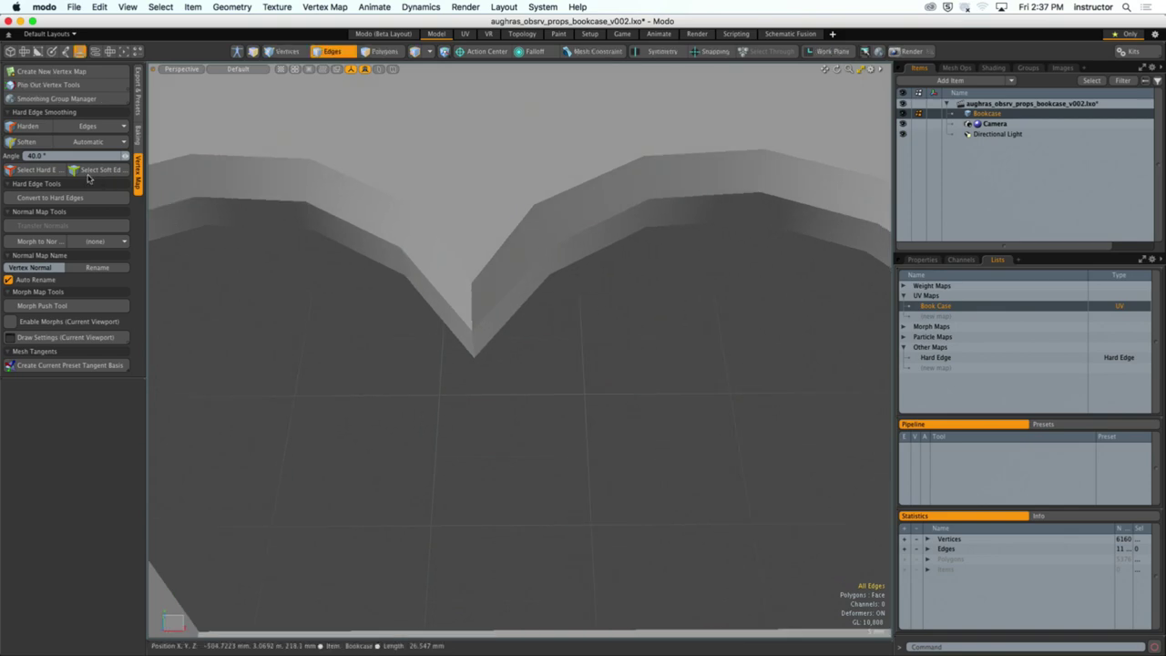
click(36, 169)
alt+drag(459, 269, 423, 290)
scroll(423, 290, up, 10)
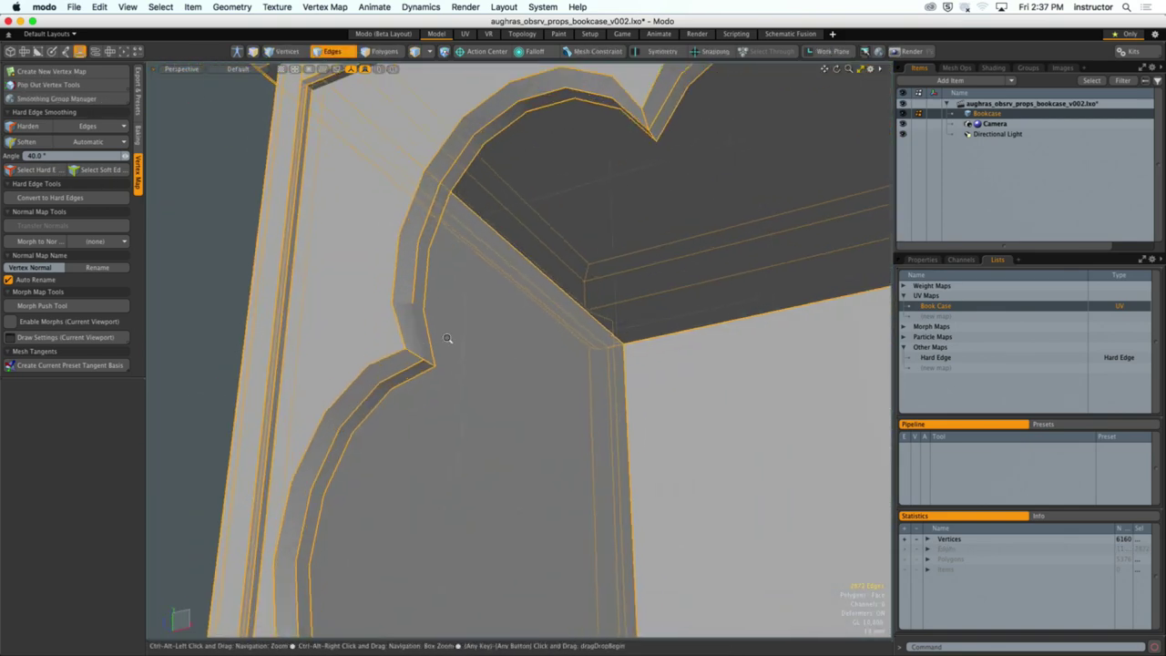
click(387, 355)
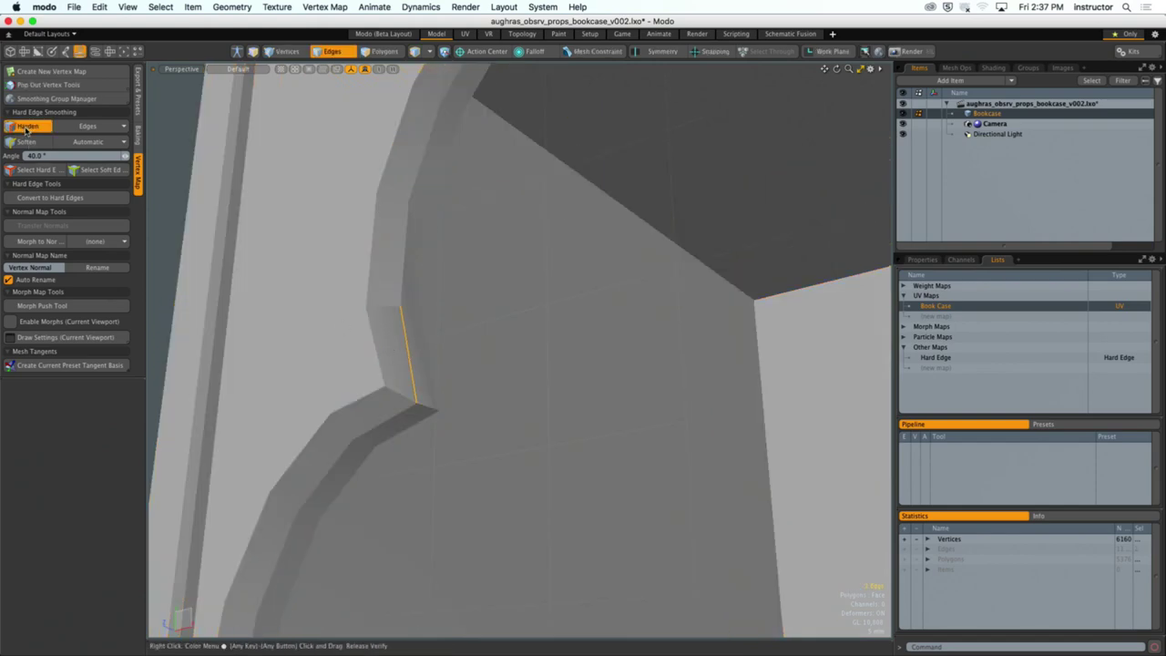
click(390, 350)
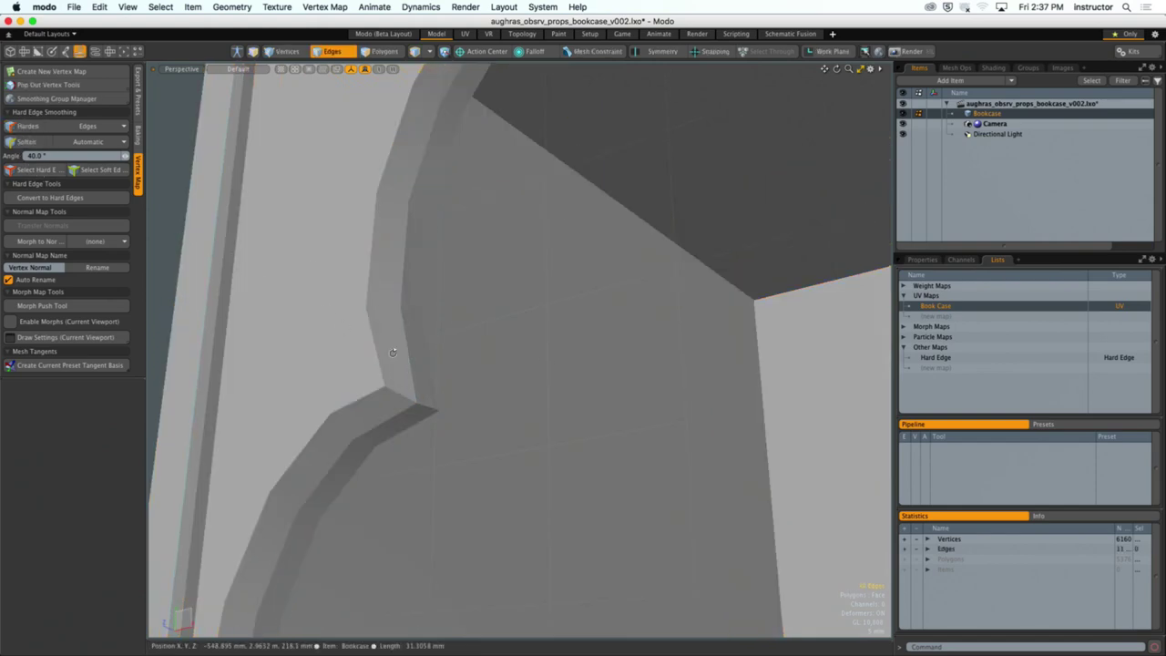
Step: Check the hard edges on the cutout's opposite side and harden the missed bevel edge at its lower cusp
alt+drag(391, 351, 503, 371)
scroll(384, 365, down, 5)
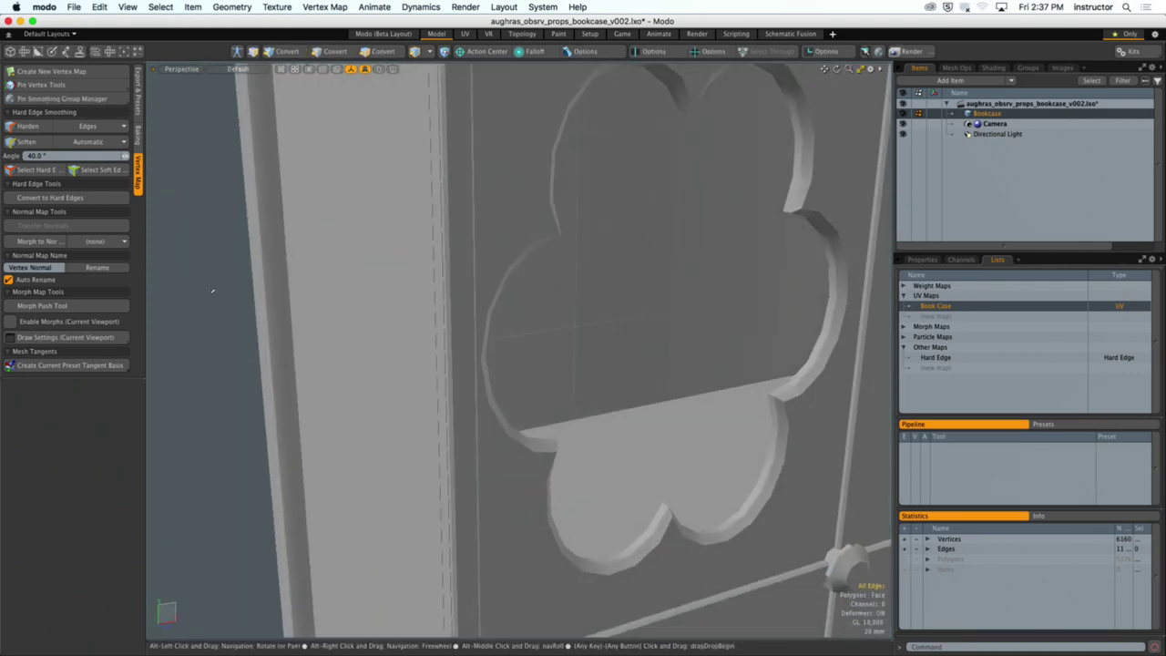
click(37, 172)
alt+drag(645, 375, 614, 334)
click(613, 325)
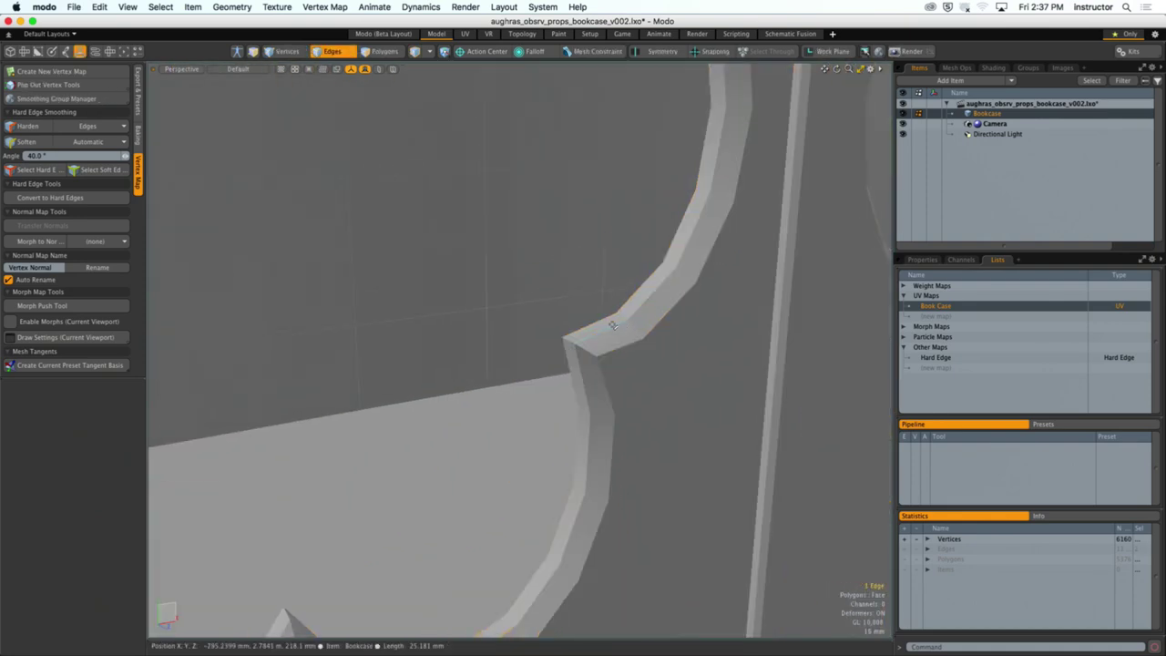
click(37, 170)
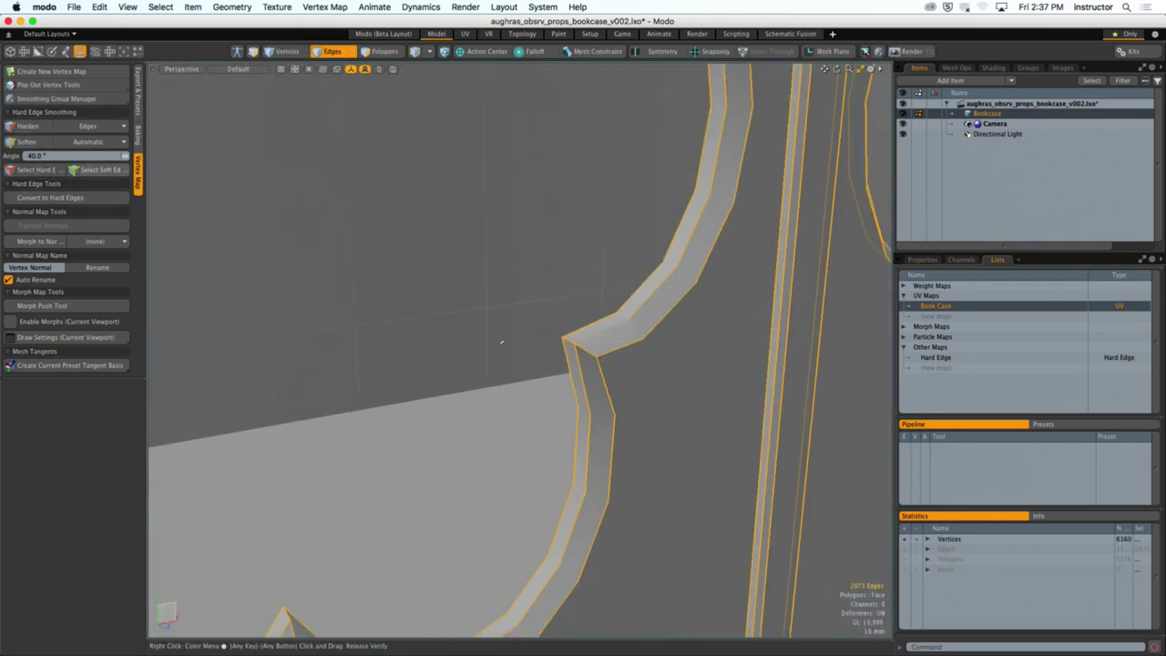
click(606, 321)
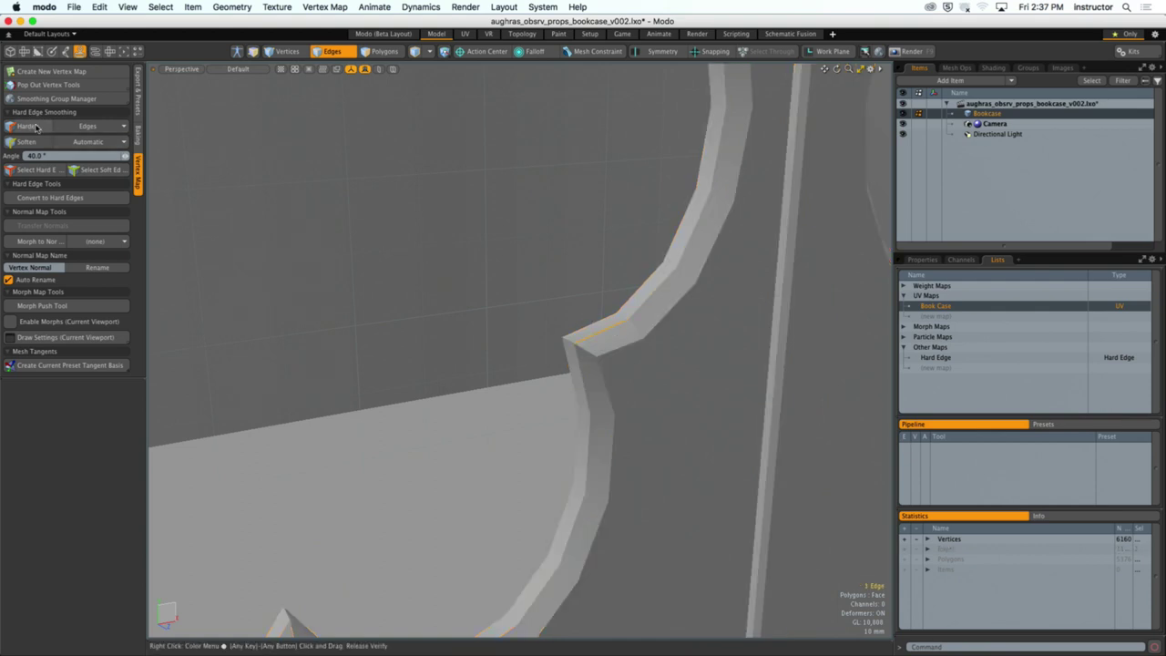
click(524, 330)
Step: Select the middle bevel edge loop around the upper lattice cutout
alt+drag(513, 343, 579, 357)
scroll(777, 316, down, 10)
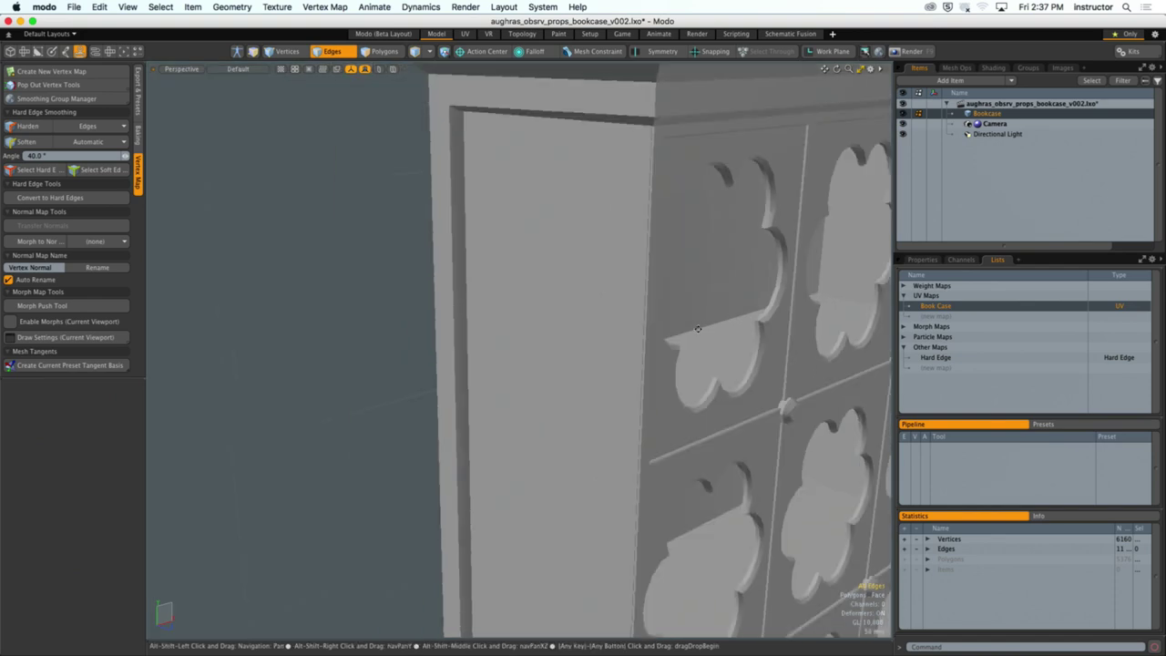
alt+drag(777, 316, 608, 353)
scroll(479, 210, up, 10)
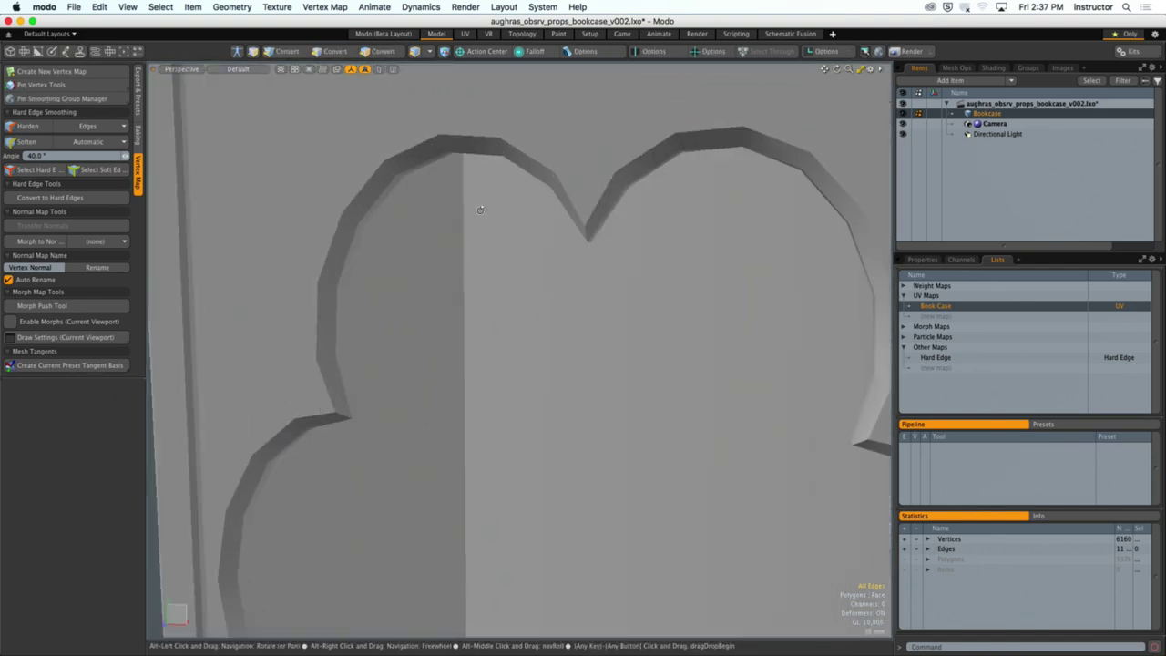
alt+drag(479, 210, 350, 246)
click(335, 212)
double_click(333, 210)
Step: Select the front and rear edge loops bordering the upper cutout's bevel
scroll(323, 221, down, 4)
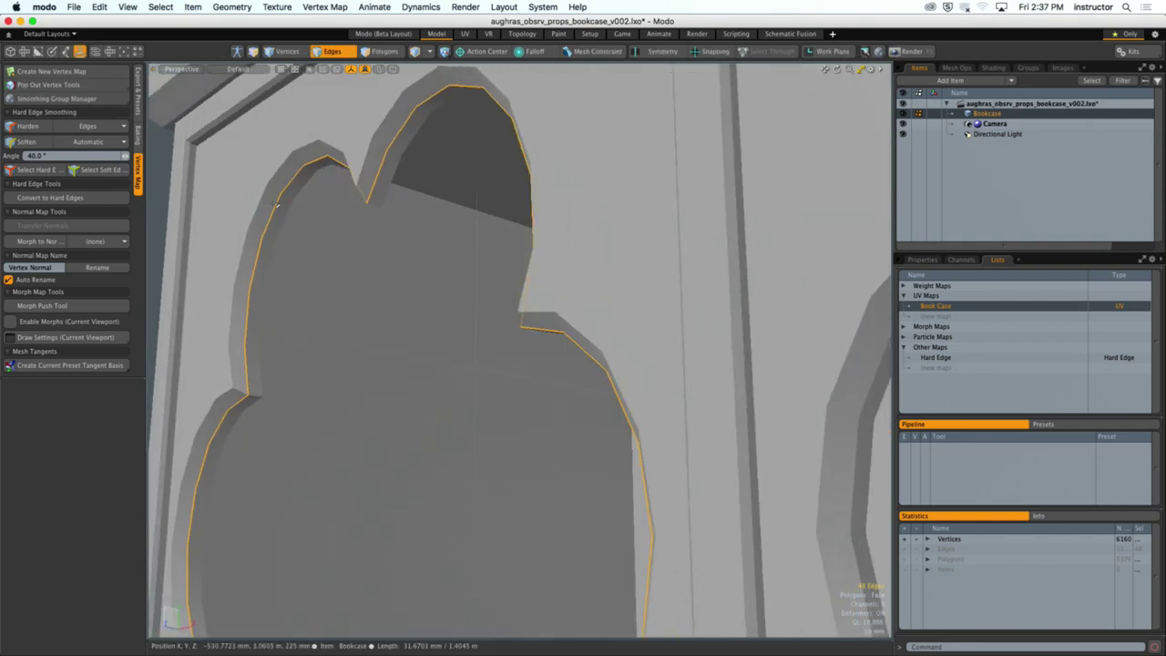
alt+shift+drag(262, 211, 295, 225)
scroll(288, 223, up, 4)
double_click(297, 224)
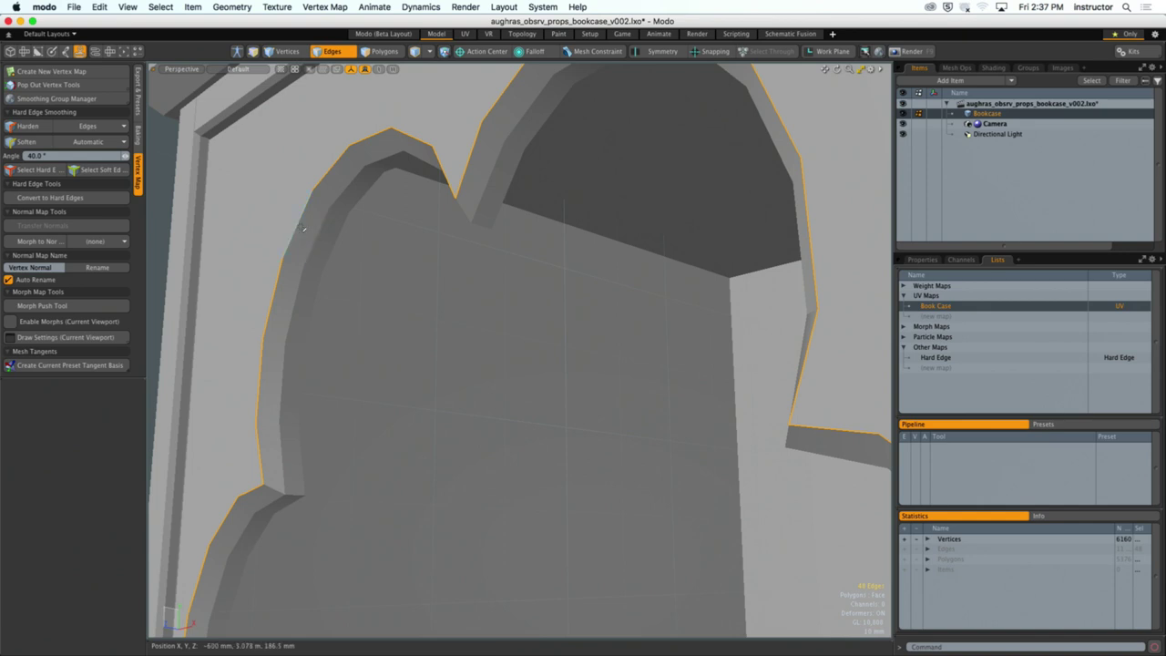
shift+double_click(330, 256)
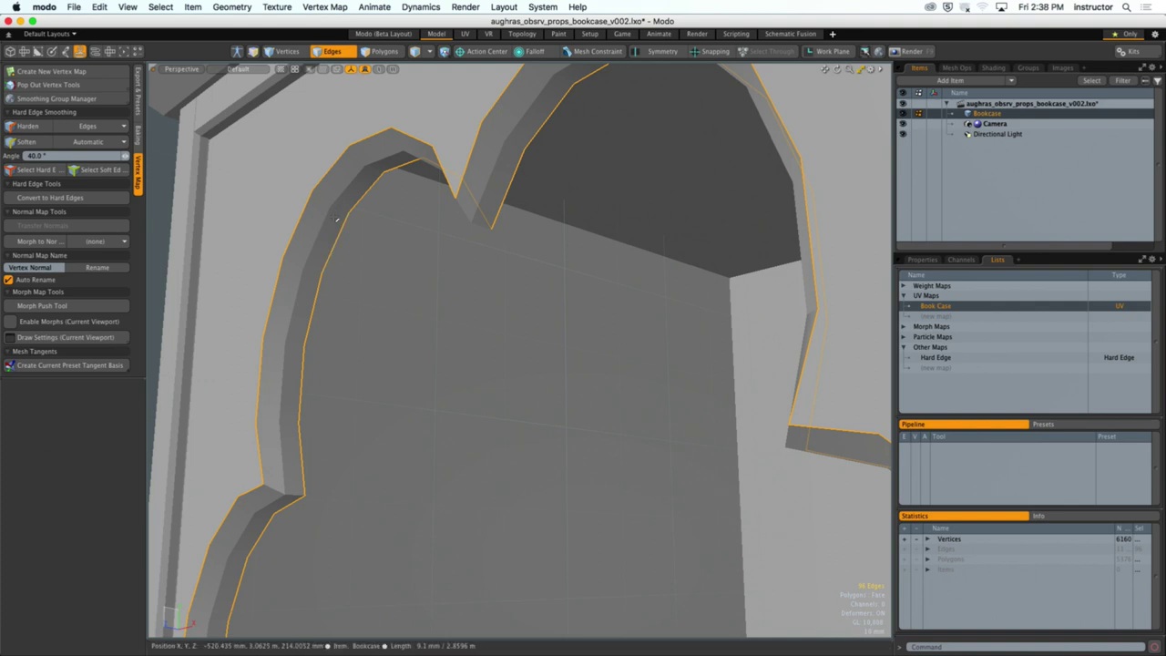
Step: Soften the middle bevel edge loop of the upper cutout, using the Edges softening mode
ctrl+alt+drag(328, 255, 293, 227)
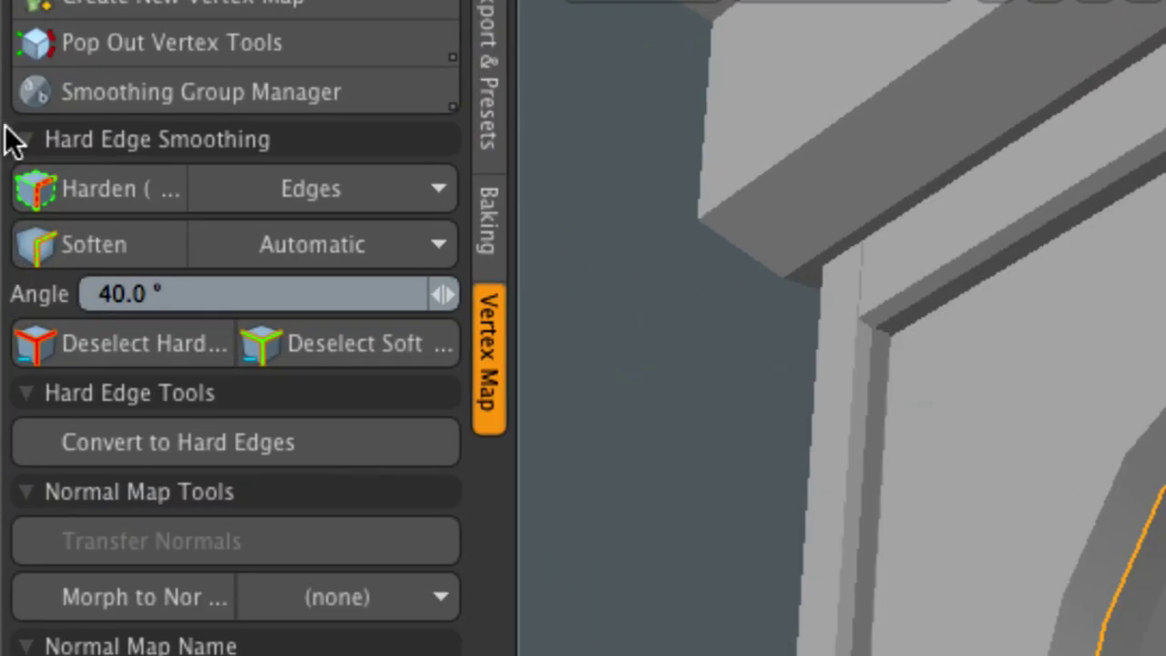
click(278, 253)
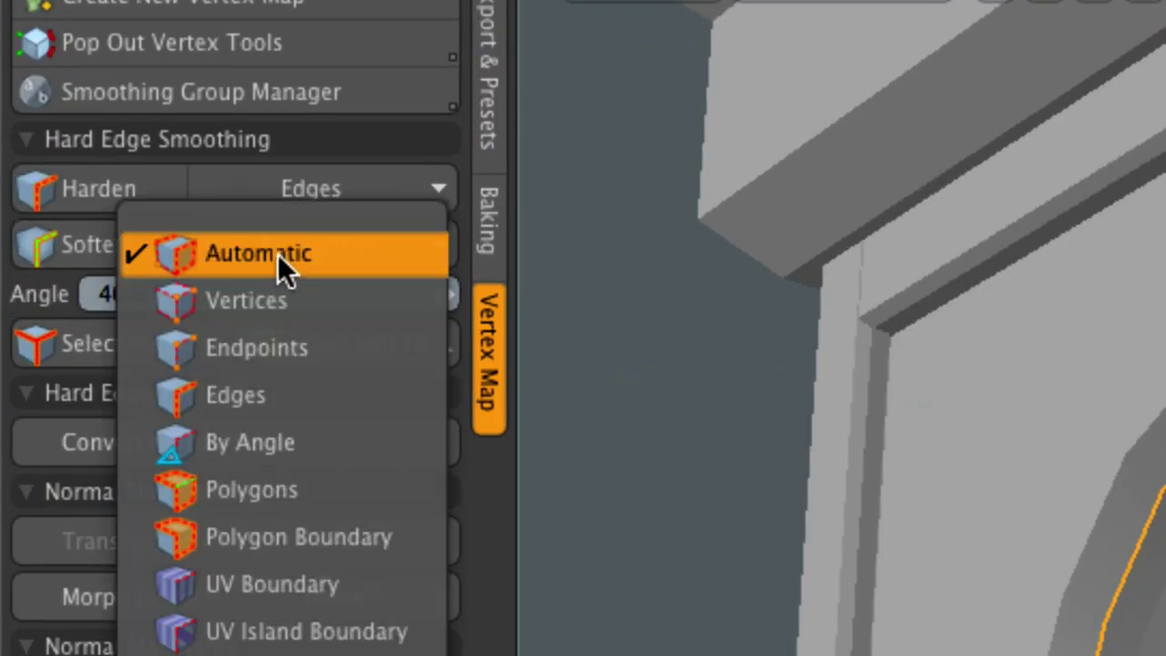
click(245, 373)
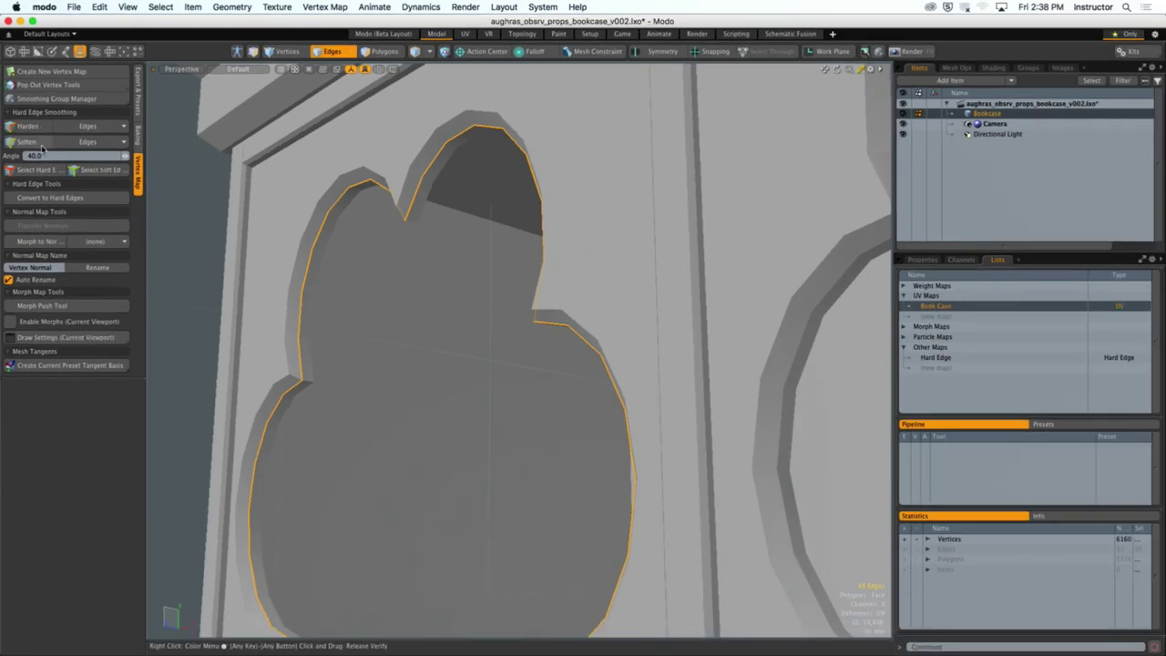
click(41, 143)
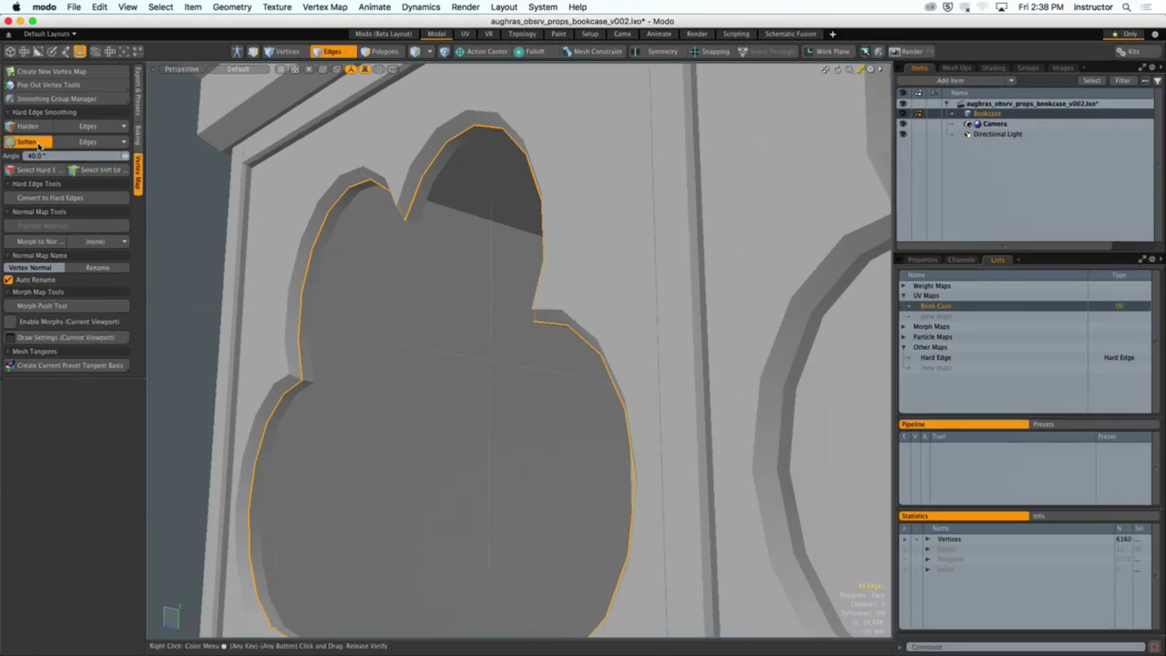
click(207, 254)
Step: Soften the short cross edges on the cutout's bevel just above its side cusp
mouse_move(210, 260)
alt+mouse_down()
mouse_move(357, 300)
mouse_move(294, 291)
alt+mouse_up()
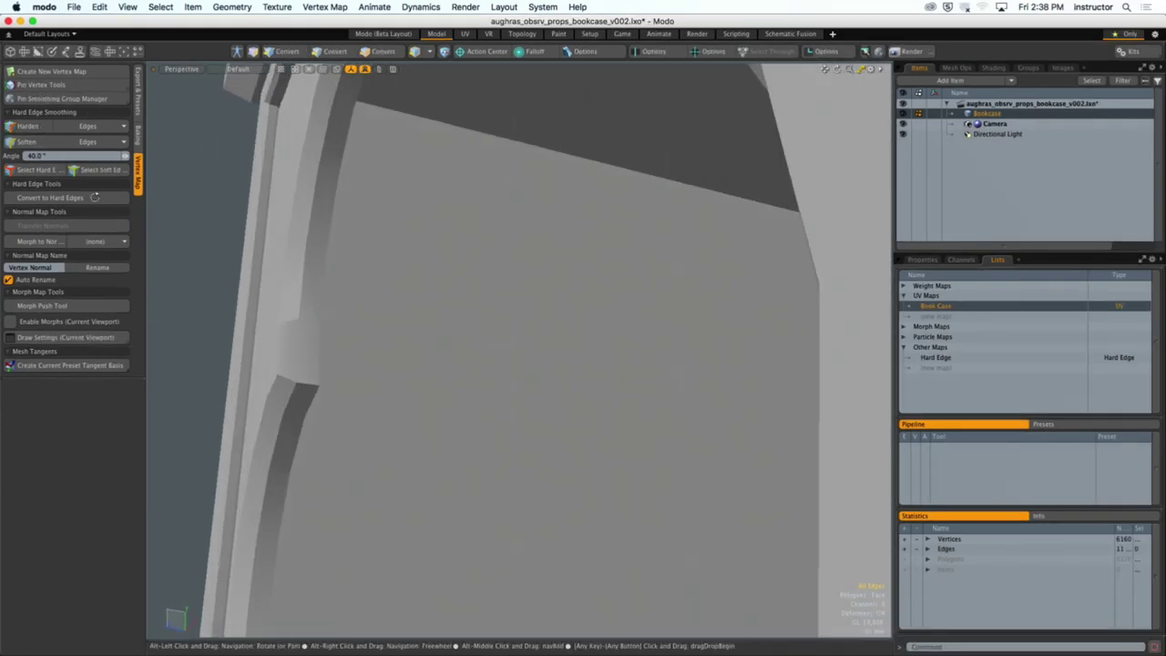
click(87, 175)
alt+drag(260, 261, 288, 274)
click(325, 305)
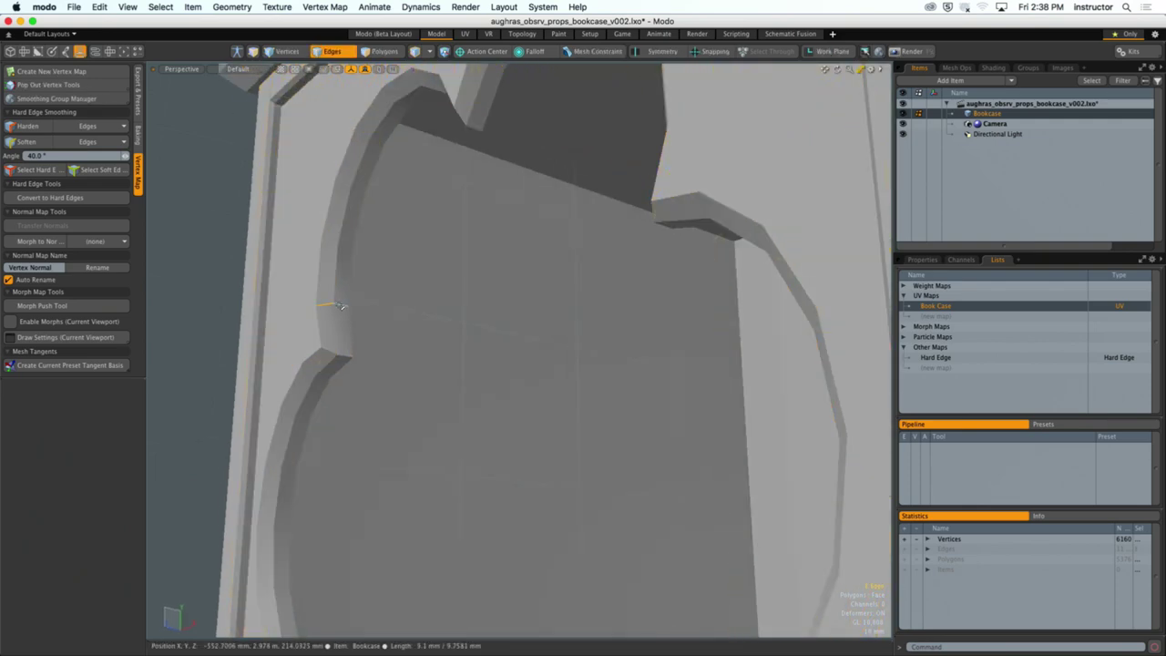
shift+click(332, 244)
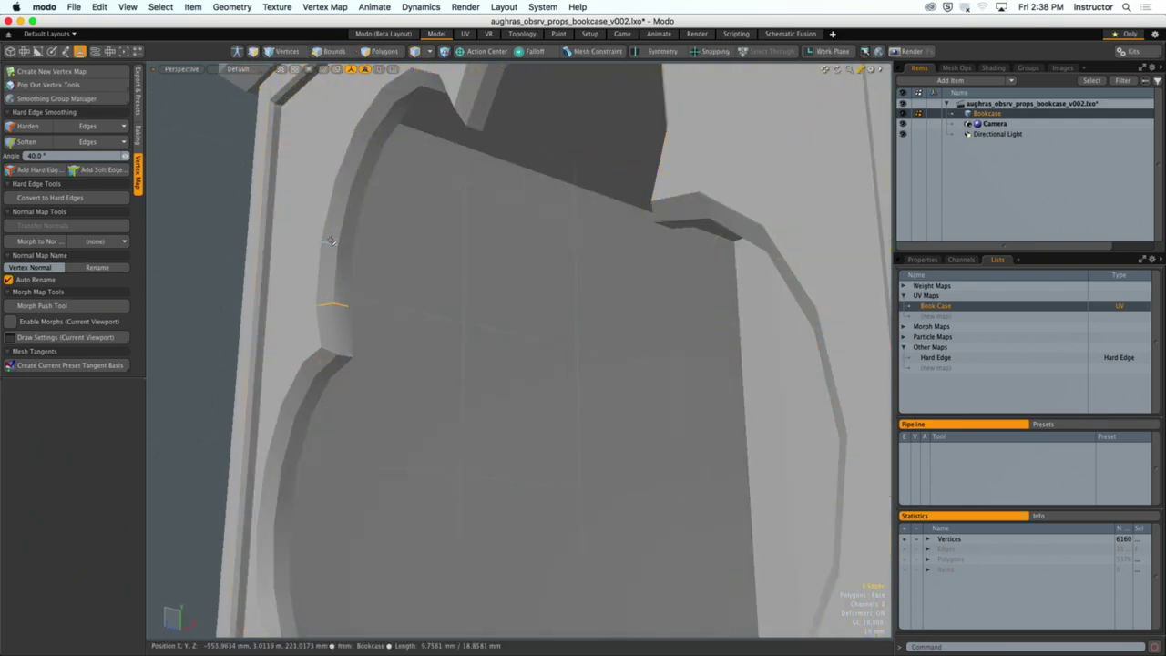
click(33, 144)
click(233, 242)
Step: Select all hard edges again to check the cutout, and review the shading of the whole bookcase
alt+drag(233, 242, 470, 281)
click(45, 170)
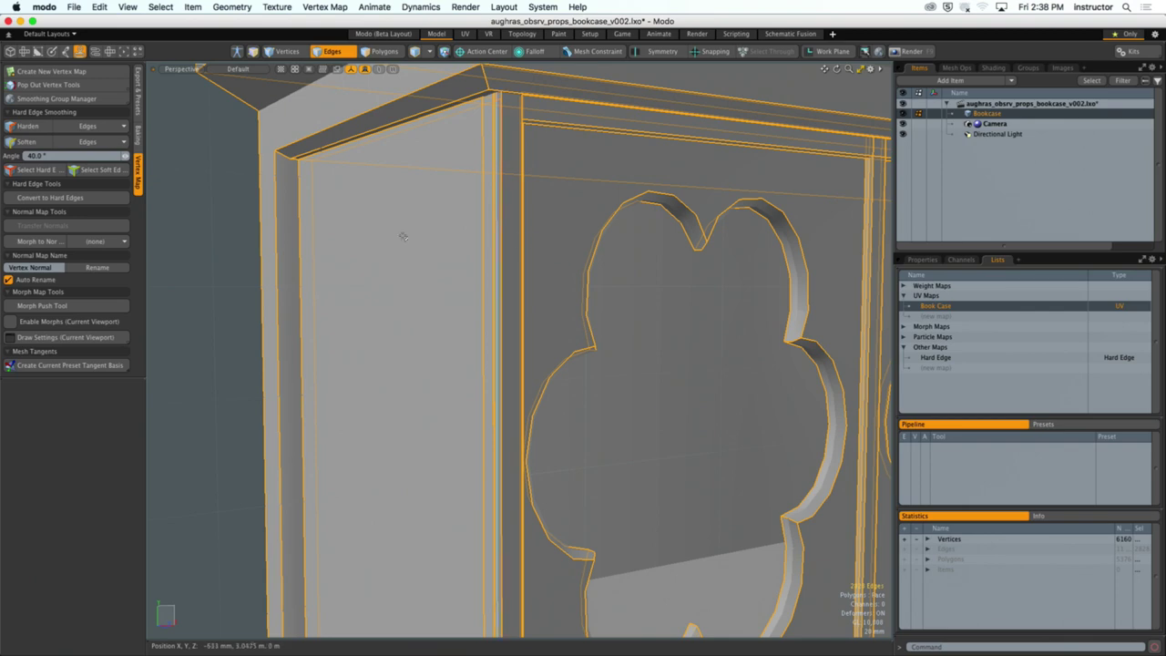
click(211, 260)
alt+drag(699, 293, 606, 350)
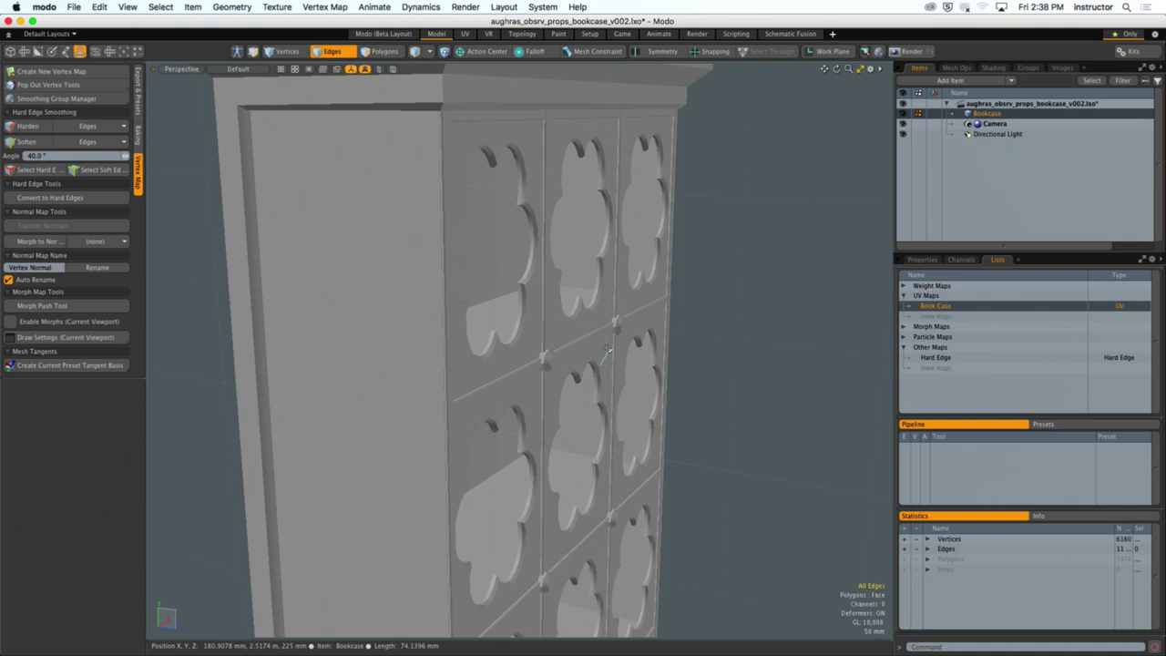
alt+drag(776, 298, 654, 241)
alt+shift+drag(653, 240, 503, 272)
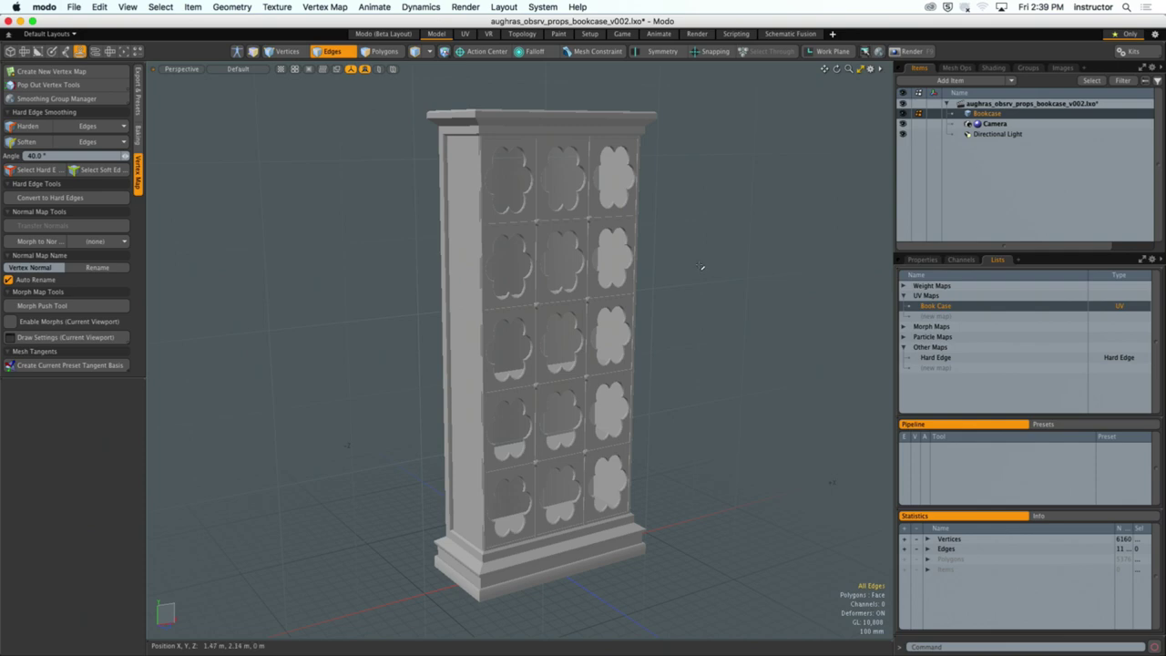
Step: Turn off Crease by Smoothing Angle in the Base Material's surface normal settings
click(1001, 68)
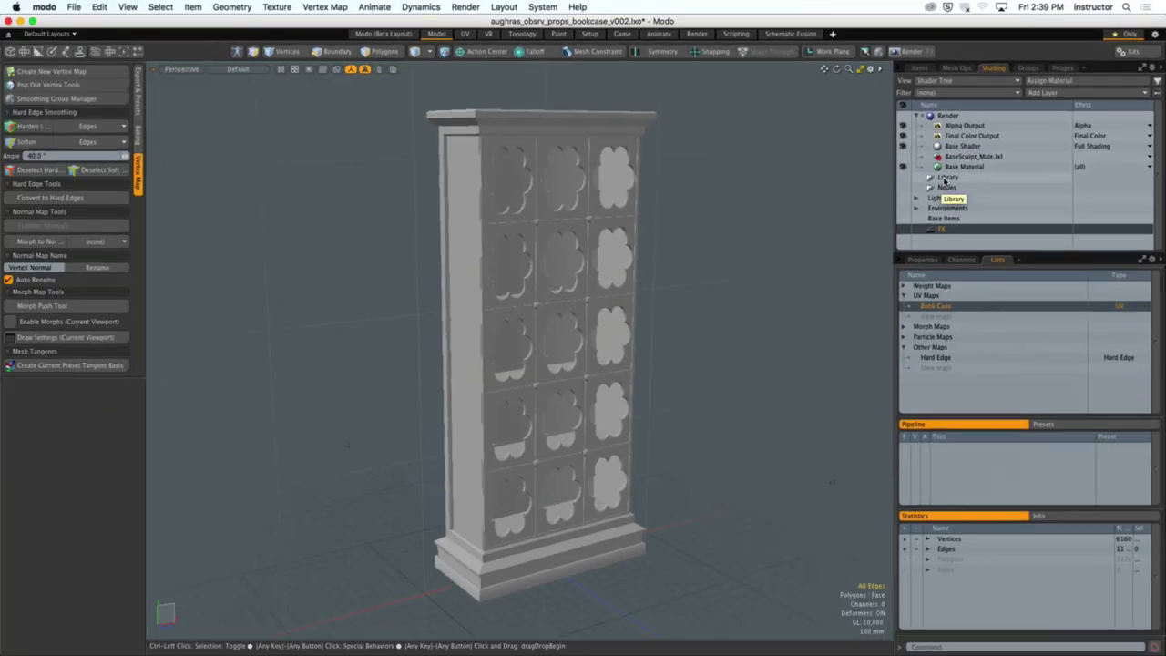
click(966, 167)
click(926, 260)
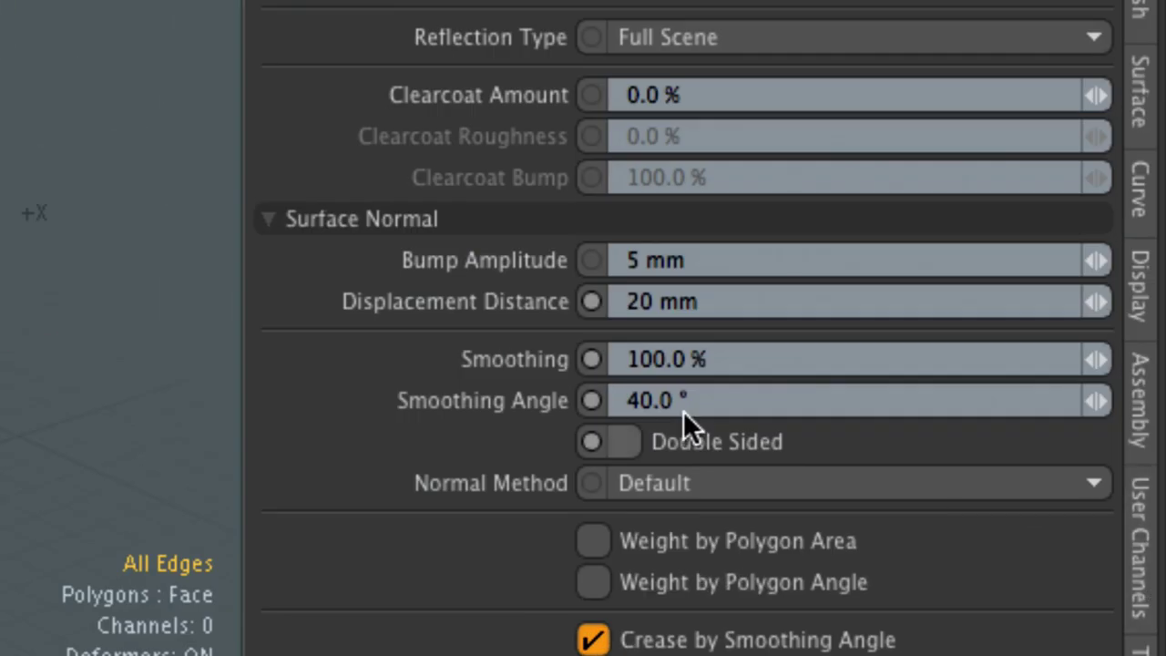
click(683, 411)
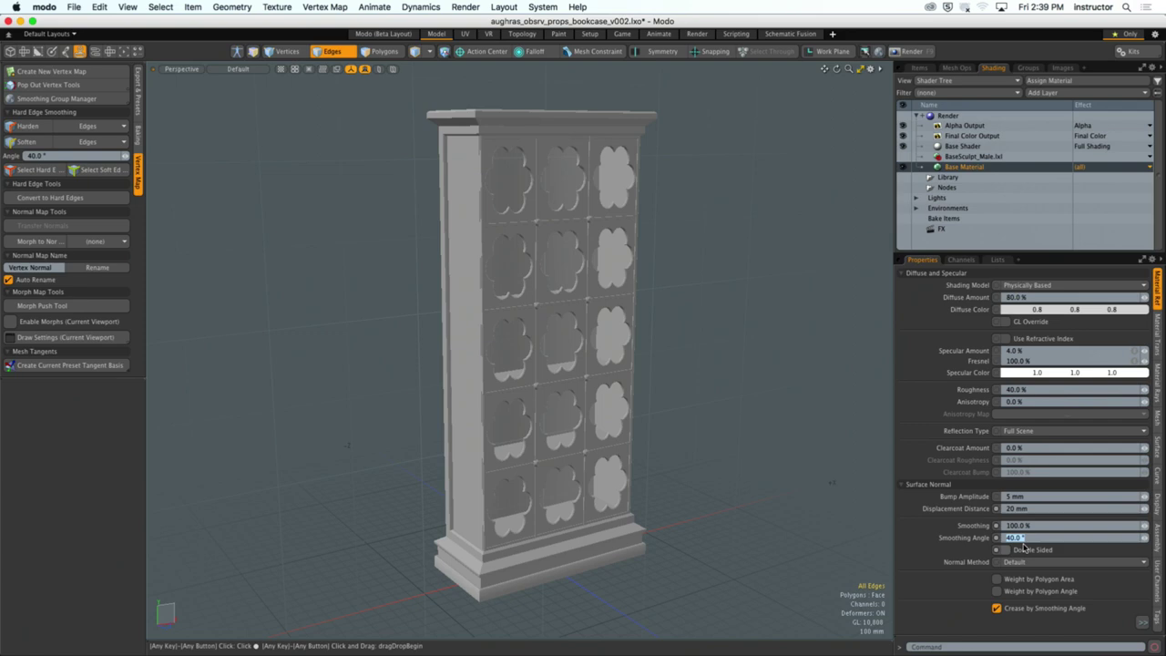
click(997, 607)
Step: Inspect the shading of the upper cutouts' bevels up close, and re-enable Crease by Smoothing Angle on the Base Material
alt+shift+drag(679, 278, 515, 240)
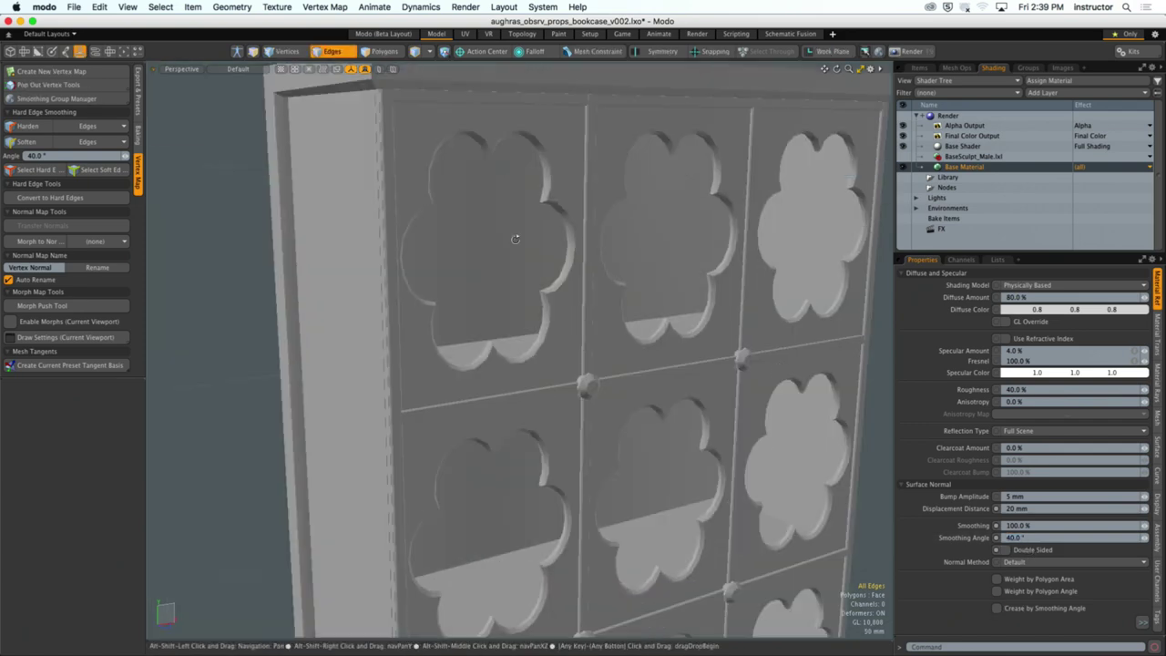
drag(561, 284, 669, 365)
ctrl+alt+drag(670, 364, 546, 297)
ctrl+alt+drag(547, 296, 556, 328)
alt+drag(556, 328, 434, 322)
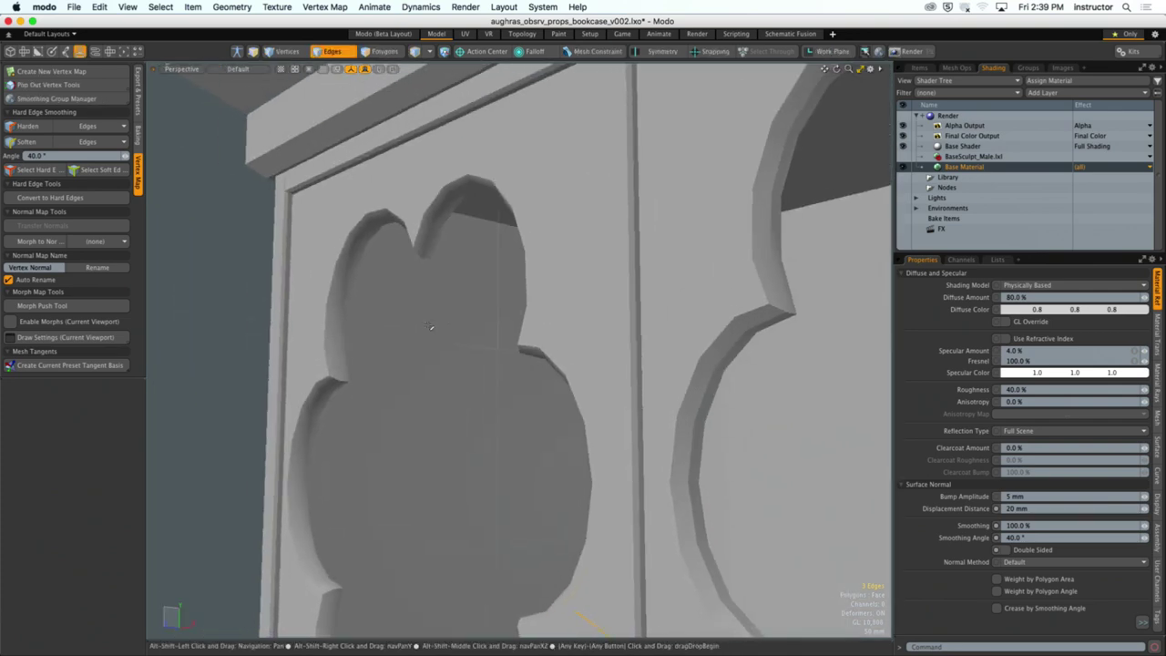
ctrl+alt+drag(287, 298, 343, 312)
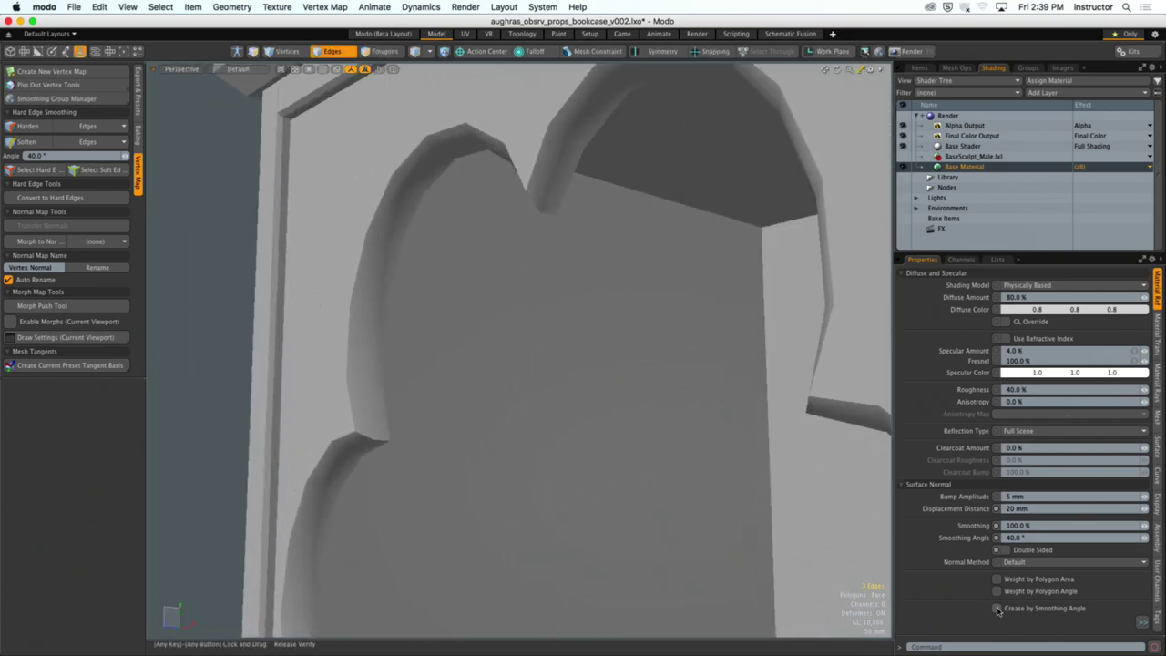
alt+drag(529, 283, 468, 273)
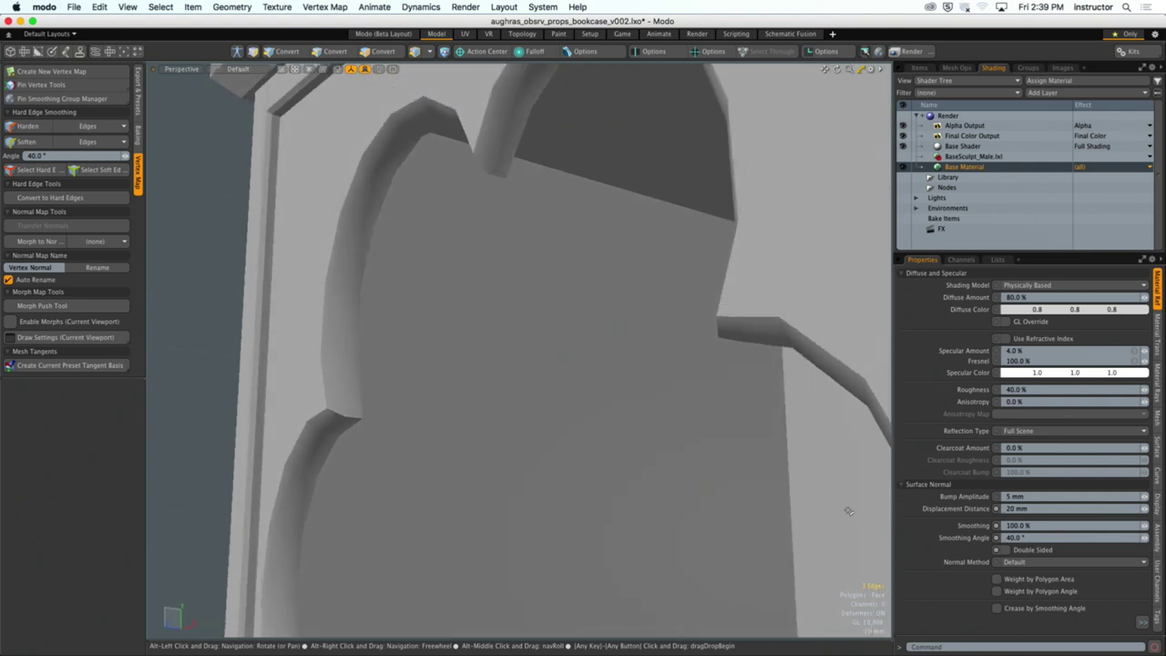
click(996, 608)
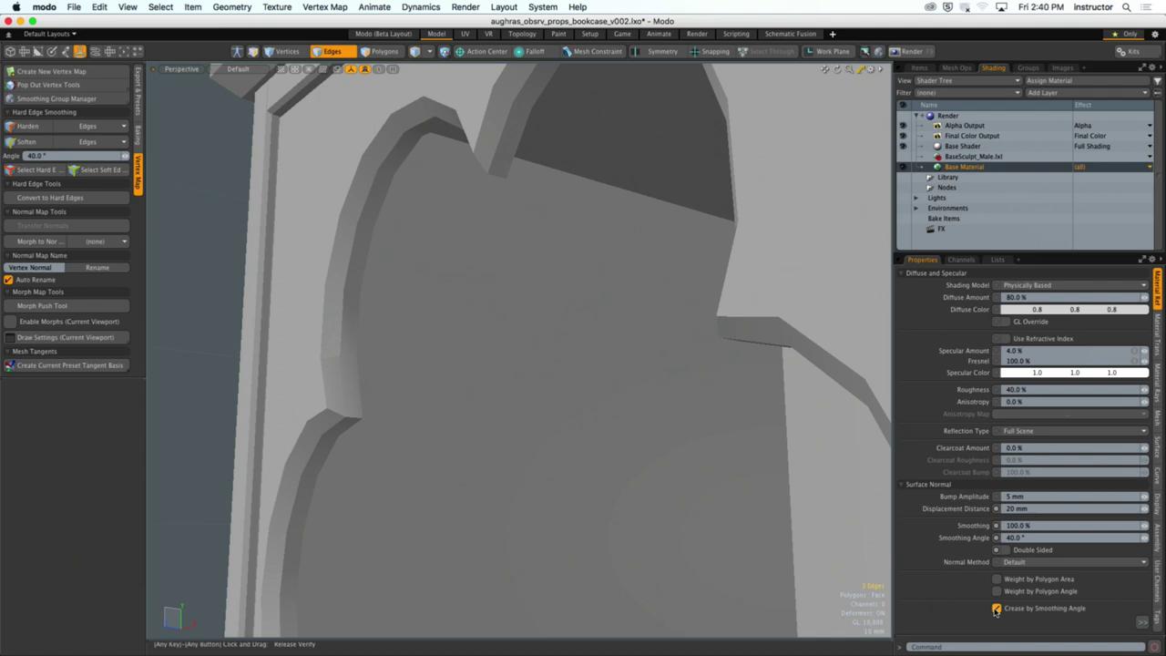
click(996, 608)
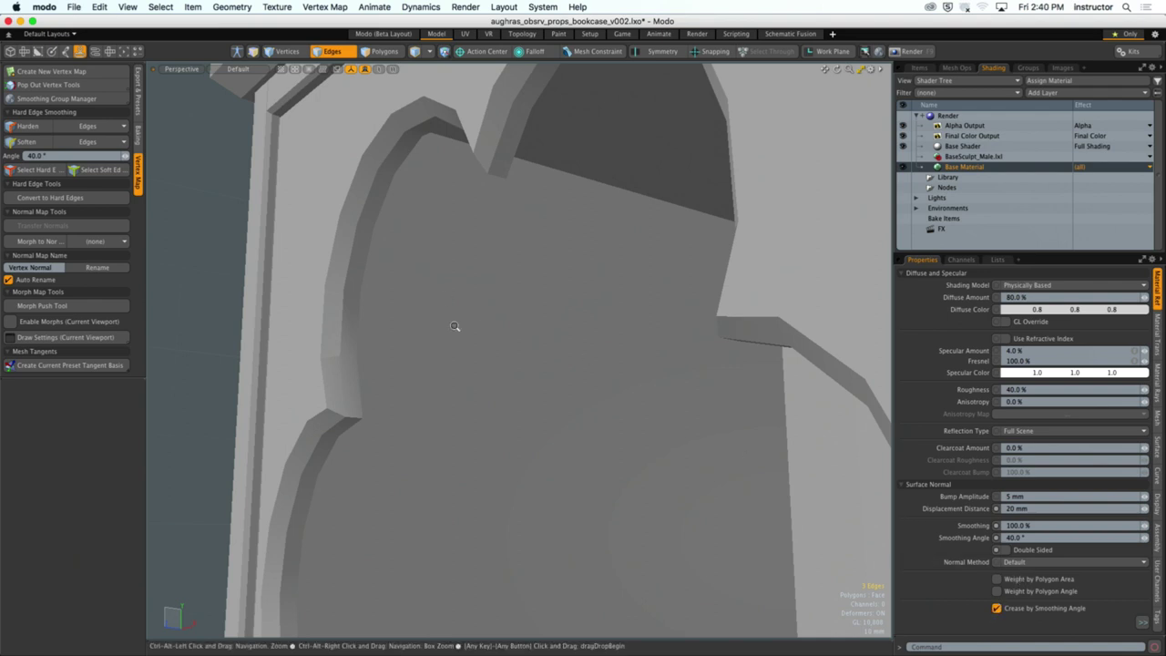
Step: Clear the edge selection, and check the Base Material's Normal Method options, keeping Default
ctrl+alt+drag(455, 326, 411, 342)
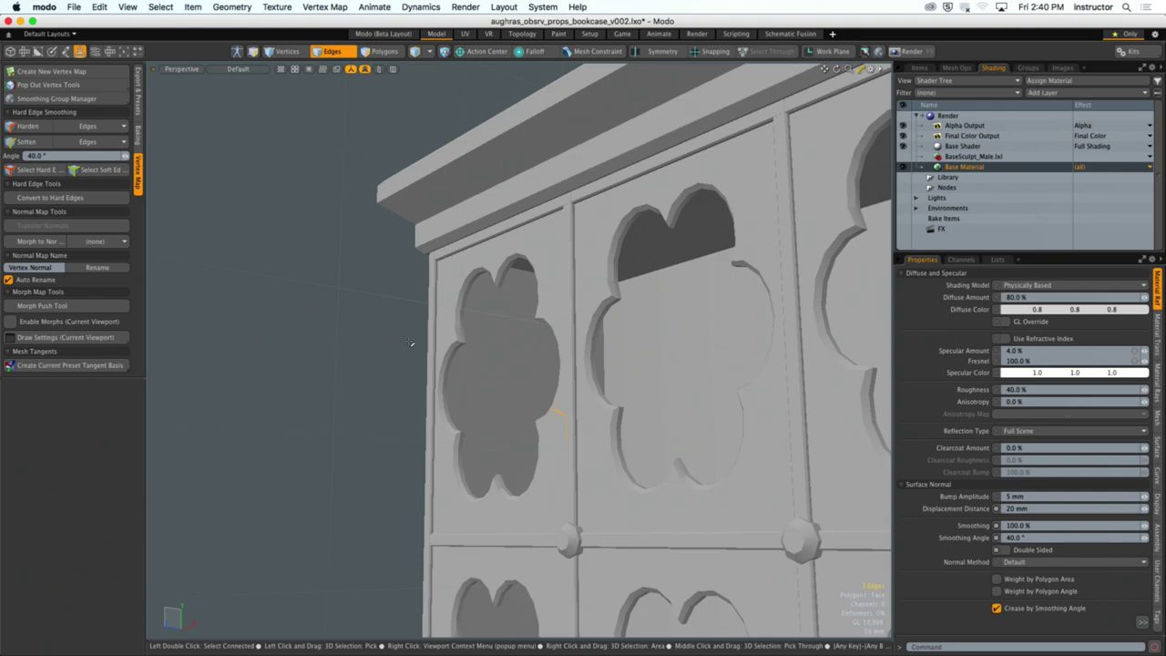
click(385, 342)
alt+drag(370, 358, 490, 399)
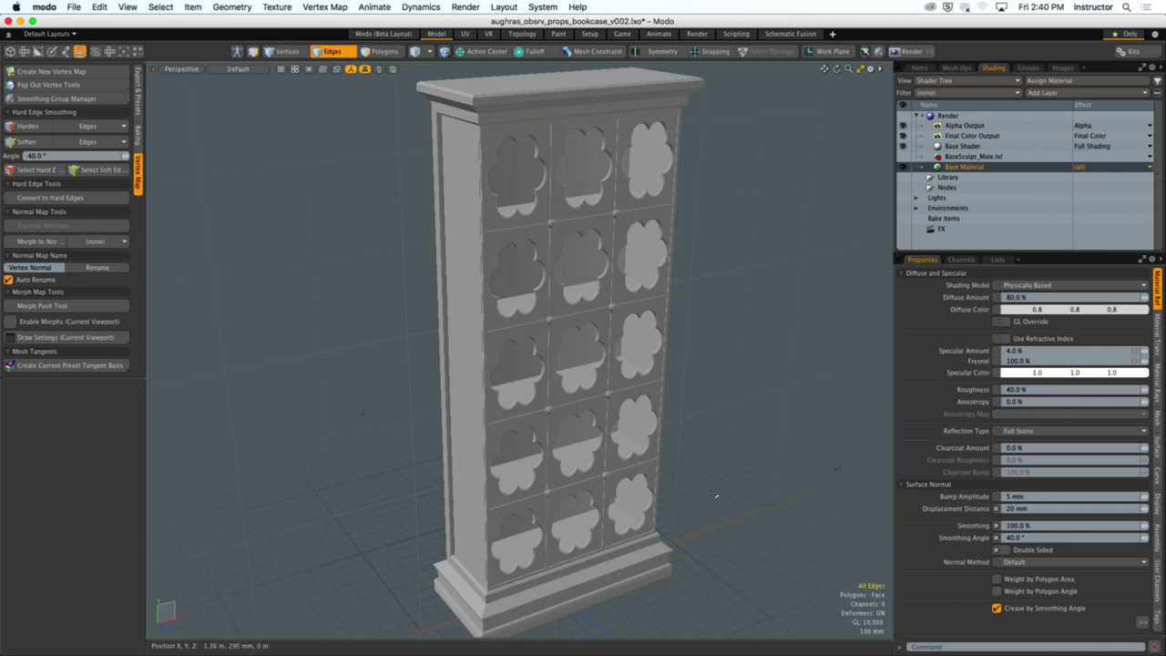
click(1038, 561)
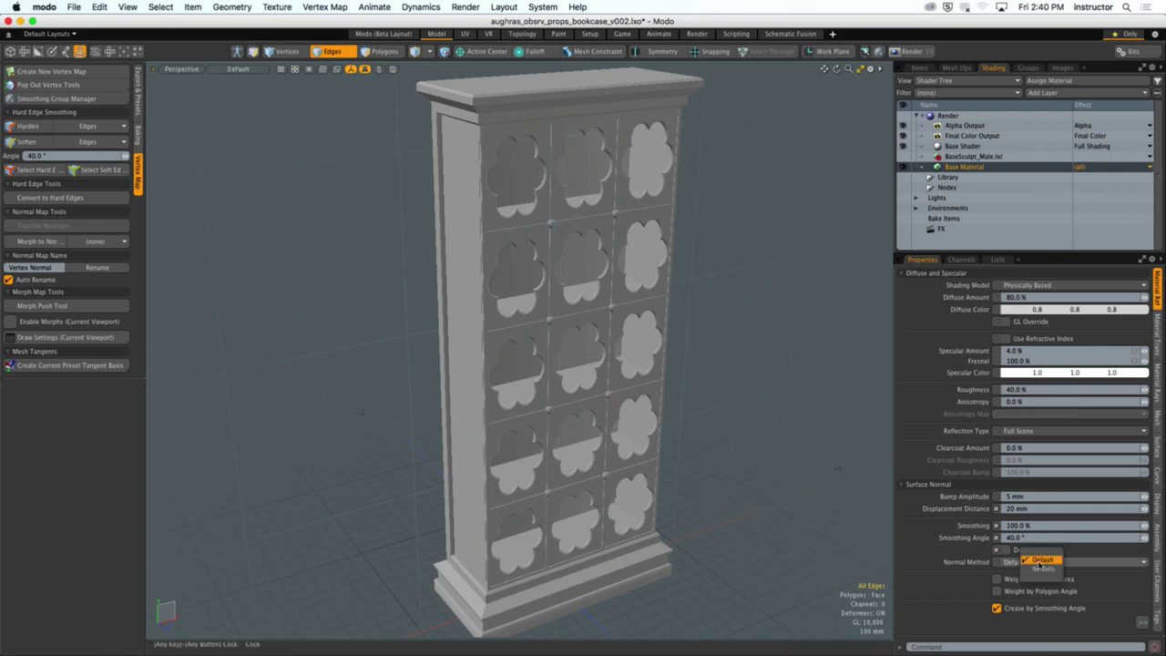
click(1041, 559)
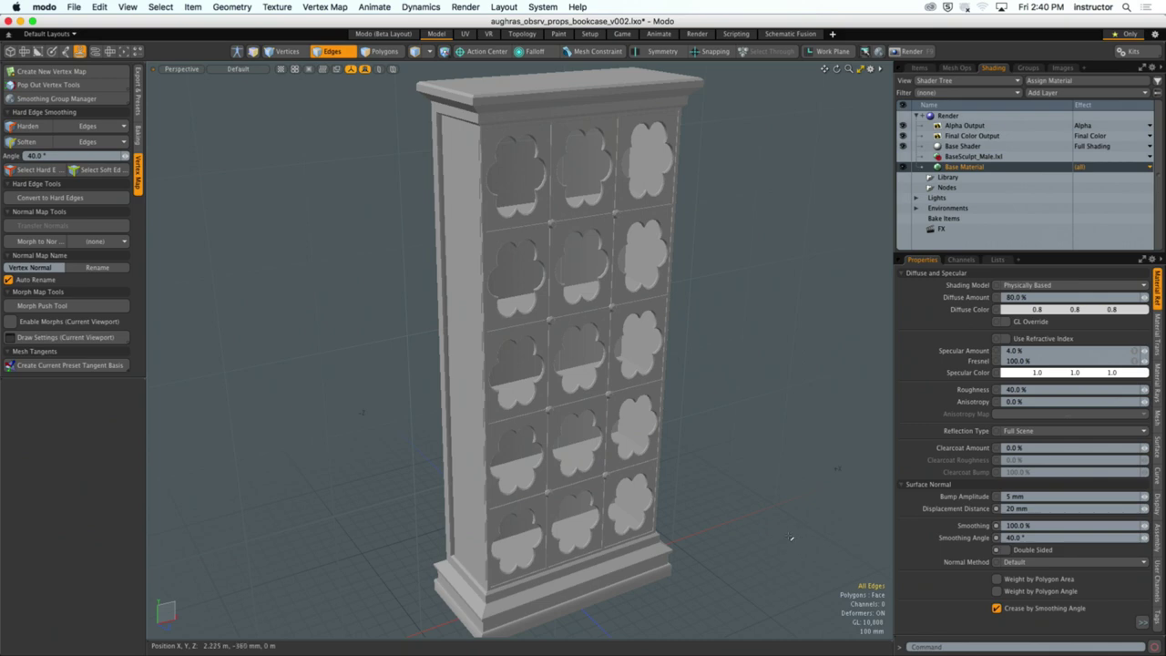
alt+drag(721, 417, 773, 372)
Step: Create a Mikk tangent basis for the Bookcase mesh from its Book Case UV map
click(919, 67)
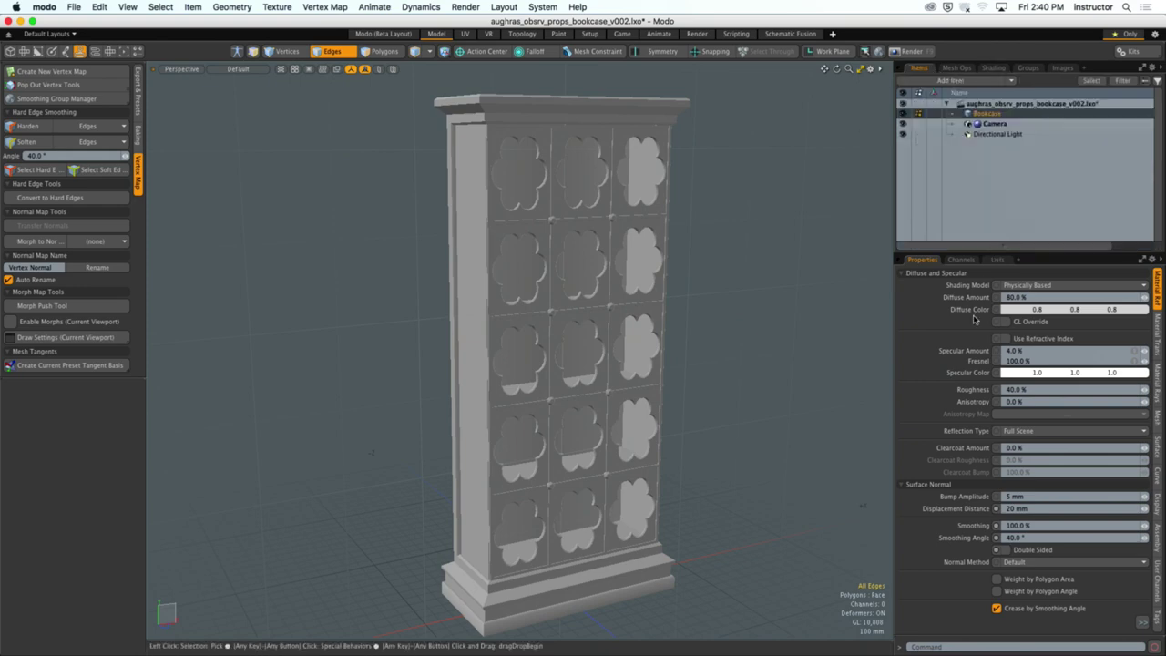
click(998, 260)
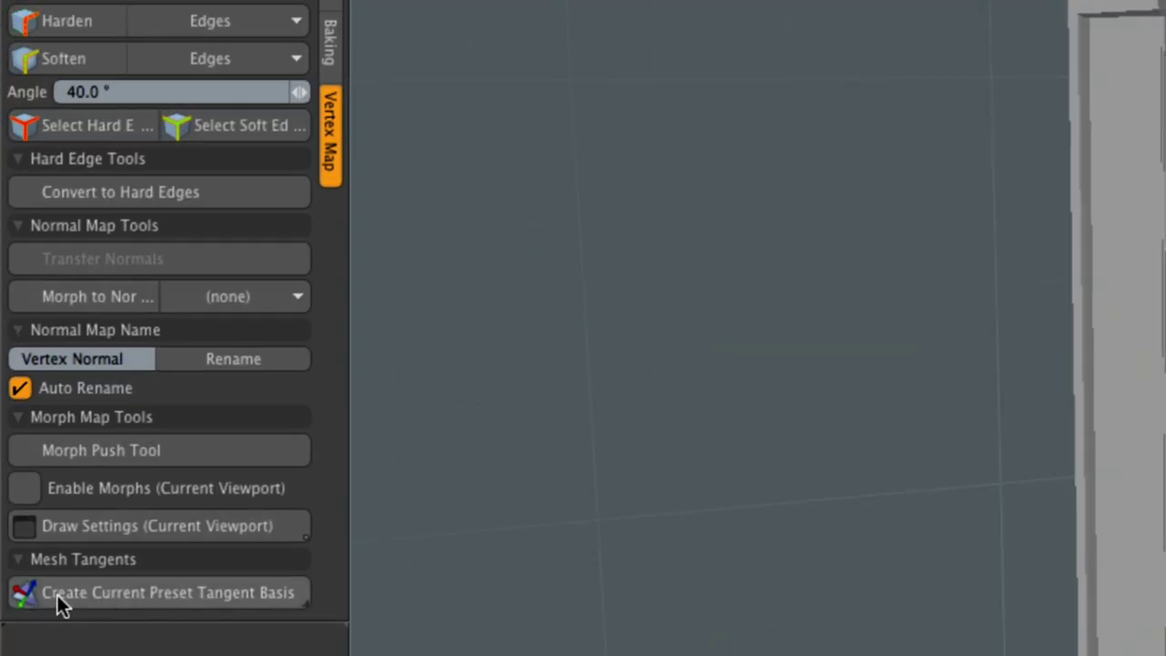
click(173, 597)
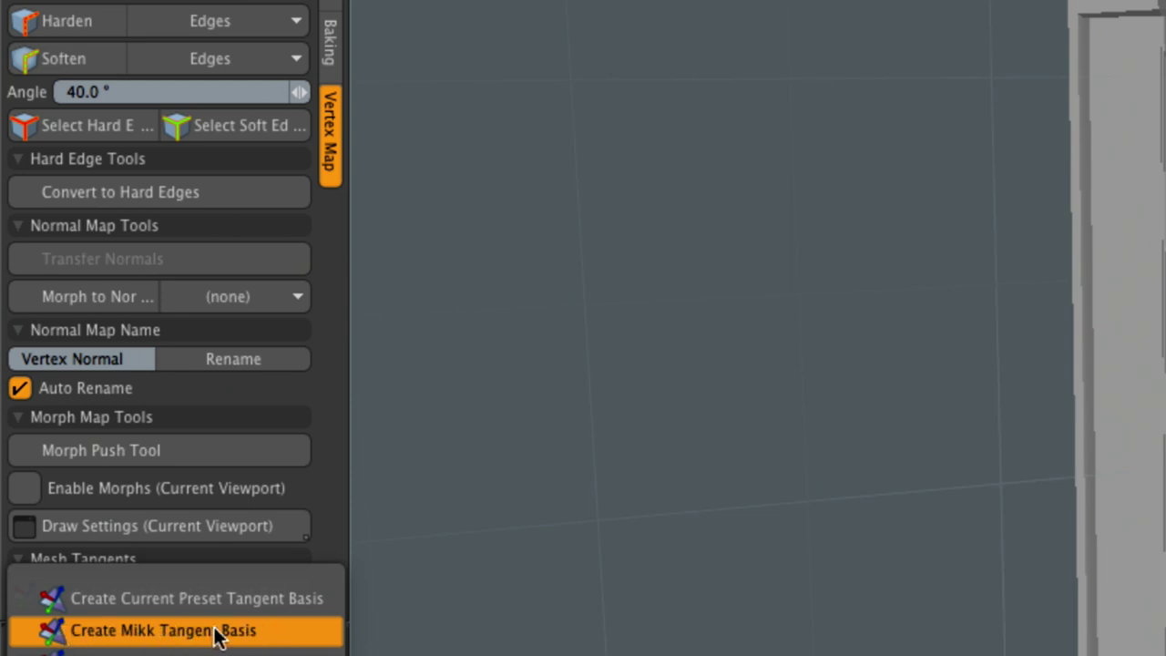
click(169, 635)
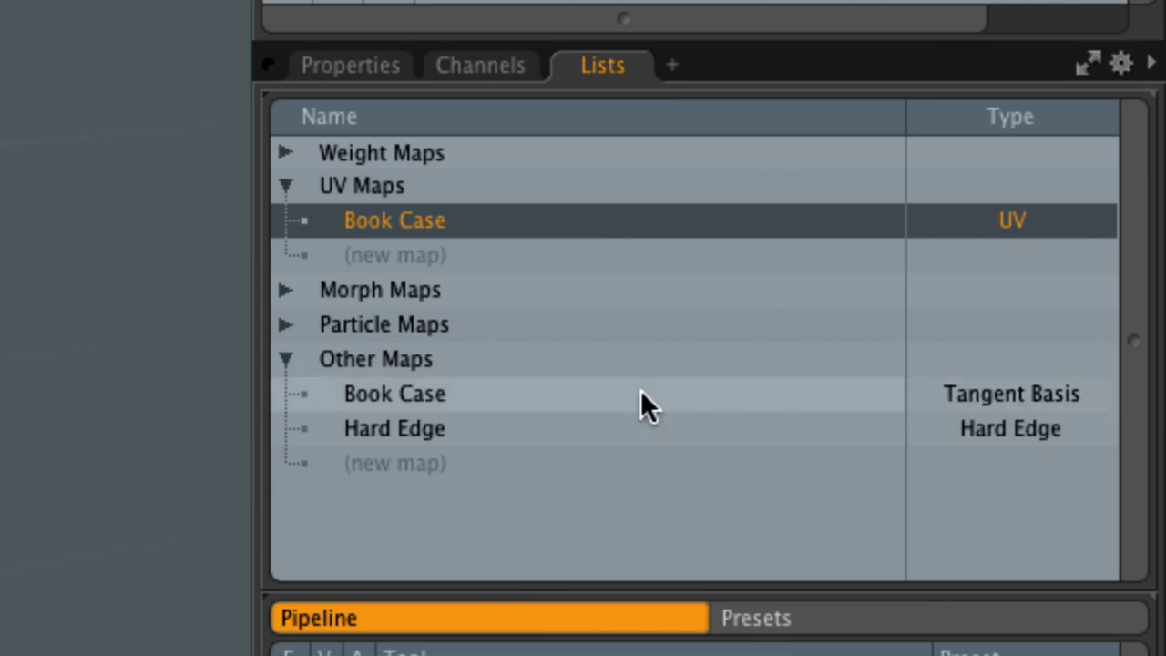
Step: Delete the Book Case tangent basis vertex map, and generate it again as a Mikk tangent basis
click(712, 397)
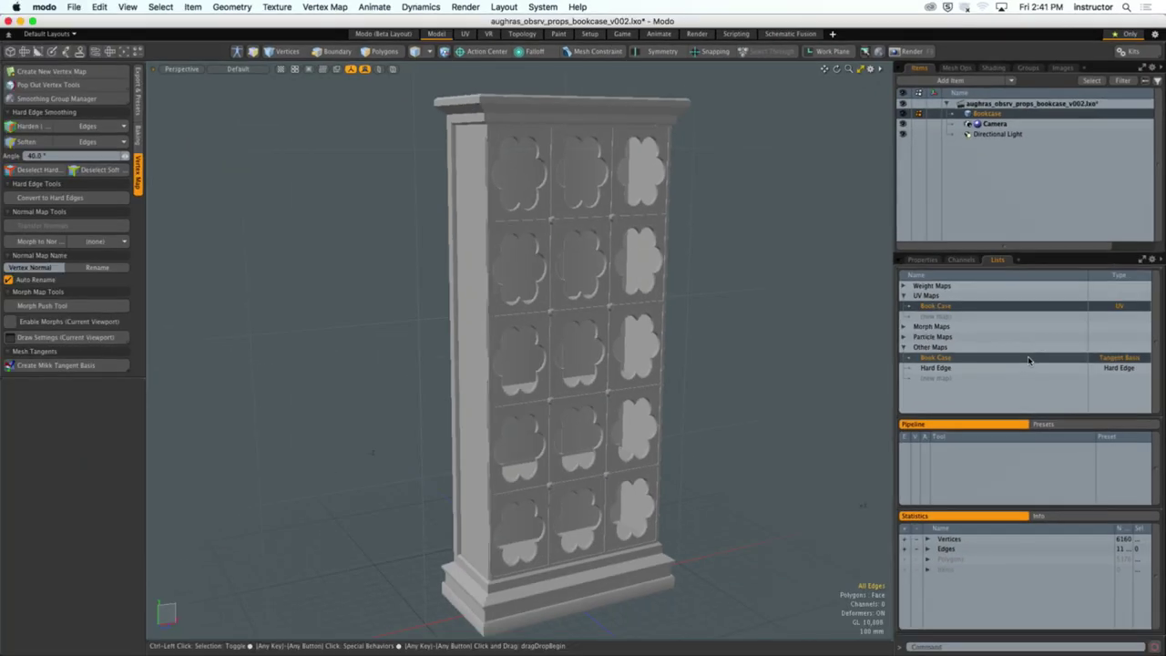
right_click(711, 397)
click(1028, 374)
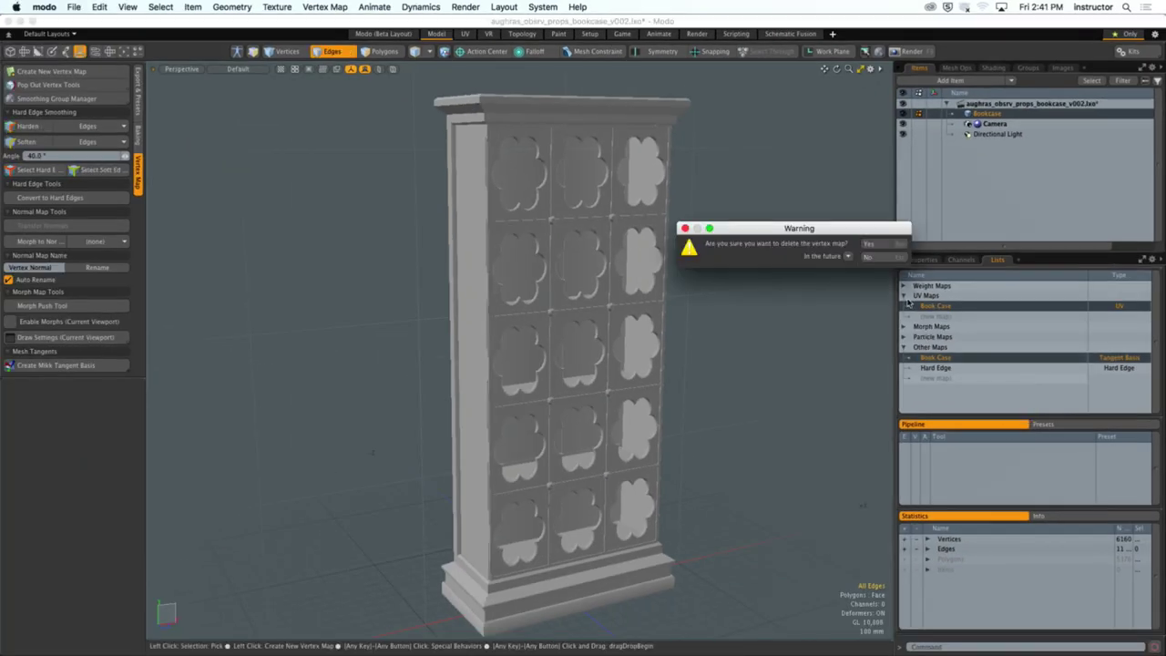
click(883, 251)
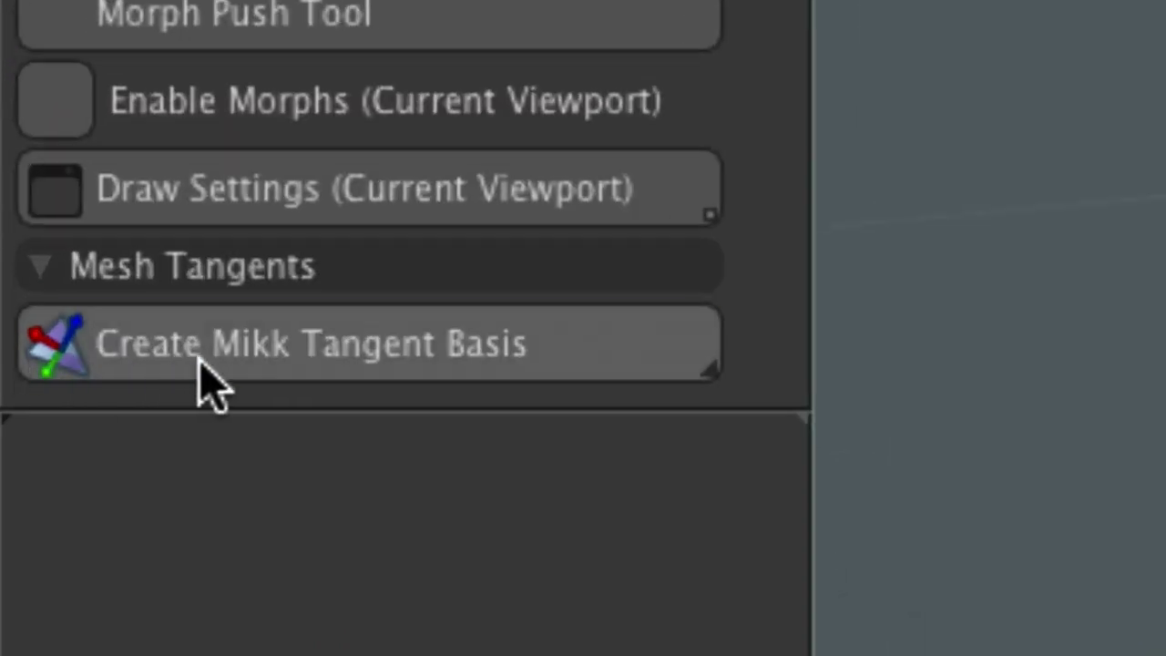
click(202, 360)
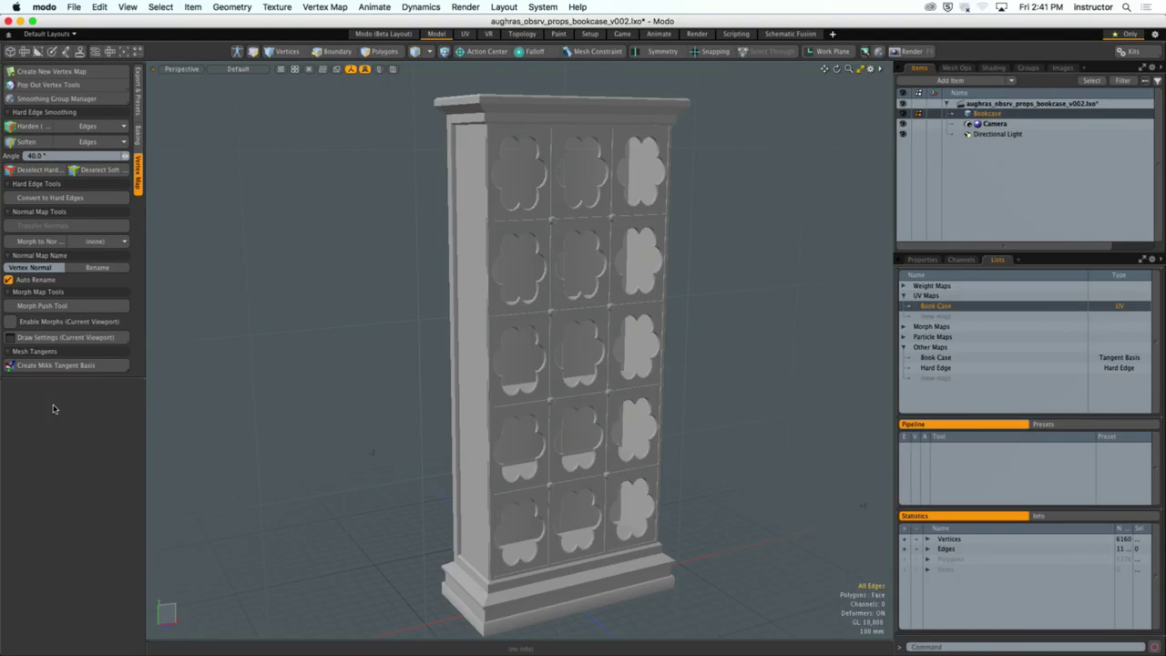
key(2)
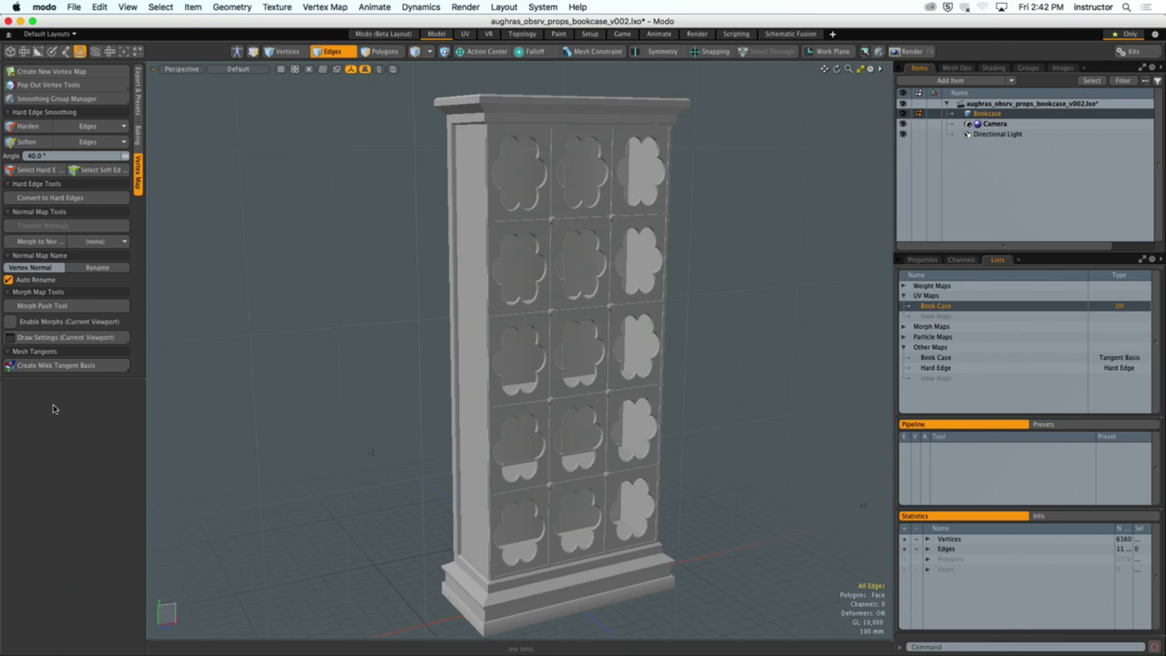
Step: Purge the scene's unused materials, and undo the purge
click(233, 6)
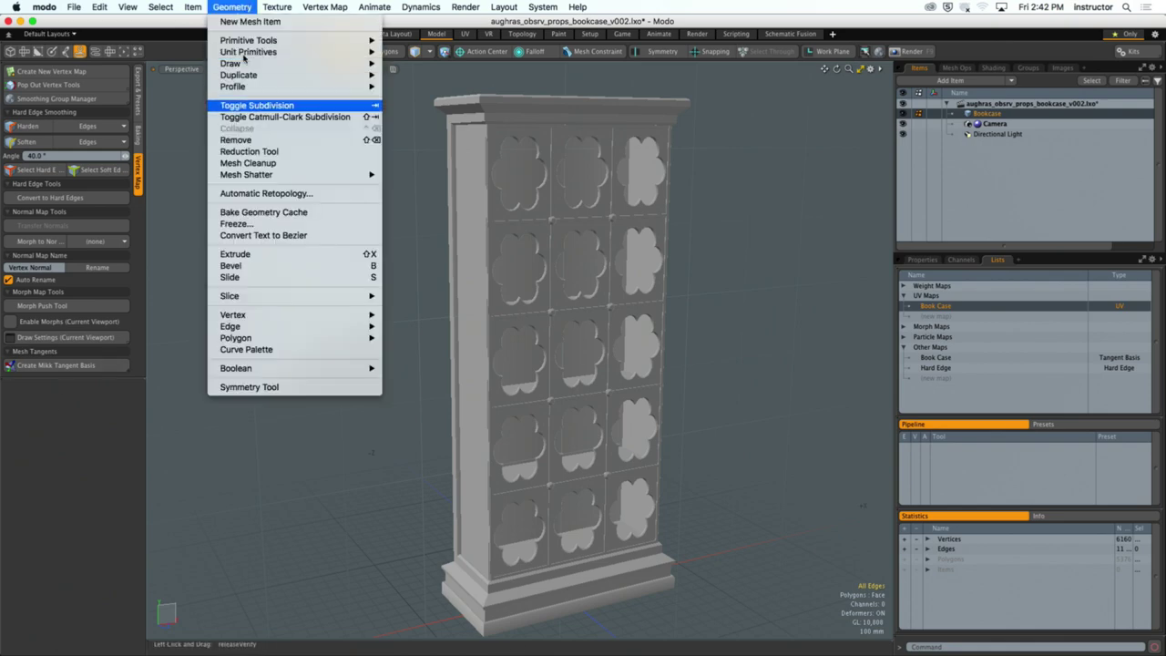
mouse_move(277, 7)
click(308, 80)
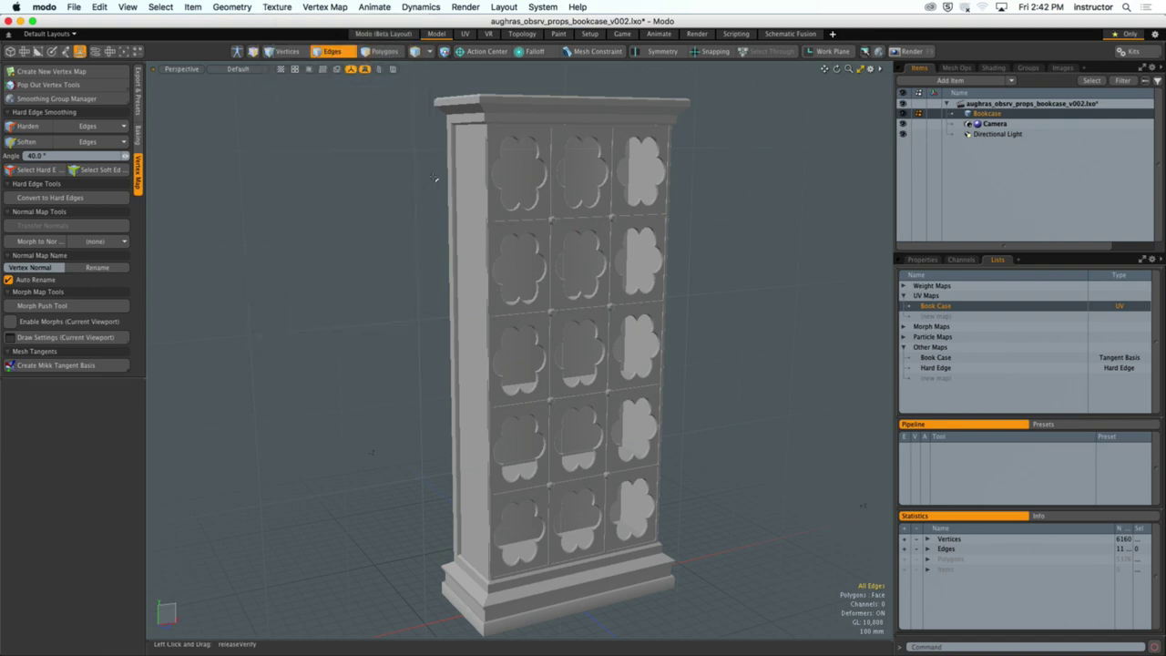
click(992, 69)
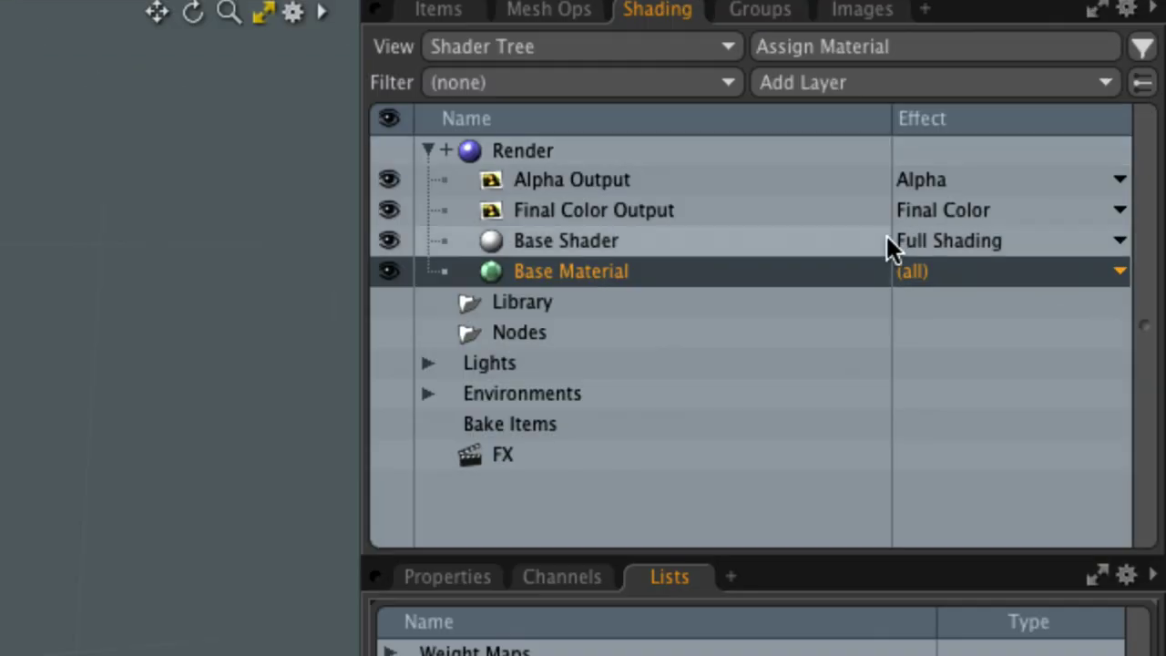
key(super+z)
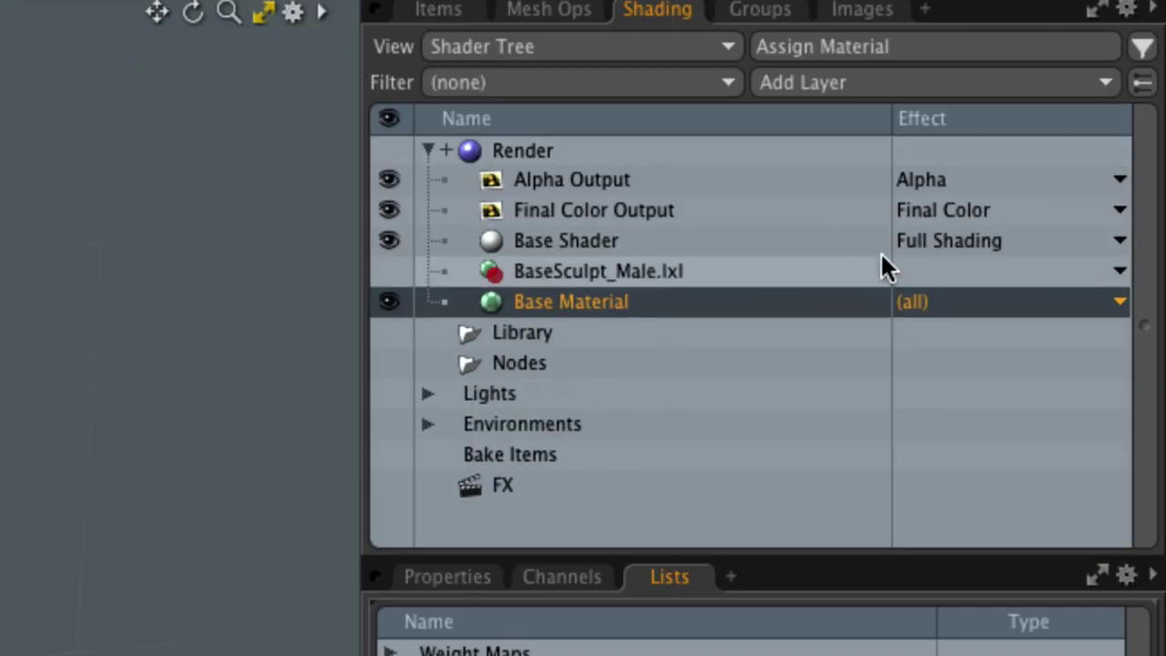
Step: Add the BaseSculpt Male mesh from the Human mesh presets to the bookcase scene
click(670, 270)
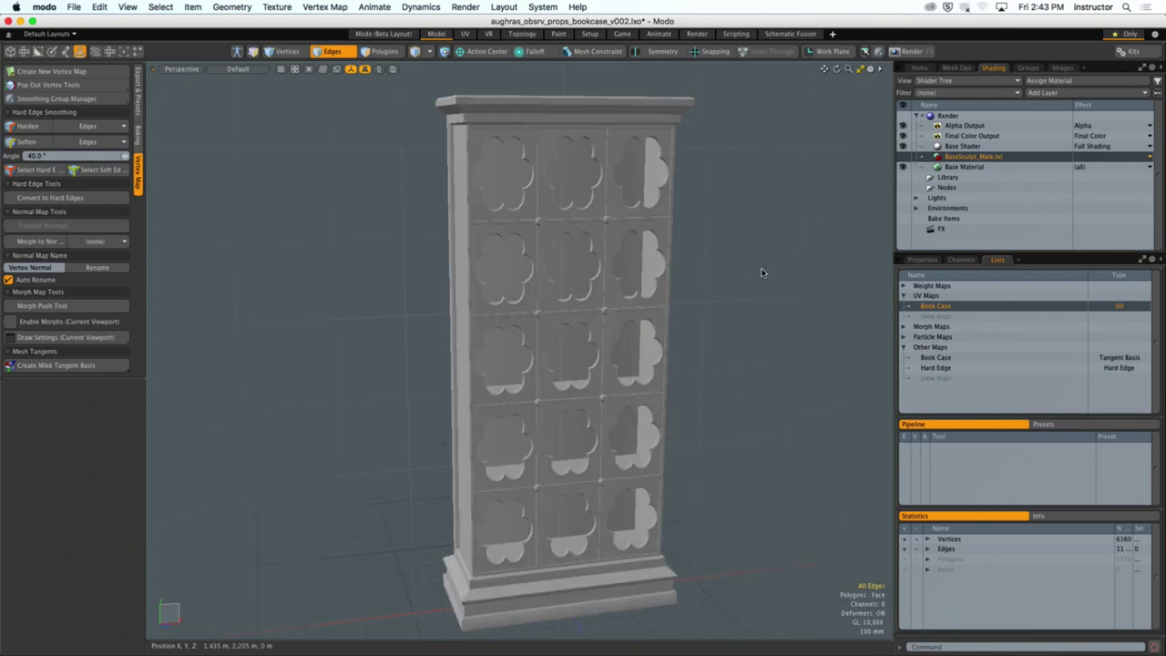
key(F6)
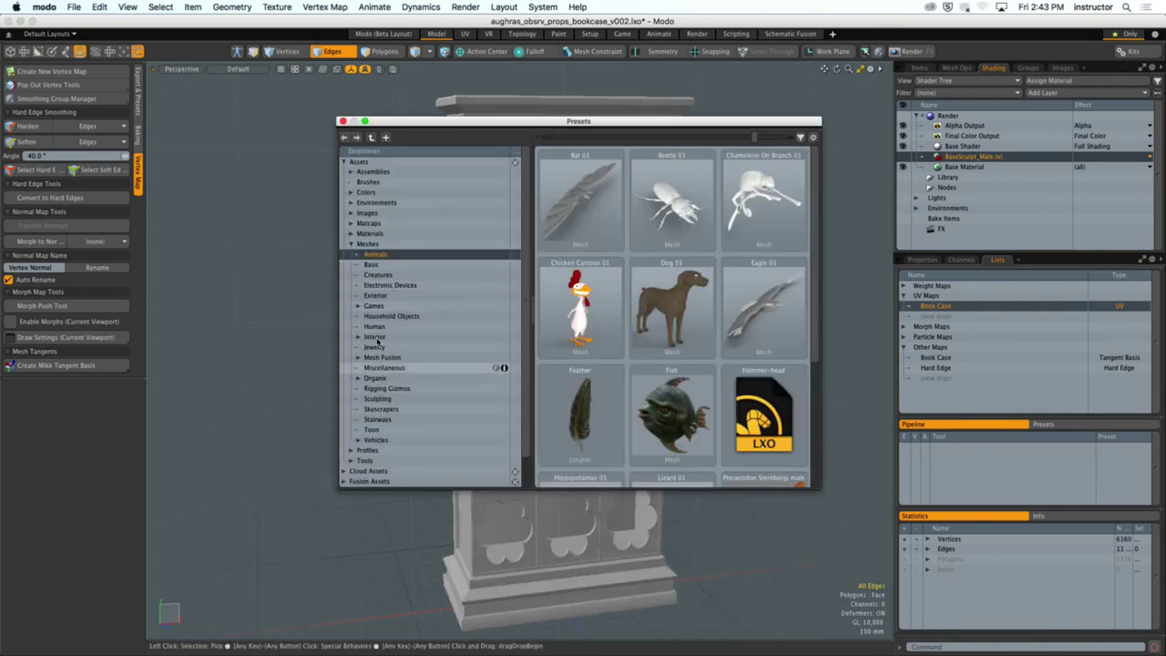
click(375, 326)
double_click(561, 182)
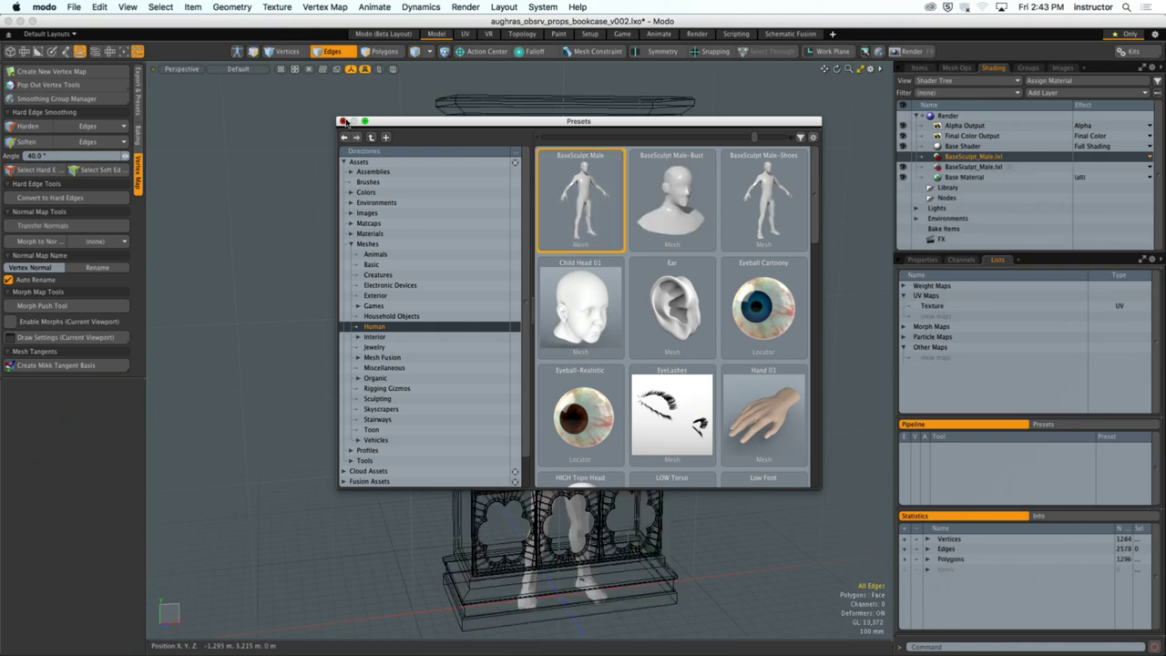
click(344, 121)
scroll(390, 247, down, 3)
alt+drag(383, 252, 420, 262)
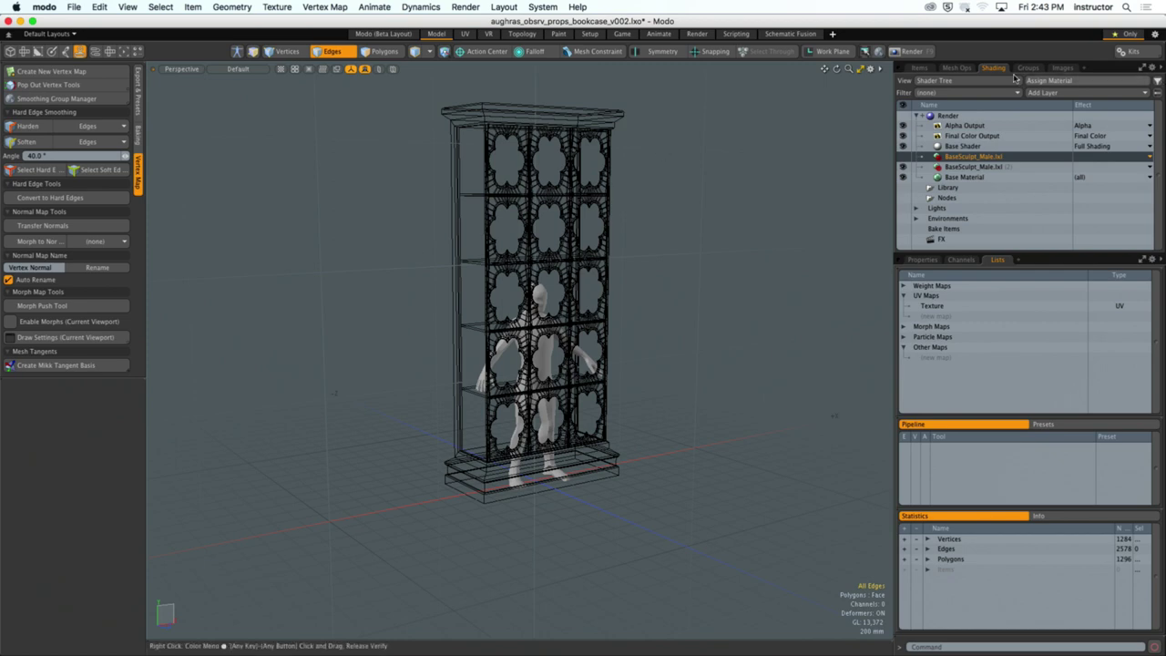
Step: Delete the BaseSculpt_Male mesh item from the scene
click(927, 69)
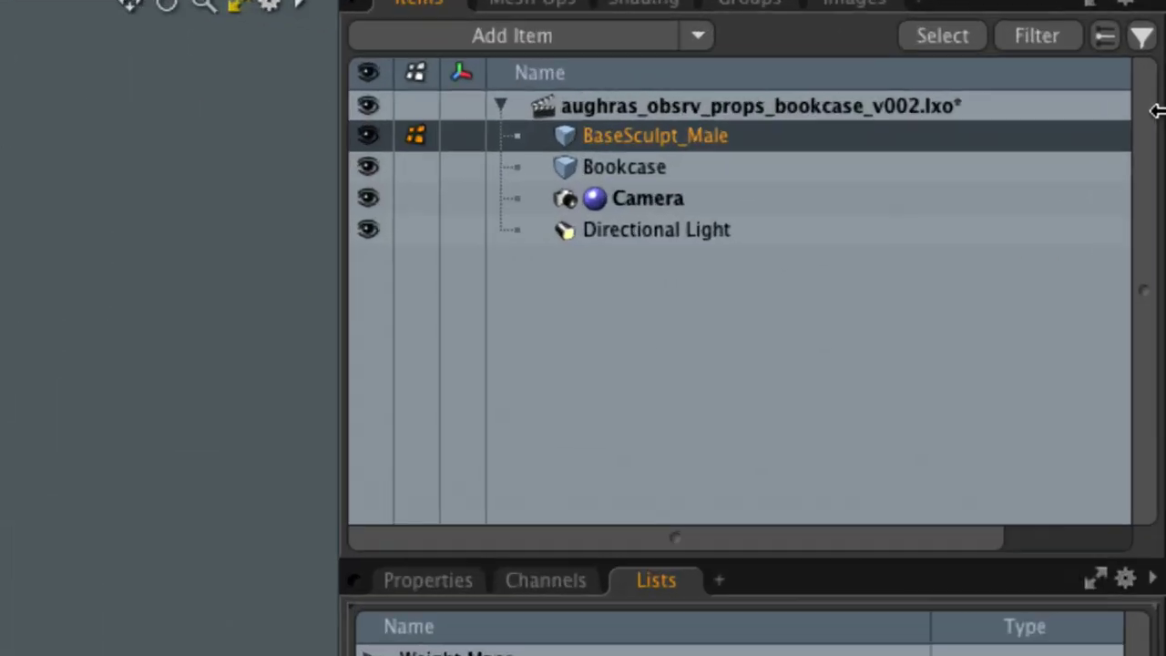
click(1112, 136)
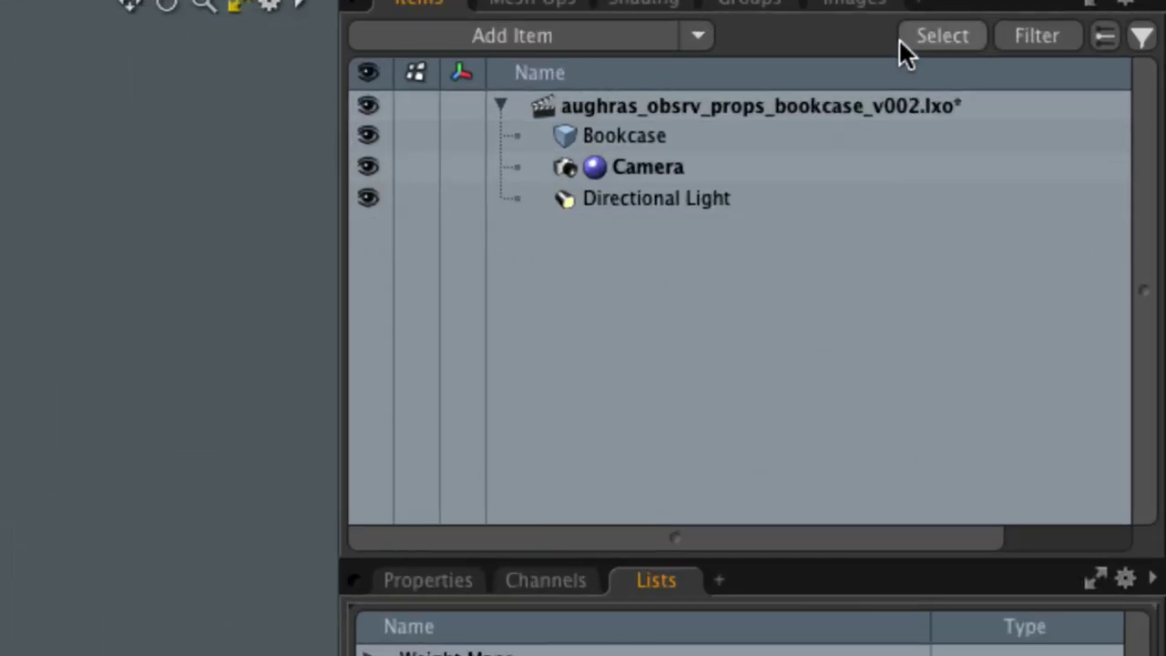
Step: Purge the unused BaseSculpt_Male.lxl materials from the shader tree
click(656, 25)
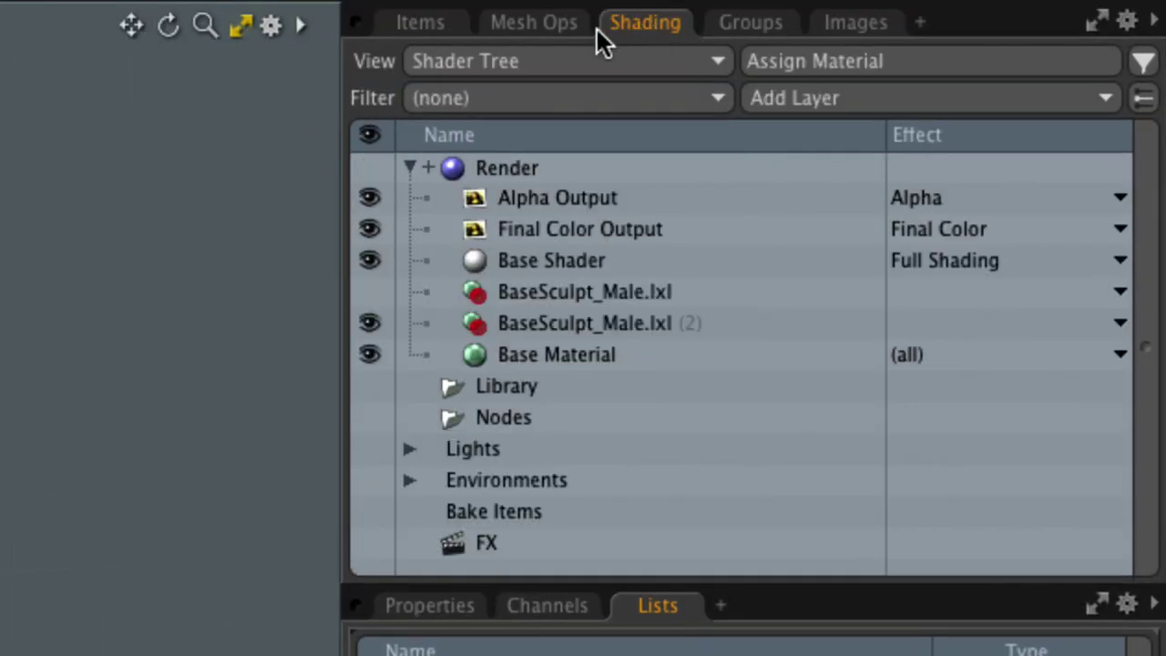
click(643, 292)
shift+click(653, 321)
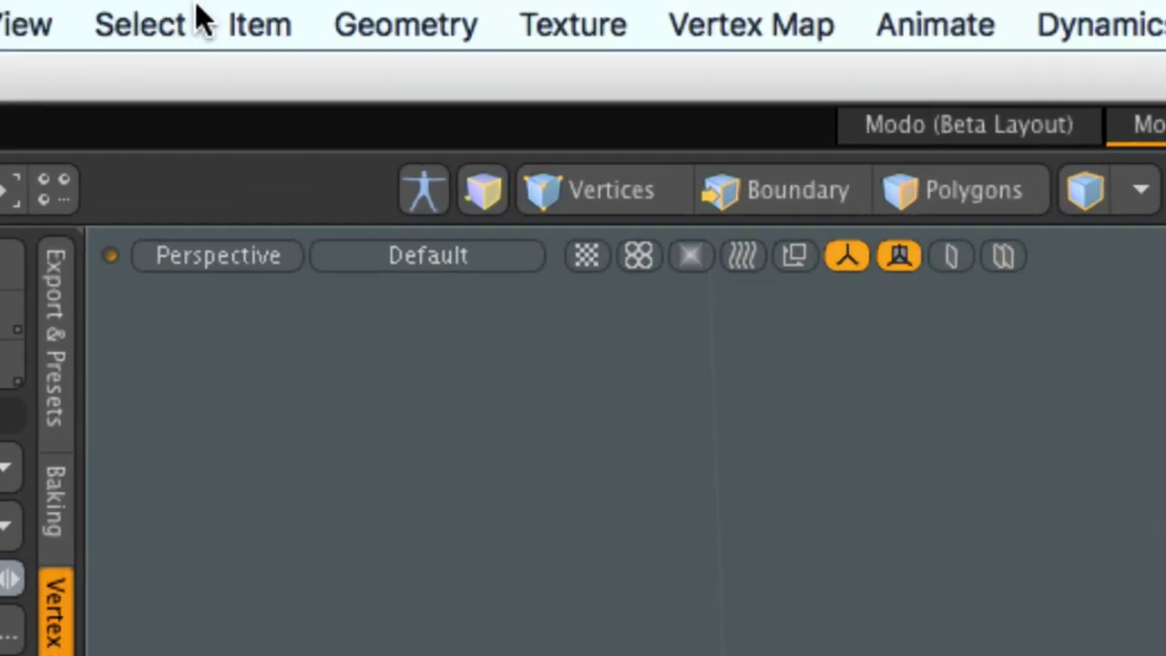
key(2)
click(599, 27)
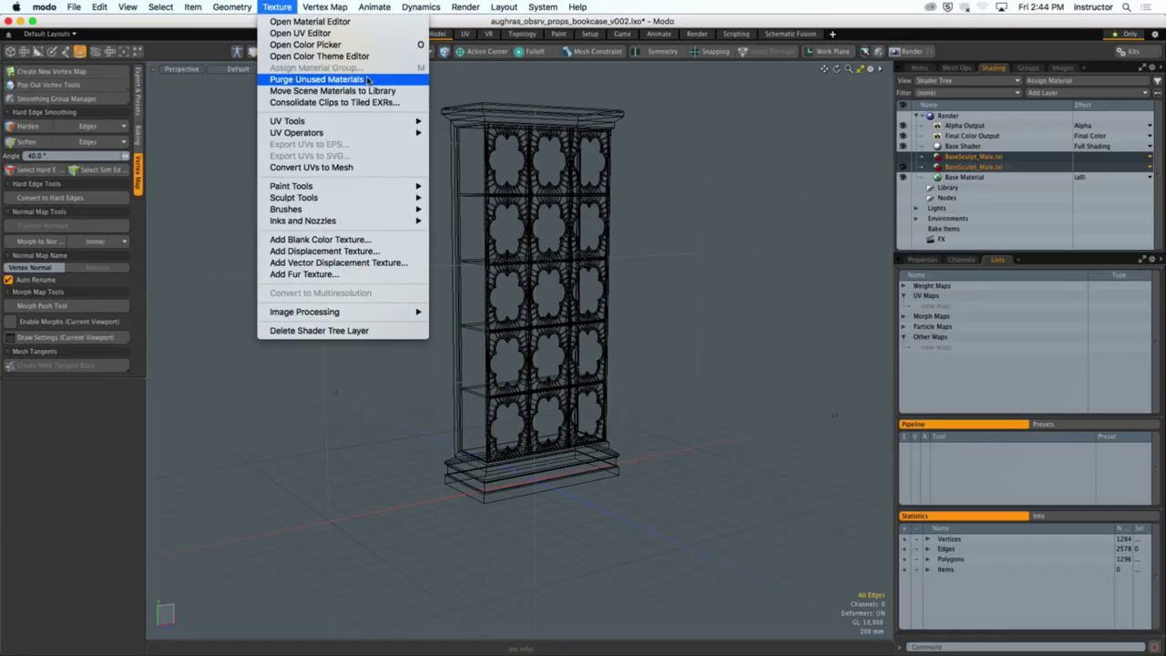
click(368, 81)
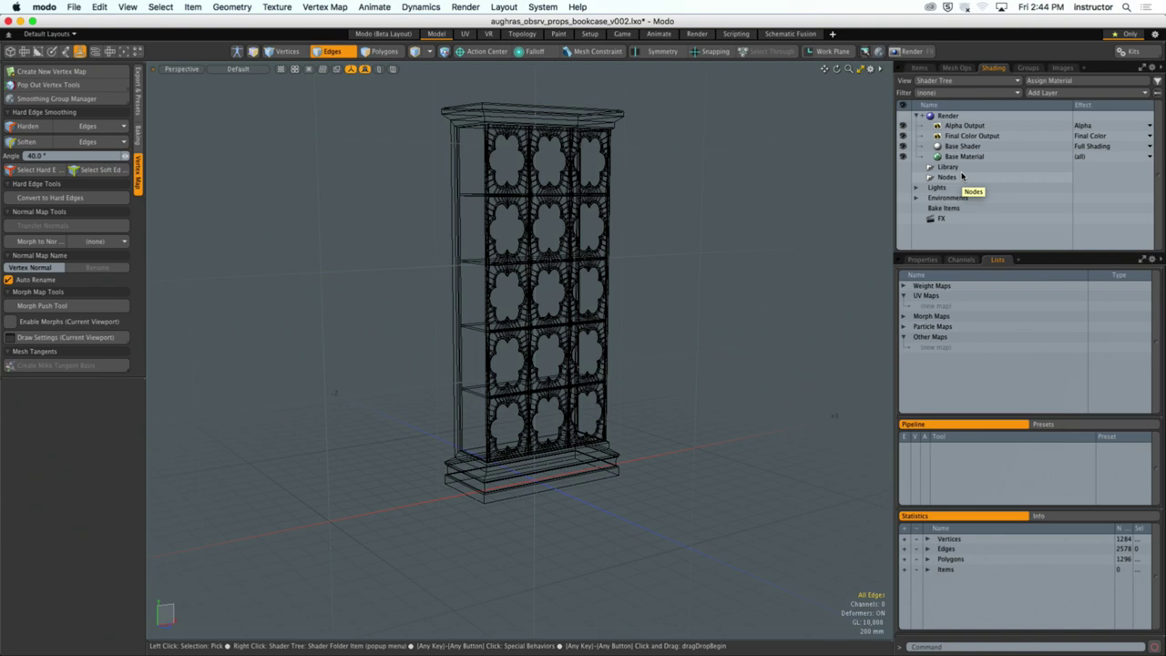
Step: Assign a new material named Book Case to all polygons of the Bookcase mesh, and clear the polygon selection
click(919, 68)
click(987, 113)
click(383, 51)
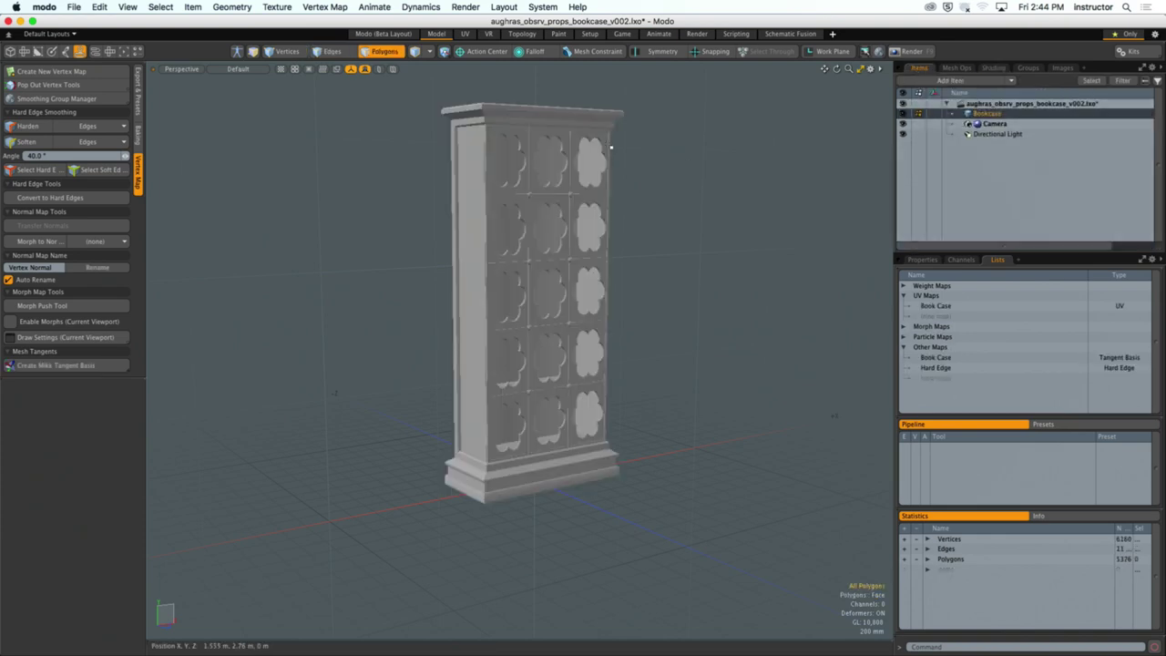
mouse_move(386, 83)
right_down()
mouse_move(651, 396)
mouse_move(675, 537)
right_up()
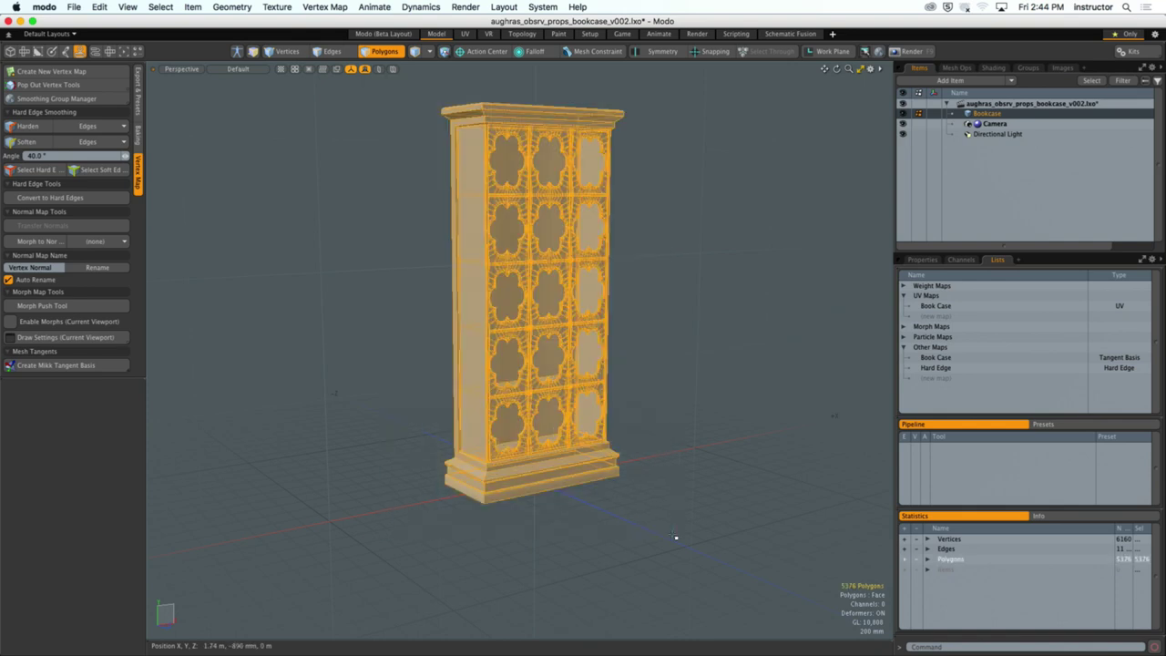
text(mBook)
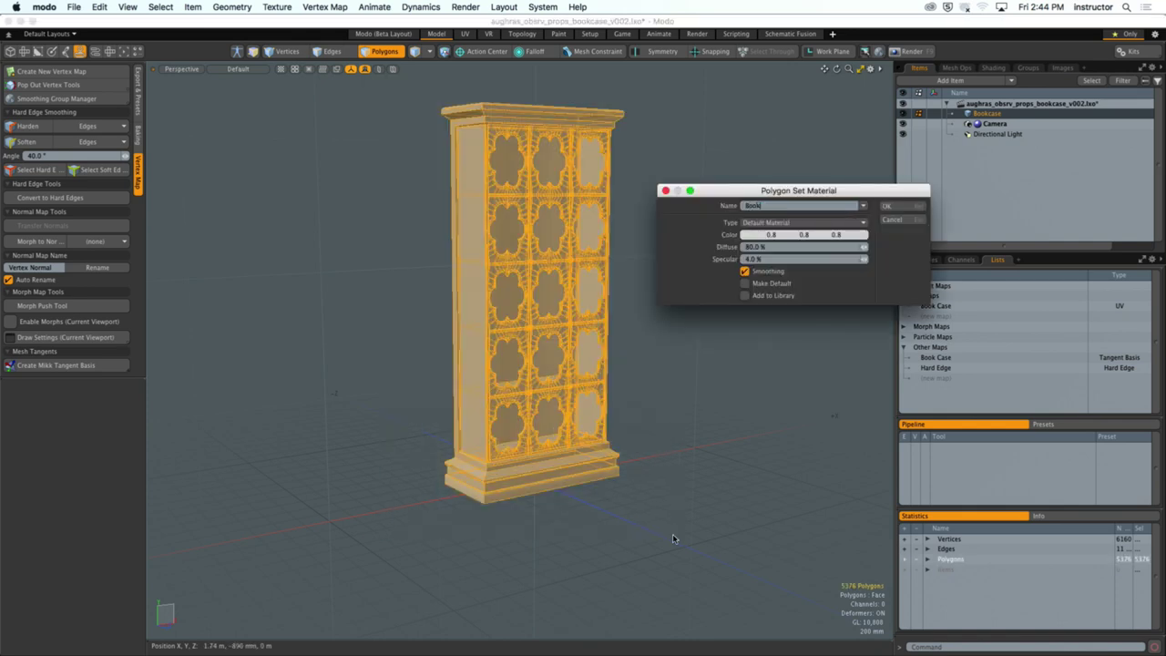
text( Case)
click(896, 211)
click(833, 188)
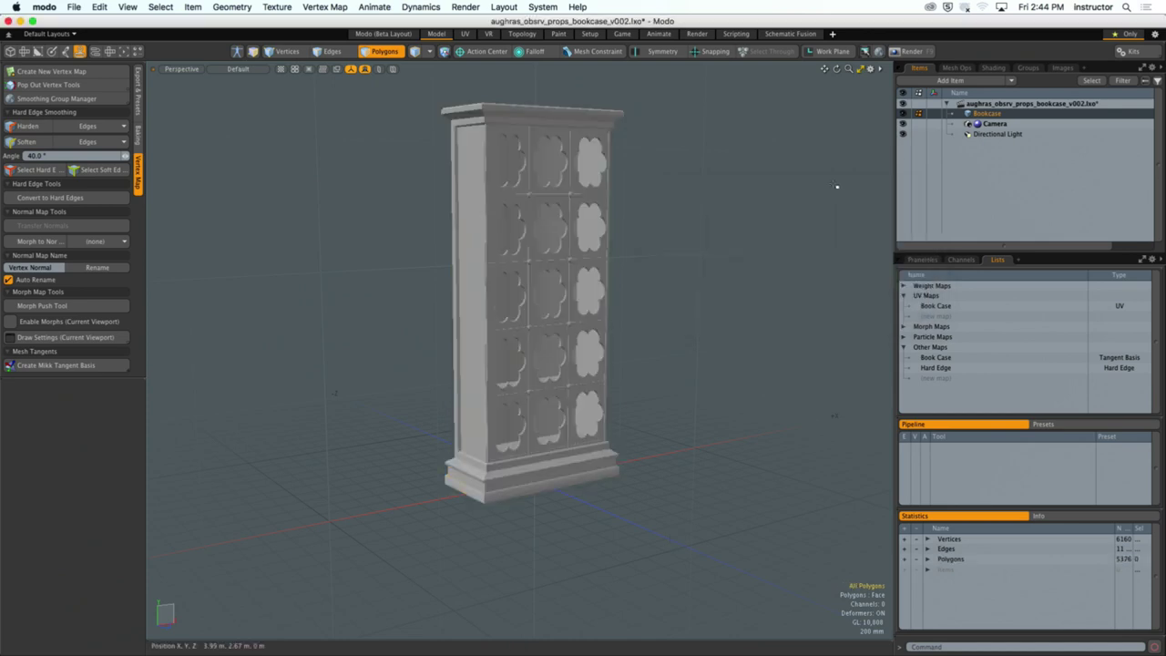
Step: Inspect the contents of the Book Case material group in the shader tree
click(1002, 69)
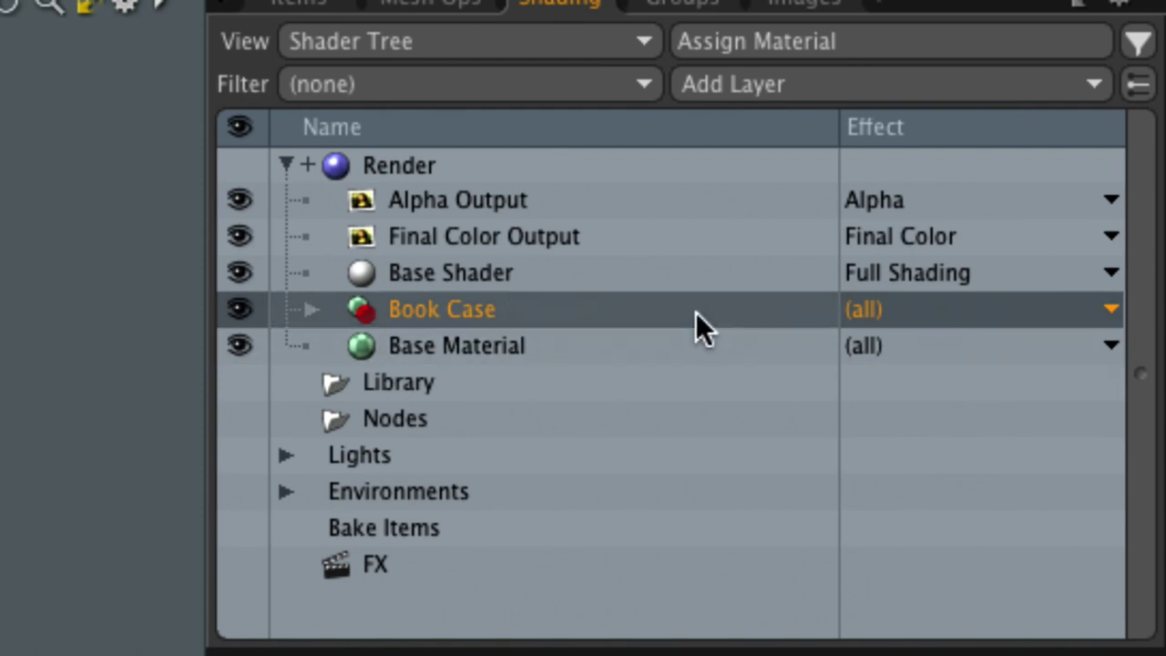
click(310, 309)
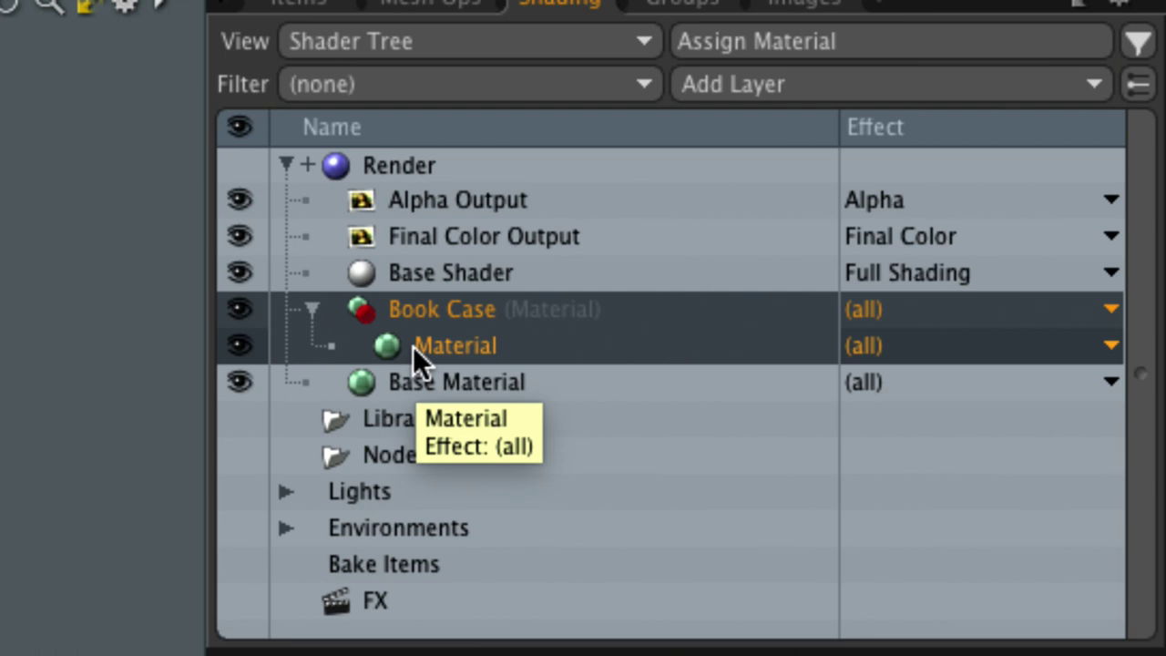
click(311, 310)
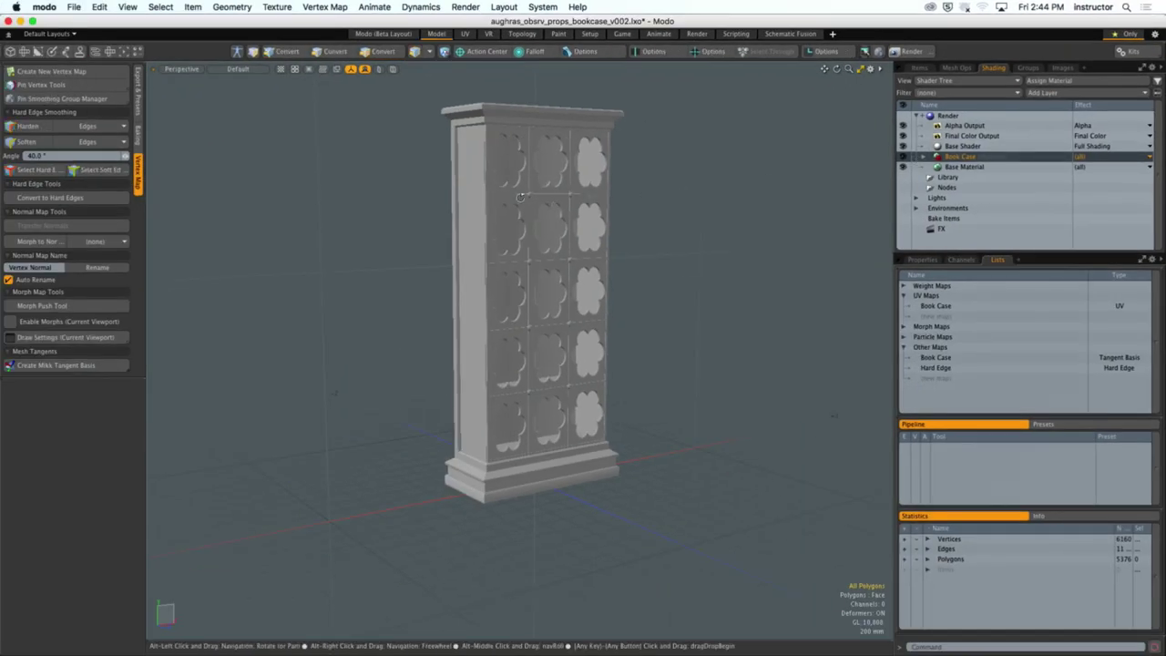
mouse_move(556, 208)
alt+mouse_down()
mouse_move(786, 209)
mouse_move(481, 208)
mouse_move(544, 208)
alt+mouse_up()
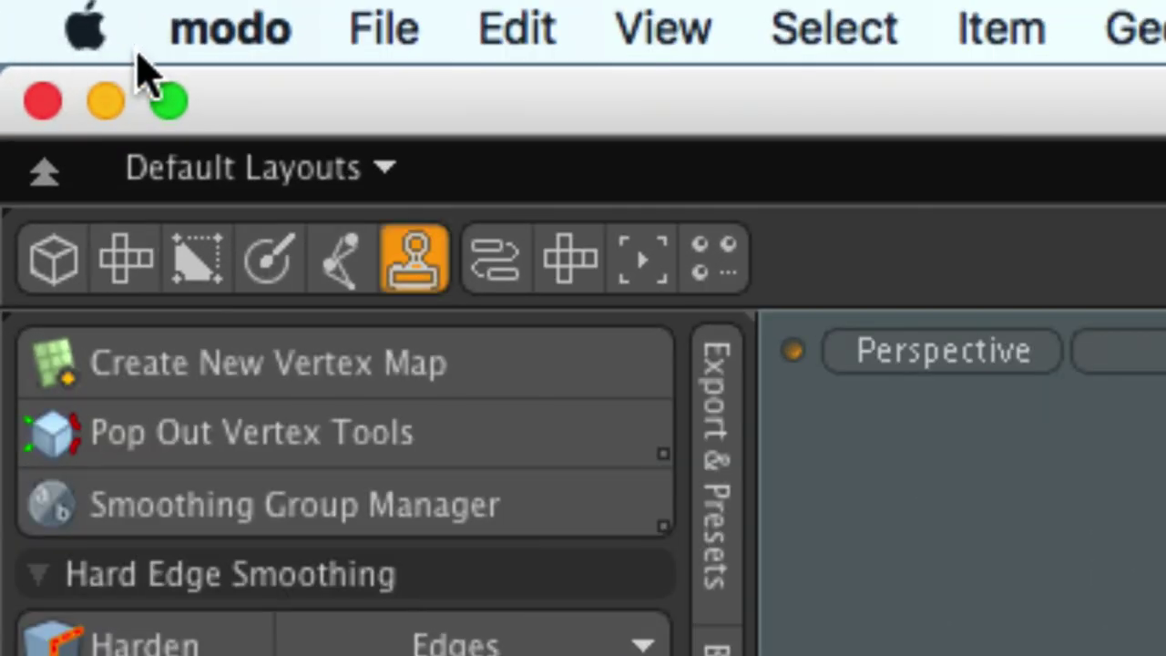
Step: Turn off Save Cameras and Save Lights in the FBX I/O preferences, and close the preferences
click(46, 16)
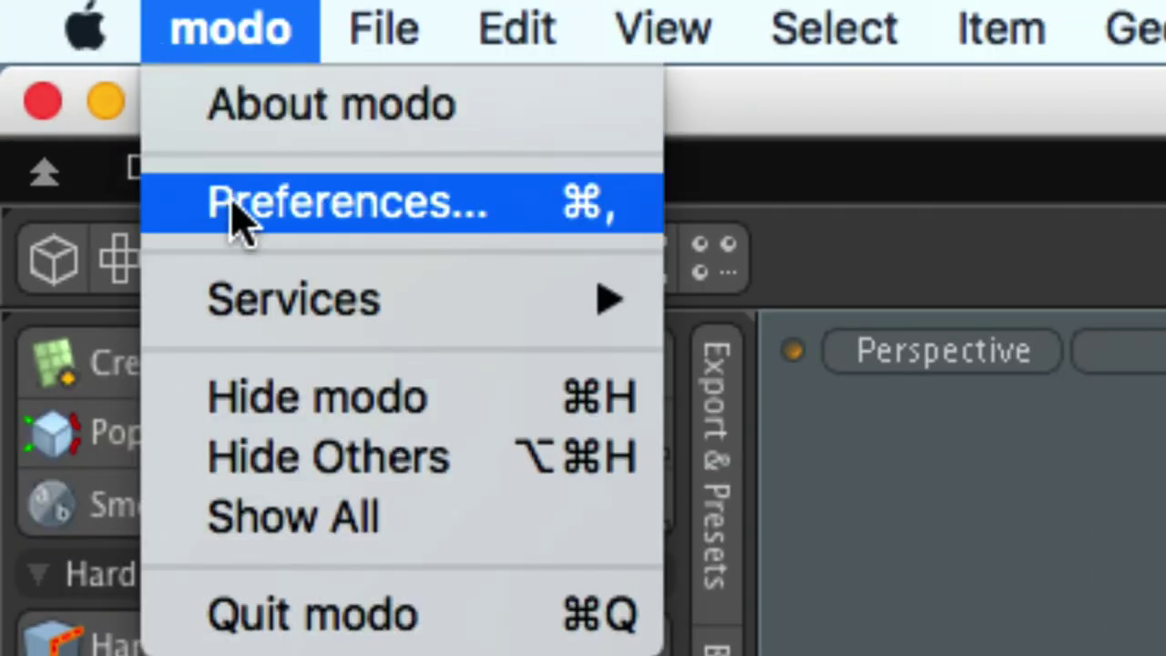
click(455, 212)
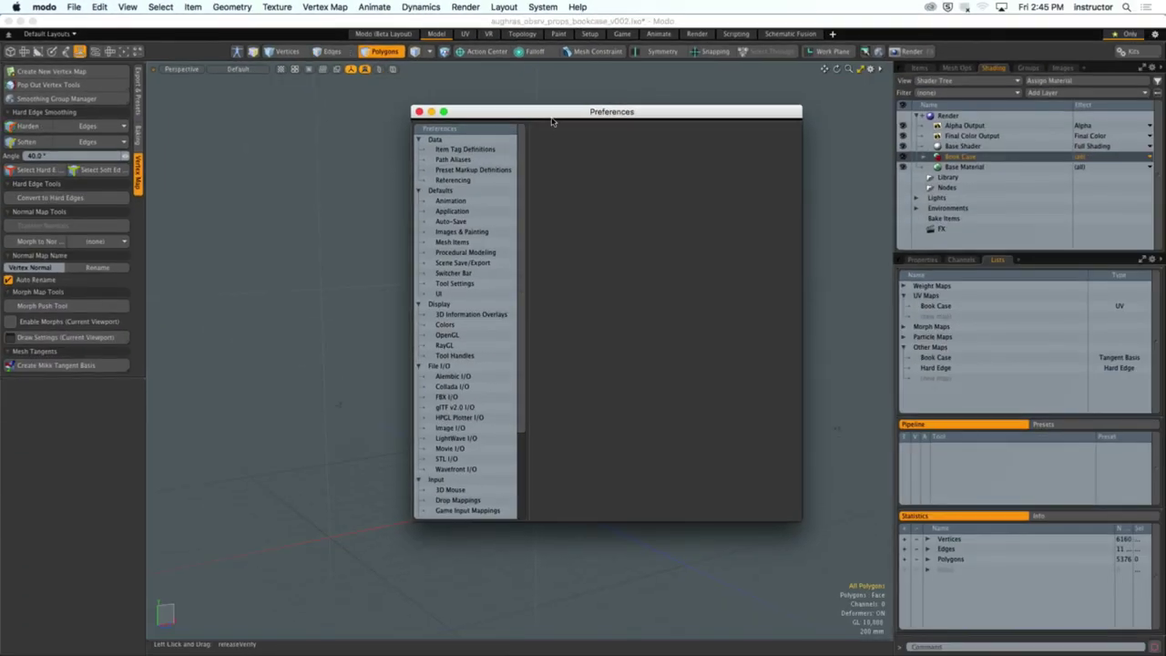
drag(551, 121, 503, 98)
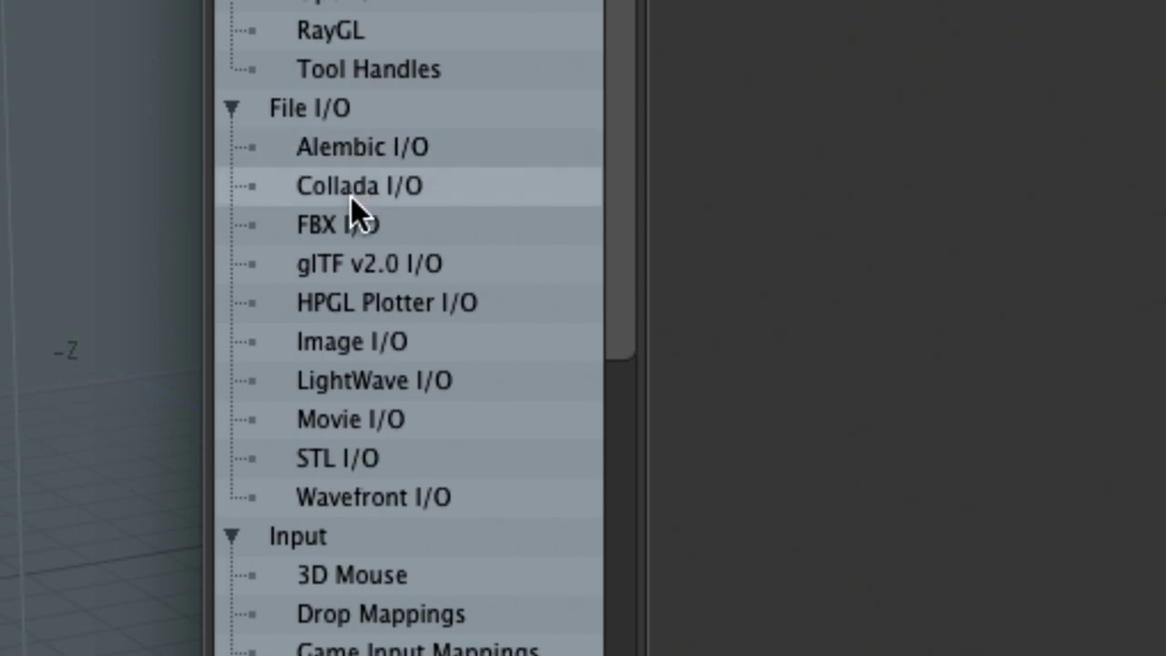
click(350, 226)
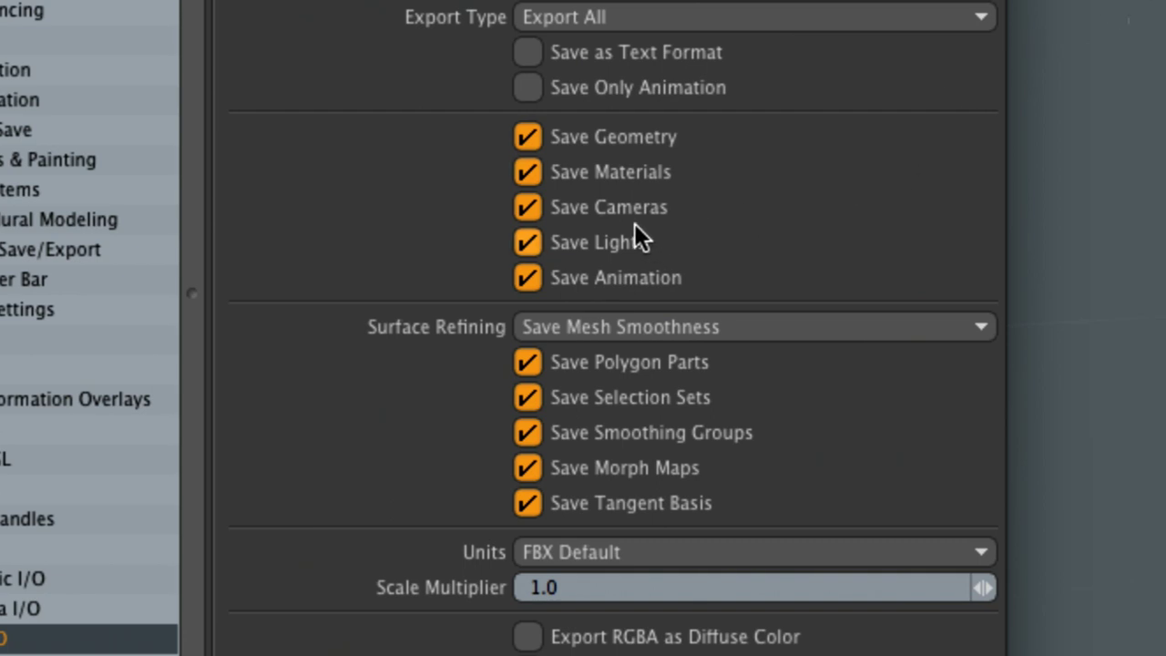
click(635, 211)
click(632, 243)
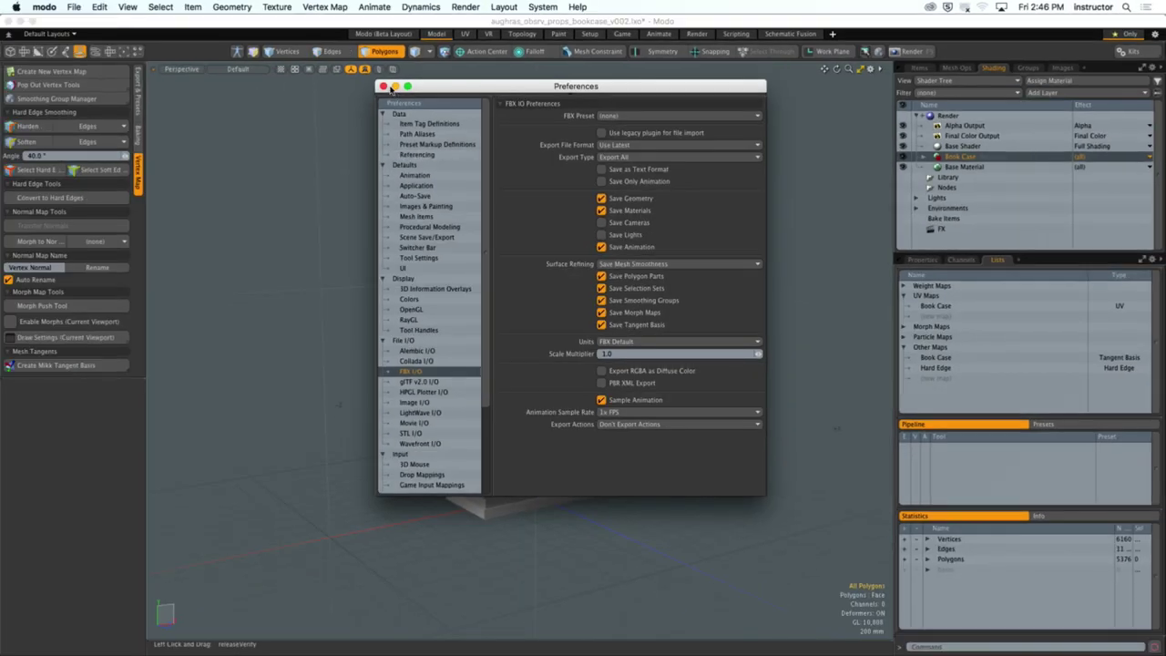
click(385, 86)
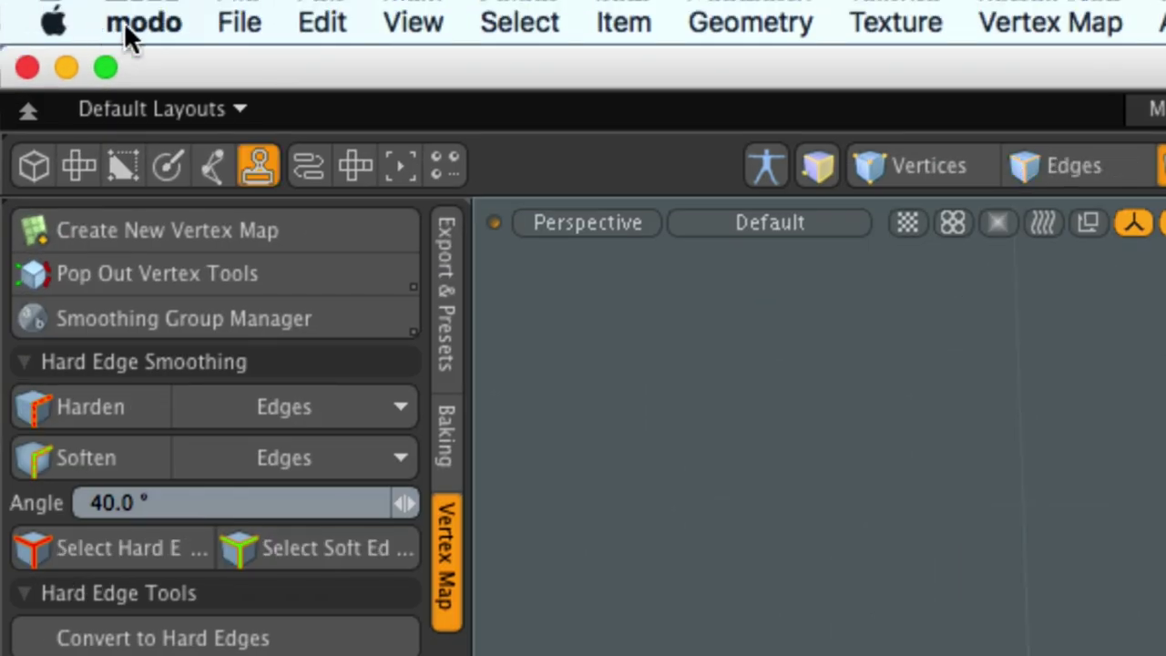
Step: Reopen the application preferences
click(138, 8)
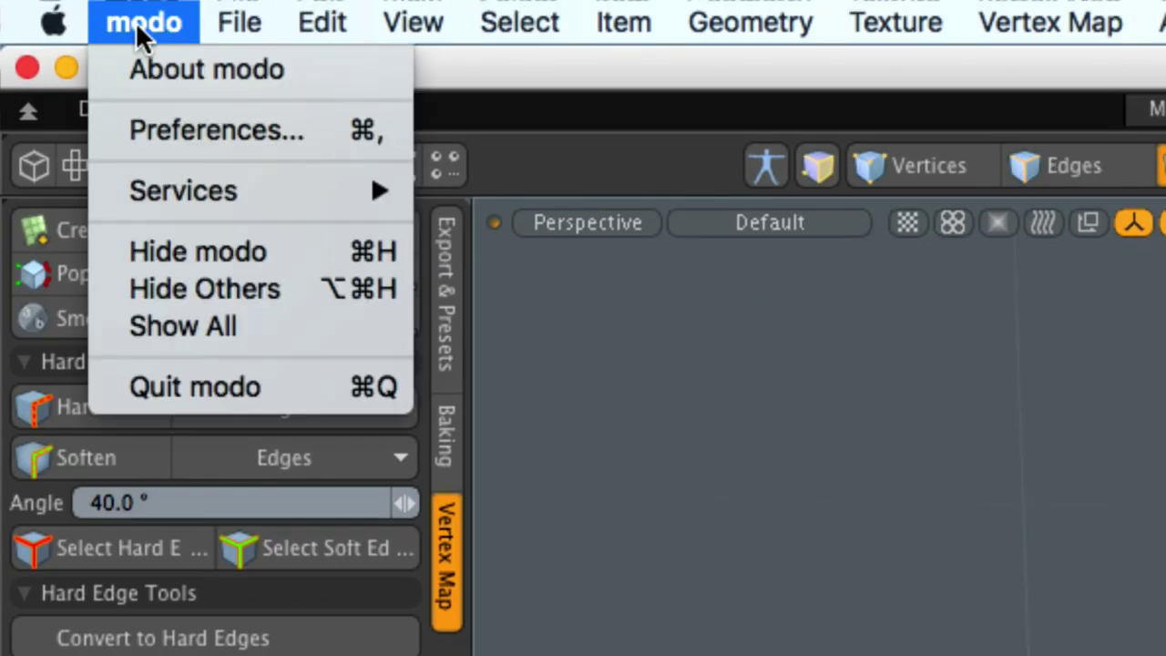
click(215, 126)
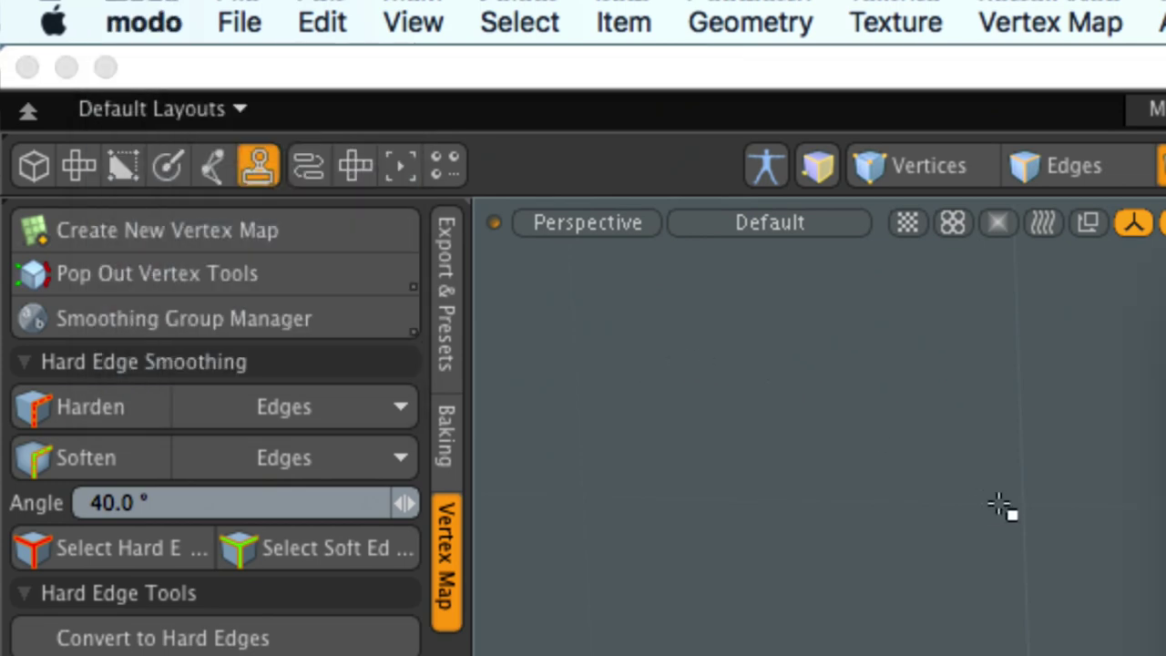
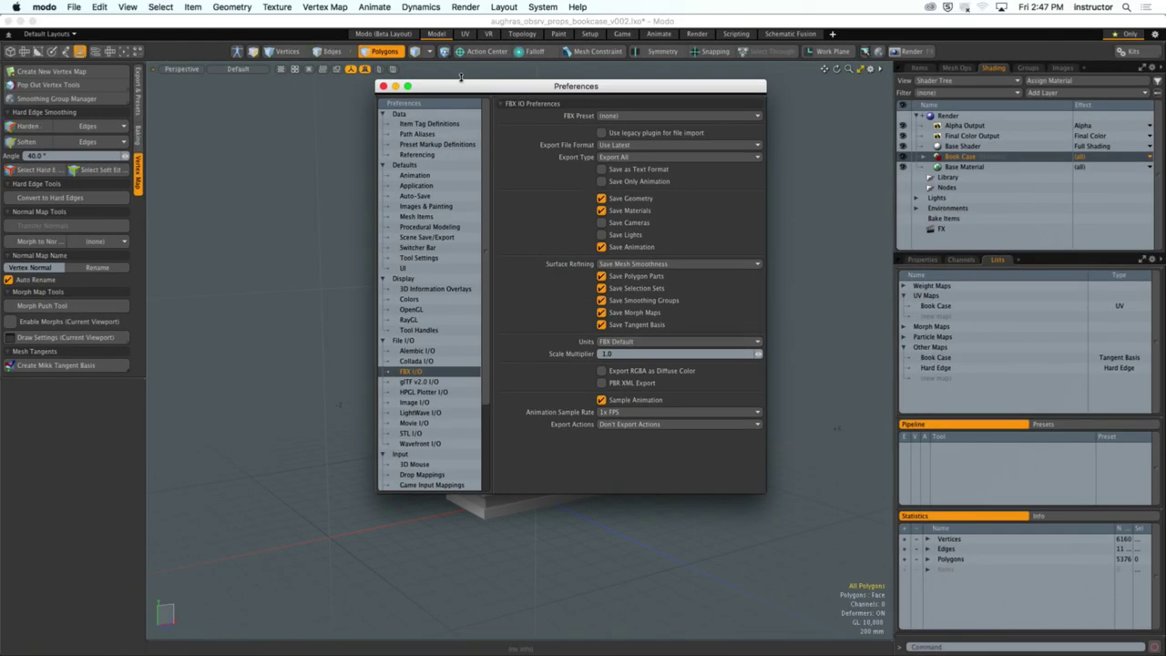
Step: Close the preferences, and check the Bookcase mesh in the item list and its Book Case material in the shader tree
drag(459, 82, 471, 97)
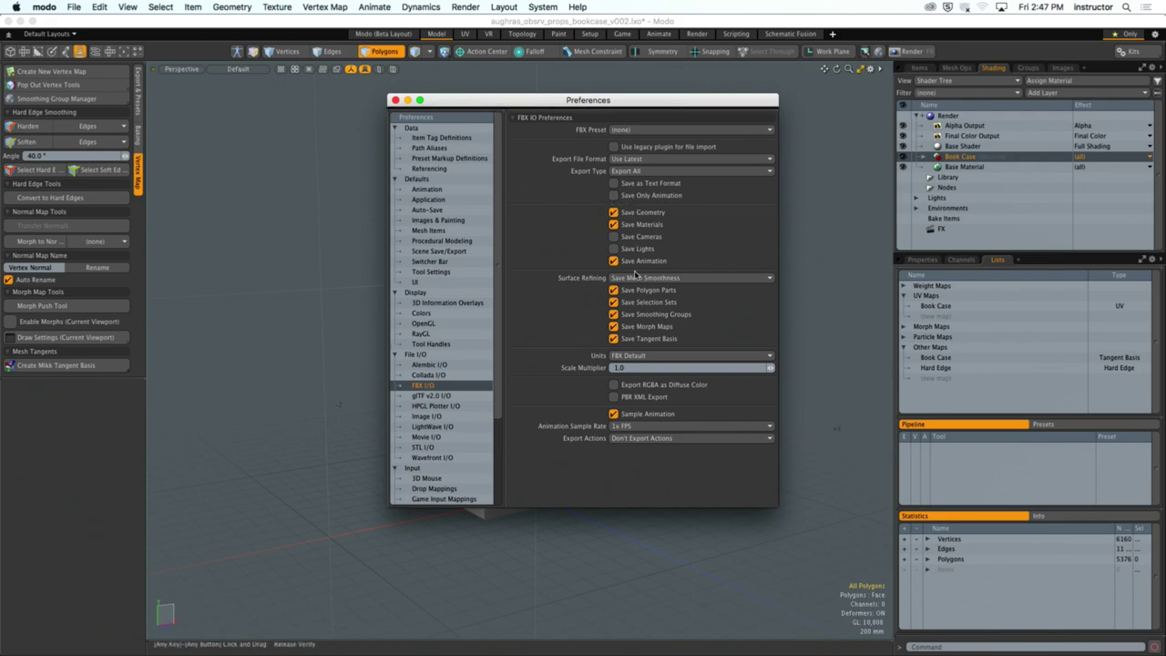
click(395, 100)
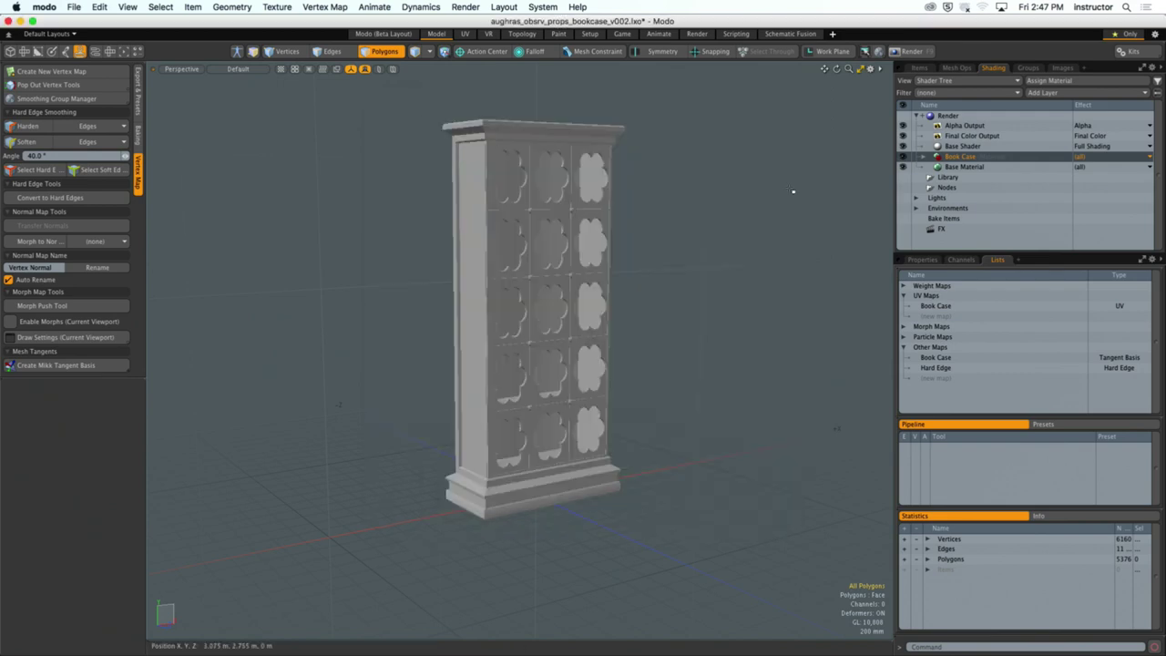
click(919, 68)
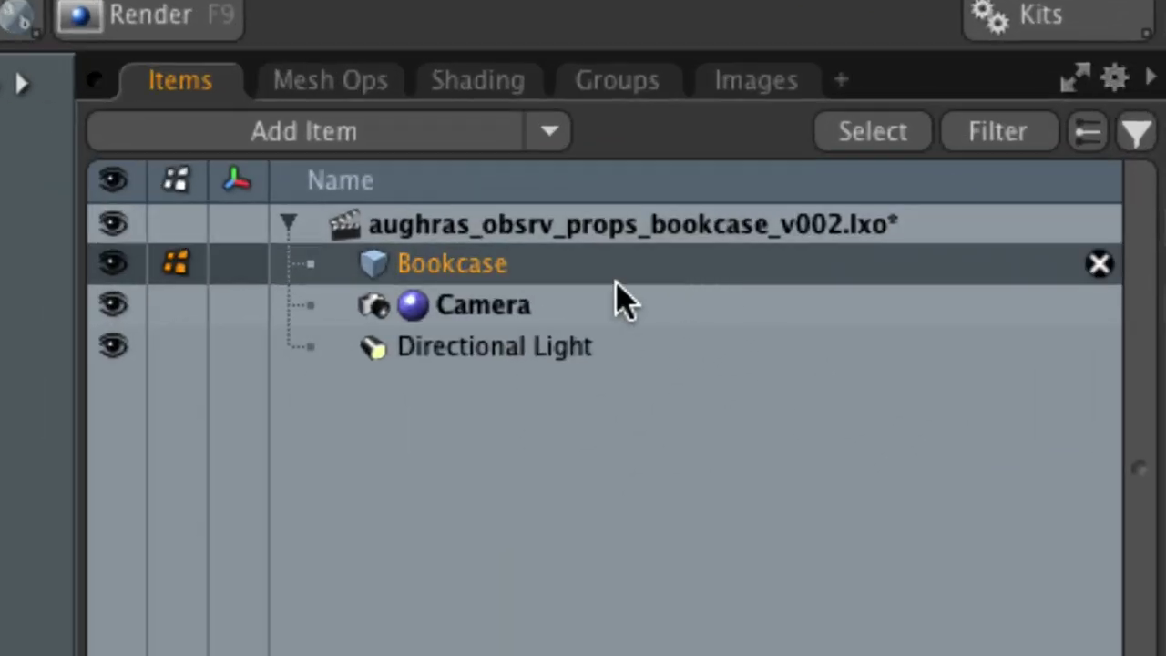
right_click(433, 284)
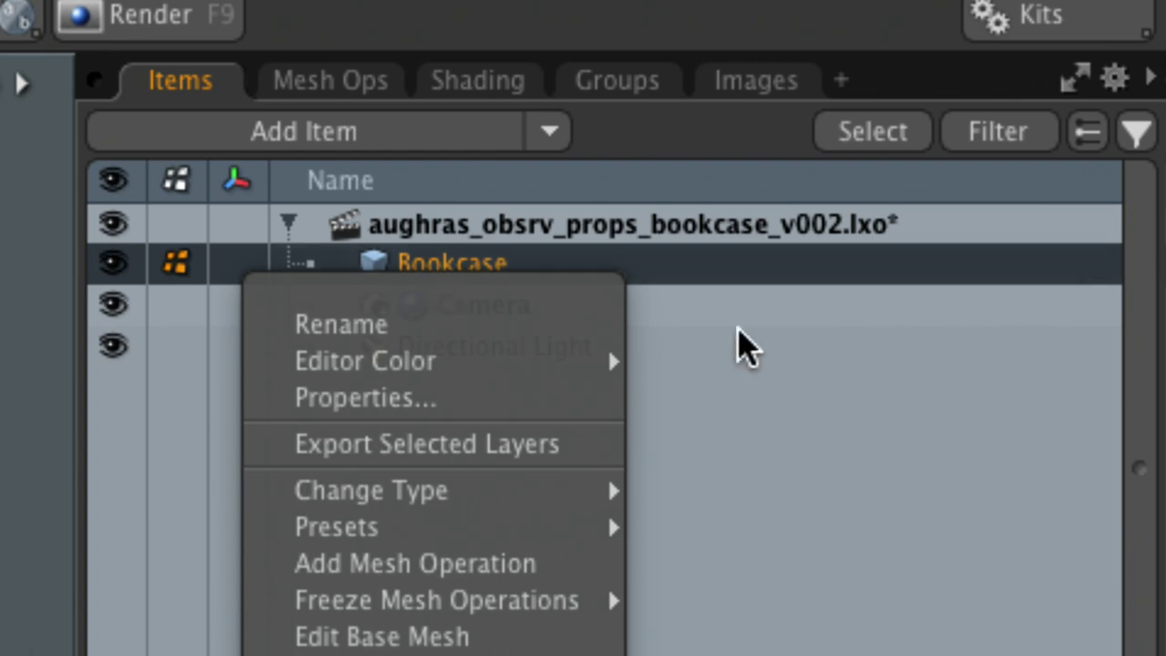
click(770, 281)
click(510, 84)
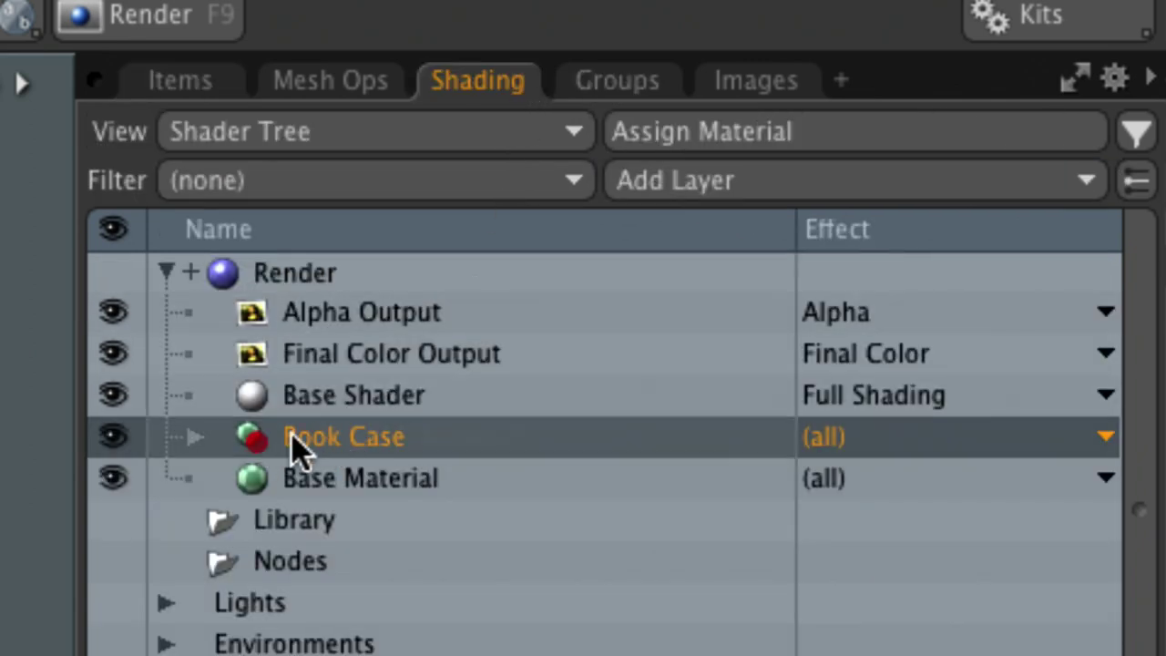
click(179, 84)
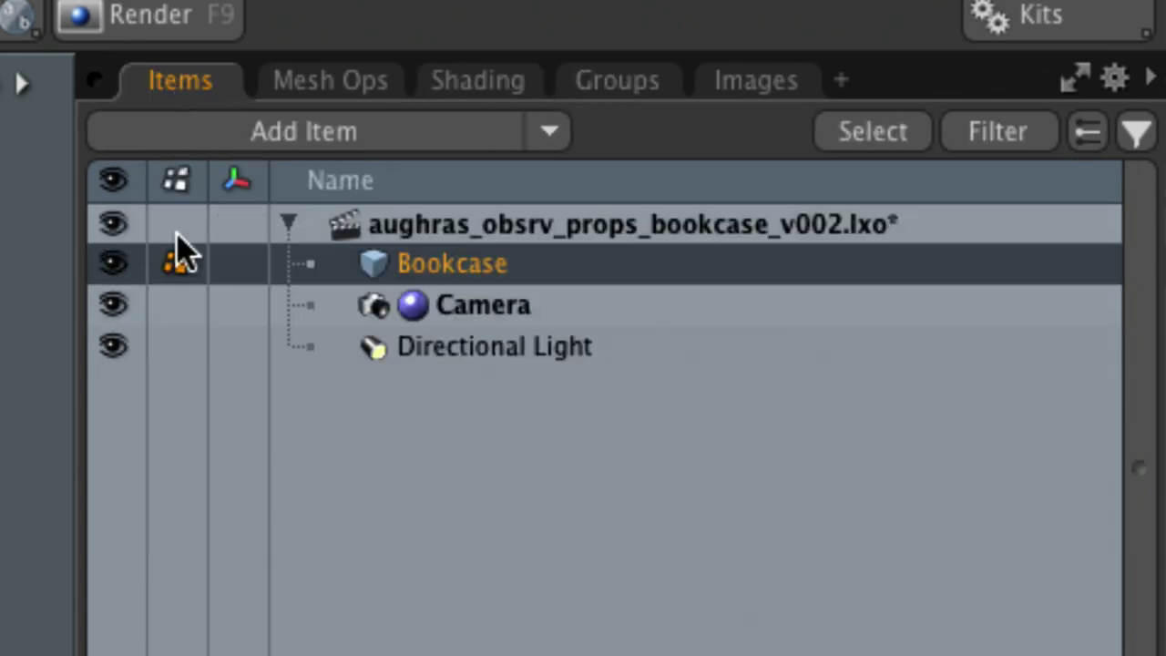
Step: Export the selected Bookcase layer in Autodesk FBX 2018 format, with Just Layers enabled
right_click(458, 261)
click(500, 434)
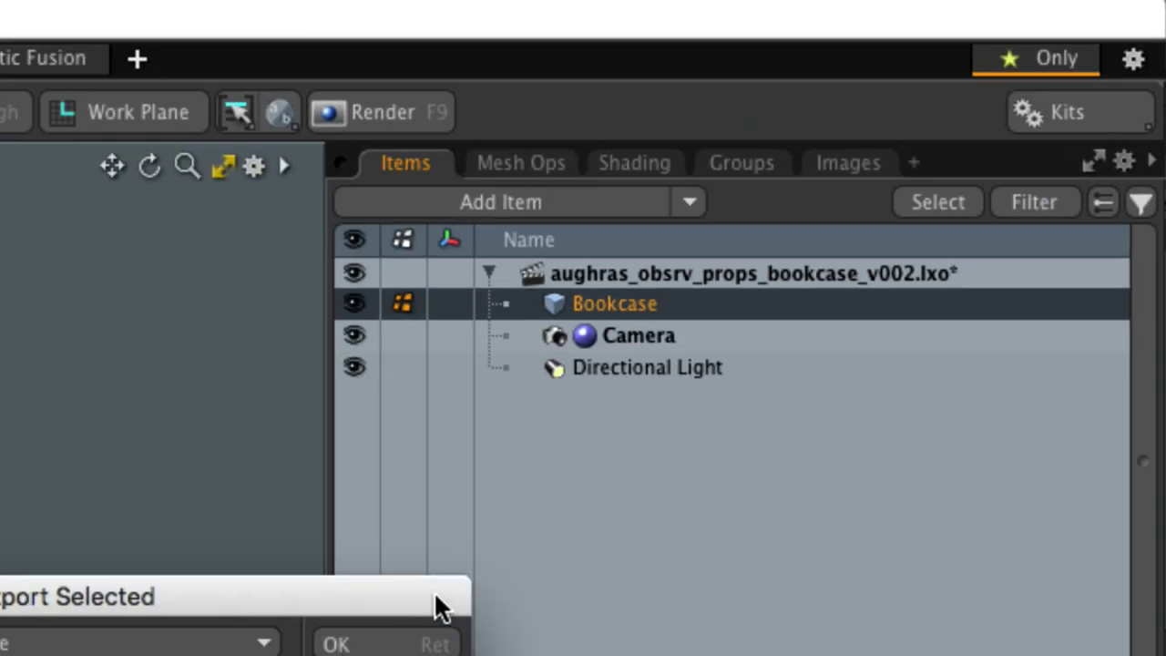
drag(218, 655, 886, 207)
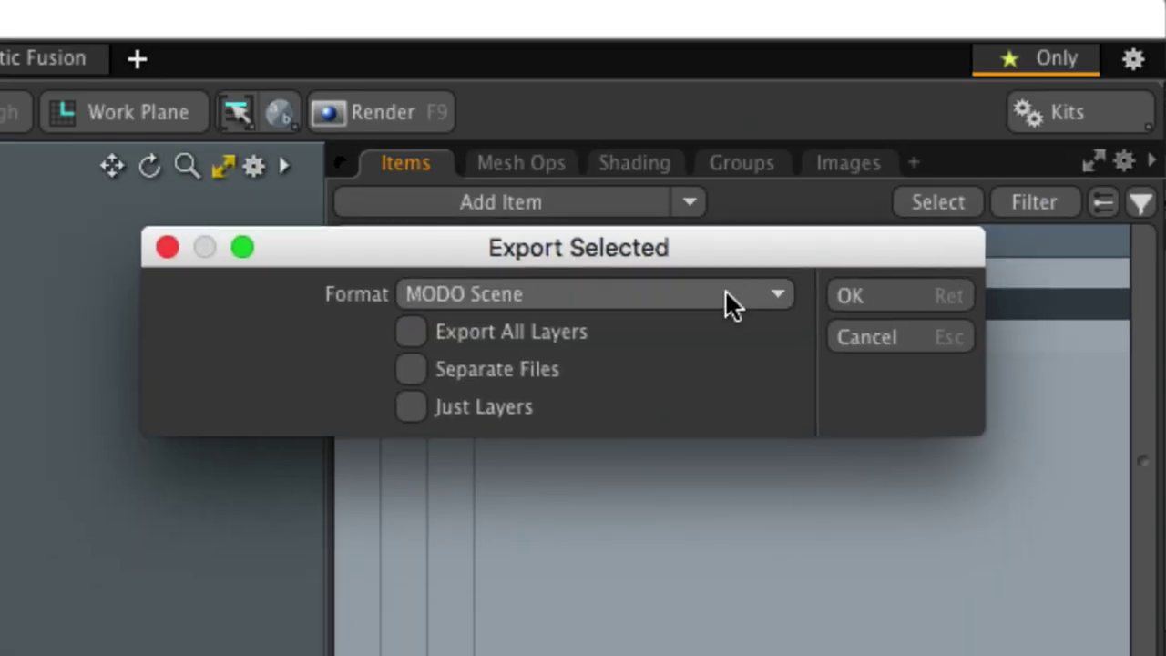
click(503, 298)
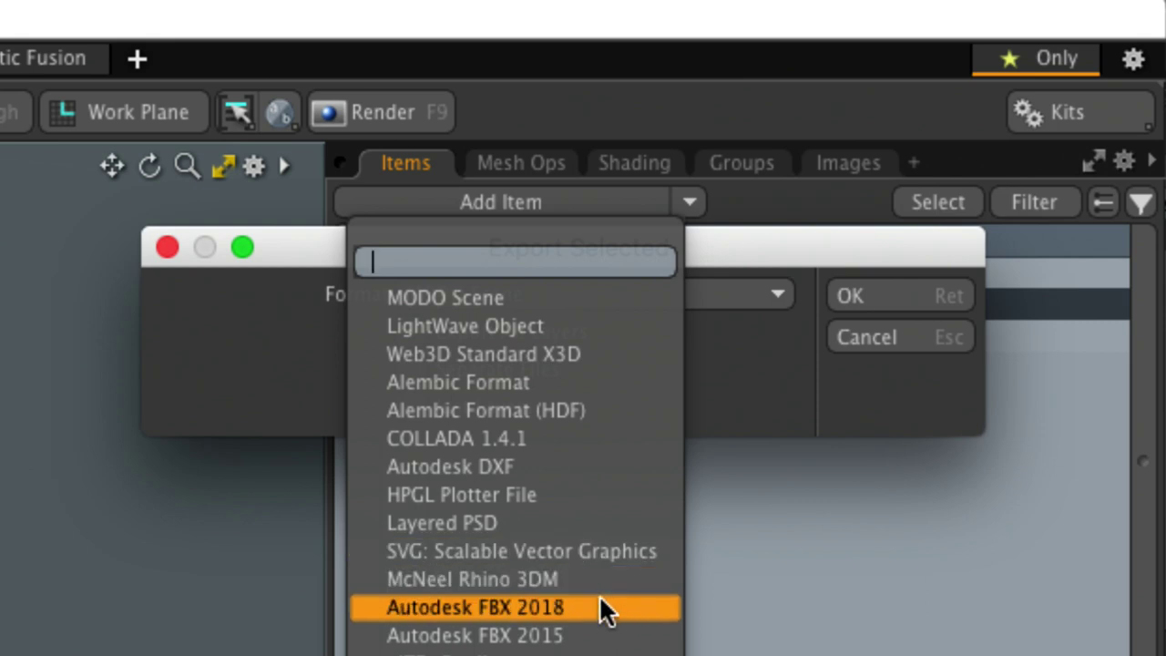
click(572, 608)
click(534, 416)
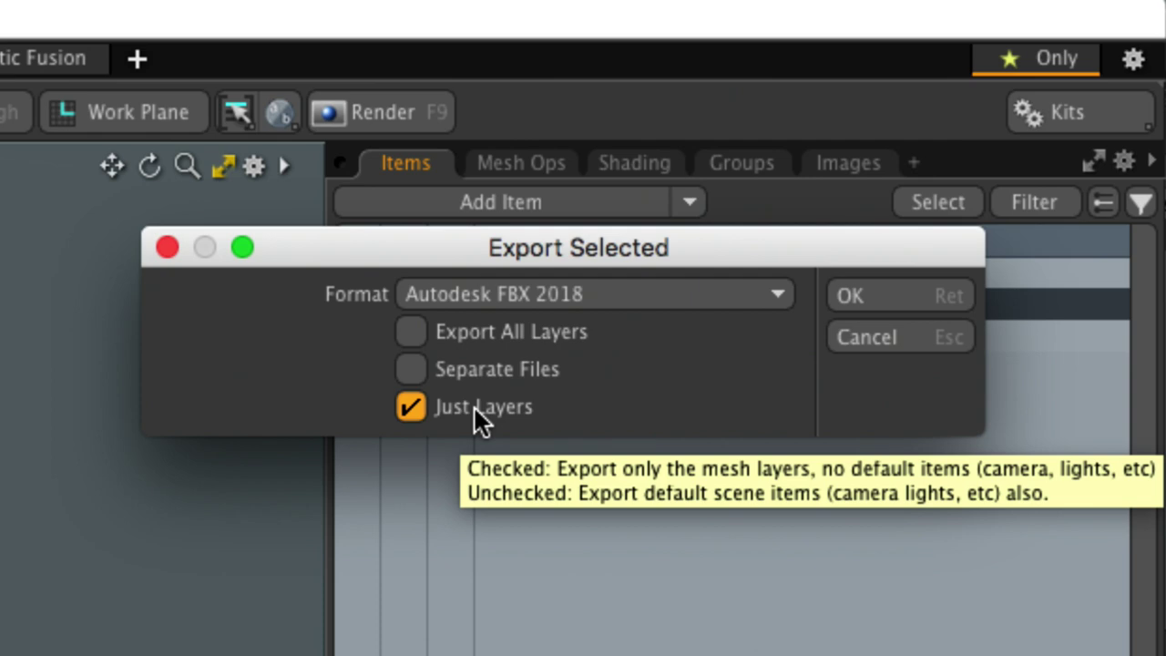
click(859, 297)
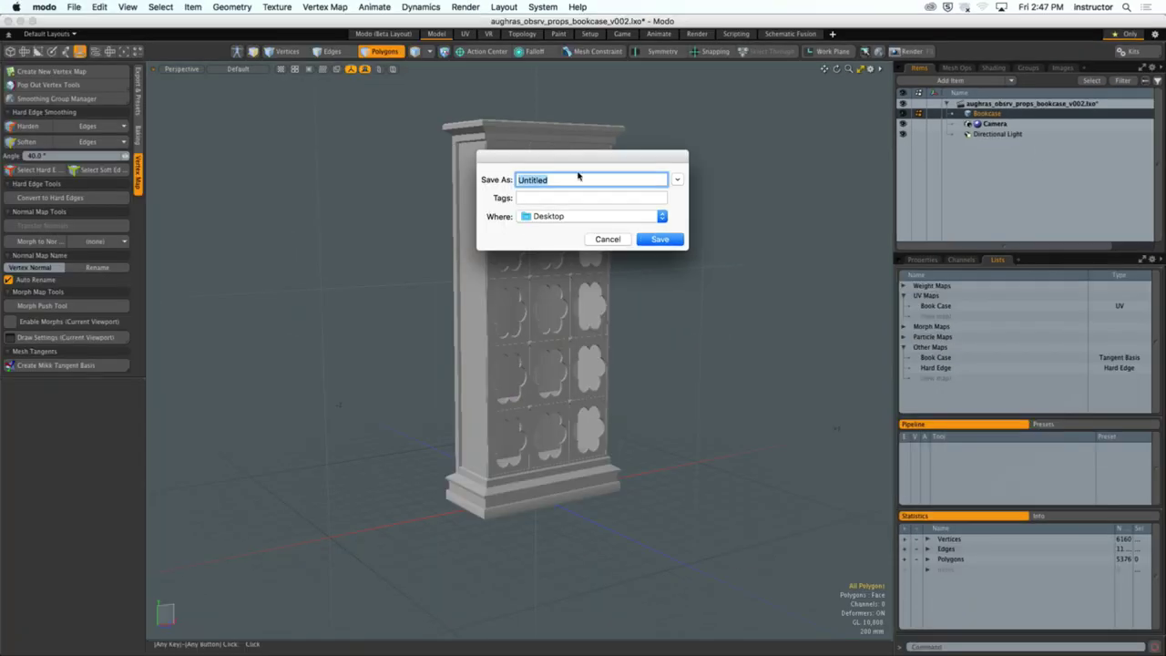
Step: Save the exported FBX to the Desktop as aughras_obsrv_props_bookcase_v002
click(572, 155)
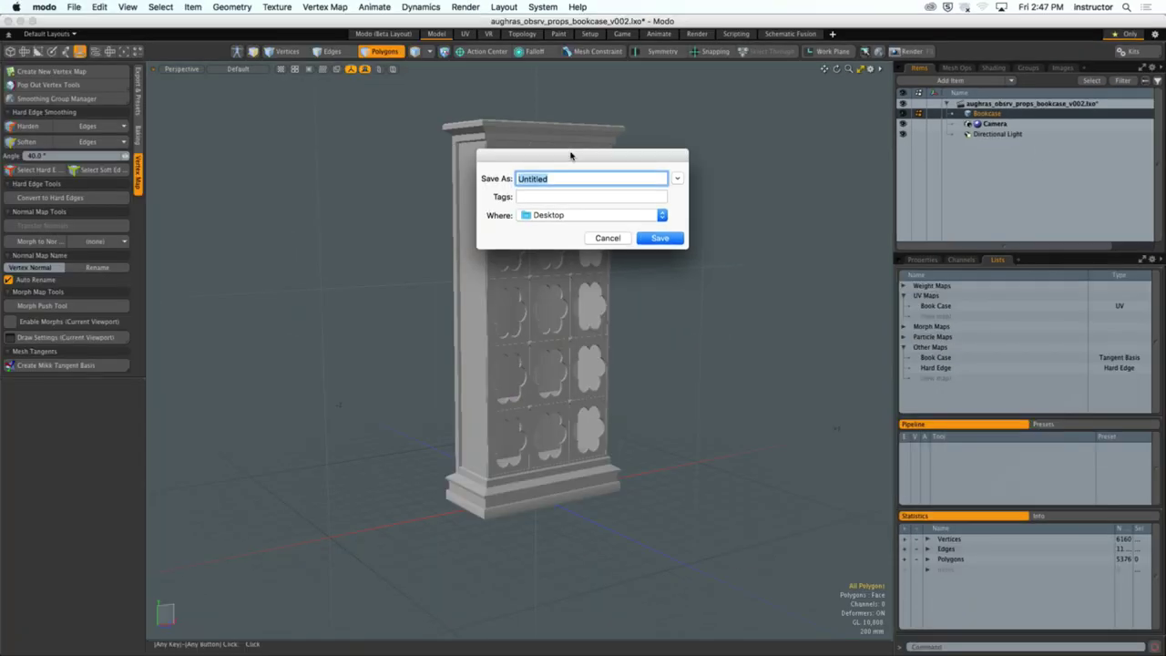
drag(572, 155, 550, 179)
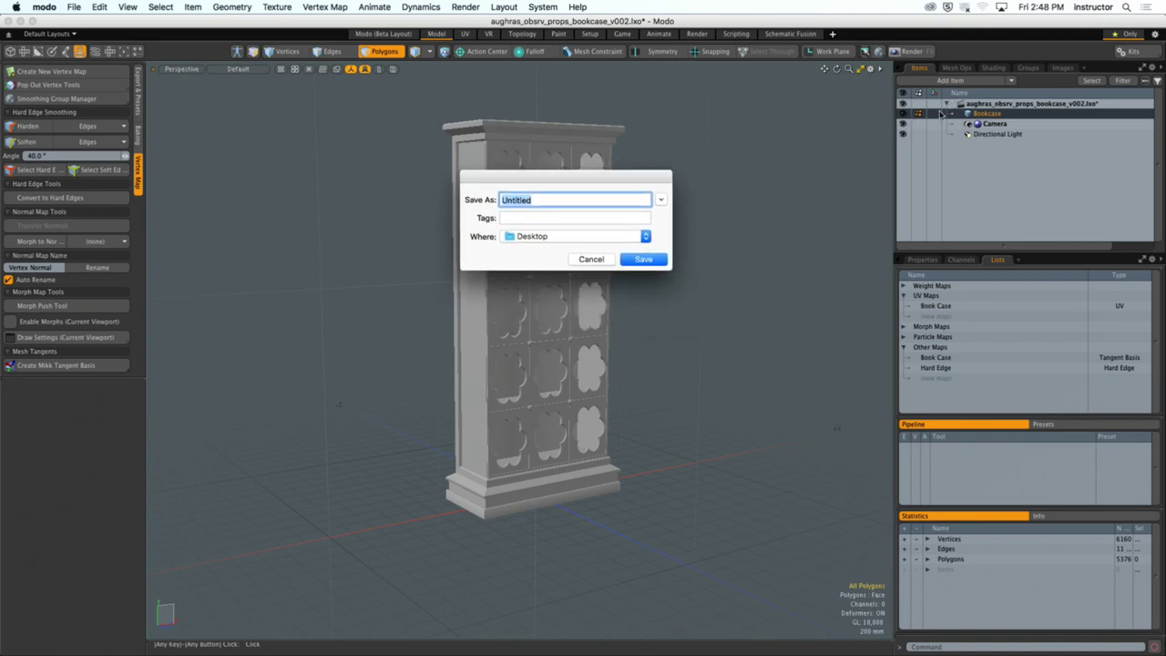
text(aug)
text(hras_)
text(obsrv)
text(_por)
text(okc)
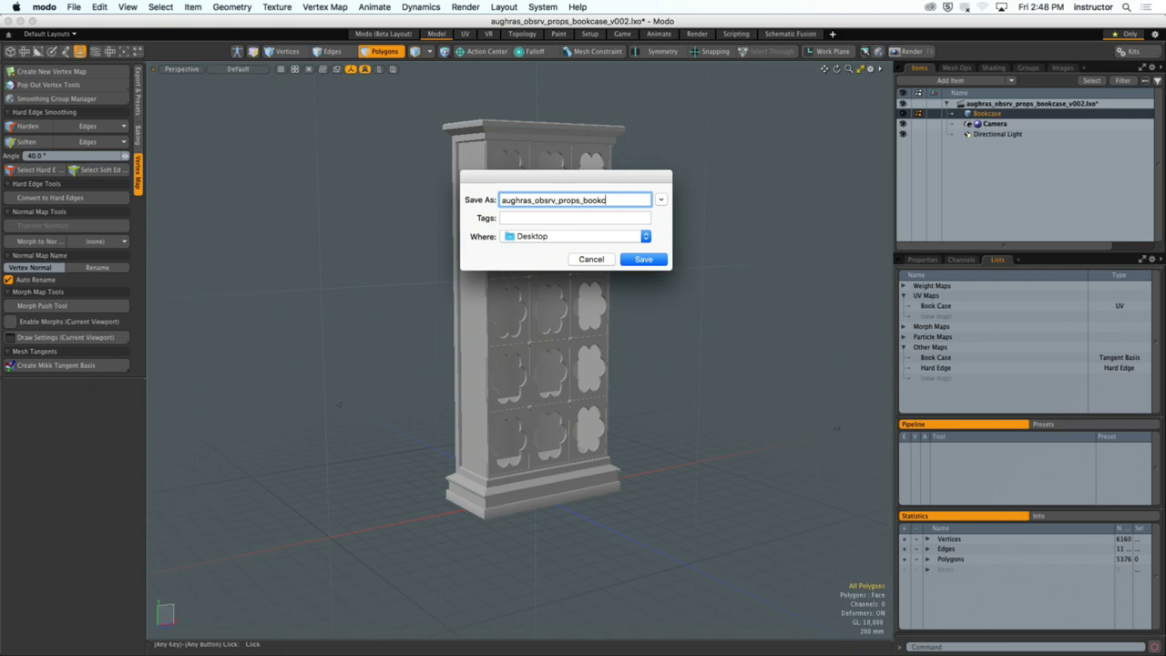
text(ase_v002_)
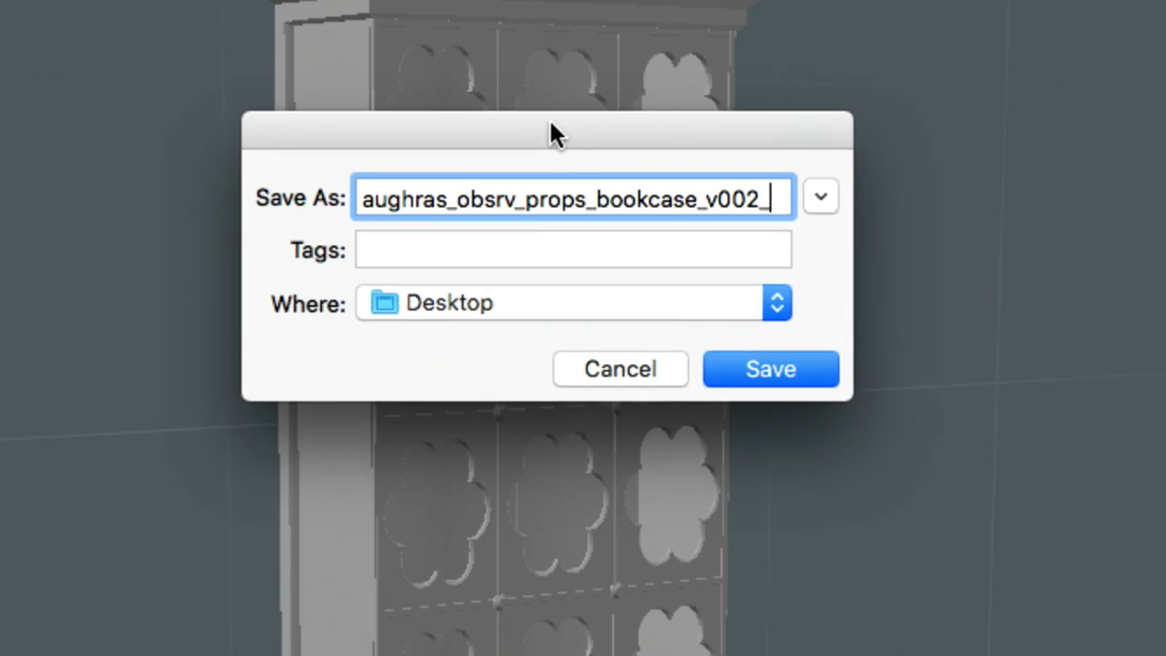
key(BackSpace)
text(_sp)
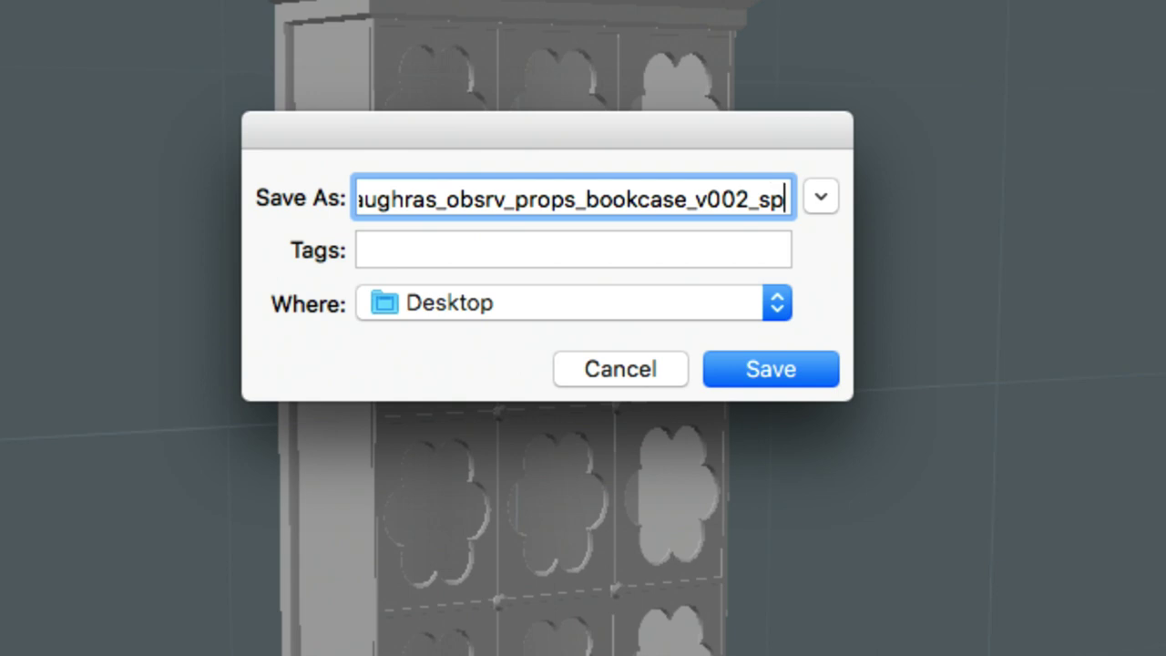
key(BackSpace)
key(BackSpace)
key(BackSpace)
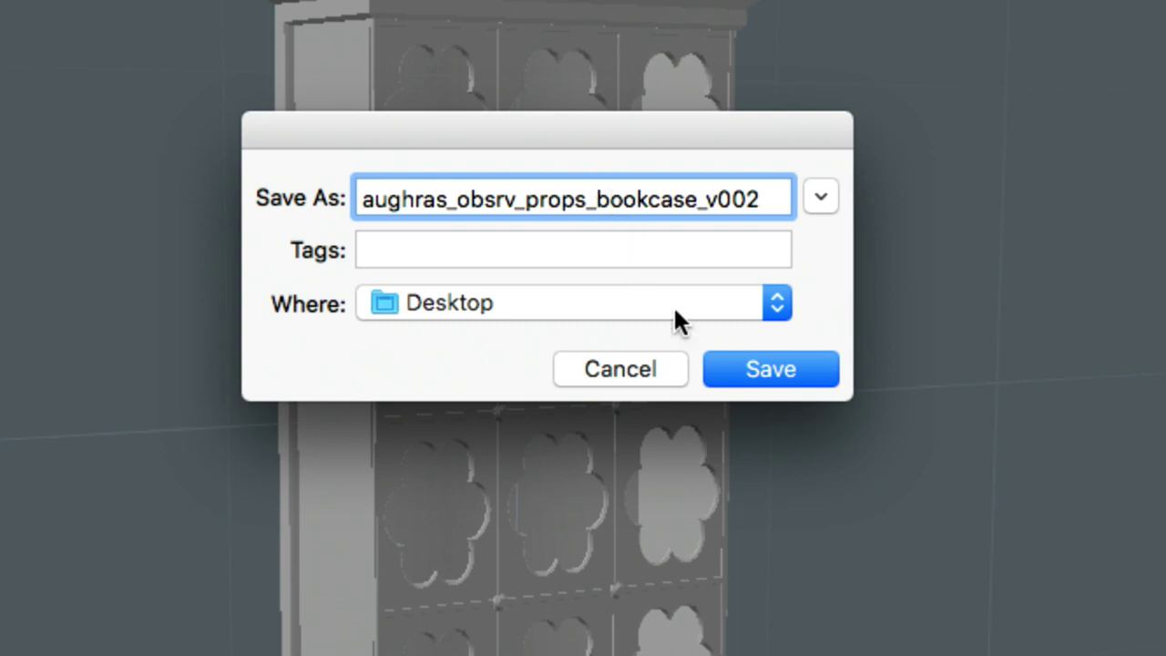
click(771, 369)
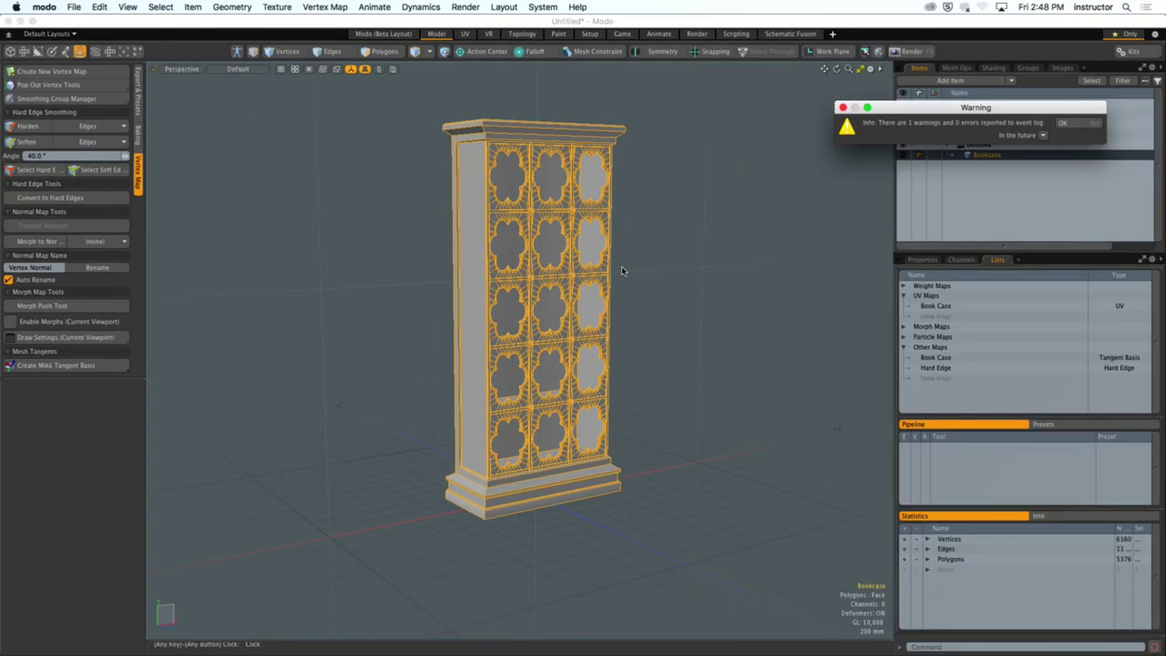
Step: Dismiss the export warning and clear the Bookcase item selection
drag(946, 111, 702, 129)
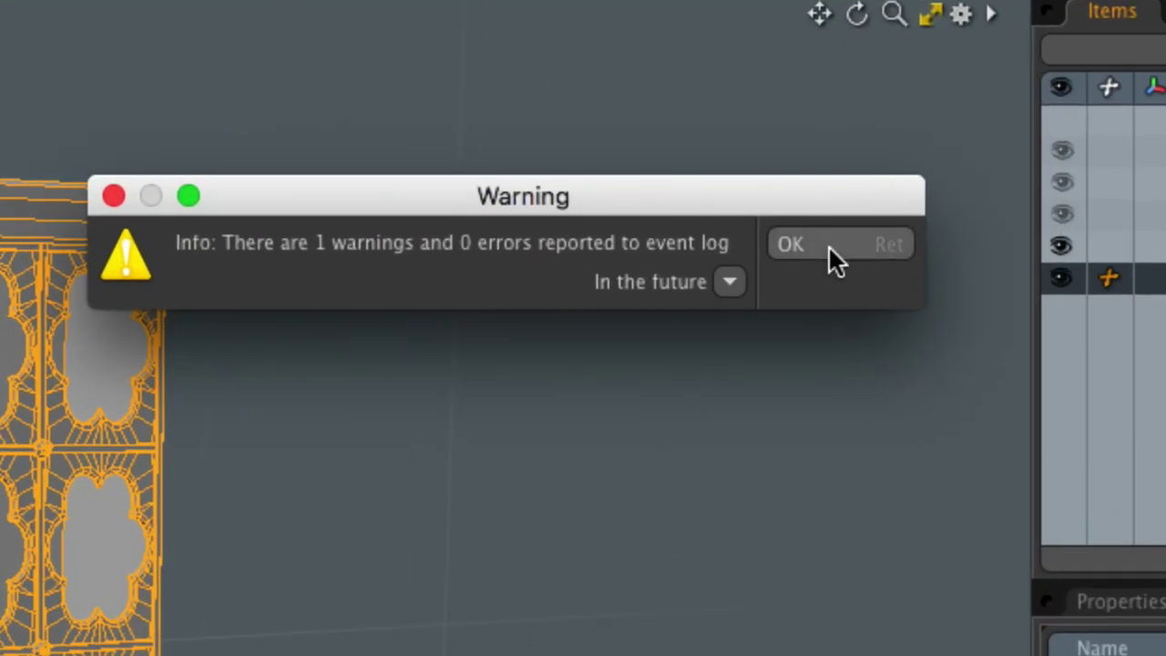
click(828, 244)
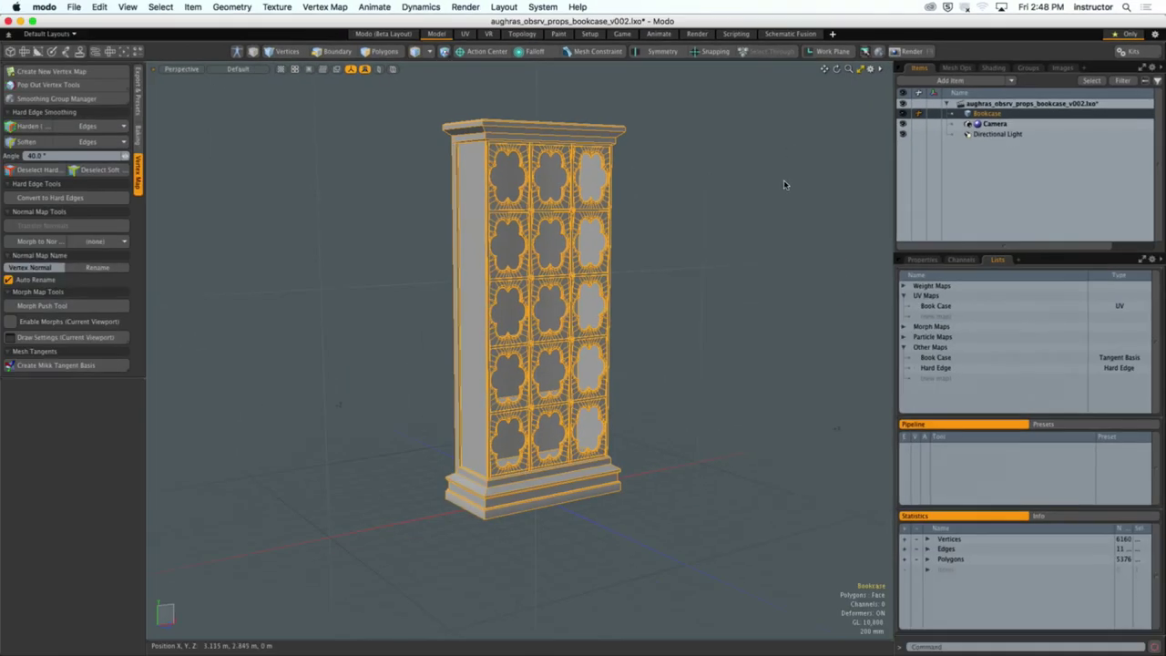
click(785, 182)
Step: Hide Modo and launch Substance Painter
click(34, 6)
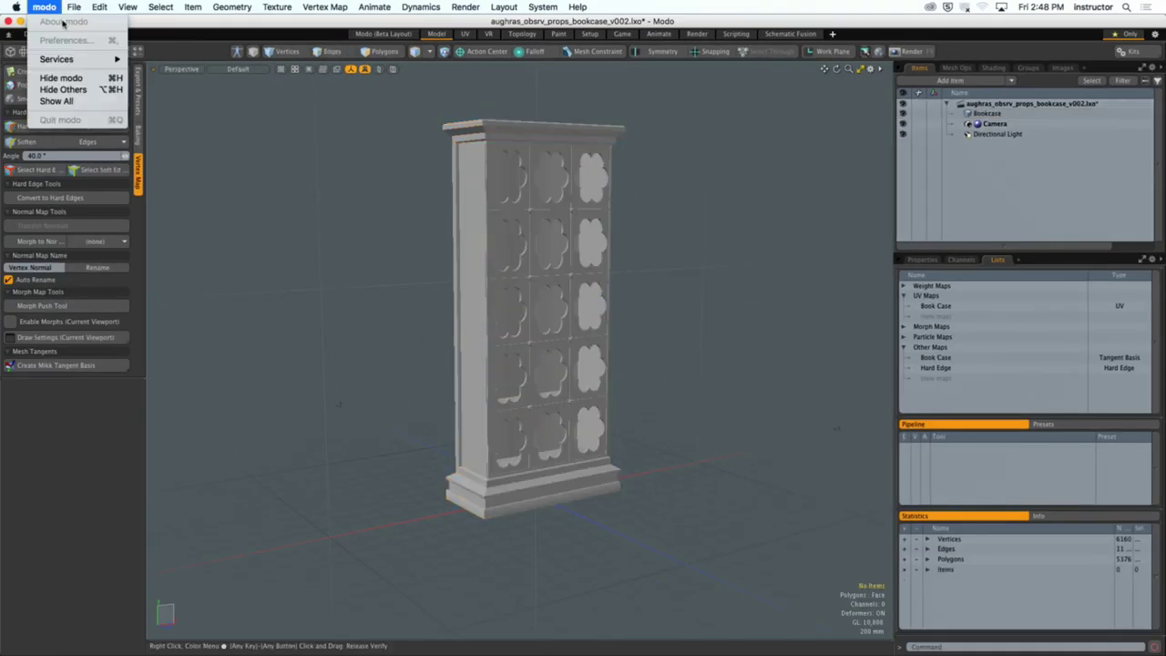
click(64, 78)
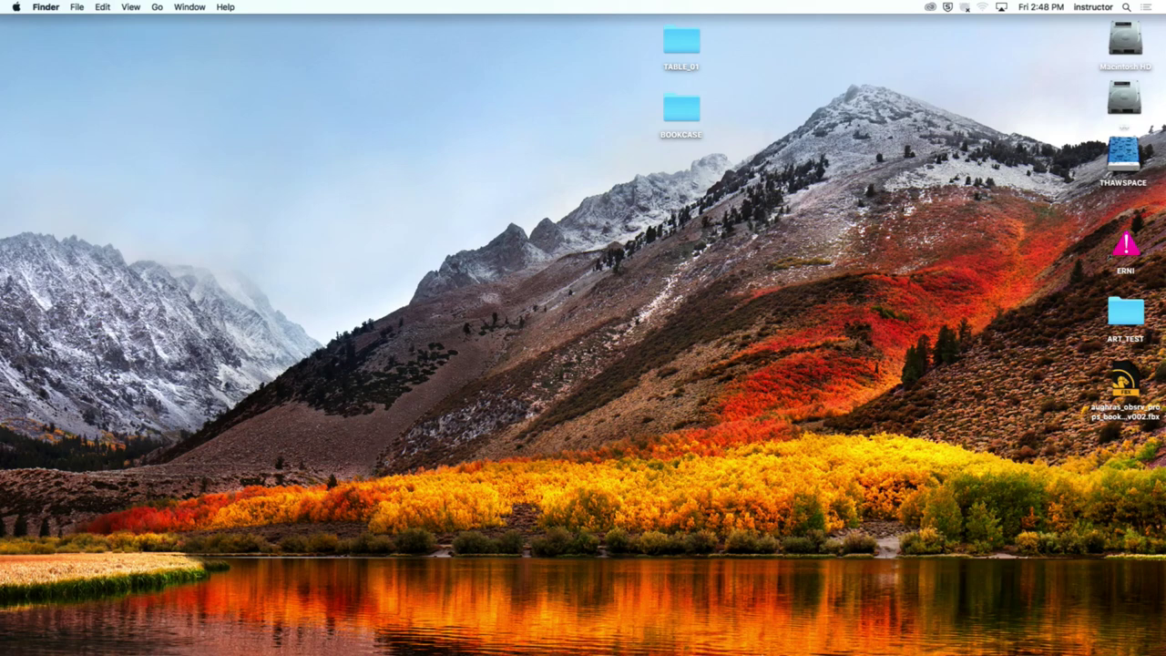
mouse_move(770, 649)
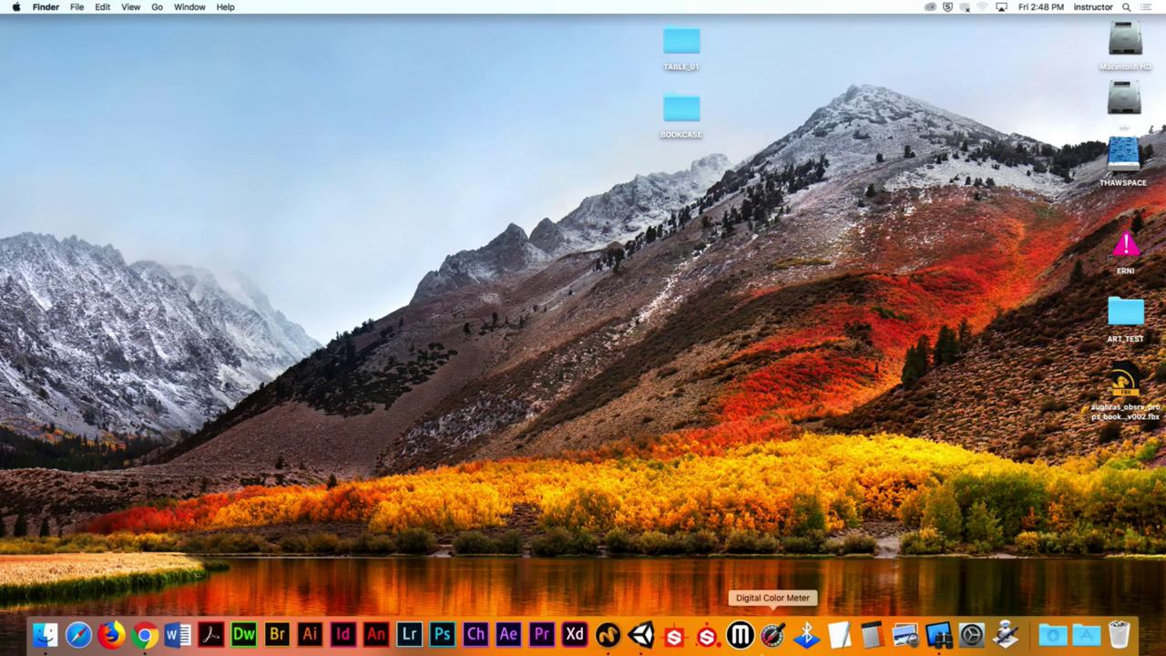
click(708, 637)
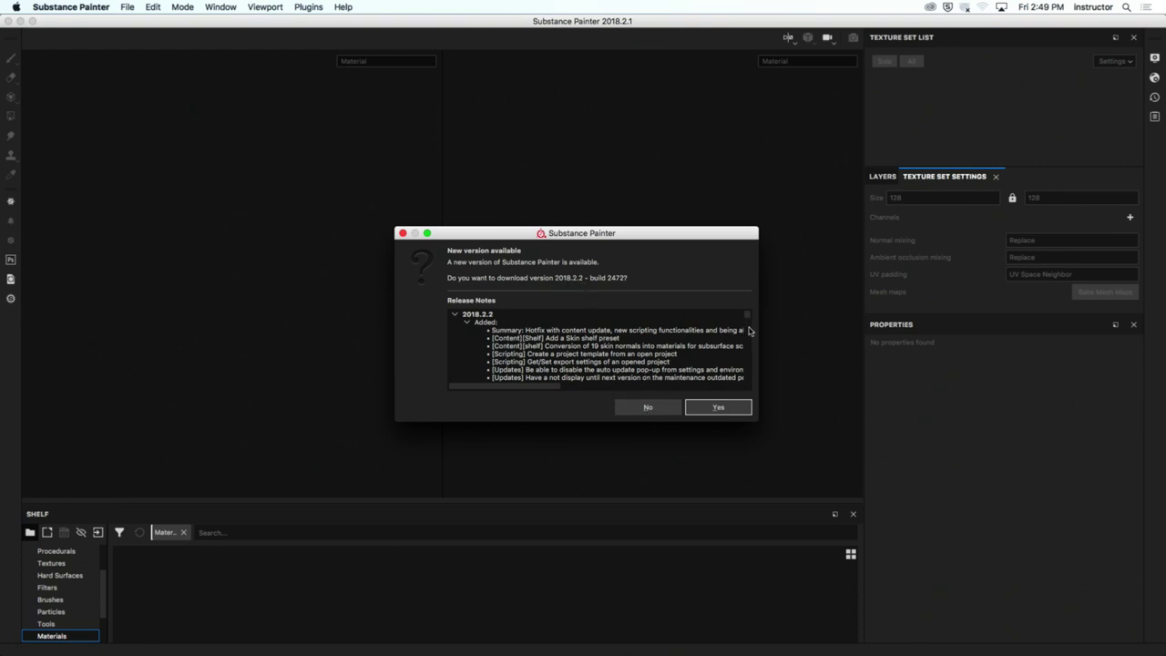
Step: Skim the release notes and decline the download of Substance Painter version 2018.2.2
scroll(747, 334, down, 5)
scroll(747, 334, up, 5)
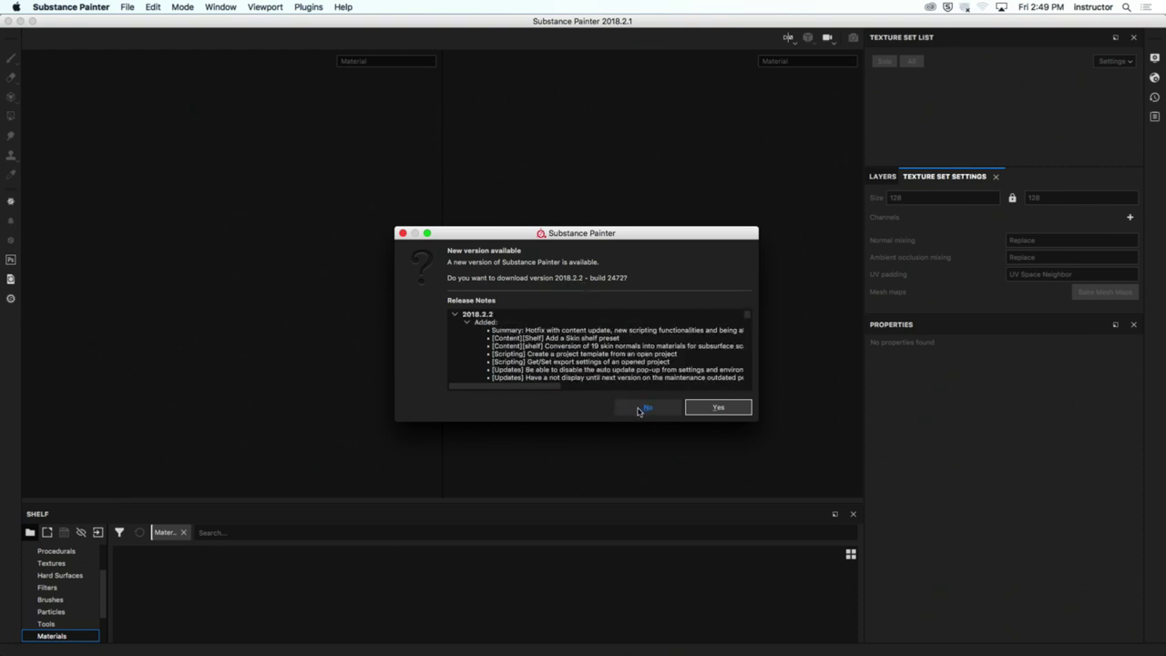
click(639, 410)
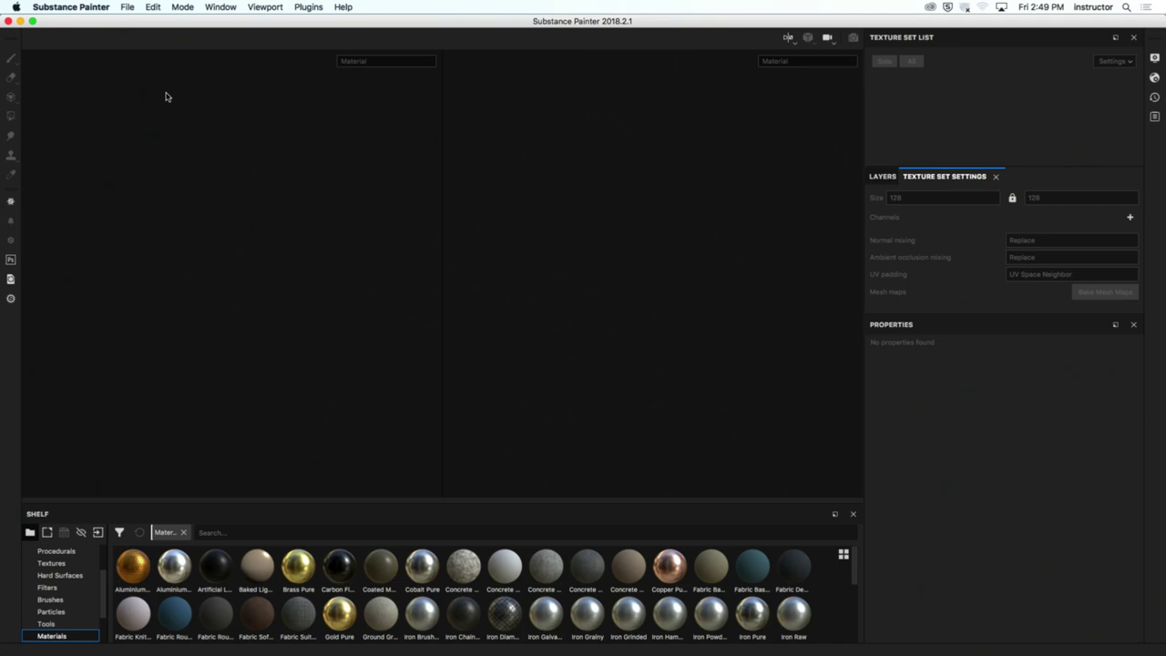
Step: Start a new project using the Unity 5 (allegorithmic) template
click(127, 7)
click(137, 21)
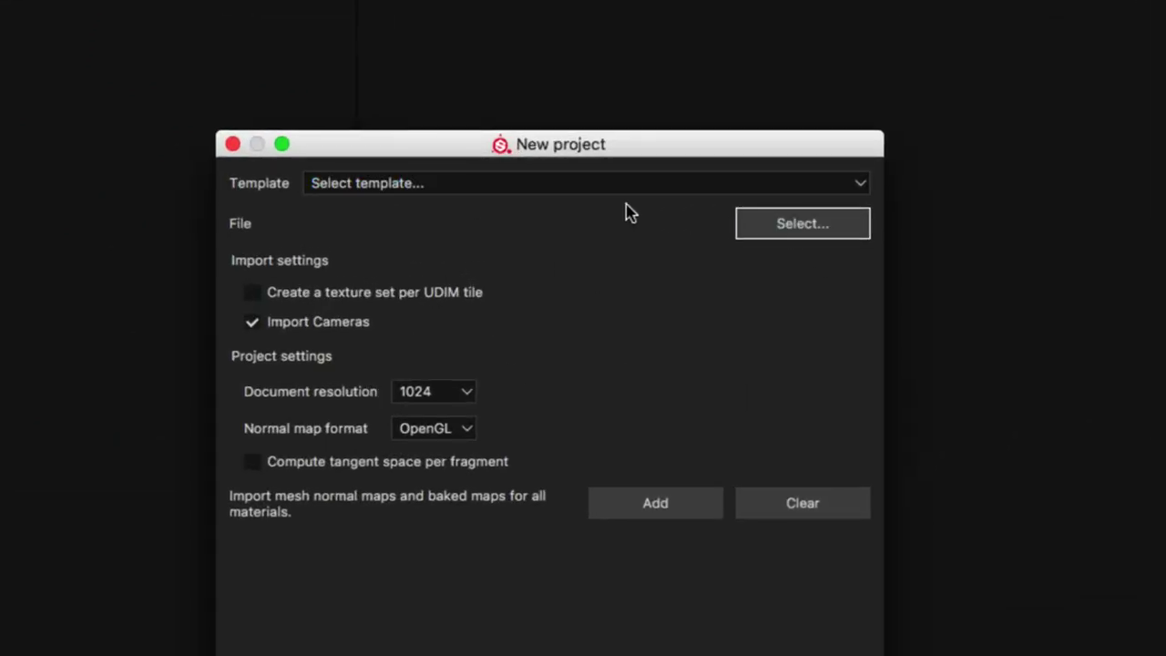
click(697, 186)
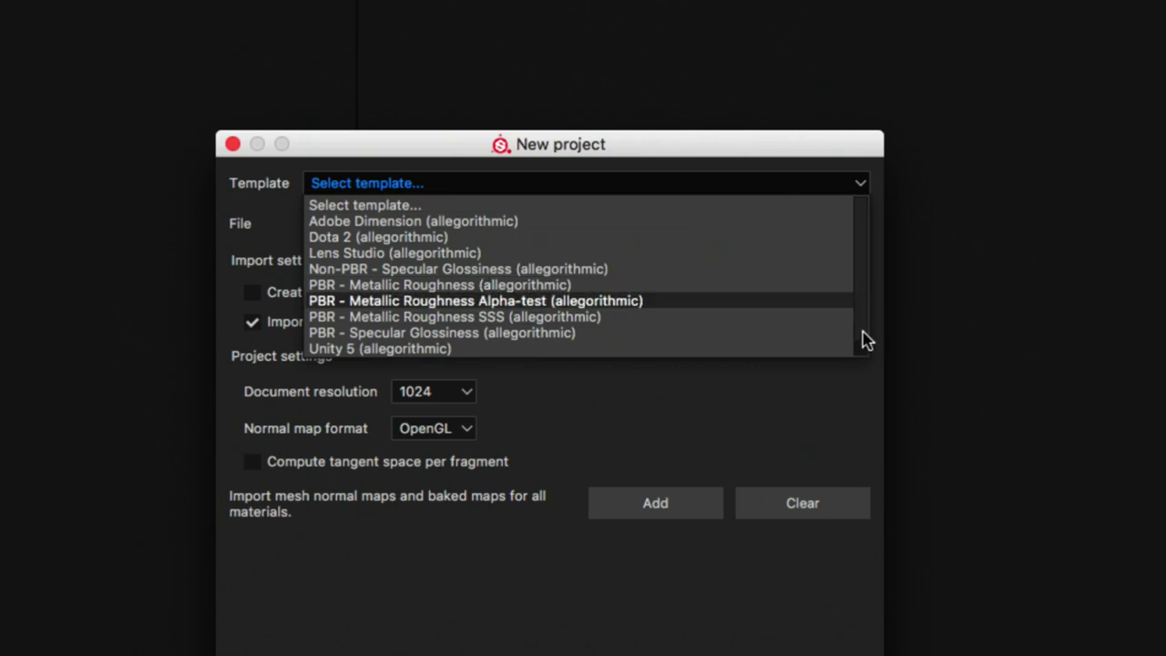
scroll(866, 342, down, 1)
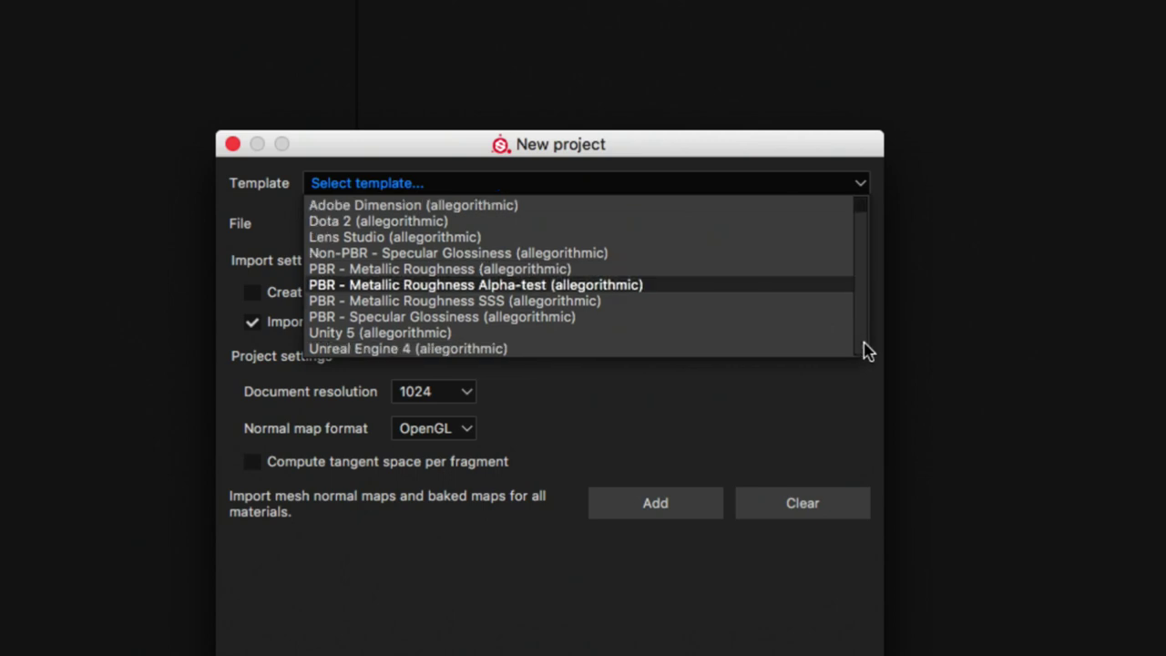
click(383, 334)
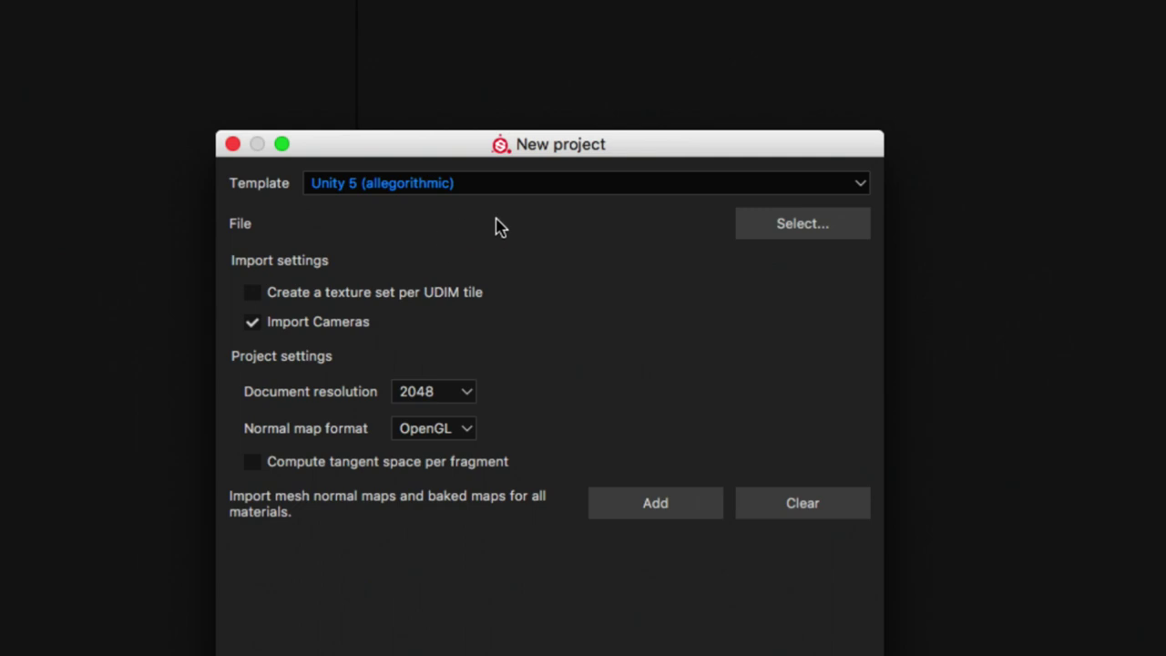
Step: Load aughras_obsrv_props_bookcase_v002.fbx from the Desktop as the mesh and create the project with a document resolution of 2048
click(813, 228)
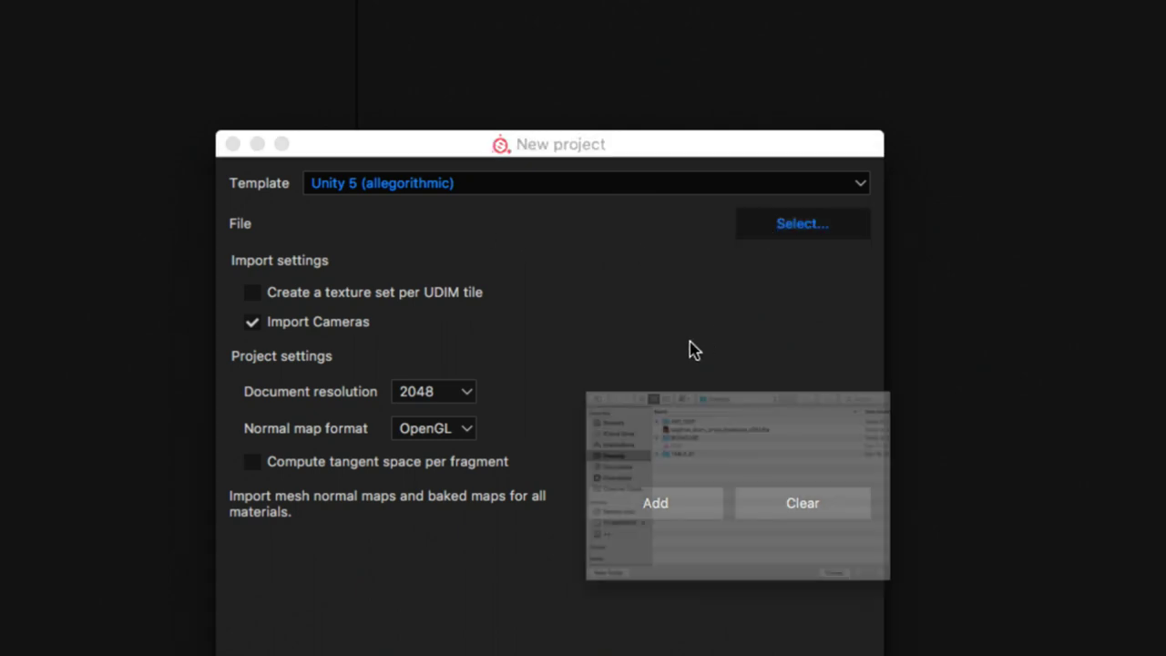
double_click(618, 325)
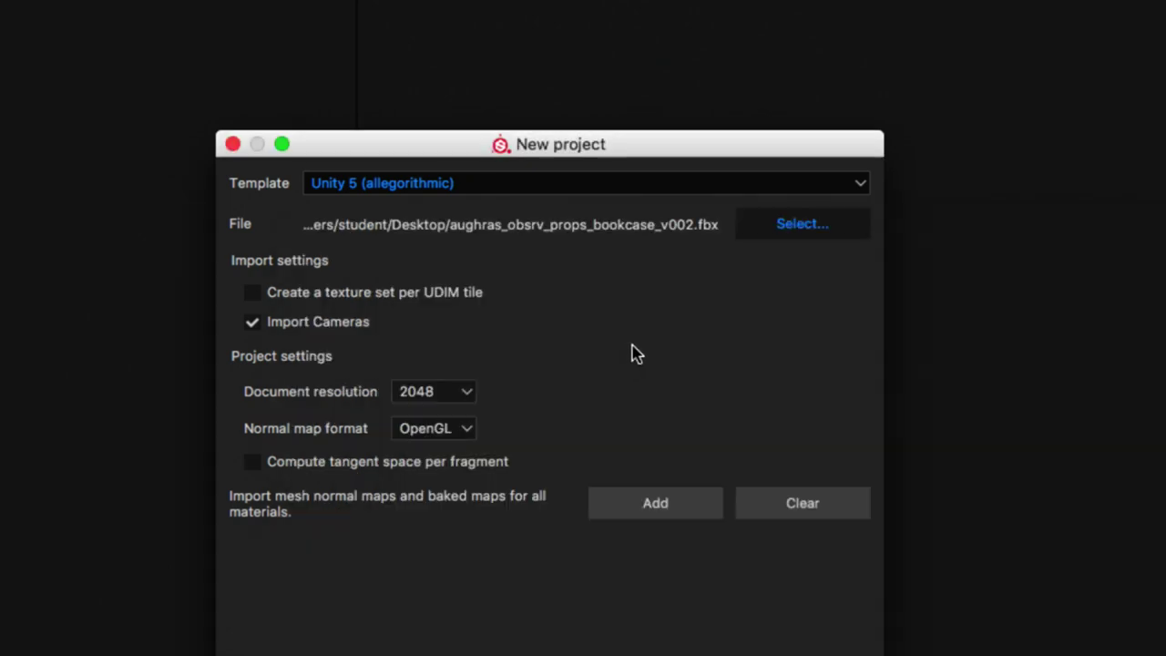
click(447, 401)
click(519, 422)
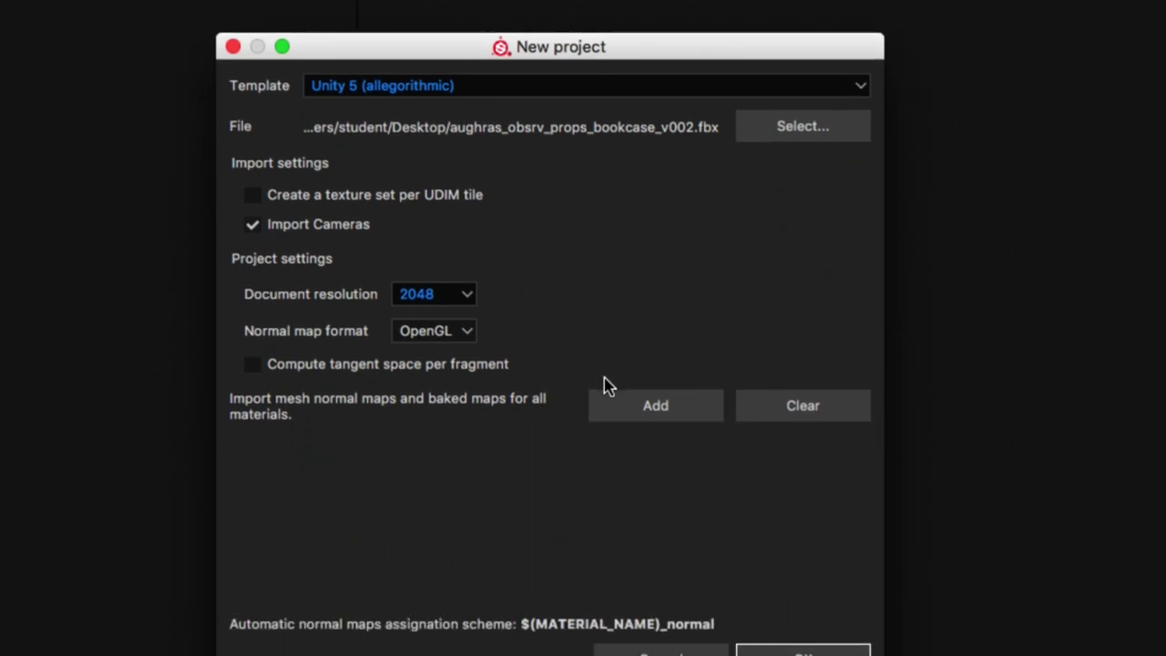
click(637, 420)
click(776, 638)
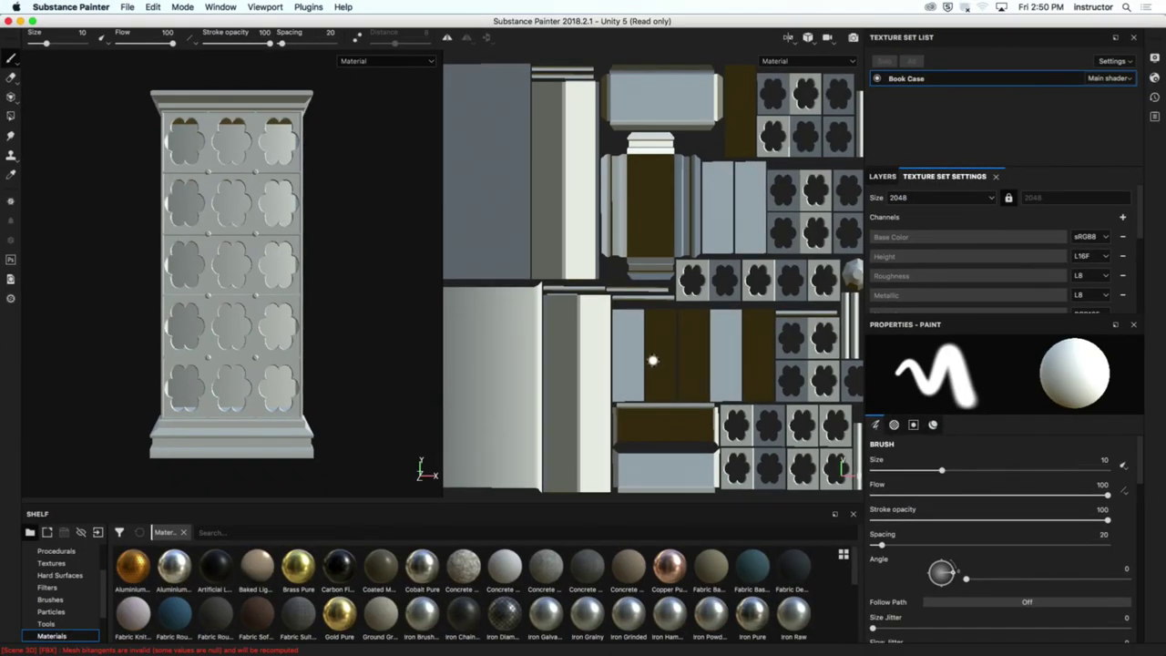
Step: Inspect the imported bookcase's flower-shaped shelf openings up close in the 3D view
mouse_move(371, 288)
alt+mouse_down()
mouse_move(183, 282)
mouse_move(489, 299)
mouse_move(150, 293)
mouse_move(442, 295)
mouse_move(371, 300)
alt+mouse_up()
alt+middle_drag(328, 236, 363, 272)
alt+right_drag(197, 174, 312, 182)
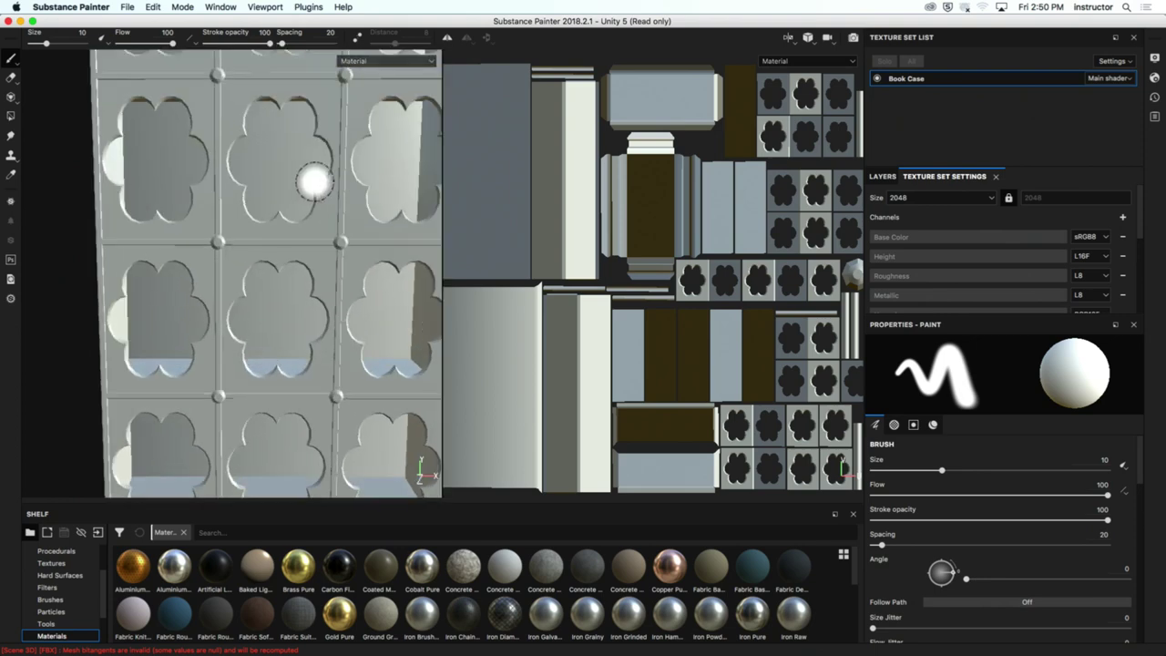
Step: Examine the edges and inner thickness of the bookcase's flower-shaped openings up close in the 3D view
alt+middle_drag(313, 182, 328, 227)
alt+drag(148, 266, 227, 315)
alt+right_drag(227, 315, 434, 305)
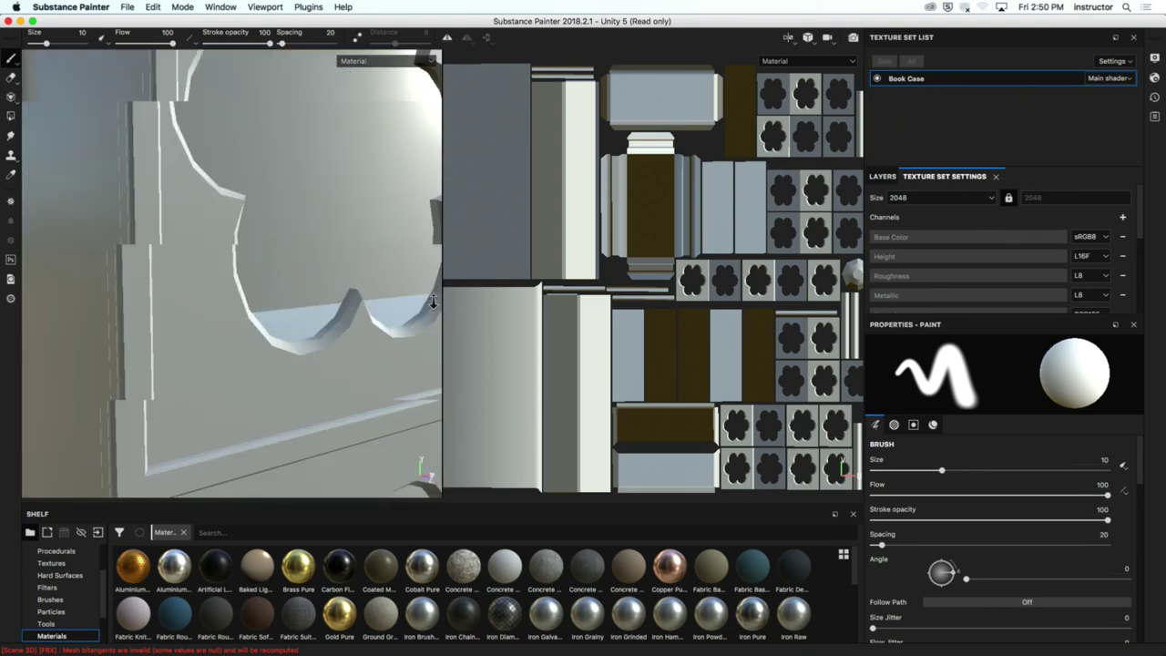
alt+middle_drag(290, 260, 299, 299)
mouse_move(300, 299)
alt+mouse_down()
mouse_move(250, 300)
mouse_move(274, 325)
mouse_move(168, 290)
mouse_move(299, 334)
mouse_move(258, 283)
mouse_move(194, 260)
mouse_move(286, 297)
mouse_move(301, 211)
alt+mouse_up()
alt+middle_drag(302, 211, 335, 264)
alt+drag(335, 264, 319, 187)
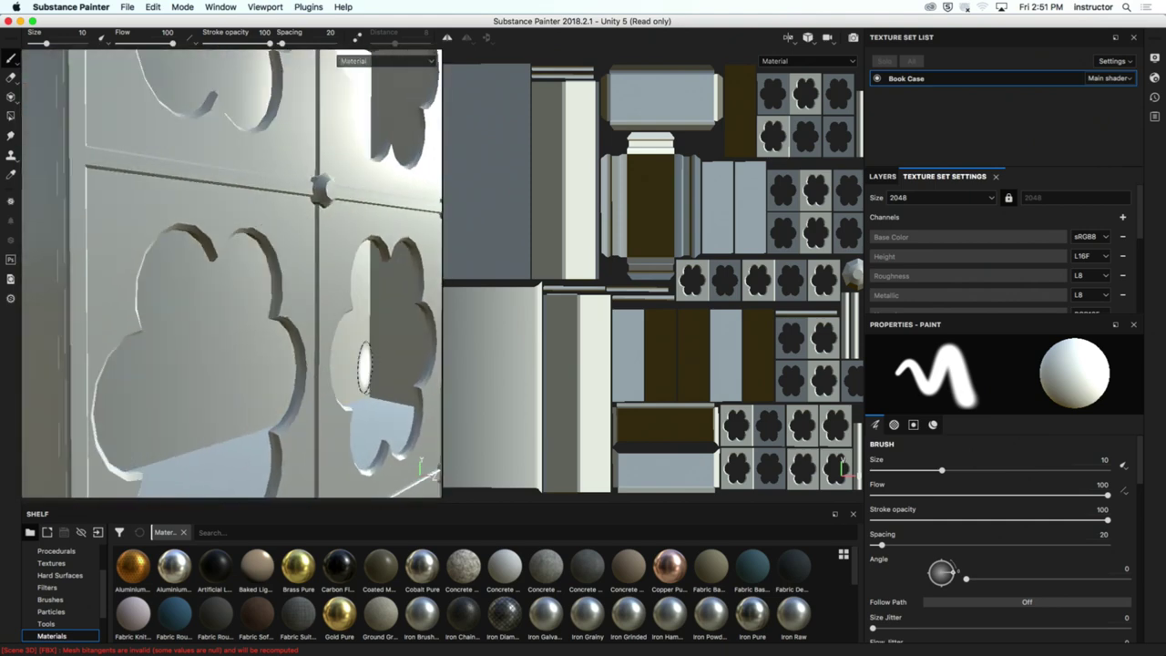
alt+middle_drag(318, 188, 332, 319)
alt+drag(333, 319, 282, 167)
Step: Examine the bookcase's side, base moulding, cornice and whole front from several angles in the 3D view
scroll(307, 324, down, 5)
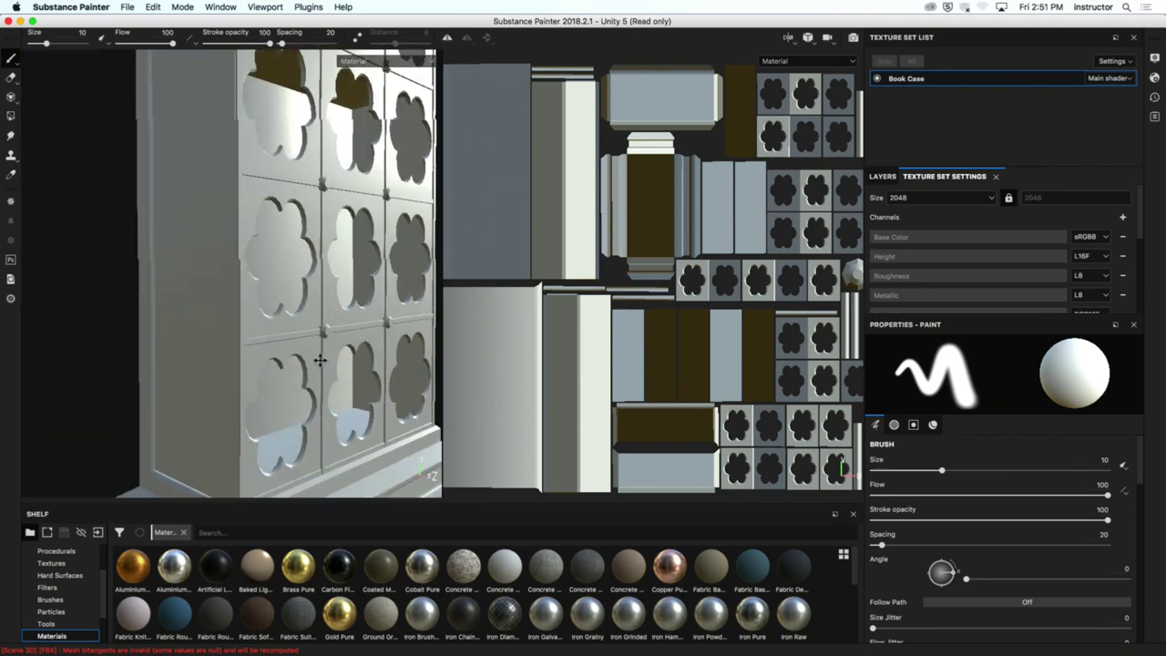
alt+middle_drag(323, 356, 297, 281)
mouse_move(297, 281)
alt+mouse_down()
mouse_move(220, 304)
mouse_move(91, 307)
mouse_move(283, 273)
alt+mouse_up()
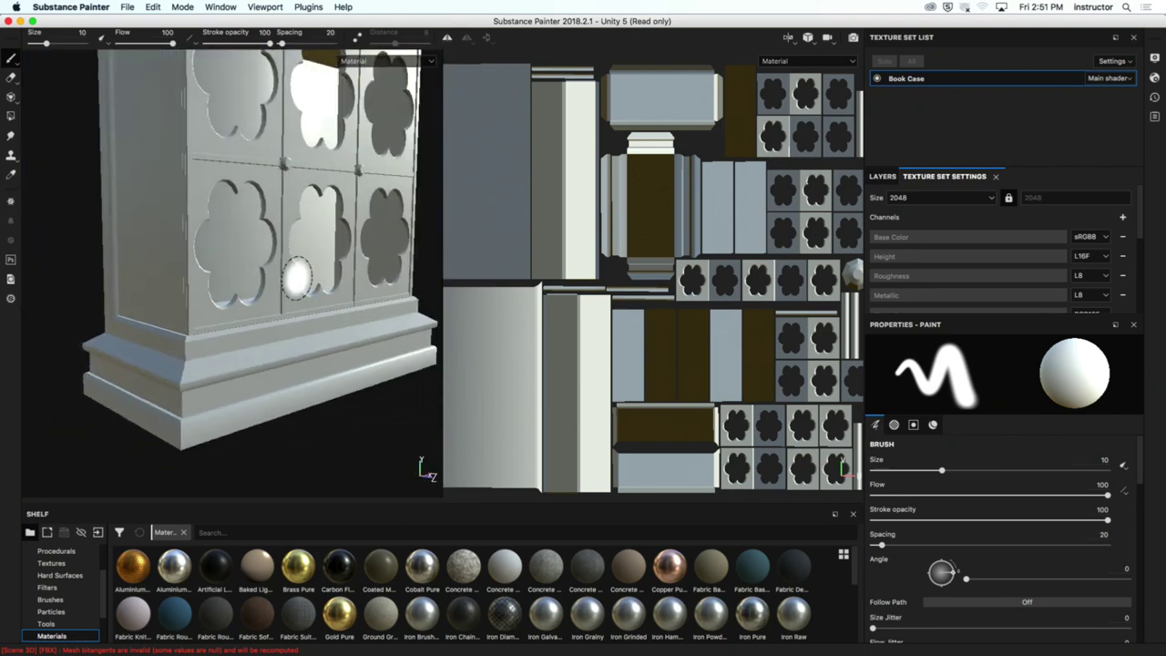
scroll(273, 237, up, 4)
alt+middle_drag(264, 210, 301, 401)
alt+right_drag(301, 401, 347, 307)
alt+drag(347, 307, 213, 300)
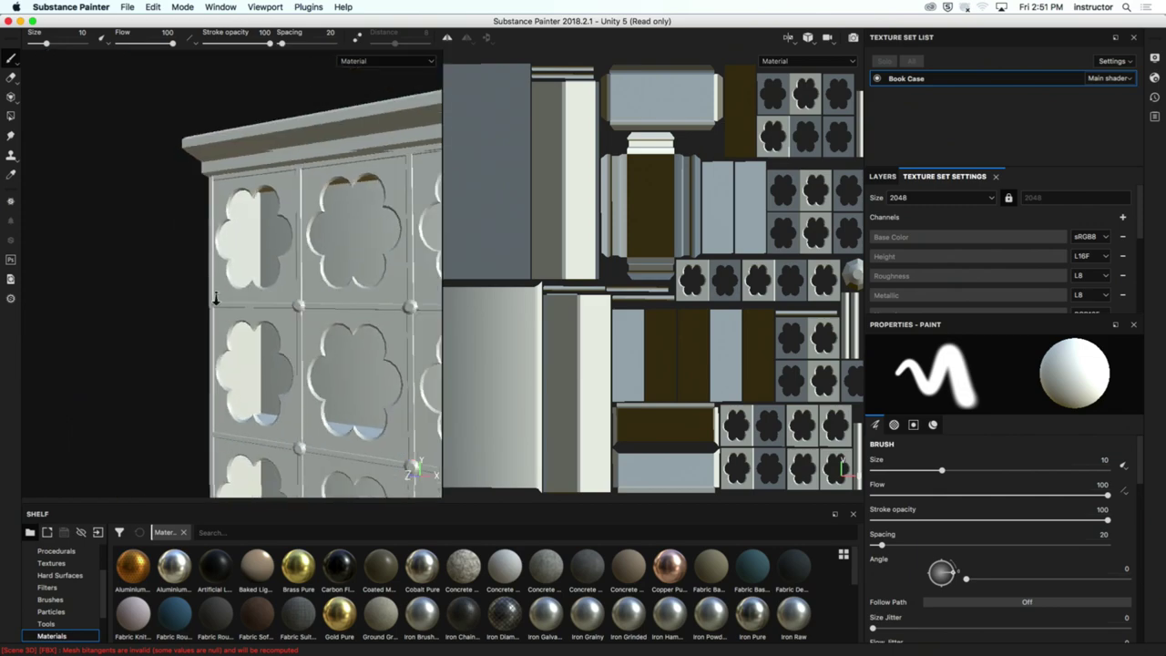
alt+right_drag(213, 299, 188, 291)
alt+drag(187, 291, 347, 307)
alt+middle_drag(347, 307, 286, 206)
mouse_move(286, 206)
alt+mouse_down()
mouse_move(247, 257)
mouse_move(278, 258)
alt+mouse_up()
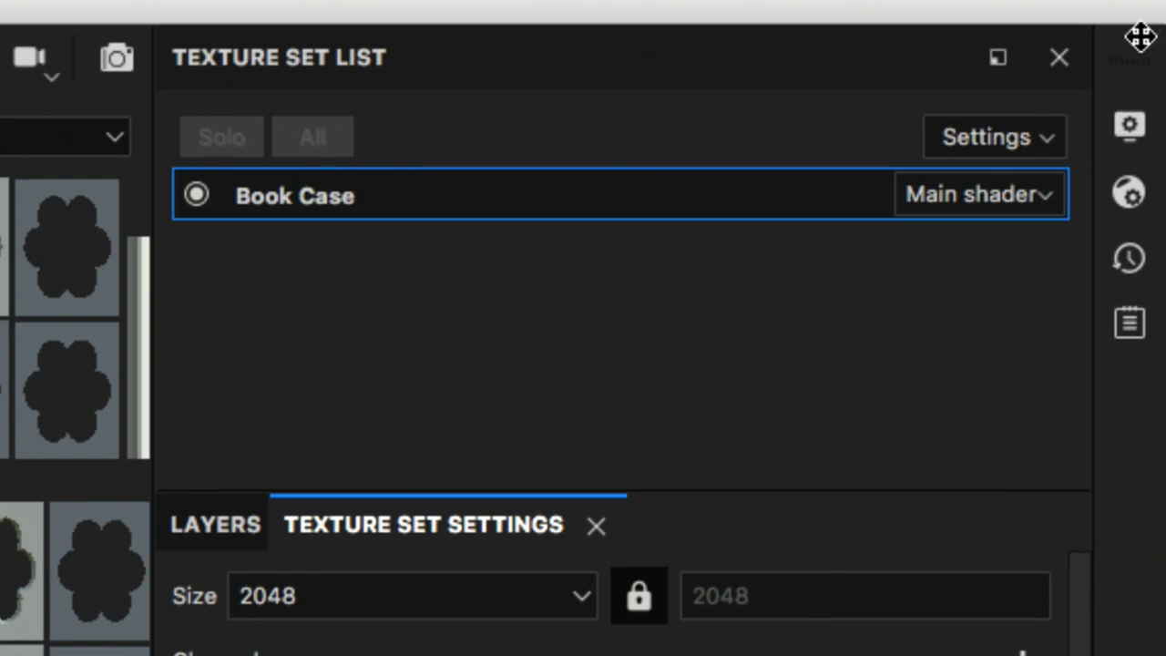
Step: Look through the available shaders in the main shader's settings and close the settings without switching shader
click(1130, 197)
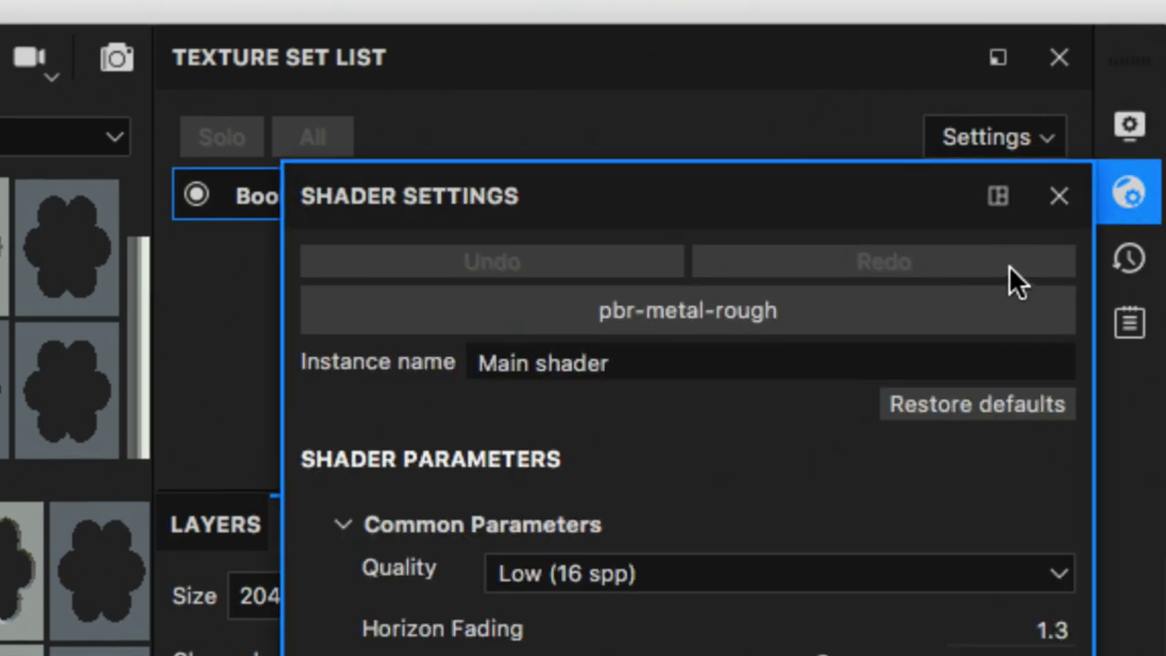
click(483, 319)
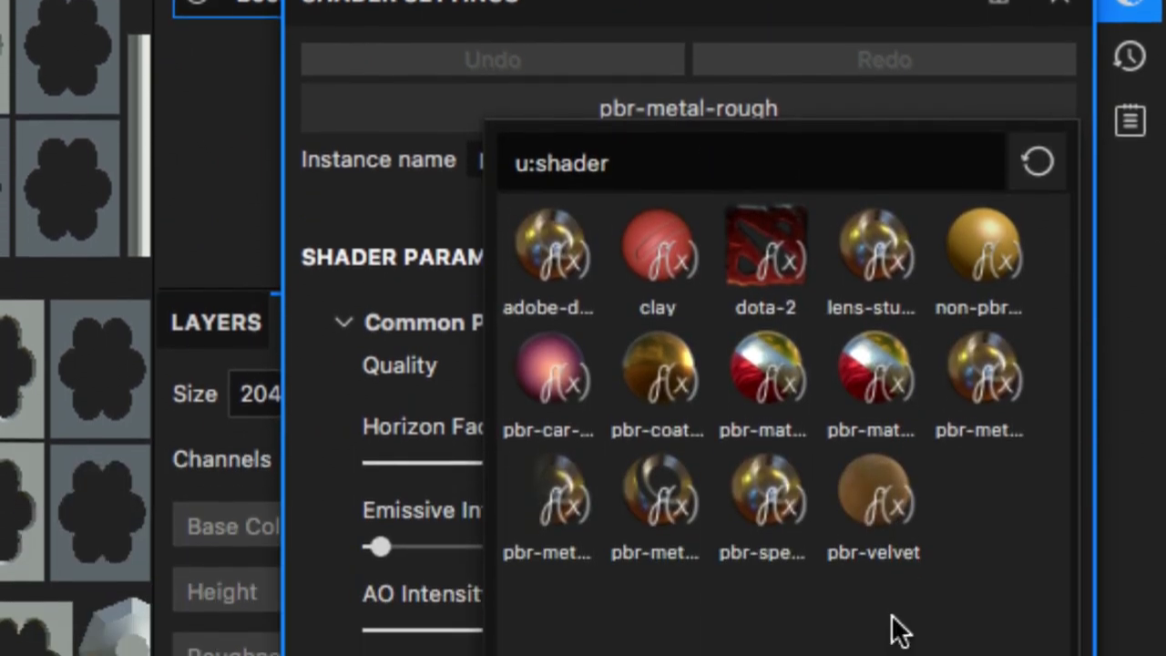
mouse_move(784, 369)
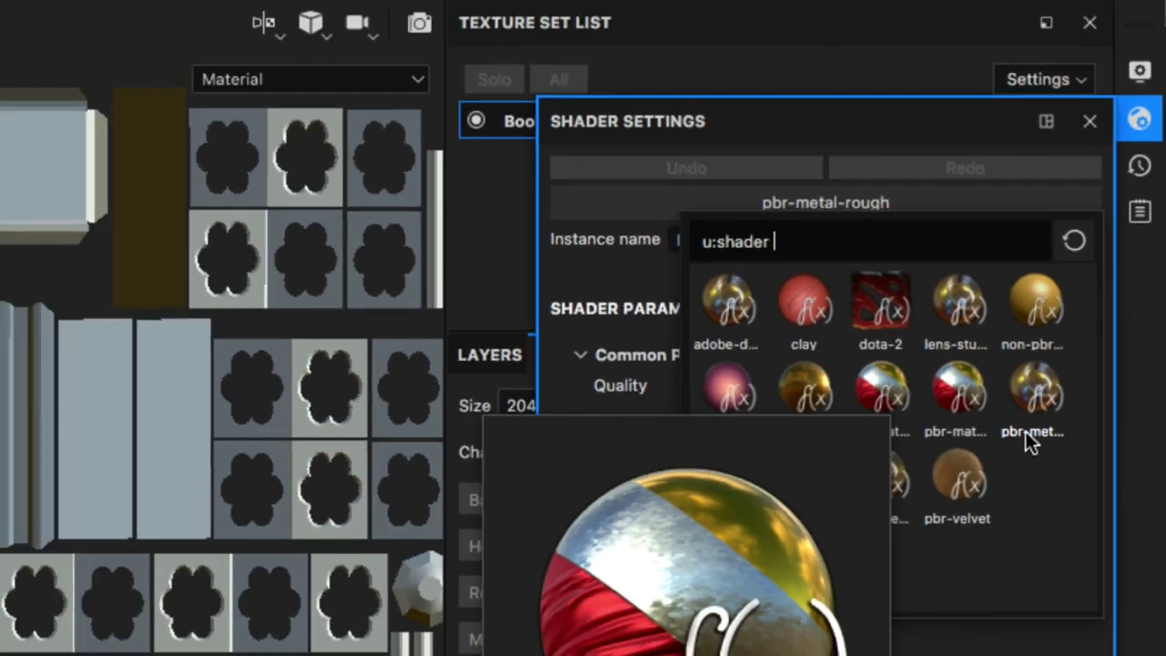
mouse_move(973, 431)
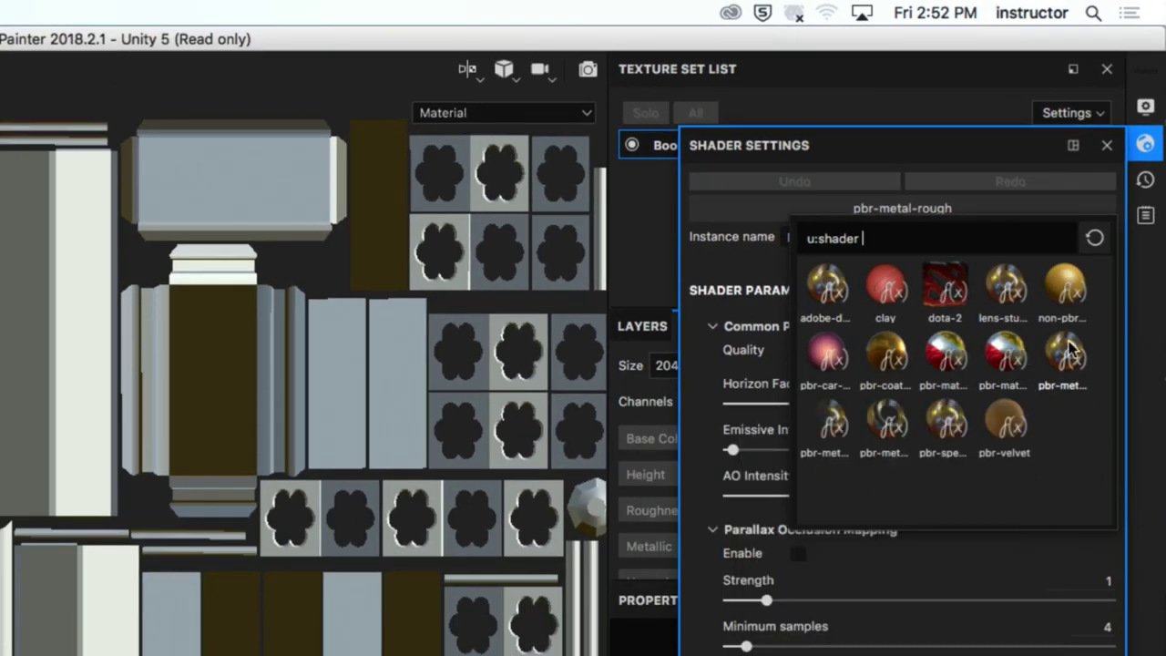
mouse_move(1072, 350)
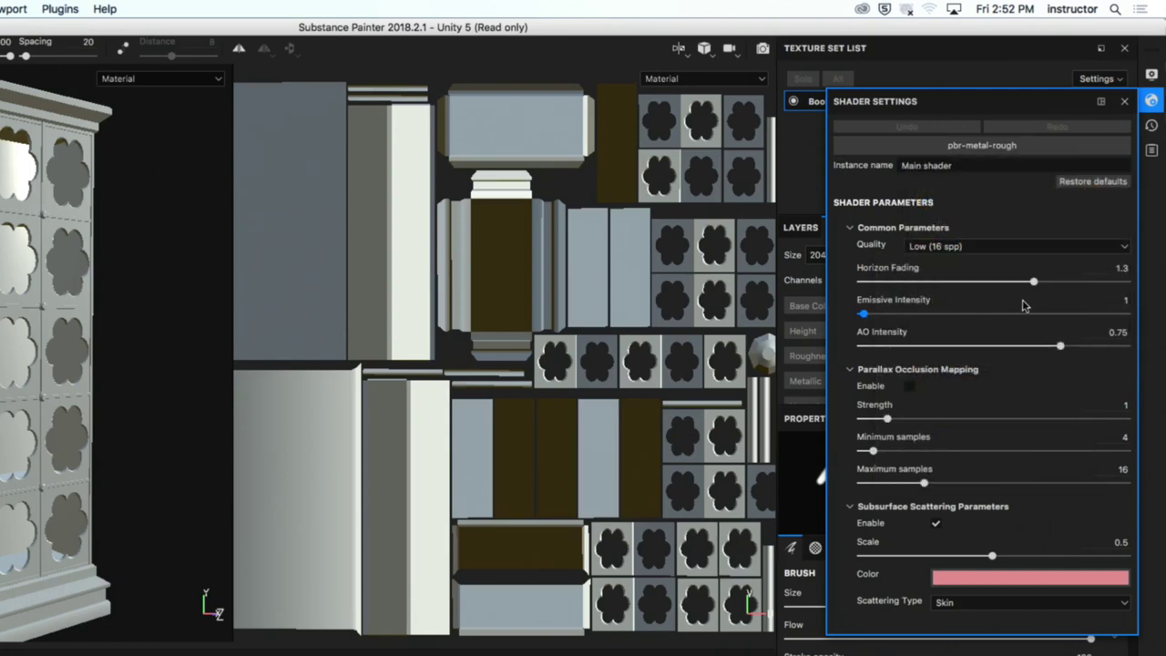
click(1152, 102)
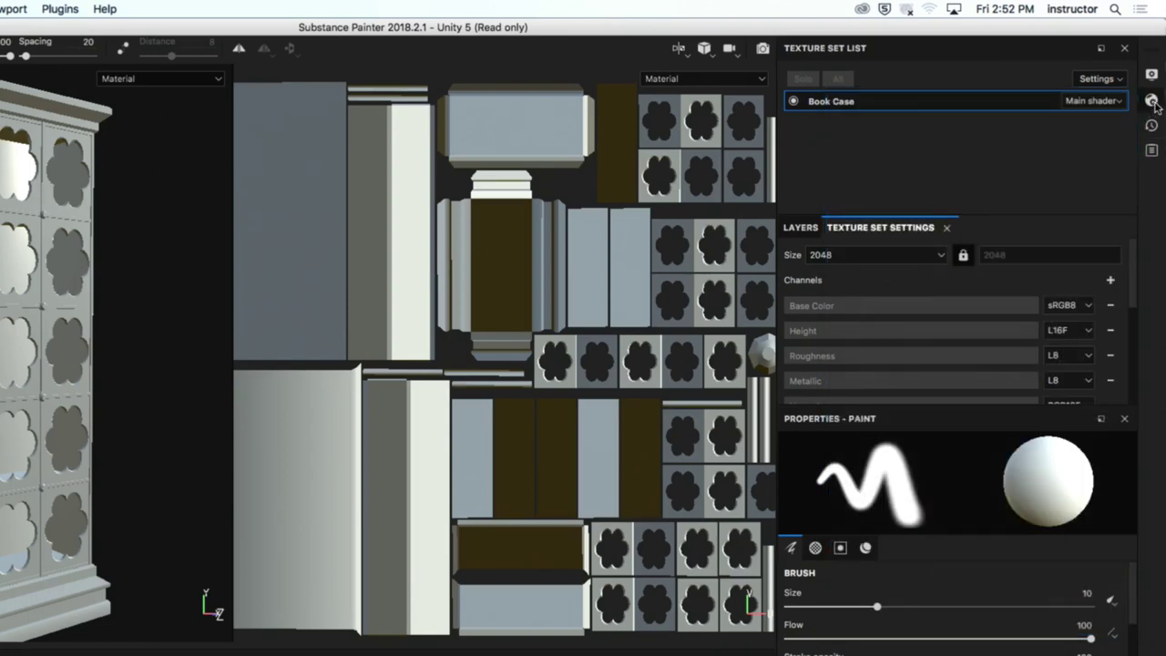
Step: Compare the previews of the pbr-metal-rough, pbr-material-layering and pbr-car-paint shaders, leaving pbr-metal-rough assigned
click(1152, 101)
click(990, 139)
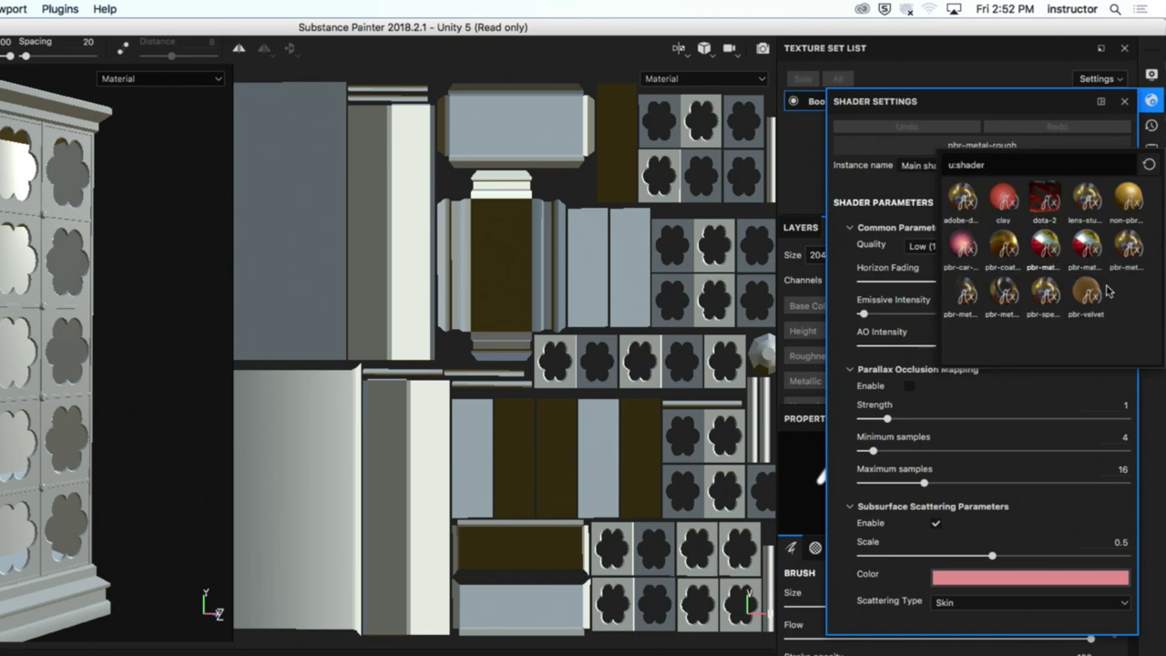
mouse_move(1130, 255)
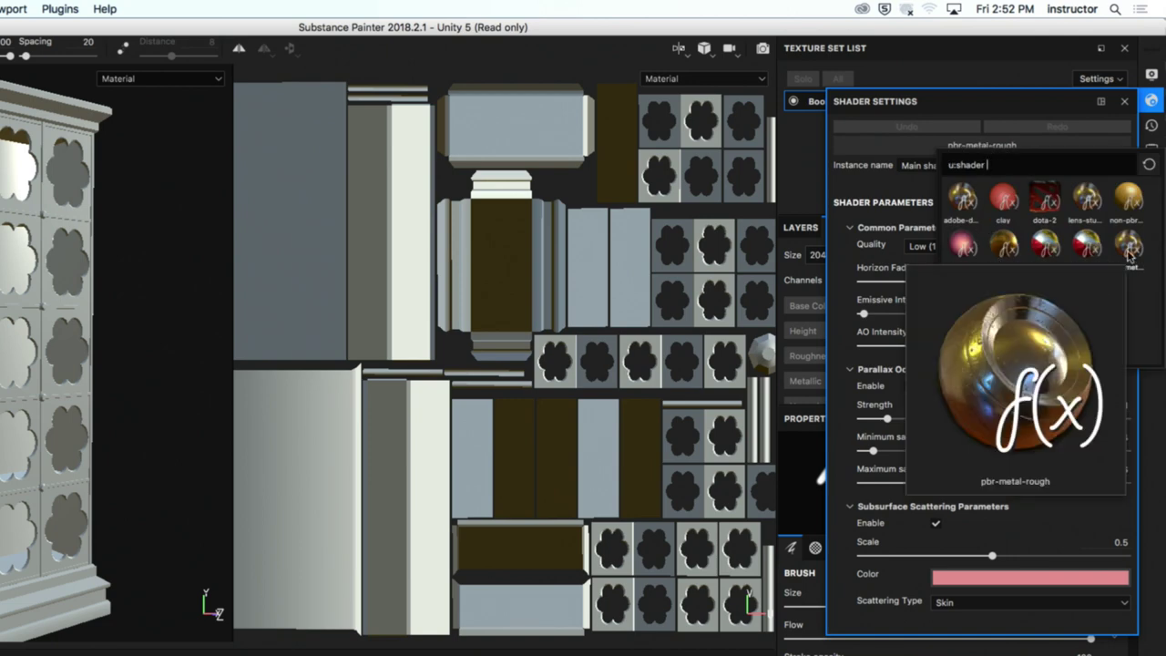
mouse_move(1046, 249)
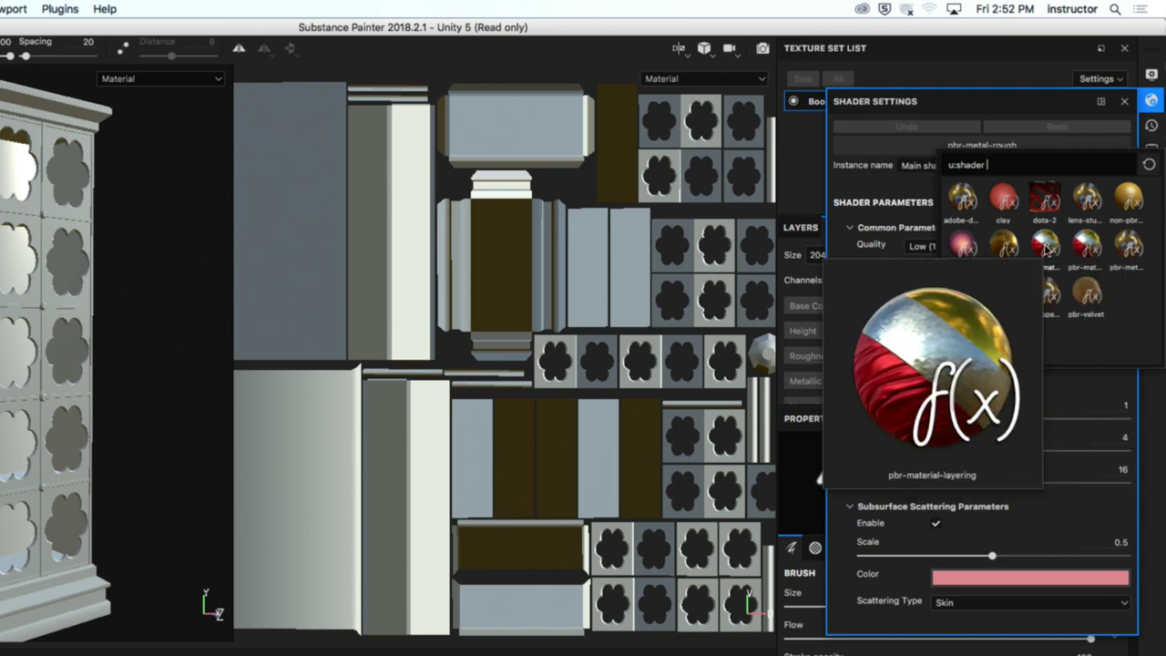
mouse_move(966, 249)
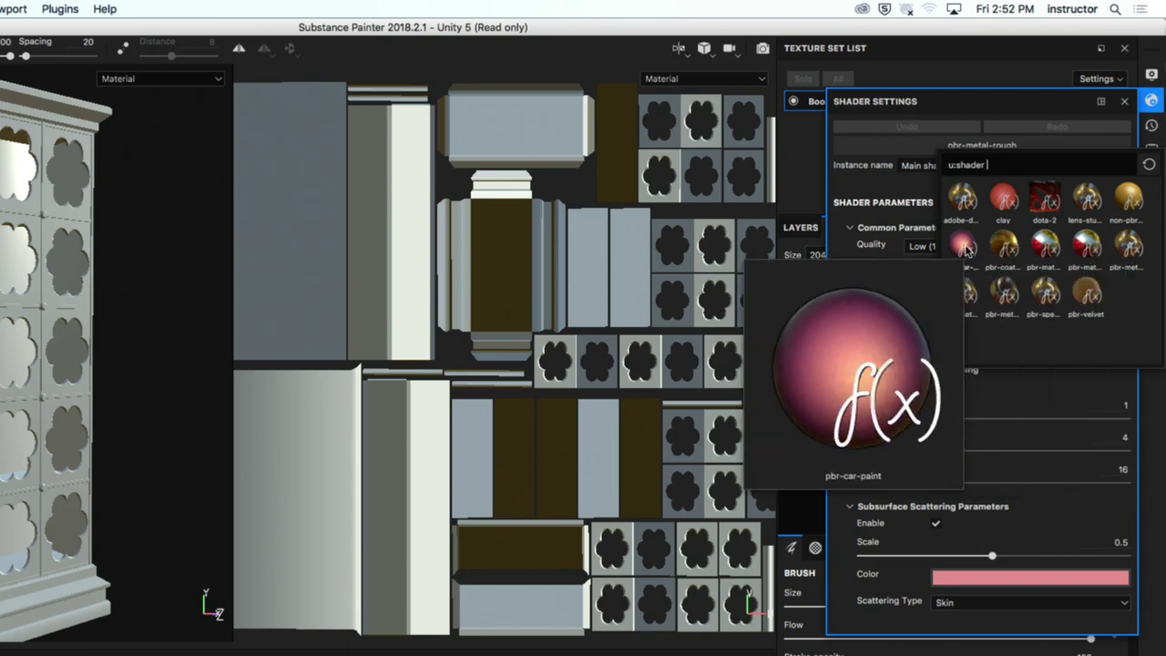
mouse_move(1002, 294)
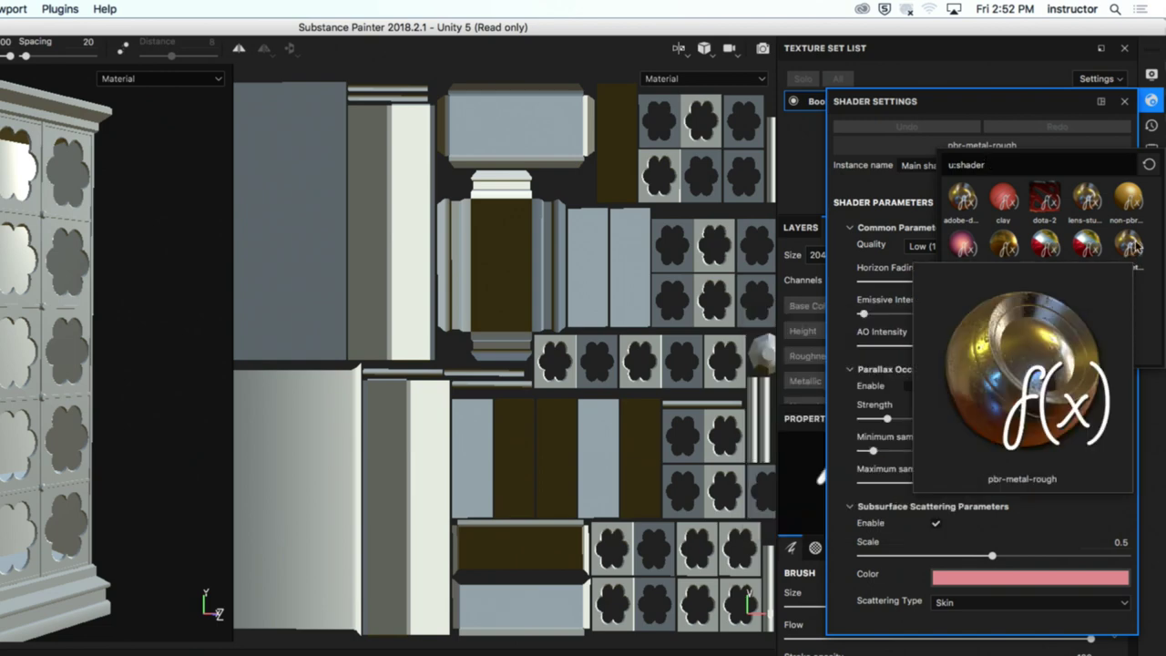
click(1163, 392)
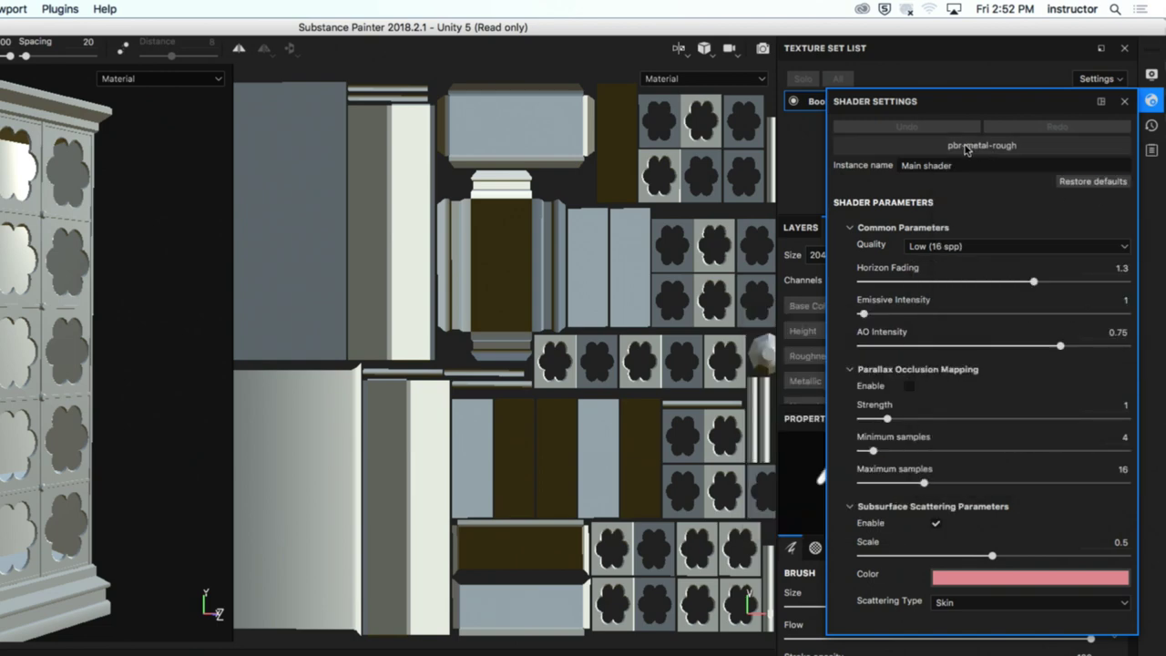
click(1151, 100)
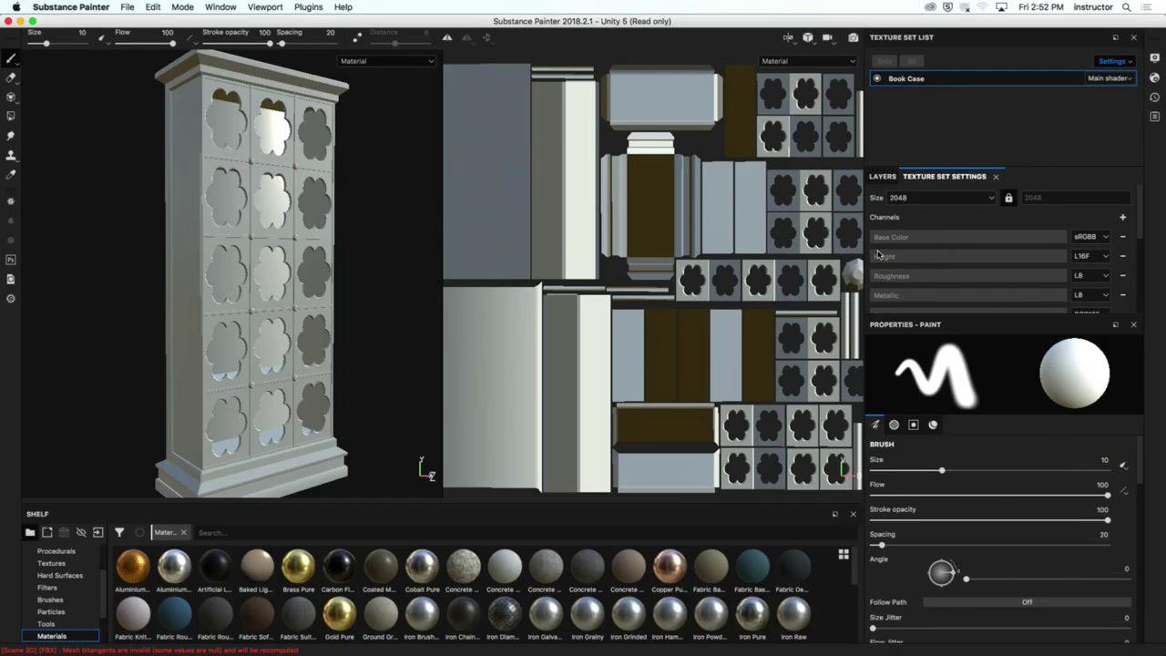
Step: Enlarge the texture set settings area and open the mesh map baking options for the Book Case texture set
drag(973, 170, 968, 110)
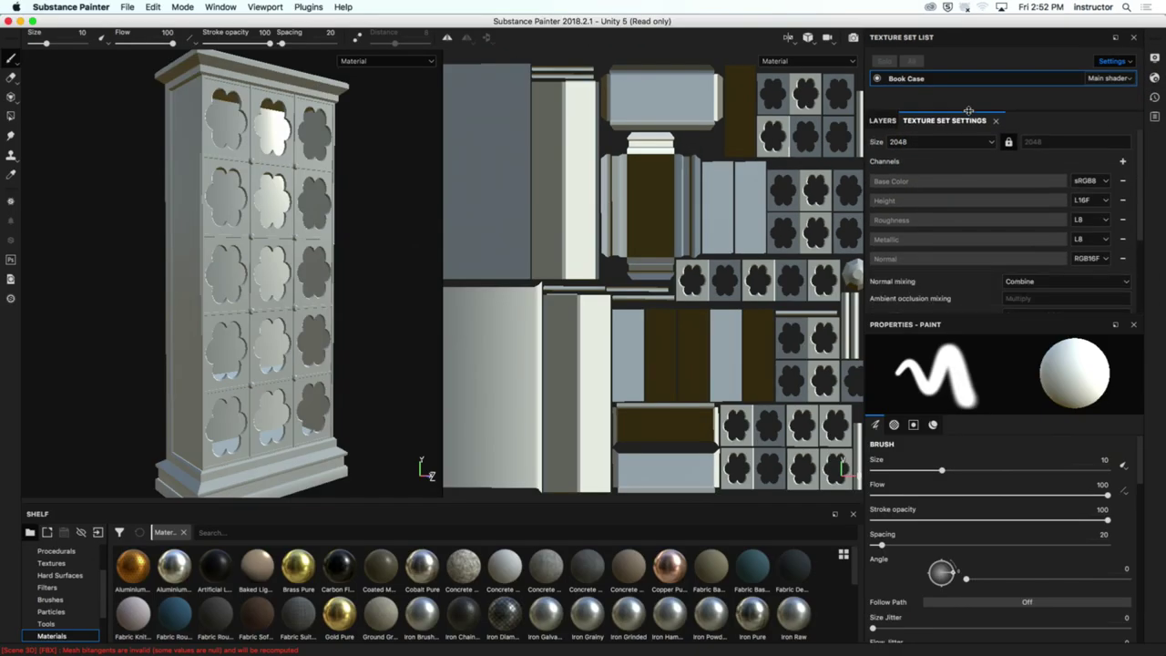
scroll(1138, 227, down, 3)
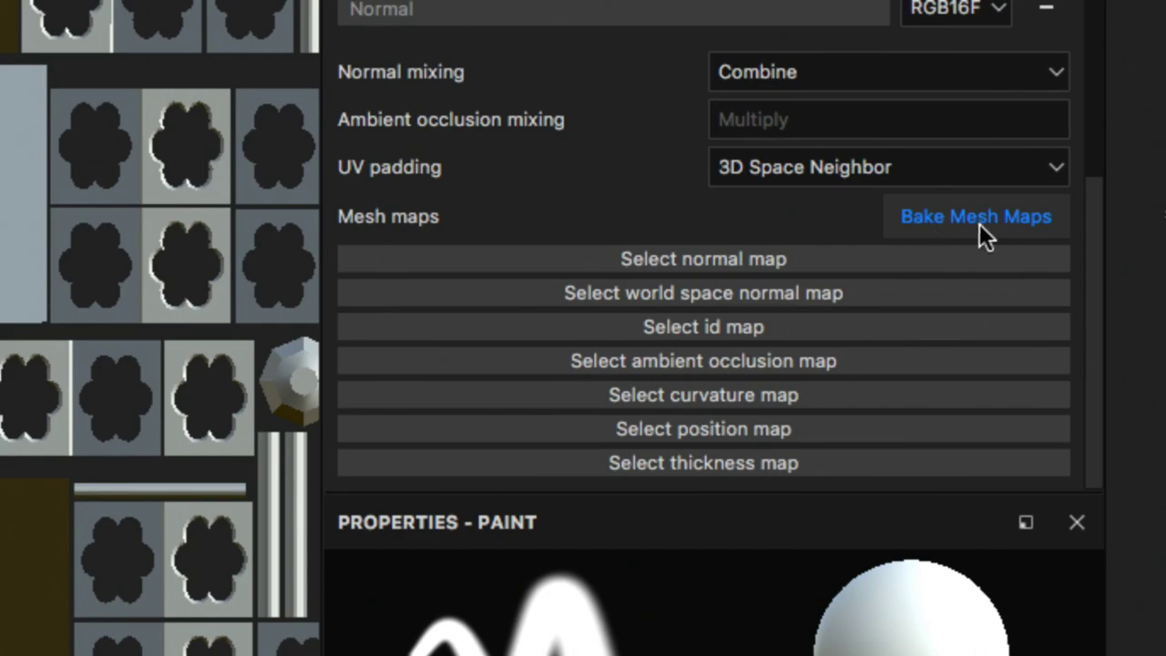
click(977, 222)
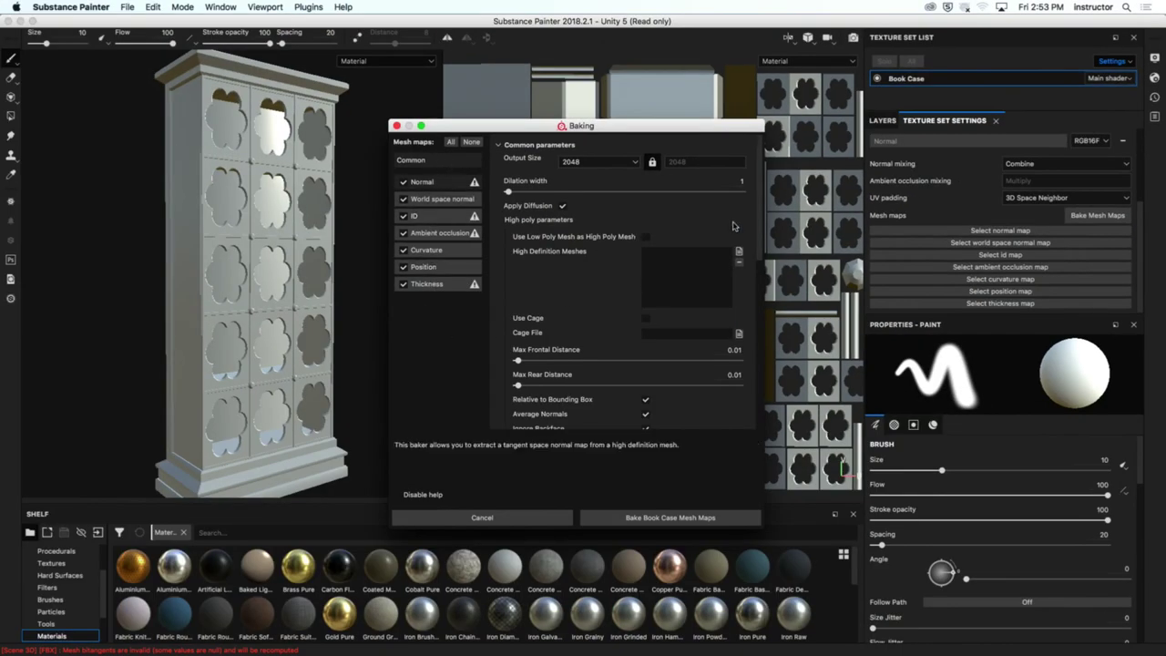
Step: Set the ambient occlusion baker's secondary rays to 256
click(442, 235)
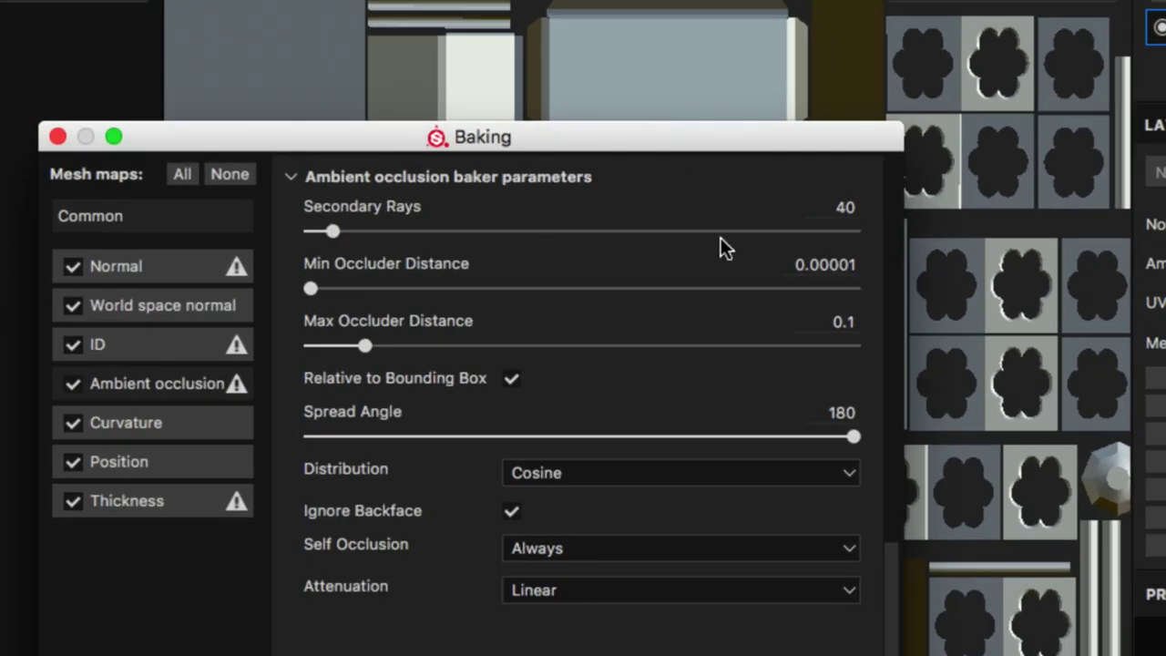
click(848, 207)
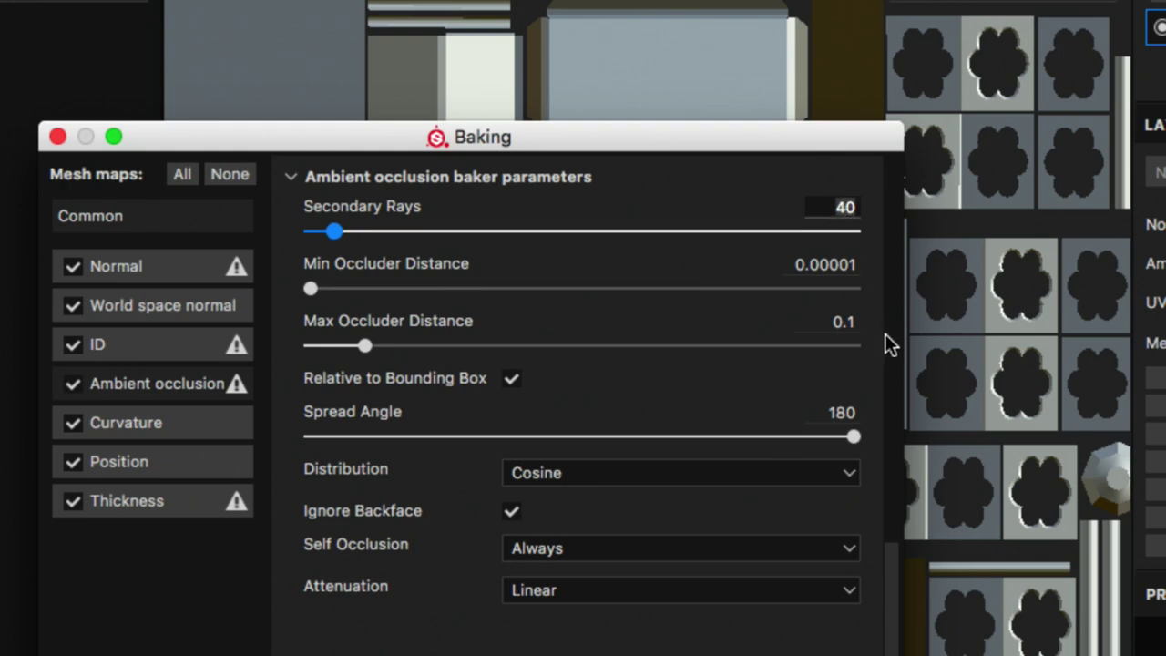
text(256)
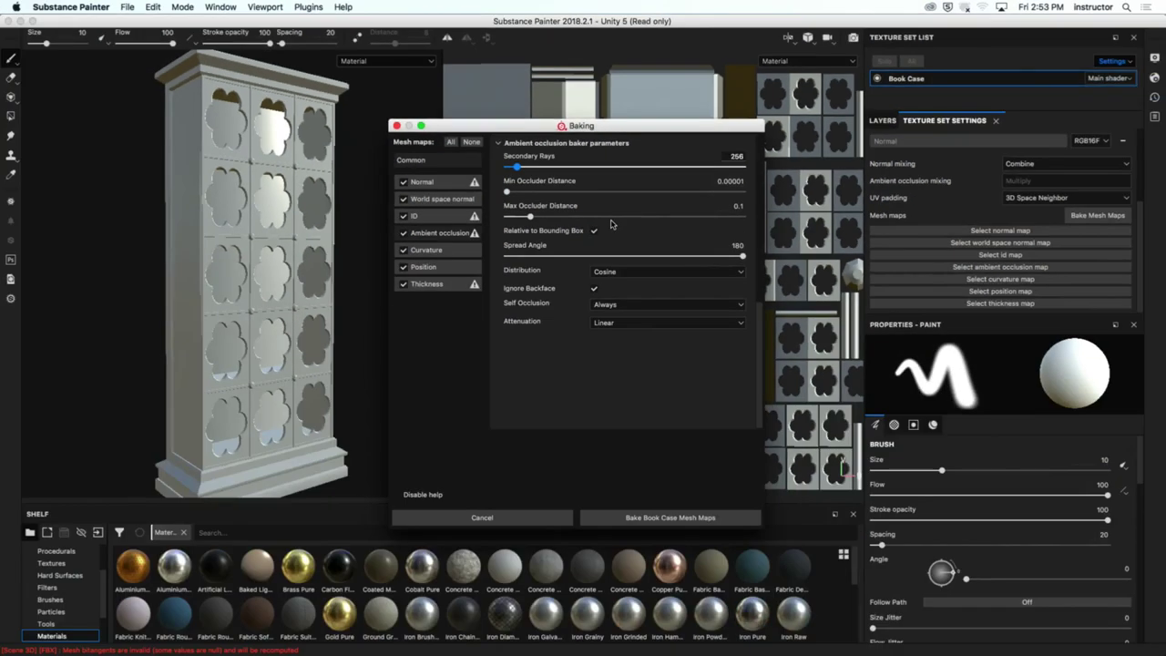
Step: Keep the common output size at 2048 and bake all Book Case mesh maps, closing the bake progress when done
click(424, 161)
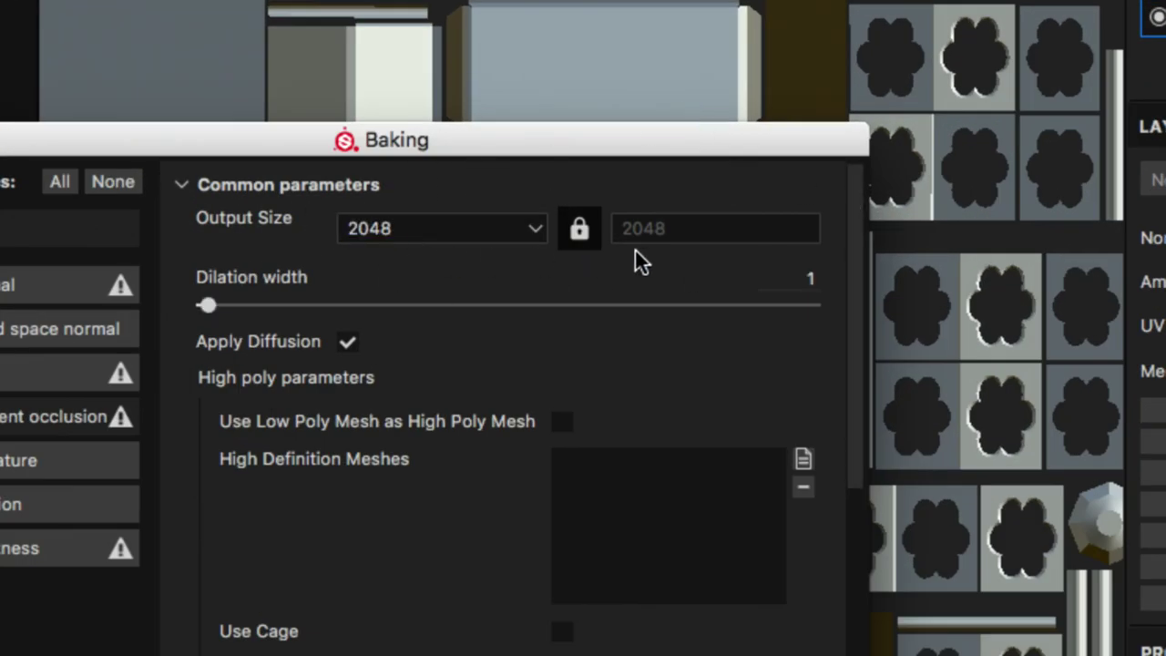
click(395, 242)
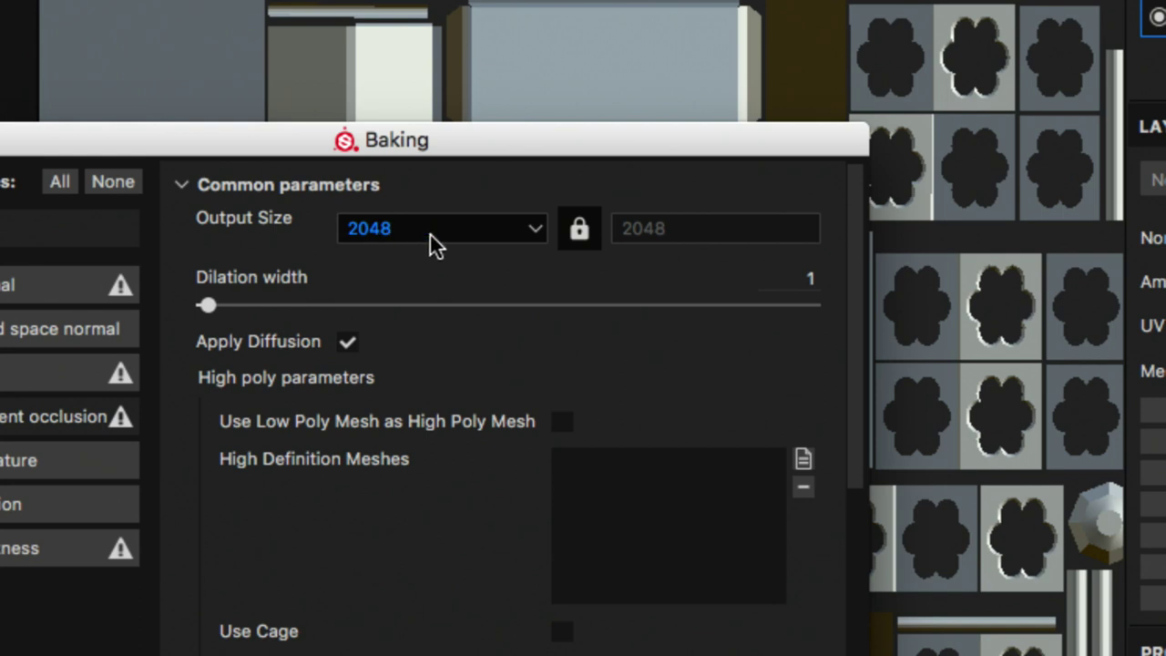
click(429, 229)
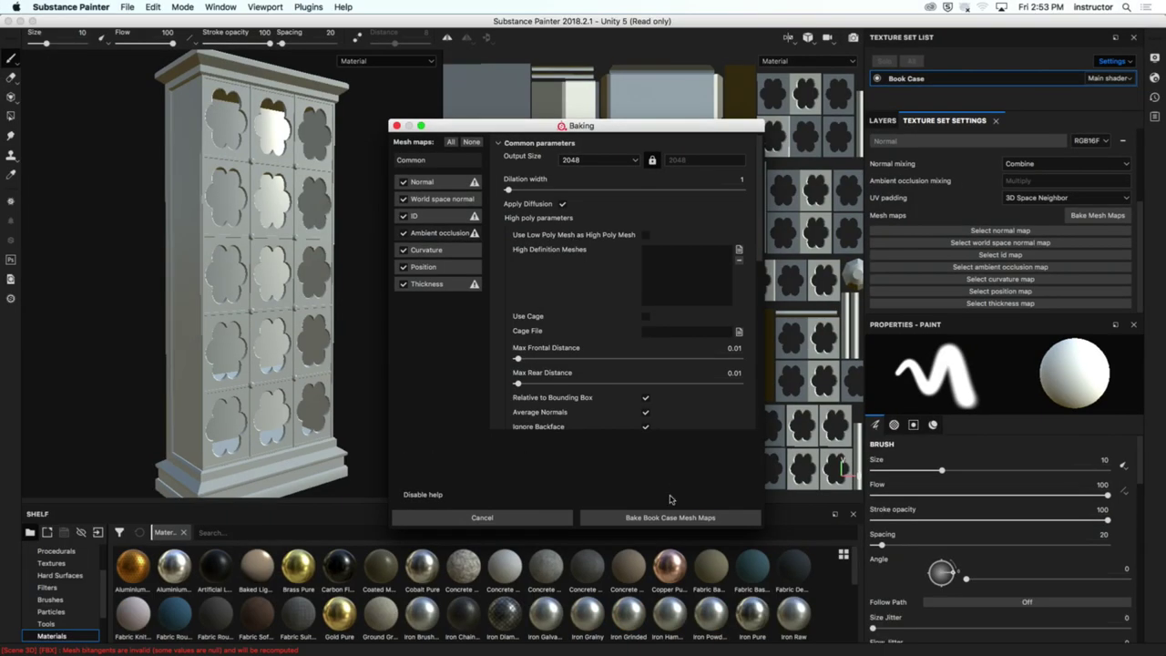
click(672, 518)
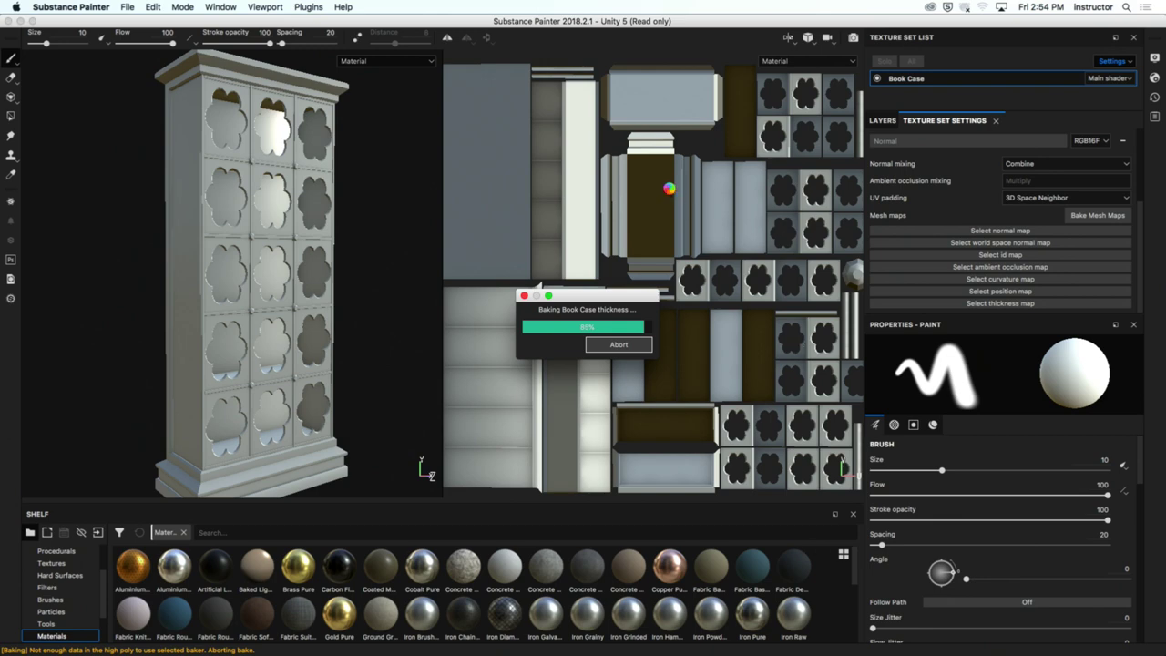
key(Return)
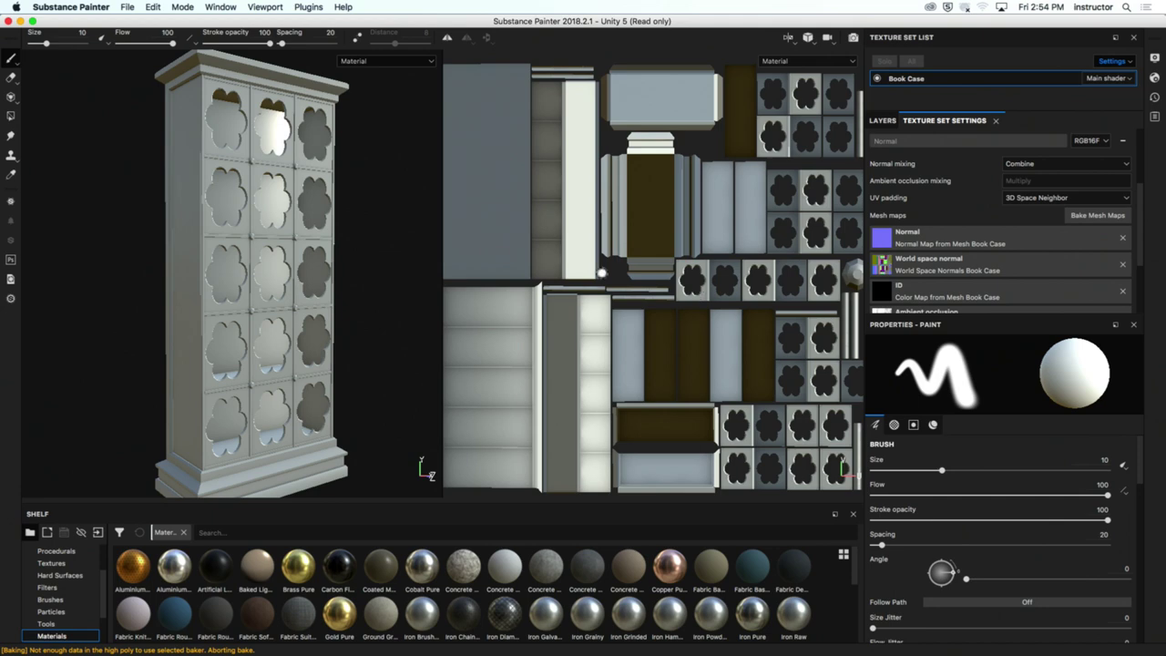
Step: Examine the baked shading on the bookcase's shelves, openings, base and side panels in the 3D view
alt+drag(267, 245, 135, 189)
alt+right_drag(135, 190, 257, 233)
alt+drag(256, 234, 203, 254)
alt+right_drag(203, 255, 225, 279)
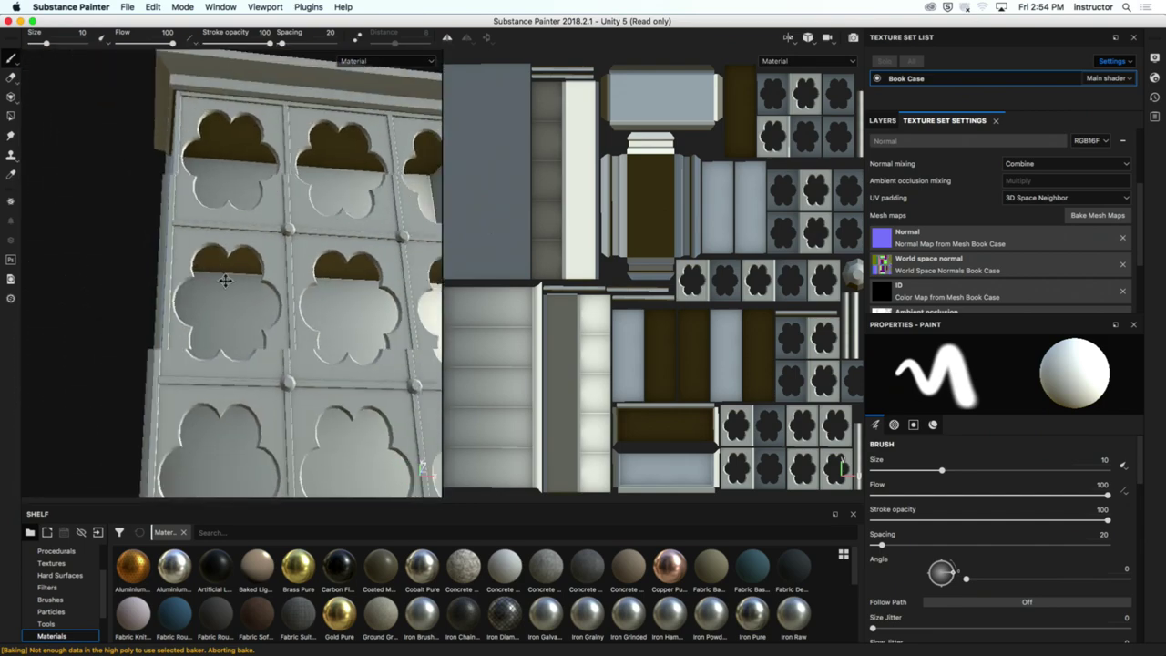
alt+drag(225, 278, 265, 229)
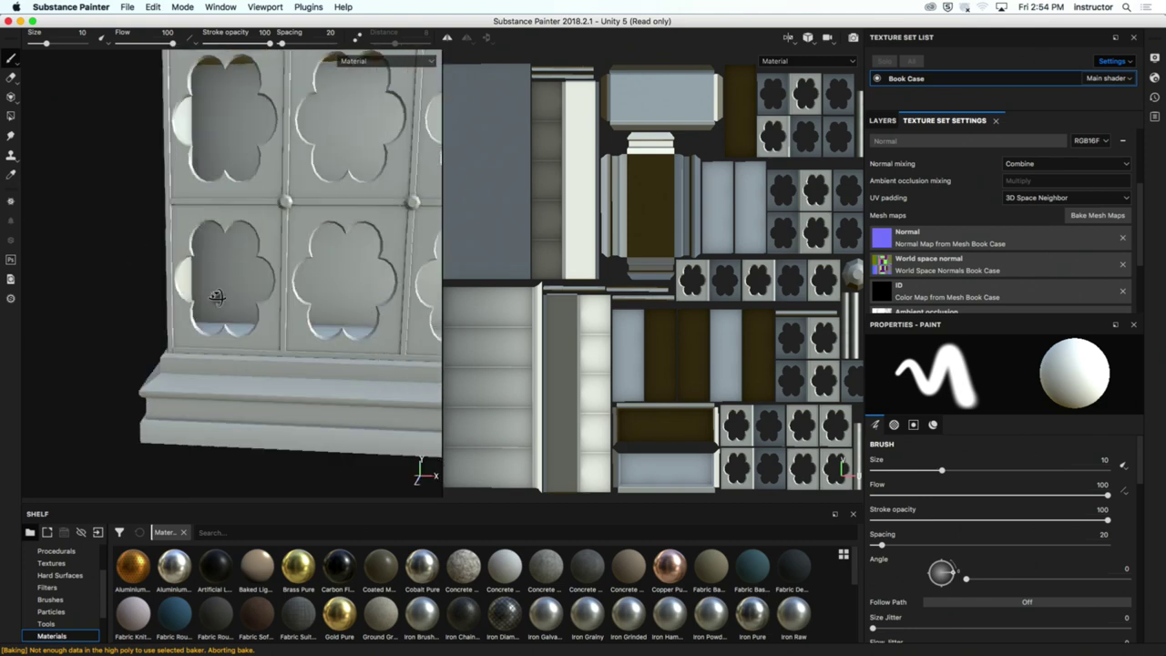
mouse_move(217, 297)
alt+mouse_down()
mouse_move(359, 307)
mouse_move(207, 289)
alt+mouse_up()
alt+right_drag(334, 330, 437, 367)
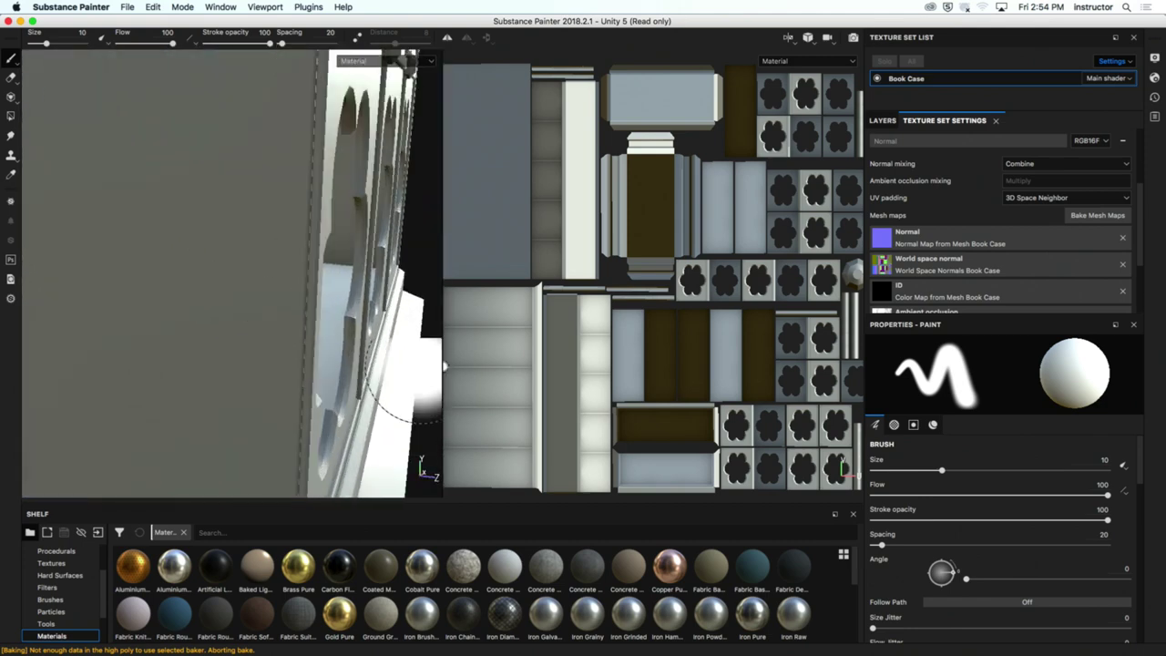
alt+drag(437, 367, 240, 291)
alt+right_drag(239, 292, 427, 471)
alt+drag(205, 305, 280, 299)
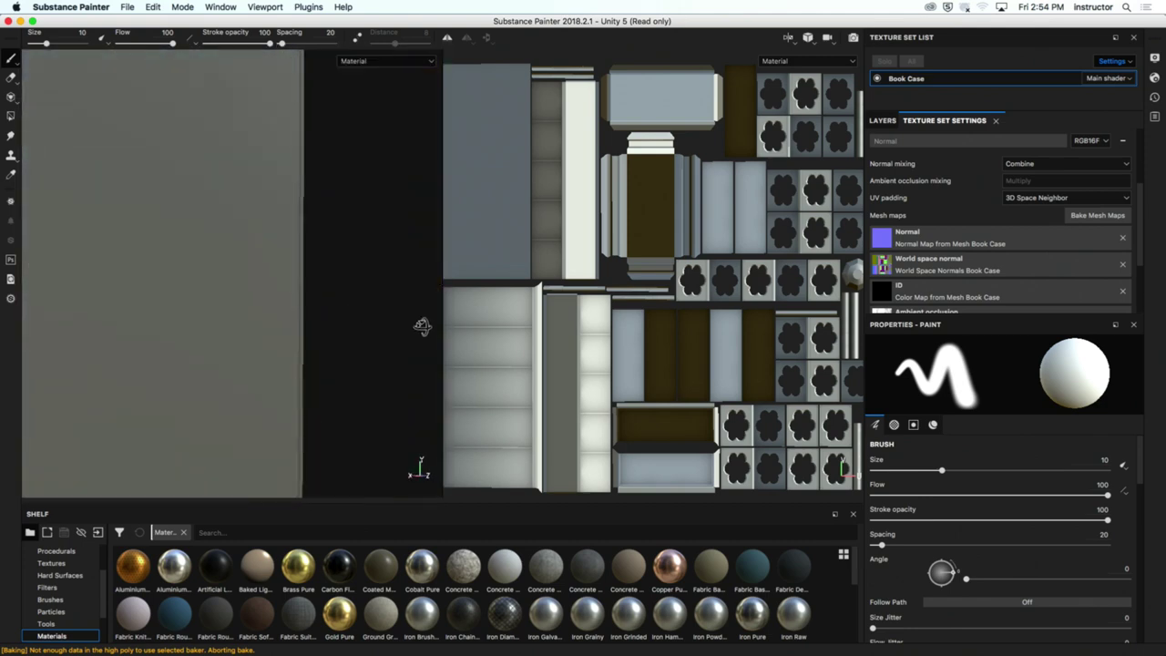
alt+drag(422, 327, 197, 330)
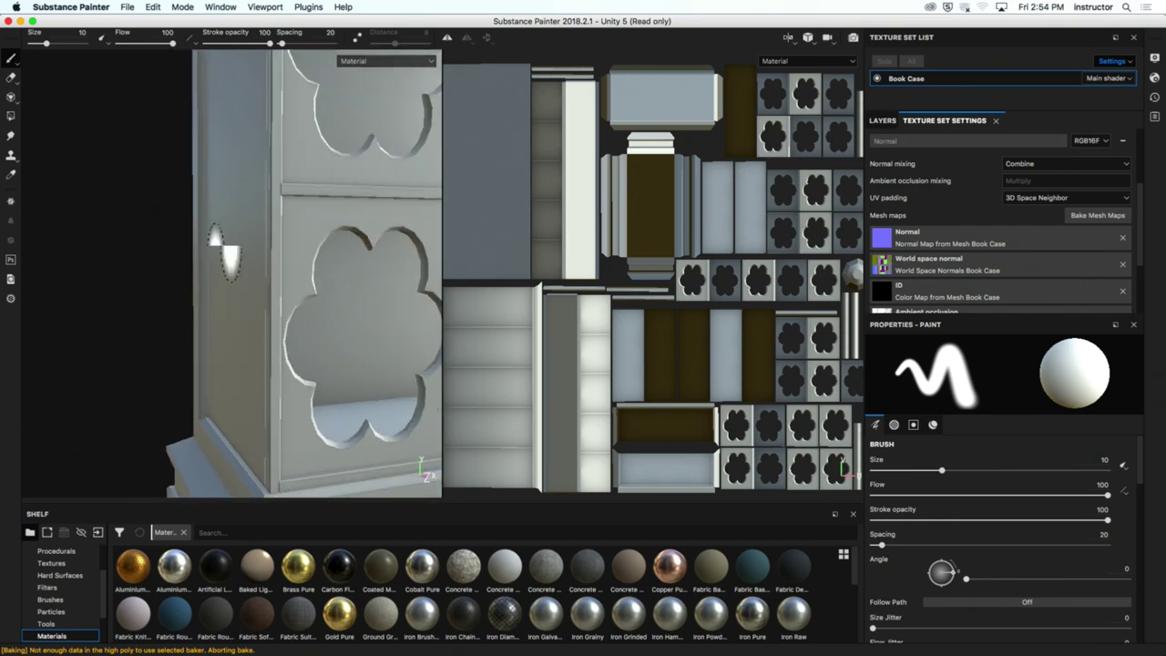
Step: Inspect the bake along the bookcase's flower-shaped openings, cornice and plain outer side panel
scroll(228, 211, down, 5)
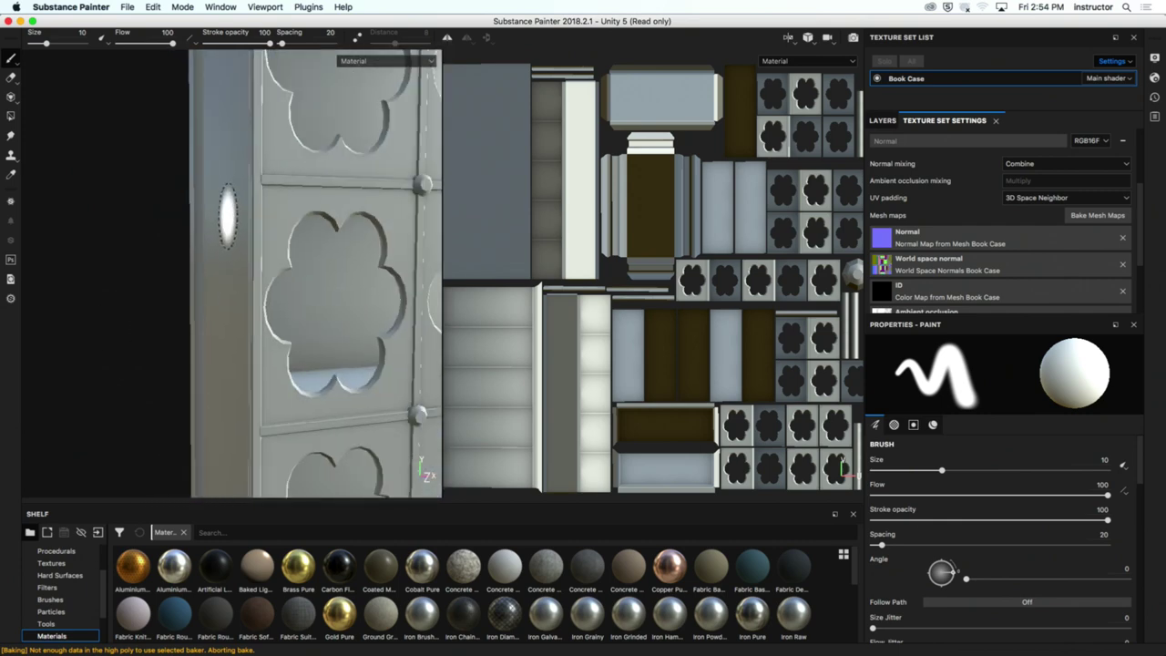
scroll(268, 254, down, 3)
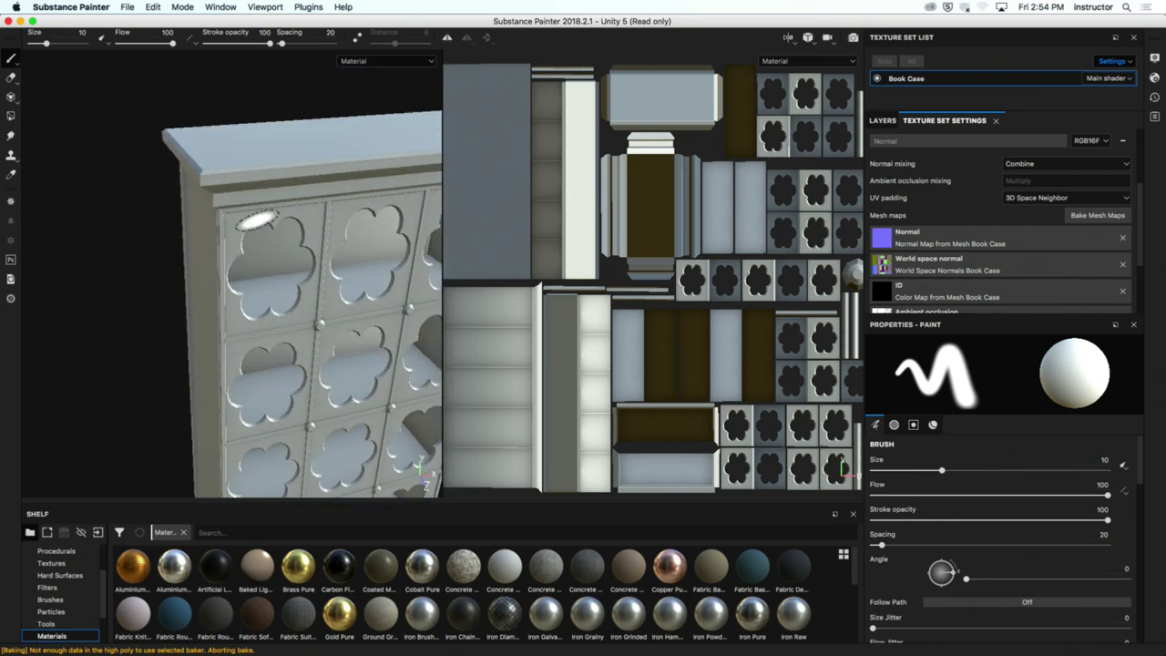
alt+drag(255, 221, 138, 189)
mouse_move(334, 235)
alt+mouse_down()
mouse_move(205, 235)
mouse_move(211, 214)
mouse_move(170, 213)
mouse_move(260, 247)
alt+mouse_up()
scroll(305, 212, up, 5)
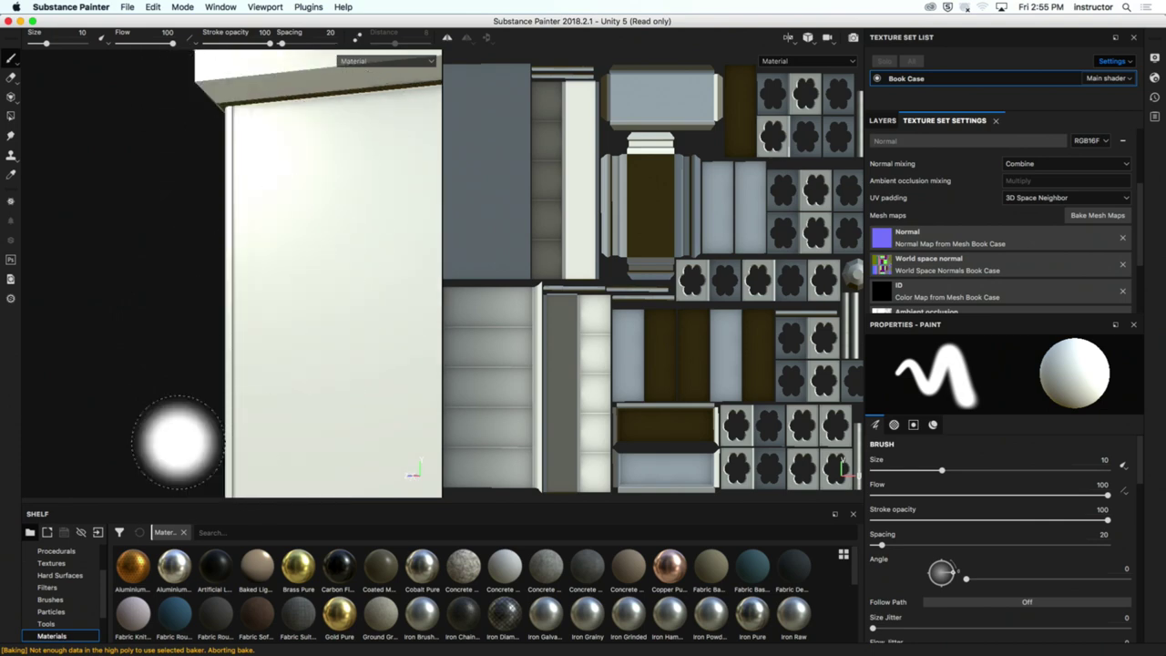
Step: Activate the Paint tool and reduce its brush size to 0.58
click(11, 96)
click(11, 58)
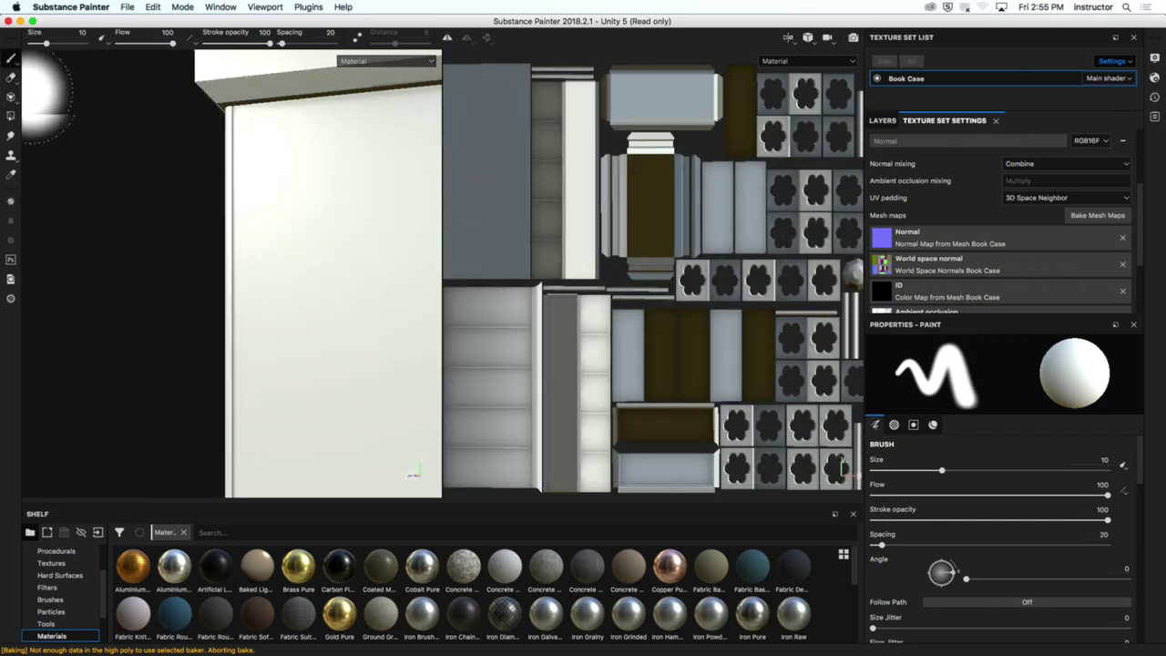
key(bracketleft)
key(bracketleft)
key(bracketleft)
key(bracketleft)
key(bracketleft)
key(bracketleft)
key(bracketleft)
key(bracketleft)
key(bracketleft)
key(bracketleft)
key(bracketleft)
key(bracketleft)
key(bracketleft)
key(bracketleft)
key(bracketleft)
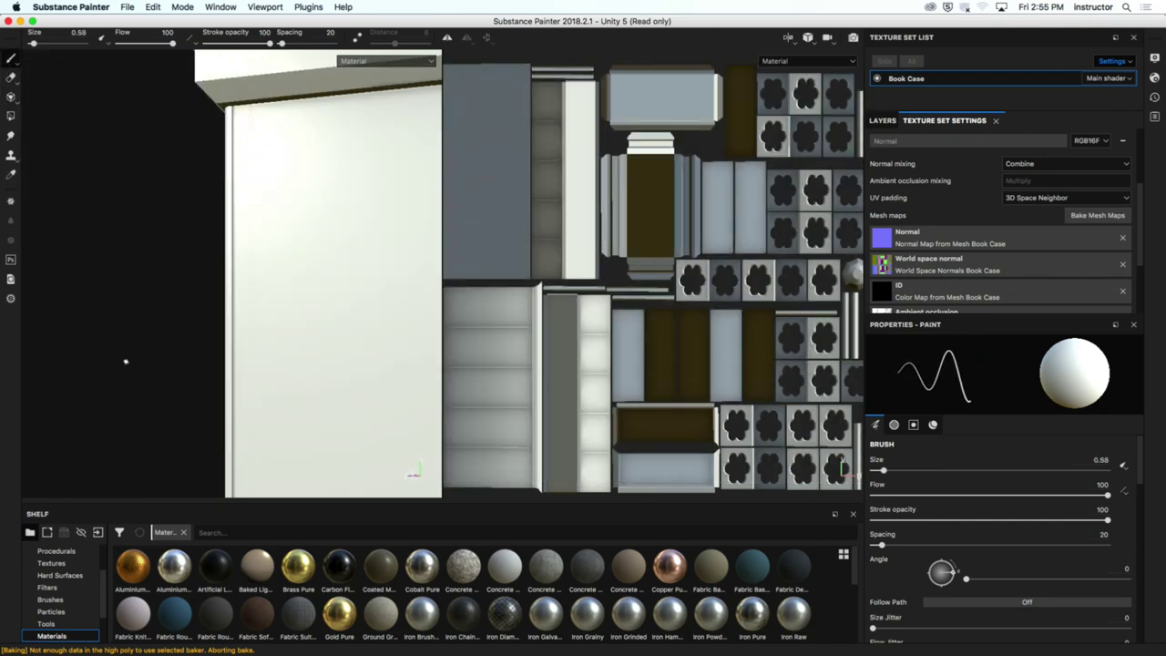
Step: Examine the whole bookcase from the cornice down to the base, checking the shading on its front and sides
alt+drag(125, 361, 294, 319)
scroll(248, 356, up, 3)
alt+drag(249, 357, 259, 323)
scroll(258, 322, down, 5)
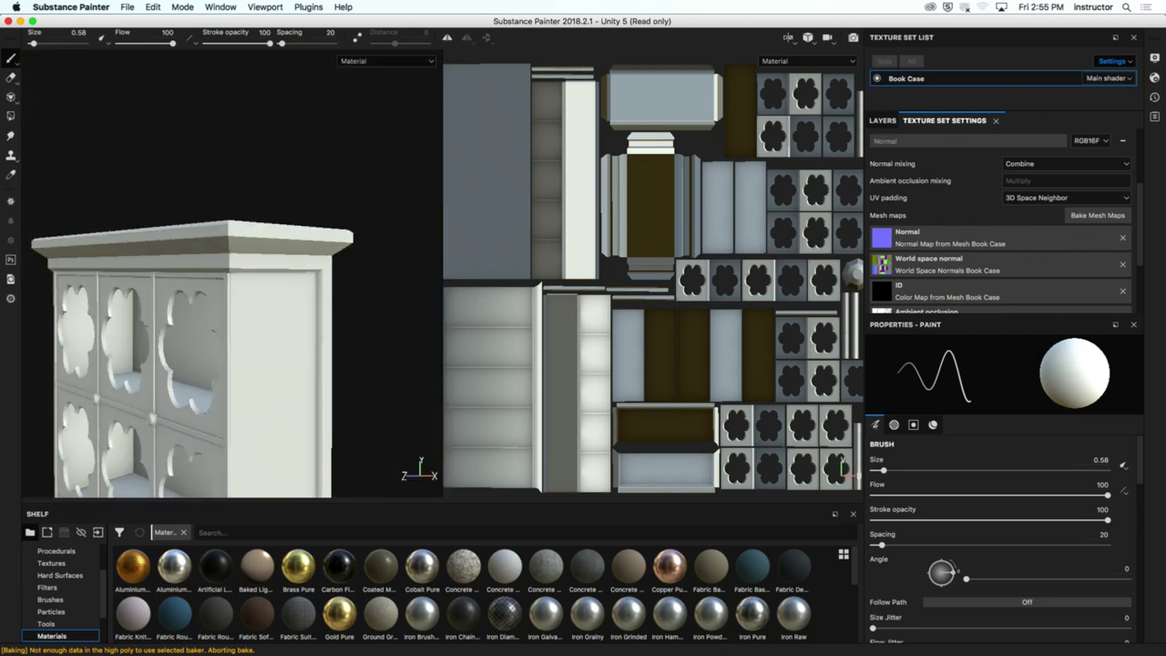
alt+middle_drag(258, 323, 325, 130)
alt+drag(329, 120, 373, 279)
scroll(372, 279, down, 2)
alt+middle_drag(294, 372, 275, 272)
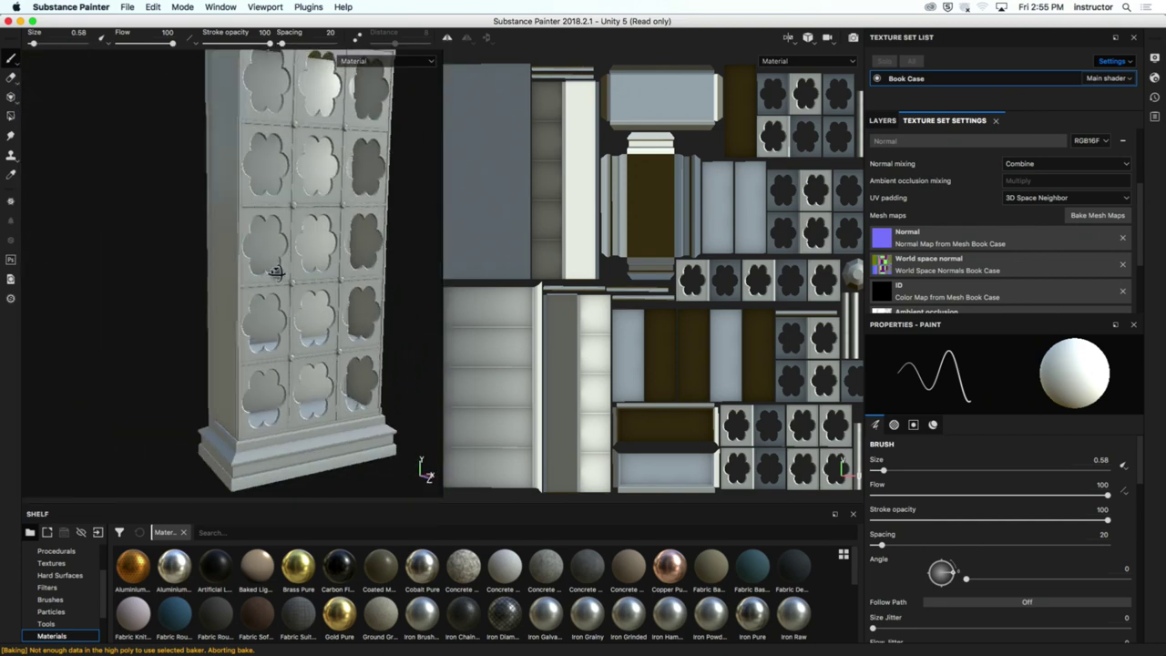
alt+drag(275, 272, 247, 273)
scroll(238, 281, down, 4)
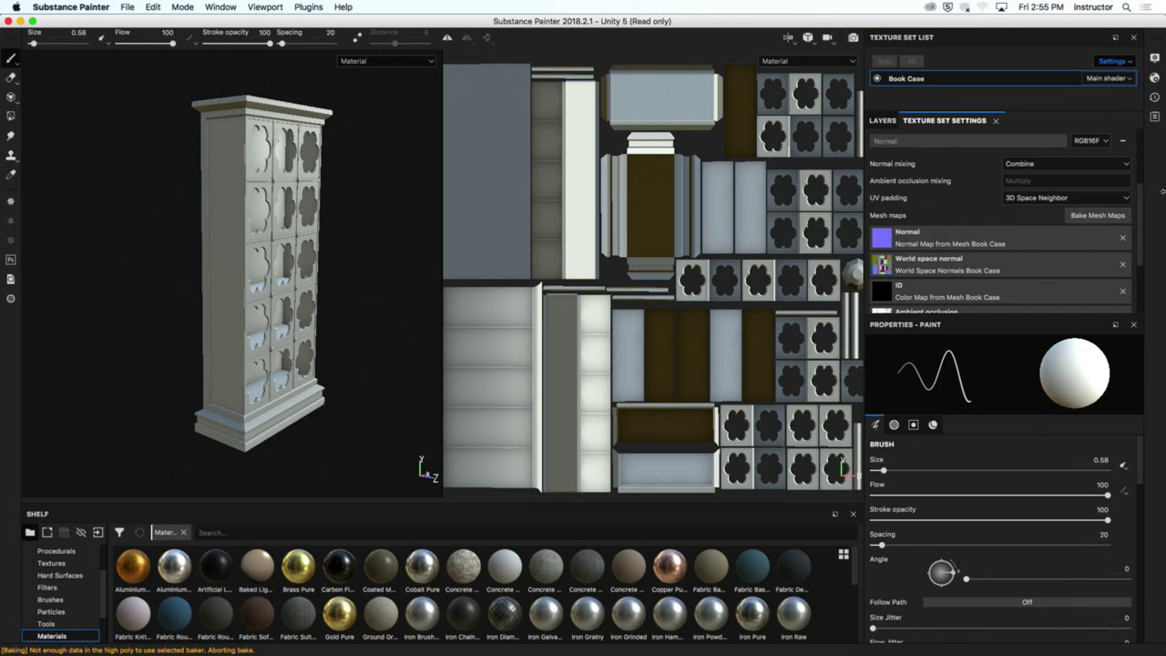
Step: Review the baking options for the Book Case mesh maps and close them without baking
click(1098, 215)
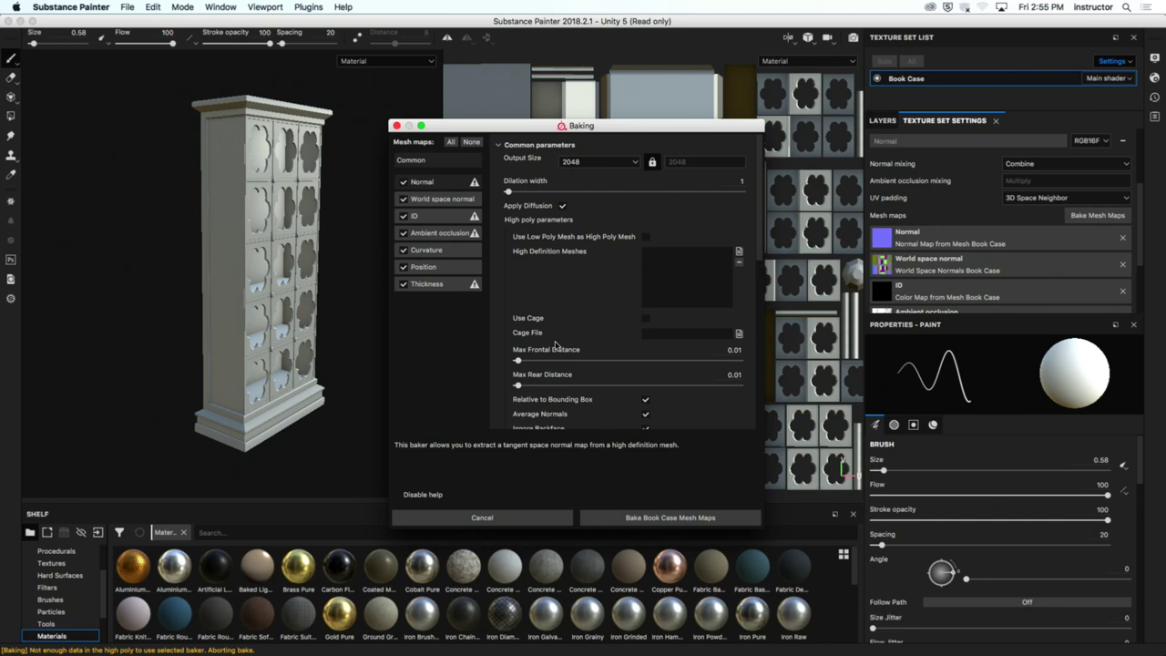
click(510, 519)
Step: Fit the full UV layout in the 2D view and switch the display to the 3D view only
alt+middle_drag(747, 226, 710, 224)
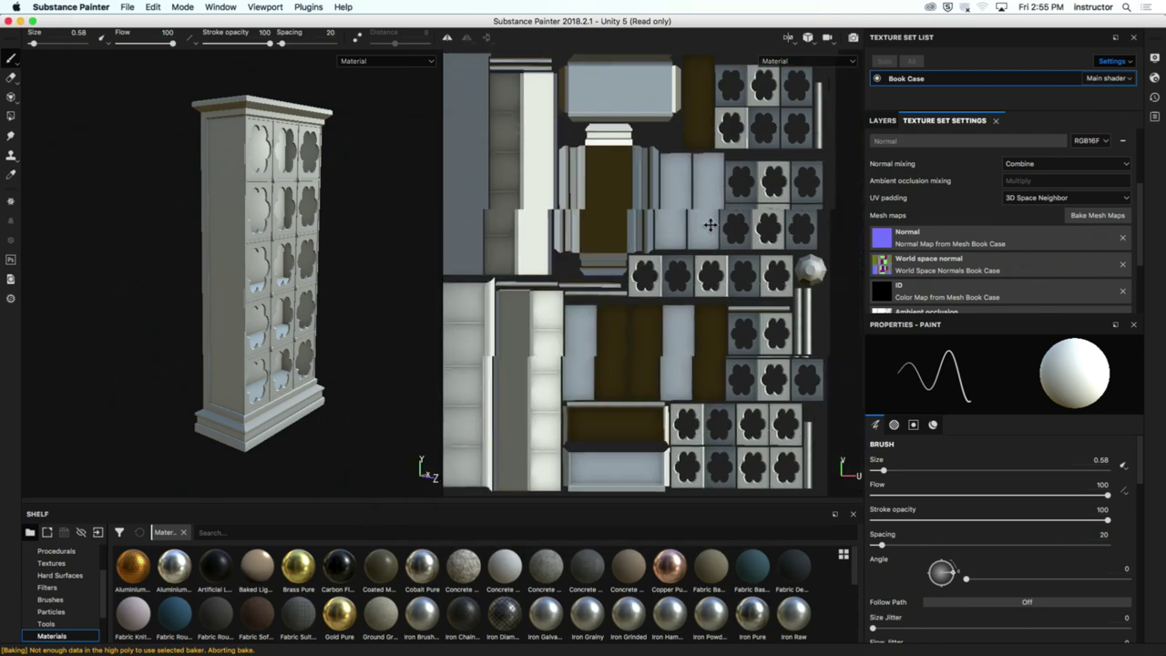
alt+right_drag(711, 224, 669, 245)
alt+middle_drag(669, 244, 713, 253)
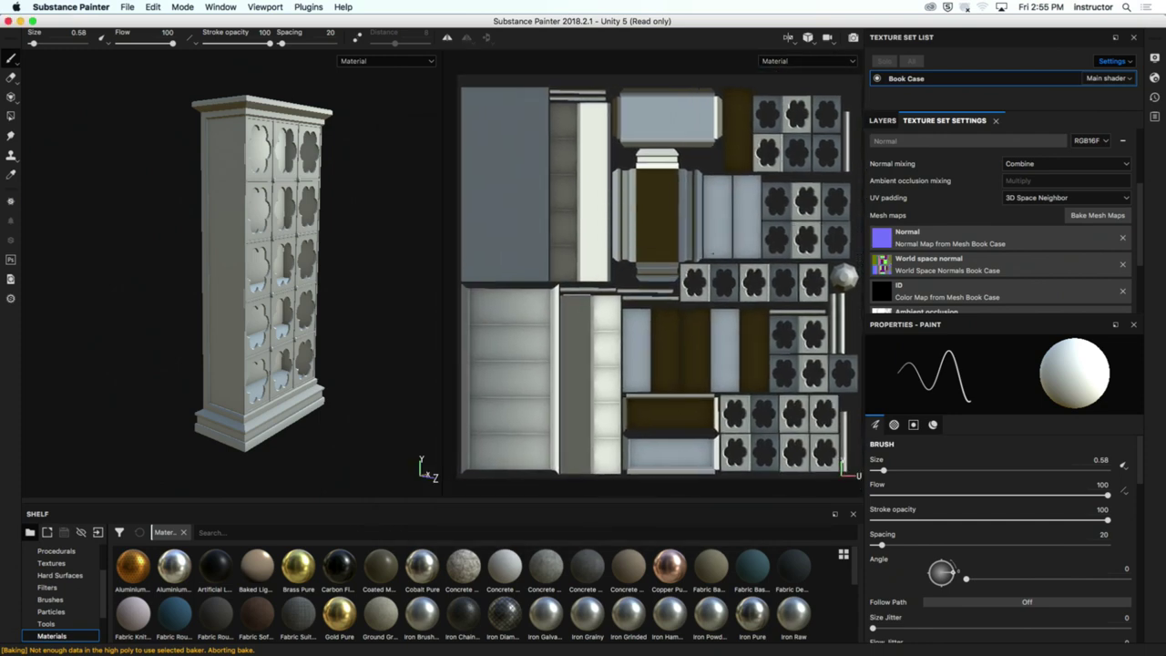
key(F2)
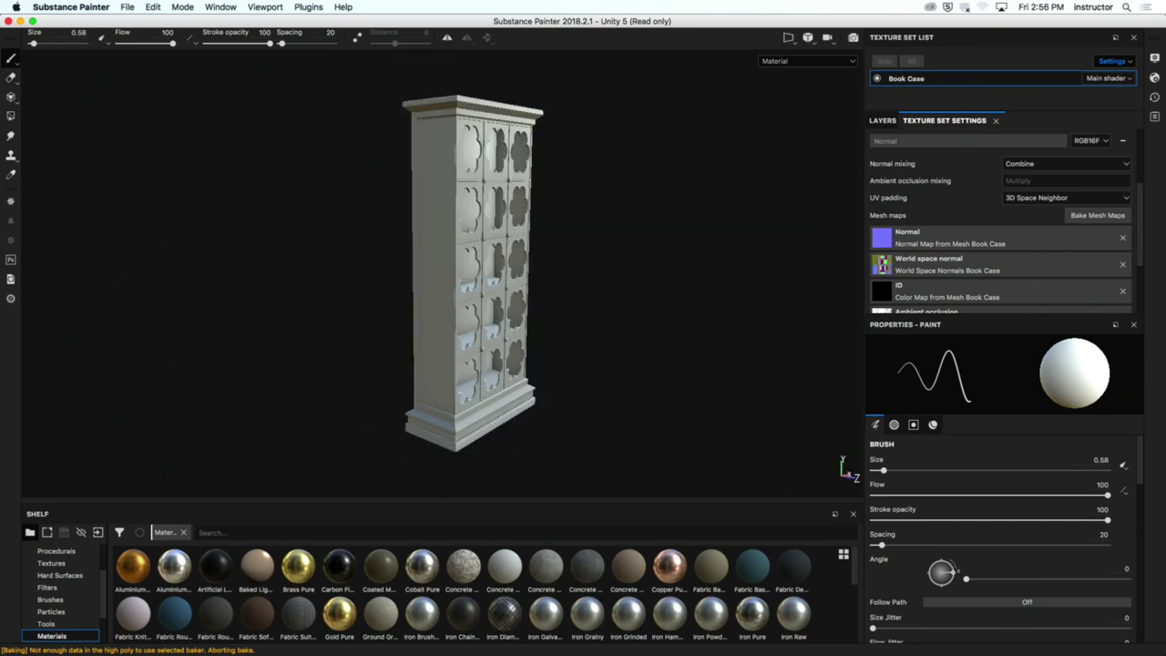
alt+drag(510, 283, 471, 266)
alt+middle_drag(471, 265, 490, 299)
alt+drag(489, 299, 450, 251)
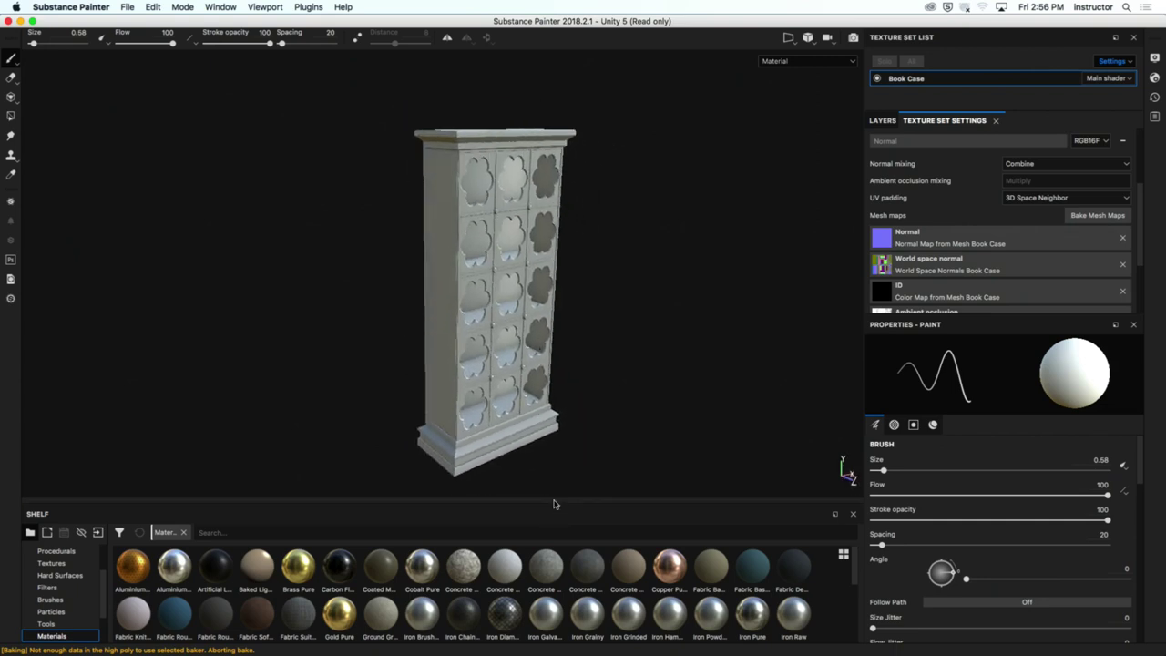
Step: Enlarge the shelf to show more of the material library and bring up the Book Case layer stack
drag(553, 502, 535, 367)
alt+drag(506, 260, 471, 237)
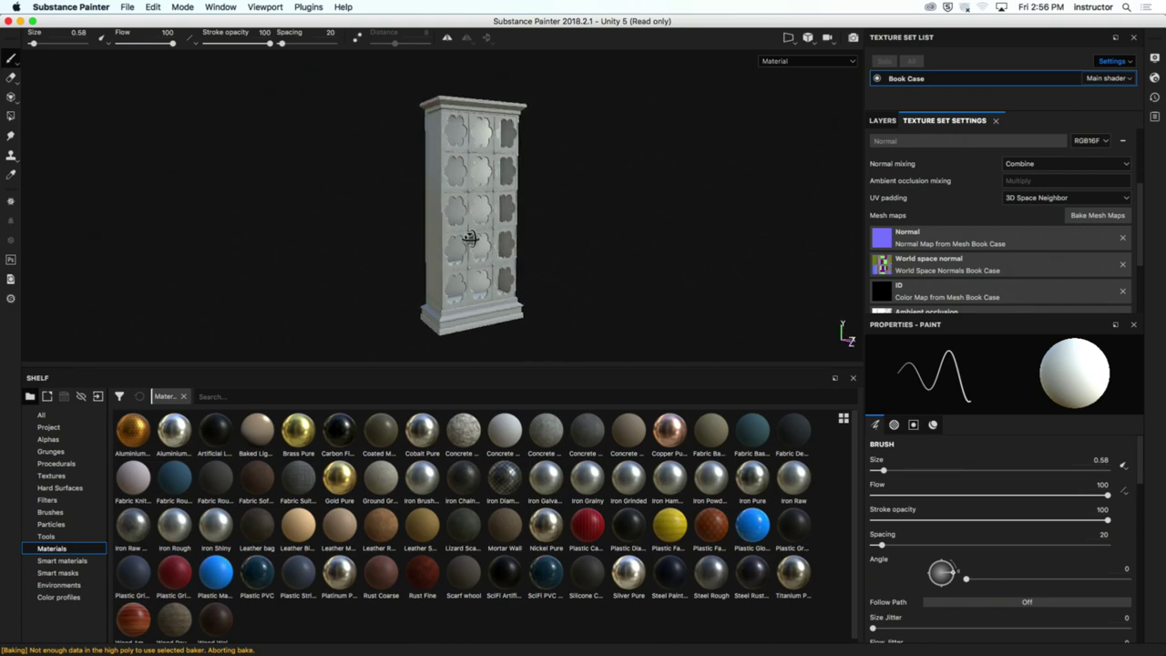
click(875, 125)
Step: Examine the bookcase's cornice, side panel and front doors in the 3D view to plan the material areas
alt+drag(601, 274, 560, 263)
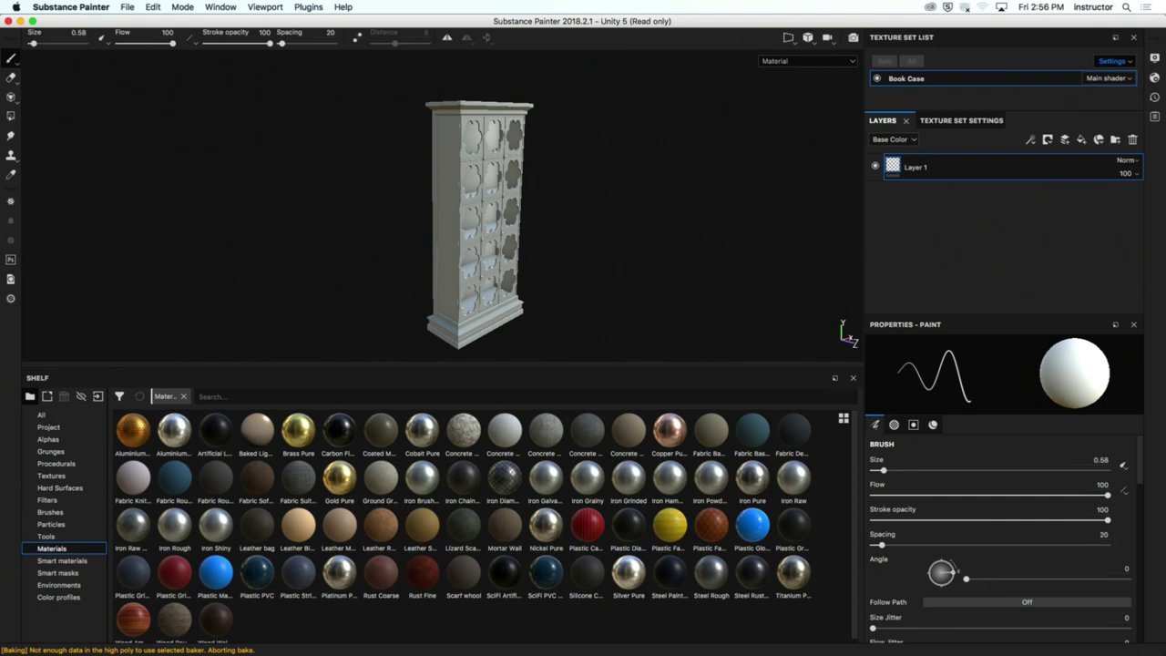
alt+drag(455, 150, 455, 193)
scroll(455, 193, up, 3)
alt+middle_drag(455, 194, 454, 272)
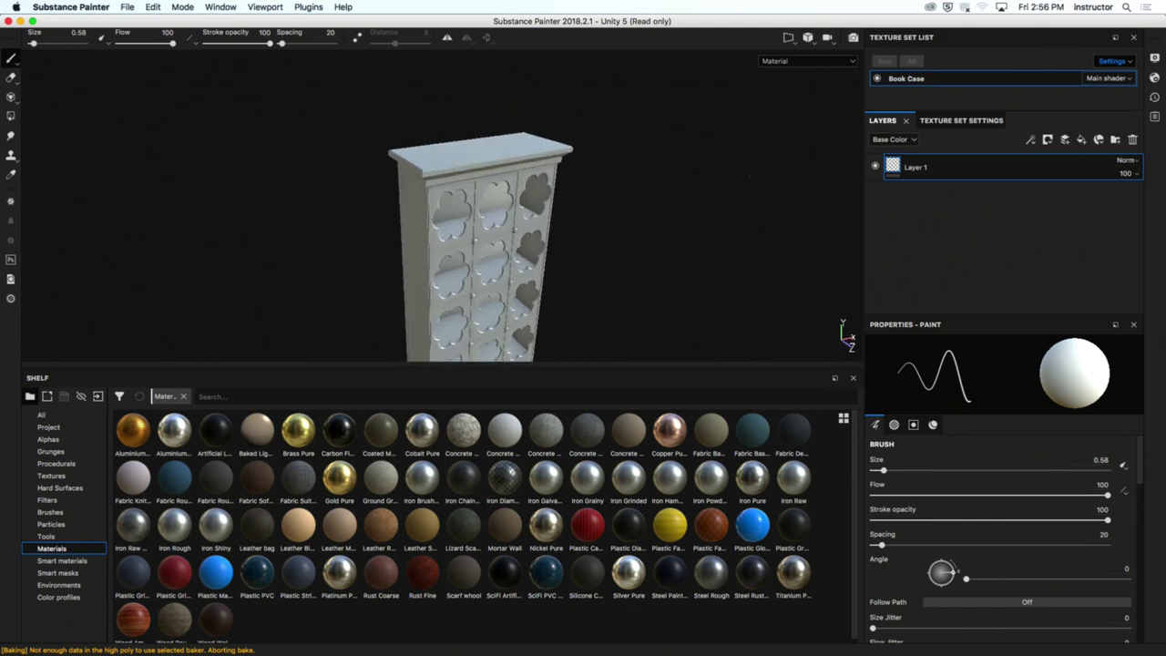
scroll(429, 195, up, 3)
alt+drag(429, 195, 494, 164)
alt+middle_drag(424, 190, 423, 169)
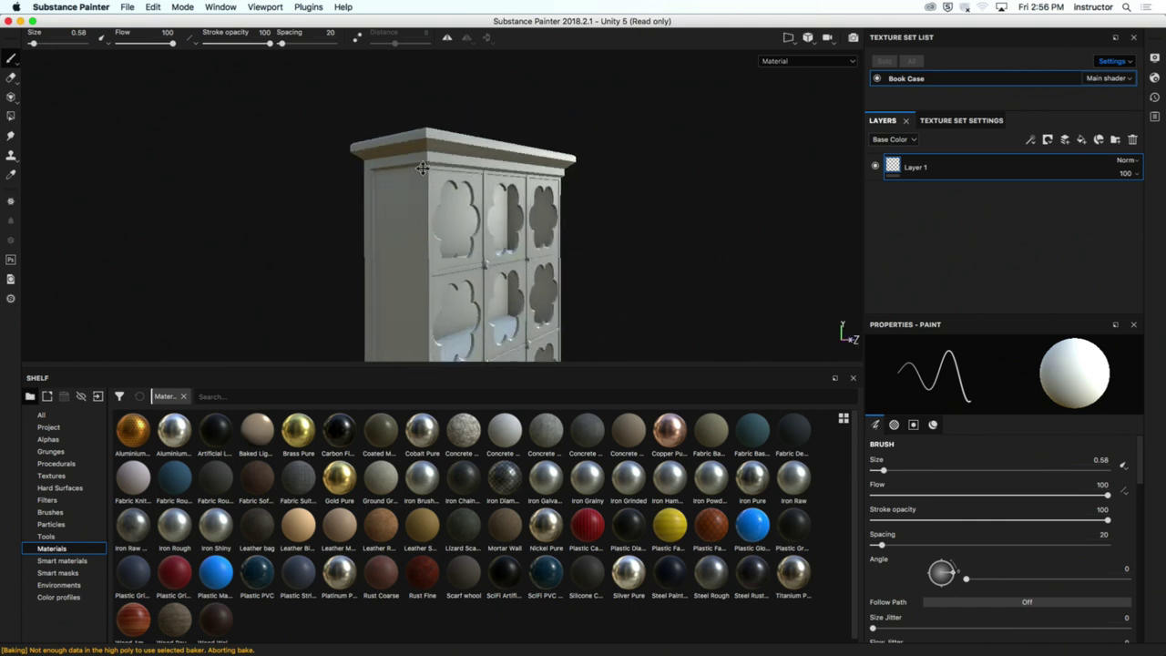
alt+drag(422, 167, 437, 182)
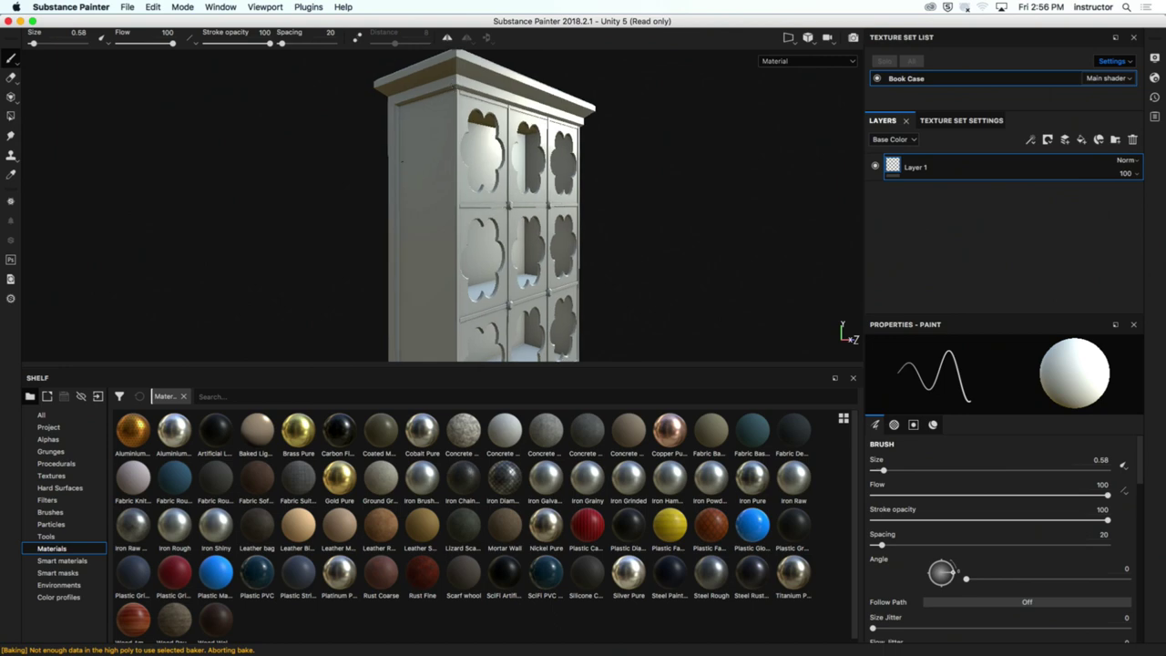
alt+middle_drag(402, 162, 396, 98)
alt+drag(510, 157, 463, 161)
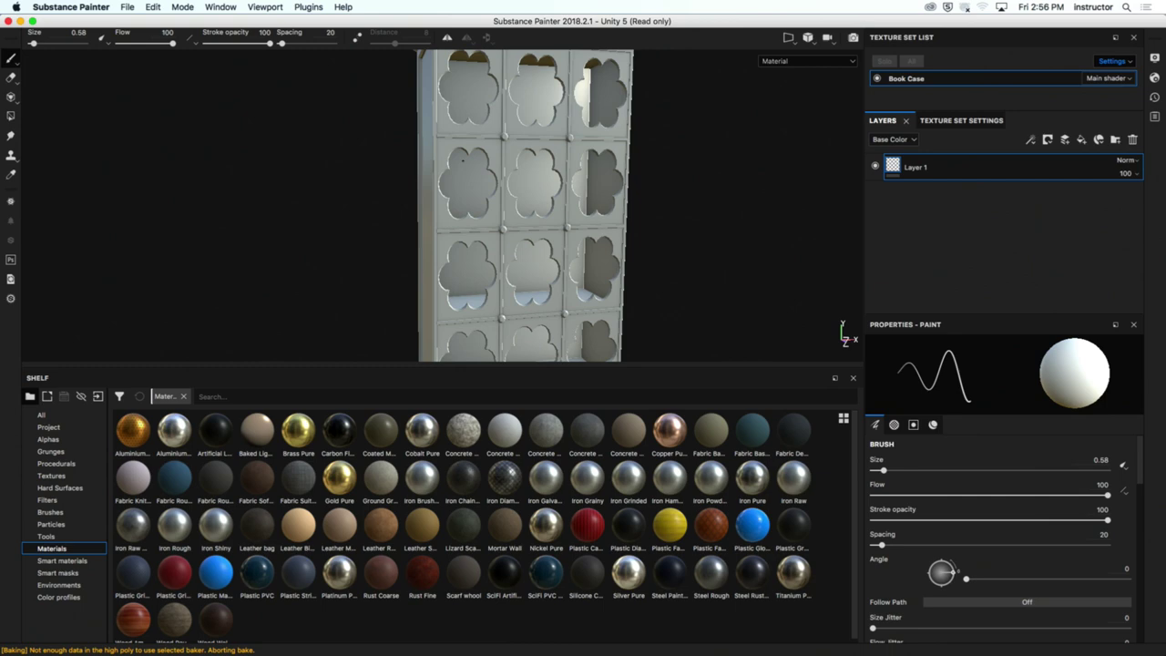
alt+drag(559, 118, 594, 157)
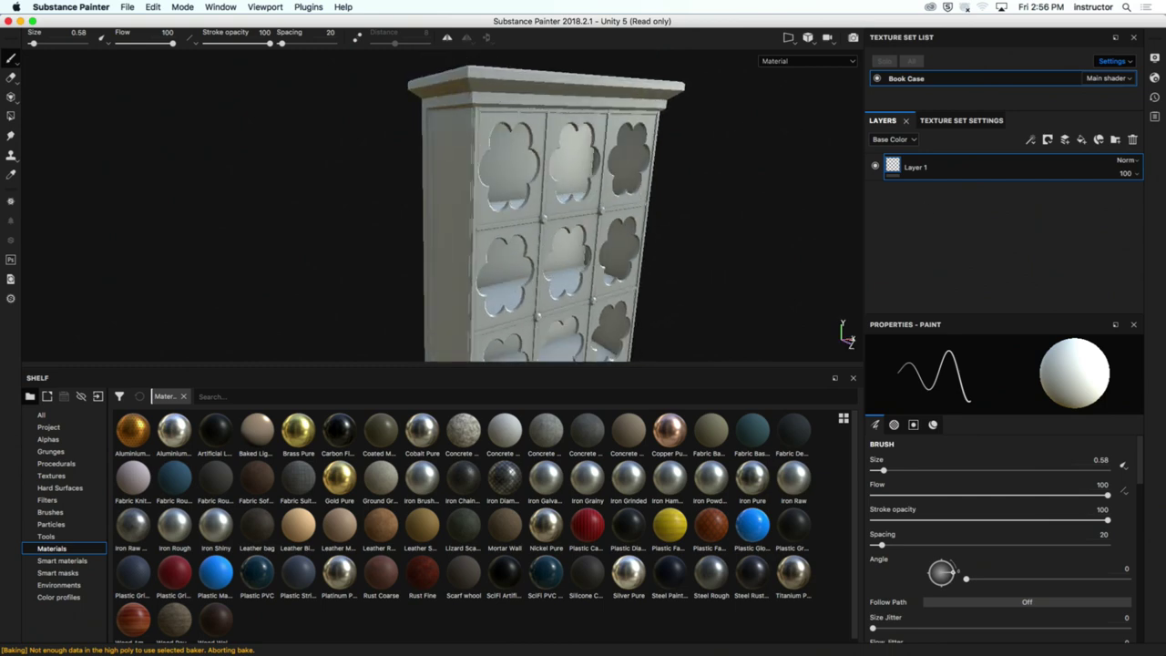
Step: Add a new folder above Layer 1 and give it a black mask
click(1115, 140)
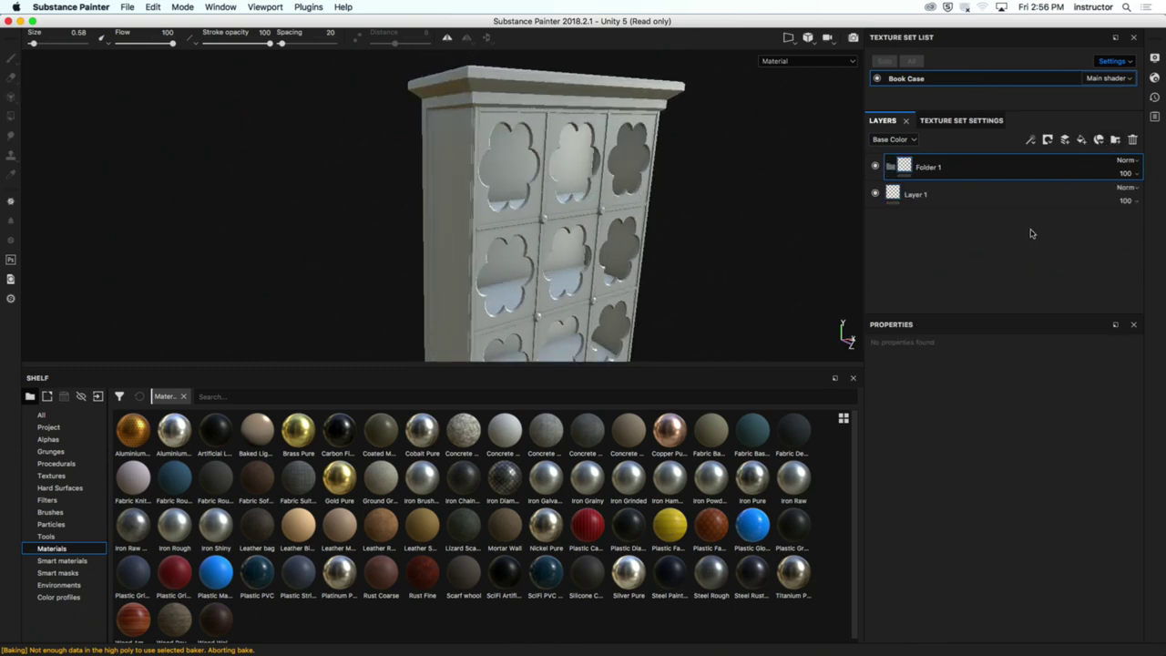
right_click(946, 168)
click(975, 191)
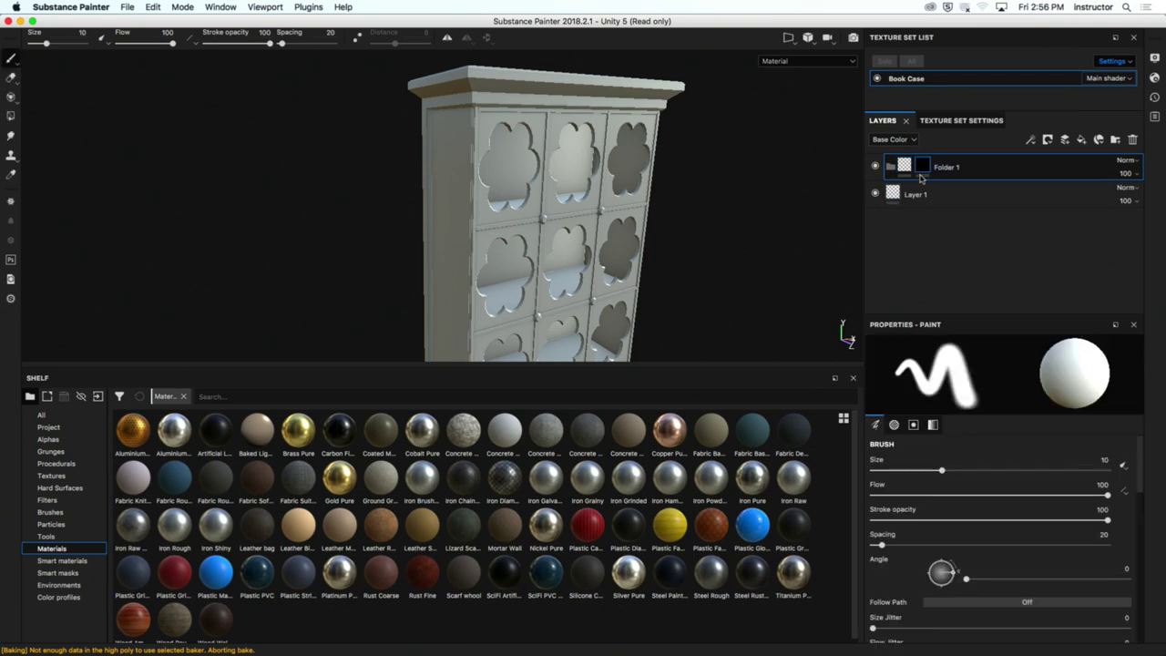
right_click(923, 173)
click(737, 180)
alt+drag(737, 179, 656, 177)
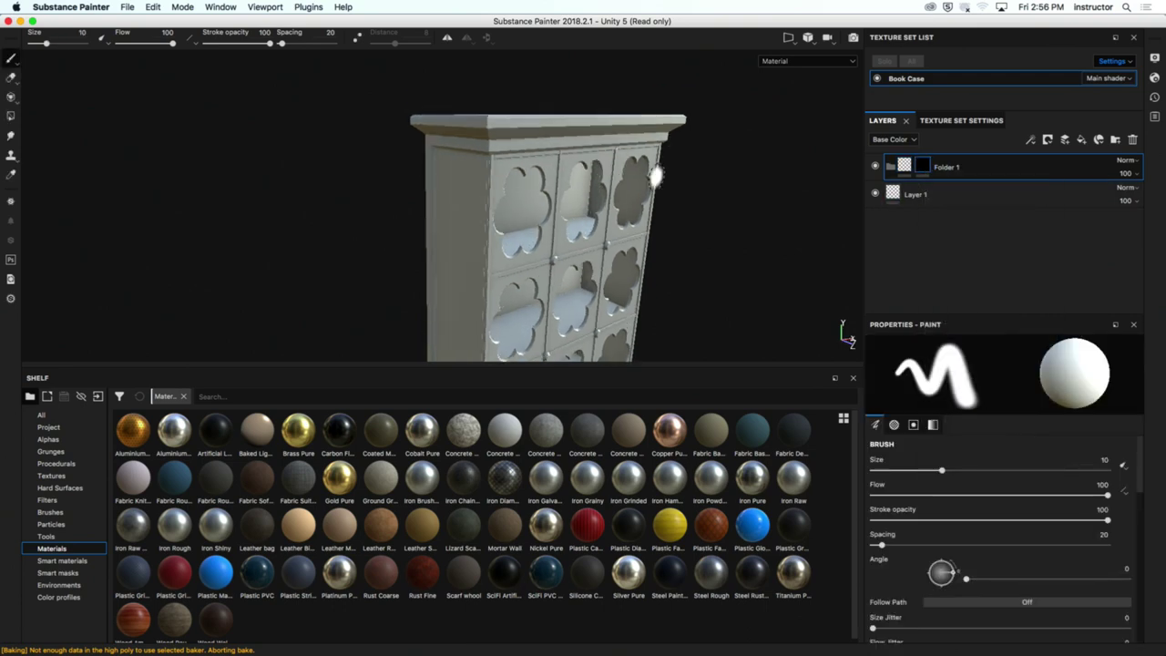
Step: Activate Polygon Fill for the folder's mask, try the triangle, polygon and mesh fill modes, and settle on UV chunk fill
click(11, 116)
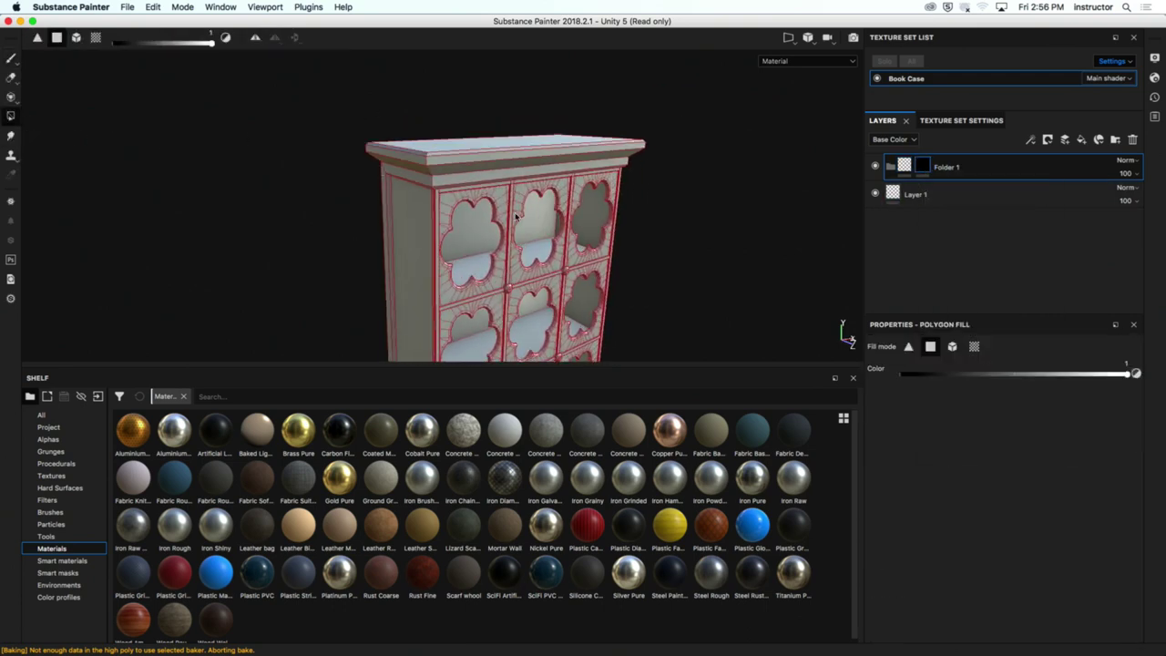
click(974, 347)
alt+drag(724, 263, 690, 241)
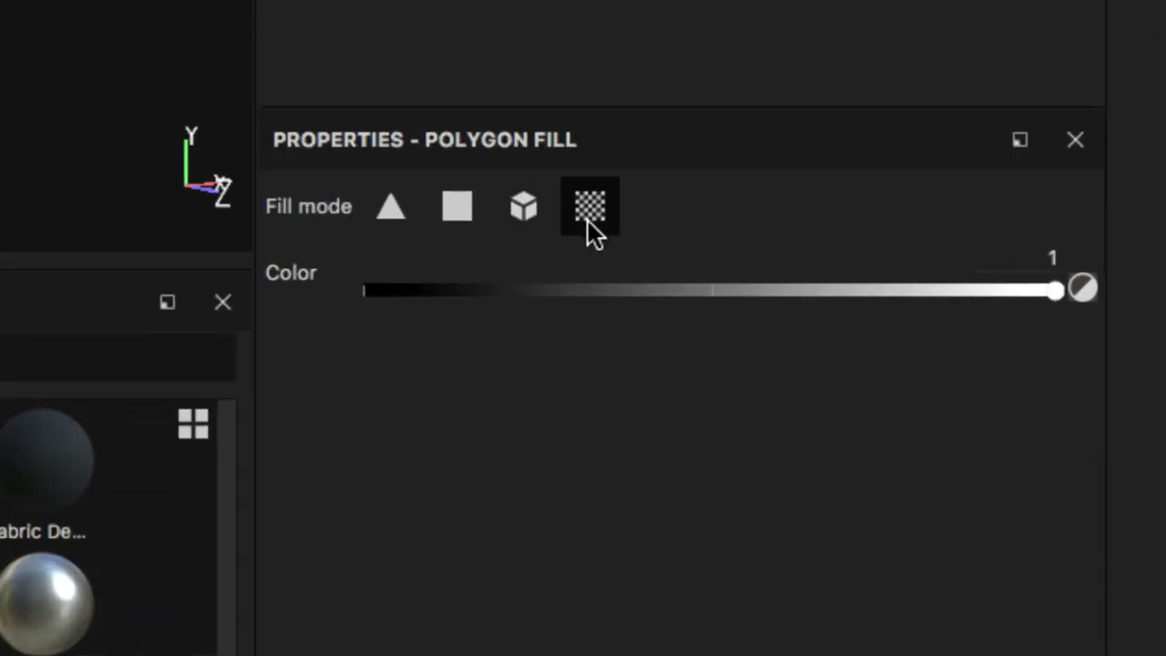
click(393, 213)
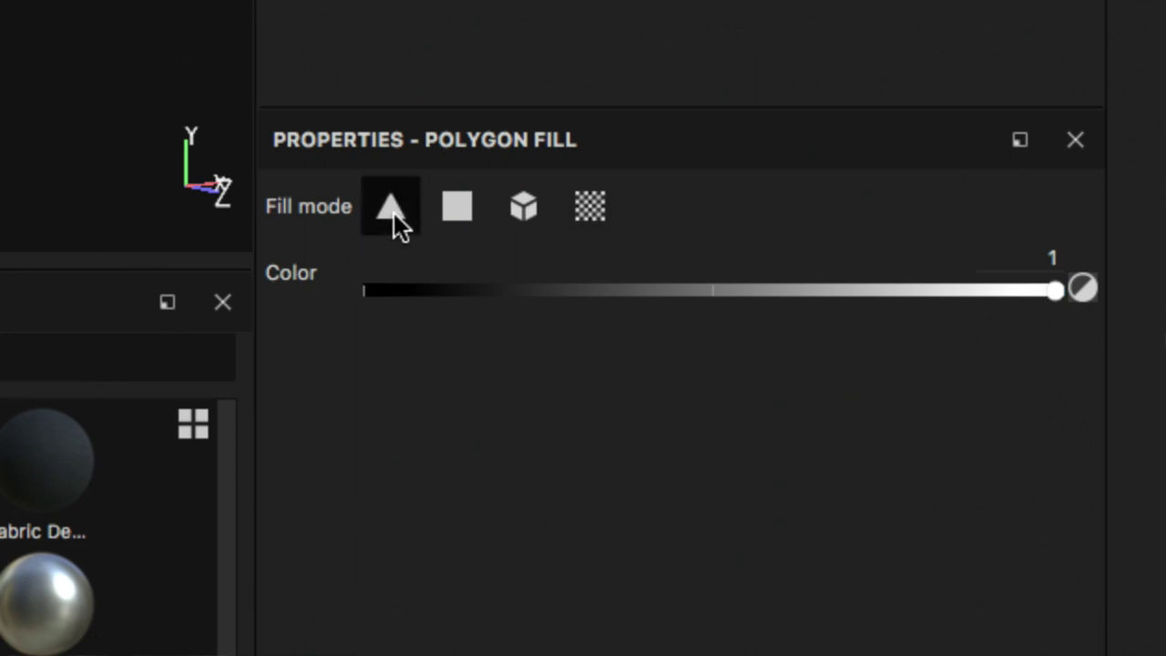
click(461, 215)
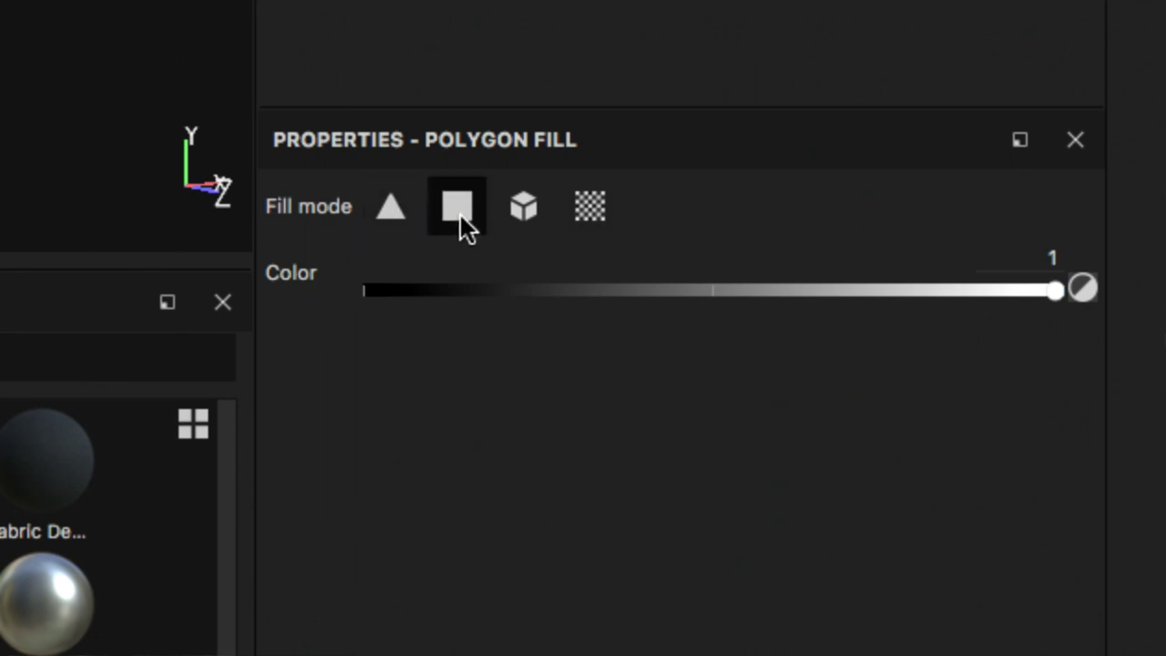
click(526, 215)
click(604, 218)
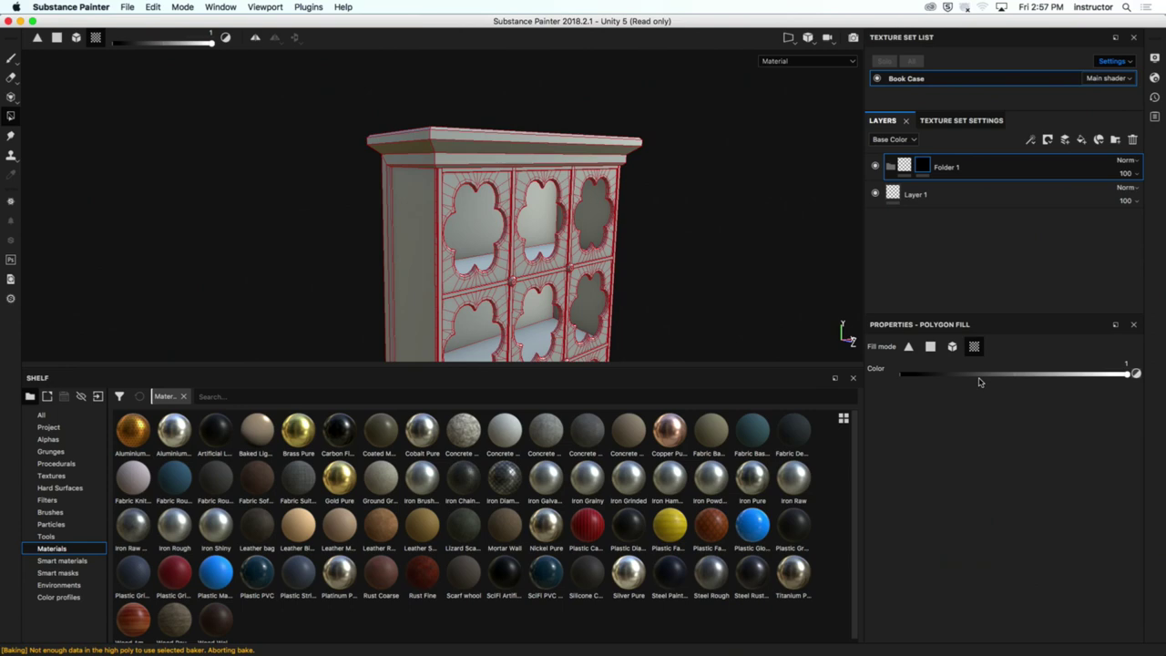
alt+drag(796, 177, 790, 151)
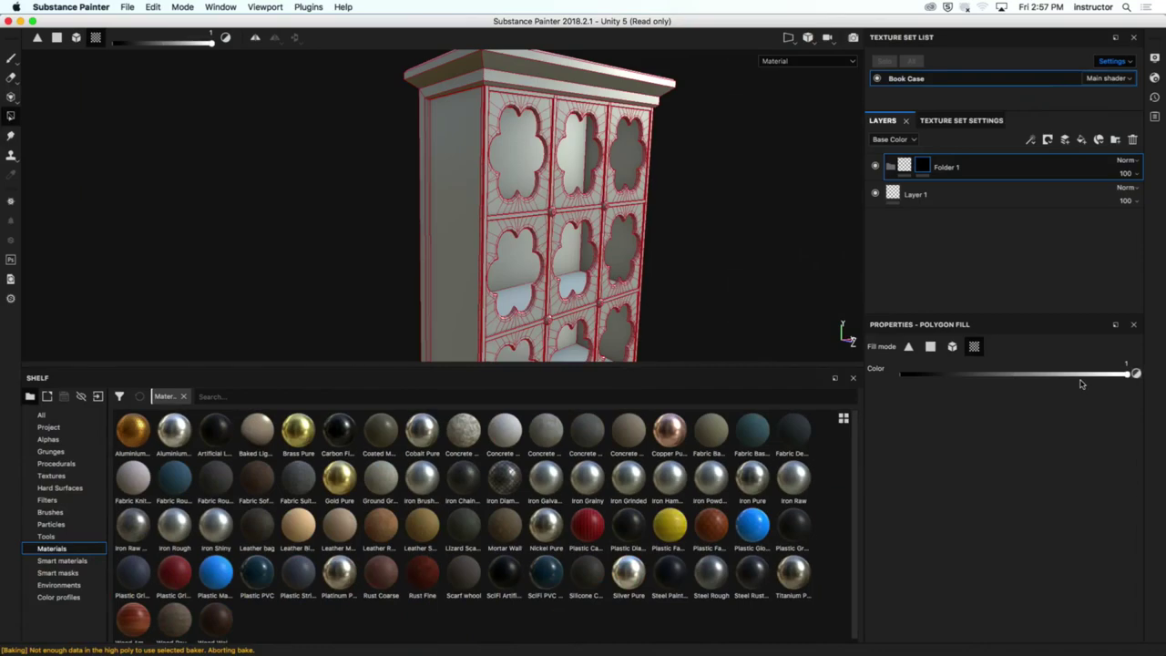
Step: Rename the masked folder as Dark Brown Wood
double_click(953, 170)
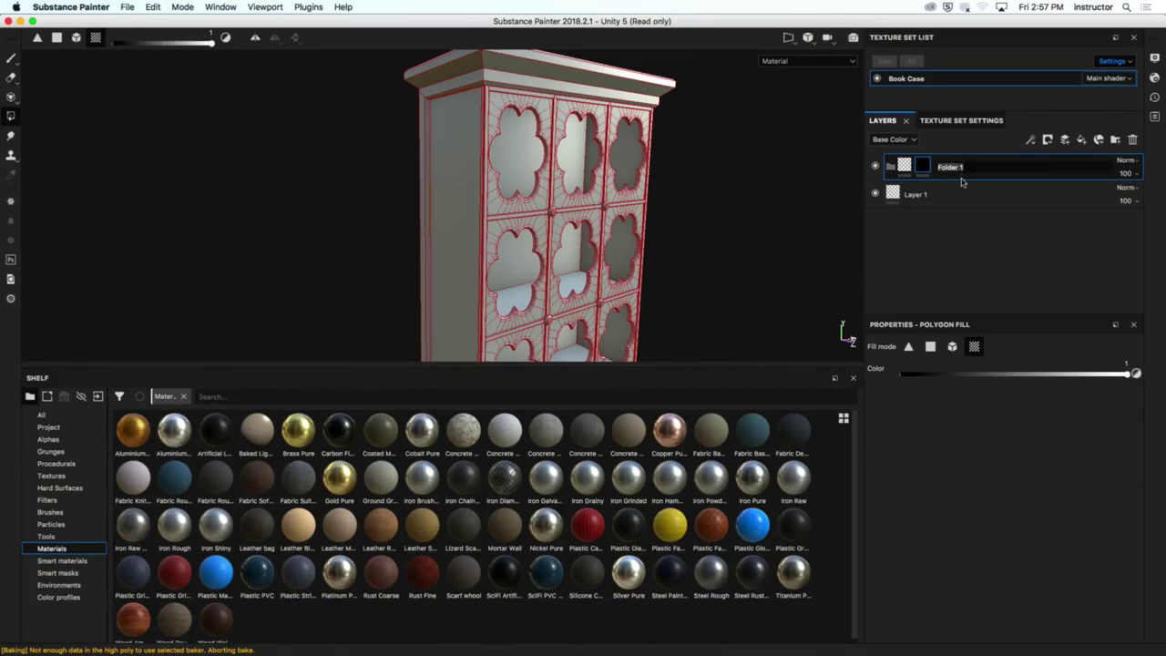
text(Dra)
key(Return)
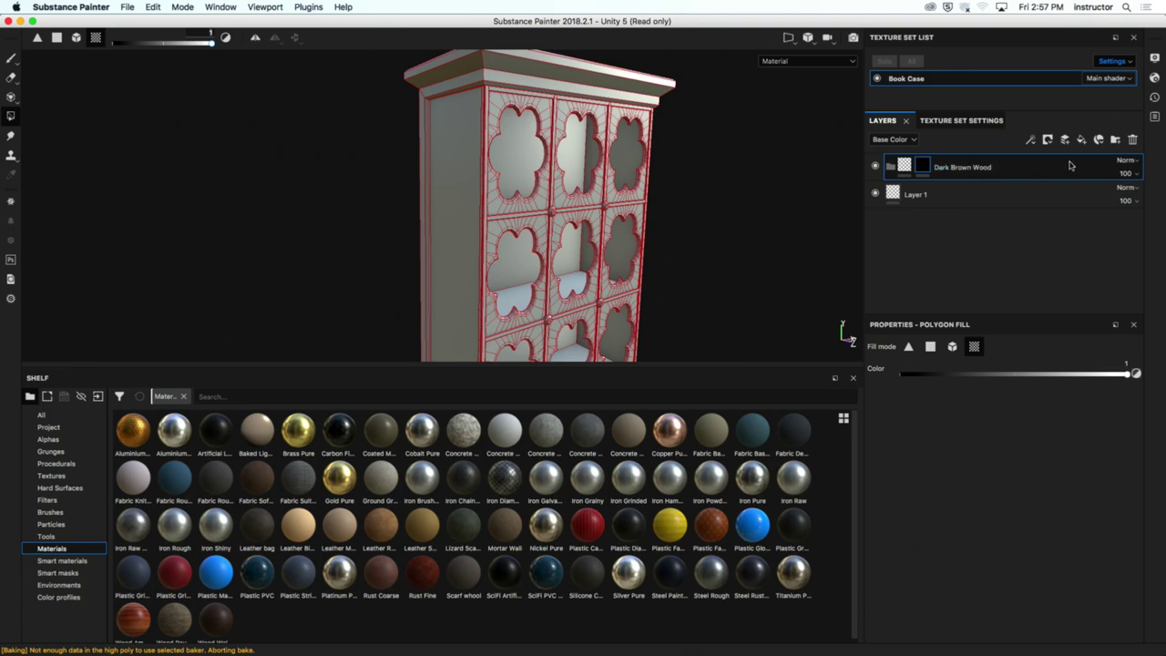
Step: Add a fill layer and place it inside the Dark Brown Wood folder
alt+middle_drag(658, 139, 659, 180)
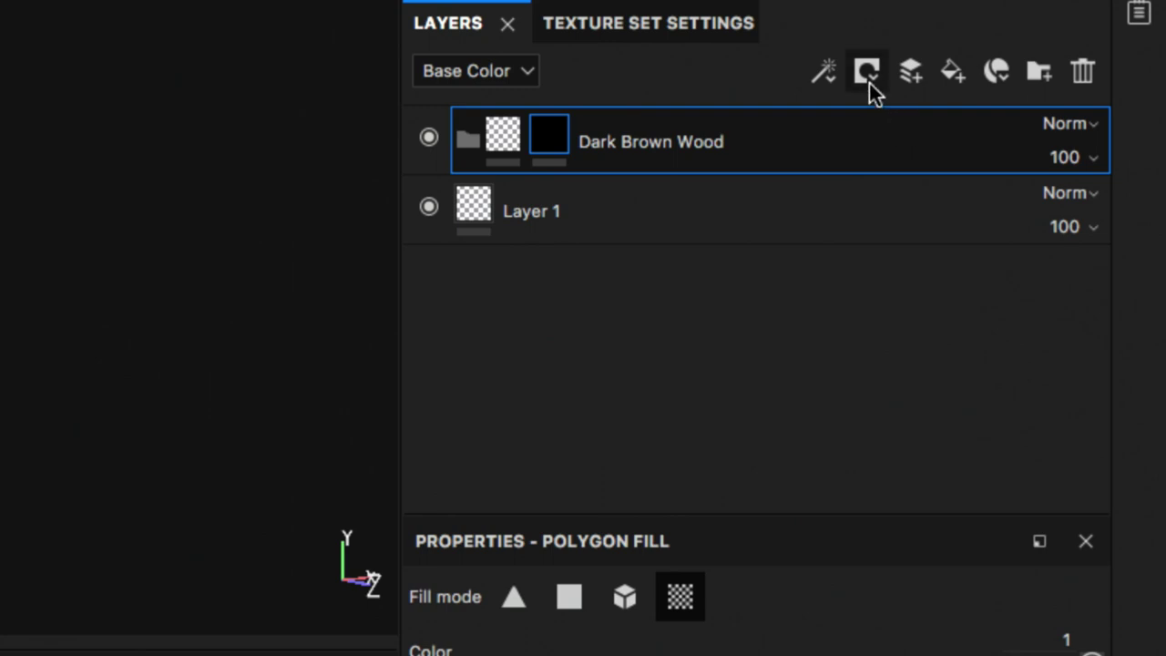
click(954, 80)
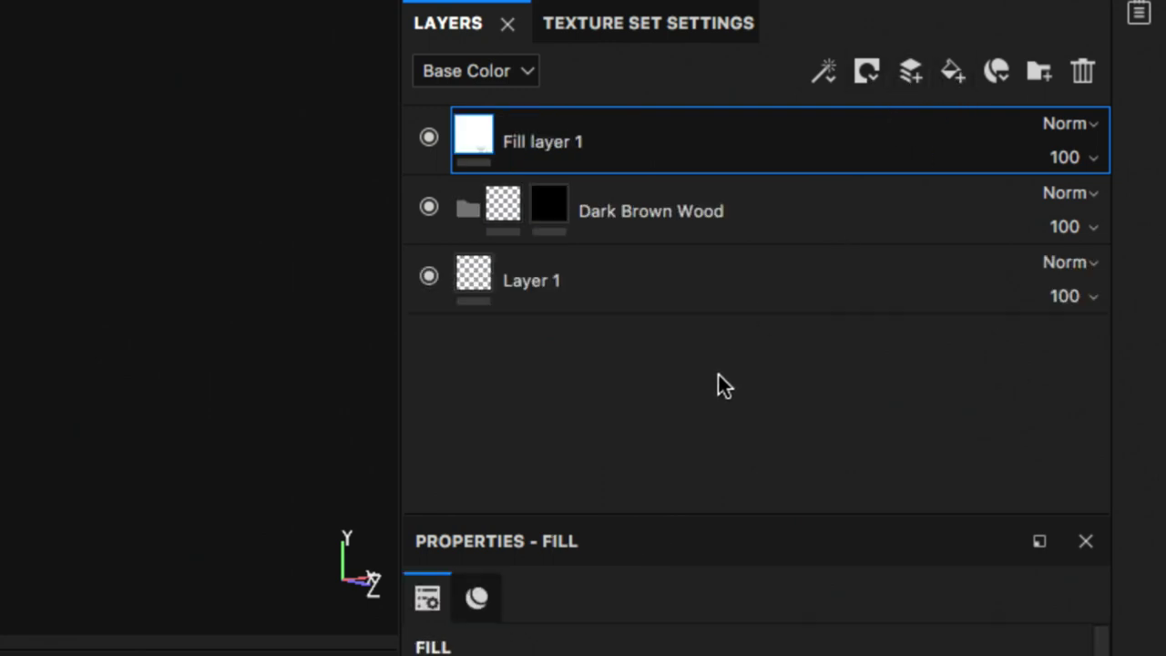
drag(565, 156, 694, 213)
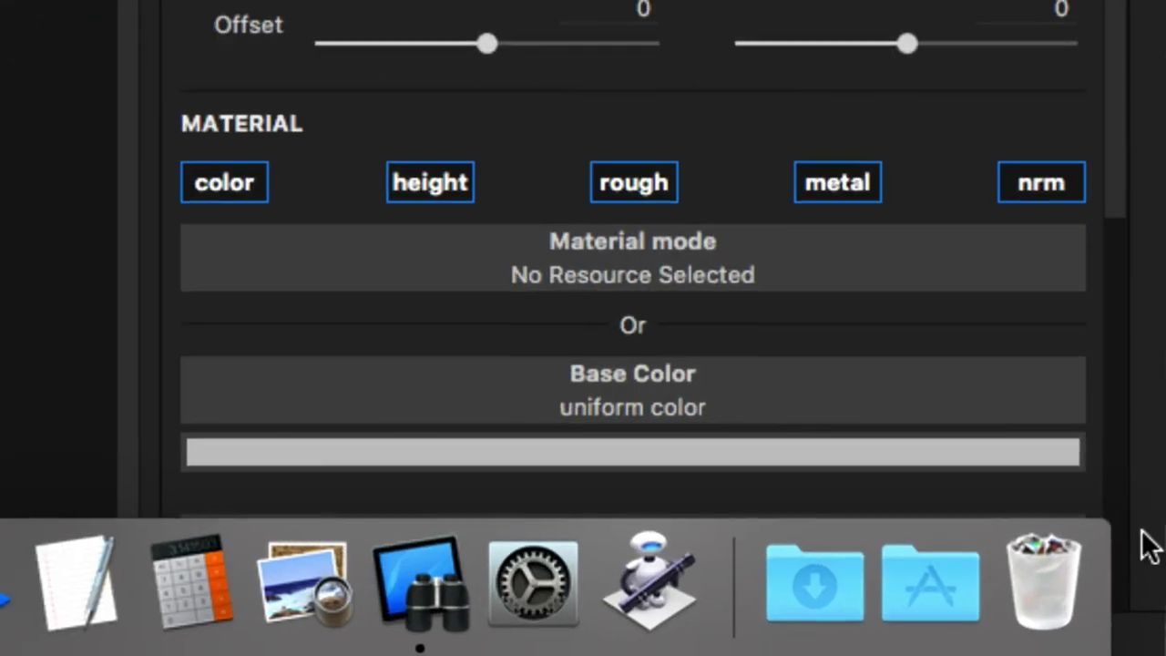
Step: Set the base color of the Dark Brown Wood folder's fill layer to pure red and collapse the folder
click(955, 458)
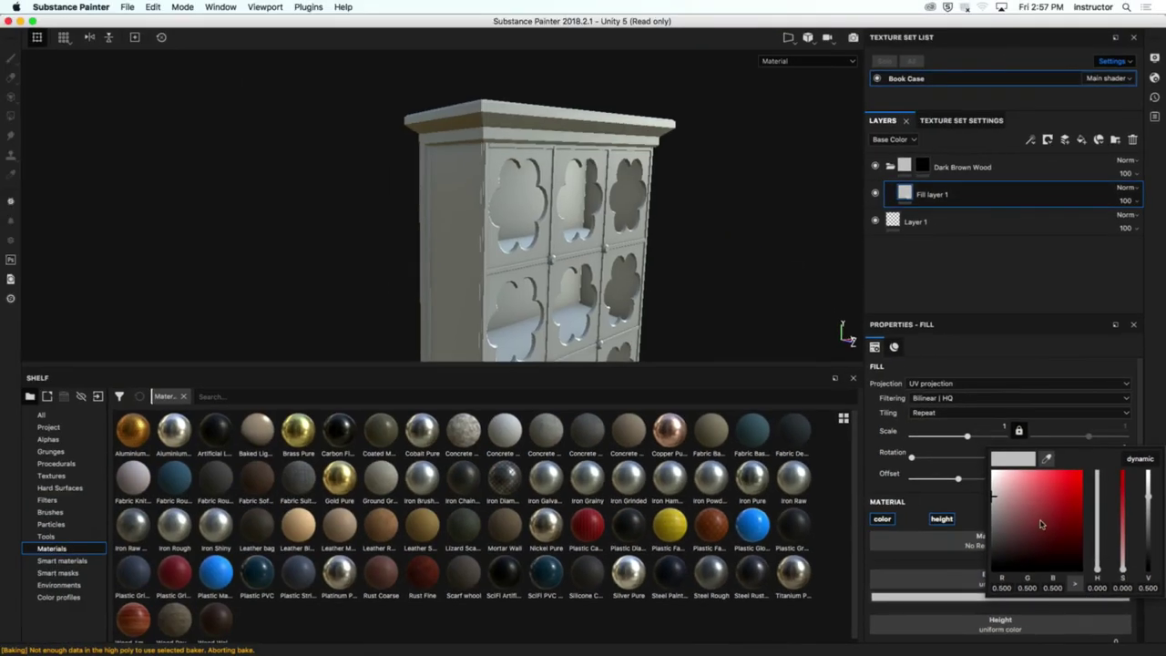
drag(1042, 525, 1120, 450)
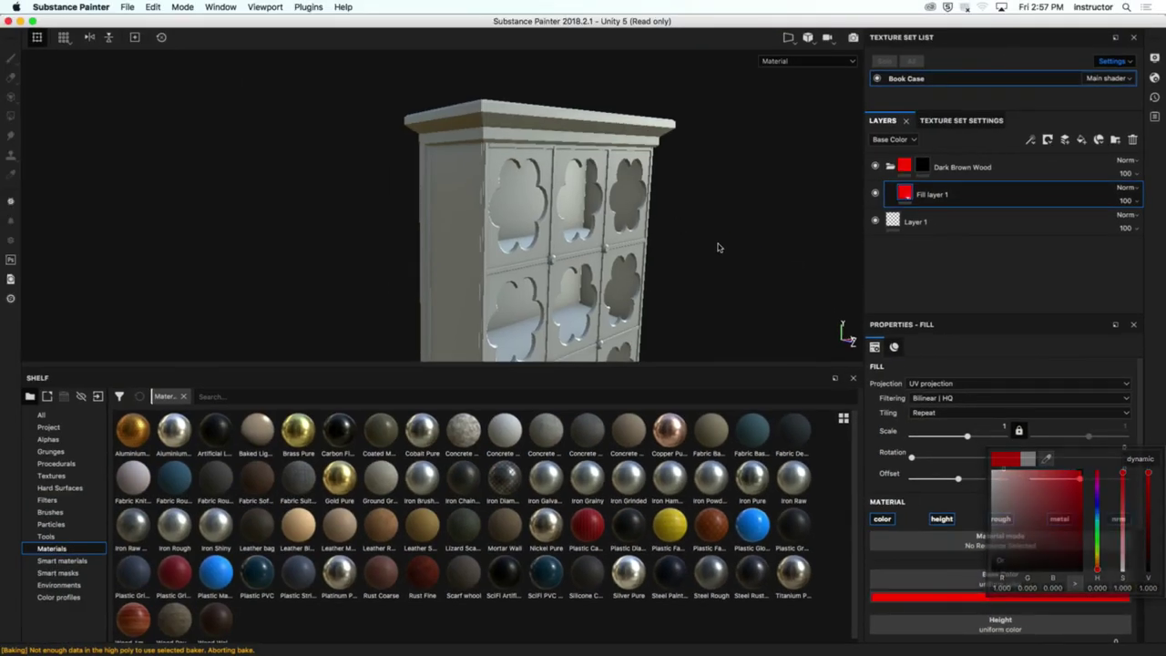
alt+drag(721, 246, 801, 251)
drag(898, 193, 891, 167)
mouse_move(674, 263)
alt+mouse_down()
mouse_move(689, 195)
mouse_move(666, 242)
mouse_move(549, 157)
mouse_move(734, 221)
mouse_move(627, 221)
mouse_move(633, 229)
mouse_move(726, 240)
alt+mouse_up()
Step: Reveal the red fill on the bookcase's crown moulding and base by polygon-filling their UV chunks in the Dark Brown Wood mask
click(922, 166)
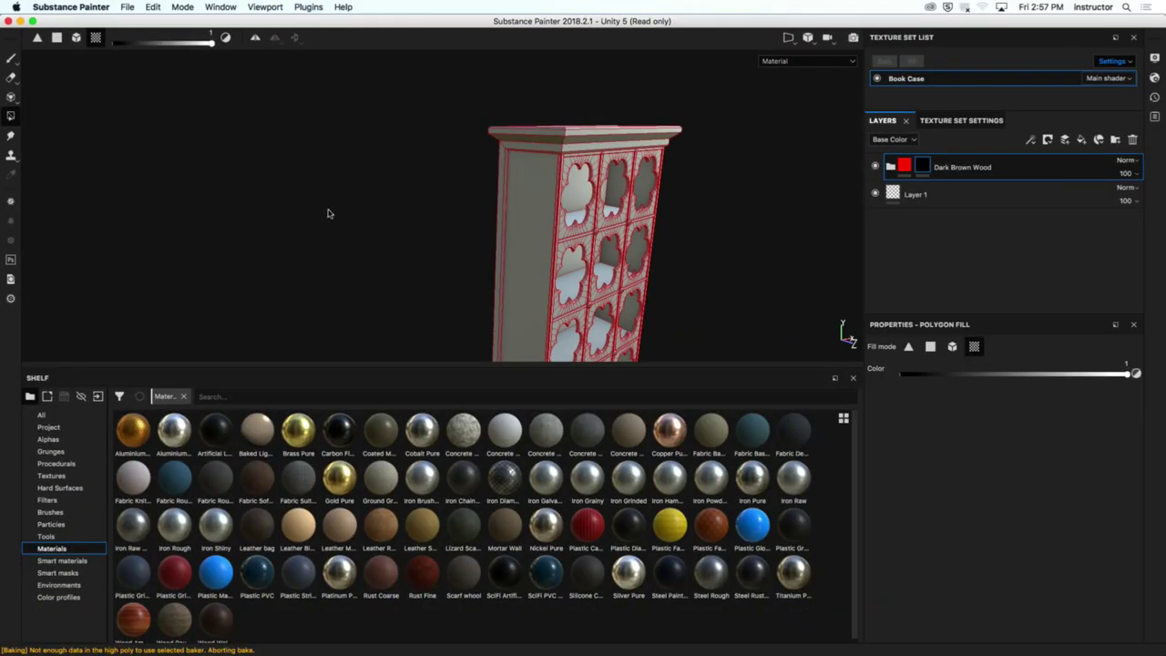
alt+drag(416, 193, 533, 151)
click(430, 224)
click(483, 111)
click(476, 241)
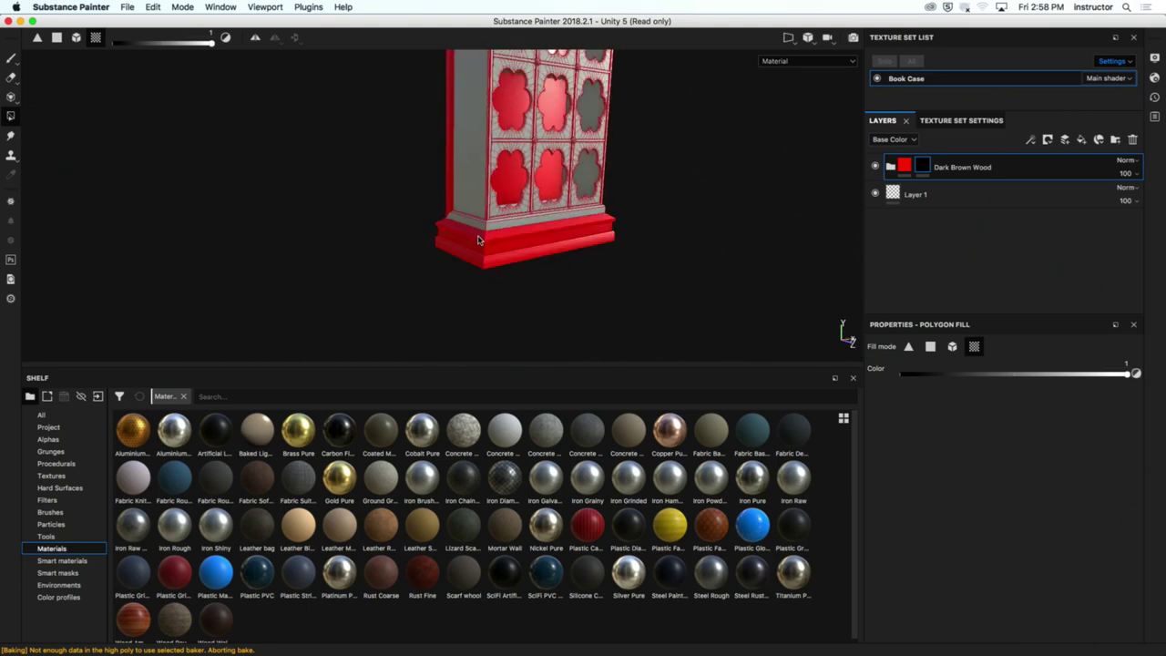
alt+drag(476, 242, 453, 207)
alt+middle_drag(547, 193, 540, 261)
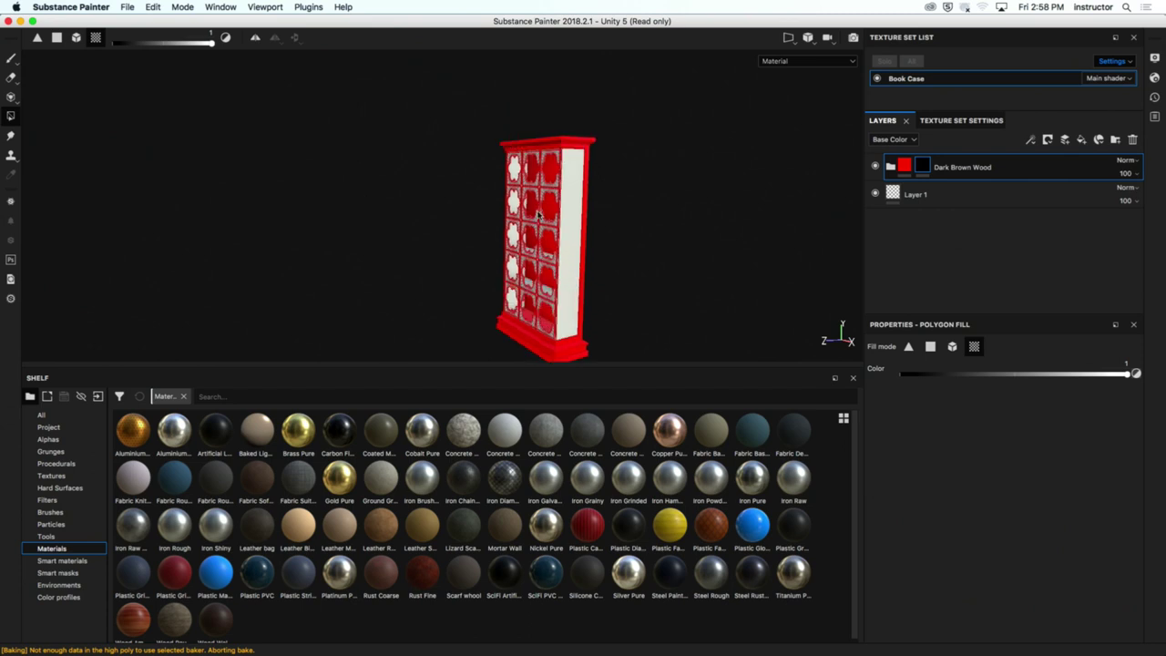
Step: Examine the bookcase's back, sides and front for parts not covered by the Dark Brown Wood mask
alt+drag(537, 246, 162, 195)
alt+middle_drag(455, 186, 373, 191)
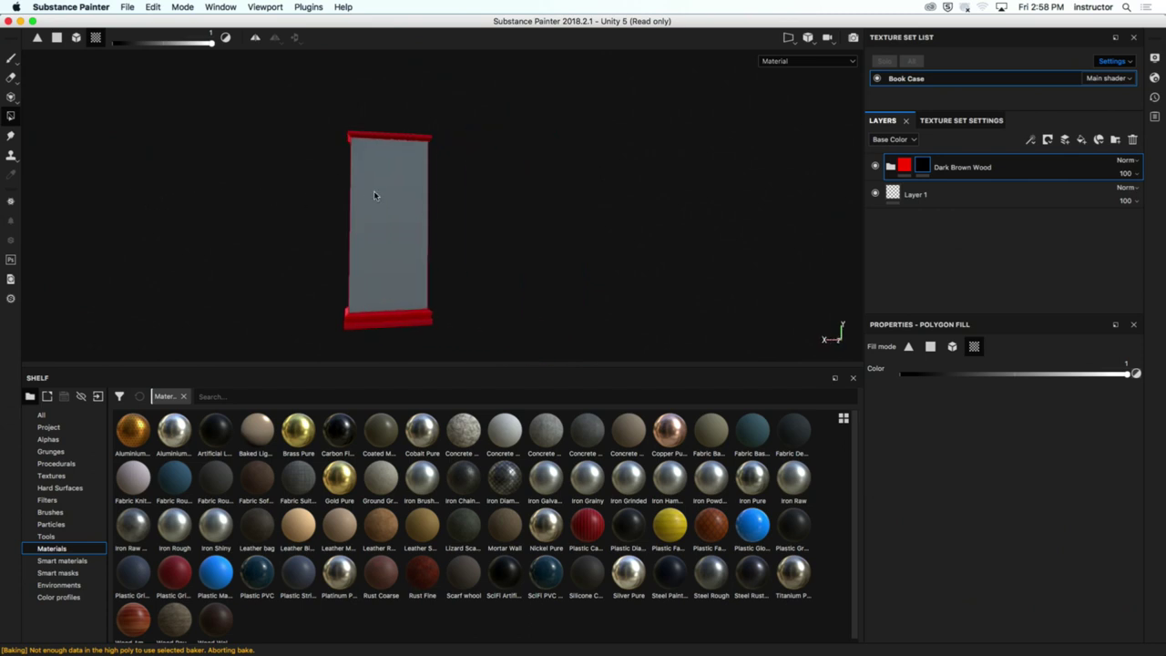
alt+drag(373, 190, 492, 223)
alt+right_drag(368, 177, 657, 196)
alt+drag(657, 195, 723, 246)
alt+drag(634, 238, 647, 209)
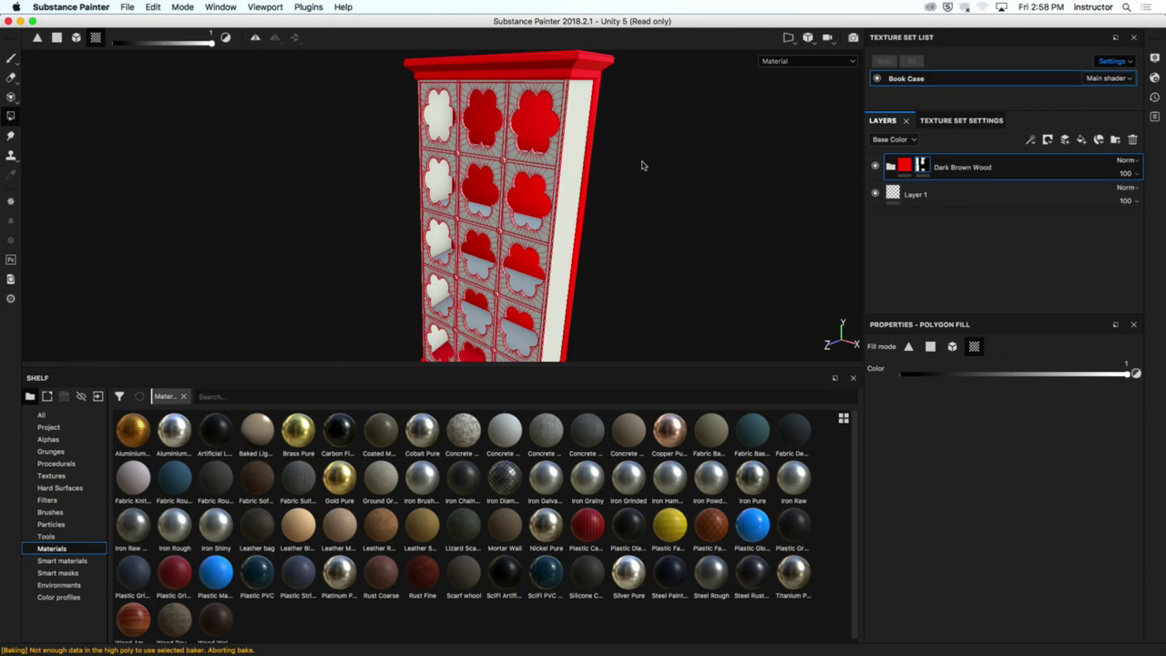
alt+drag(578, 121, 856, 219)
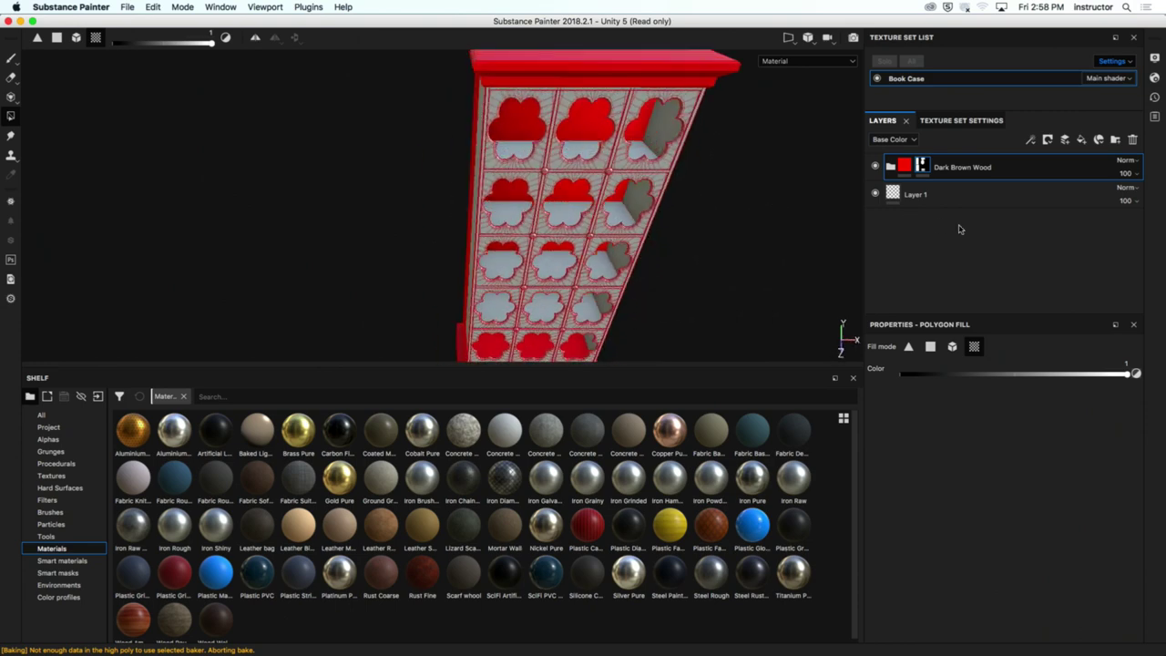
Step: Add a new folder above Dark Brown Wood, name it Light Wood and give it a black mask
click(1115, 139)
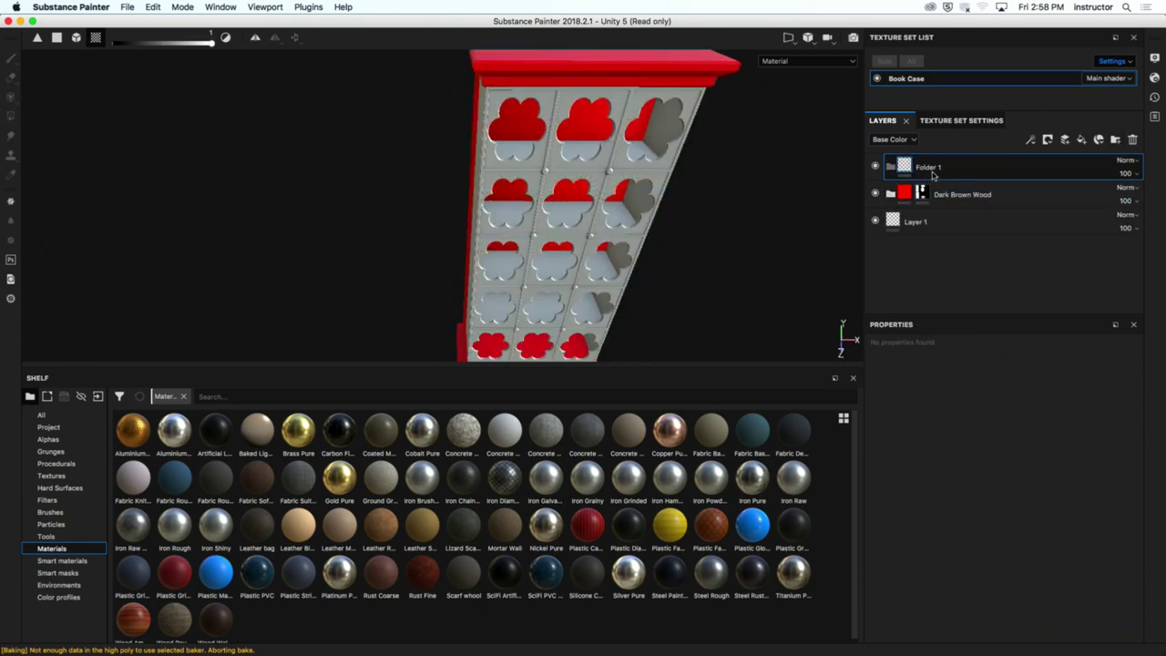
double_click(930, 169)
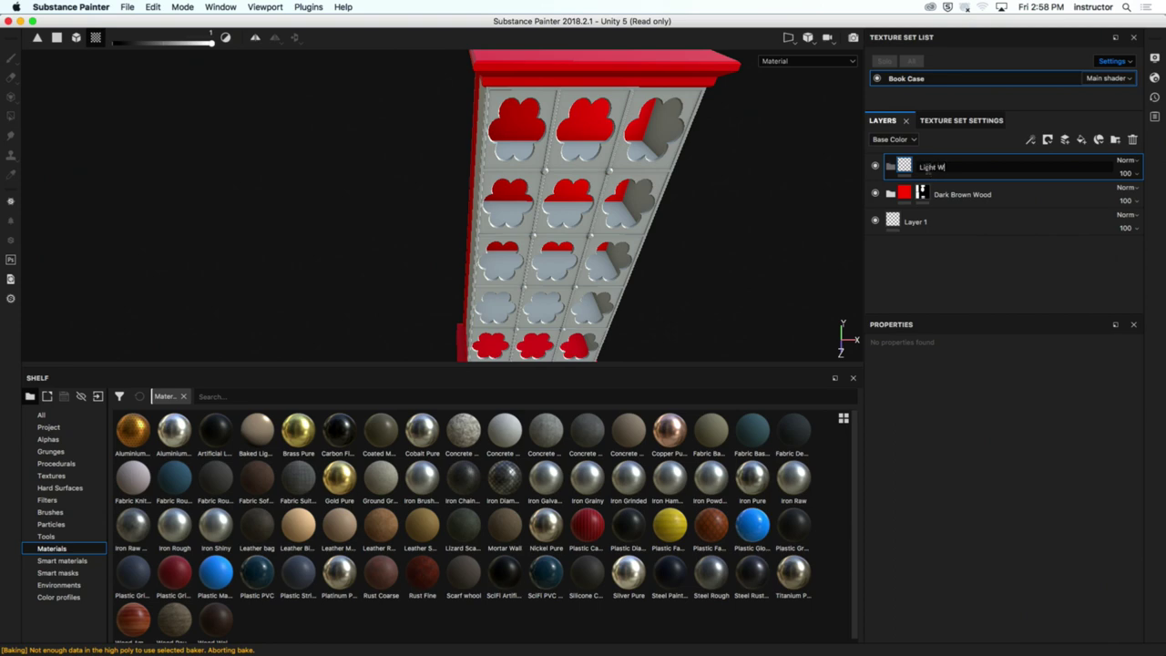
key(Return)
right_click(930, 169)
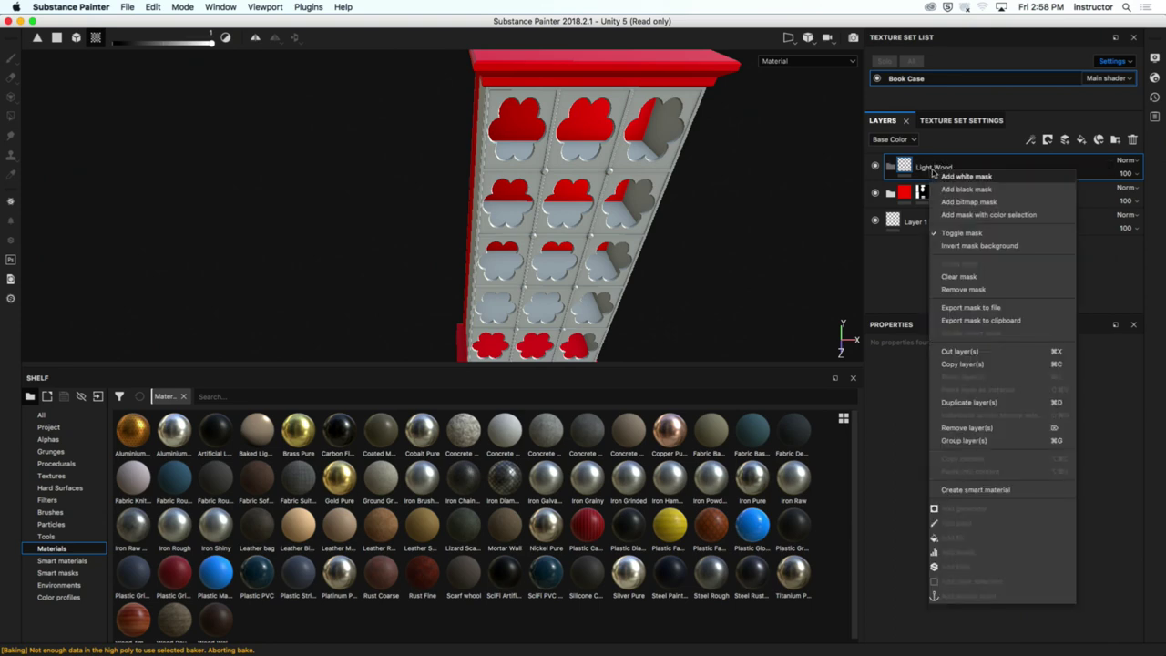
click(948, 189)
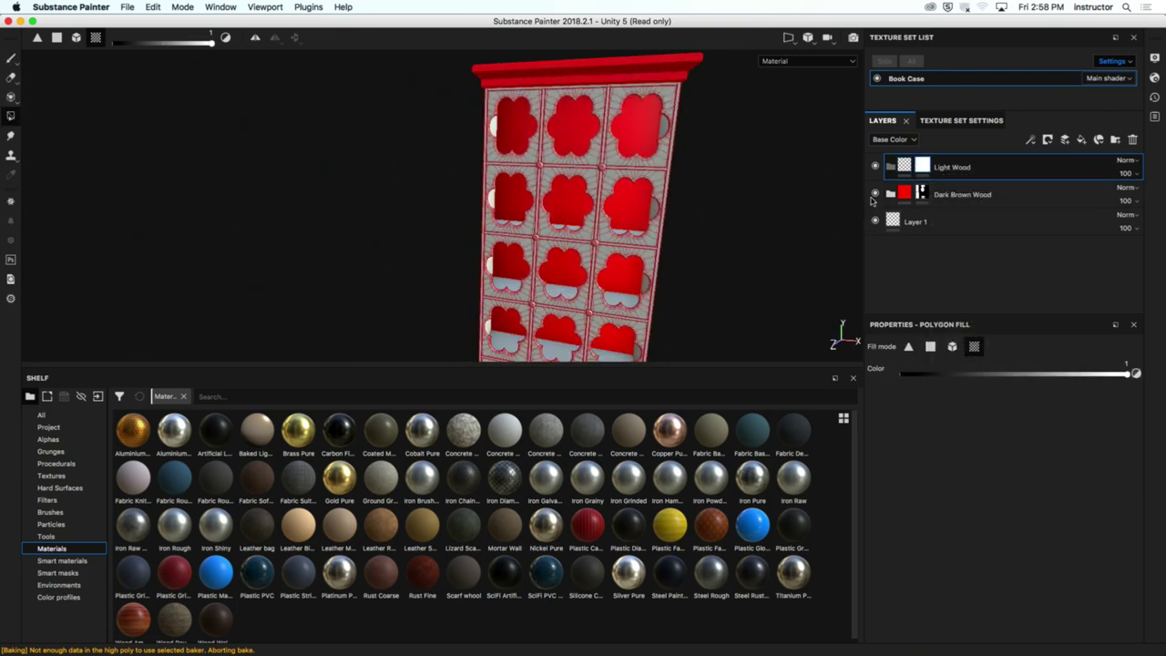
Step: Hide and show the Dark Brown Wood folder to examine which bookcase parts it covers
click(873, 194)
alt+drag(755, 234, 812, 215)
click(877, 194)
alt+middle_drag(738, 176, 725, 212)
alt+drag(725, 211, 628, 190)
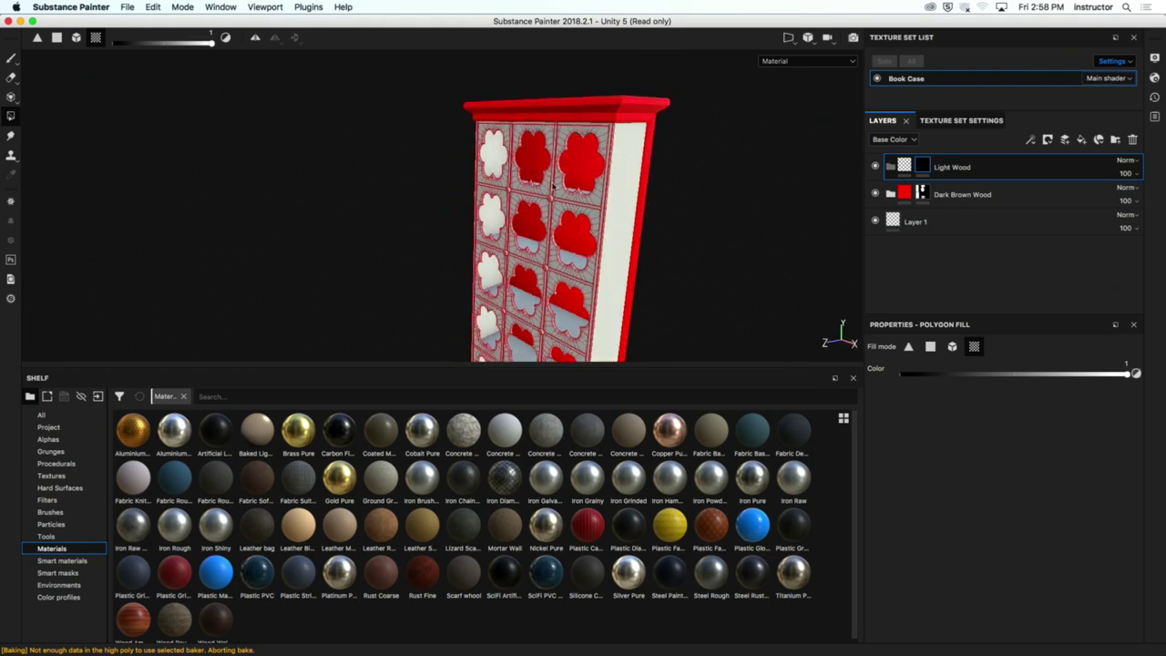
alt+right_drag(638, 190, 866, 204)
alt+drag(774, 198, 736, 196)
alt+middle_drag(736, 196, 716, 236)
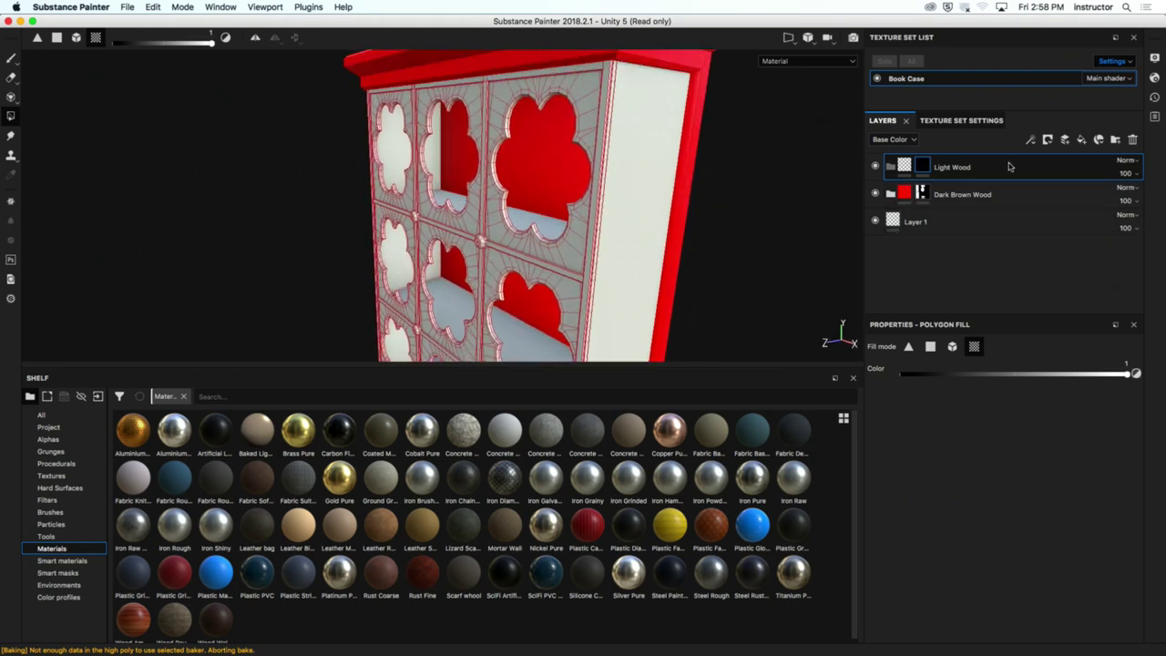
Step: Add a fill layer with a cyan base color (RGB 0, 1, 0.946) and move it into the Light Wood folder
click(1082, 141)
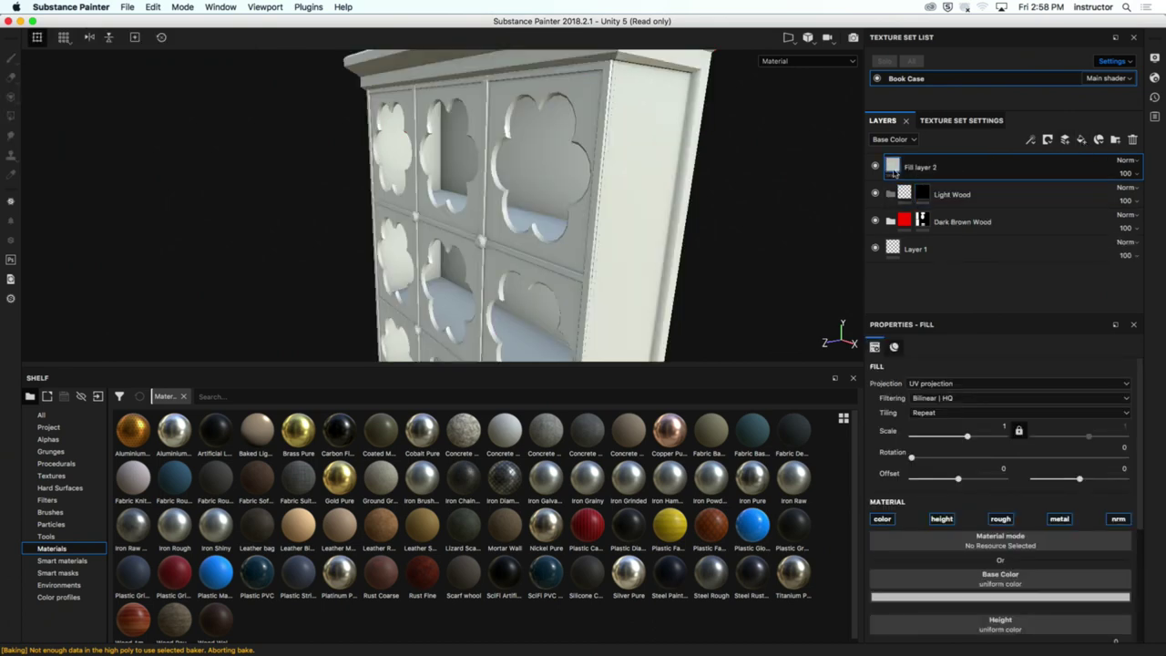
click(953, 600)
click(1029, 537)
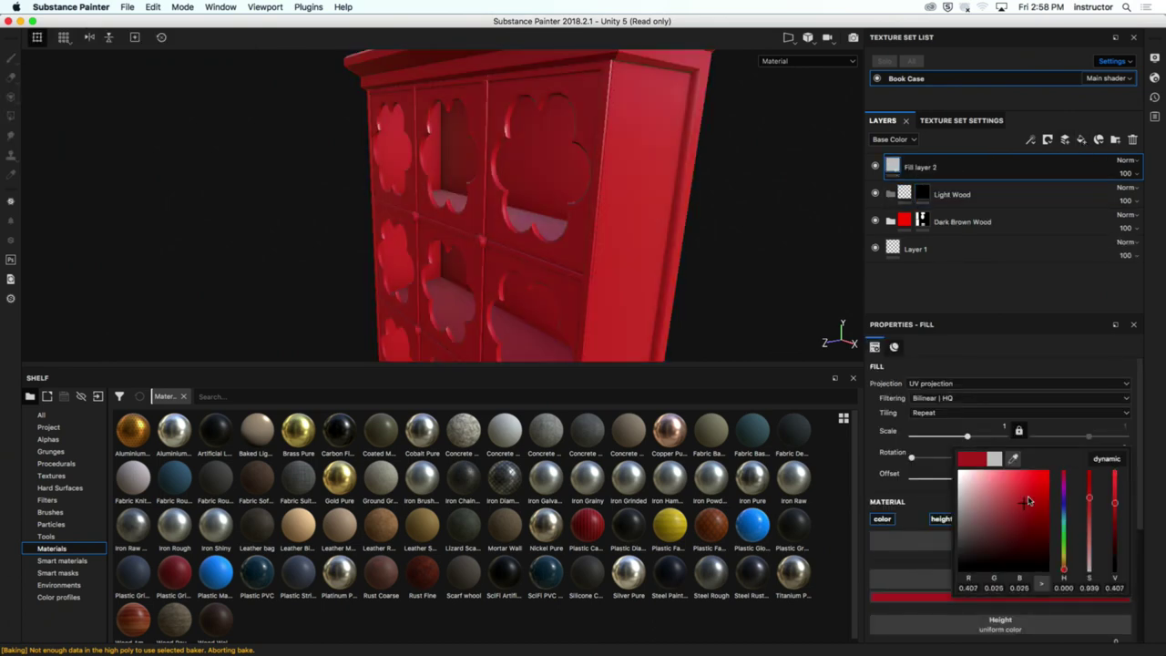
click(1065, 510)
click(1068, 526)
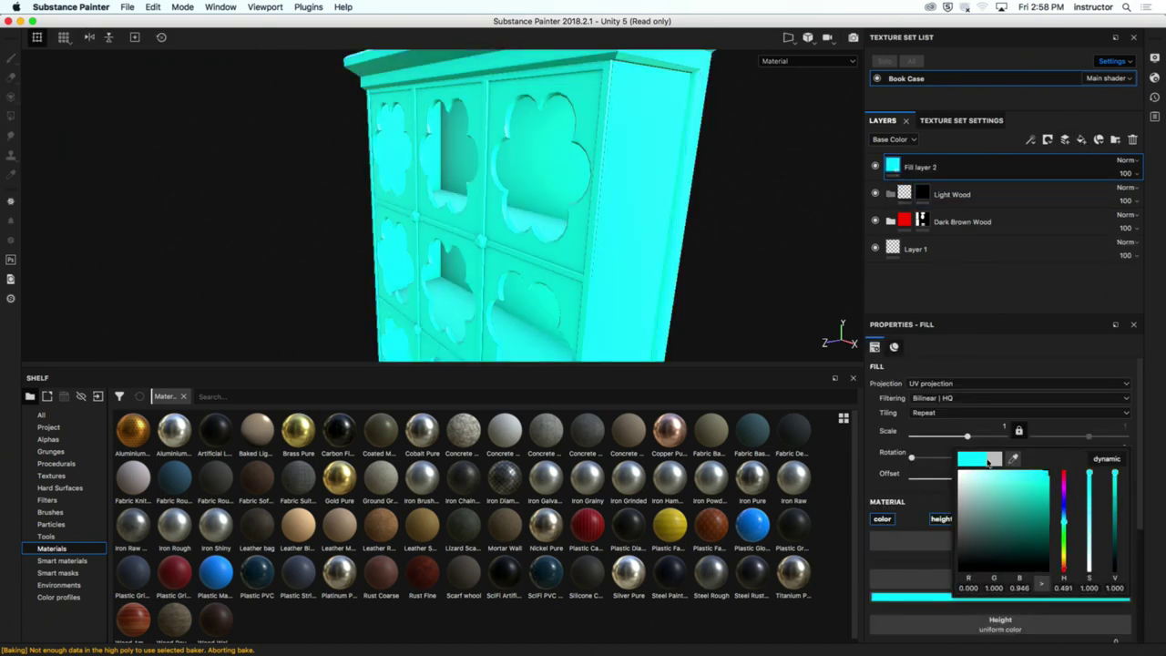
drag(911, 167, 893, 211)
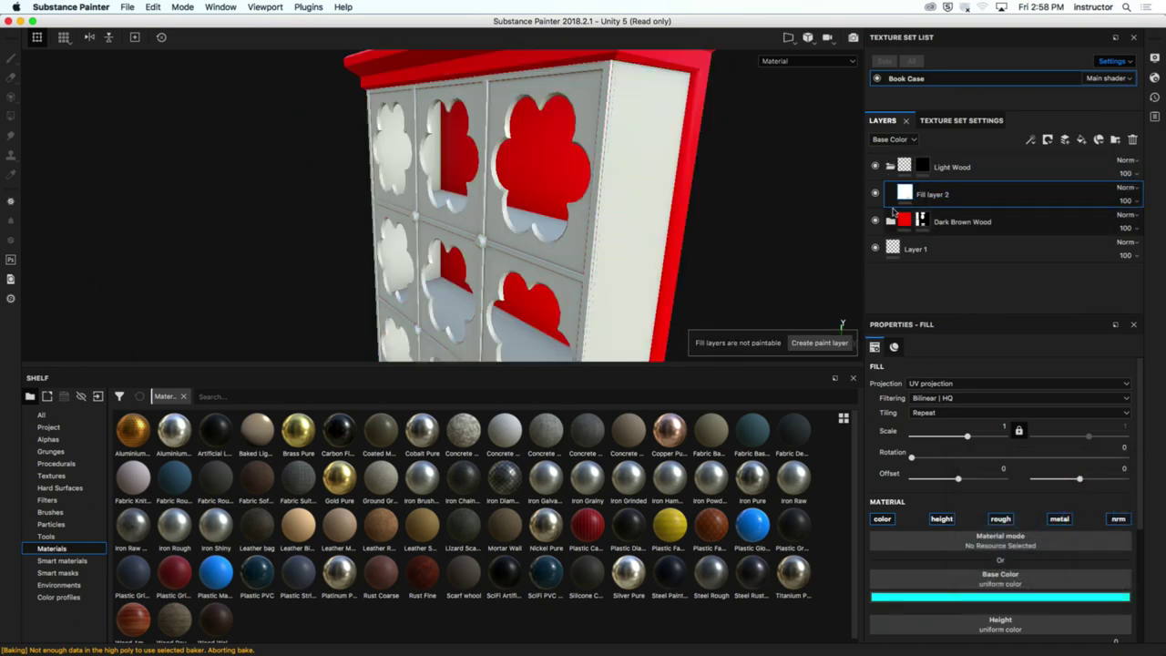
alt+drag(723, 259, 874, 210)
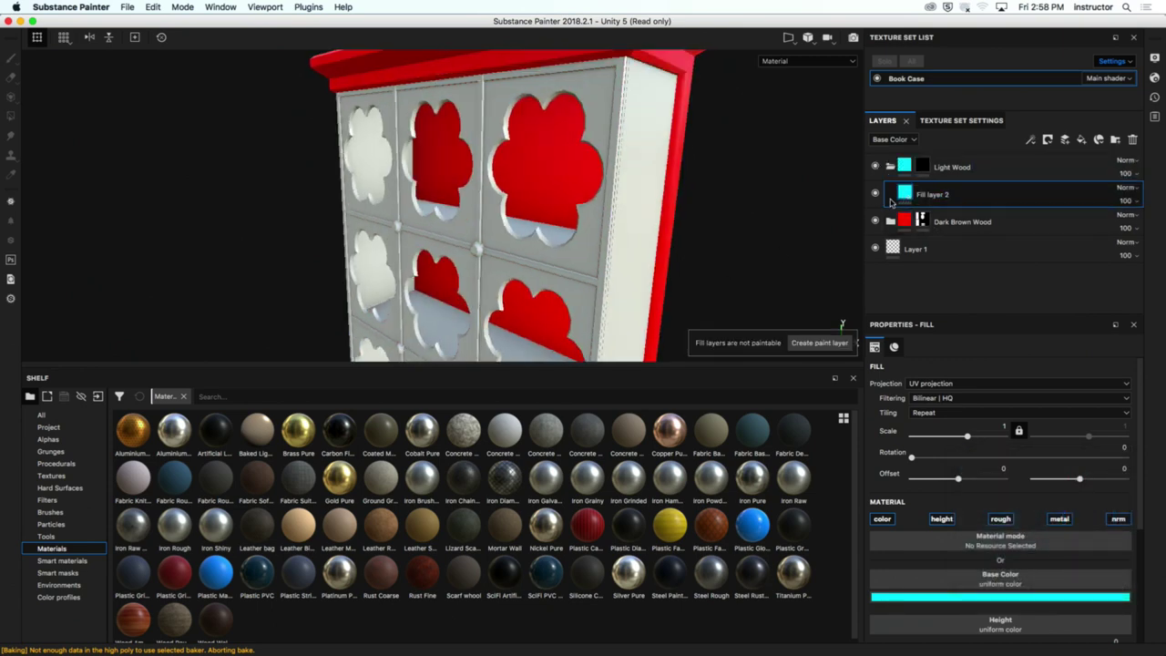
Step: Fill the bookcase's outer side panel and the adjoining vertical front frame strip in the Light Wood mask
click(923, 165)
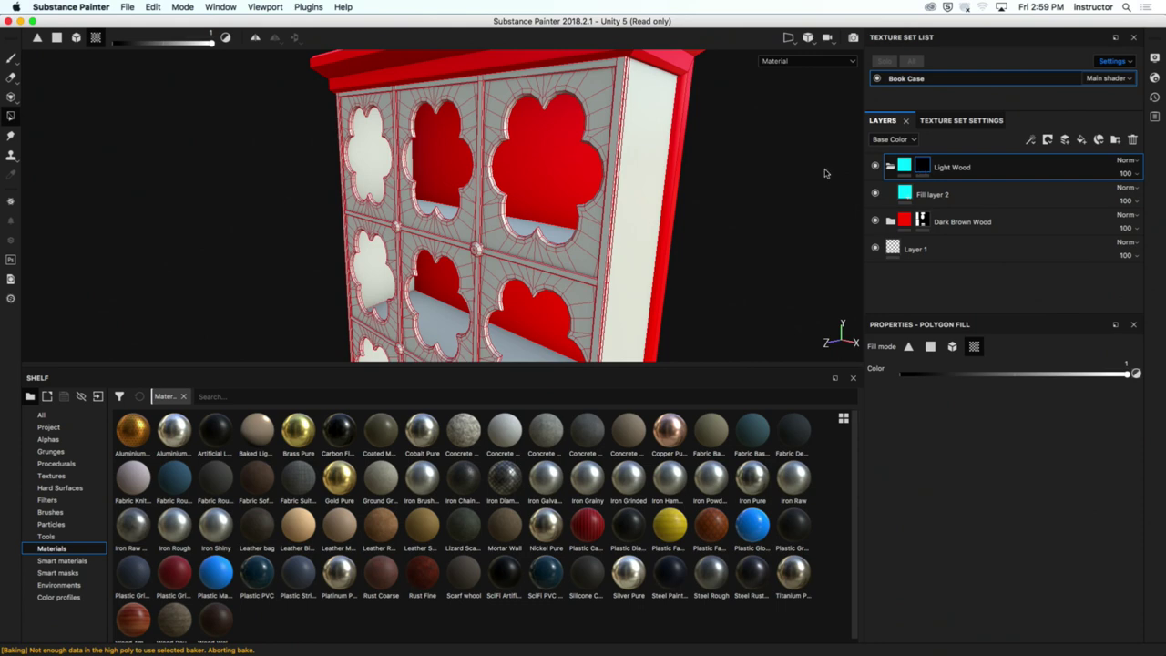
click(623, 224)
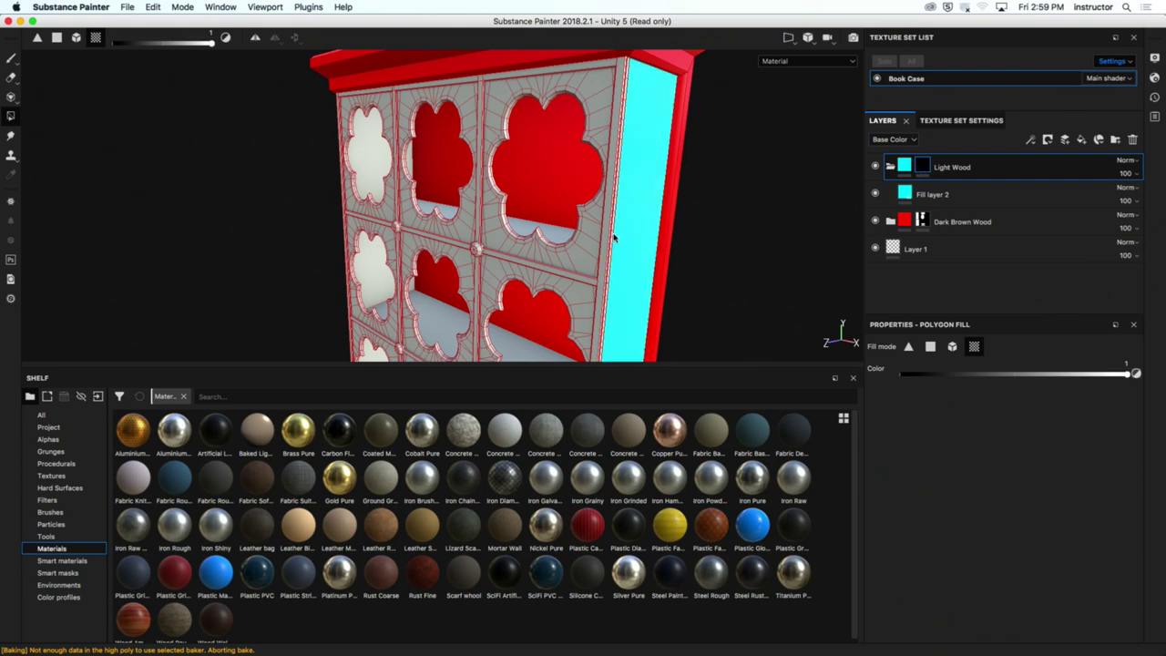
click(611, 239)
alt+drag(613, 260, 585, 256)
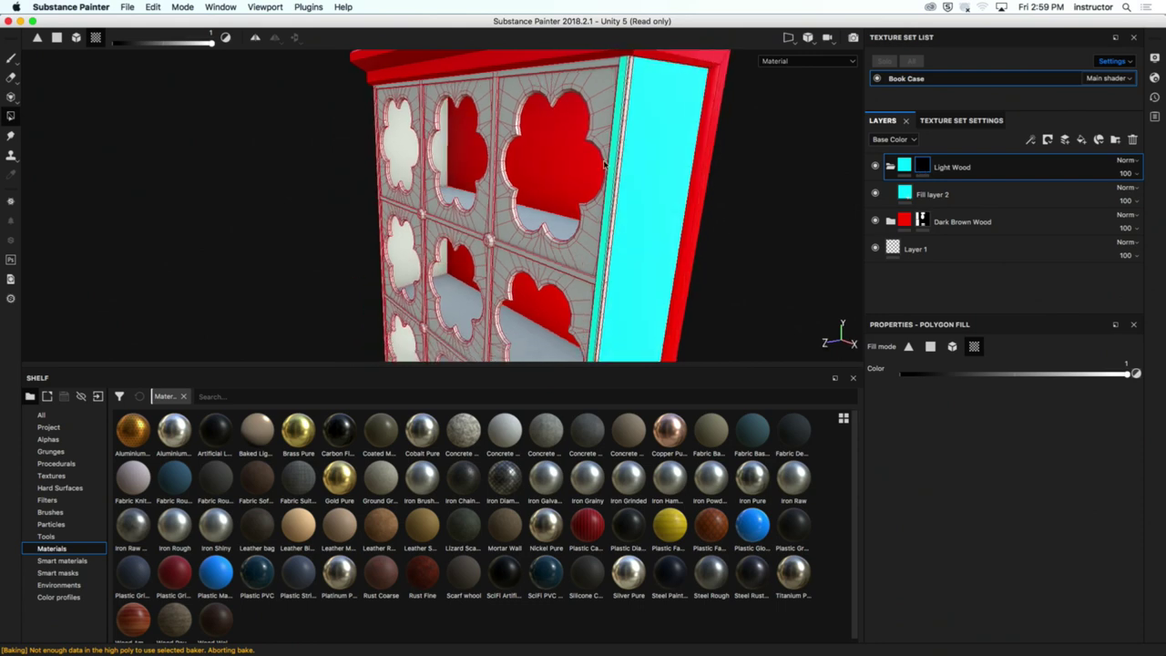
alt+middle_drag(597, 137, 604, 203)
alt+right_drag(604, 203, 879, 216)
Step: Fill the top rail and the first two flower-cutout doors of the top row in the Light Wood mask
alt+drag(665, 203, 473, 136)
click(532, 147)
click(535, 165)
click(490, 151)
click(417, 146)
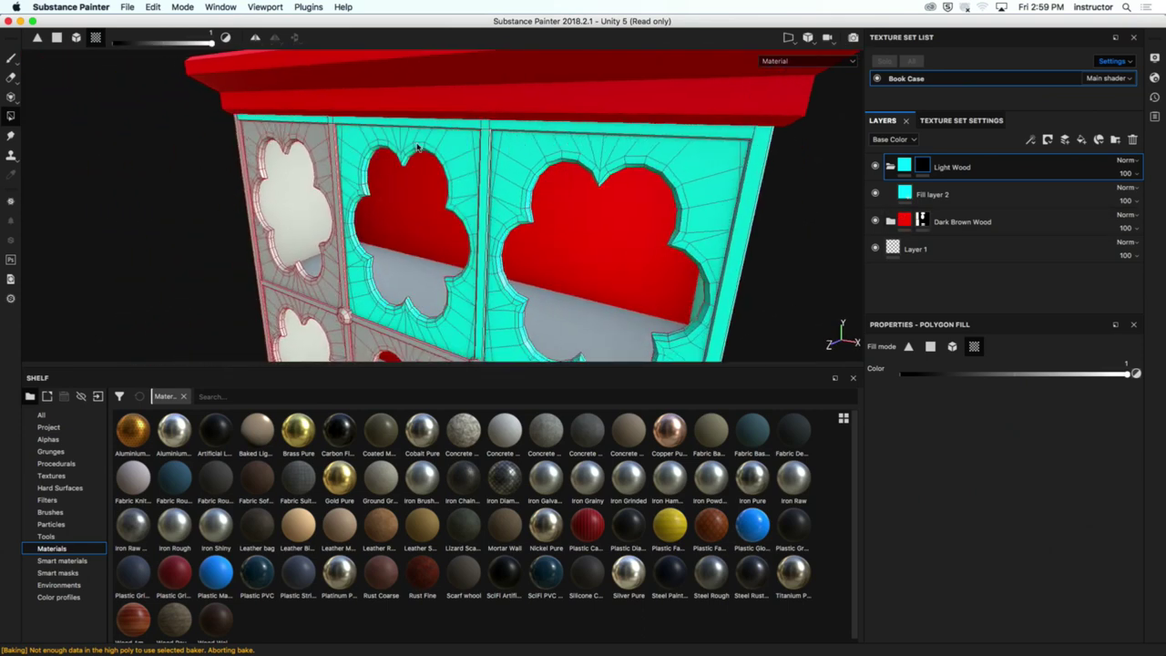
click(309, 137)
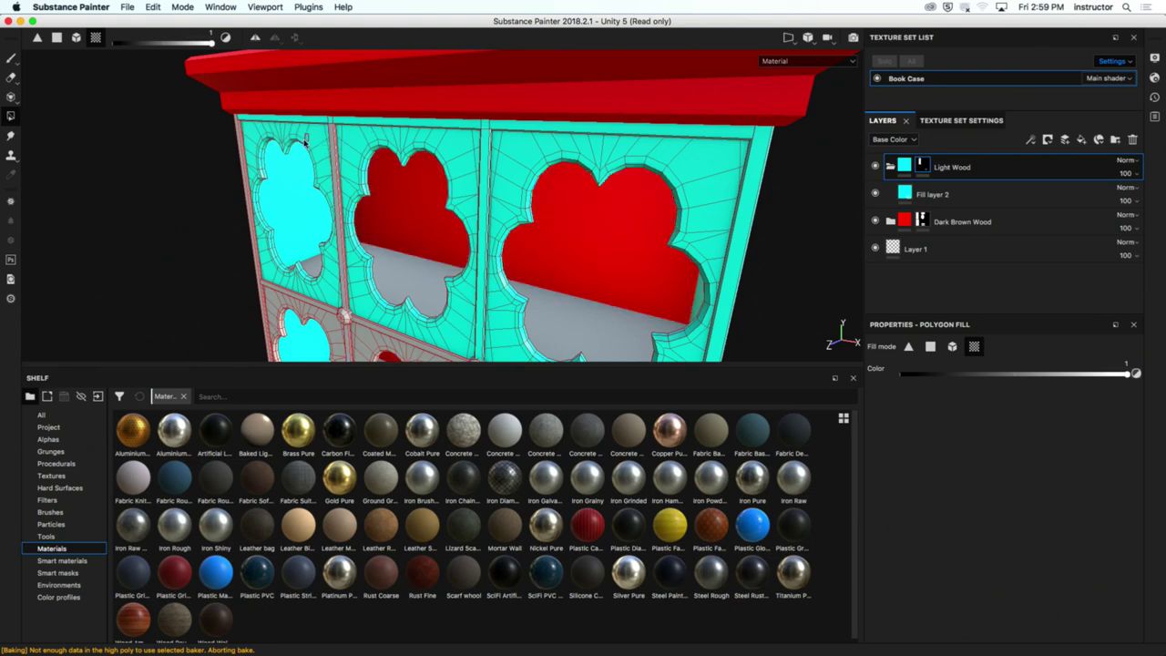
drag(305, 142, 189, 133)
key(super+z)
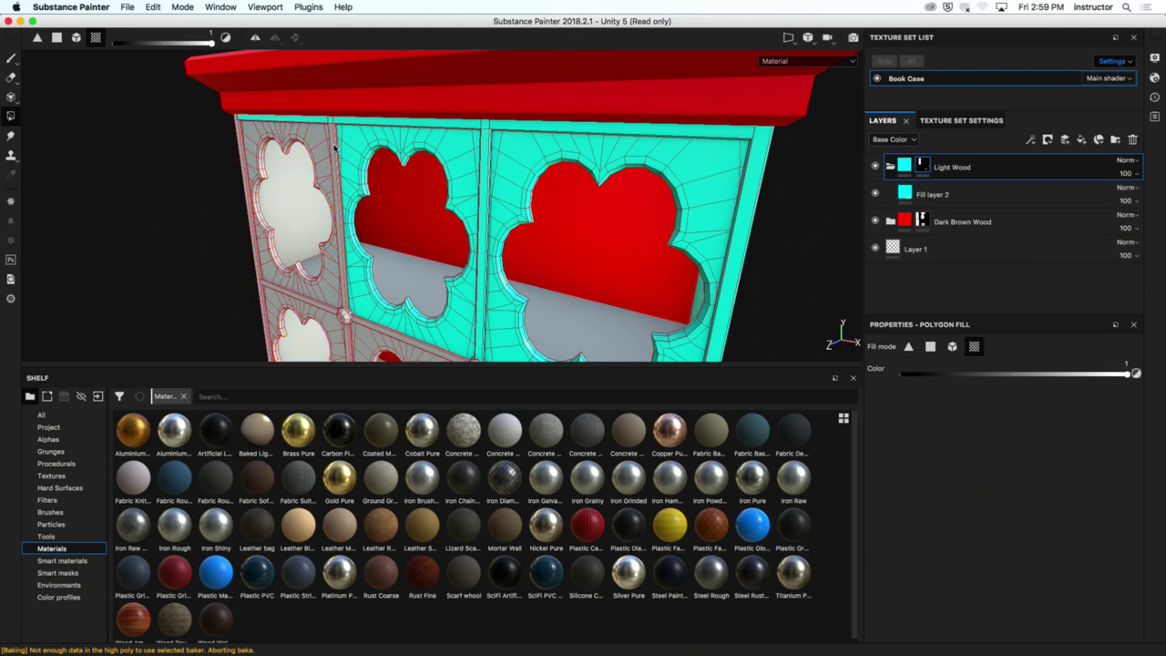
Step: Fill the remaining top-row door and the vertical frame strip beside it in the Light Wood mask
alt+drag(335, 146, 270, 160)
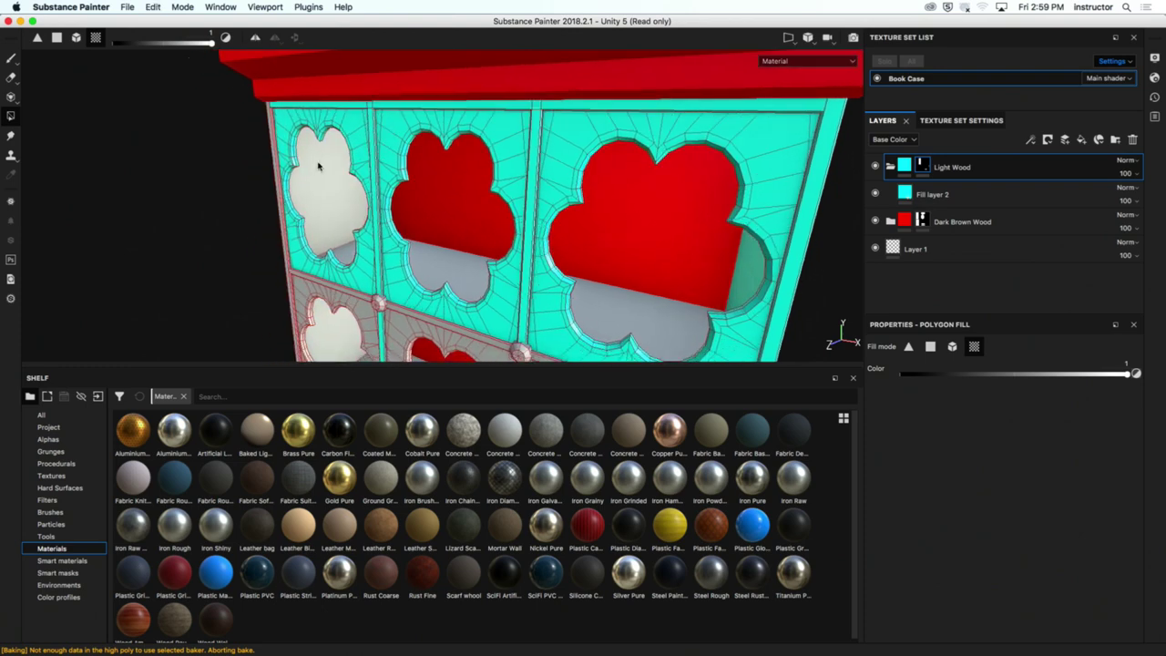
click(284, 221)
alt+middle_drag(333, 235, 327, 166)
alt+drag(327, 166, 513, 228)
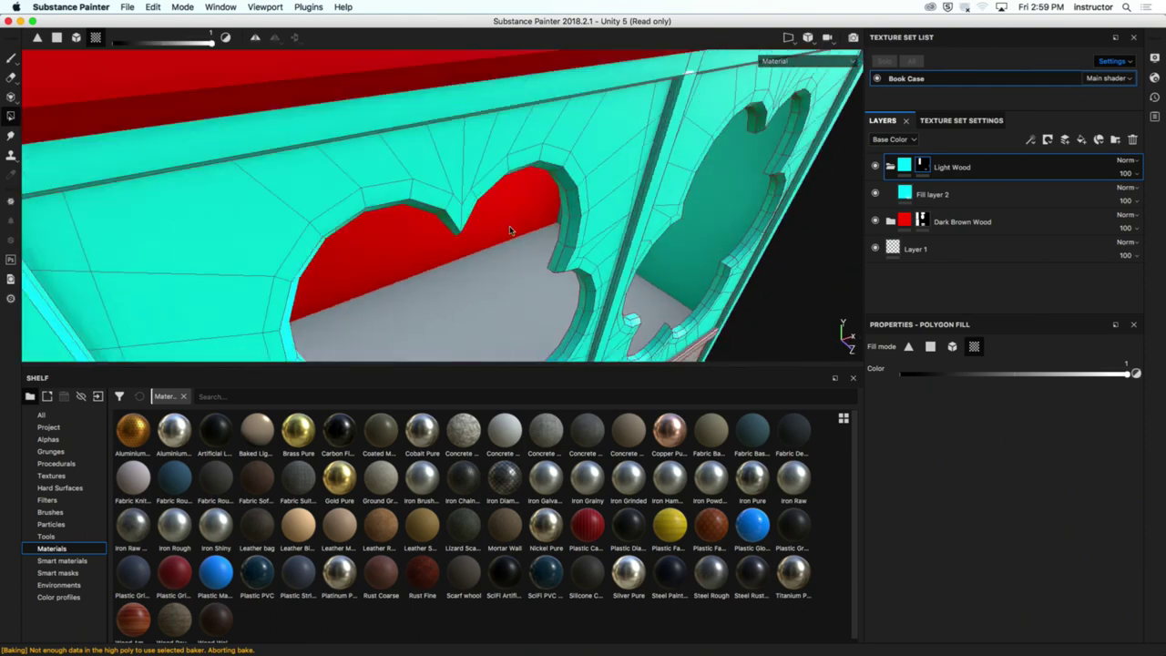
alt+right_drag(513, 229, 308, 258)
alt+drag(309, 260, 352, 168)
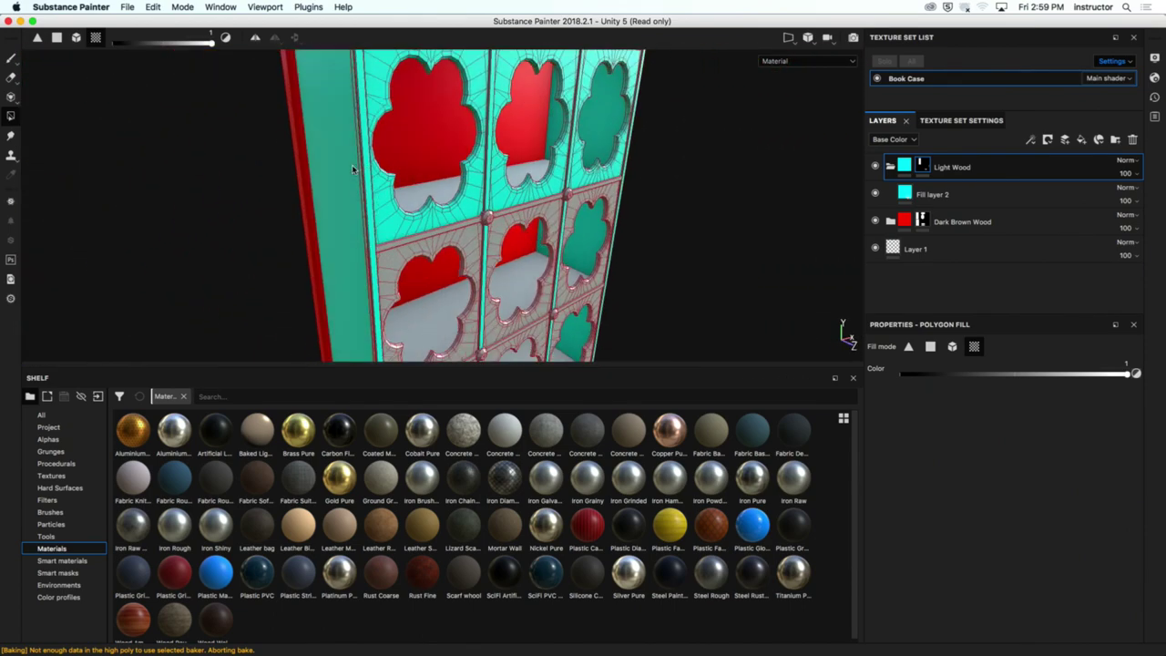
Step: Fill the three flower-cutout doors of the second row and the rail above them in the Light Wood mask
click(408, 269)
click(450, 242)
click(490, 218)
click(507, 233)
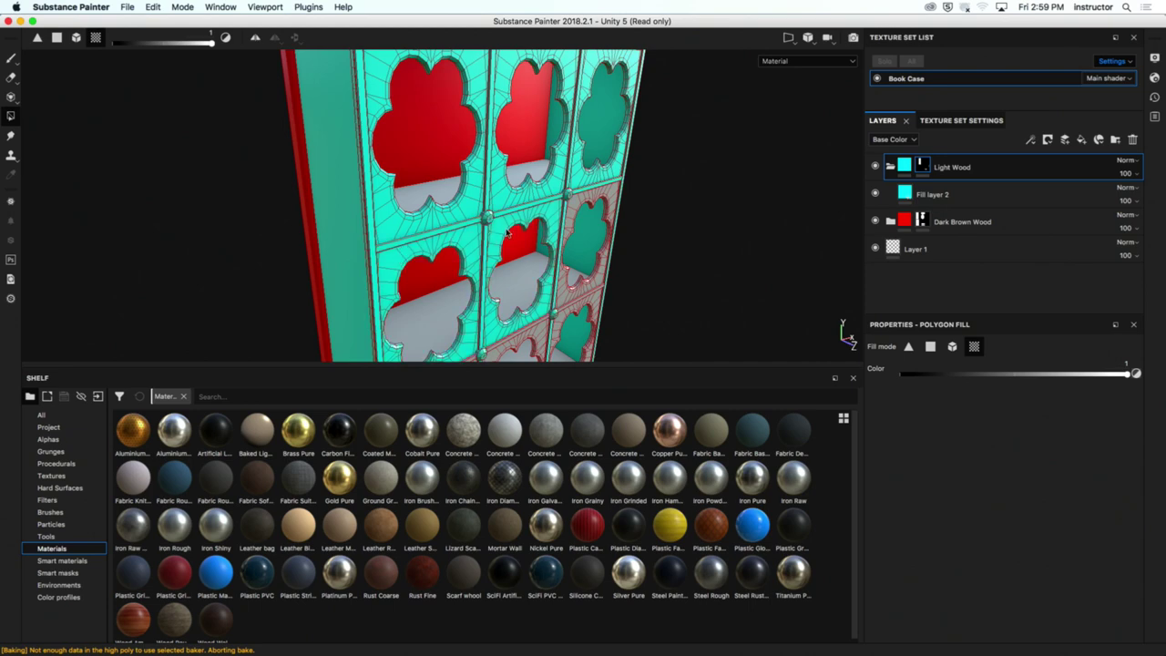
click(596, 199)
Step: Fill all flower-cutout doors of the third and fourth rows in the Light Wood mask
alt+drag(596, 200, 513, 221)
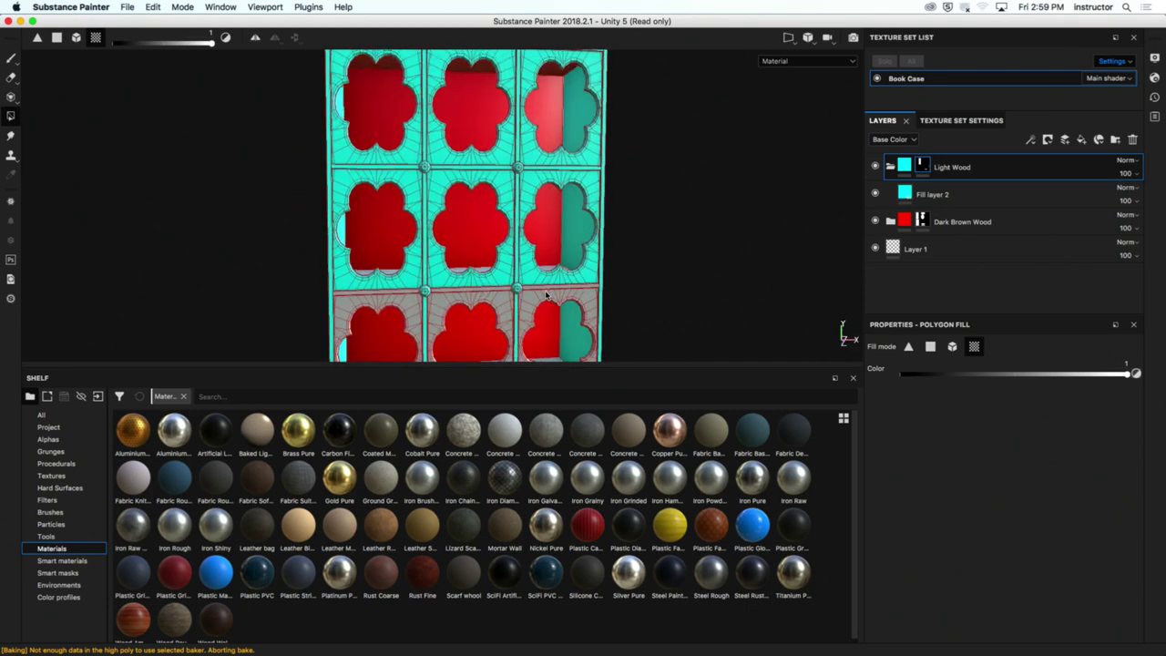
click(517, 311)
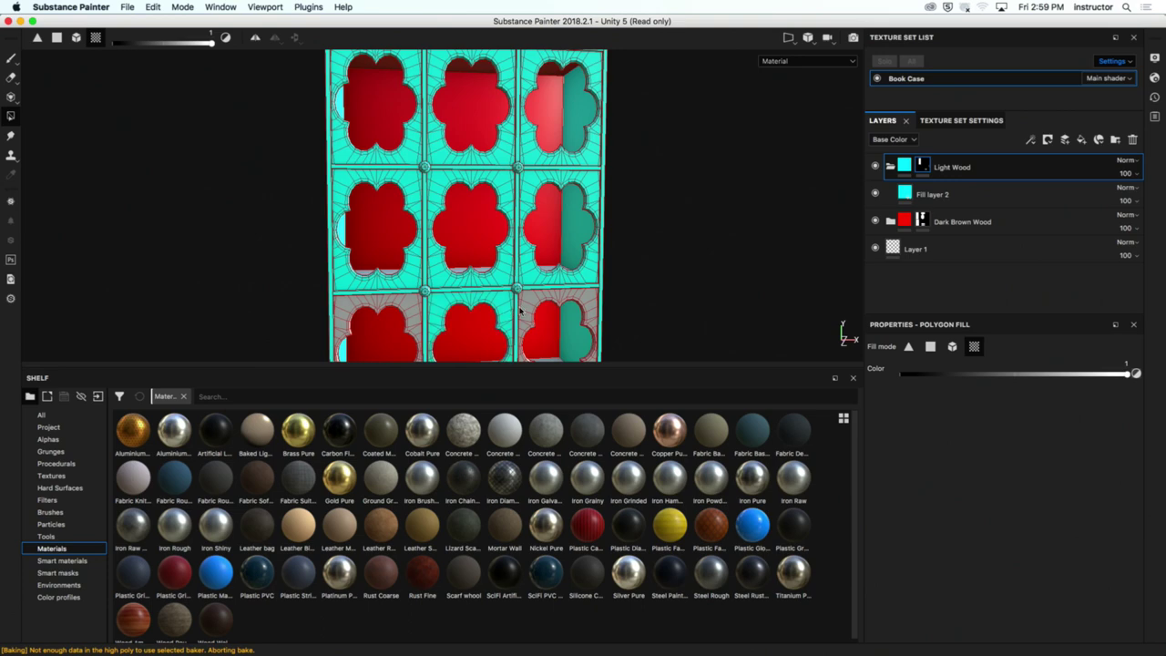
alt+middle_drag(524, 312, 541, 212)
click(545, 216)
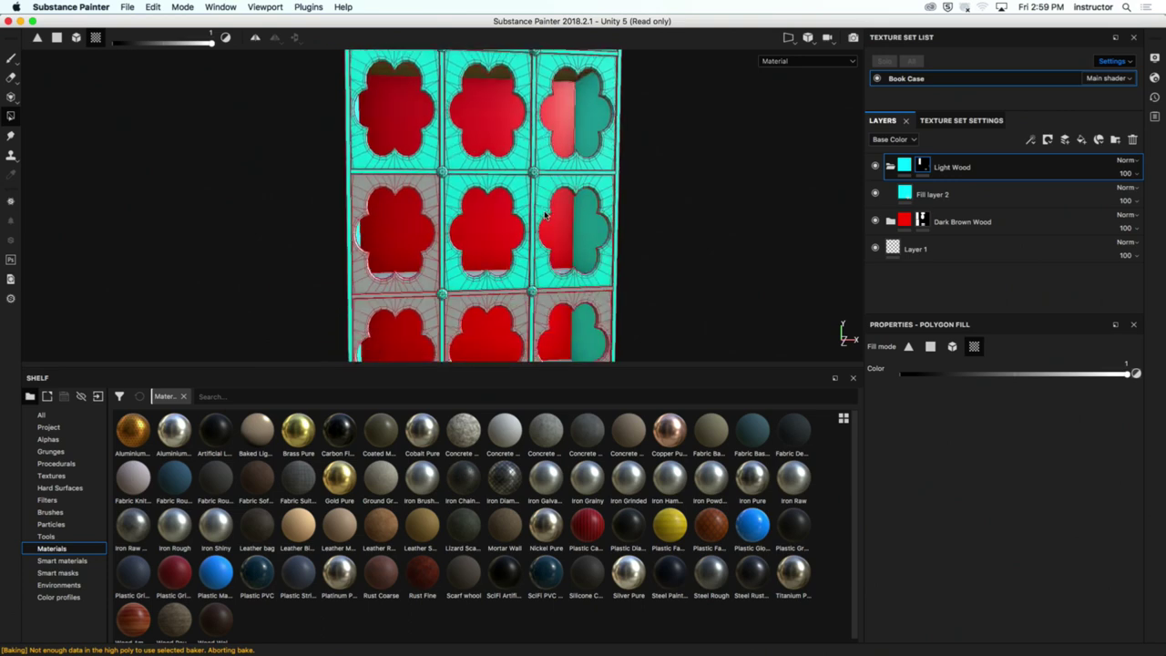
click(432, 190)
click(425, 309)
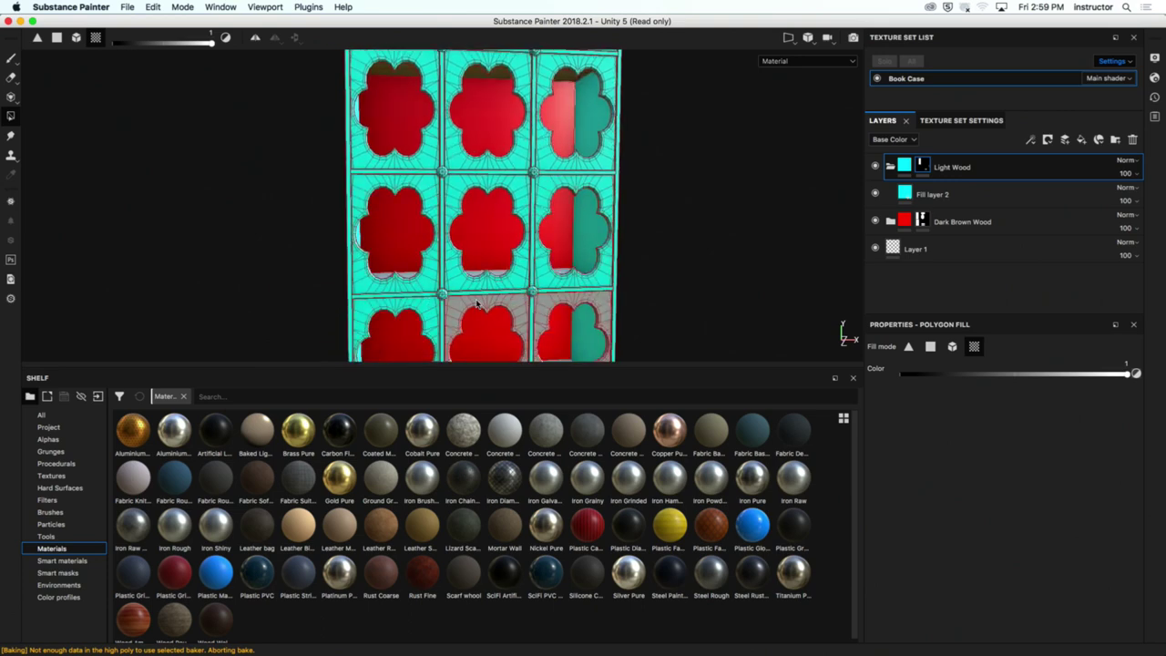
click(541, 311)
click(515, 313)
Step: Fill the three bottom-row doors above the bookcase's base in the Light Wood mask
alt+middle_drag(517, 313, 528, 168)
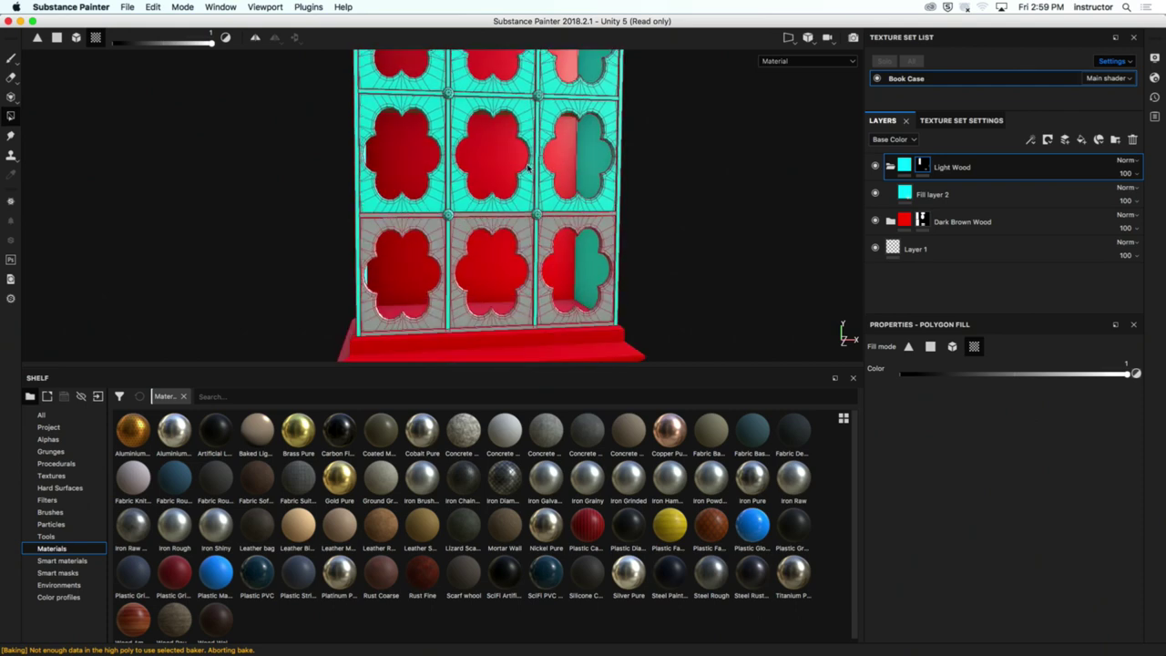
click(526, 236)
click(551, 221)
click(444, 235)
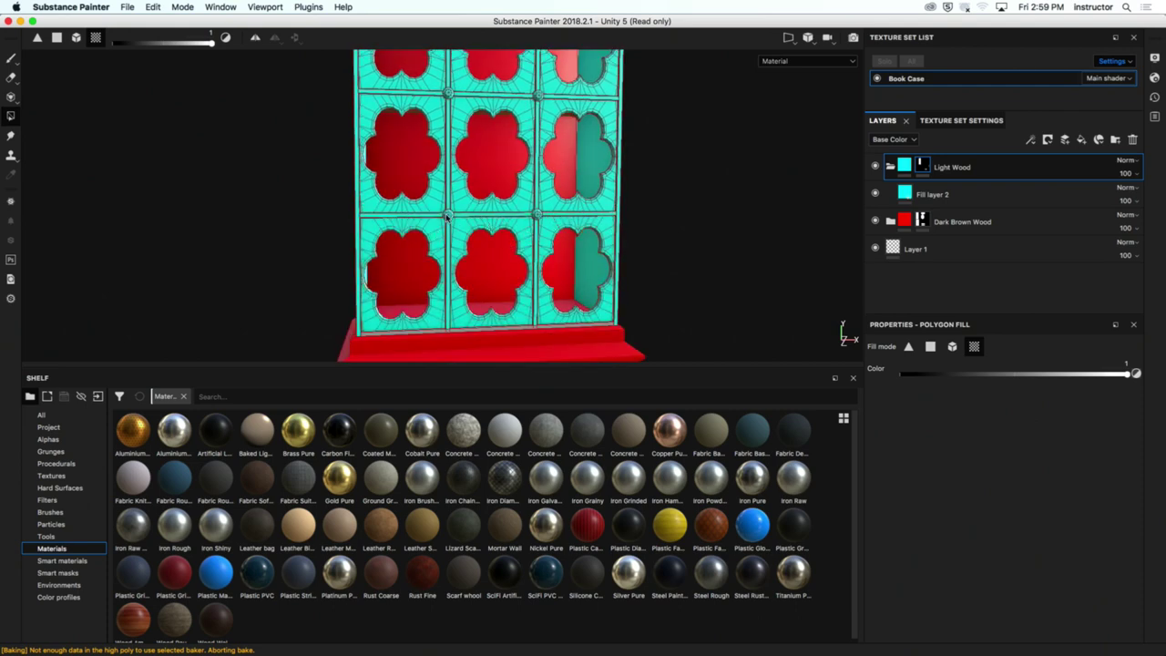
Step: Examine the bookcase doors up close from several angles, focusing on the round knobs where the frame strips cross
alt+drag(448, 218, 355, 247)
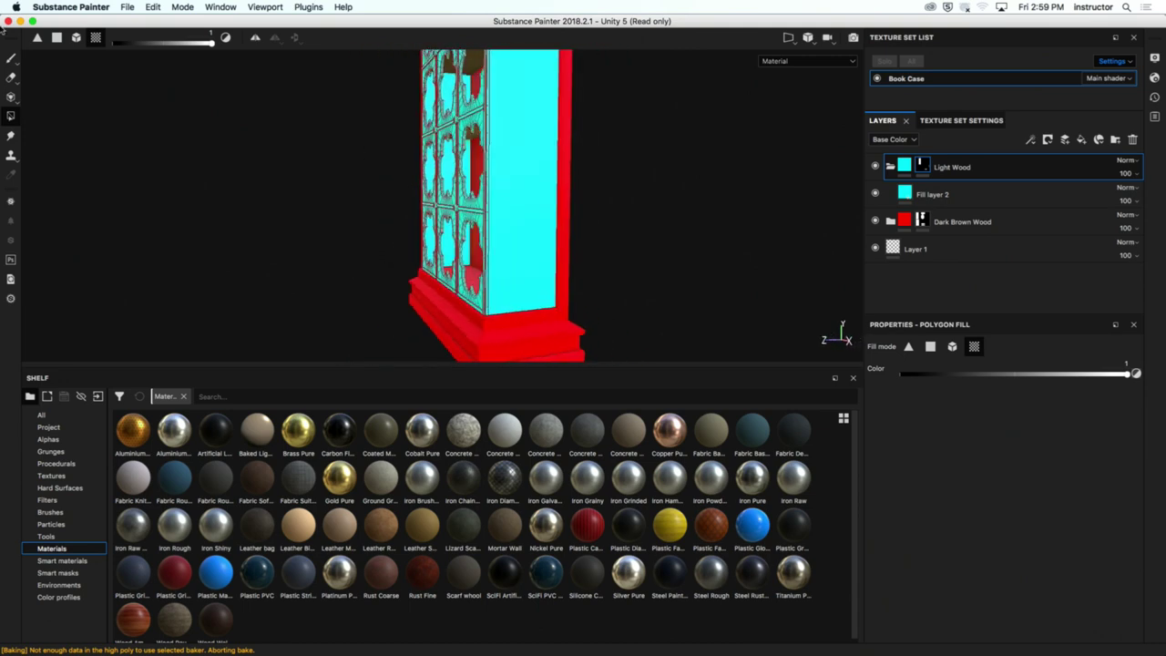
click(10, 59)
mouse_move(225, 202)
alt+mouse_down()
mouse_move(258, 235)
mouse_move(498, 228)
mouse_move(514, 198)
alt+mouse_up()
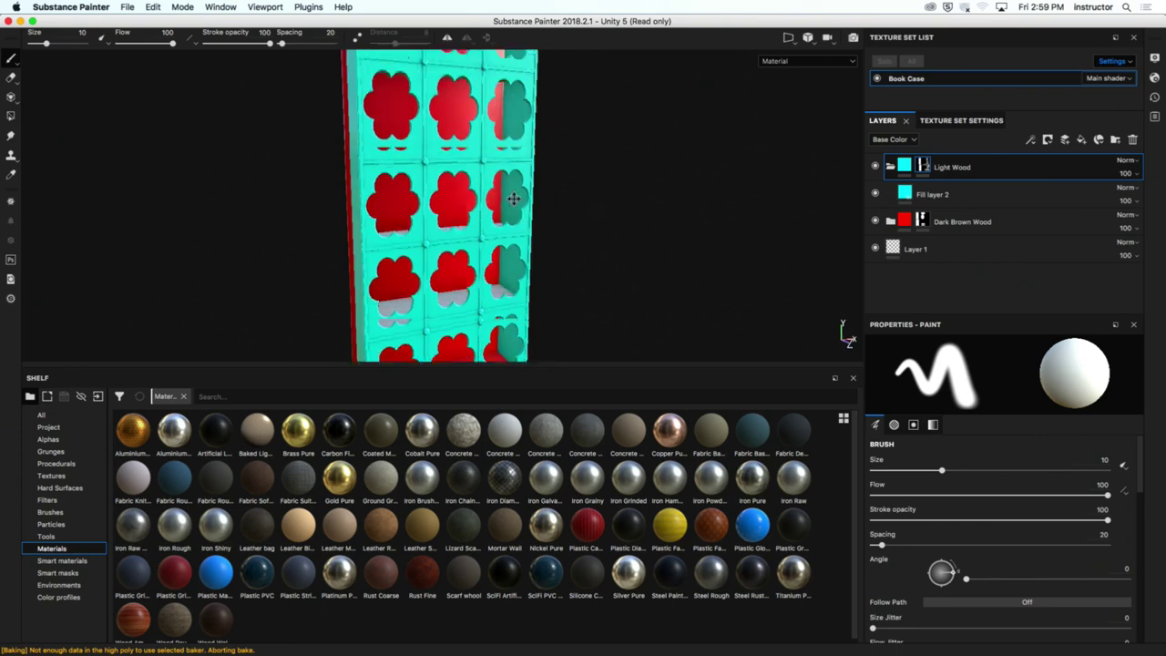
alt+middle_drag(514, 198, 501, 283)
mouse_move(419, 219)
alt+mouse_down()
mouse_move(447, 206)
mouse_move(538, 209)
alt+mouse_up()
alt+right_drag(417, 214, 602, 194)
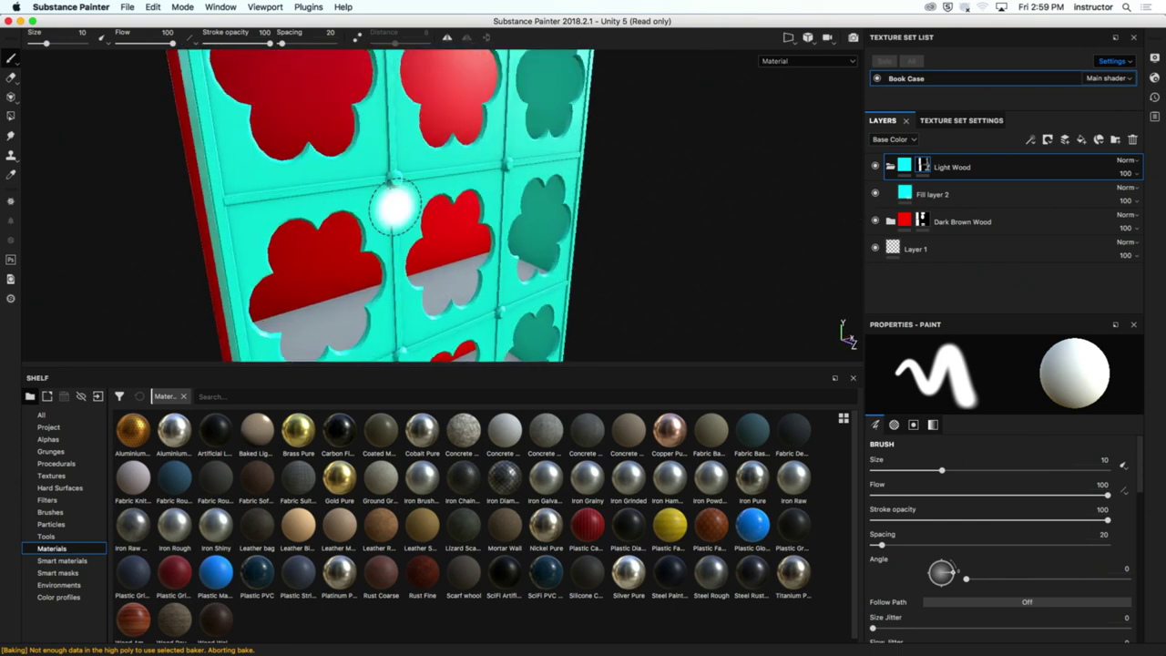
mouse_move(393, 207)
alt+mouse_down()
mouse_move(529, 234)
mouse_move(468, 203)
mouse_move(429, 263)
alt+mouse_up()
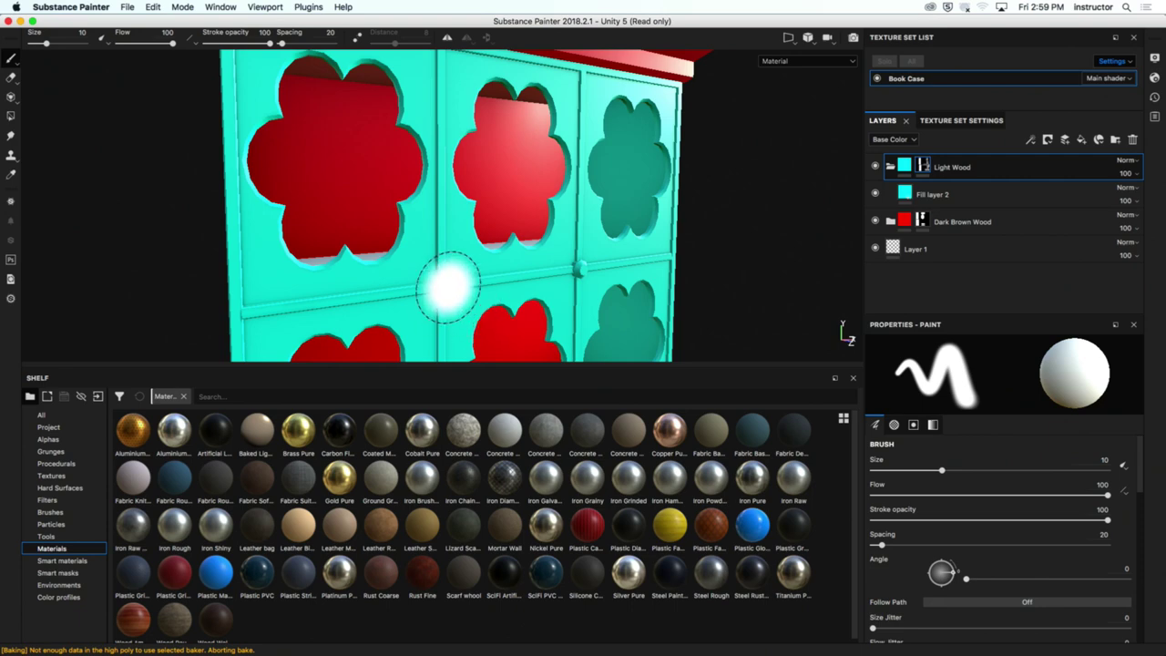
alt+drag(464, 304, 464, 234)
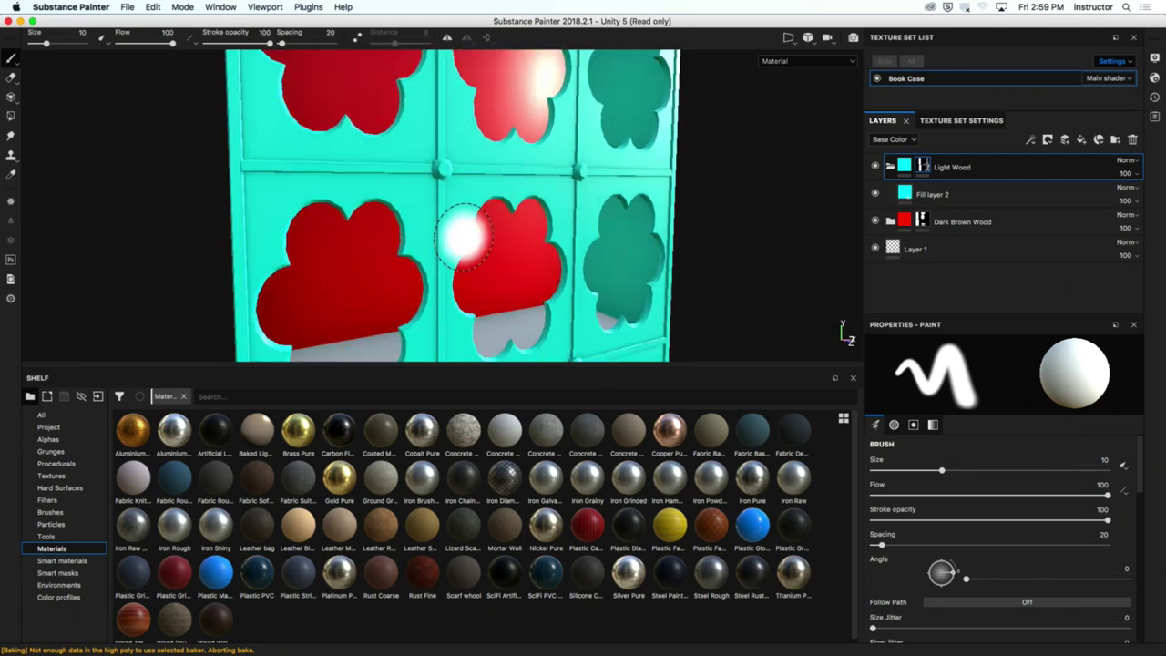
alt+drag(456, 235, 716, 227)
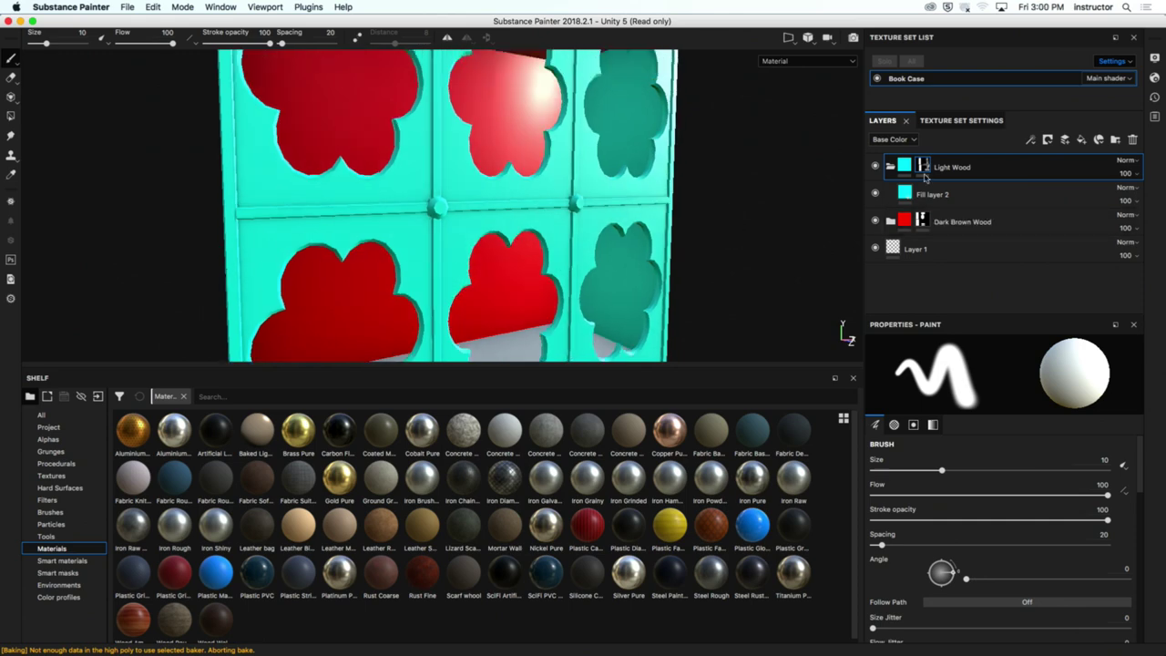
Step: Remove the round knobs between the doors from the Light Wood mask using a polygon fill with color 0
key(4)
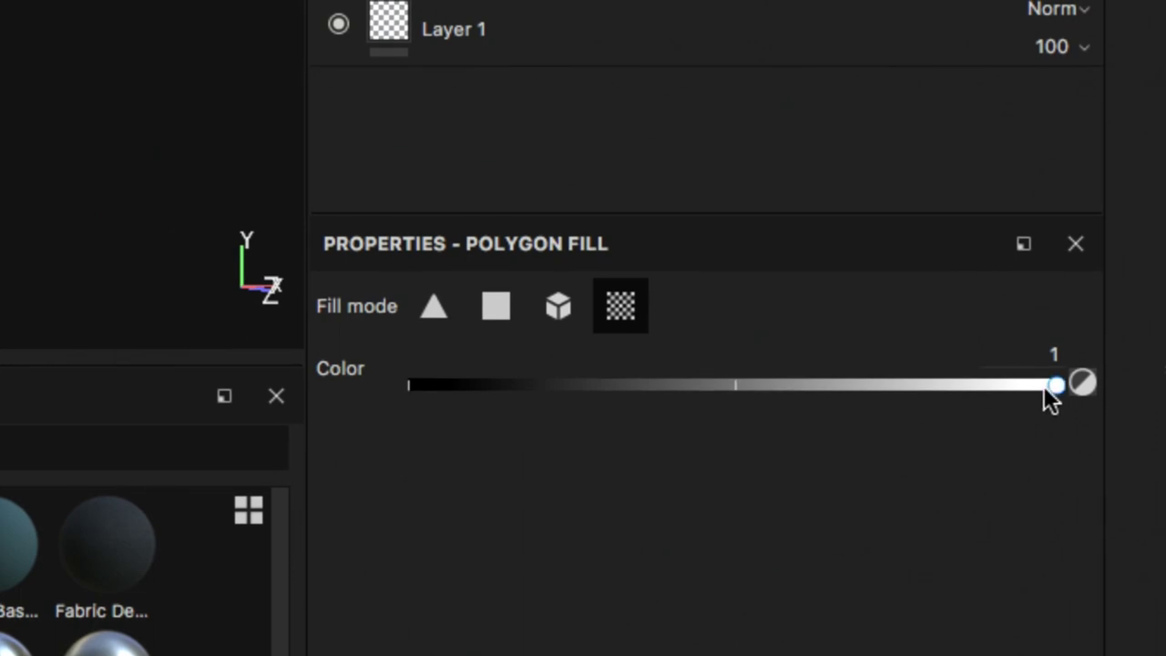
drag(845, 398, 334, 401)
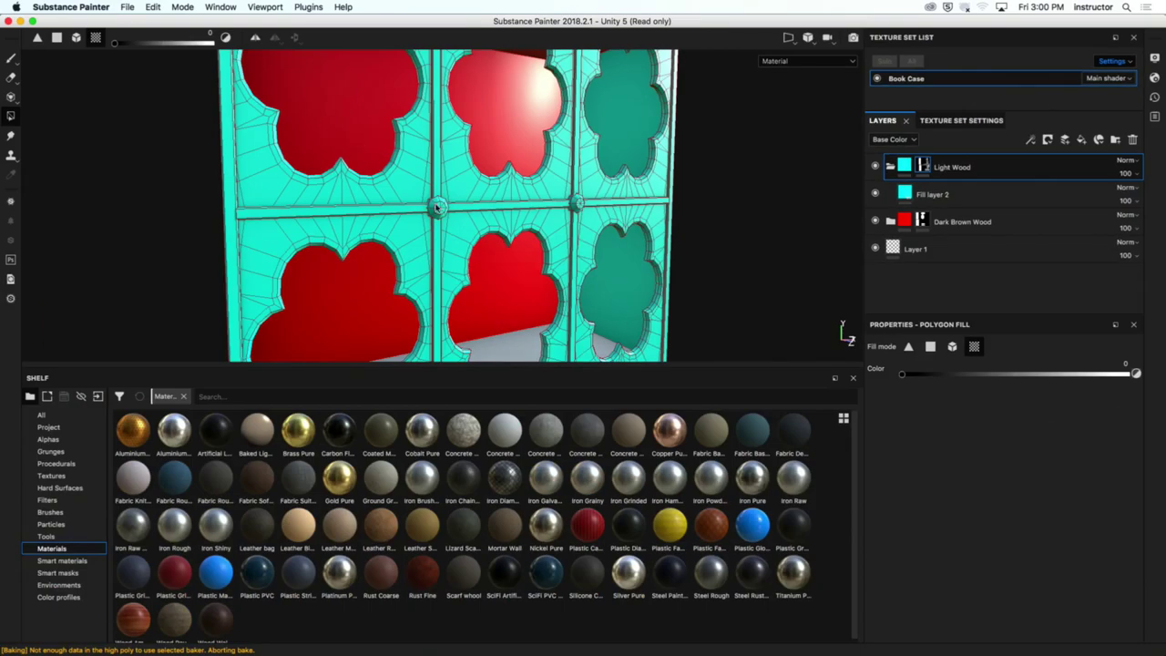
click(437, 207)
alt+drag(609, 208, 447, 202)
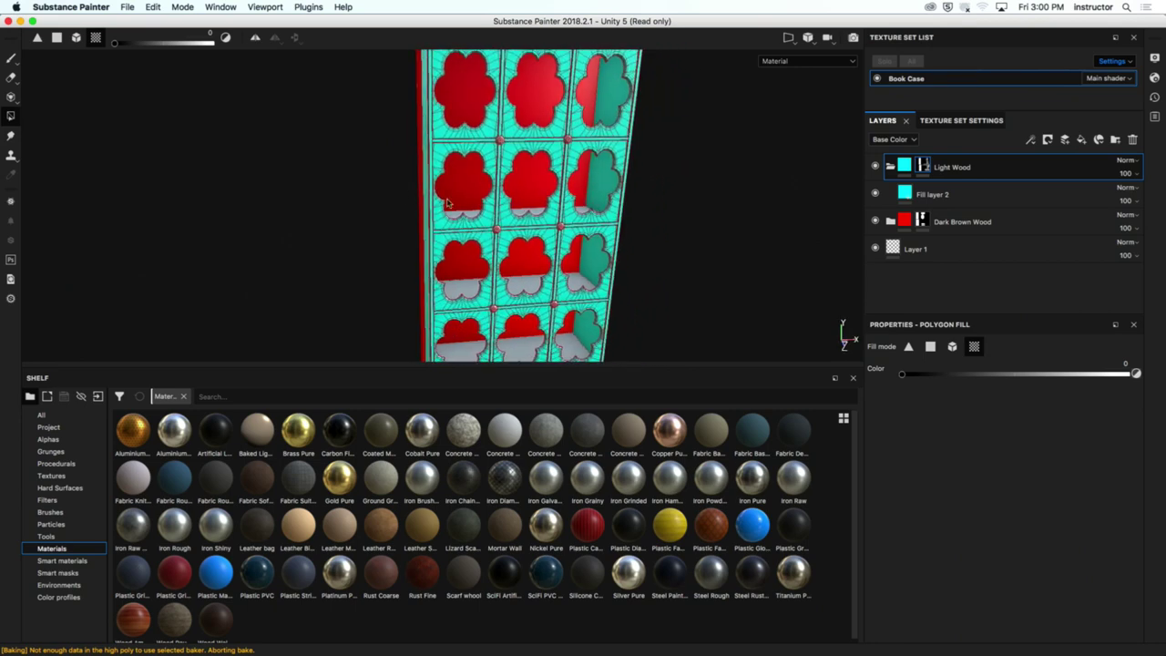
key(1)
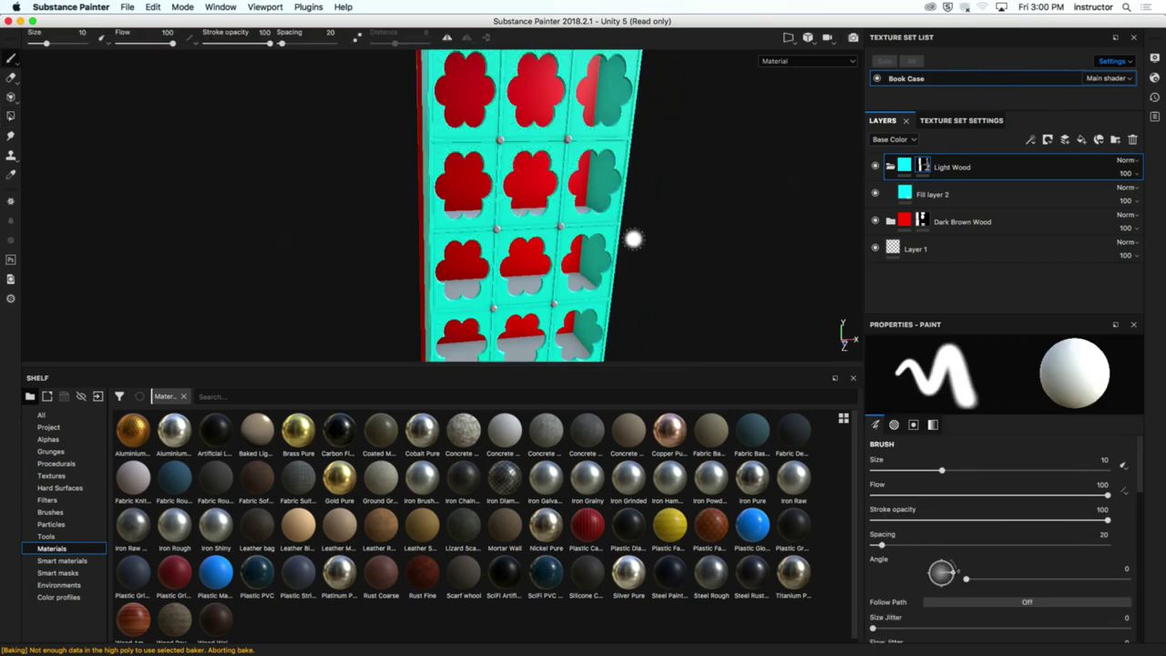
Step: Create a folder named Metal at the top of the layer stack and add a black mask to it
alt+drag(632, 240, 669, 228)
alt+middle_drag(524, 113, 489, 157)
click(1114, 139)
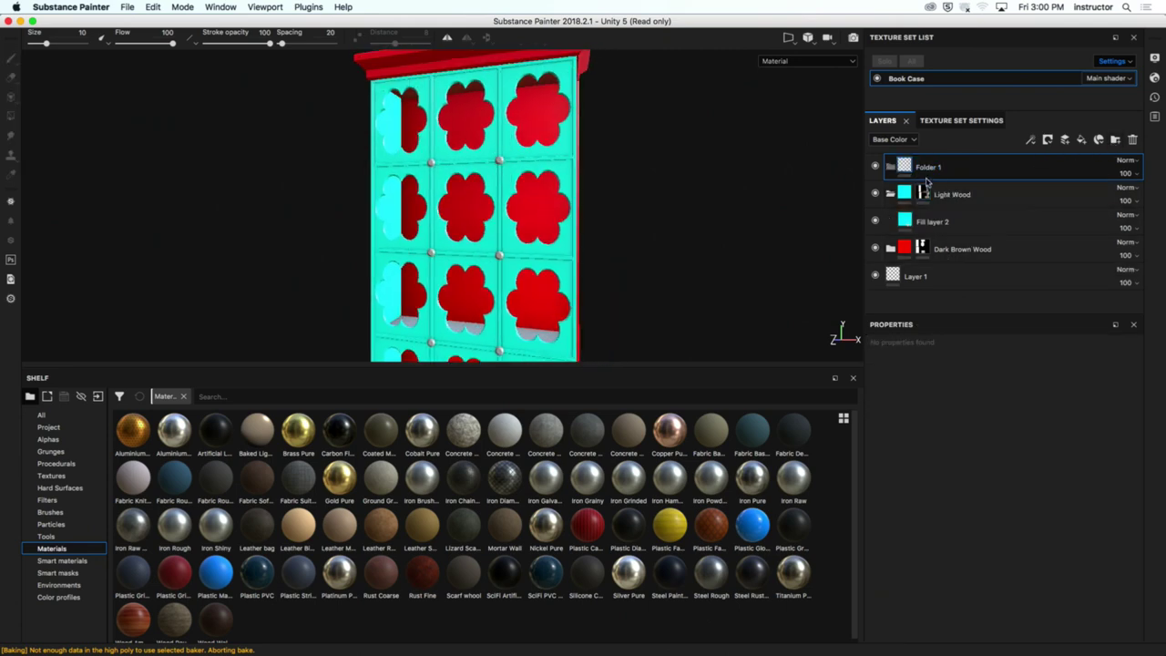
text(Metal)
key(Return)
right_click(935, 172)
click(952, 188)
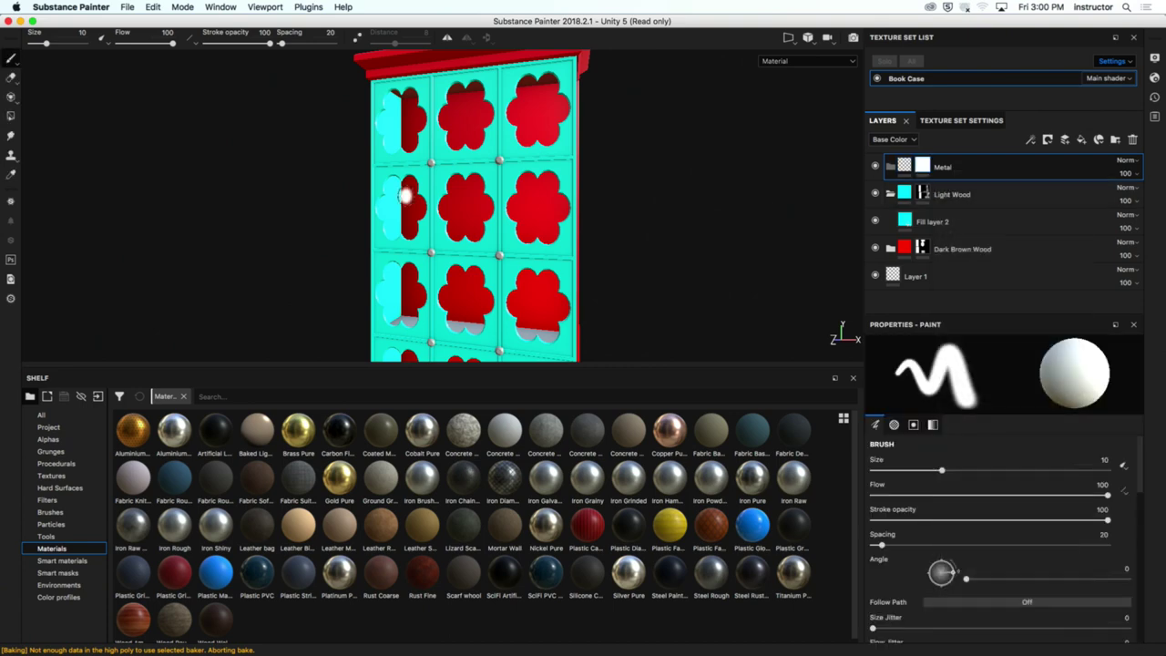
Step: Fill the round knobs between the doors in the Metal mask using a polygon fill with color 1
key(4)
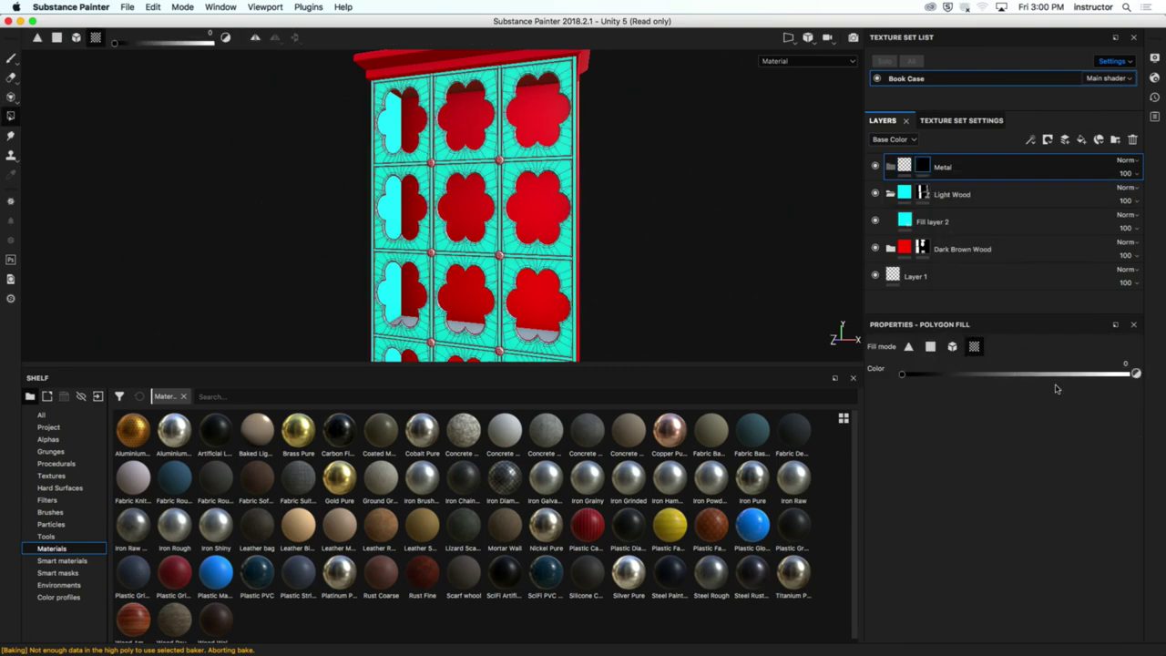
drag(997, 376, 1109, 382)
alt+middle_drag(495, 137, 495, 188)
right_click(496, 190)
click(675, 151)
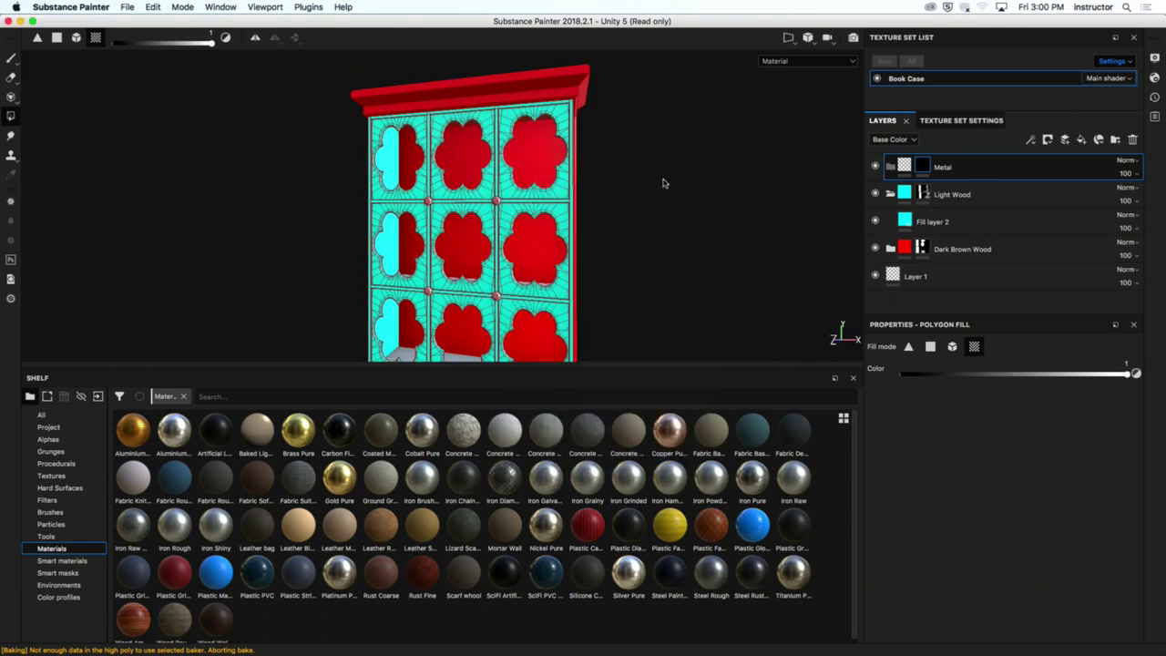
alt+middle_drag(598, 201, 607, 179)
alt+right_drag(607, 179, 793, 217)
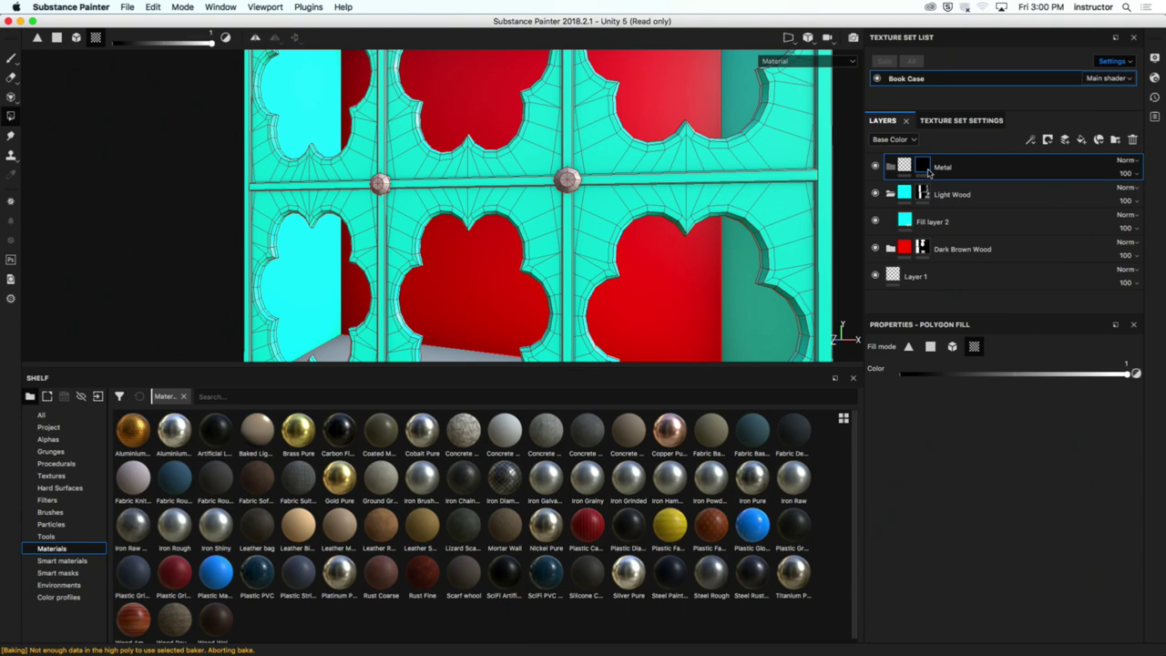
alt+drag(507, 151, 375, 190)
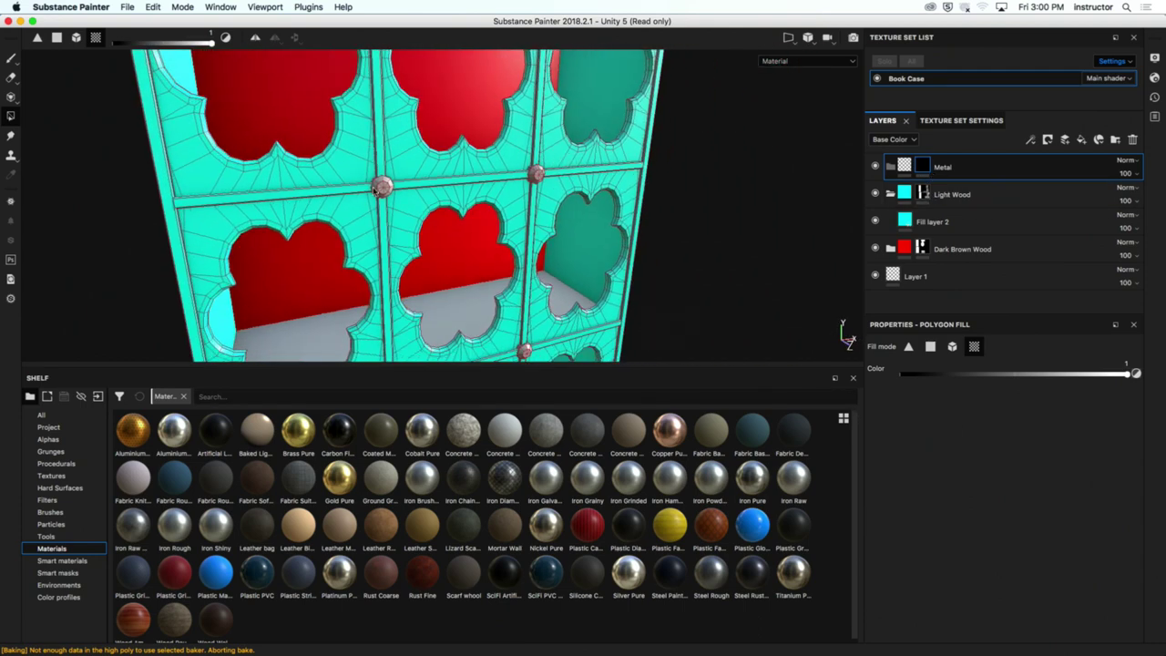
alt+drag(734, 230, 690, 231)
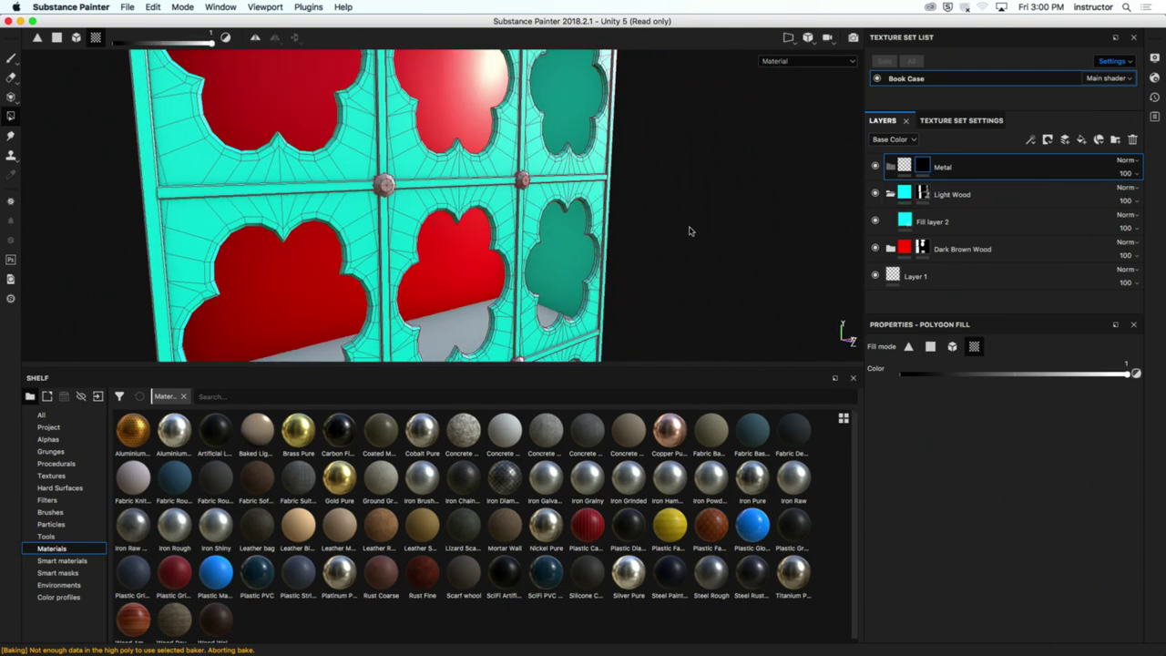
Step: View the Metal folder's mask on the model to check the knobs, and return to the Material view
shift+click(922, 171)
right_click(924, 168)
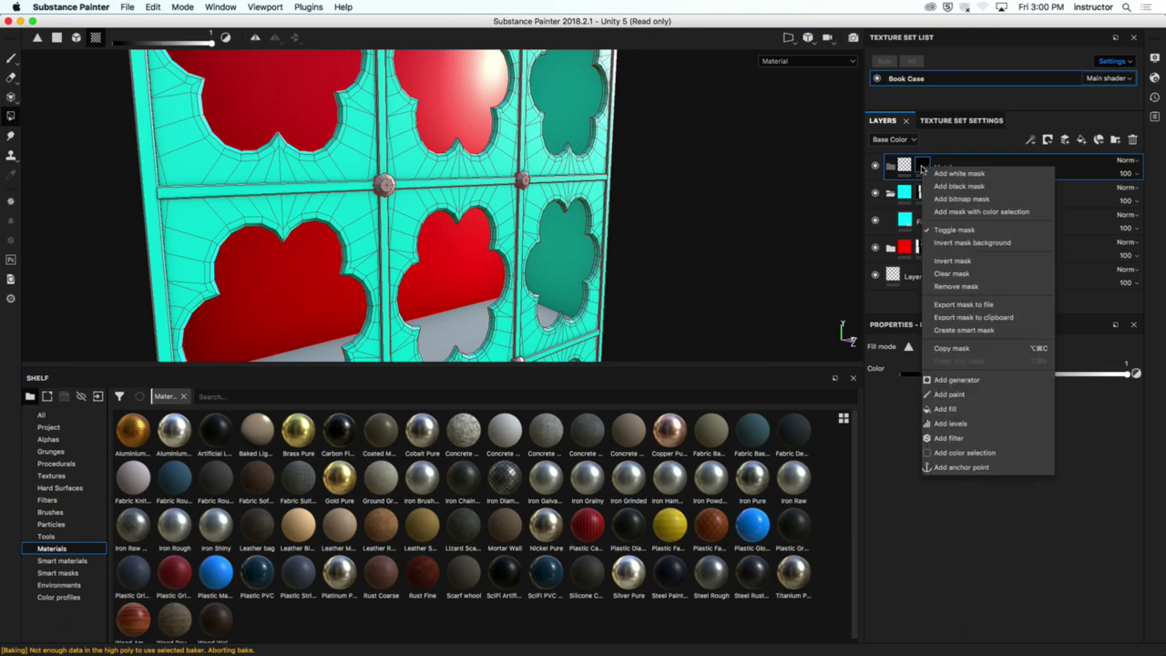
click(922, 168)
super+click(923, 171)
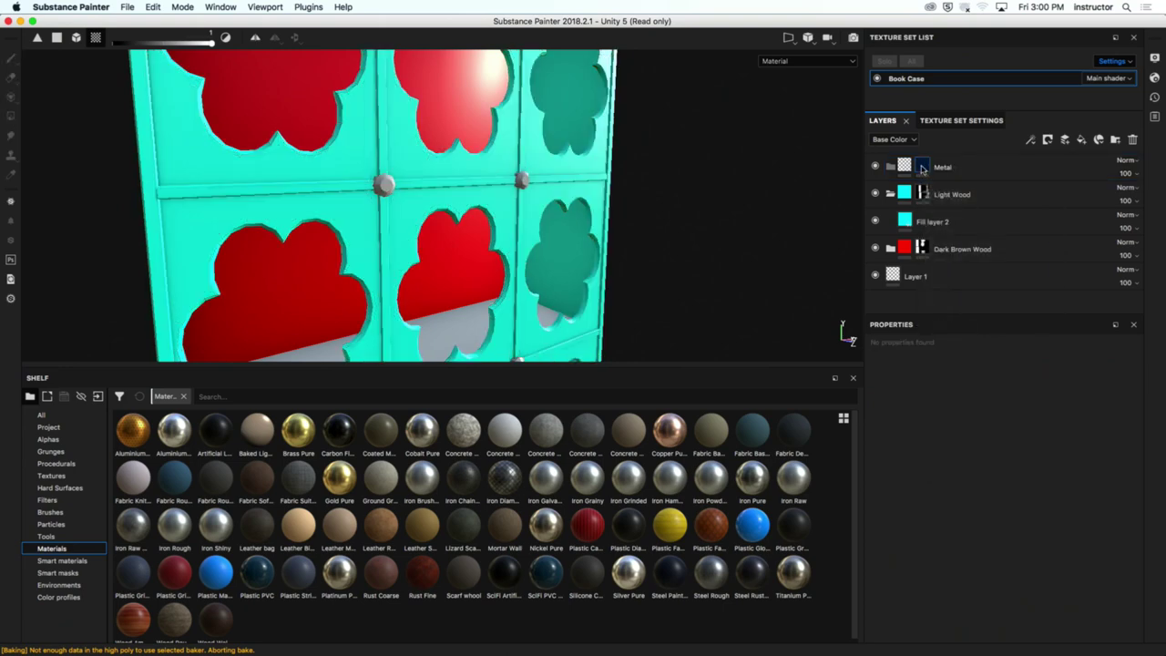
click(923, 168)
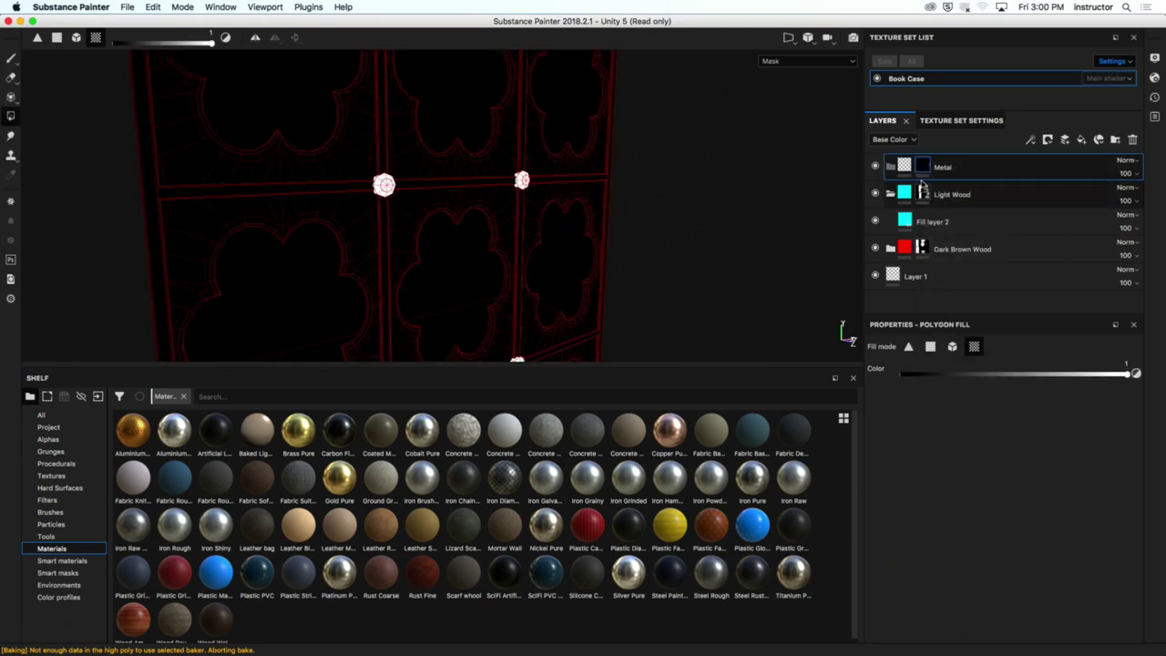
alt+drag(623, 244, 668, 236)
alt+right_drag(668, 237, 328, 213)
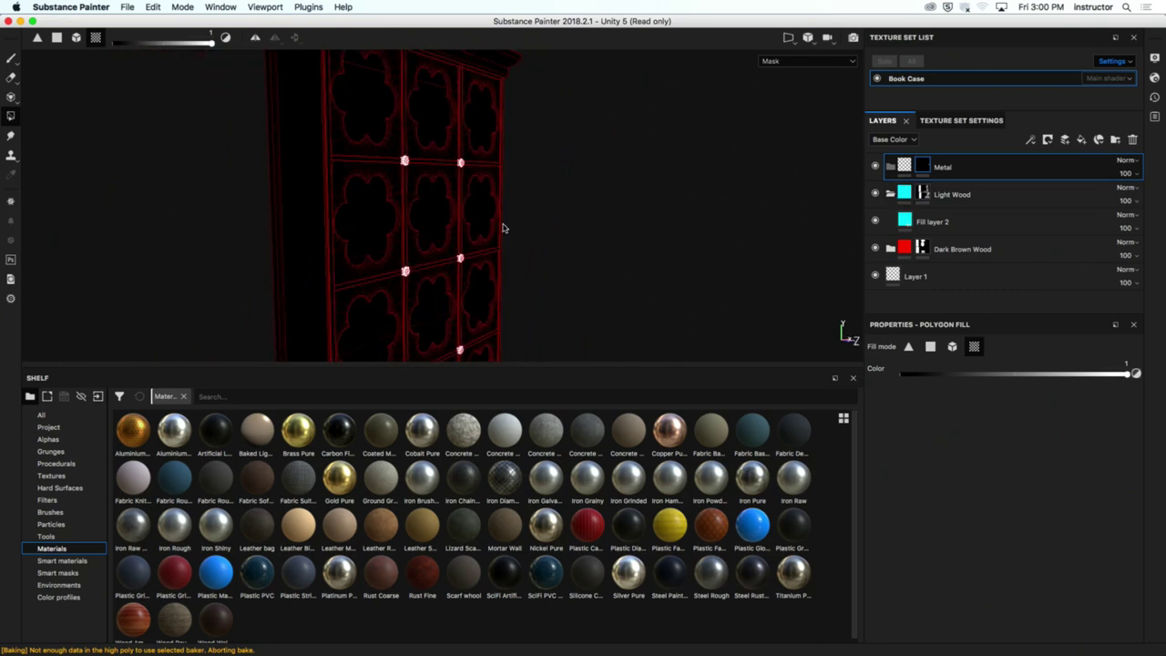
alt+drag(502, 229, 358, 221)
click(795, 64)
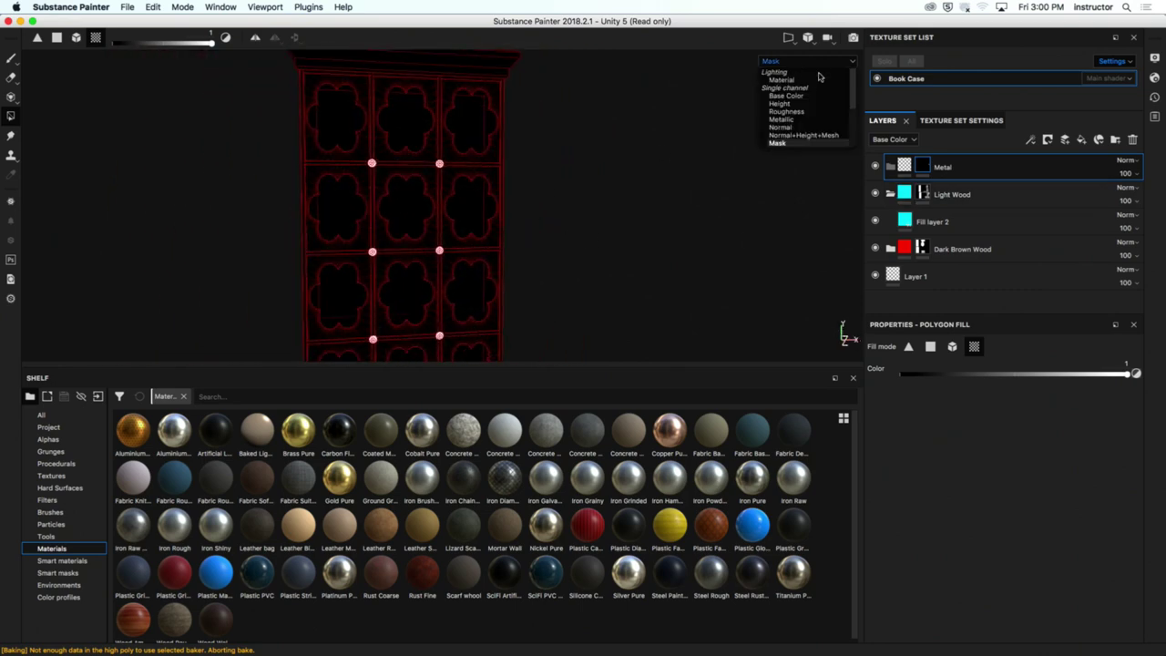
click(815, 83)
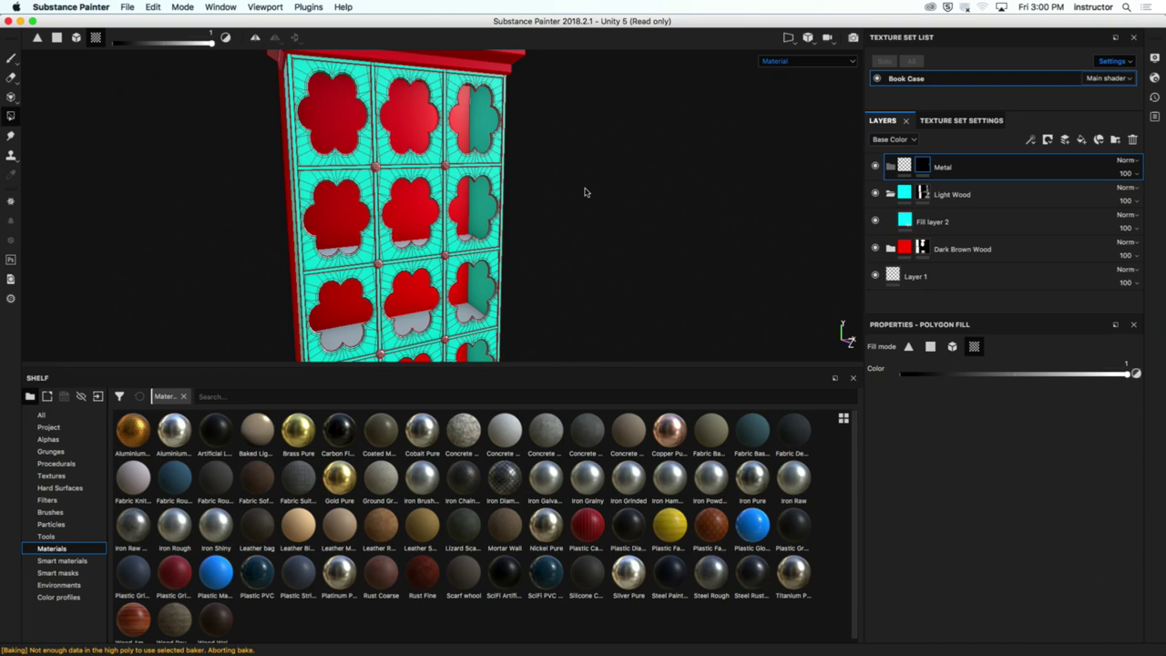
Step: Fill the unassigned grey shelves behind the flower-cutout doors in the Light Wood mask, working from the upper shelves downward
key(1)
mouse_move(520, 149)
alt+mouse_down()
mouse_move(624, 148)
mouse_move(378, 204)
mouse_move(370, 152)
mouse_move(627, 239)
alt+mouse_up()
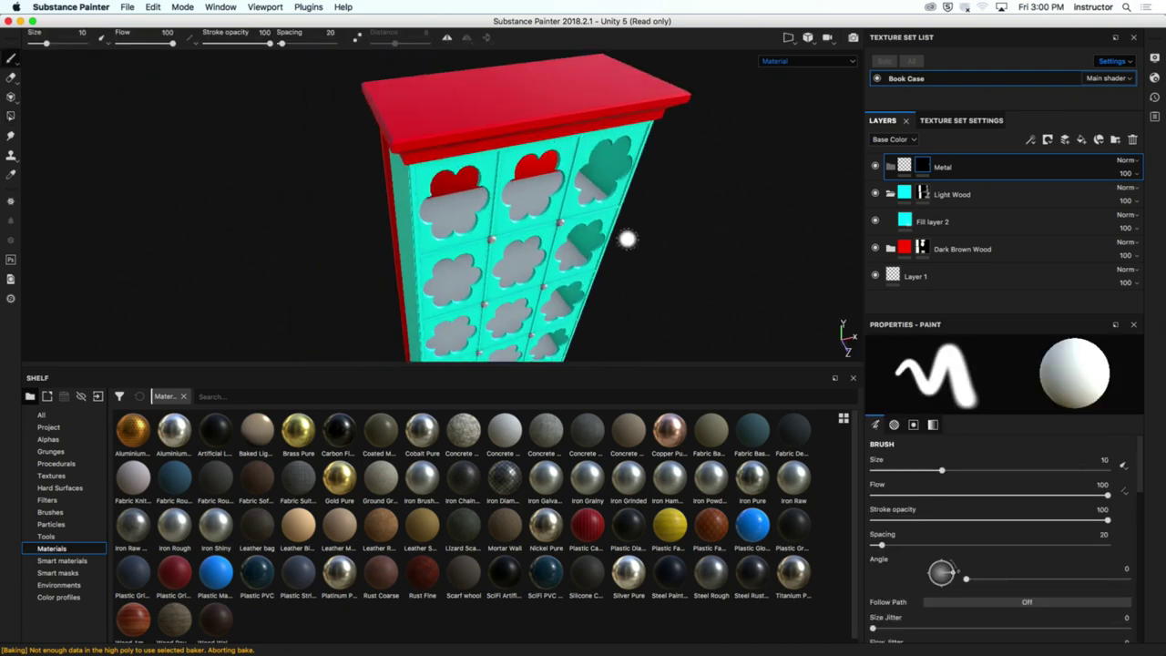
alt+drag(739, 250, 840, 208)
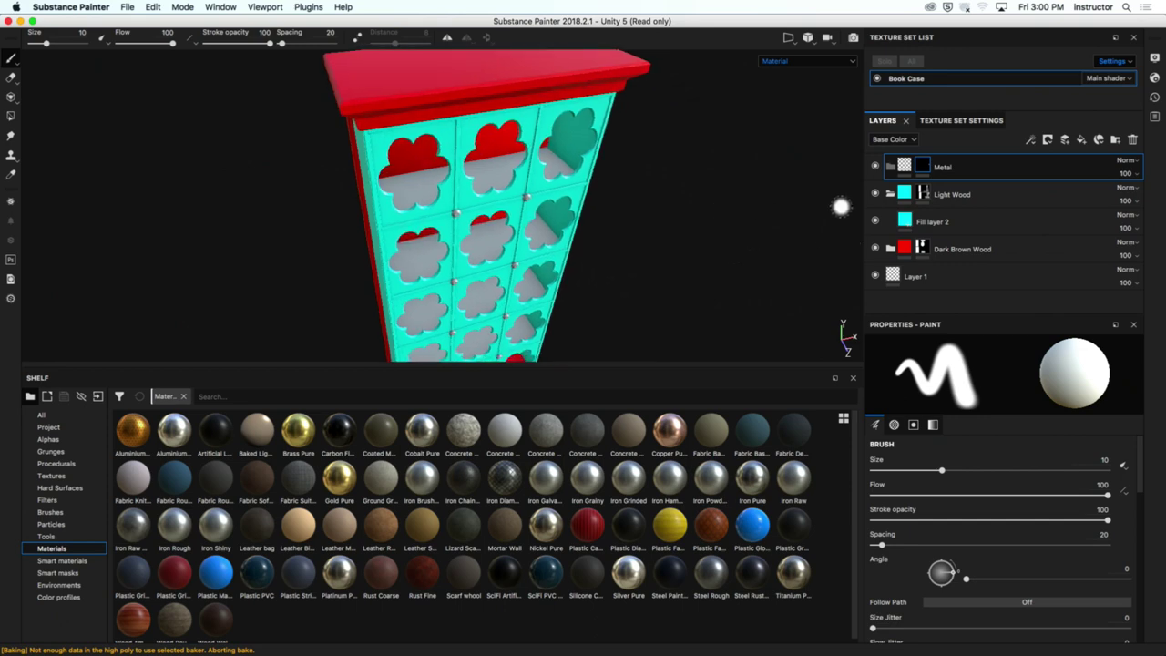
click(957, 196)
key(4)
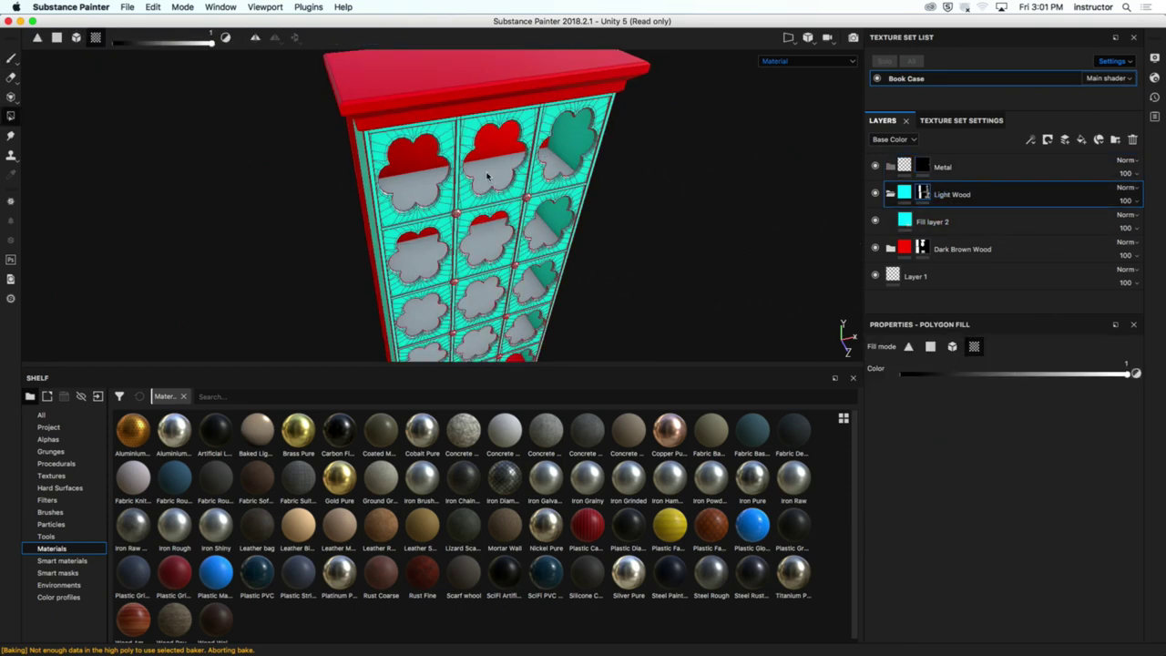
click(495, 250)
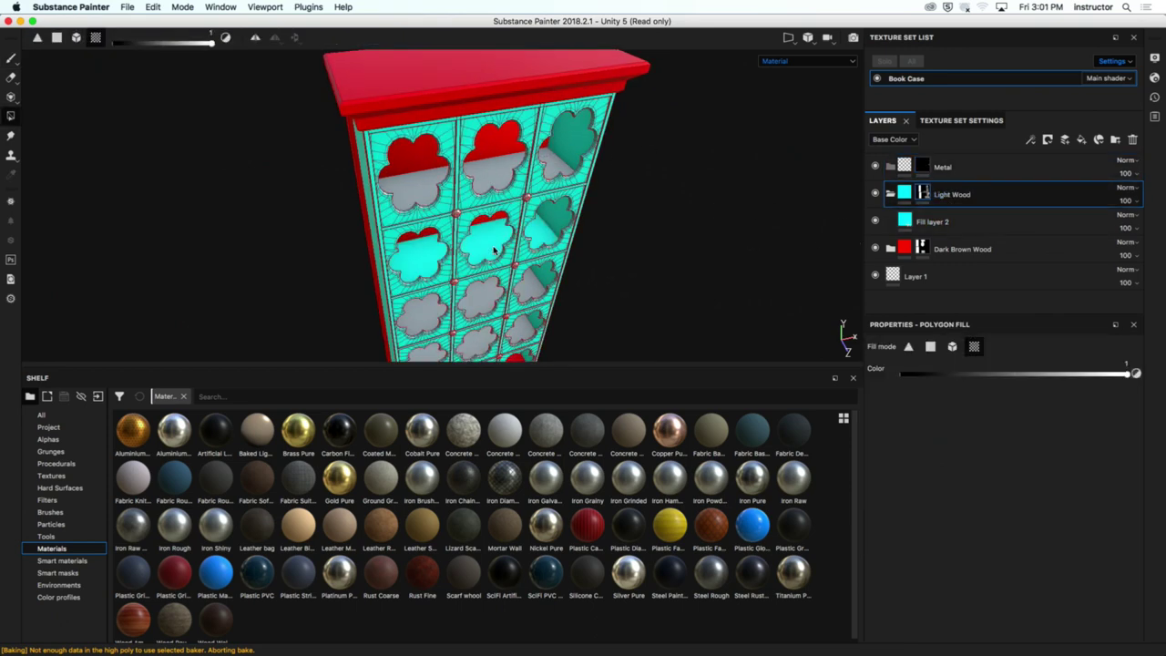
click(498, 182)
alt+middle_drag(520, 215, 551, 131)
click(507, 228)
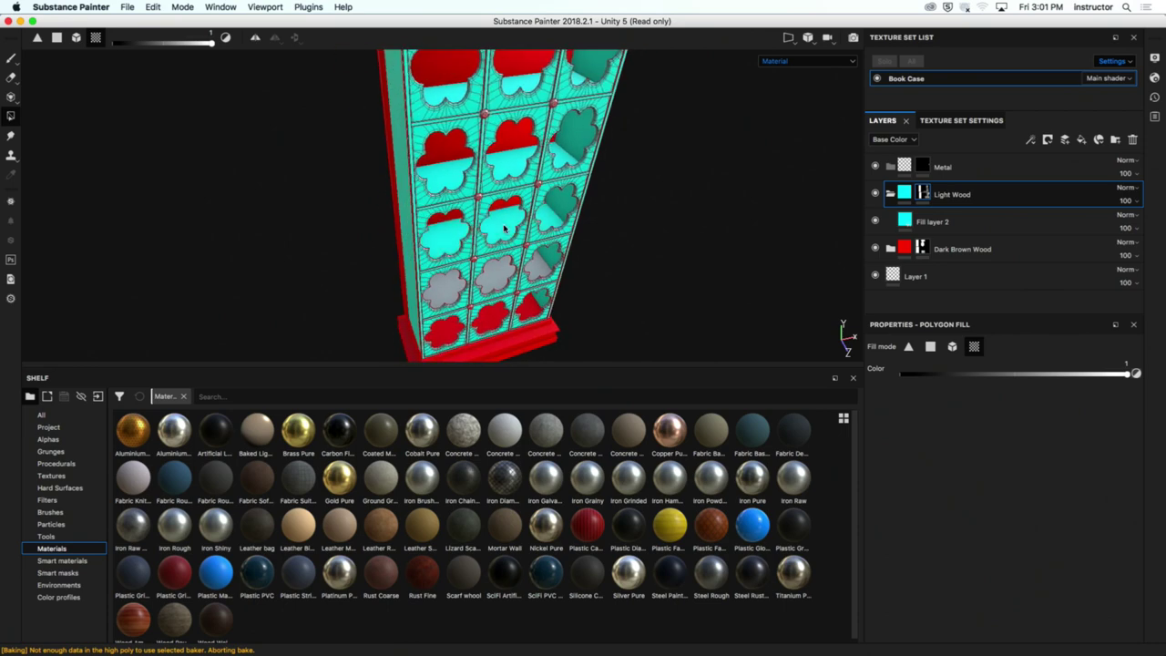
alt+middle_drag(524, 235, 556, 152)
click(510, 216)
Step: Enlarge the shelf area and add the Wood Walnut smart material to the Dark Brown Wood folder, below Fill layer 1
alt+drag(539, 215, 429, 176)
alt+right_drag(429, 176, 387, 168)
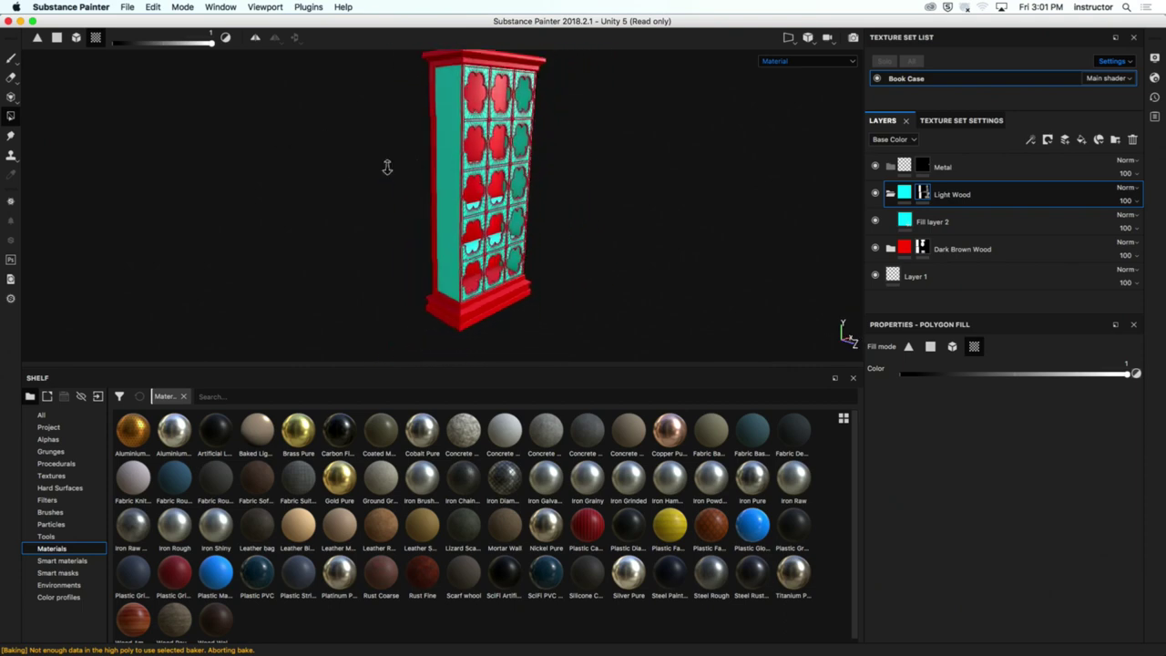
alt+drag(387, 168, 744, 152)
alt+middle_drag(744, 152, 739, 198)
alt+drag(738, 198, 715, 175)
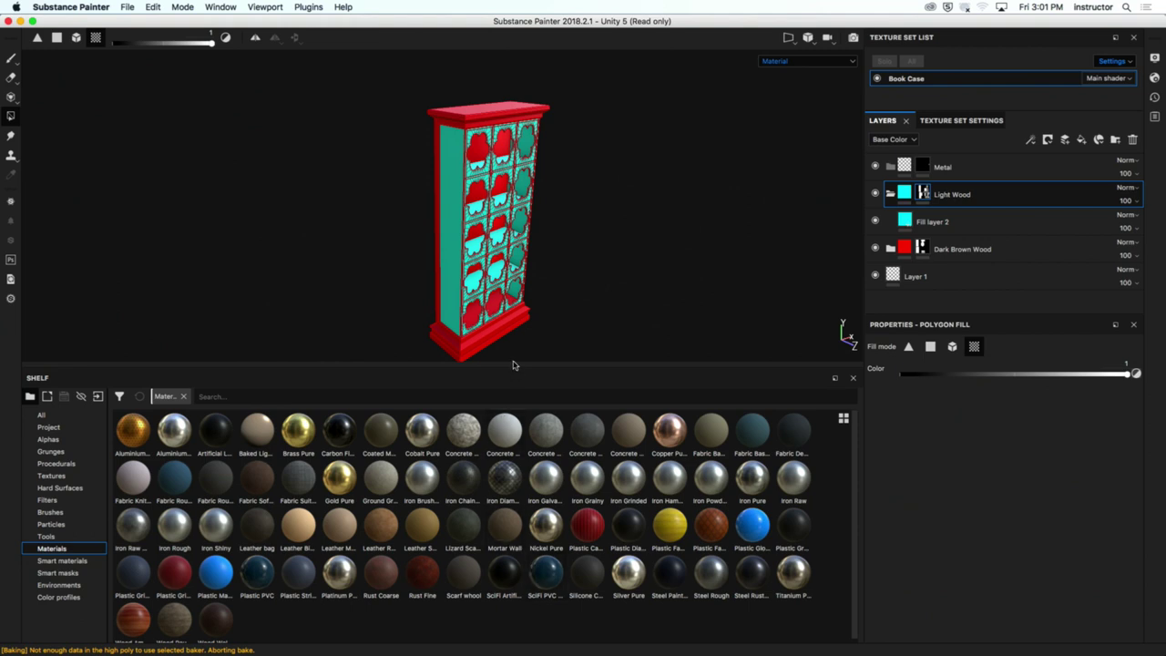
drag(513, 367, 513, 256)
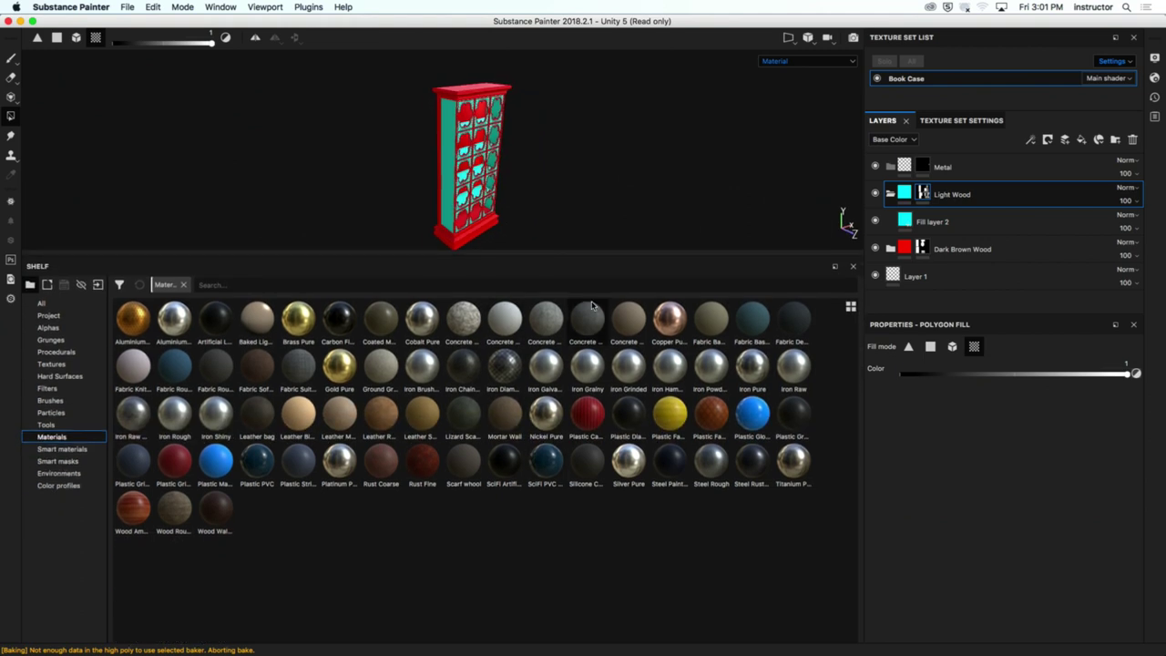
scroll(553, 144, up, 5)
alt+drag(570, 175, 455, 272)
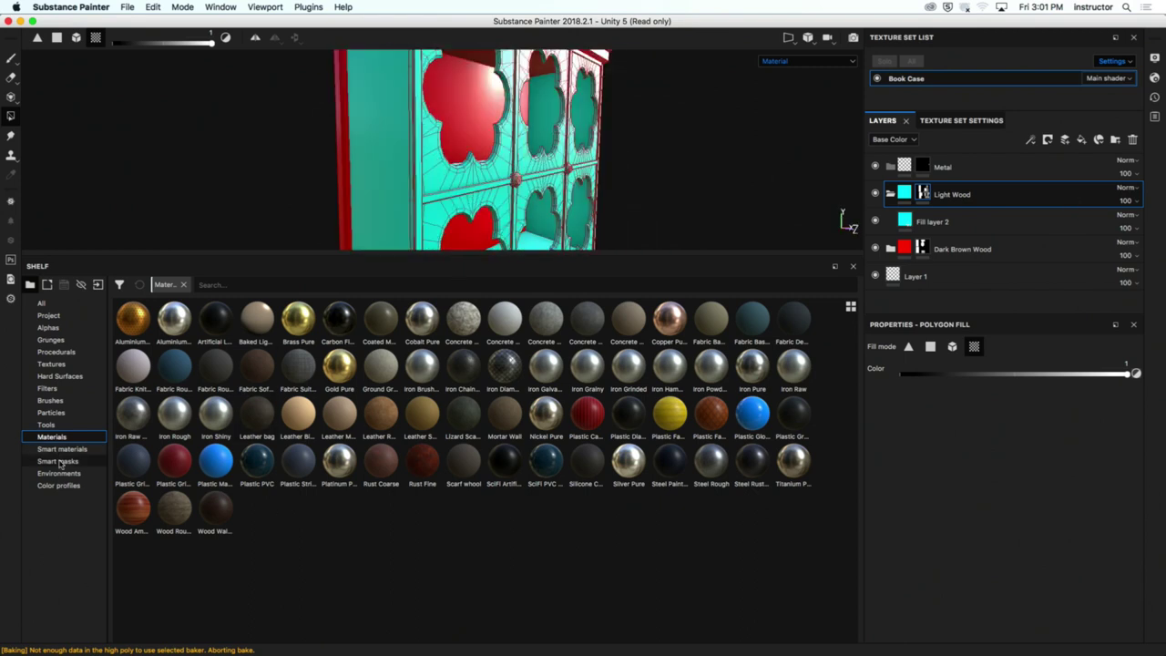
click(62, 449)
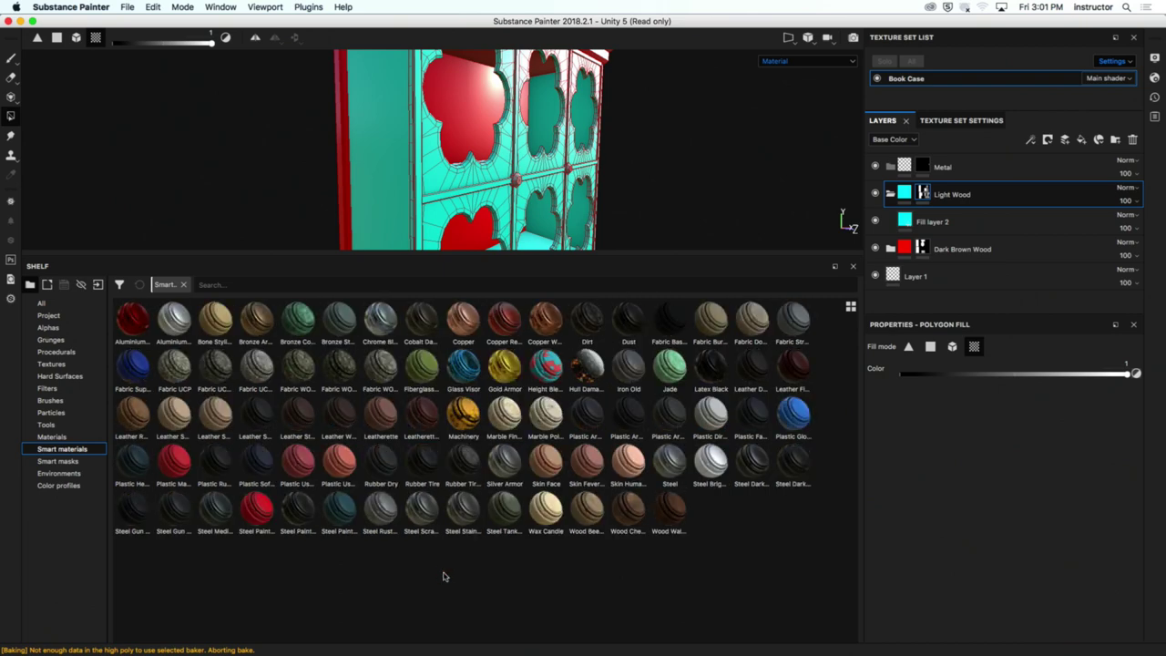
drag(669, 511, 1017, 252)
drag(988, 248, 989, 249)
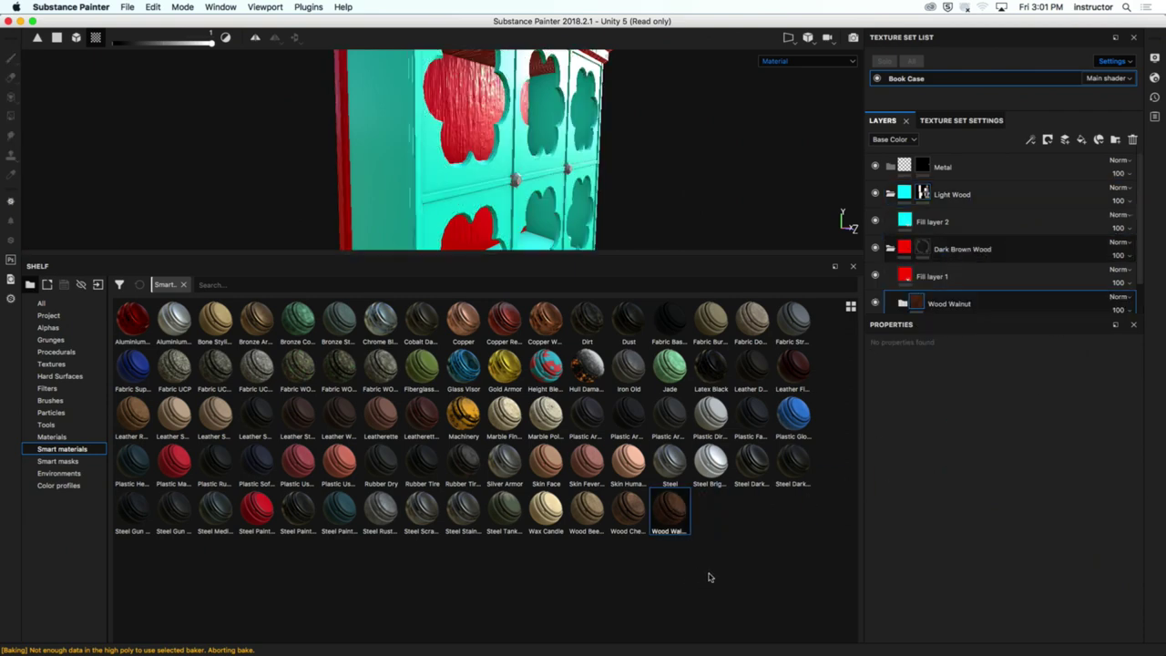
Step: Hide Fill layer 1 to reveal the walnut on the bookcase, and collapse the Dark Brown Wood folder
click(876, 276)
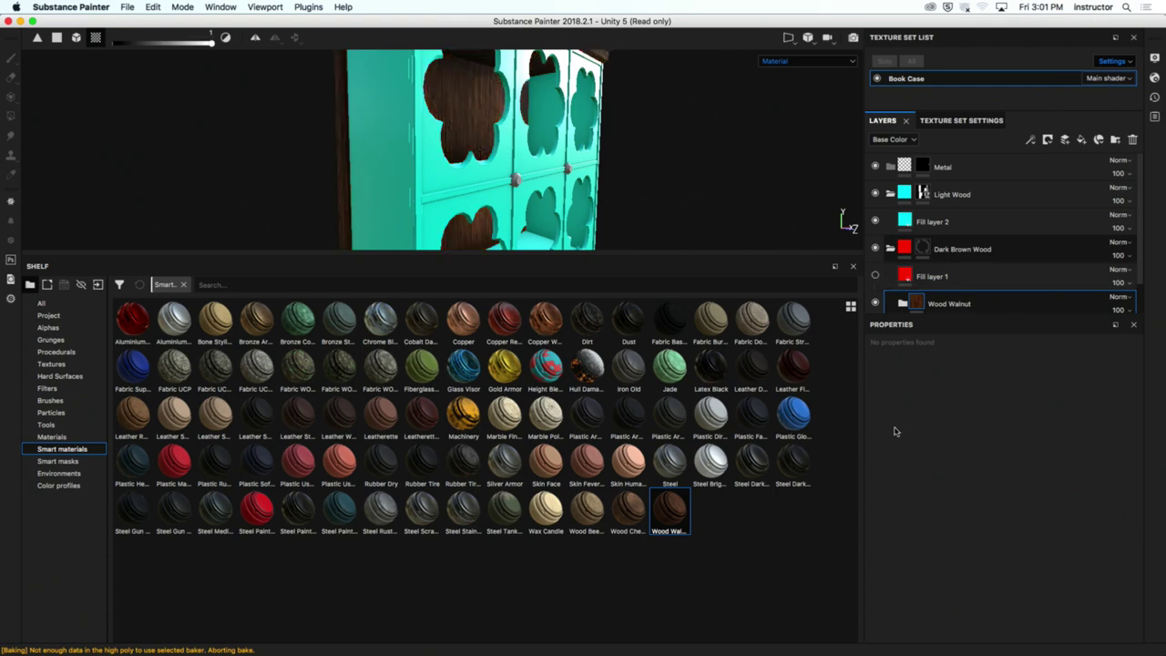
alt+middle_drag(499, 108, 512, 176)
alt+drag(512, 176, 552, 169)
alt+right_drag(552, 169, 534, 156)
alt+drag(535, 156, 598, 170)
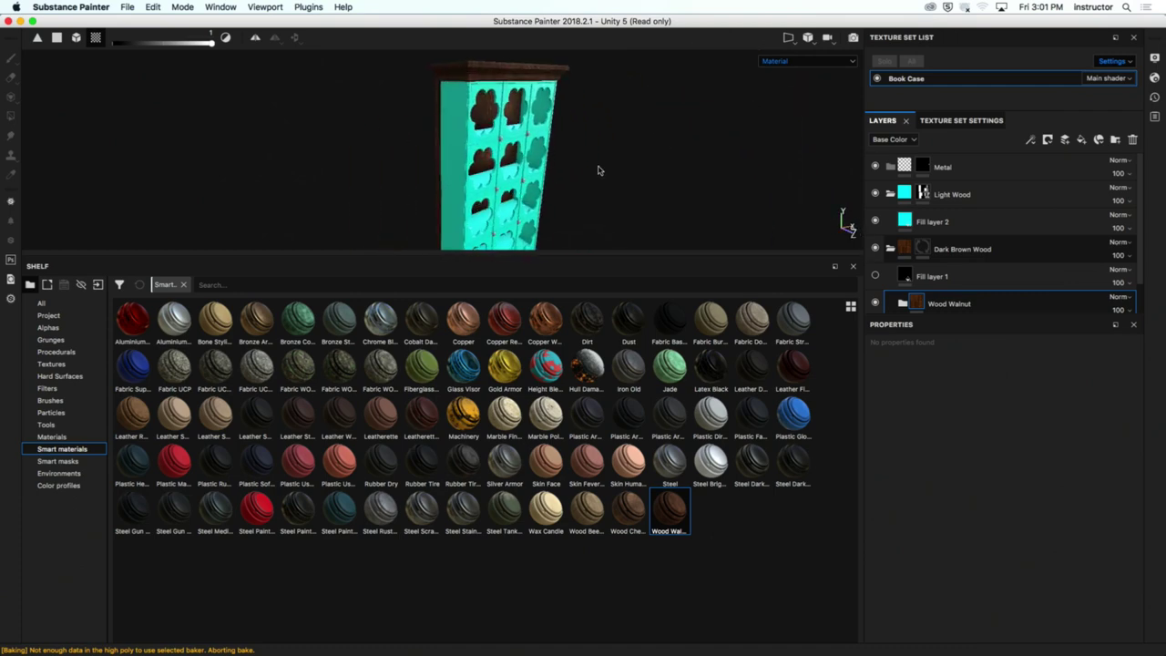
click(890, 248)
Step: Add the Wood Beech Veined smart material to the Light Wood folder, hide Fill layer 2, and collapse the folder
click(924, 193)
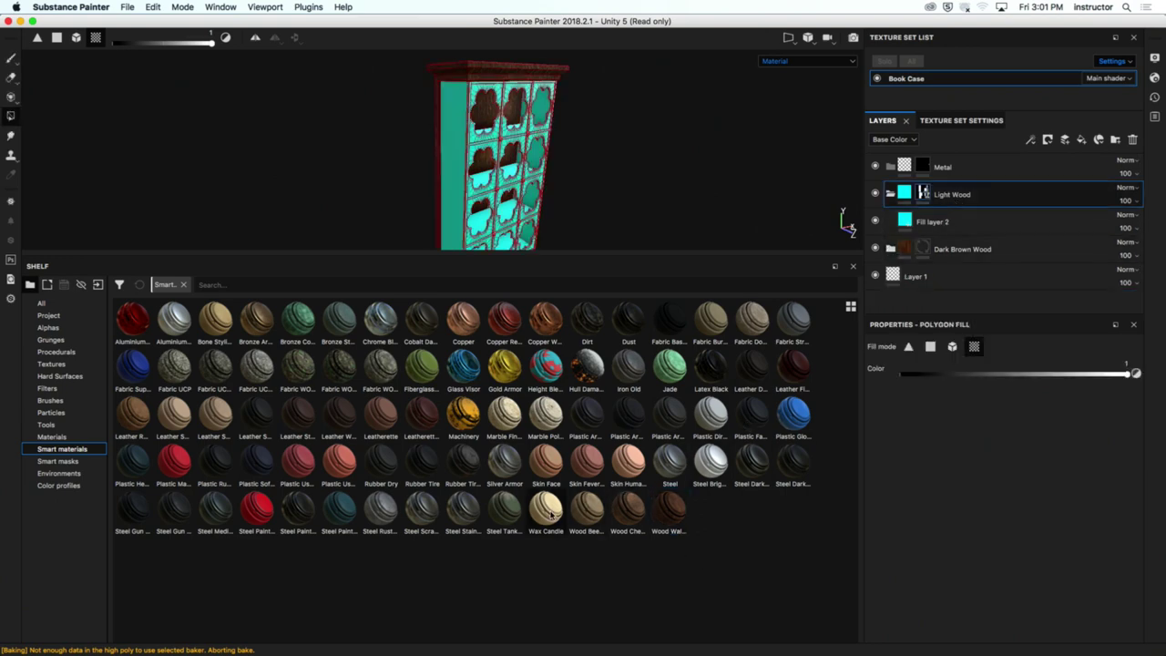
mouse_move(587, 517)
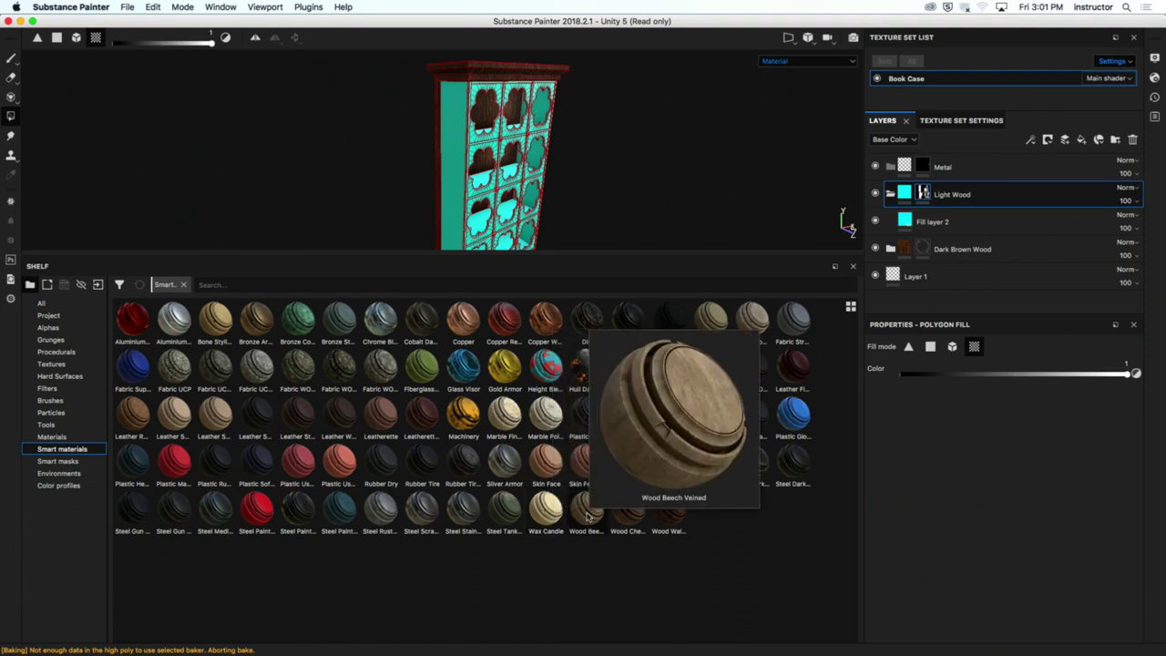
drag(588, 517, 947, 209)
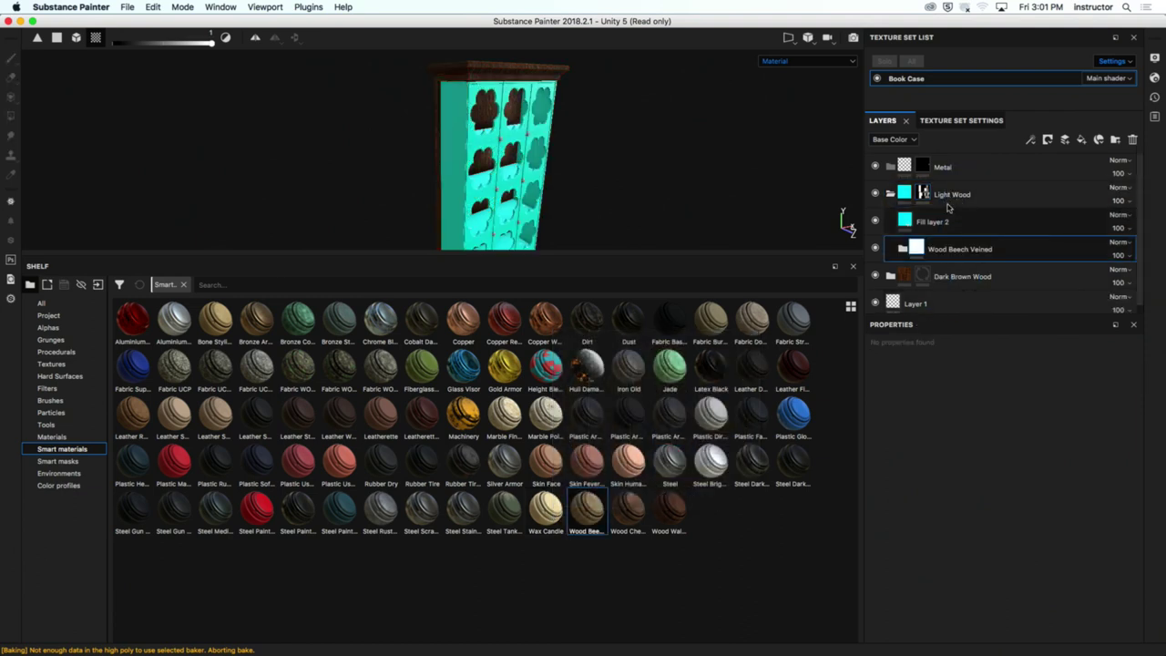
click(876, 221)
alt+drag(609, 157, 500, 117)
alt+middle_drag(500, 116, 522, 161)
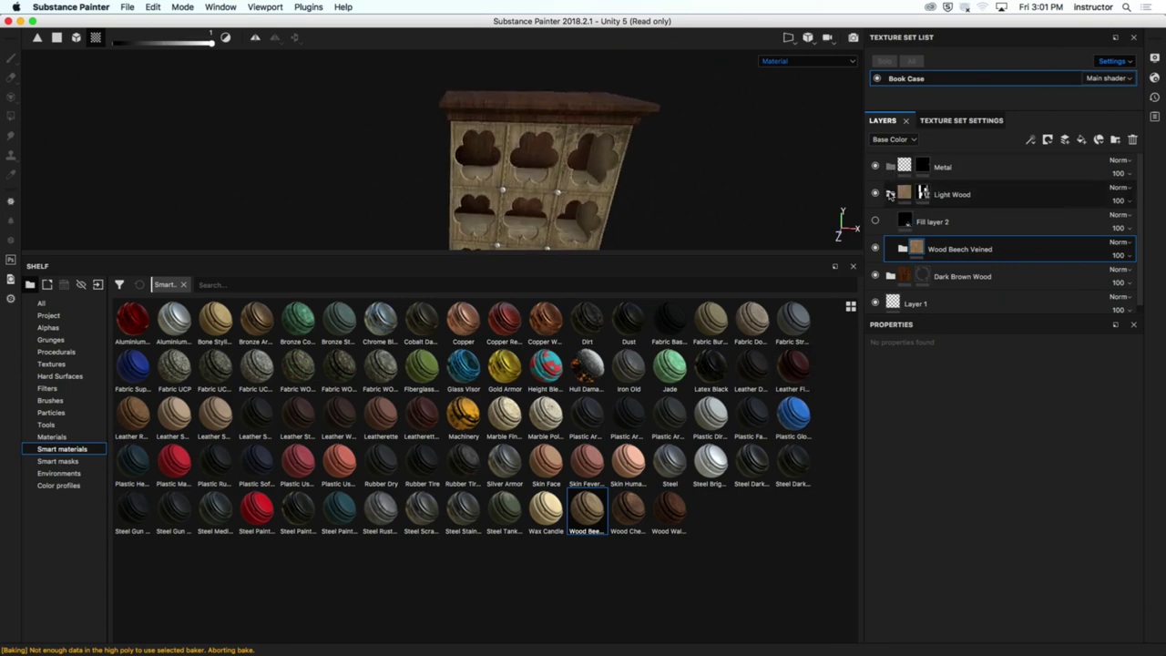
click(890, 194)
Step: Try the Steel Stained smart material in the Metal folder, check it on the bookcase, and undo the addition
click(923, 165)
key(4)
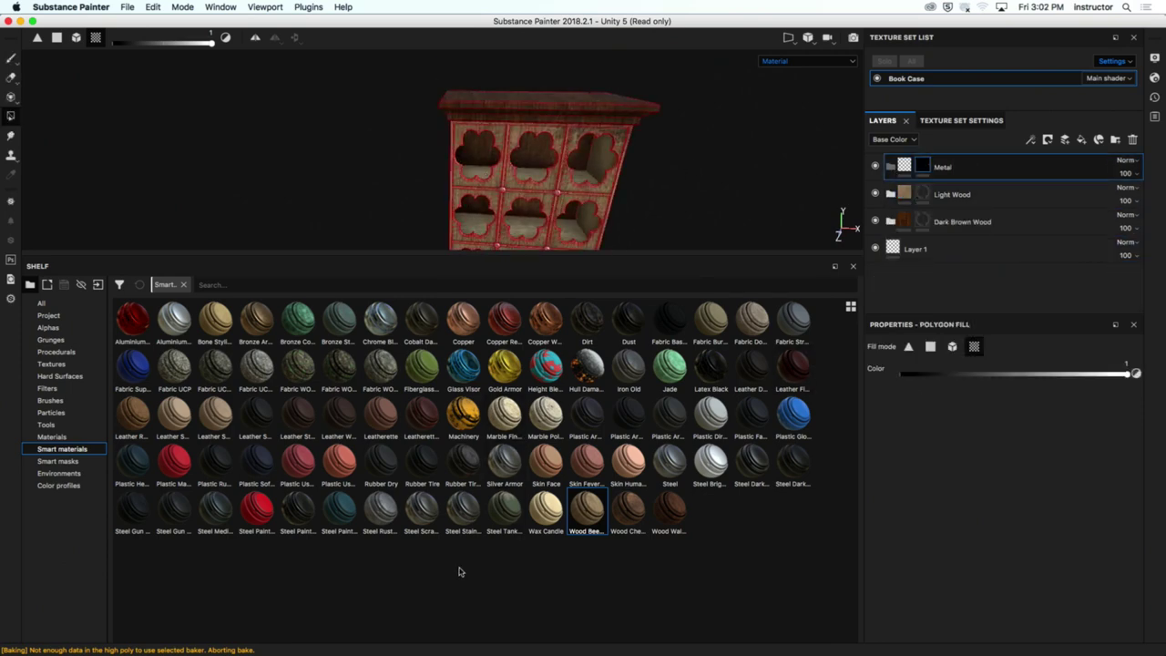
drag(463, 510, 989, 168)
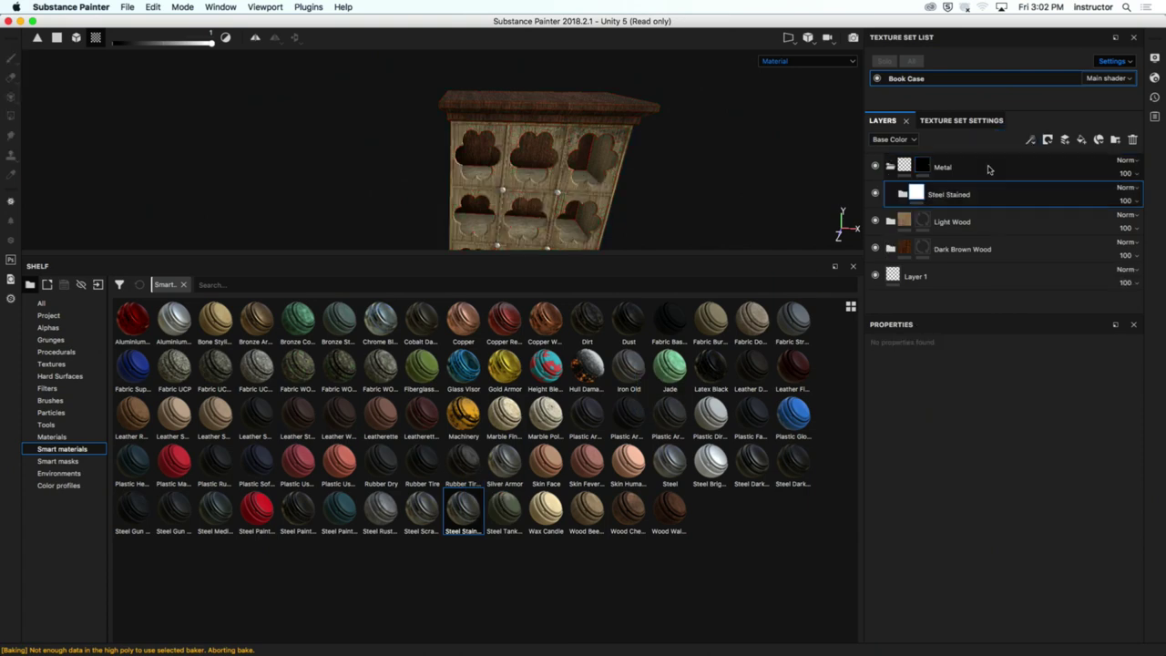
alt+drag(562, 216, 623, 192)
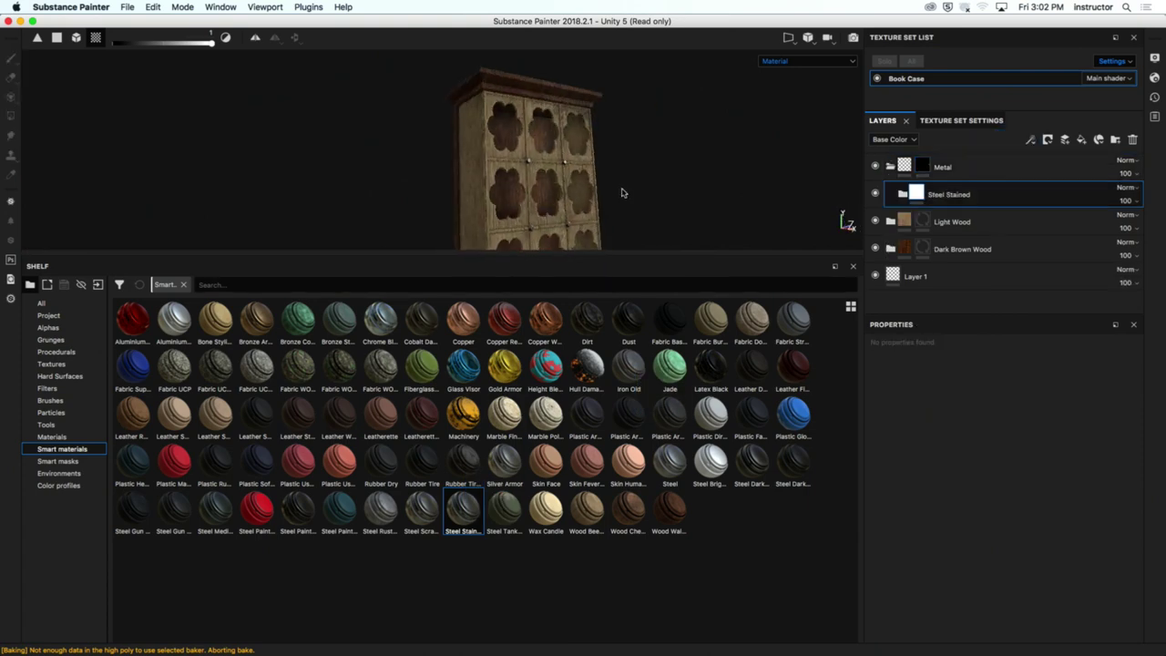
key(ctrl+z)
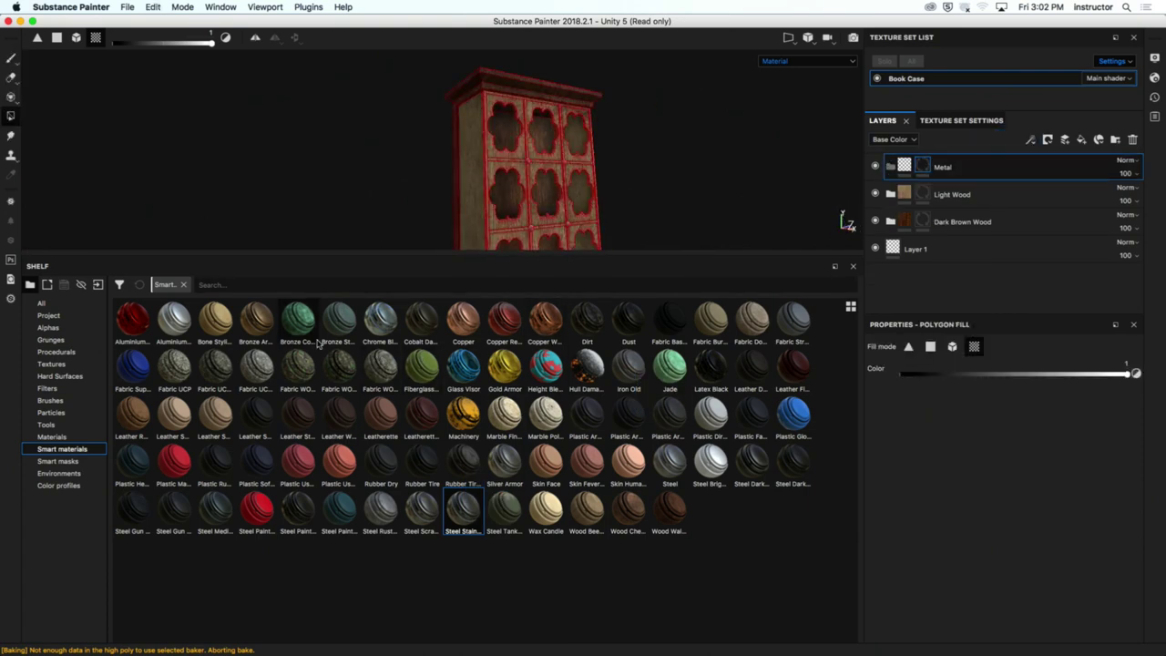
Step: Try the Bronze Armor smart material in the Metal folder and undo the addition
drag(258, 324, 891, 191)
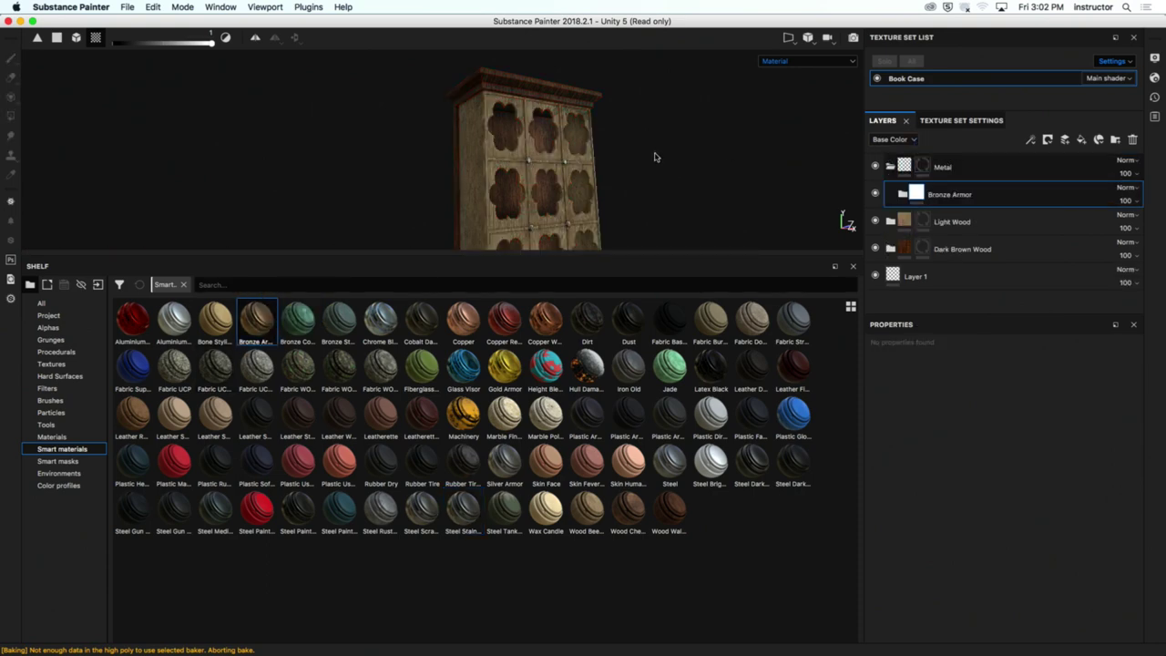
alt+drag(654, 157, 586, 187)
key(ctrl+z)
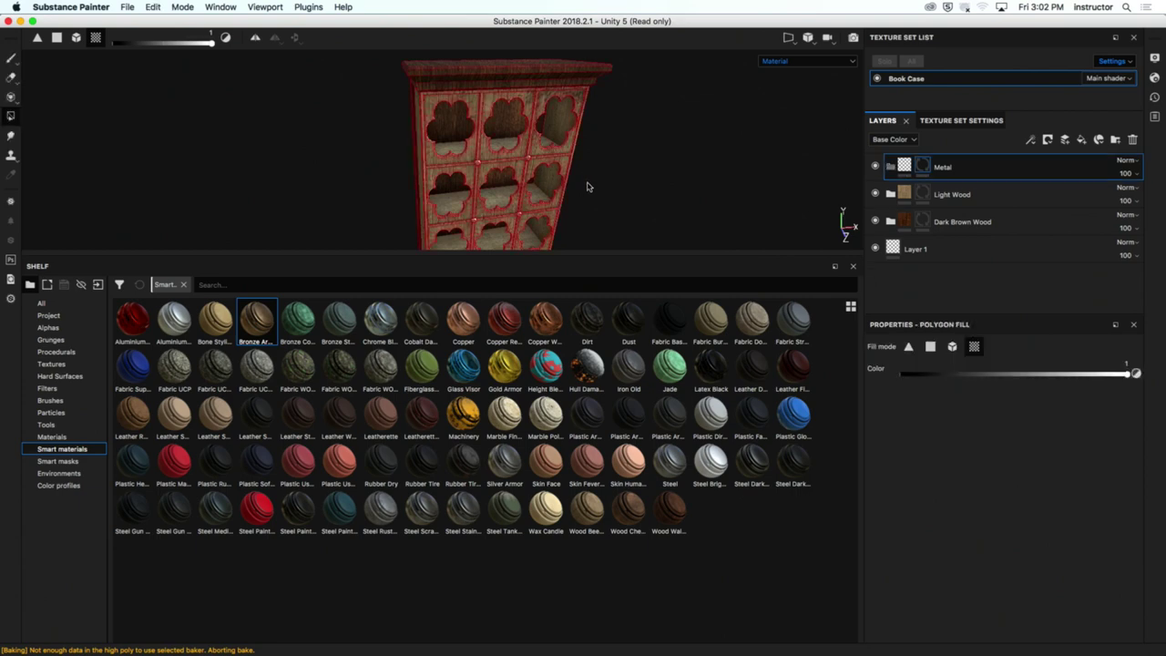
Step: Add the Steel Scratched smart material to the Metal folder and check it on the door knobs
drag(426, 517, 920, 182)
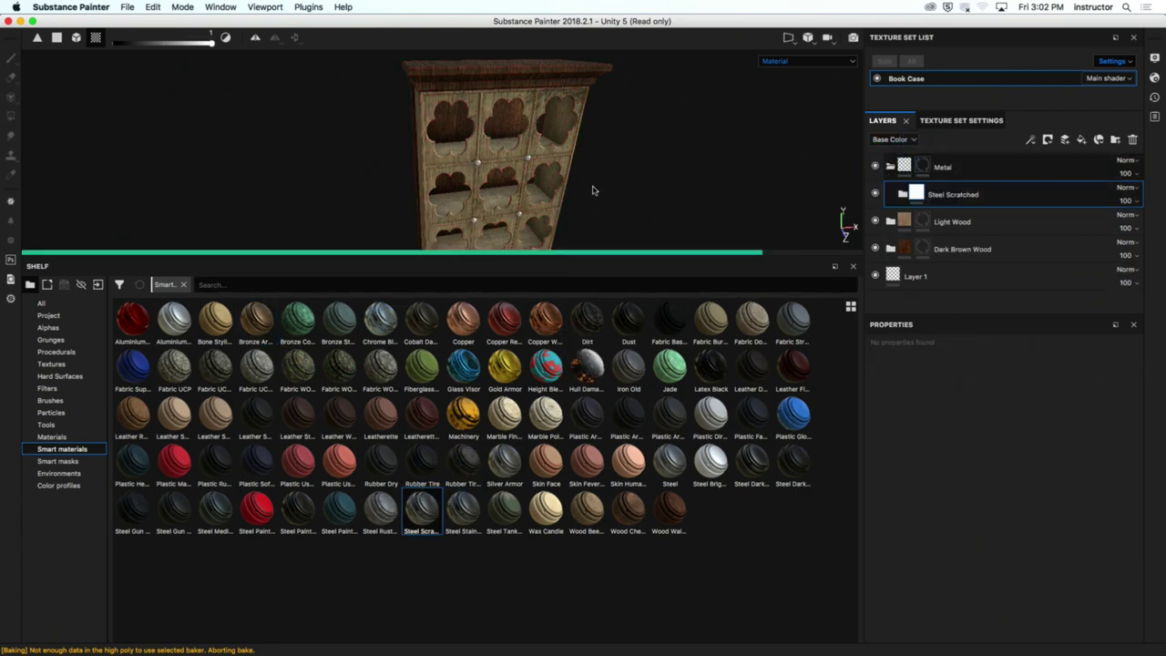
alt+drag(593, 189, 425, 143)
alt+right_drag(425, 143, 700, 146)
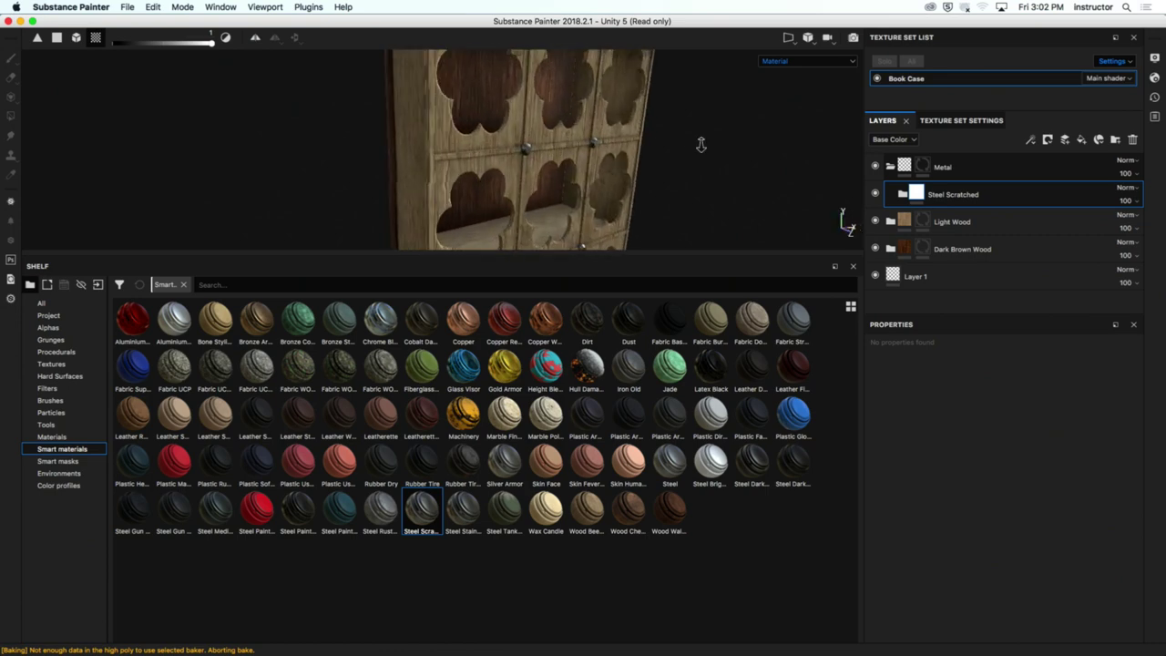
alt+drag(583, 137, 606, 129)
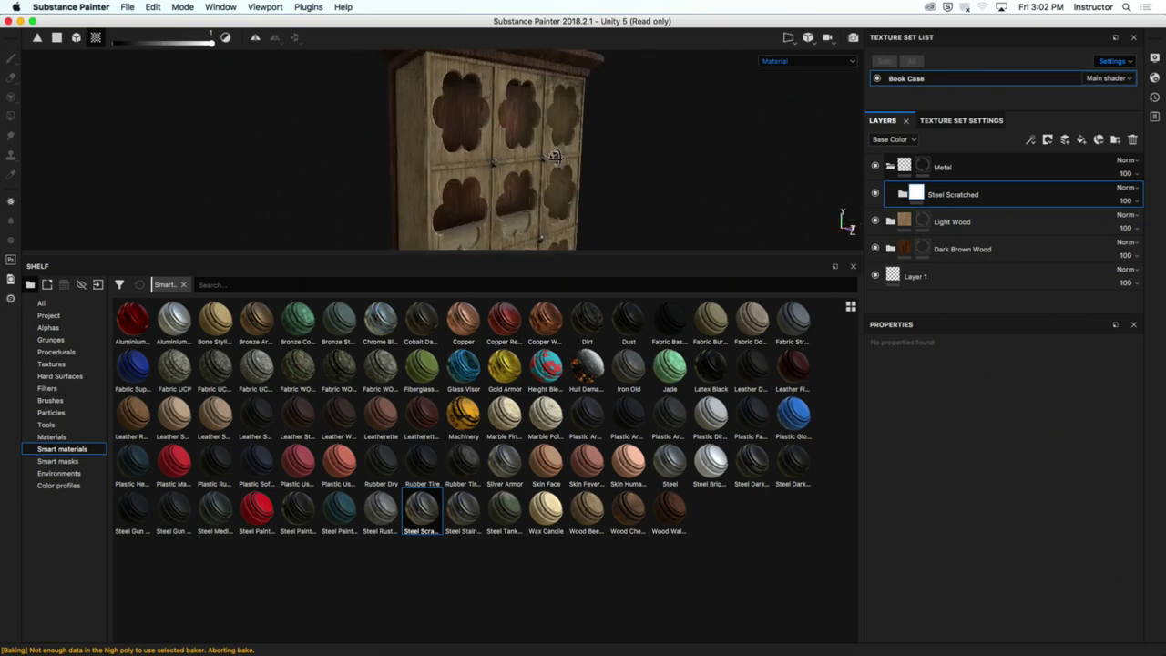
alt+right_drag(606, 129, 709, 127)
alt+drag(707, 127, 596, 156)
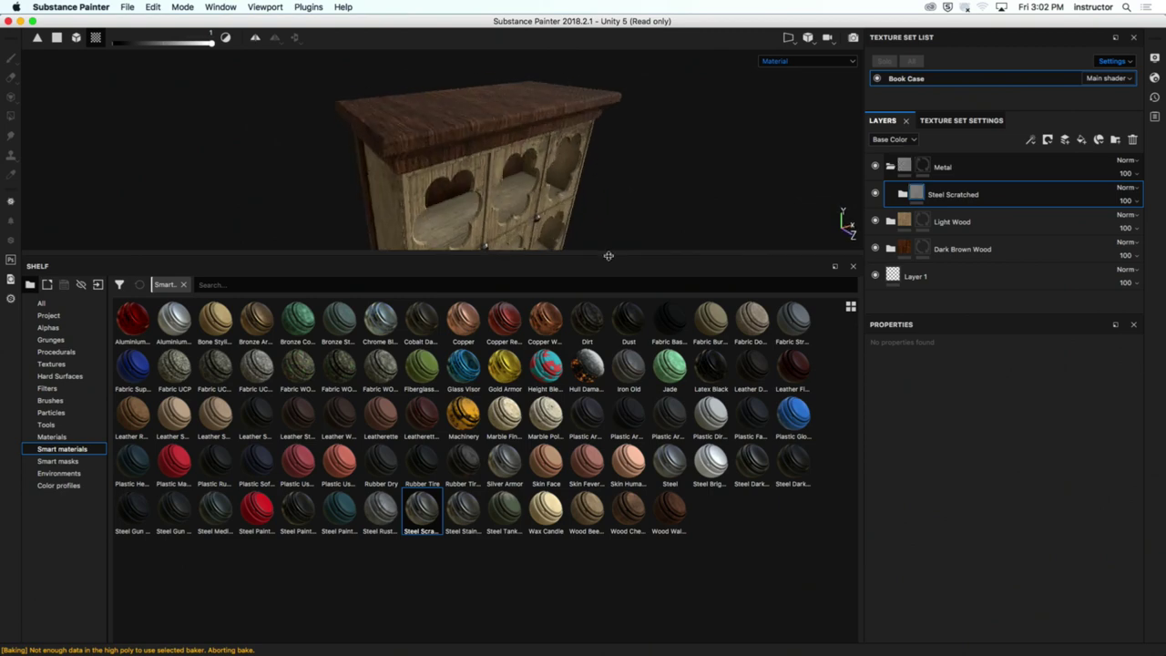
Step: Shrink the shelf area to enlarge the viewport, and examine the materials on the bookcase's top, side and back
drag(605, 256, 597, 507)
alt+drag(605, 341, 586, 338)
alt+right_drag(585, 338, 577, 337)
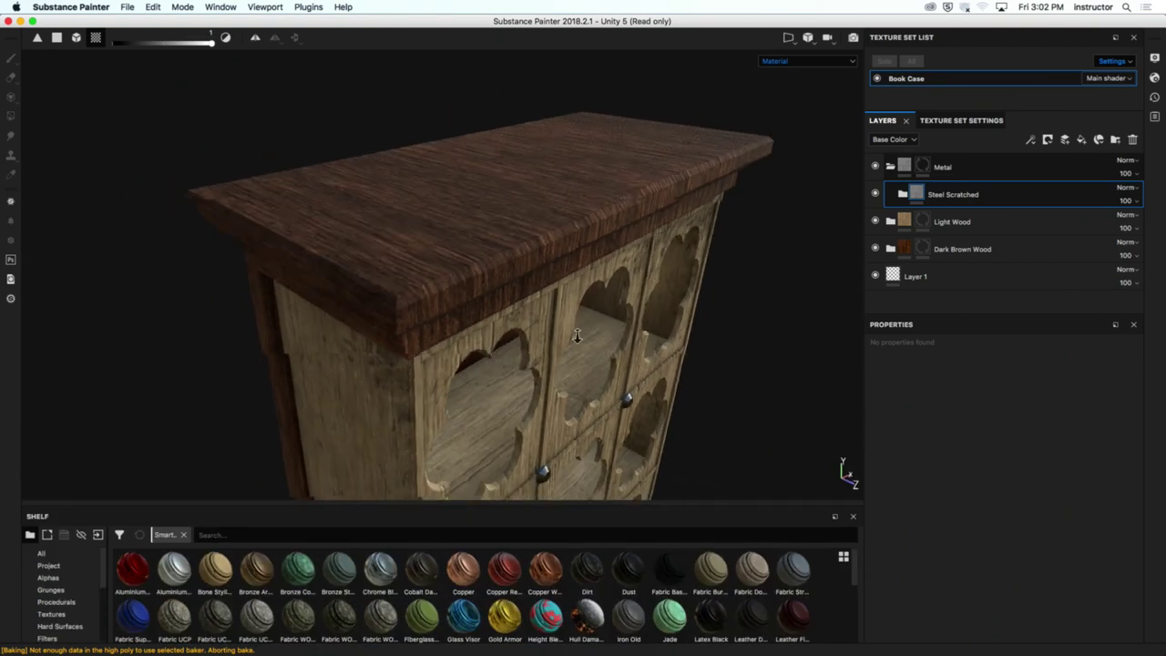
alt+drag(577, 336, 547, 301)
alt+middle_drag(547, 301, 553, 268)
alt+drag(357, 273, 674, 193)
alt+middle_drag(497, 226, 517, 237)
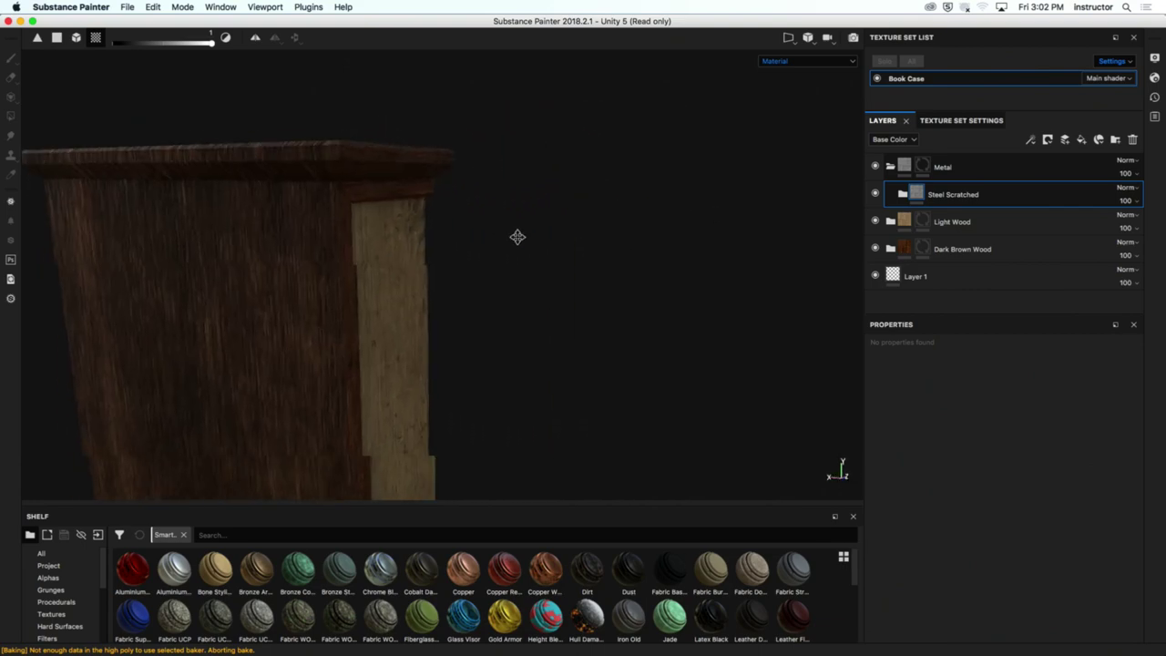
alt+drag(518, 237, 523, 316)
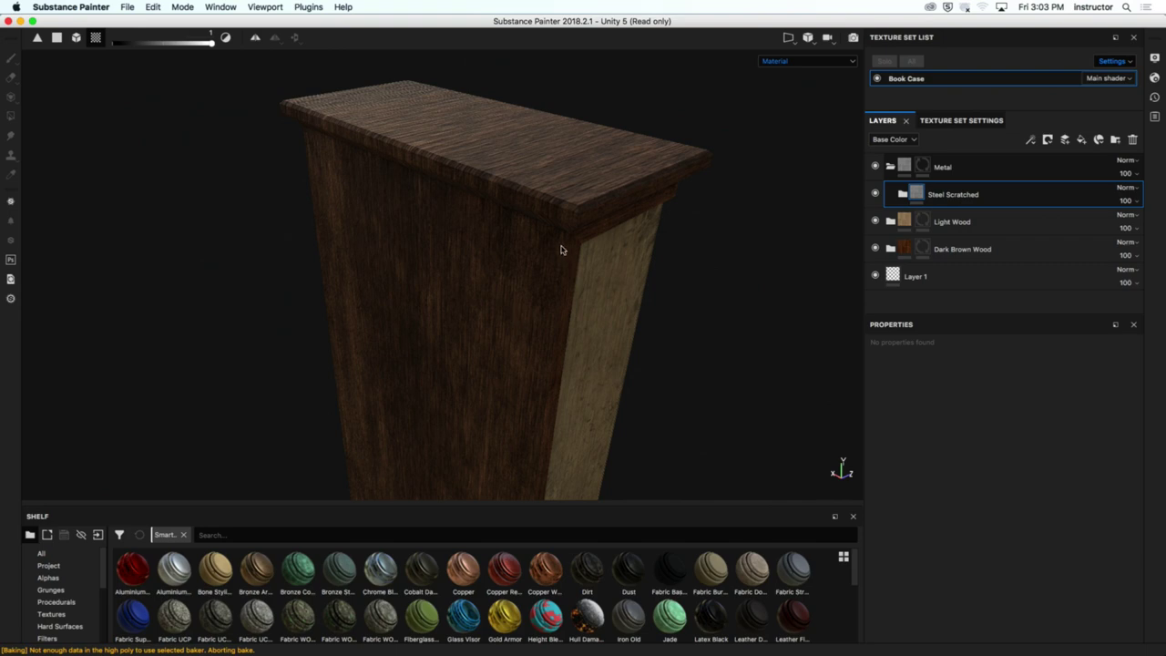
Step: Examine the walnut grain direction on the bookcase's top board, edge trim and back panel
alt+drag(542, 186, 457, 131)
alt+drag(454, 247, 241, 159)
alt+right_drag(523, 308, 471, 283)
alt+middle_drag(686, 250, 670, 266)
alt+drag(669, 265, 511, 303)
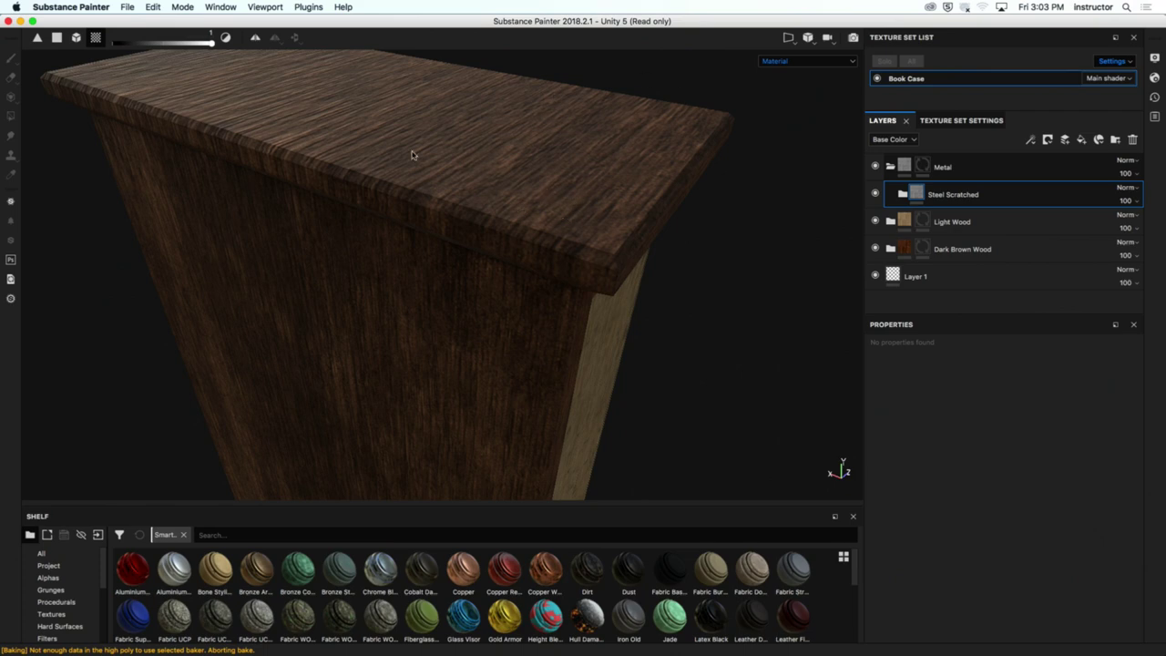
alt+drag(421, 265, 523, 209)
alt+right_drag(523, 208, 441, 240)
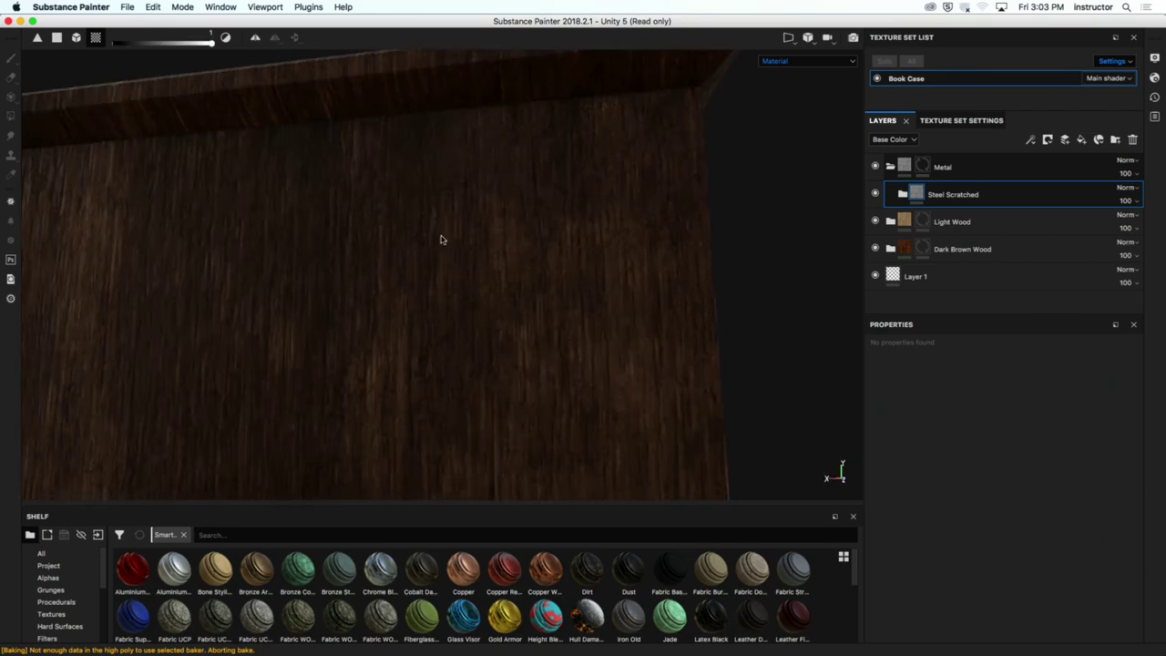
alt+drag(442, 239, 500, 238)
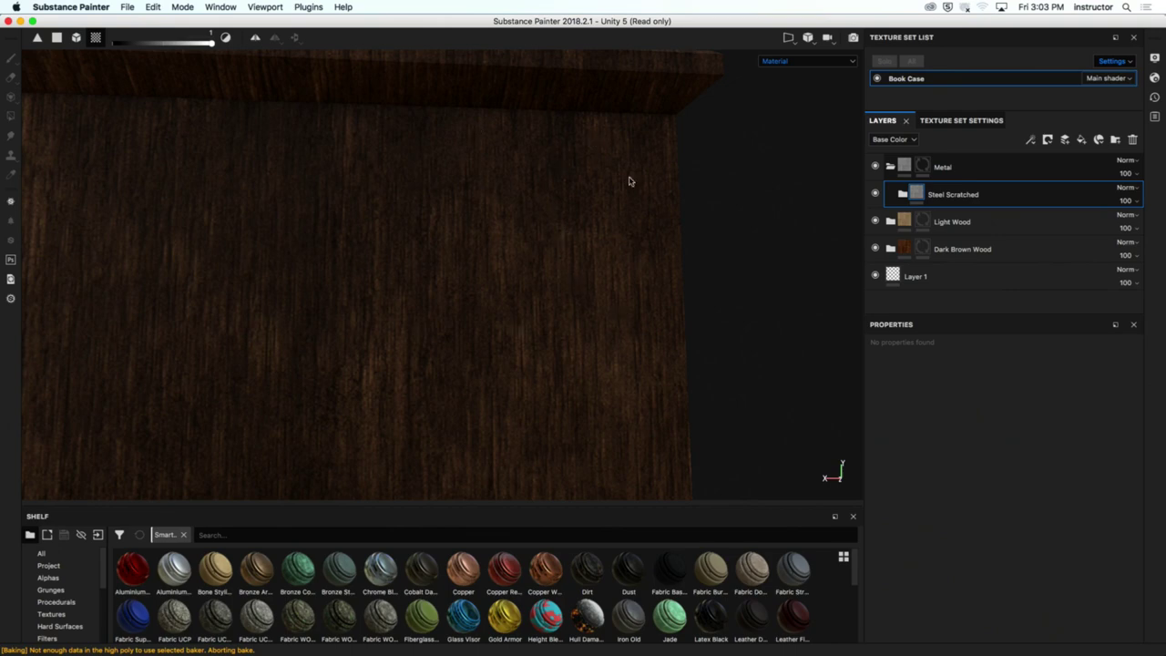
alt+drag(637, 306, 514, 285)
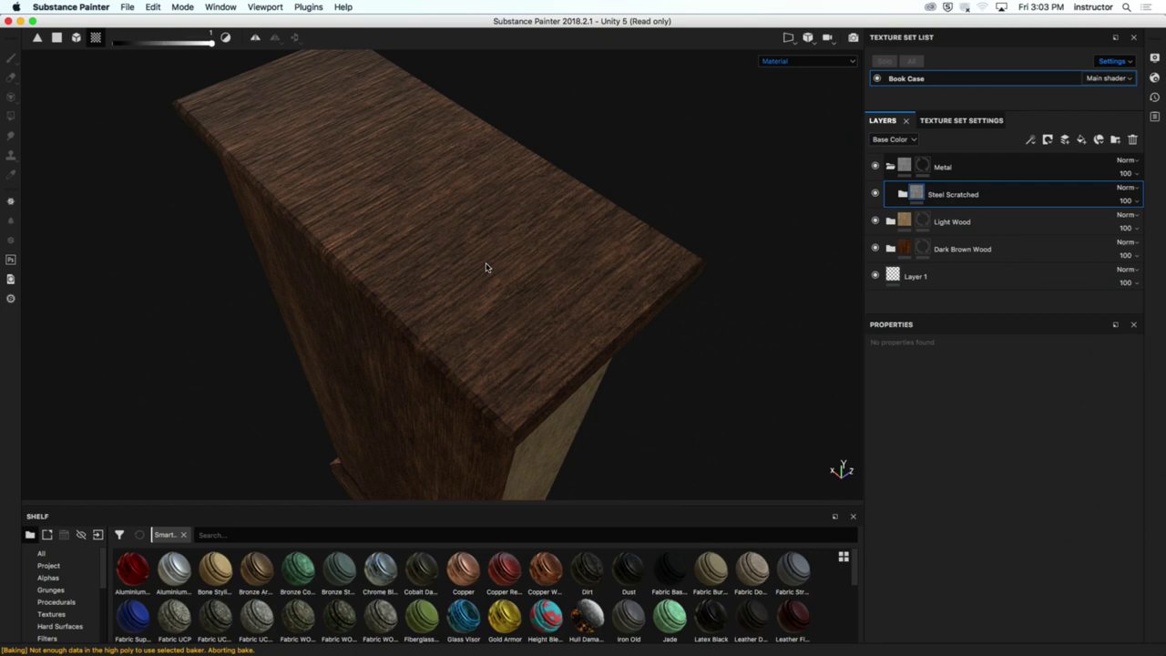
Step: Examine the light wood grain direction on the front door frames and horizontal strips around the knobs
mouse_move(486, 268)
alt+mouse_down()
mouse_move(575, 307)
mouse_move(589, 393)
mouse_move(483, 255)
mouse_move(499, 268)
alt+mouse_up()
alt+right_drag(499, 268, 377, 291)
alt+drag(377, 291, 284, 315)
alt+middle_drag(584, 343, 476, 244)
alt+right_drag(476, 245, 463, 299)
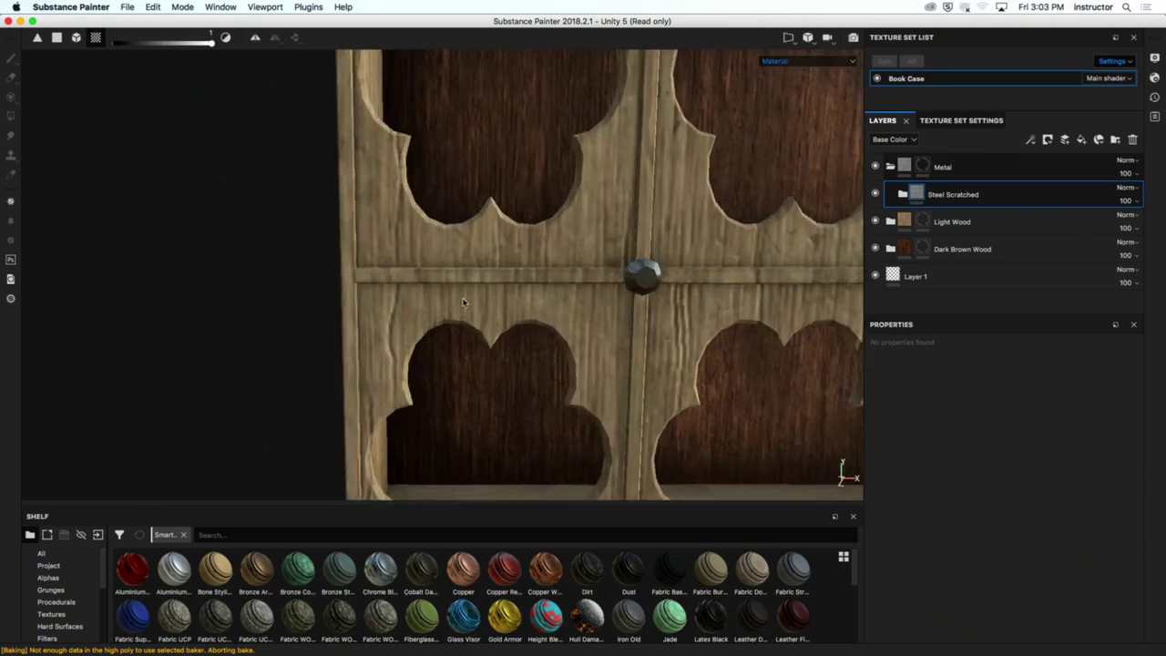
alt+drag(463, 299, 388, 279)
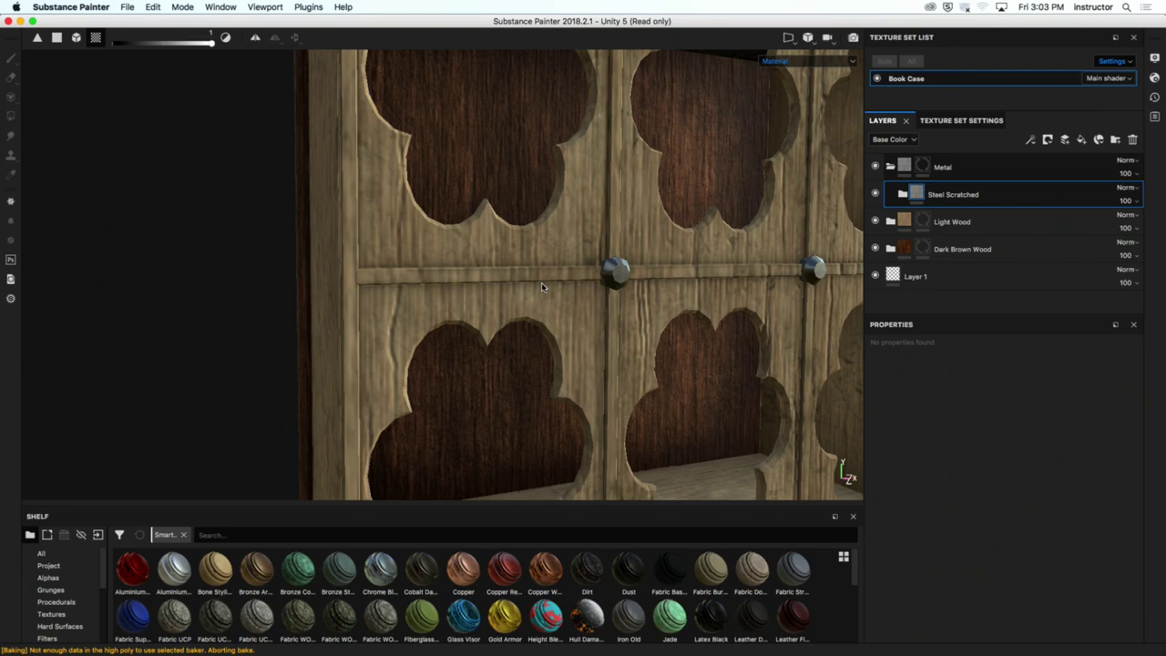
alt+drag(526, 200, 506, 234)
alt+drag(533, 112, 546, 264)
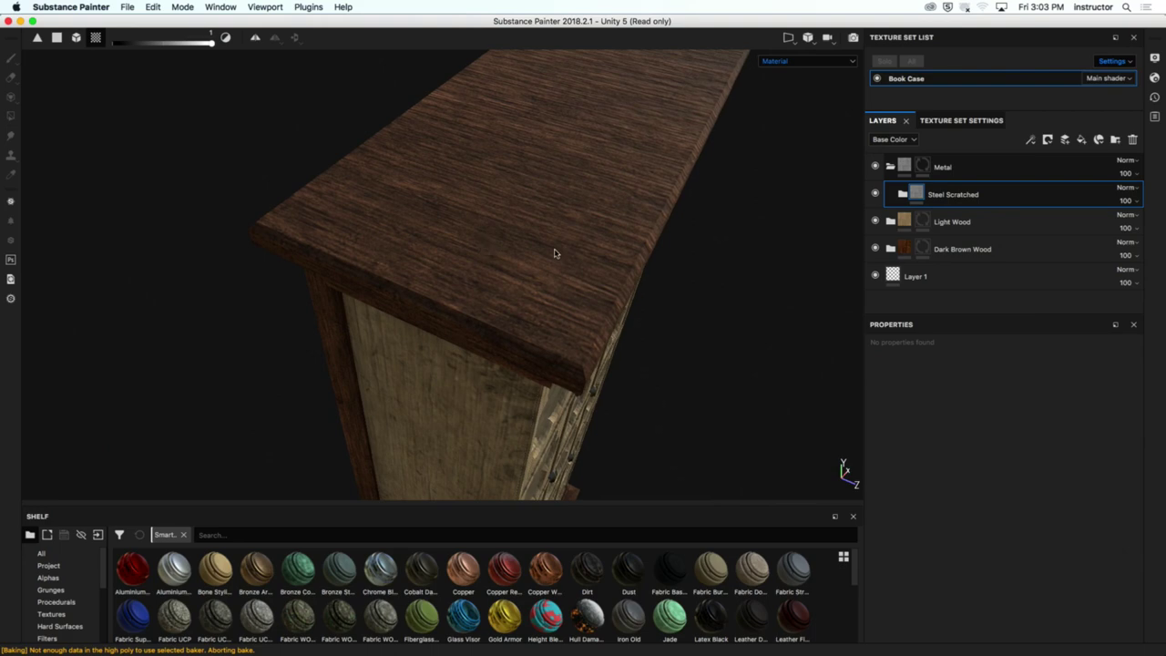
Step: Rename the Dark Brown Wood folder to "Dark Brown Wood Vertical"
click(966, 250)
key(4)
double_click(953, 250)
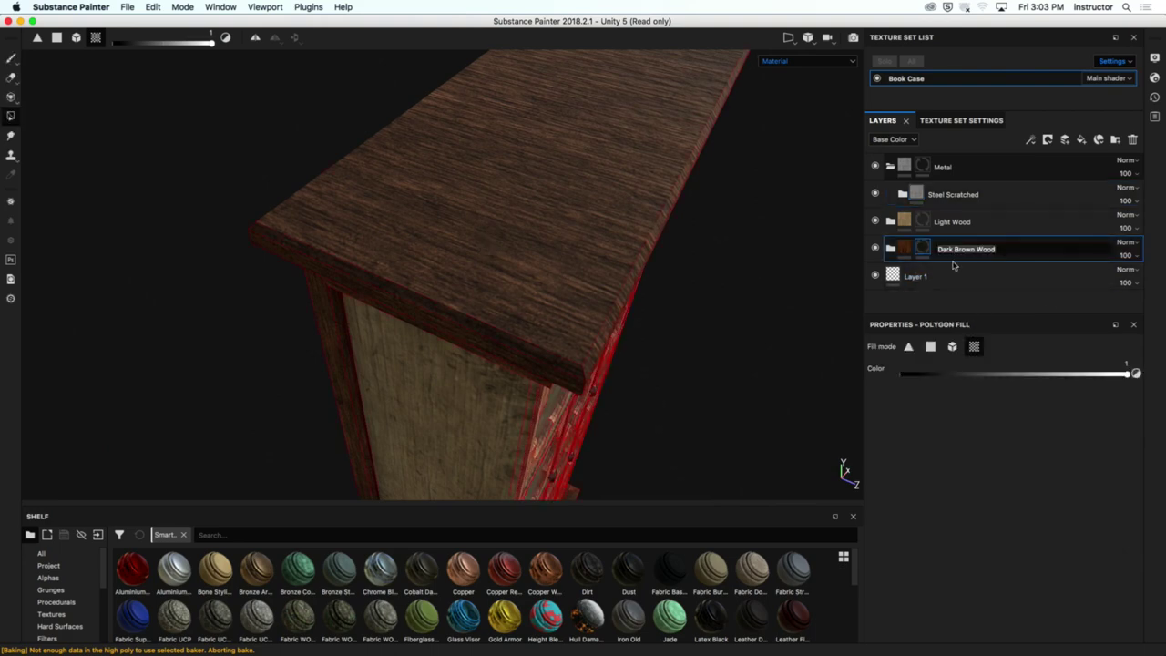
key(Right)
text(Vertical)
key(Return)
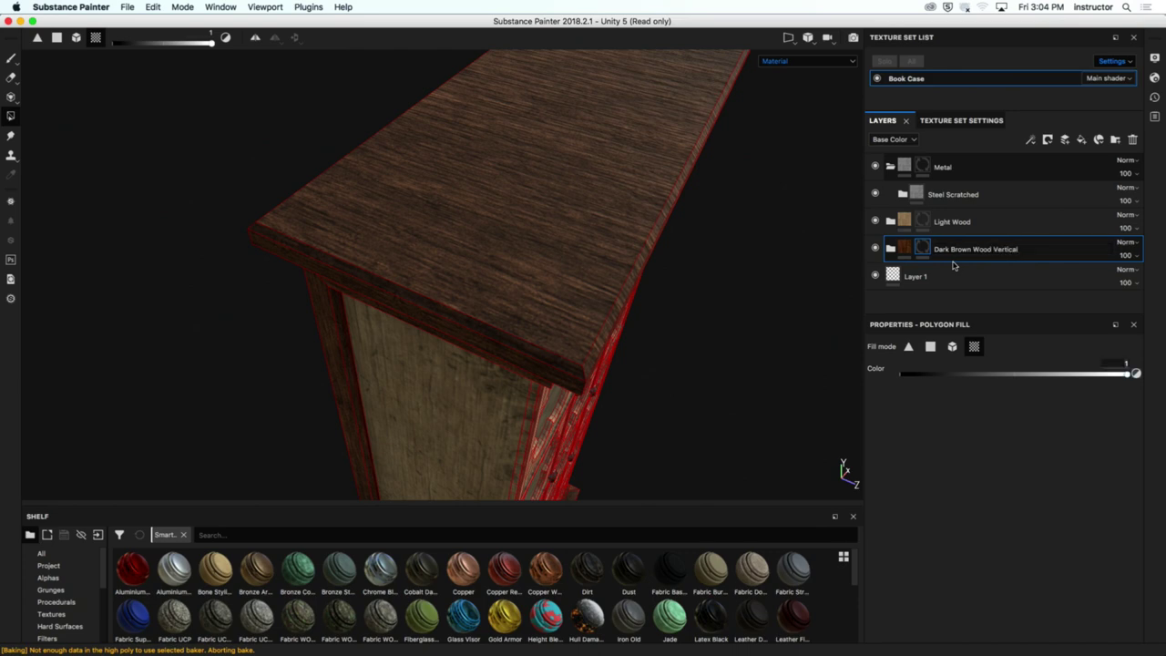
Step: Duplicate the Dark Brown Wood Vertical folder and rename the copy "Dark Brown Wood Horz"
right_click(968, 256)
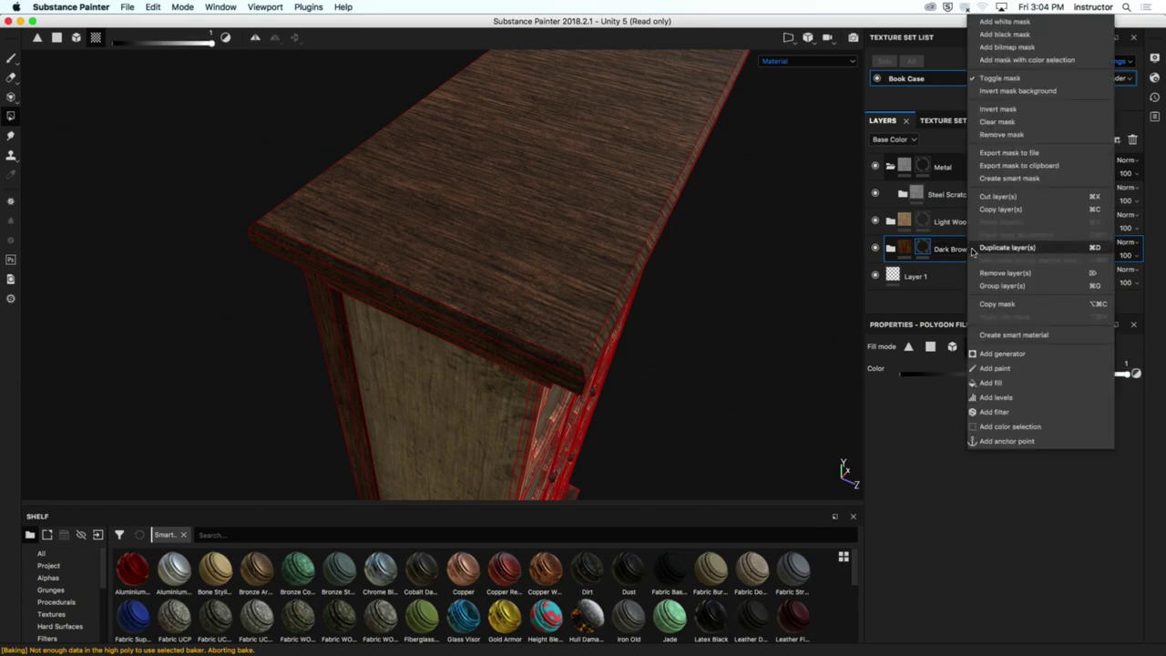
click(980, 248)
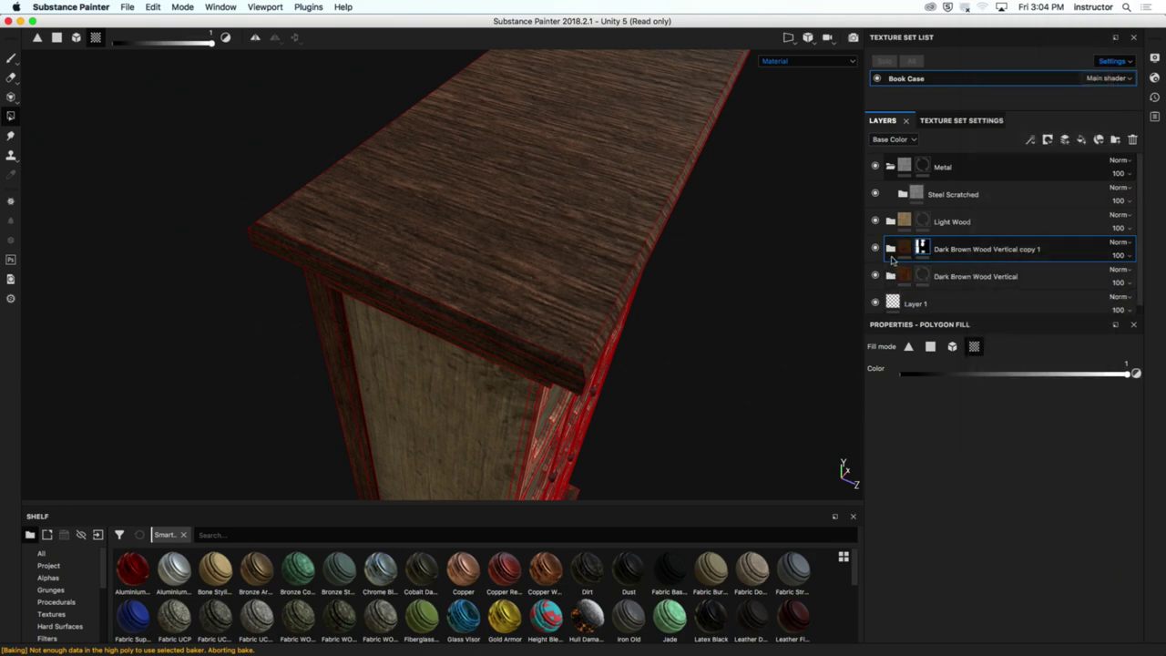
click(890, 250)
click(891, 250)
double_click(1003, 252)
drag(998, 250, 1089, 249)
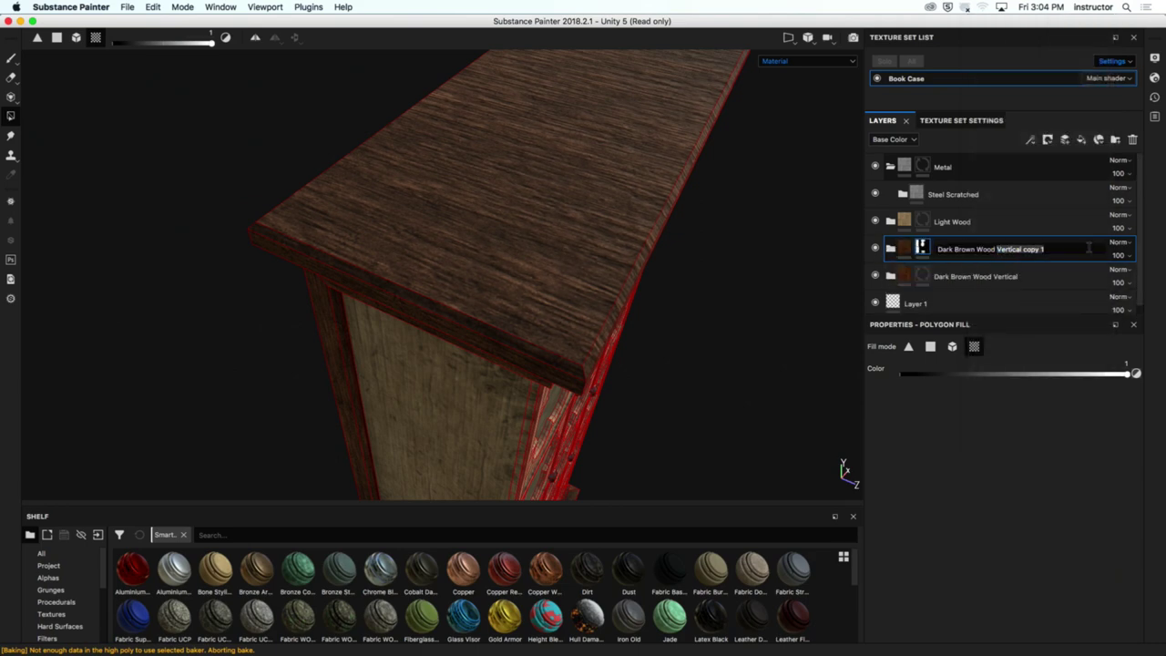
text(Horz)
key(Return)
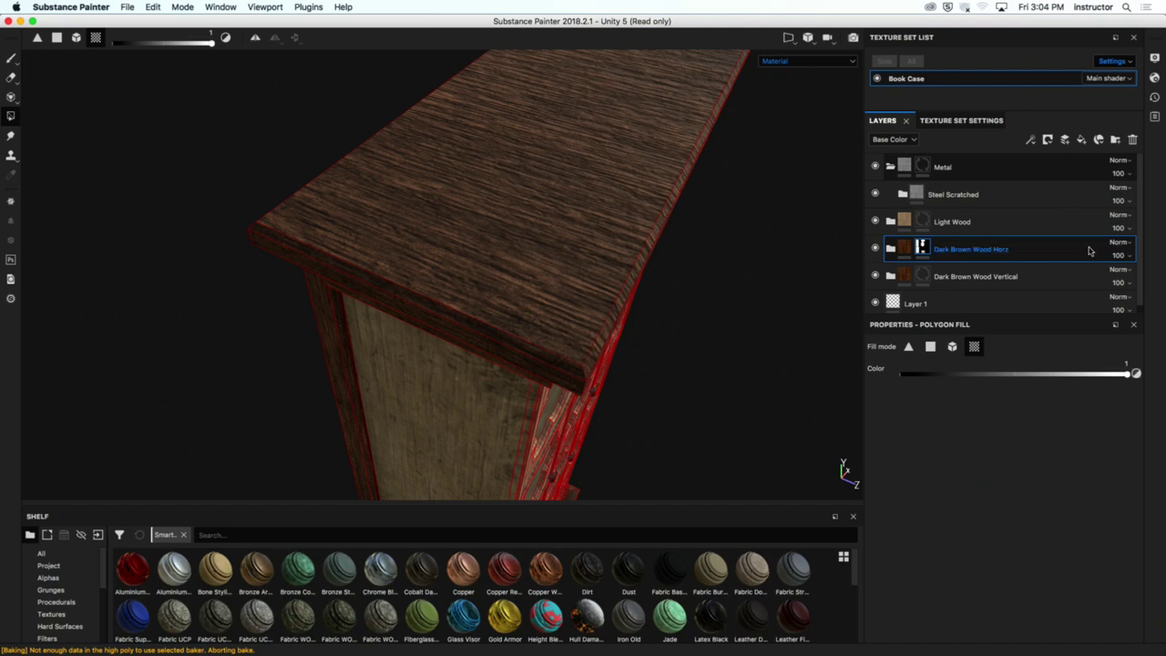
Step: Hide the Dark Brown Wood Horz folder and remove the top board from the Dark Brown Wood Vertical mask with fill colour 0
alt+drag(819, 308, 629, 327)
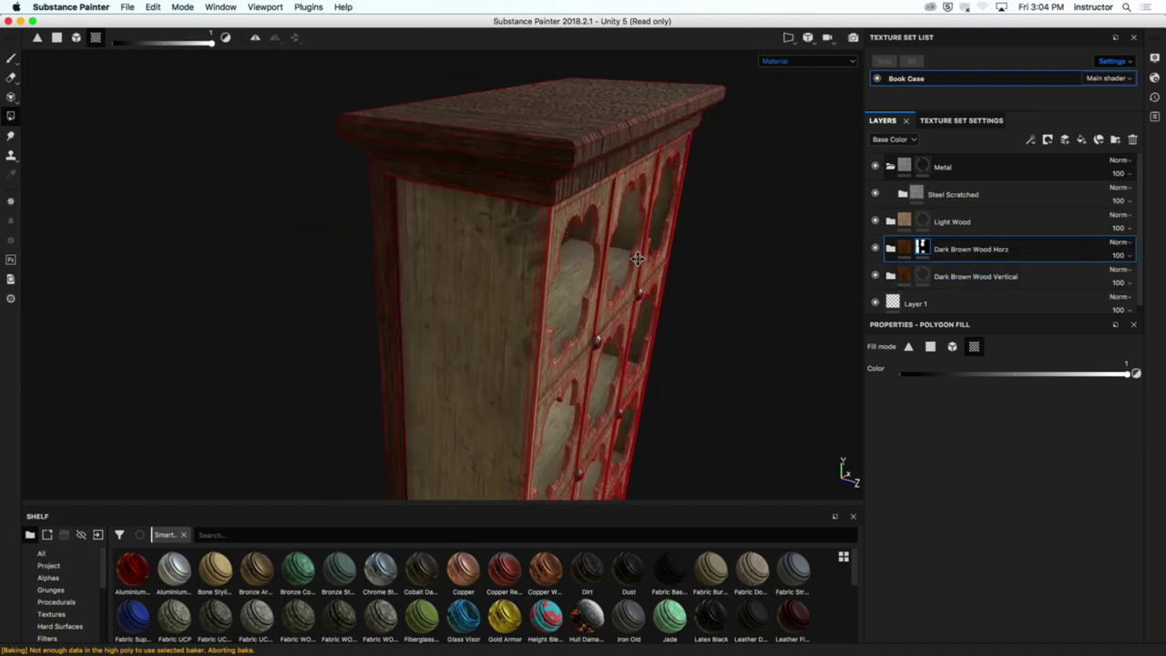
click(875, 248)
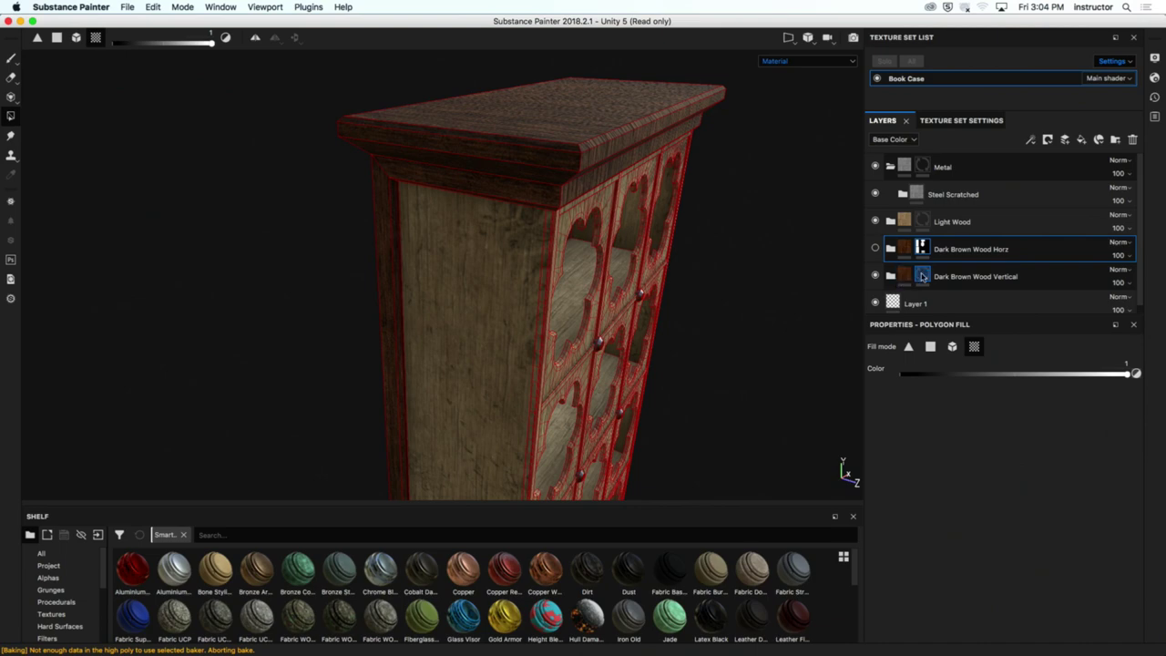
click(923, 276)
alt+drag(760, 254, 694, 238)
drag(978, 377, 813, 358)
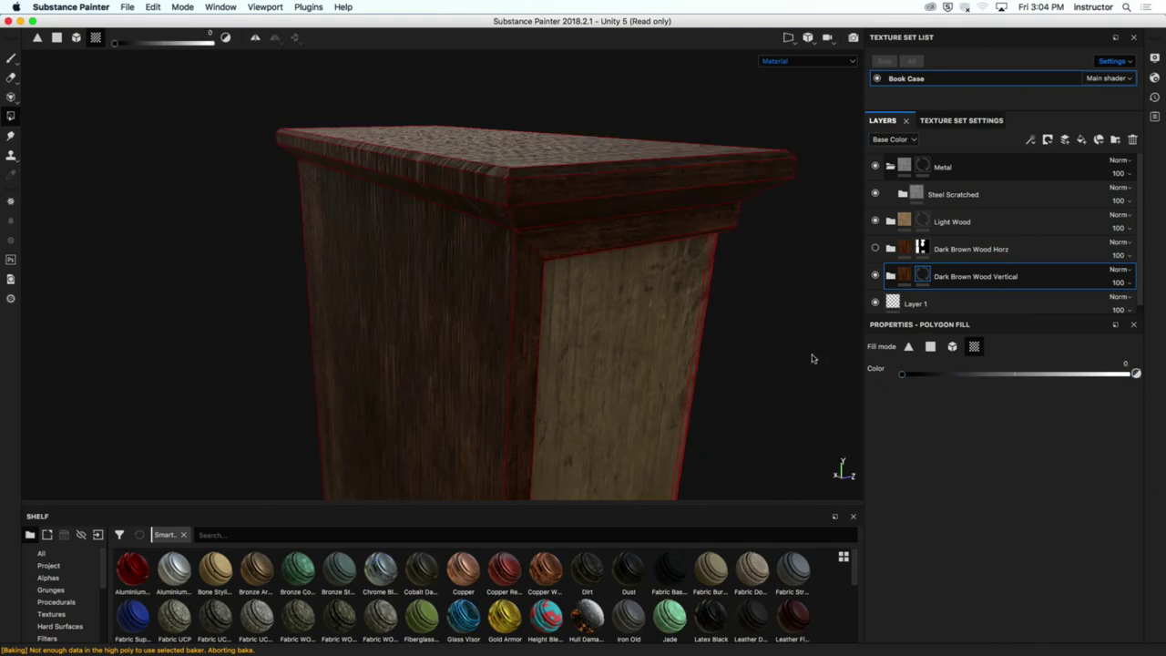
click(688, 167)
Step: Remove the stepped base moulding from the Dark Brown Wood Vertical mask using the polygon fill at colour 0
alt+drag(799, 304, 542, 289)
alt+drag(428, 273, 507, 226)
alt+middle_drag(519, 239, 559, 81)
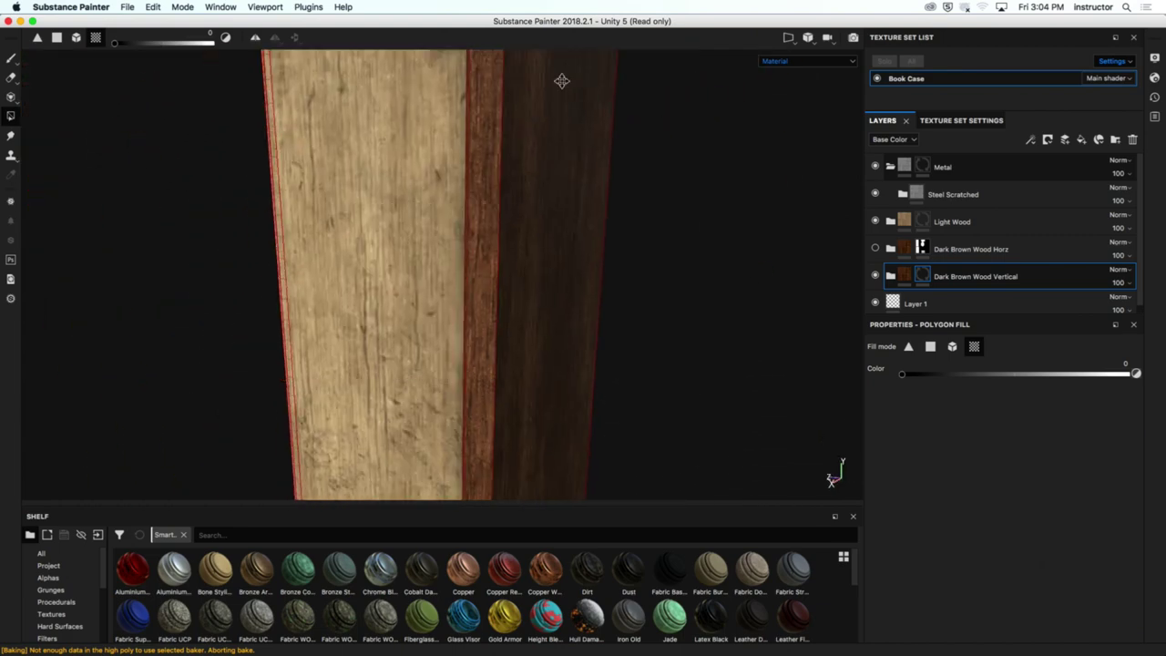
alt+drag(510, 351, 552, 365)
alt+middle_drag(552, 364, 616, 73)
alt+middle_drag(583, 315, 596, 167)
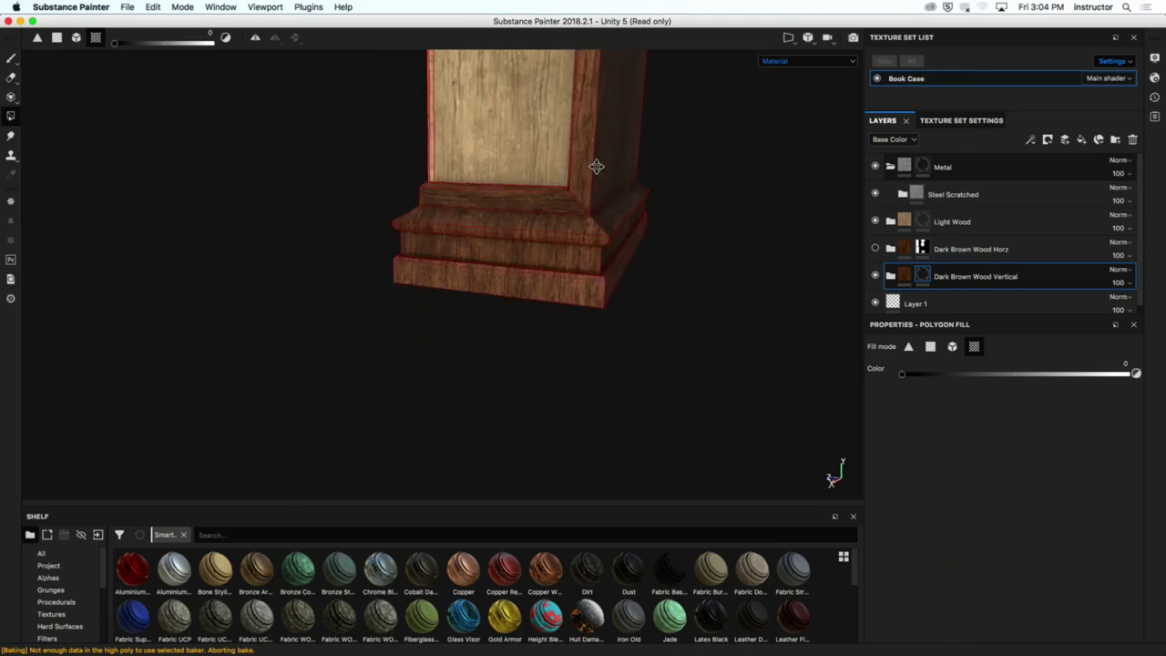
alt+right_drag(669, 228, 773, 247)
alt+drag(608, 291, 635, 252)
click(627, 328)
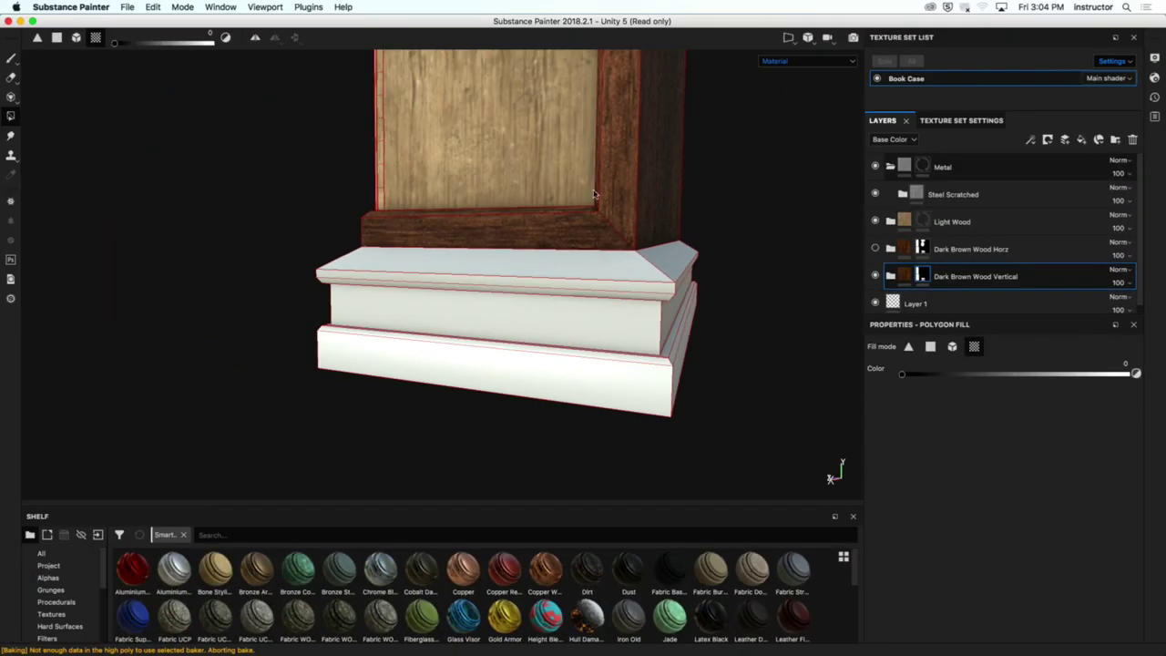
alt+drag(594, 194, 427, 303)
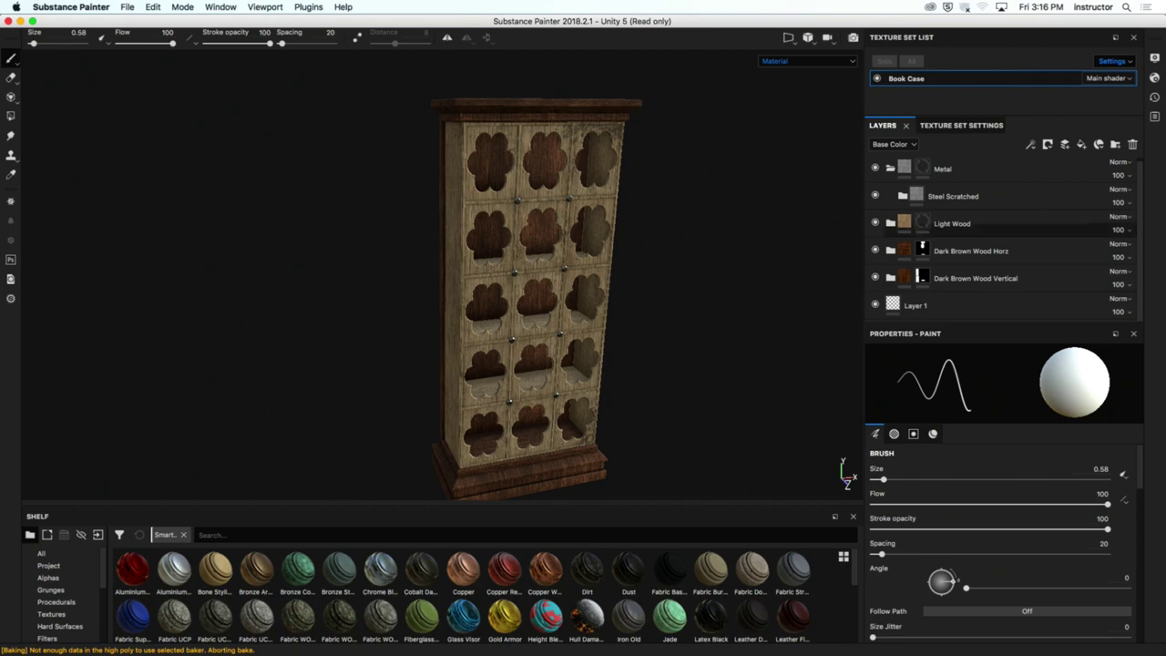
Step: Check which faces of the bookcase top the Dark Brown Wood Horz folder covers by toggling its visibility
alt+drag(473, 264, 546, 318)
alt+drag(538, 273, 592, 150)
scroll(529, 319, up, 10)
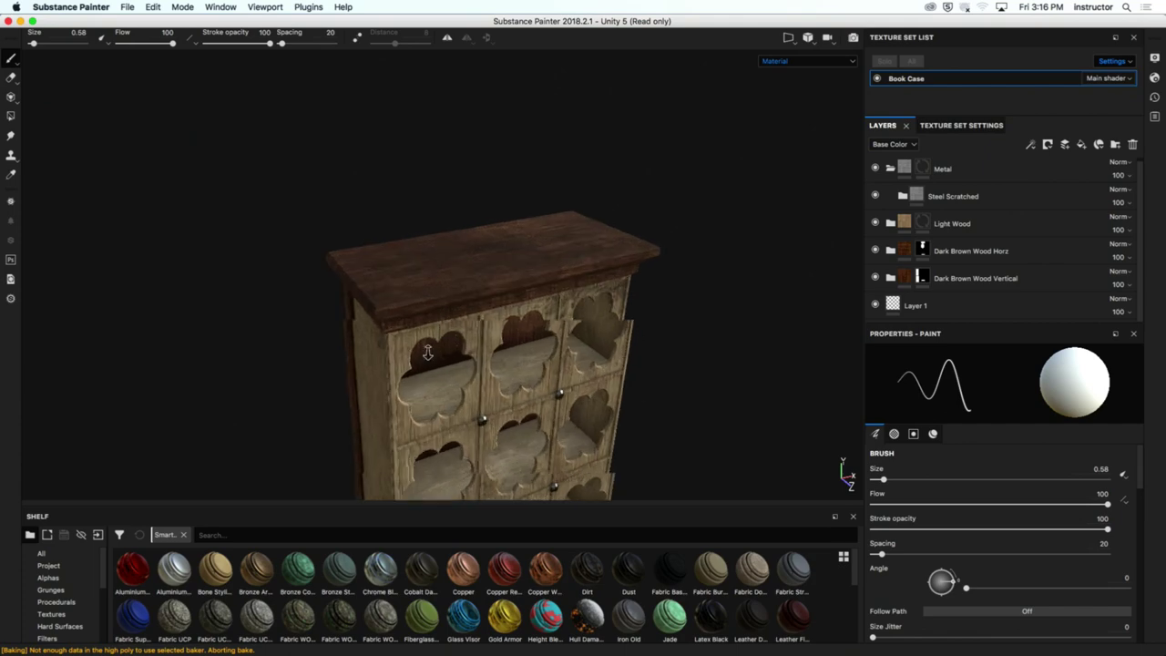
alt+drag(537, 355, 699, 313)
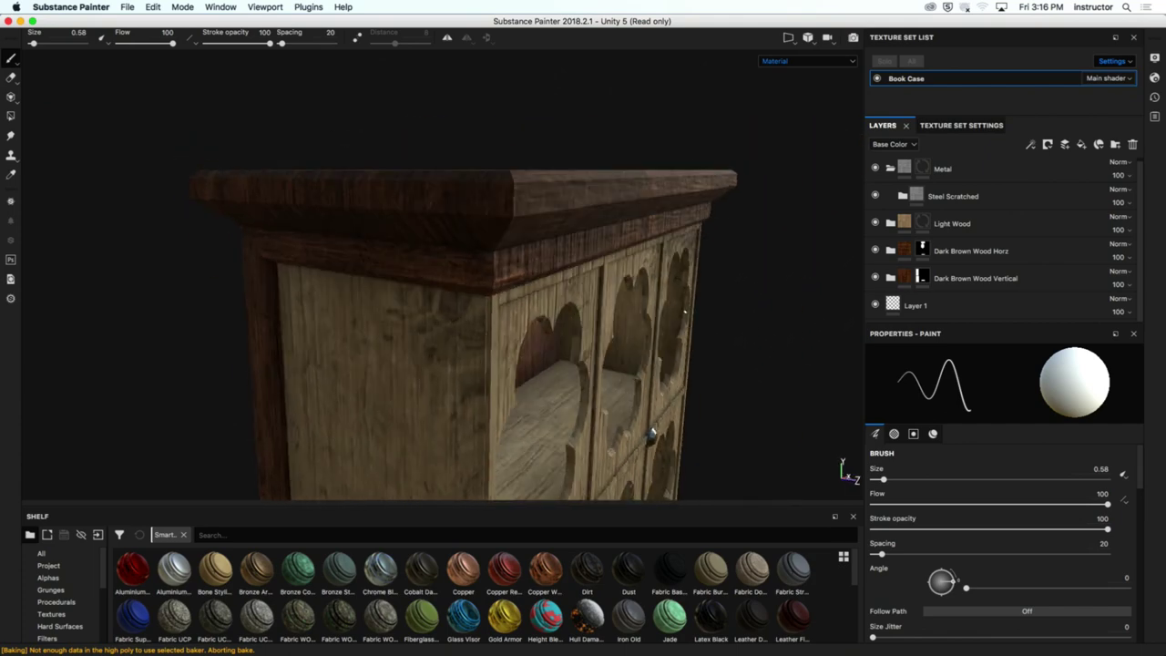
click(875, 251)
click(875, 251)
alt+drag(774, 264, 715, 264)
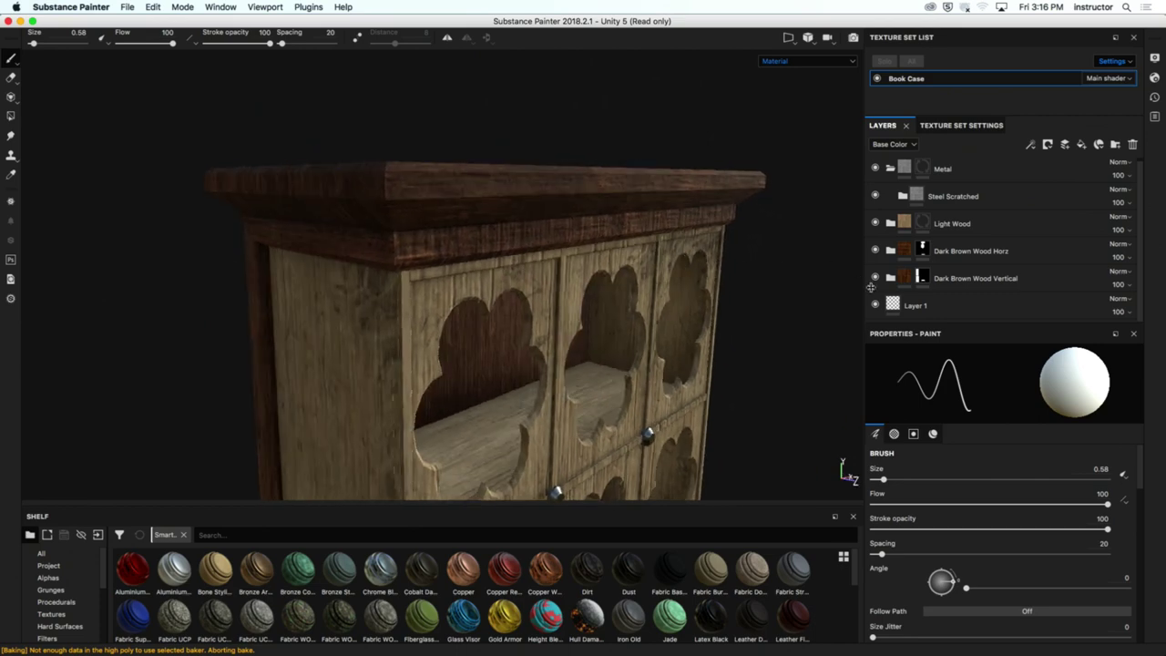
click(877, 280)
click(877, 280)
click(922, 280)
key(4)
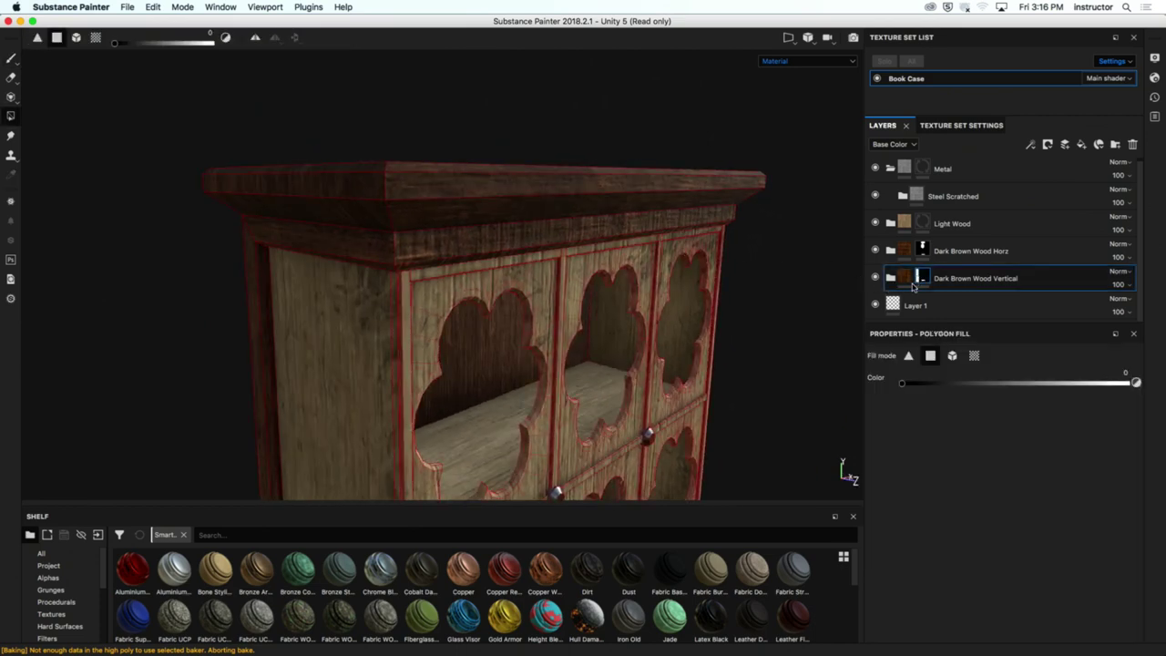
click(876, 250)
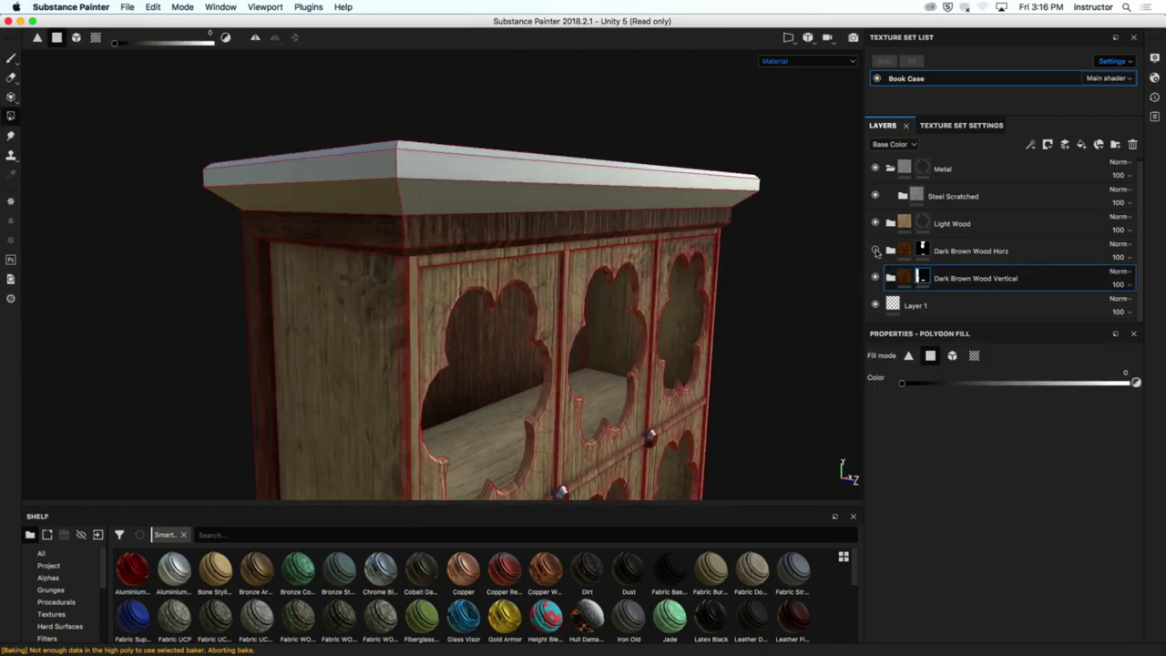
click(875, 251)
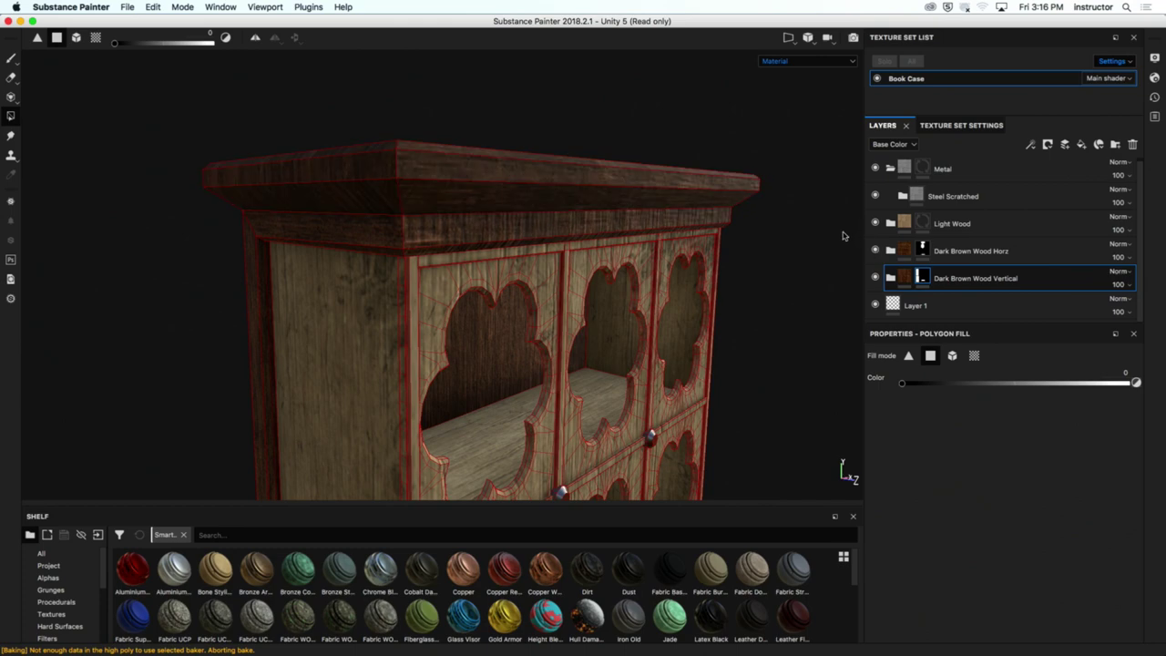
Step: Examine the dark wood grain direction on the cornice and the front strip beneath it, toggling the Dark Brown Wood Horz folder
alt+drag(644, 281, 407, 254)
alt+right_drag(407, 254, 677, 253)
alt+drag(559, 273, 620, 285)
click(875, 252)
click(876, 251)
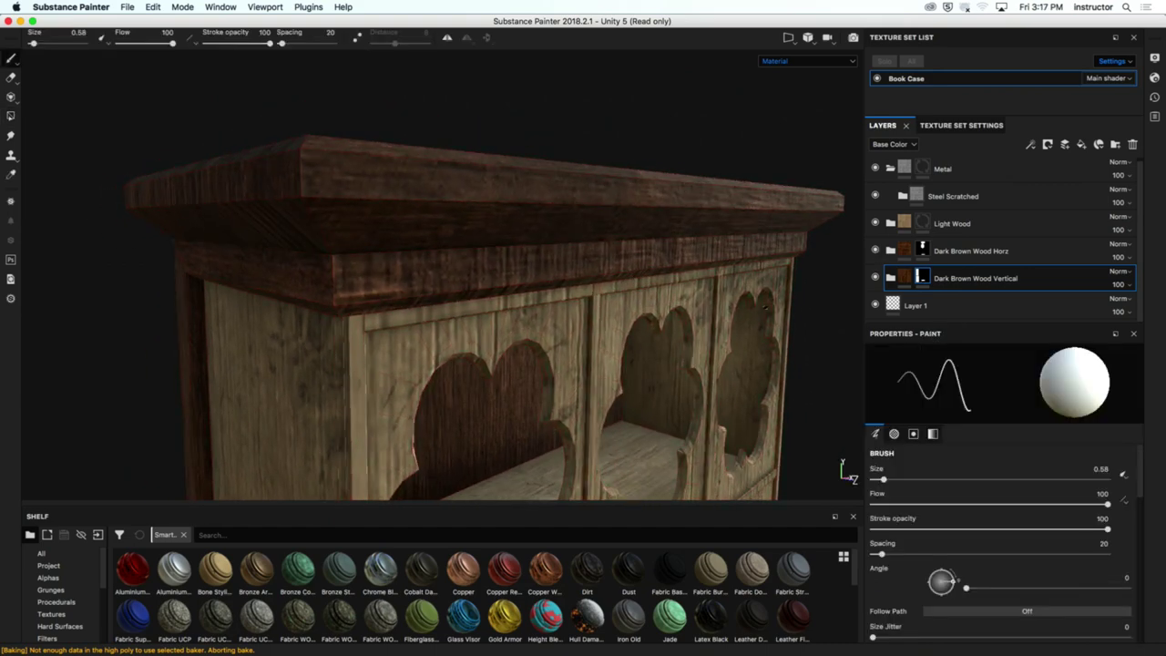
key(1)
alt+middle_drag(455, 274, 442, 271)
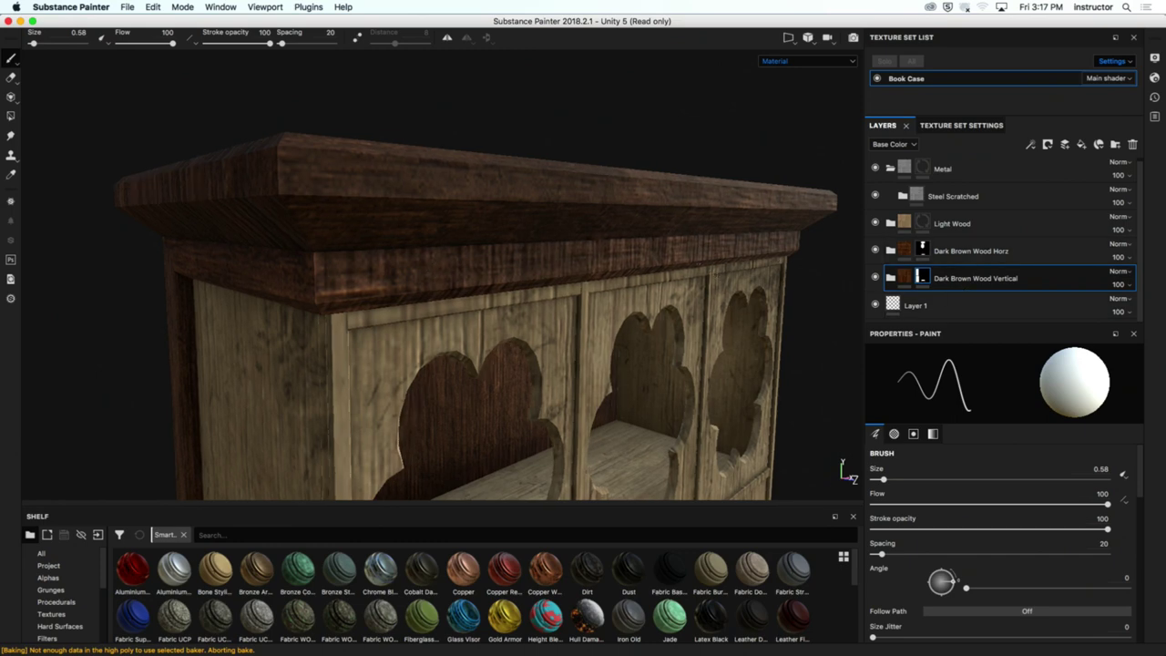
alt+drag(424, 270, 529, 278)
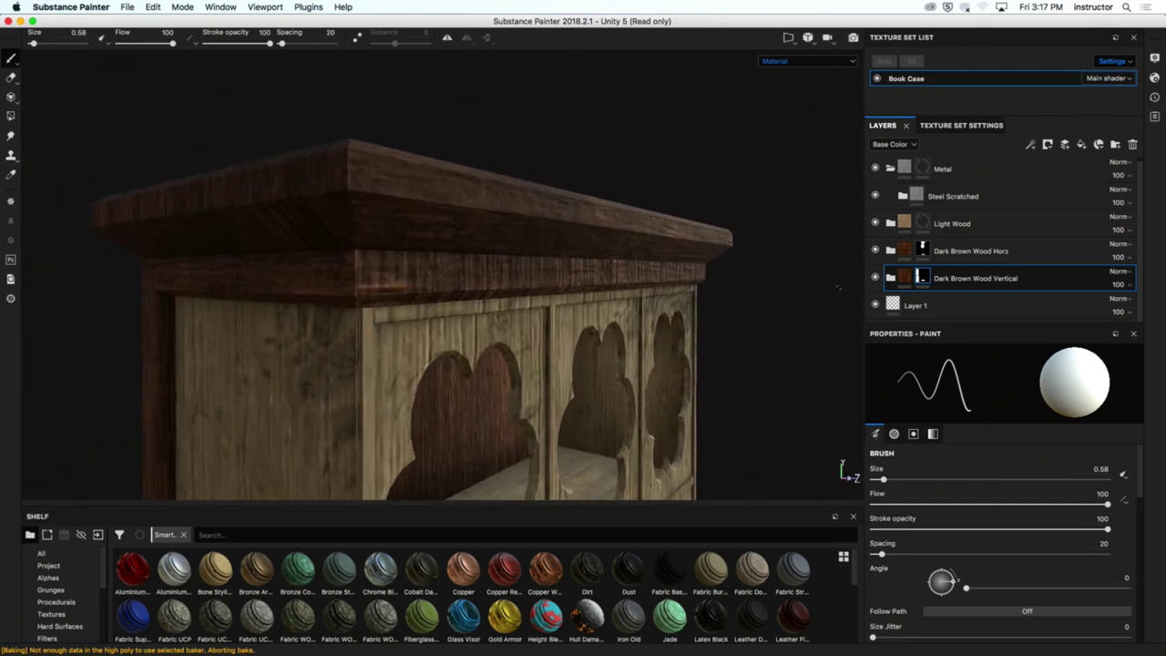
Step: Hide the Dark Brown Wood Horz folder and remove the front strip beneath the cornice from the Dark Brown Wood Vertical mask
click(967, 255)
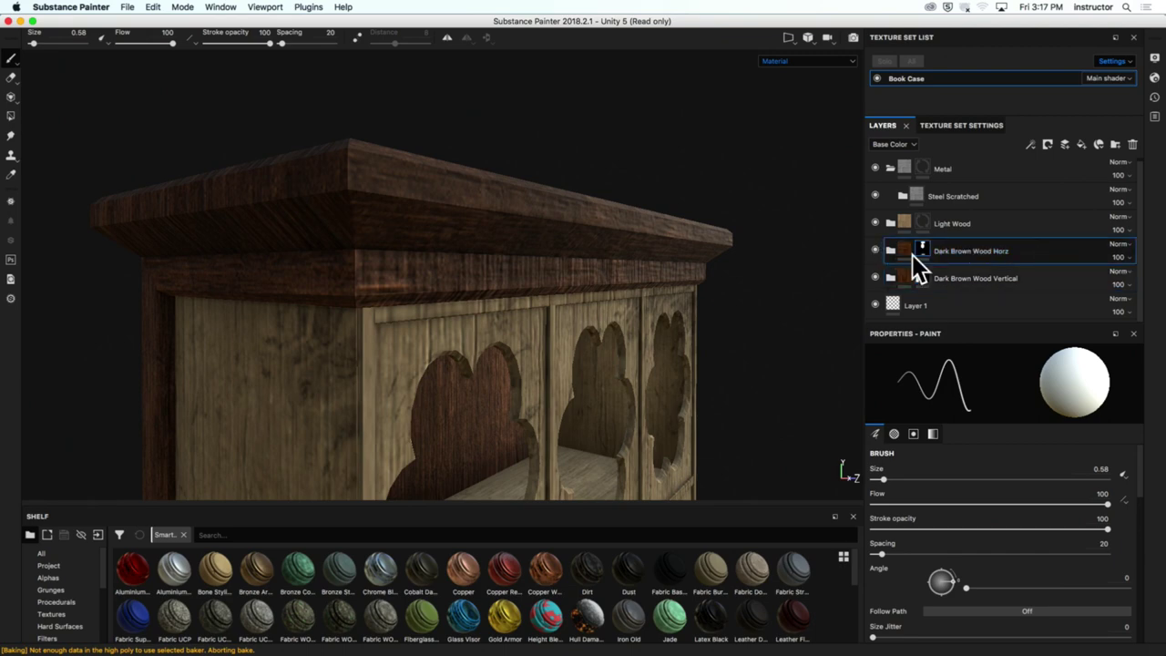
click(876, 250)
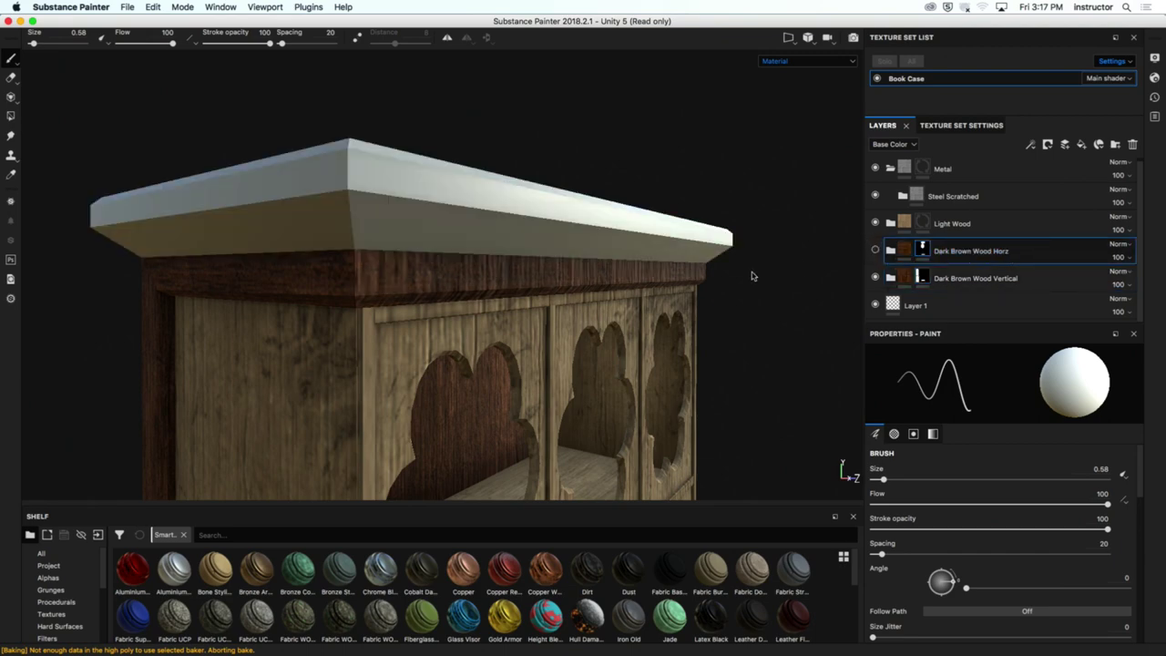
alt+drag(490, 291, 491, 262)
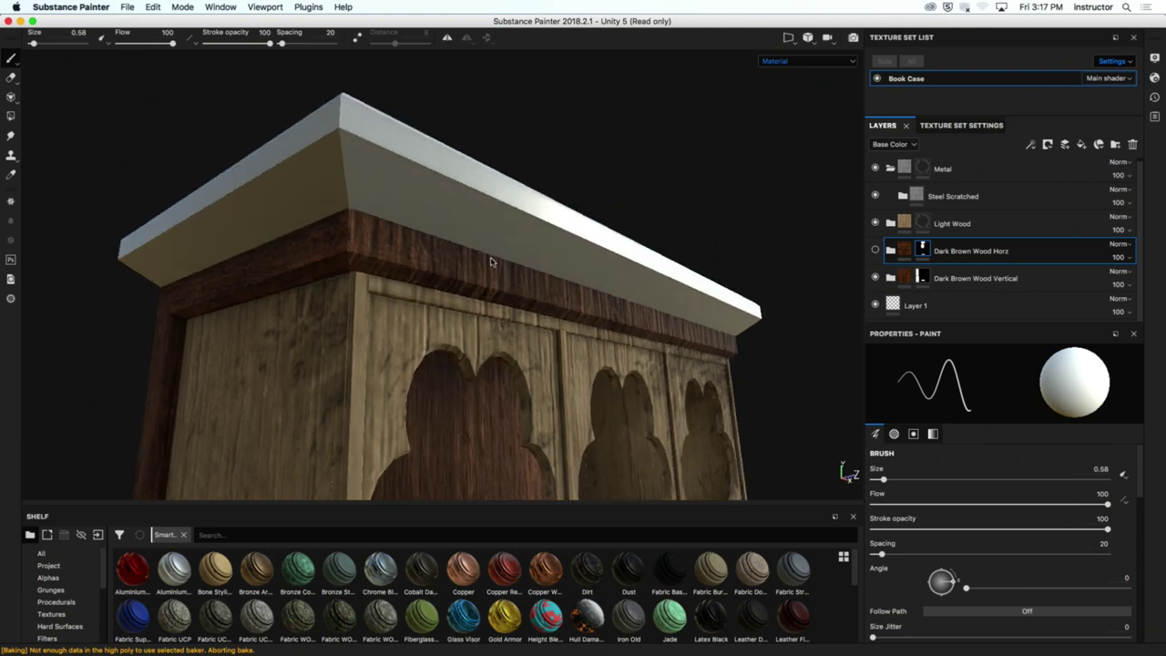
click(966, 282)
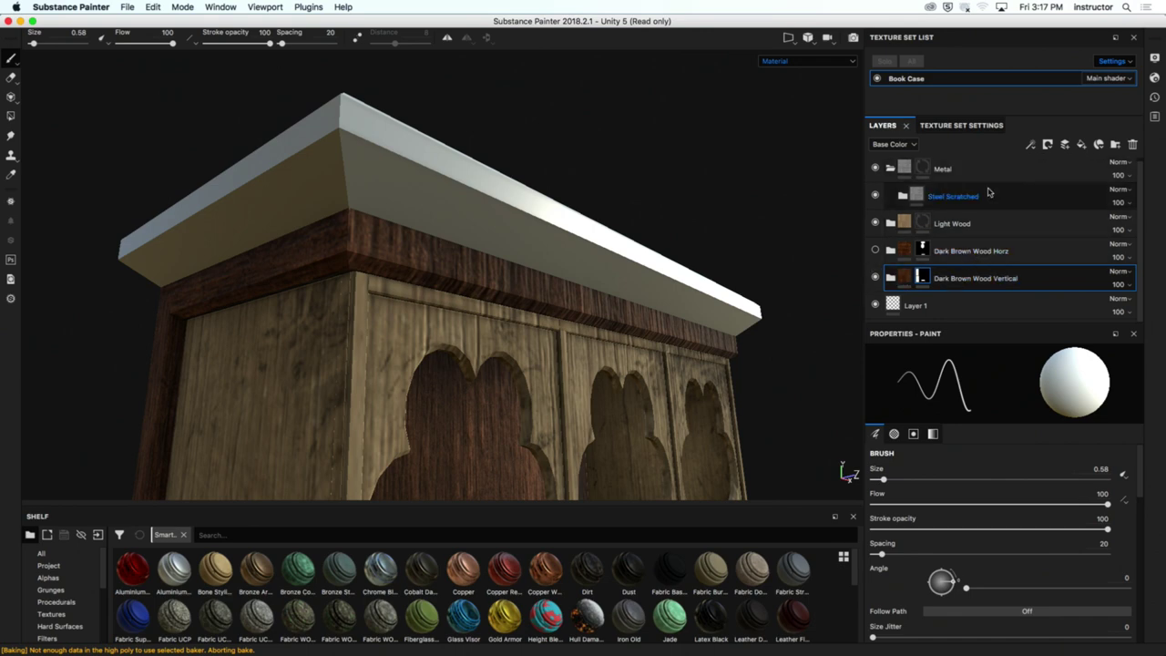
alt+drag(631, 288, 736, 286)
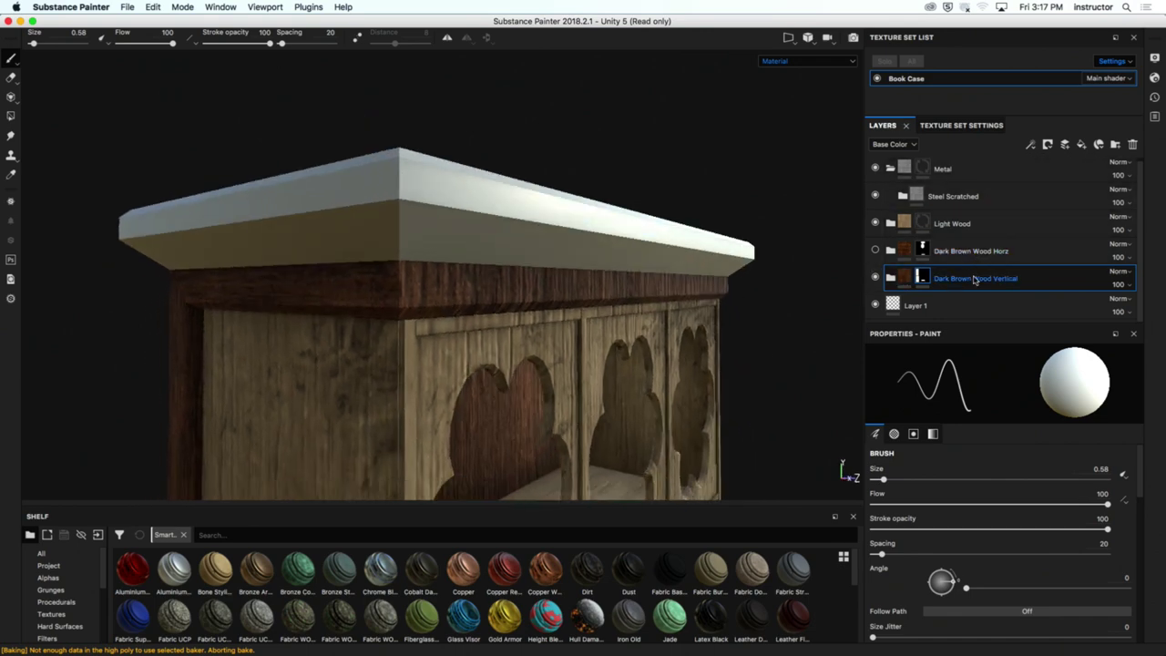
alt+drag(719, 328, 711, 290)
key(4)
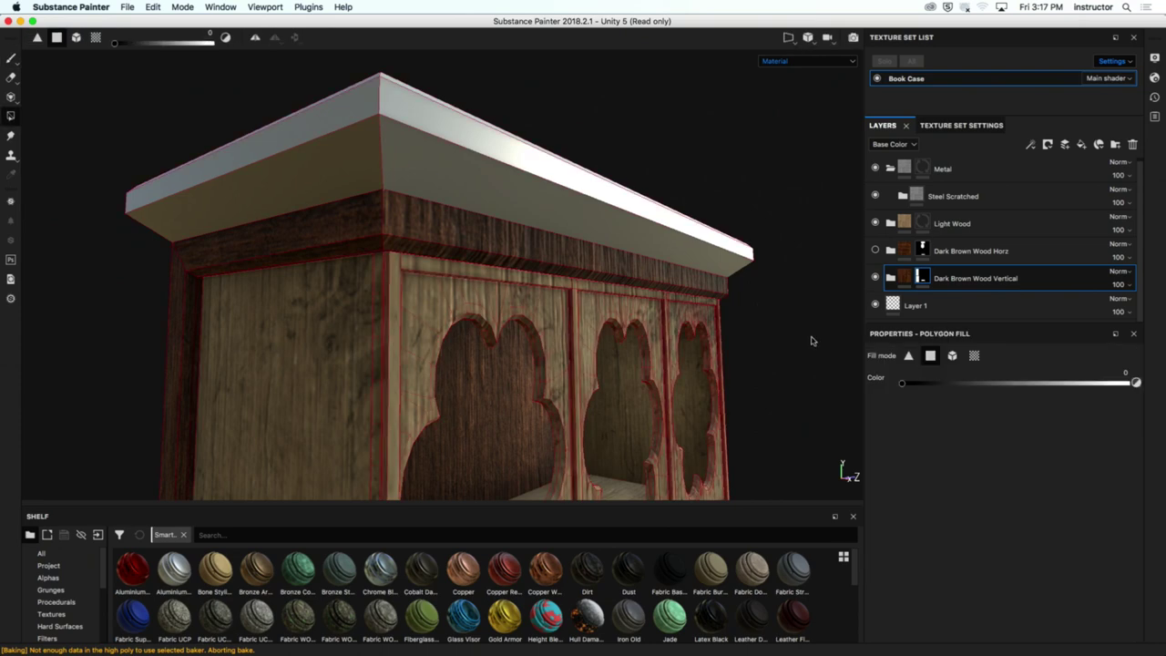
click(660, 282)
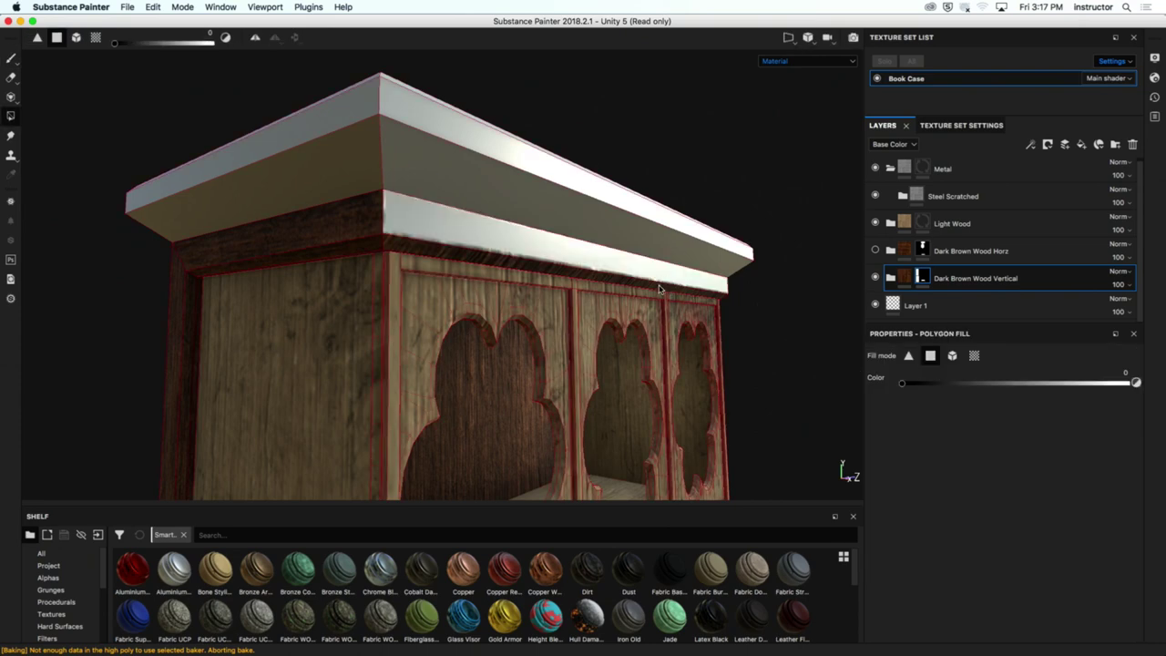
Step: Examine the front base mouldings with the Dark Brown Wood Horz folder hidden to see which folder covers them
alt+drag(660, 289, 606, 286)
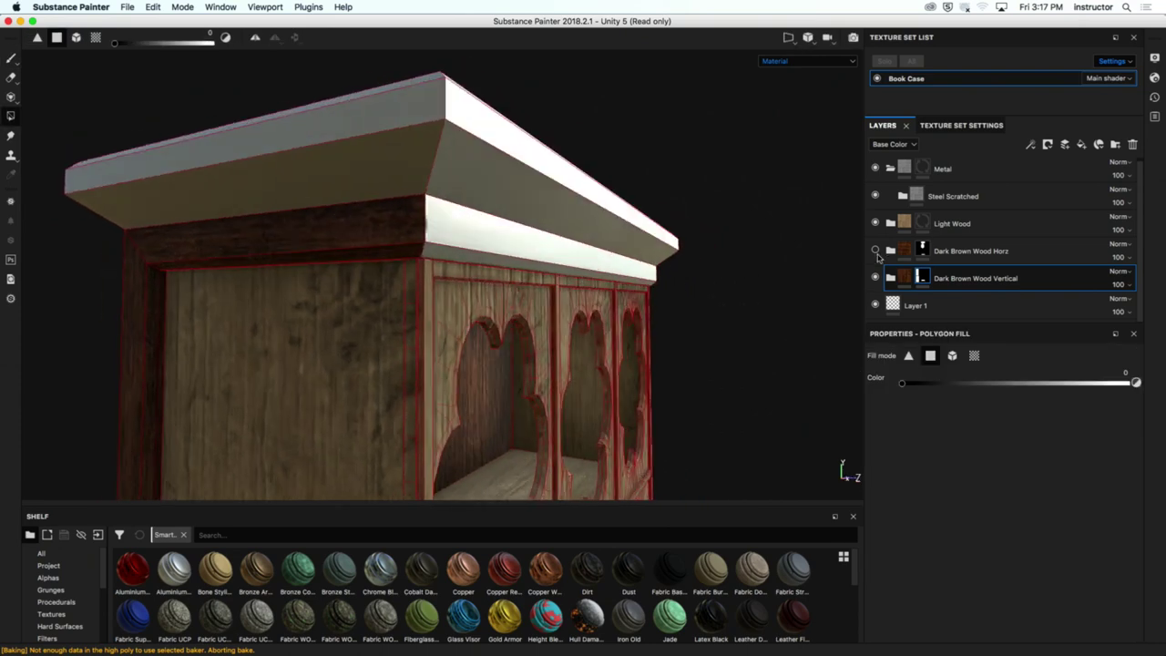
alt+drag(804, 265, 569, 254)
alt+right_drag(568, 255, 739, 254)
alt+drag(739, 253, 489, 240)
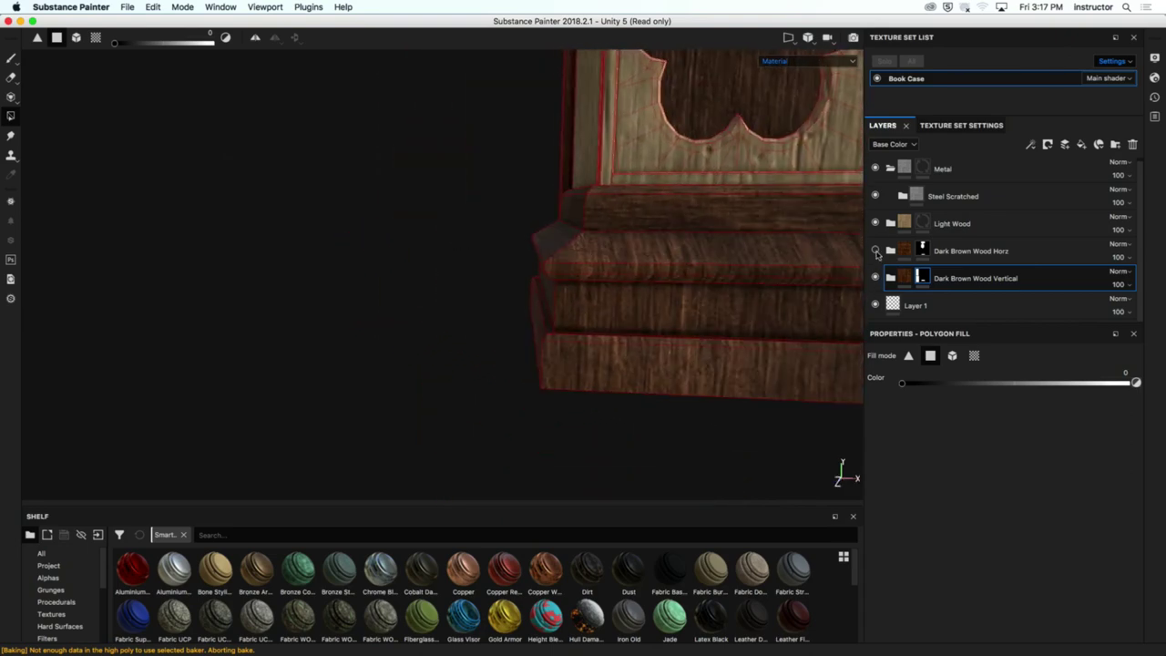
click(875, 251)
alt+drag(784, 260, 583, 278)
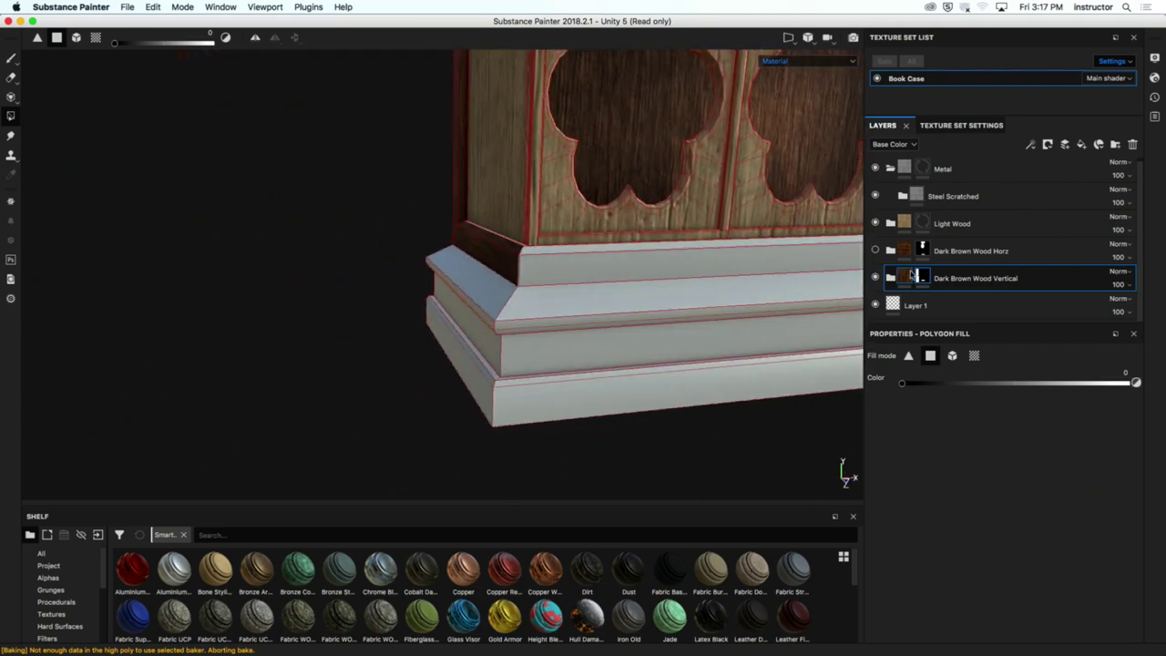
Step: Show only the Dark Brown Wood Horz folder of the two dark woods and remove the front faces of the lower base mouldings from its mask
click(893, 259)
click(875, 277)
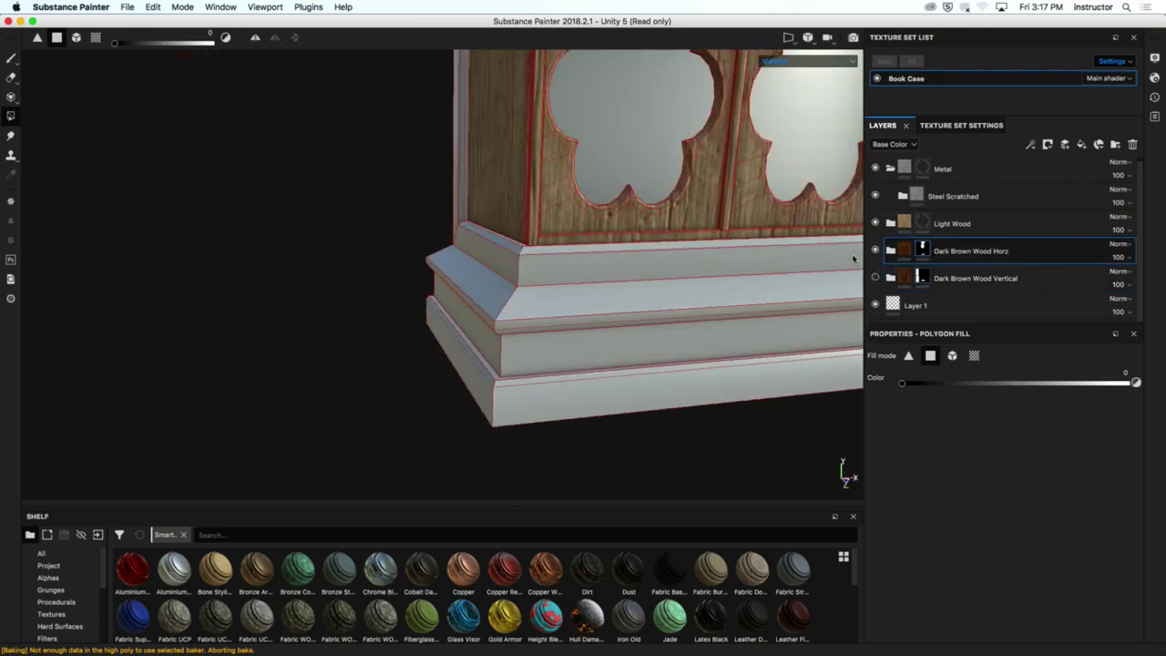
alt+drag(854, 258, 829, 292)
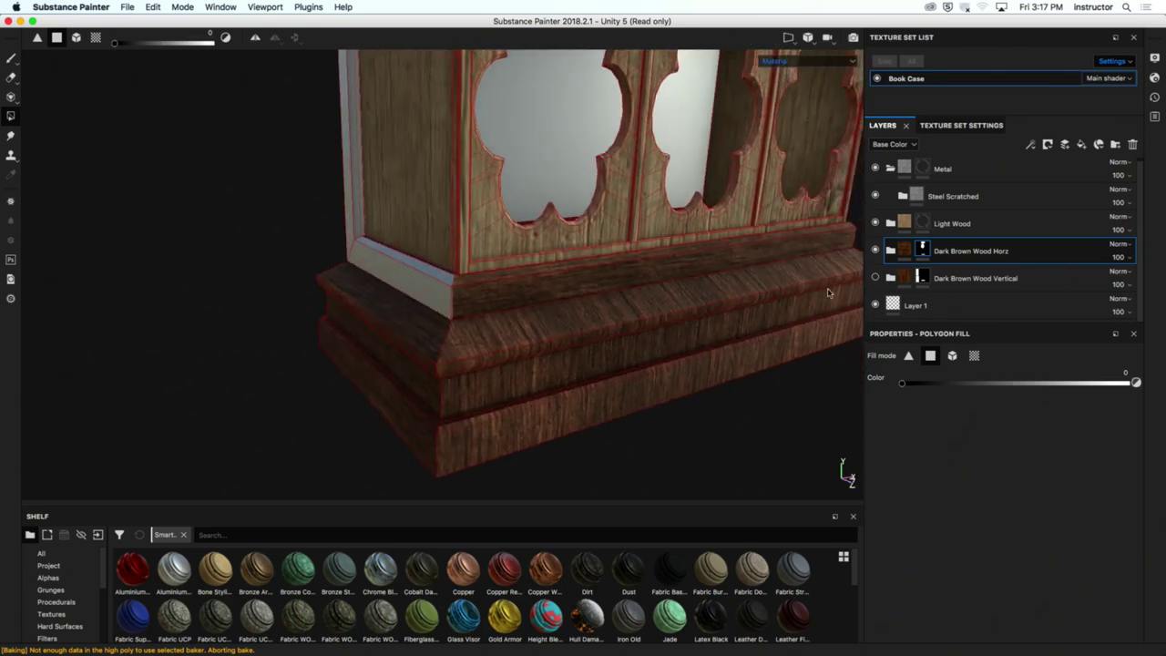
click(876, 251)
click(876, 251)
alt+drag(855, 257, 804, 287)
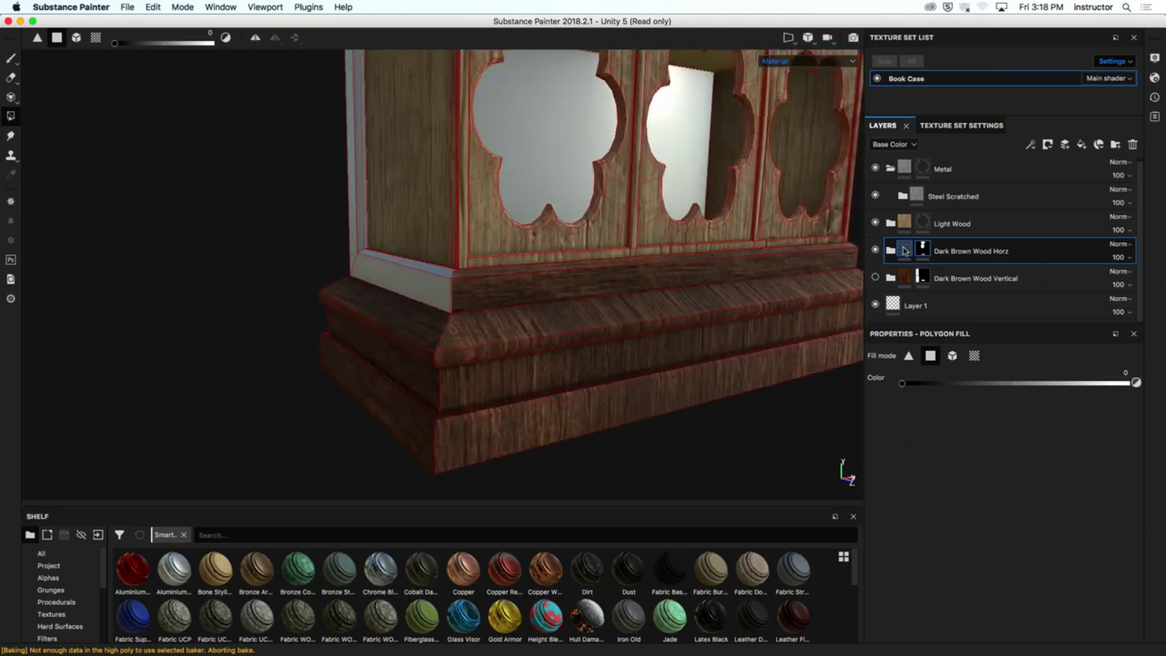
click(636, 321)
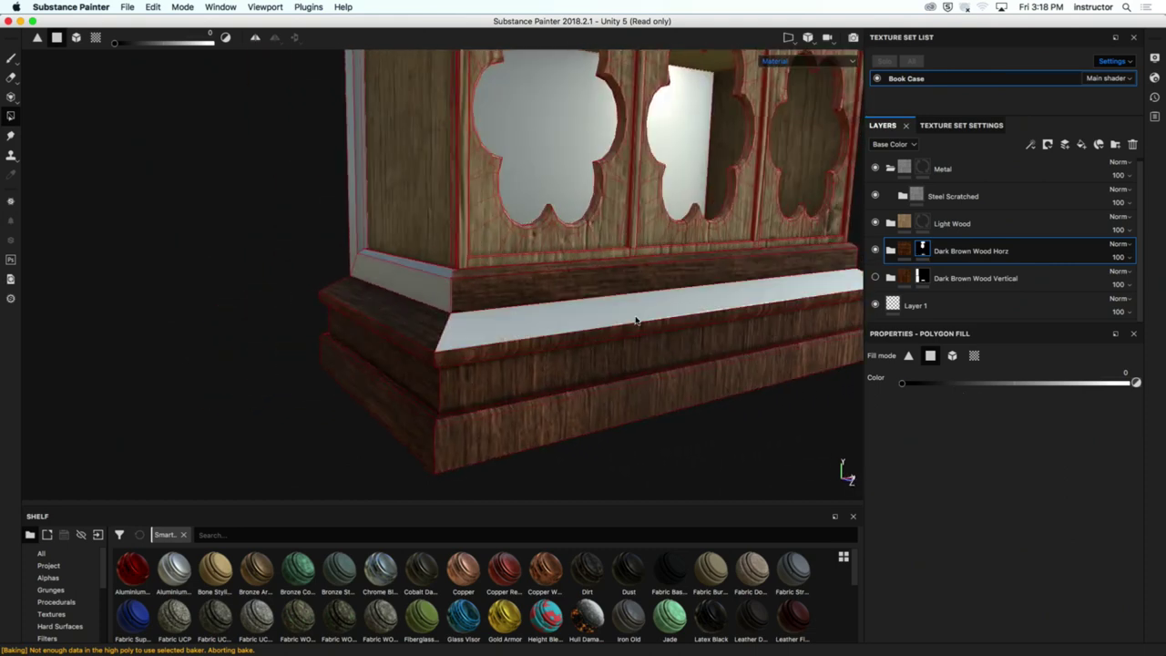
click(637, 330)
click(637, 339)
click(634, 334)
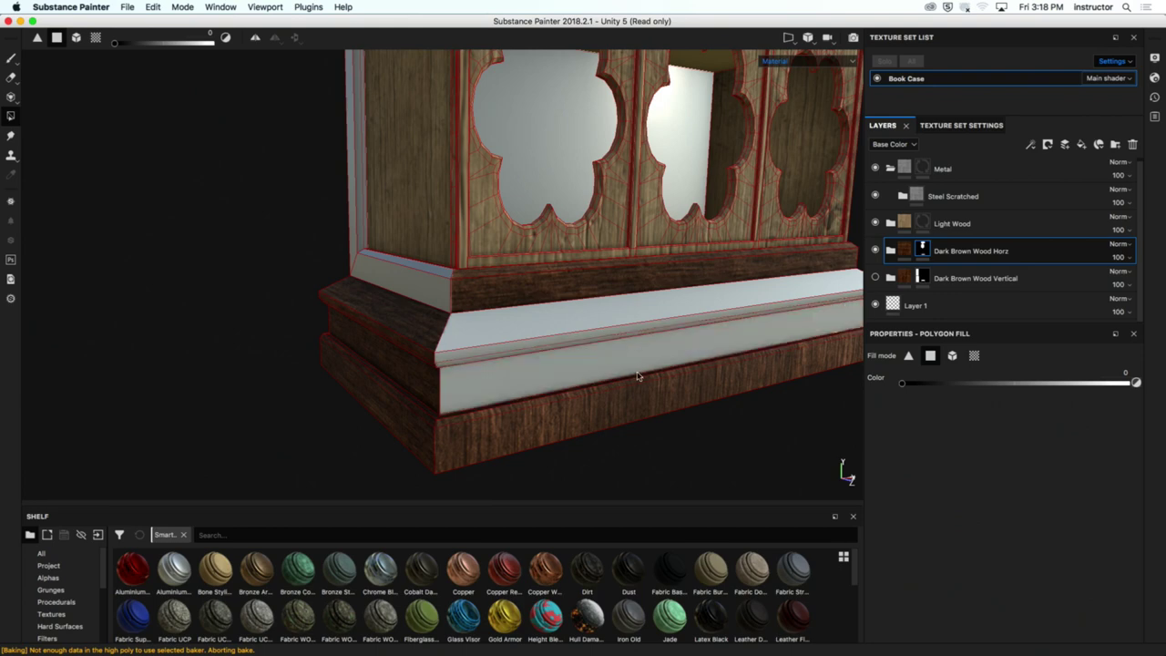
click(638, 393)
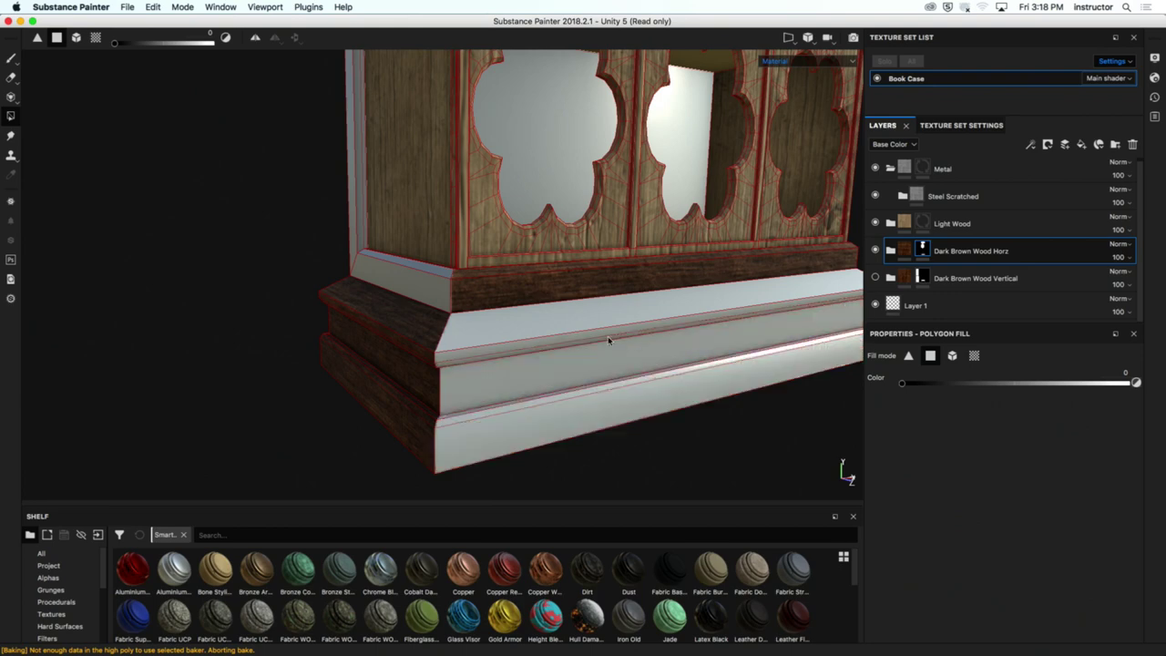
Step: Show only the Dark Brown Wood Vertical folder of the two dark woods and fill the front base moulding faces into its mask with value 1
alt+drag(608, 344, 659, 336)
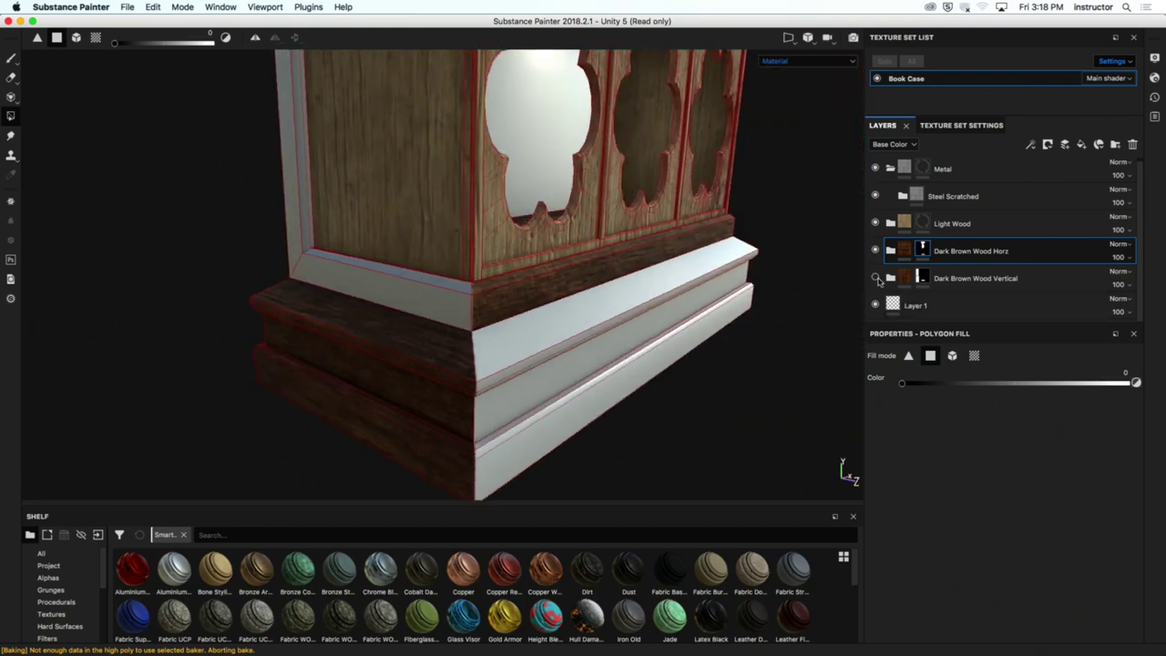
click(877, 278)
click(877, 252)
click(923, 277)
alt+drag(564, 332, 511, 337)
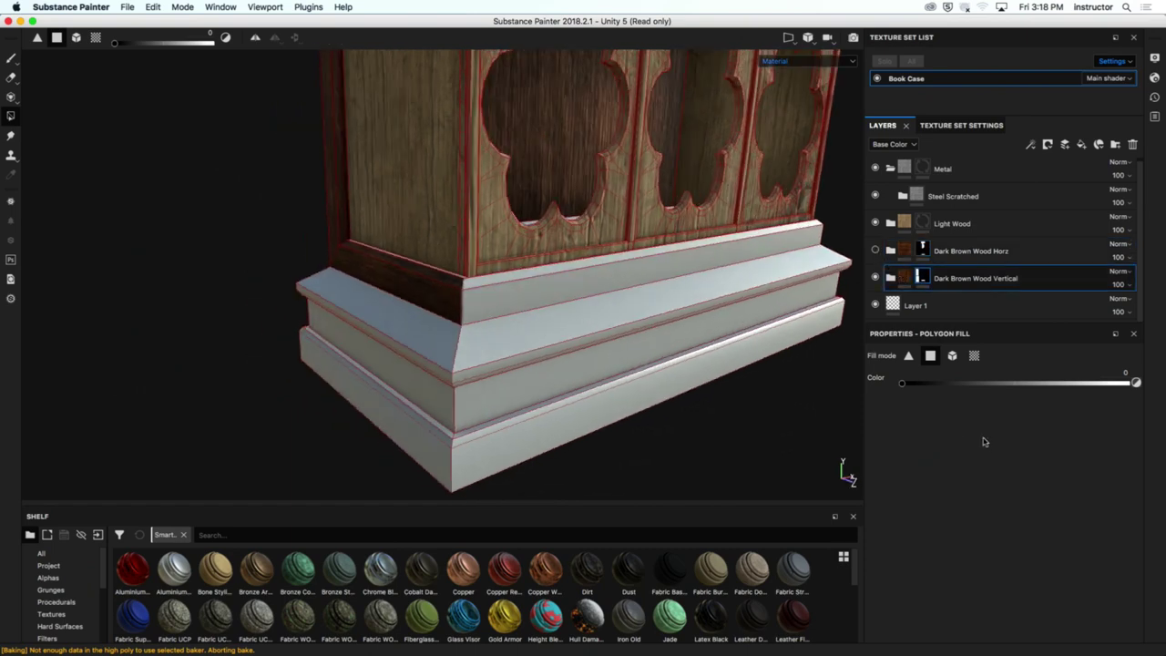
drag(954, 387, 1051, 379)
click(624, 316)
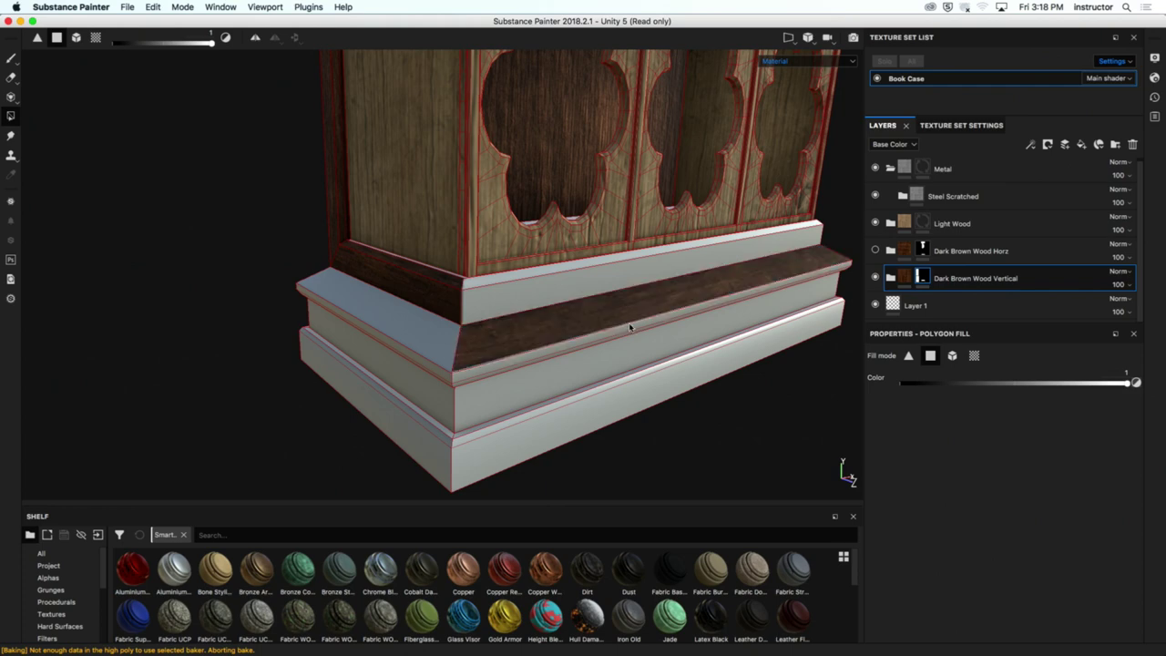
alt+drag(631, 336, 604, 403)
click(596, 380)
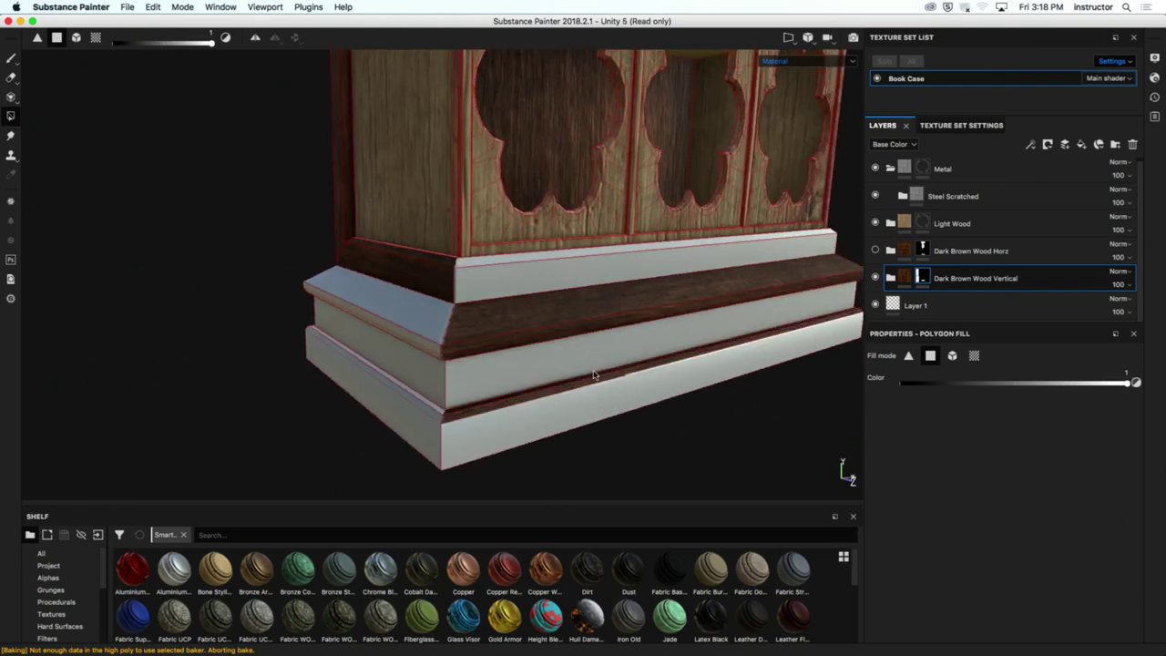
click(597, 392)
click(598, 368)
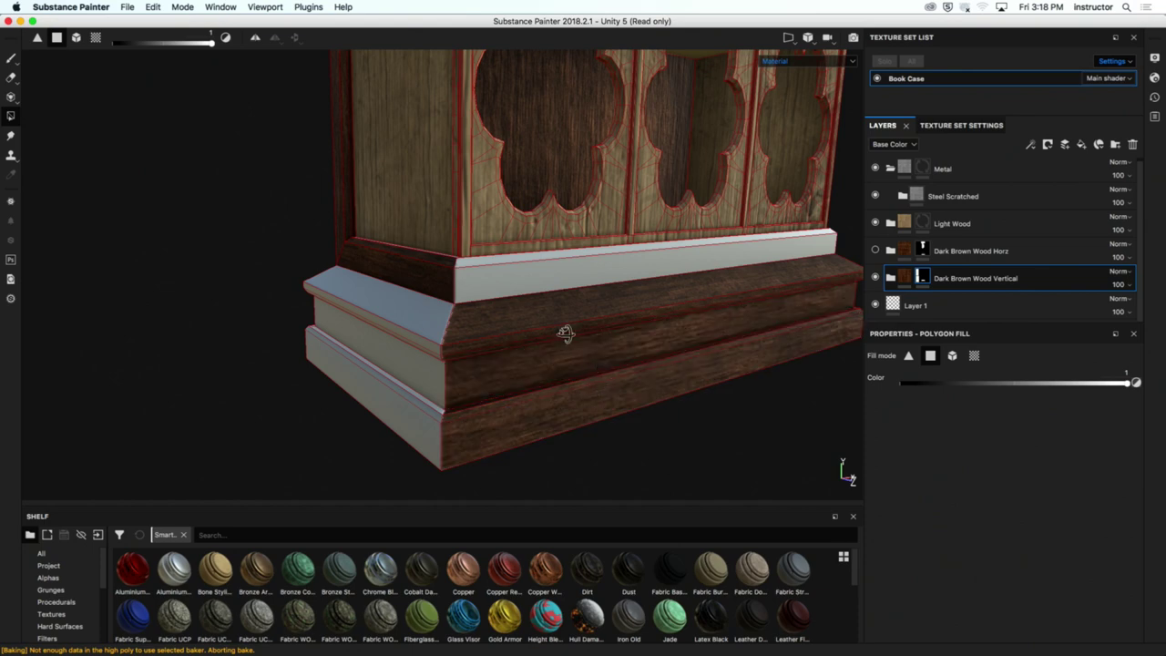
alt+drag(567, 333, 556, 337)
click(525, 288)
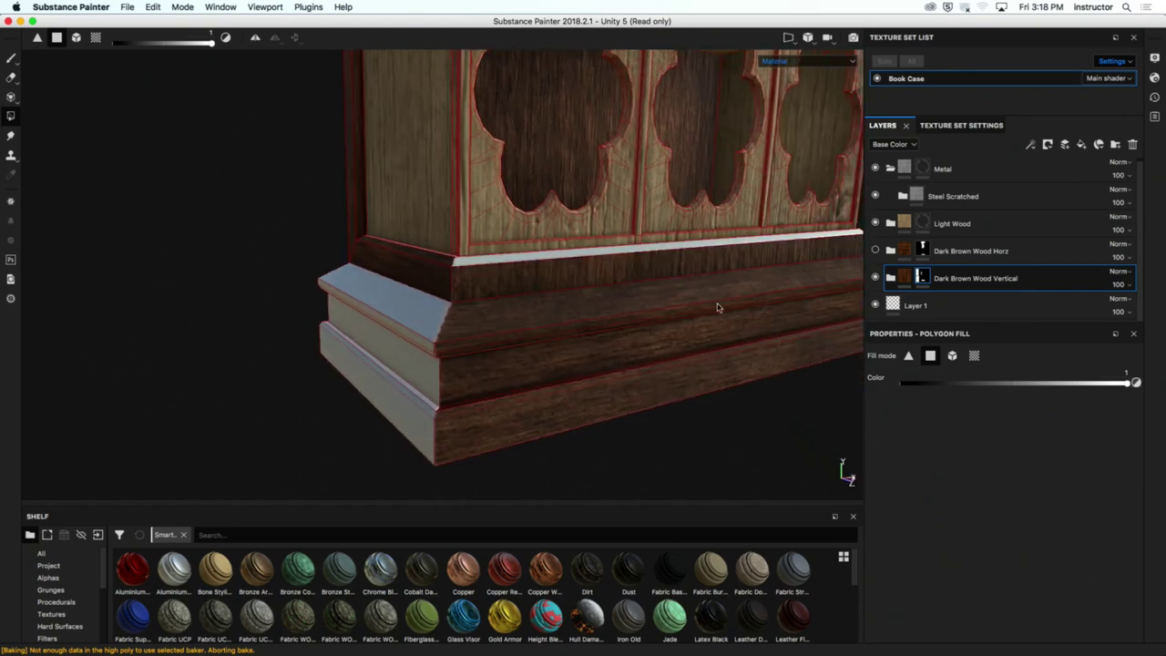
key(super+z)
Step: Examine the wood grain on the base mouldings at both sides of the bookcase, toggling the Dark Brown Wood Horz and Vertical folders
click(894, 255)
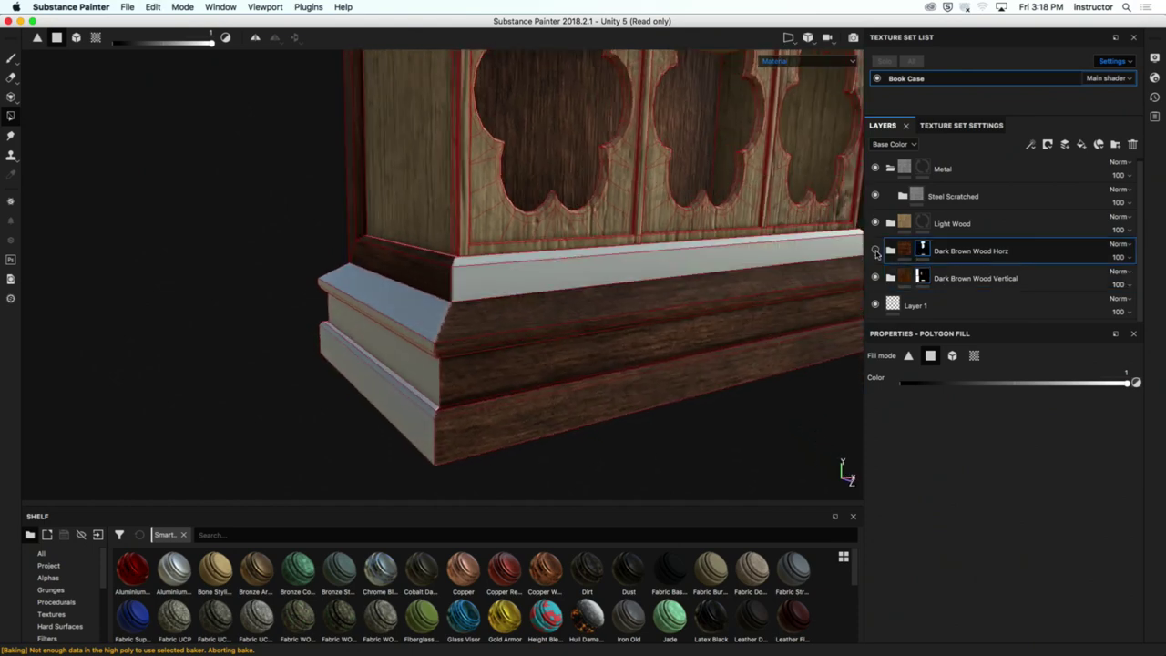
click(876, 278)
alt+drag(591, 308, 703, 299)
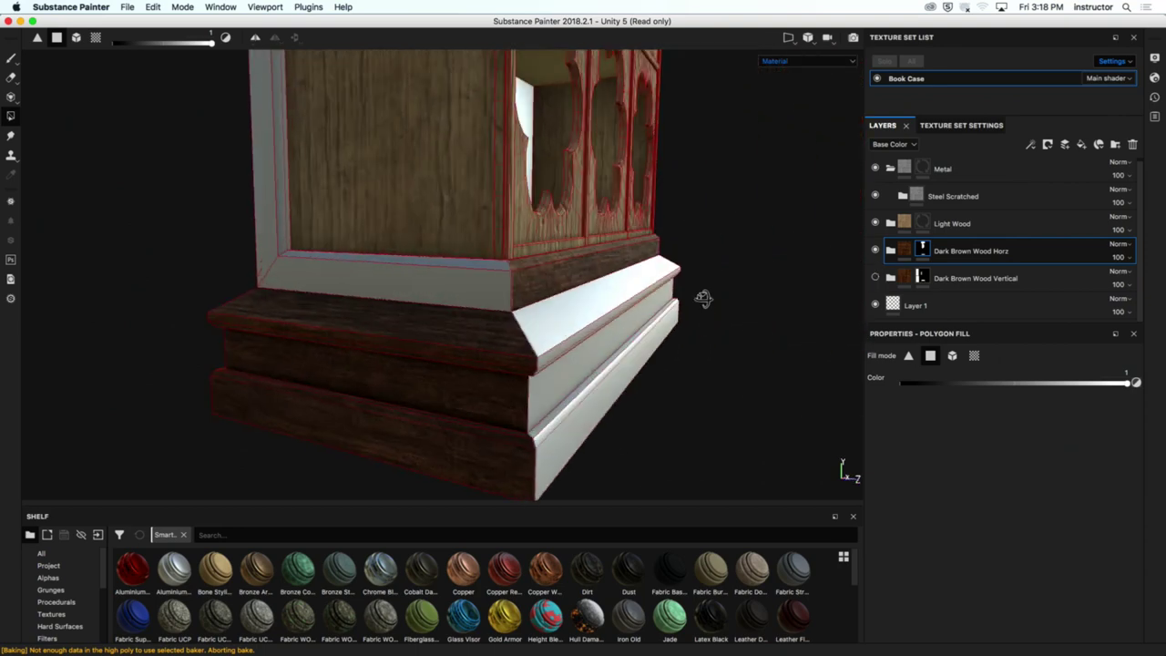
click(876, 278)
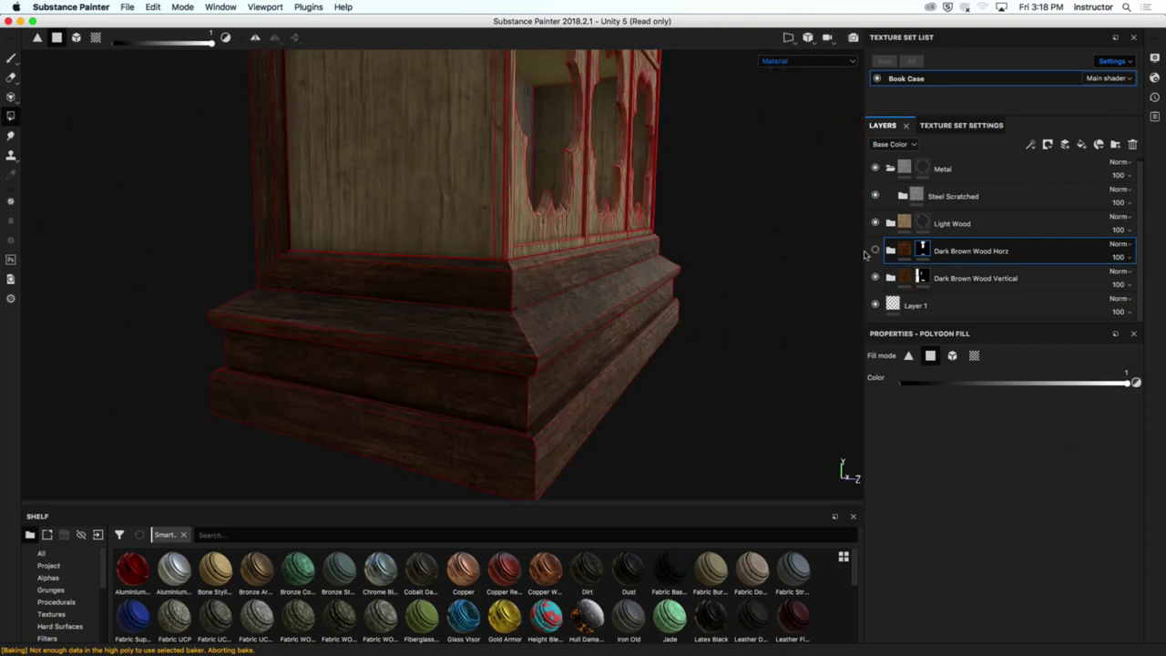
alt+drag(456, 299, 201, 311)
scroll(382, 307, down, 3)
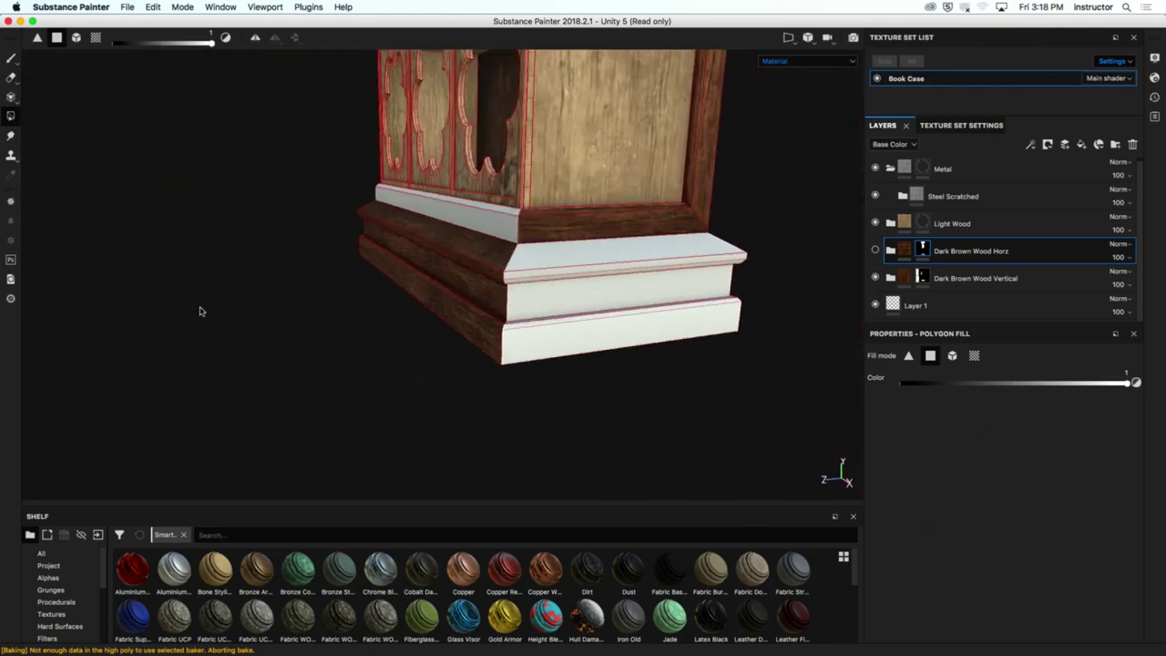
click(875, 251)
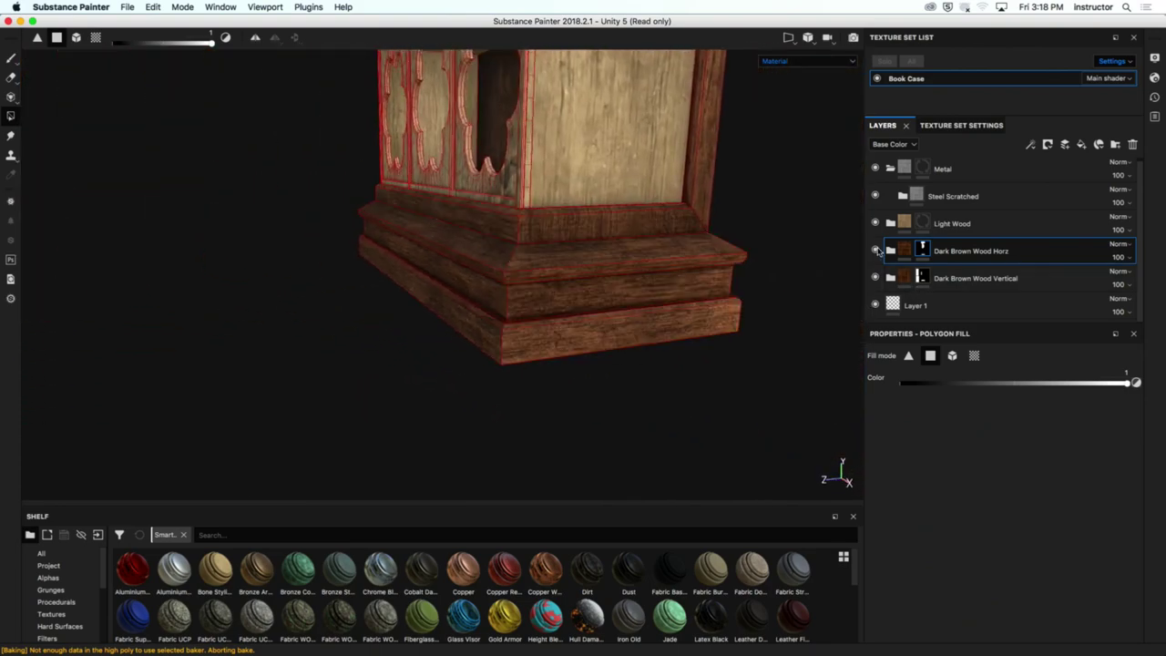
alt+drag(656, 365, 632, 354)
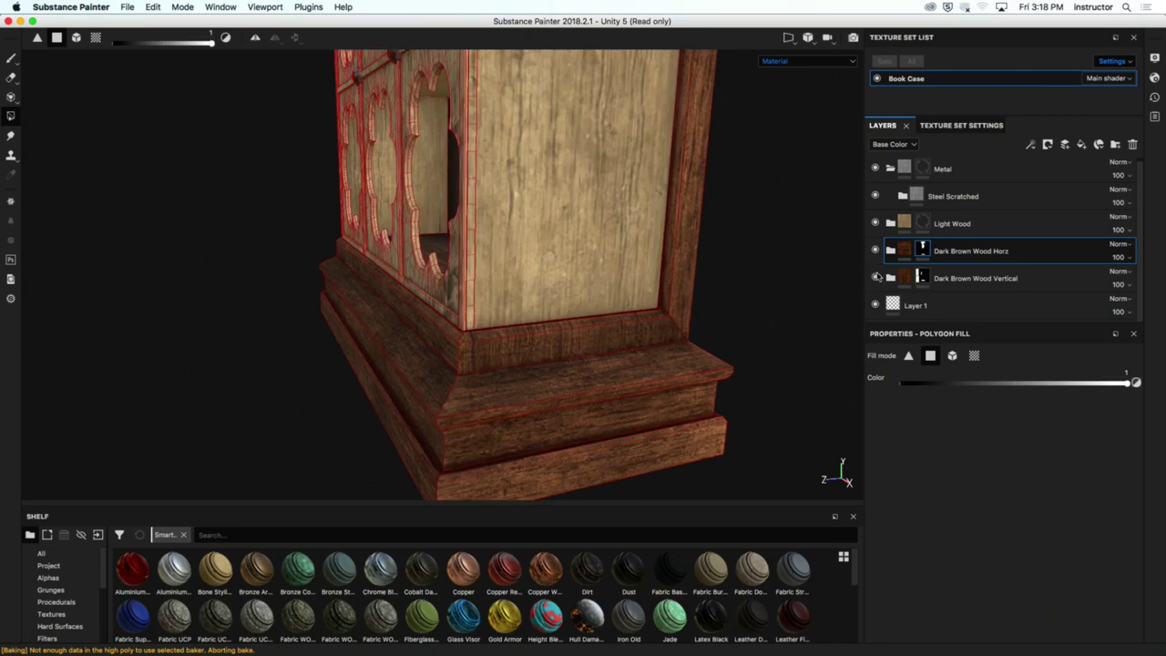
click(875, 278)
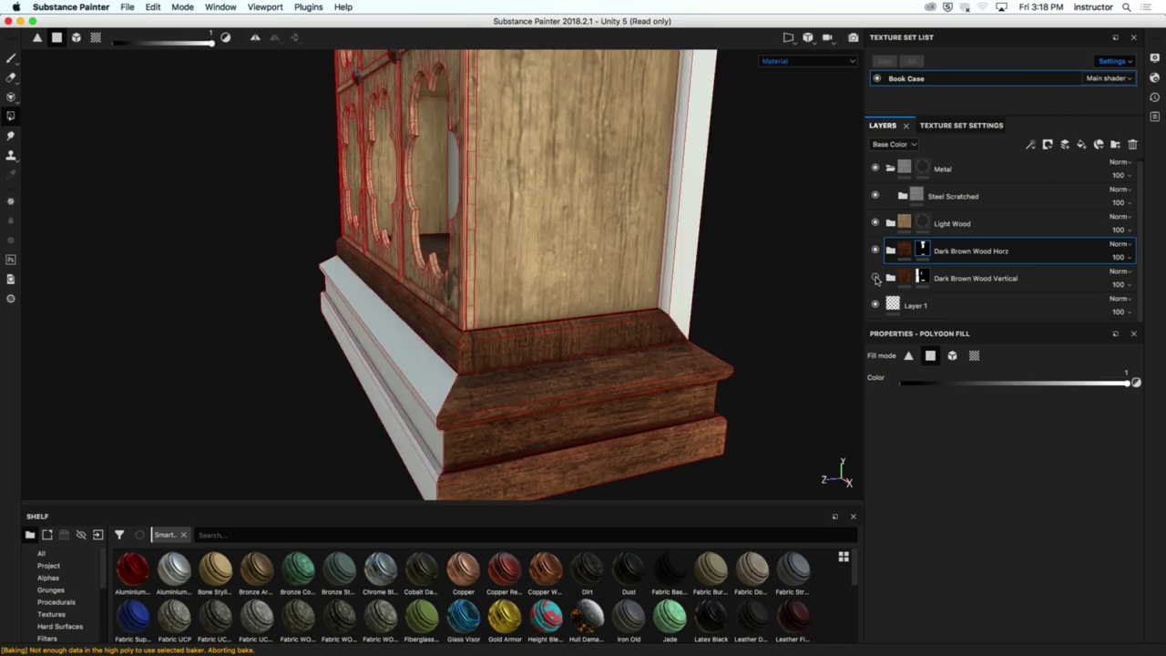
alt+drag(745, 315, 772, 302)
click(875, 252)
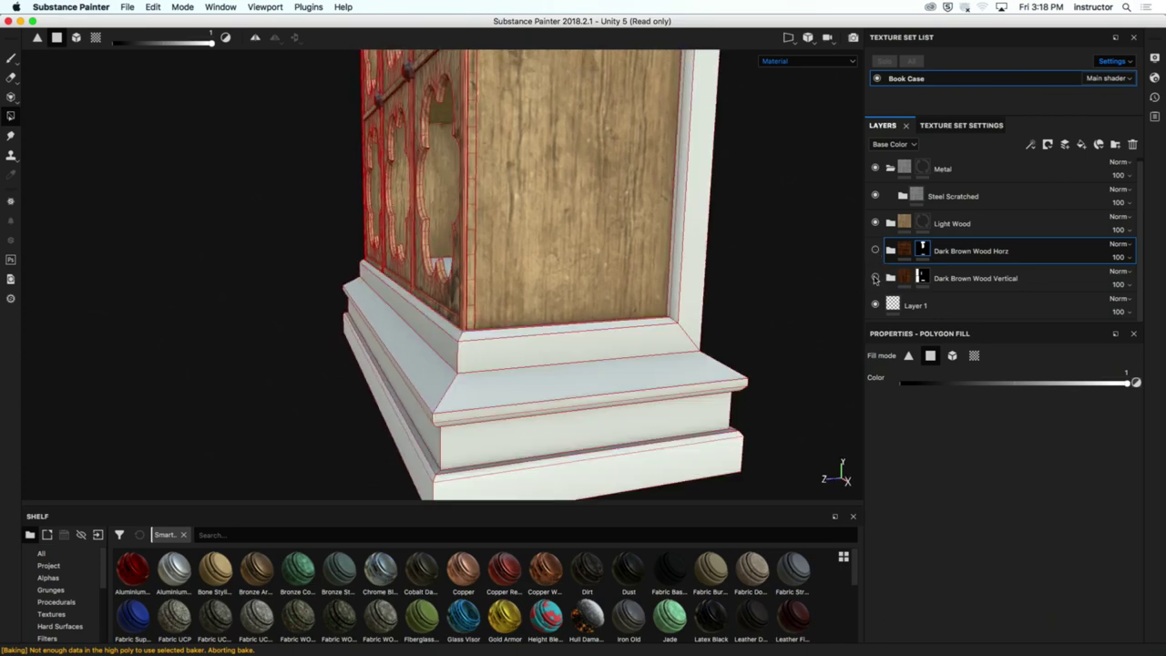
click(876, 278)
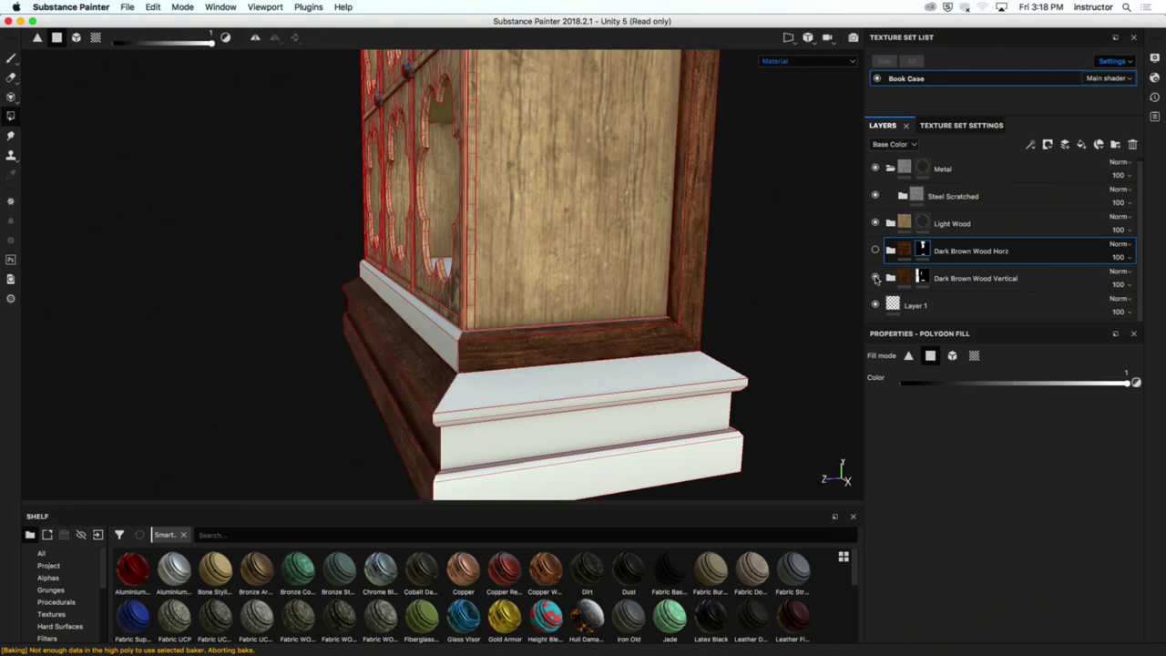
Step: Remove the side strip above the base from the Dark Brown Wood Horz mask with fill value 0, leaving both dark wood folders visible
click(960, 281)
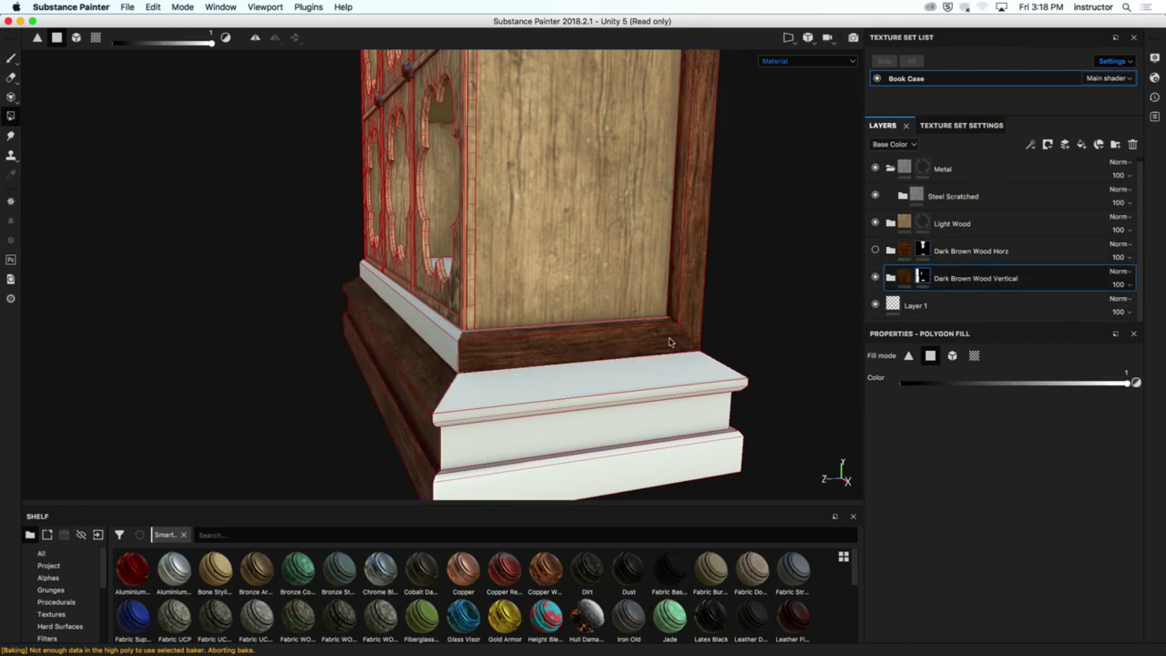
alt+drag(669, 341, 827, 276)
click(875, 278)
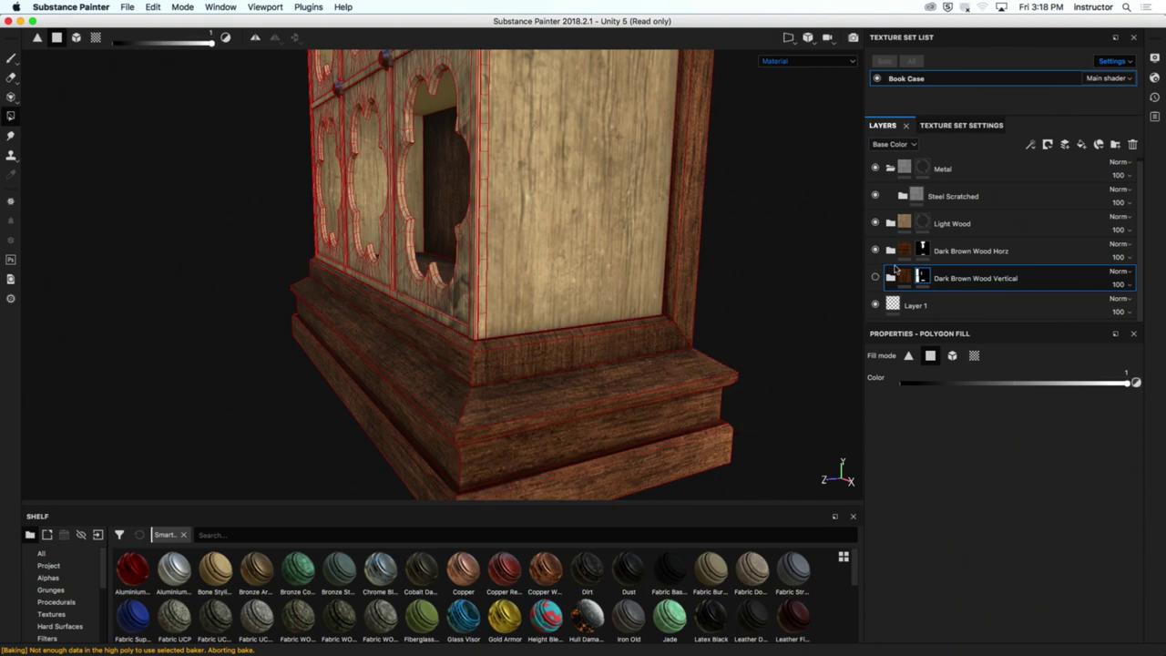
click(922, 251)
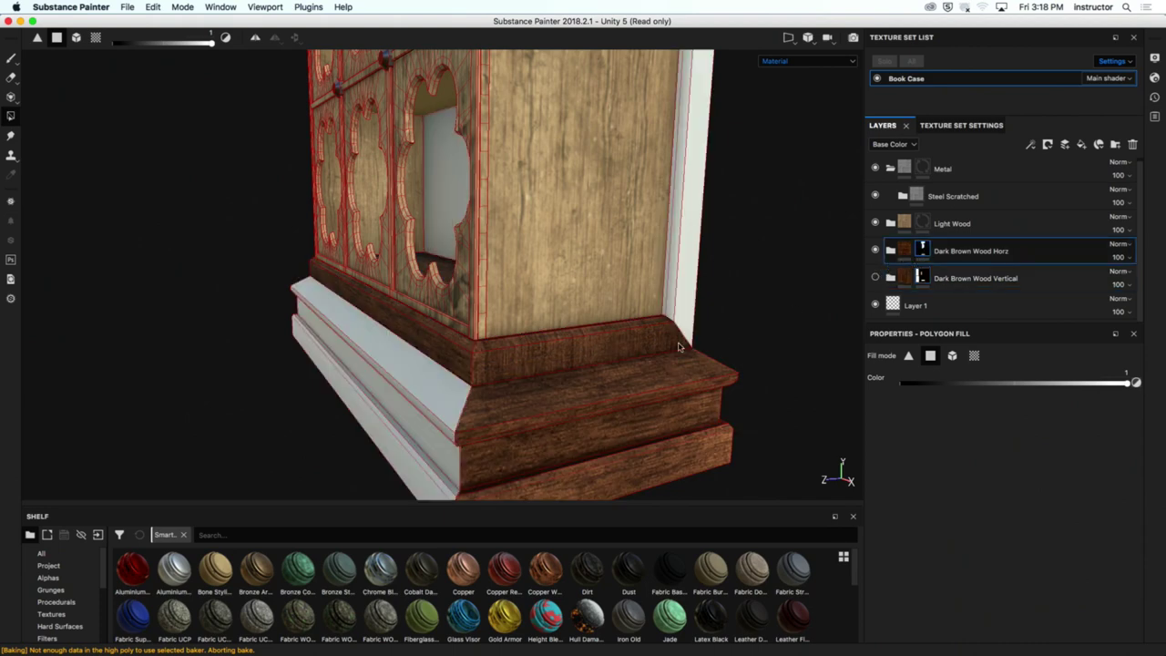
click(897, 385)
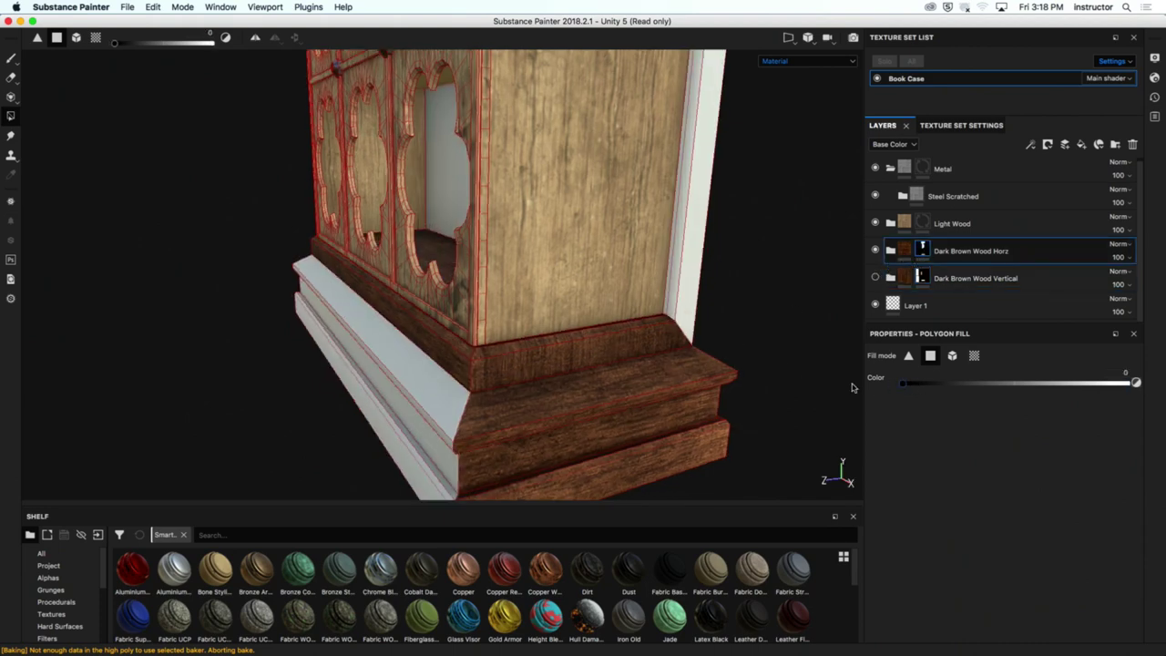
click(568, 343)
alt+drag(553, 337, 667, 379)
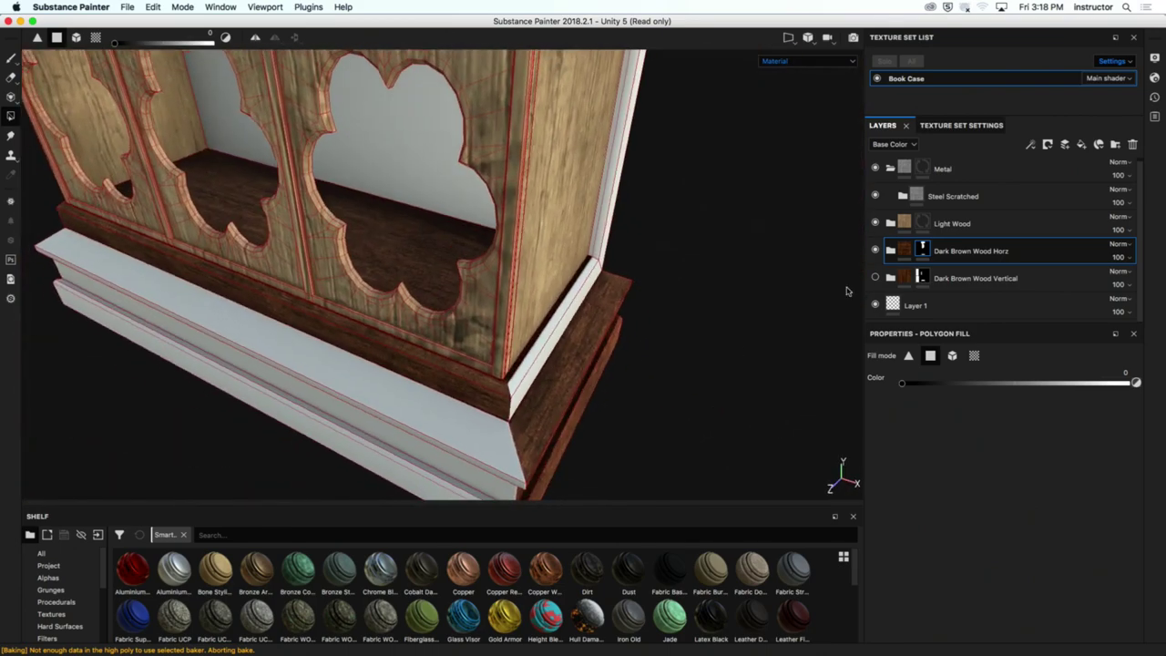
click(876, 280)
Step: Remove a horizontal rail between the front fretwork panels from the Light Wood mask, using fill value 0
mouse_move(755, 331)
alt+mouse_down()
mouse_move(561, 259)
mouse_move(730, 270)
mouse_move(488, 220)
mouse_move(692, 234)
mouse_move(749, 248)
mouse_move(519, 266)
mouse_move(413, 374)
mouse_move(734, 409)
mouse_move(610, 294)
mouse_move(489, 301)
mouse_move(733, 314)
mouse_move(450, 315)
mouse_move(568, 328)
mouse_move(366, 297)
mouse_move(738, 327)
alt+mouse_up()
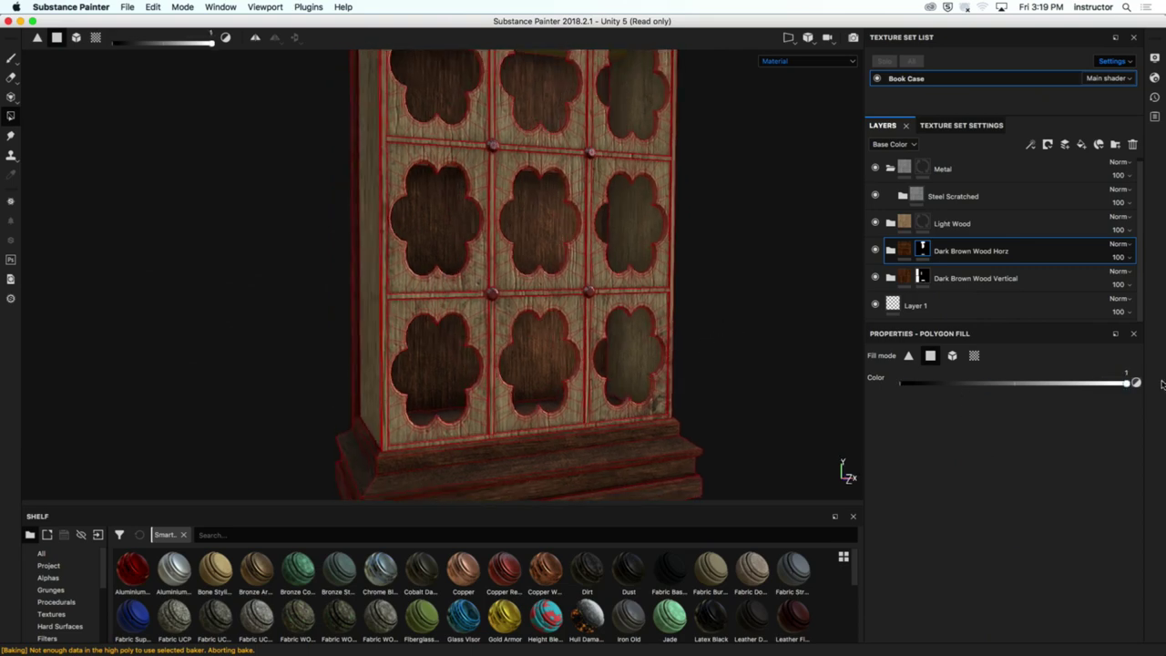
alt+middle_drag(440, 295, 468, 328)
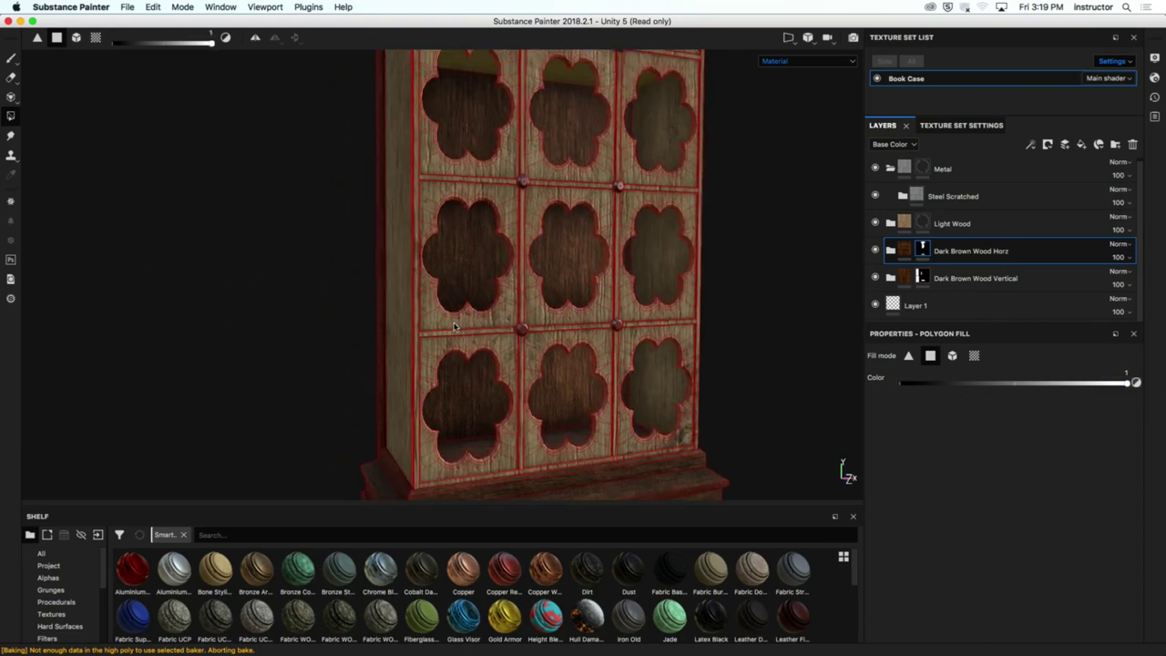
alt+right_drag(468, 328, 704, 337)
click(895, 229)
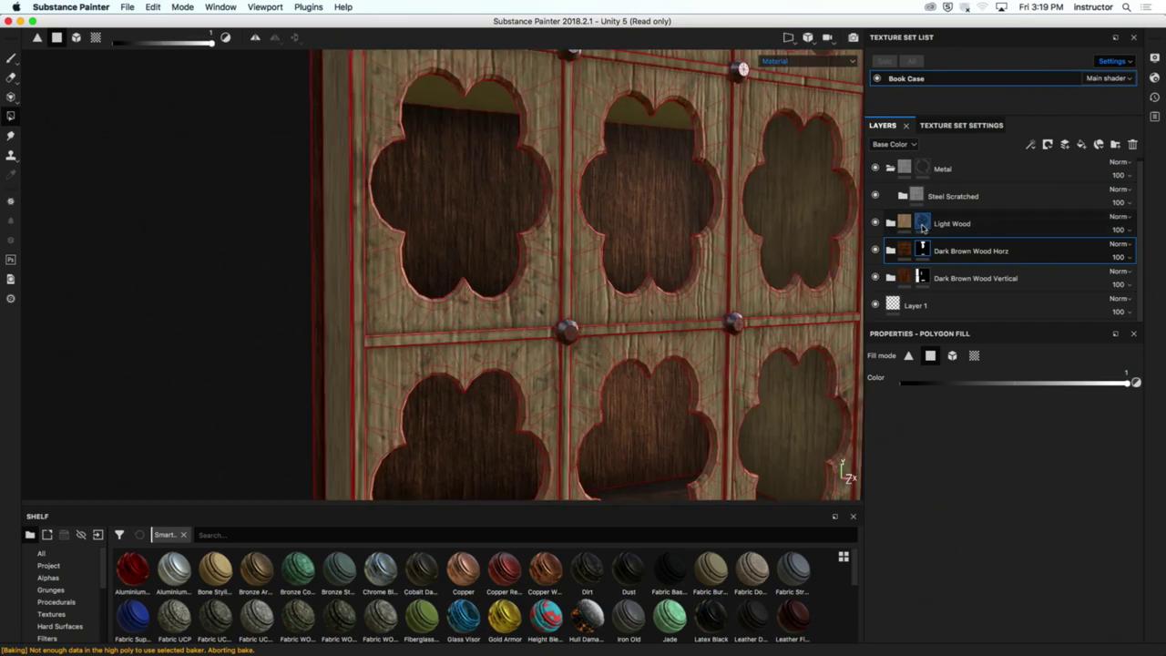
click(876, 224)
click(875, 223)
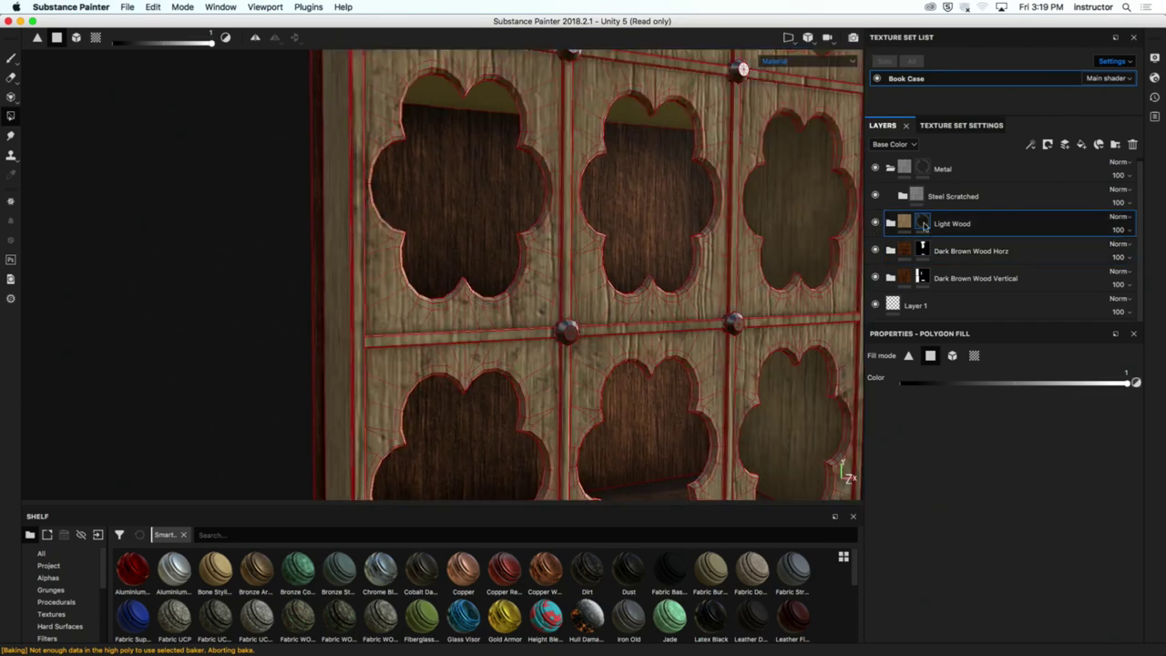
click(485, 337)
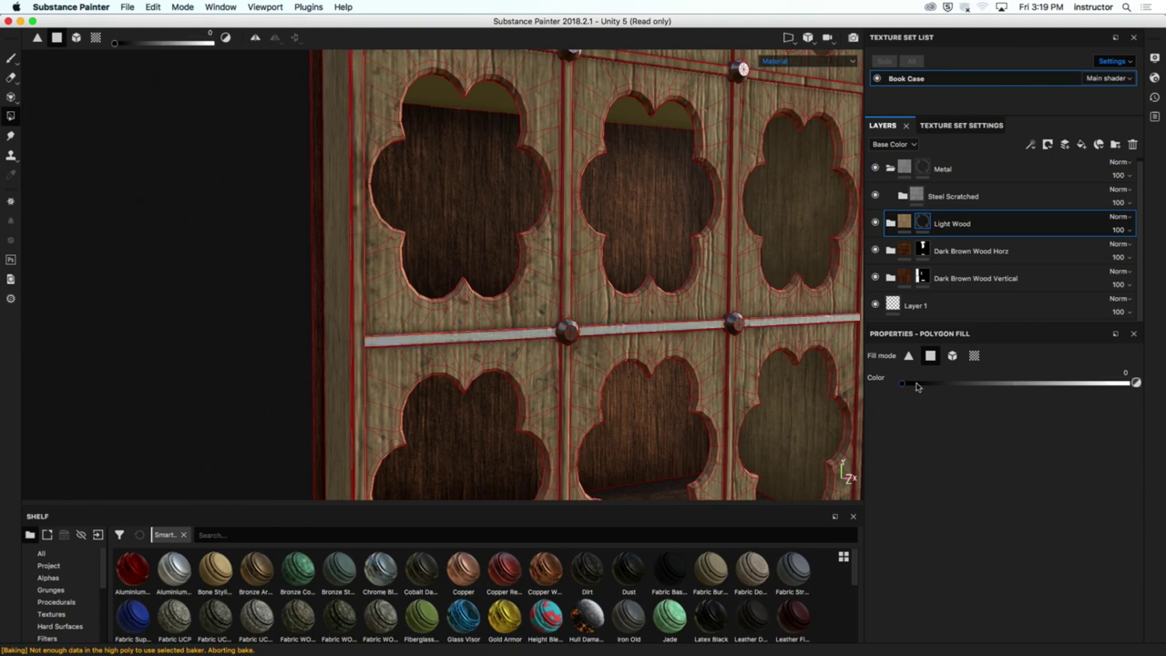
Step: Switch Polygon Fill to UV chunk mode and remove the front's vertical dividers and remaining horizontal rails from the Light Wood mask
click(974, 356)
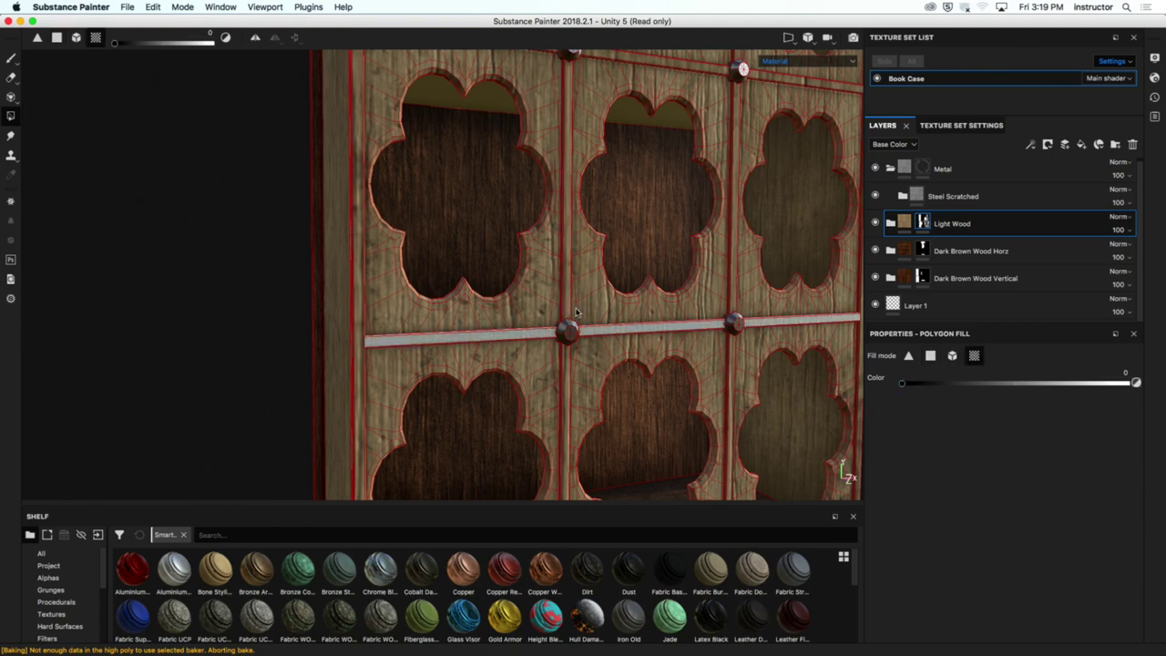
click(562, 312)
click(730, 312)
alt+drag(729, 312, 637, 306)
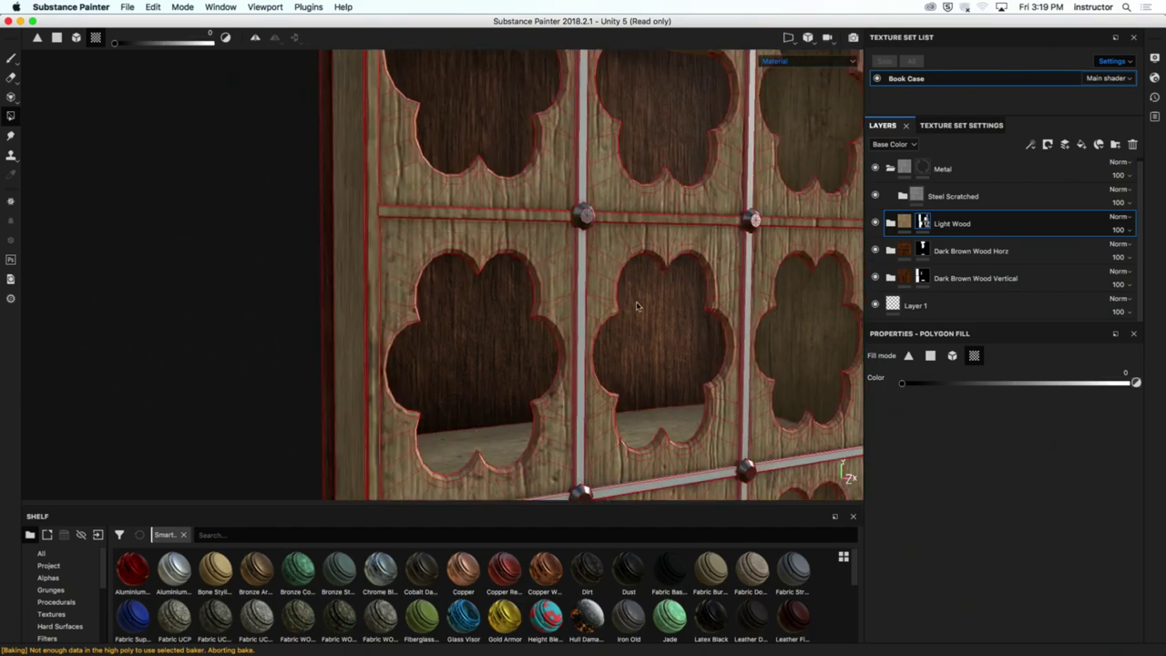
click(514, 216)
alt+drag(754, 196, 648, 274)
click(537, 144)
click(554, 180)
alt+right_drag(576, 203, 546, 182)
alt+middle_drag(496, 164, 533, 338)
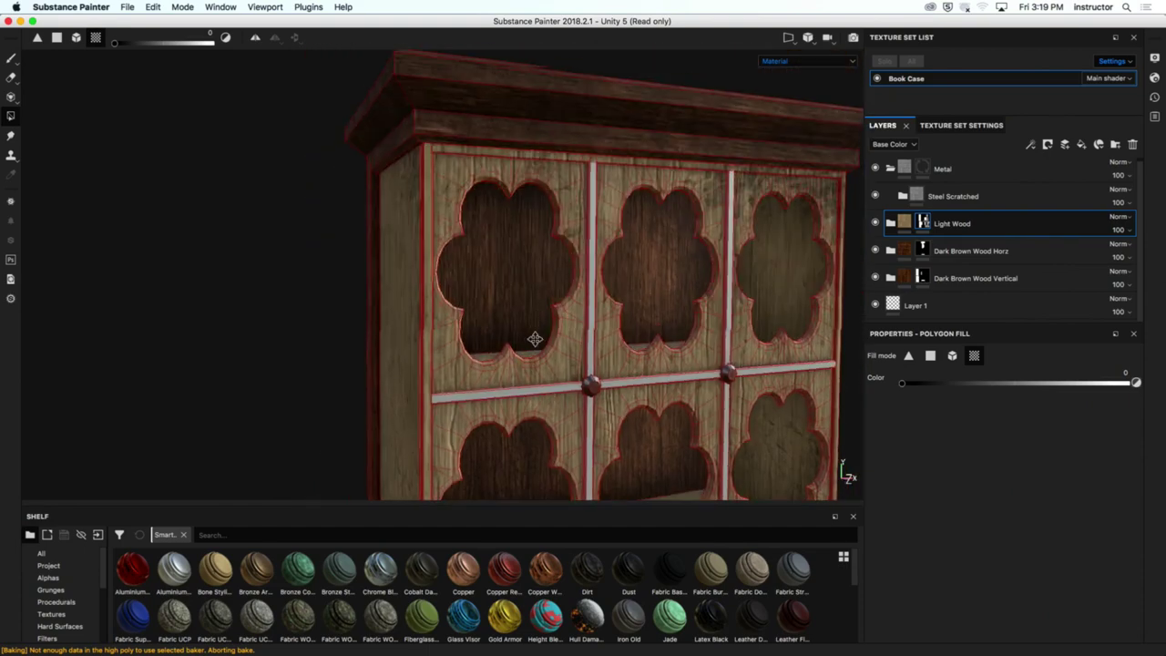
Step: Remove the outer edge strips along the top, side and bottom of the front frame from the Light Wood mask
alt+drag(610, 291, 448, 244)
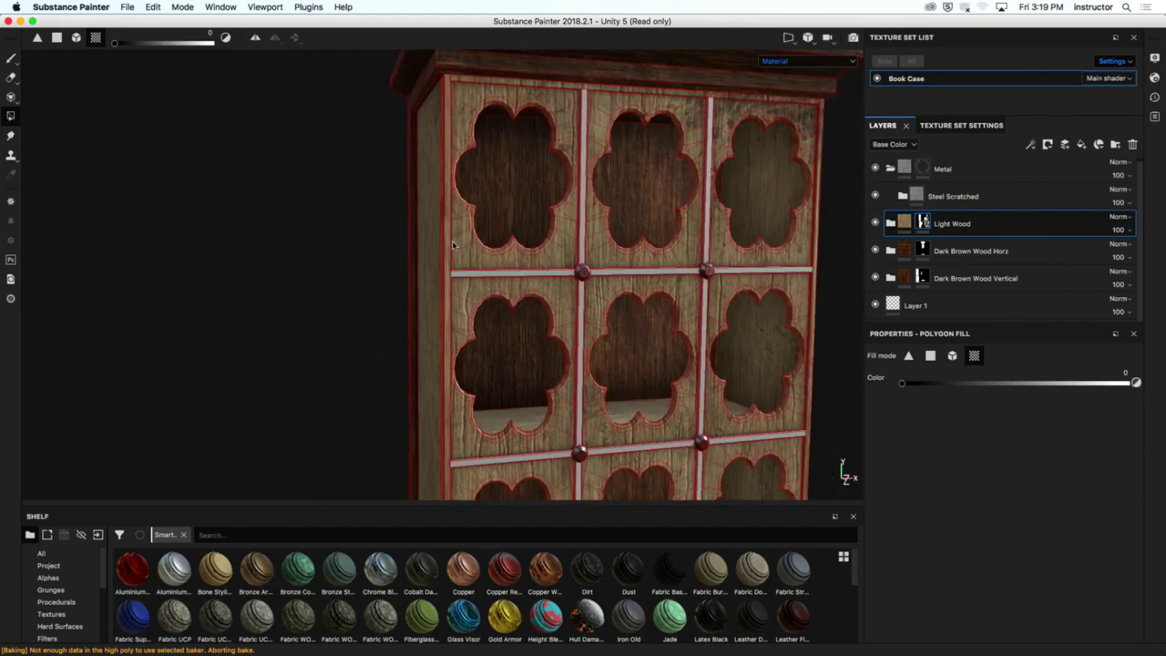
click(475, 82)
click(818, 201)
alt+middle_drag(795, 312, 763, 57)
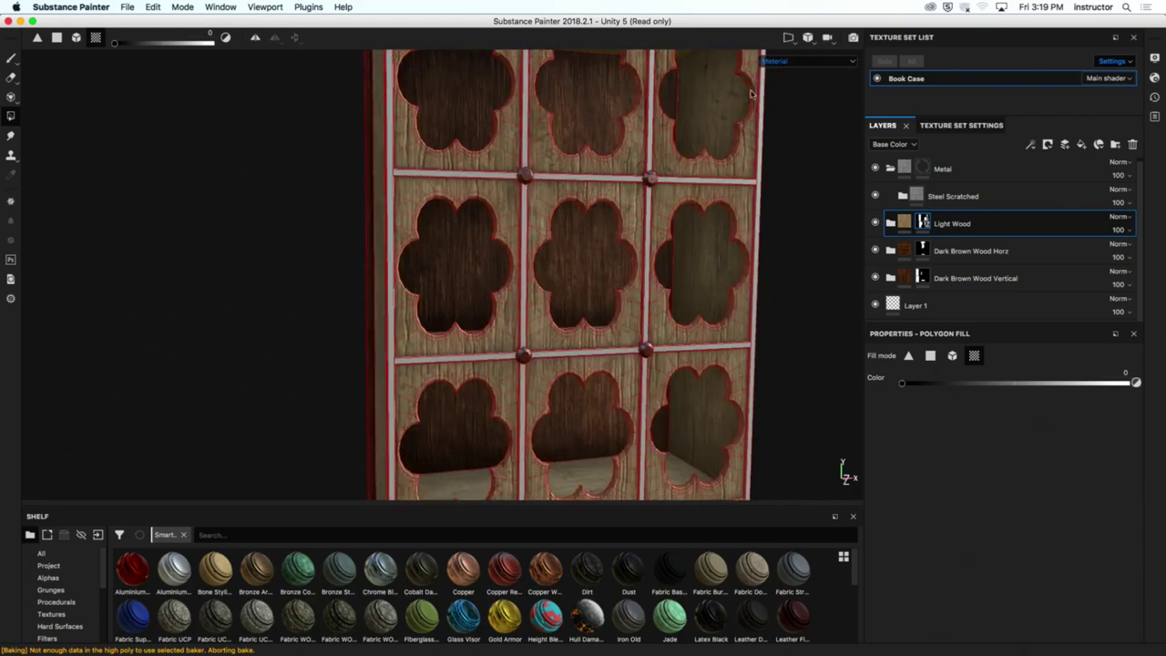
alt+middle_drag(729, 406, 736, 124)
click(564, 318)
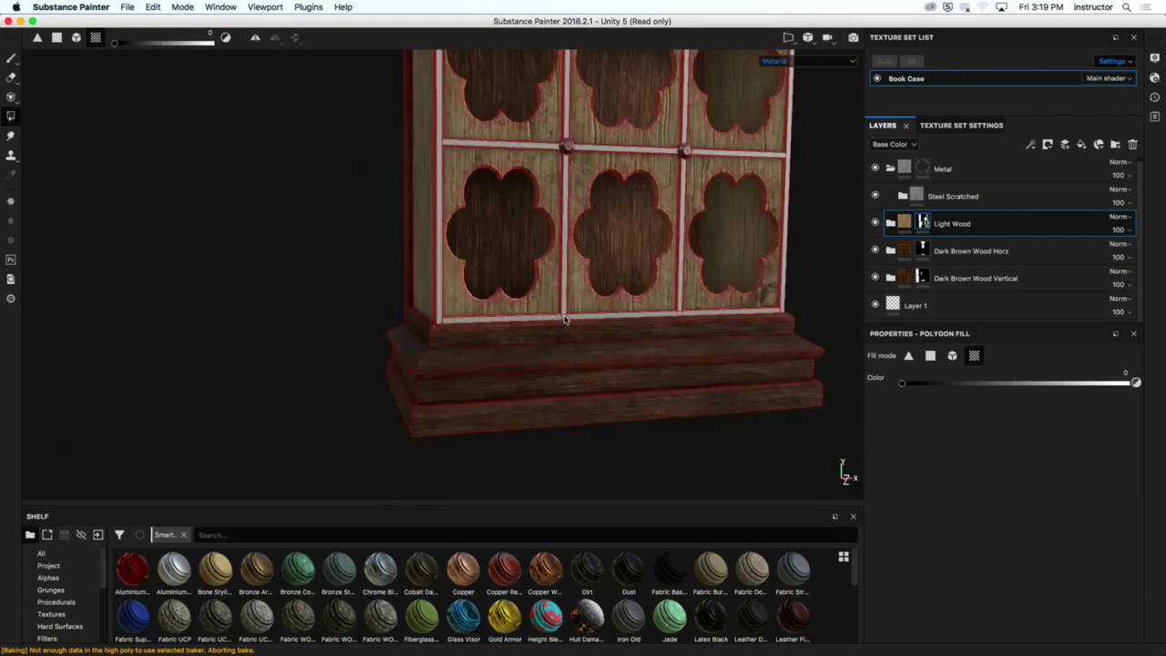
alt+drag(565, 324, 645, 330)
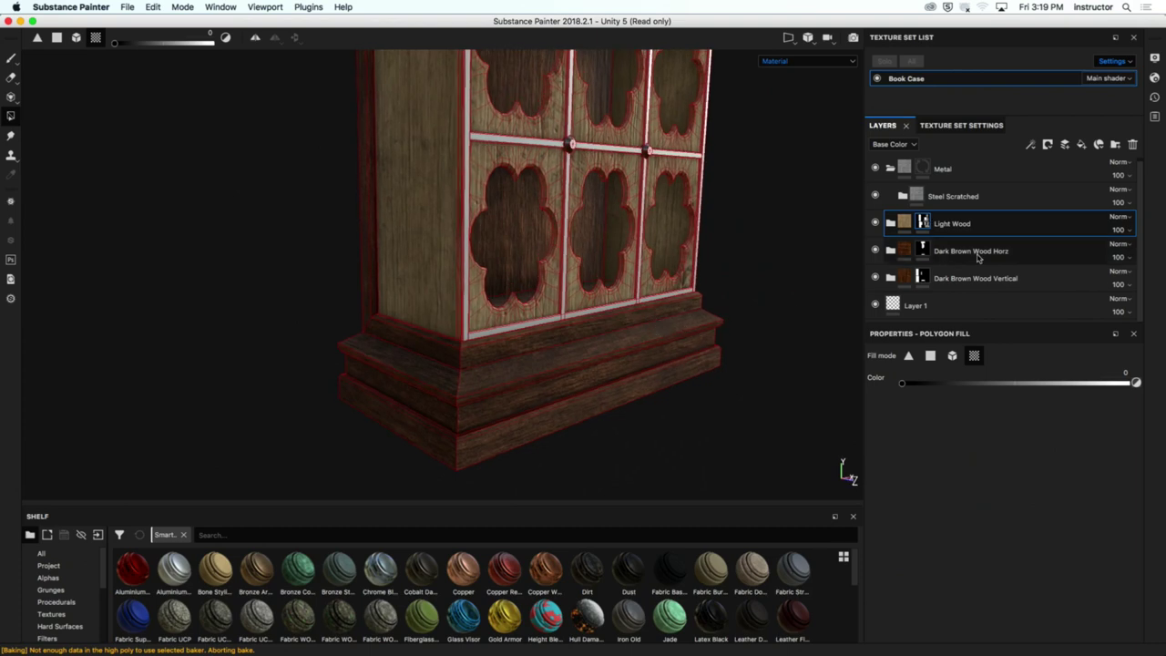
Step: Add the front's horizontal rails, including the top and bottom ones, to the Dark Brown Wood Horz mask with fill value 1
click(892, 256)
drag(949, 384, 1124, 407)
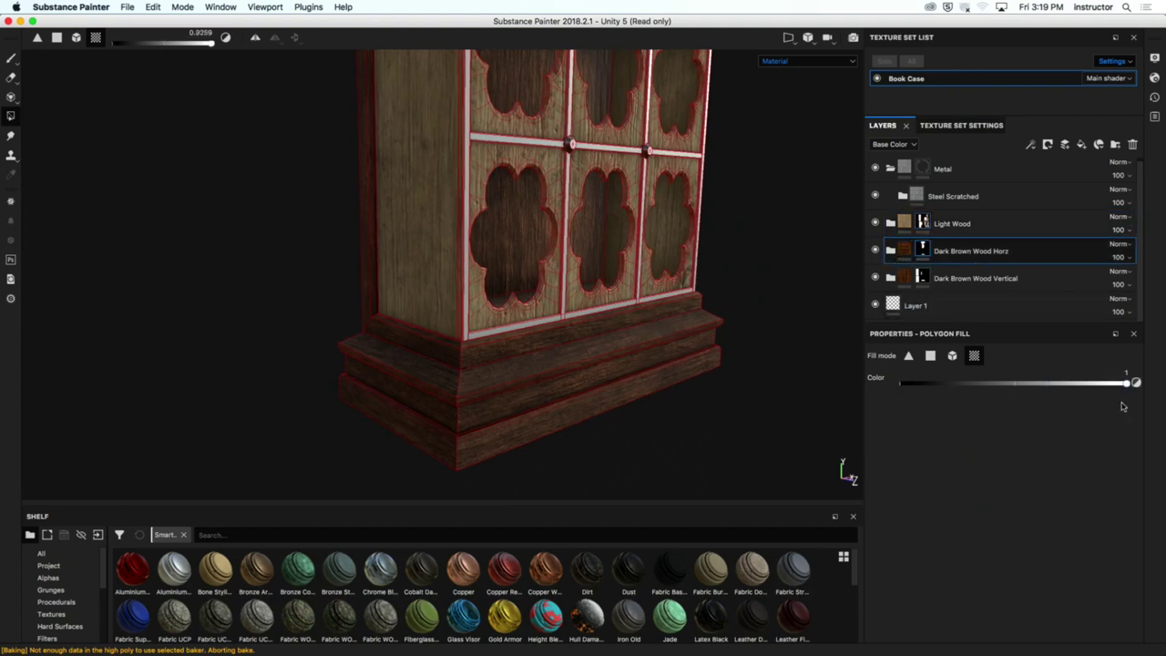
alt+drag(496, 141, 503, 157)
alt+right_drag(504, 157, 776, 240)
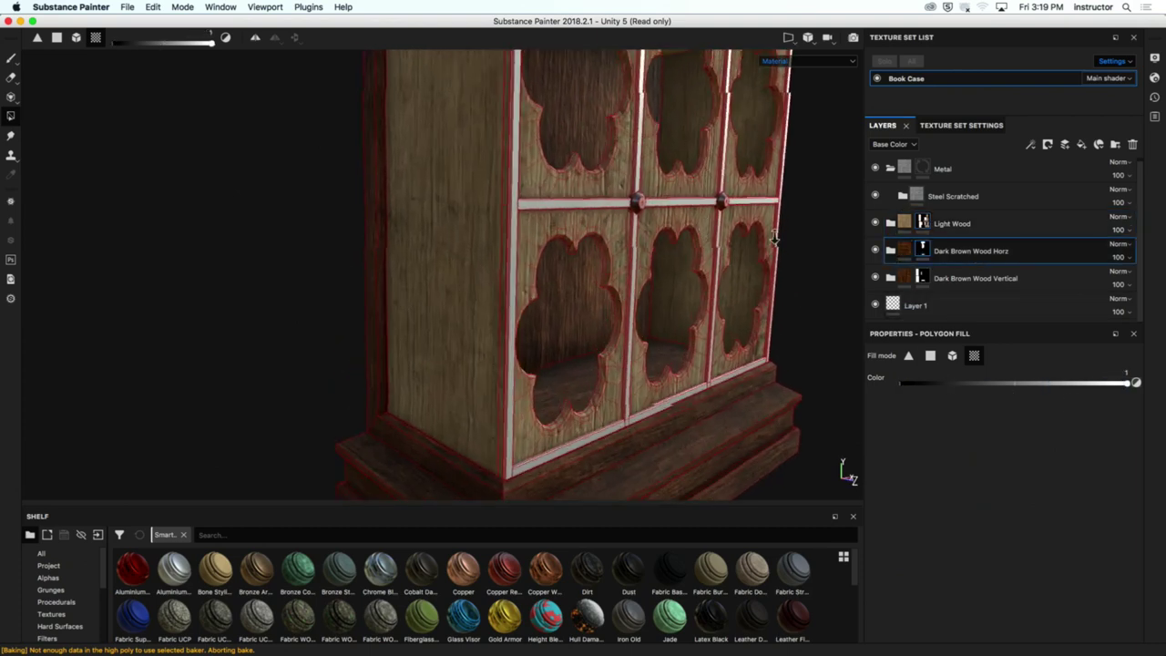
alt+drag(776, 240, 738, 260)
alt+right_drag(738, 259, 813, 224)
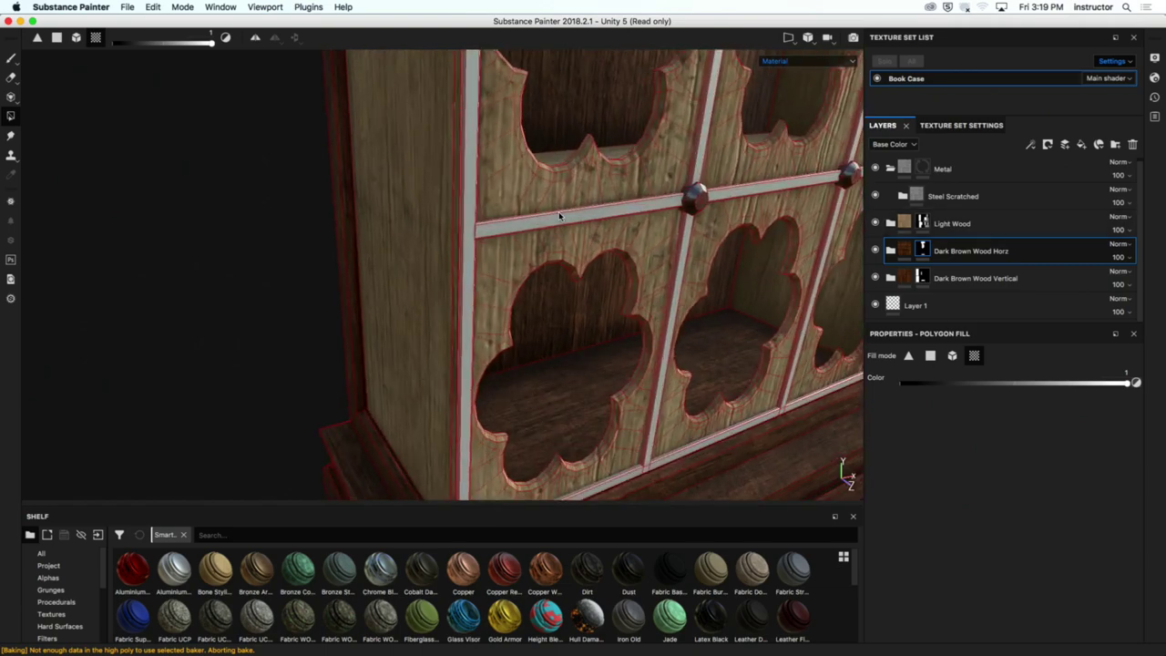
alt+drag(561, 219, 574, 349)
click(622, 459)
alt+drag(625, 202, 574, 303)
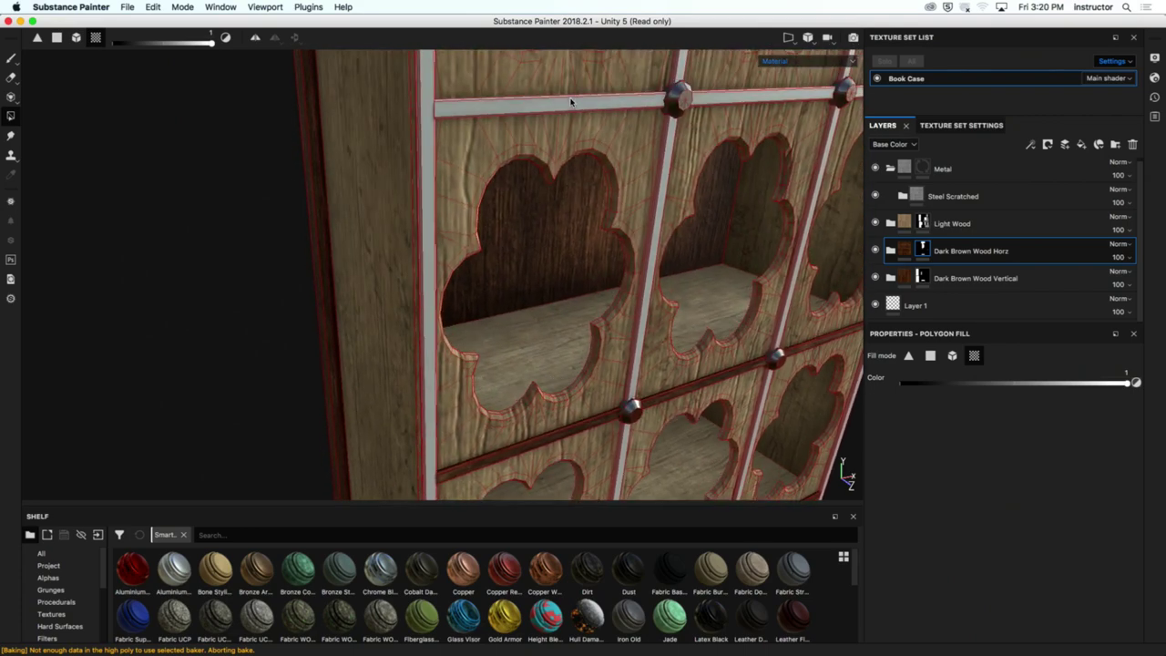
alt+drag(571, 102, 437, 110)
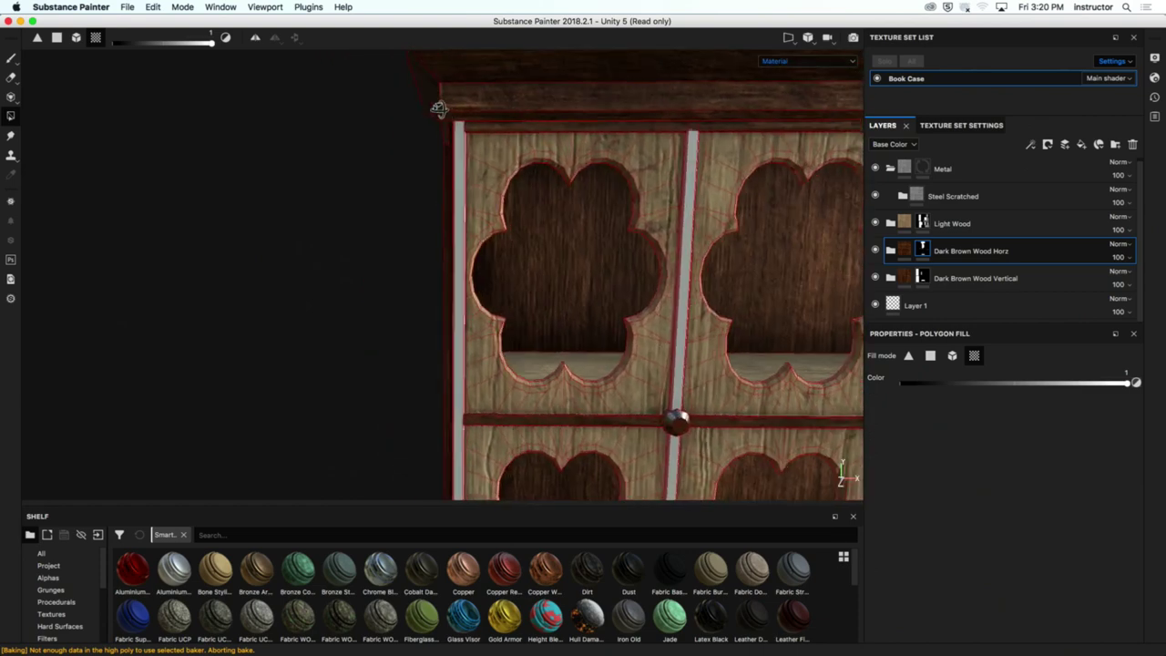
Step: Add the front's vertical dividers and both outer side strips to the Dark Brown Wood Vertical mask, finishing with the Paint tool active
click(922, 276)
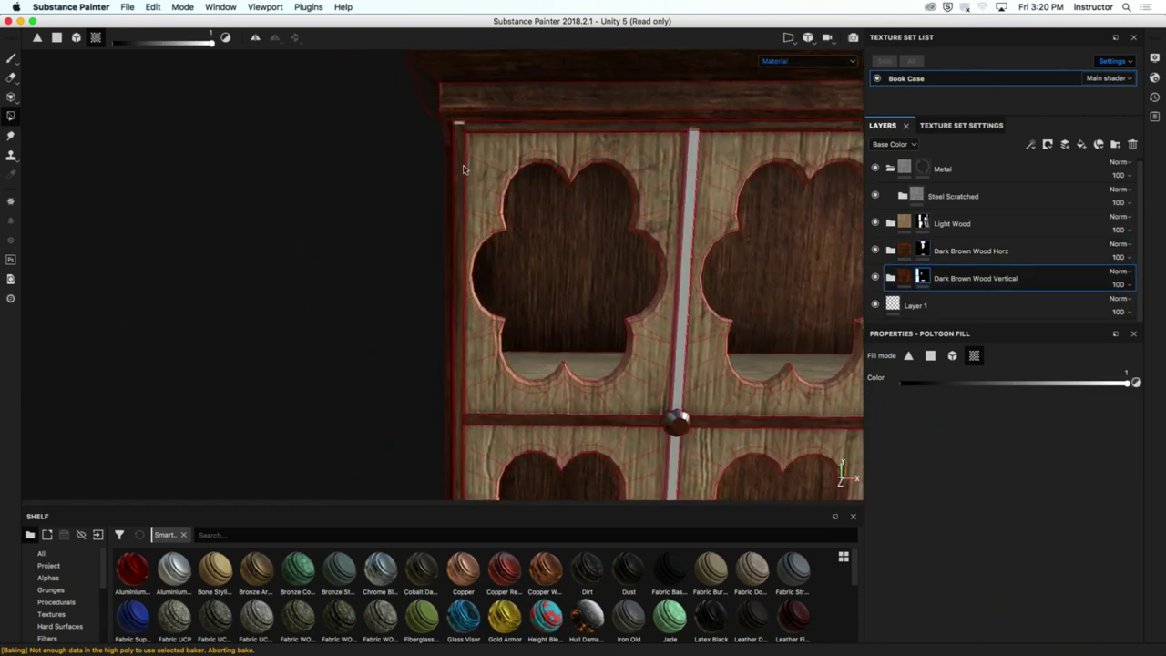
alt+drag(392, 182, 460, 188)
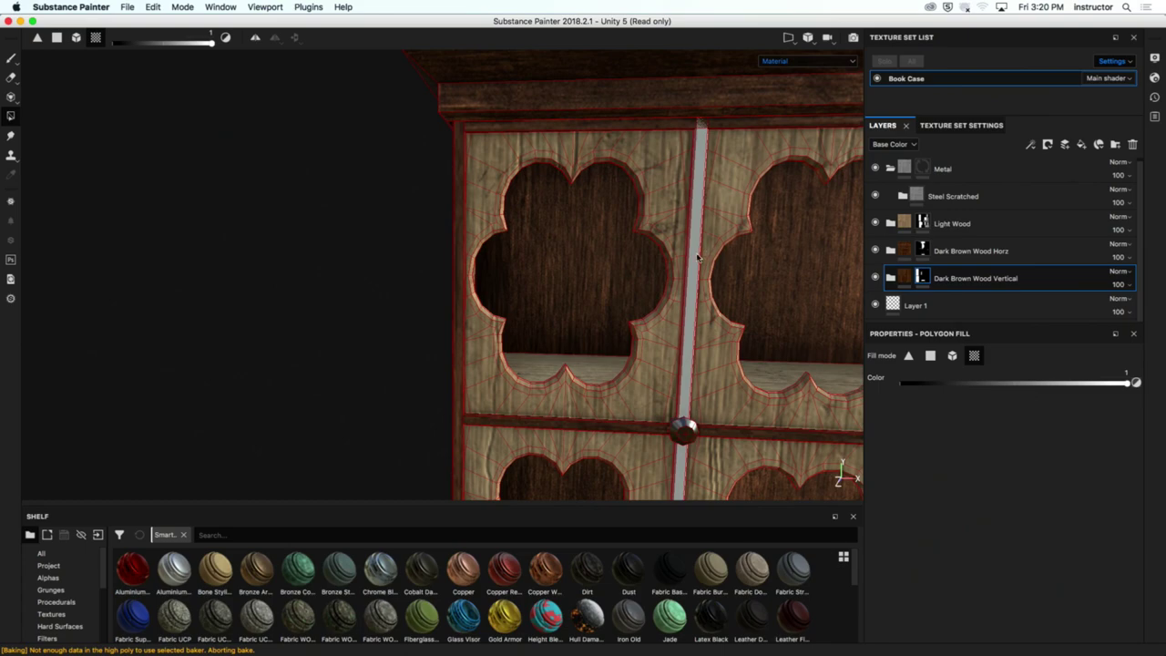
alt+drag(698, 257, 362, 185)
click(554, 246)
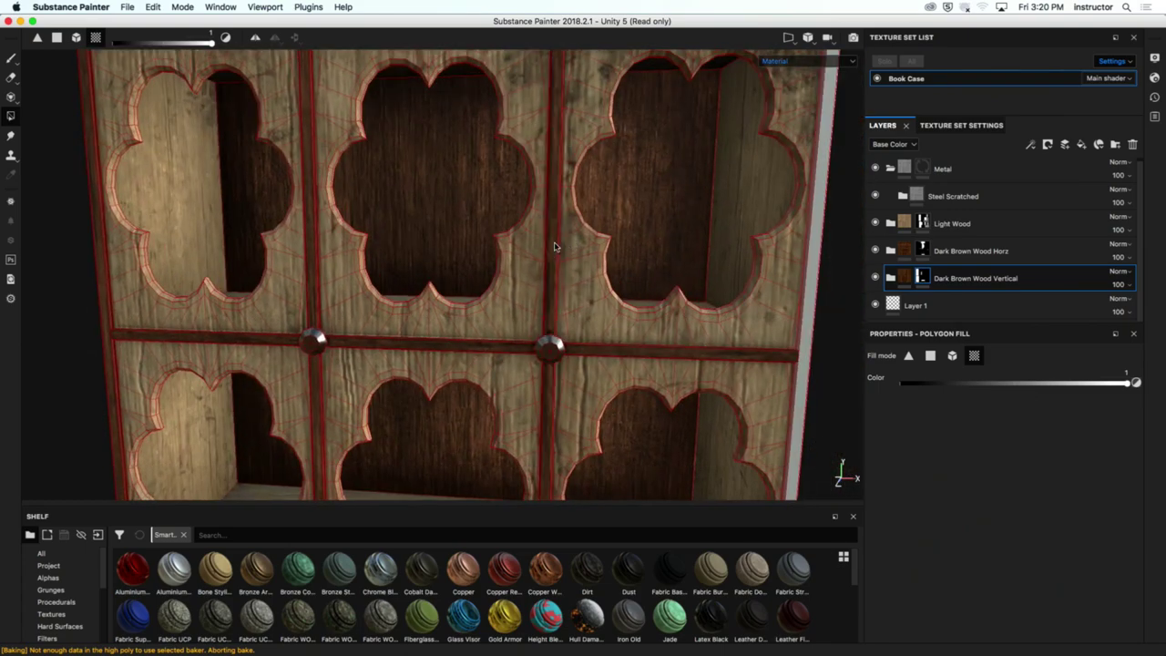
click(810, 308)
alt+drag(811, 307, 669, 286)
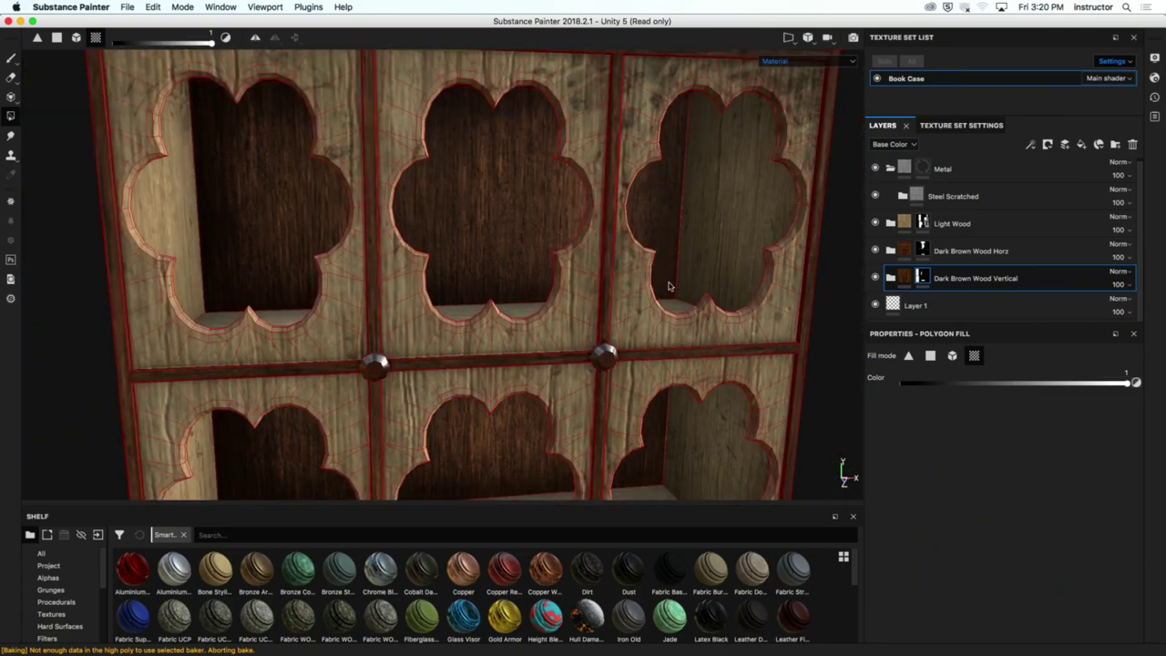
alt+right_drag(668, 286, 395, 278)
alt+middle_drag(395, 278, 404, 285)
mouse_move(403, 285)
alt+mouse_down()
mouse_move(432, 240)
mouse_move(332, 272)
mouse_move(465, 235)
mouse_move(234, 234)
mouse_move(579, 286)
alt+mouse_up()
key(1)
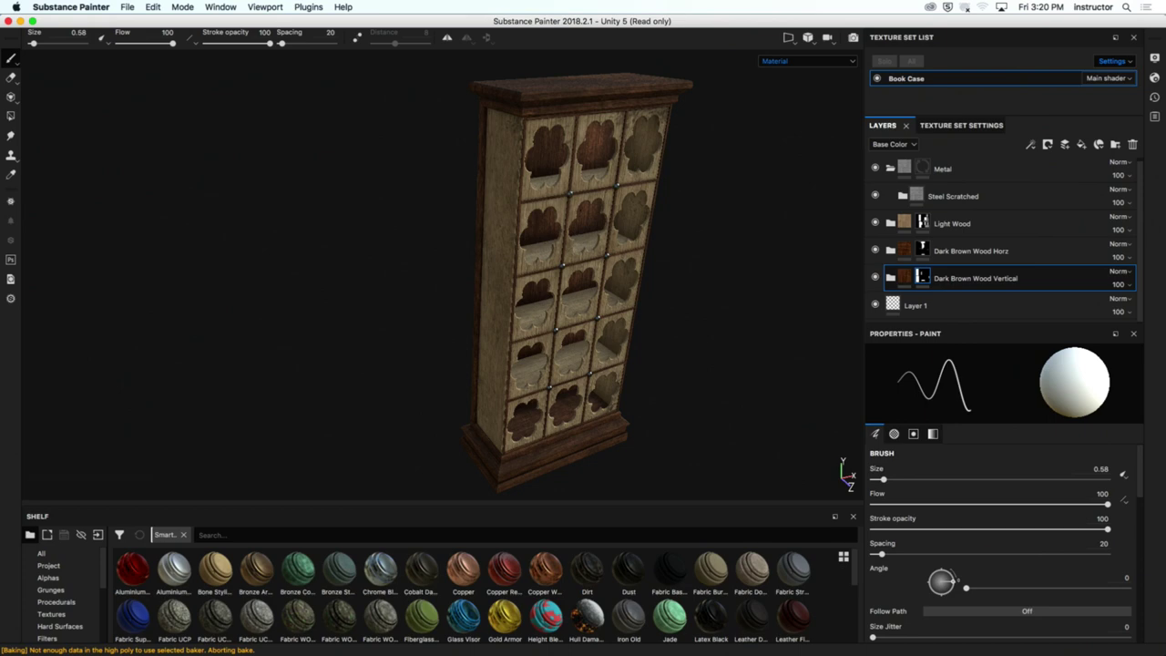
Step: Inspect the bookcase's front, side and back down to the base moulding, checking the wood grain direction
alt+drag(715, 326, 678, 305)
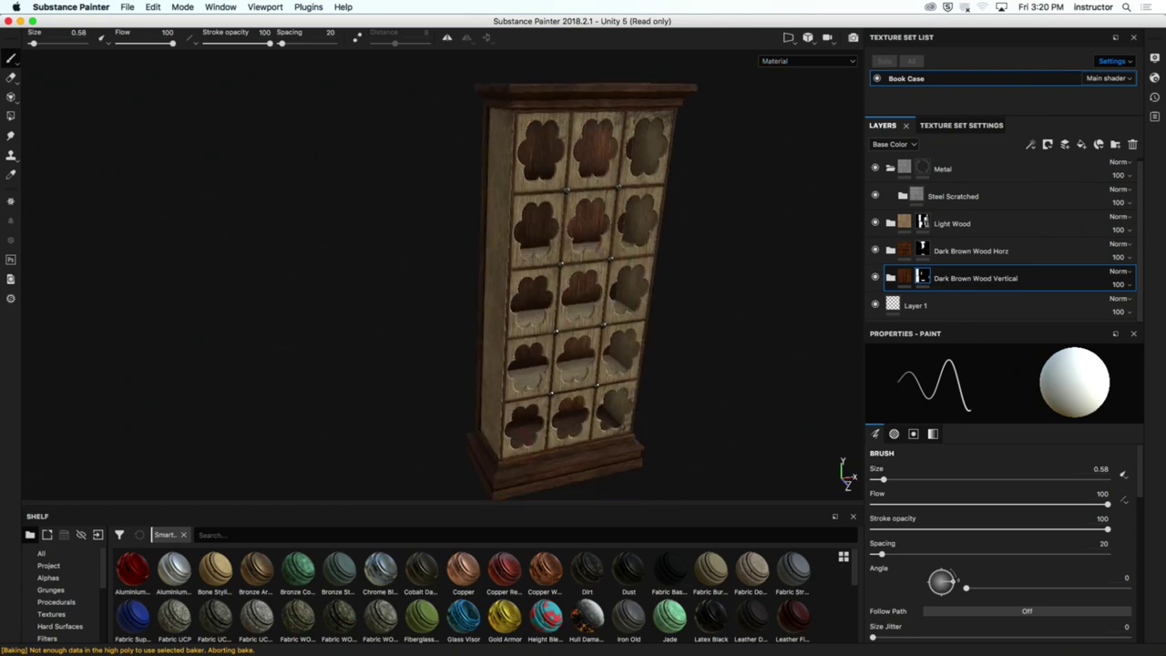
alt+middle_drag(679, 305, 602, 261)
alt+right_drag(528, 264, 601, 257)
alt+drag(559, 255, 719, 255)
alt+right_drag(546, 257, 492, 258)
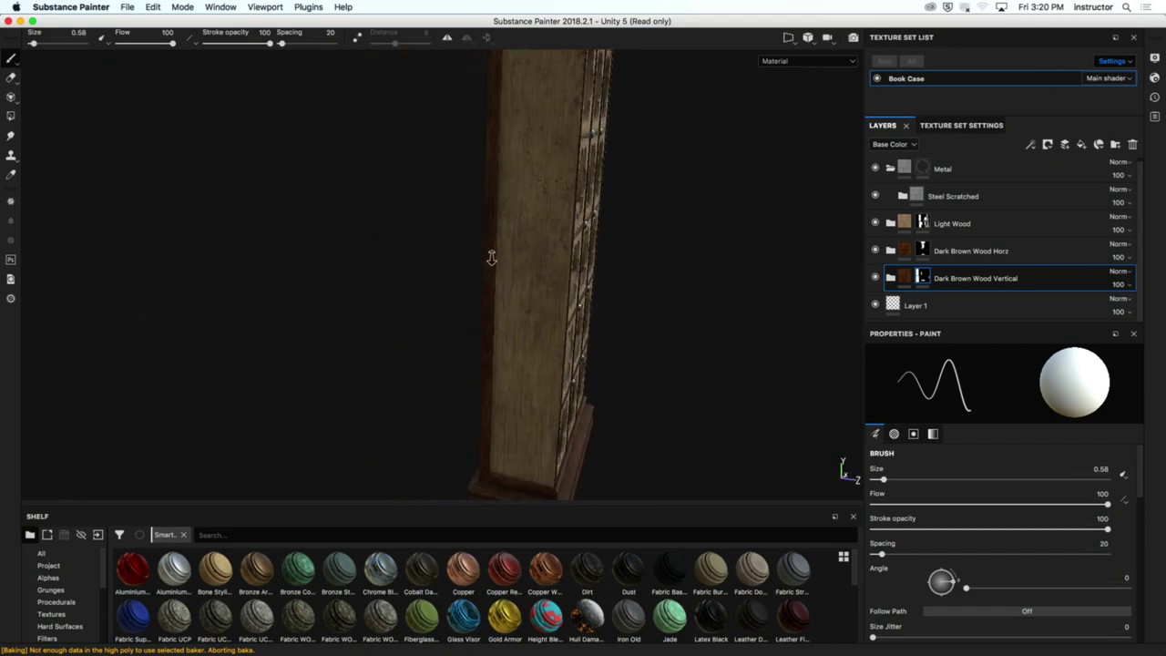
alt+drag(492, 257, 813, 310)
alt+middle_drag(576, 244, 735, 257)
scroll(735, 257, up, 4)
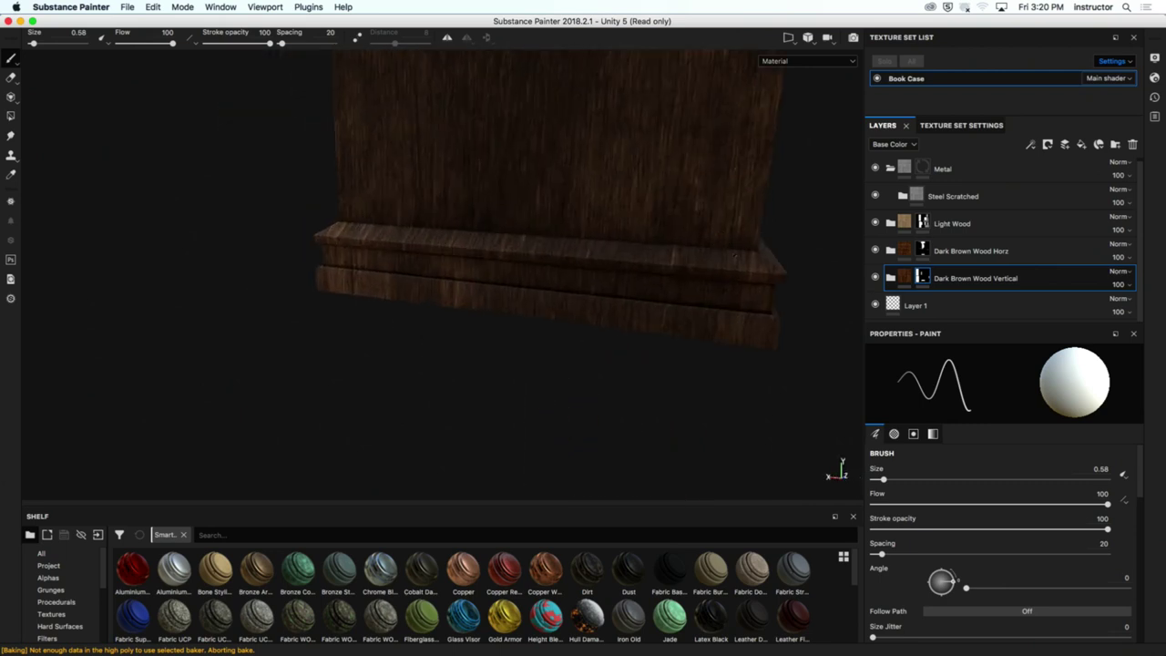
alt+drag(733, 258, 398, 224)
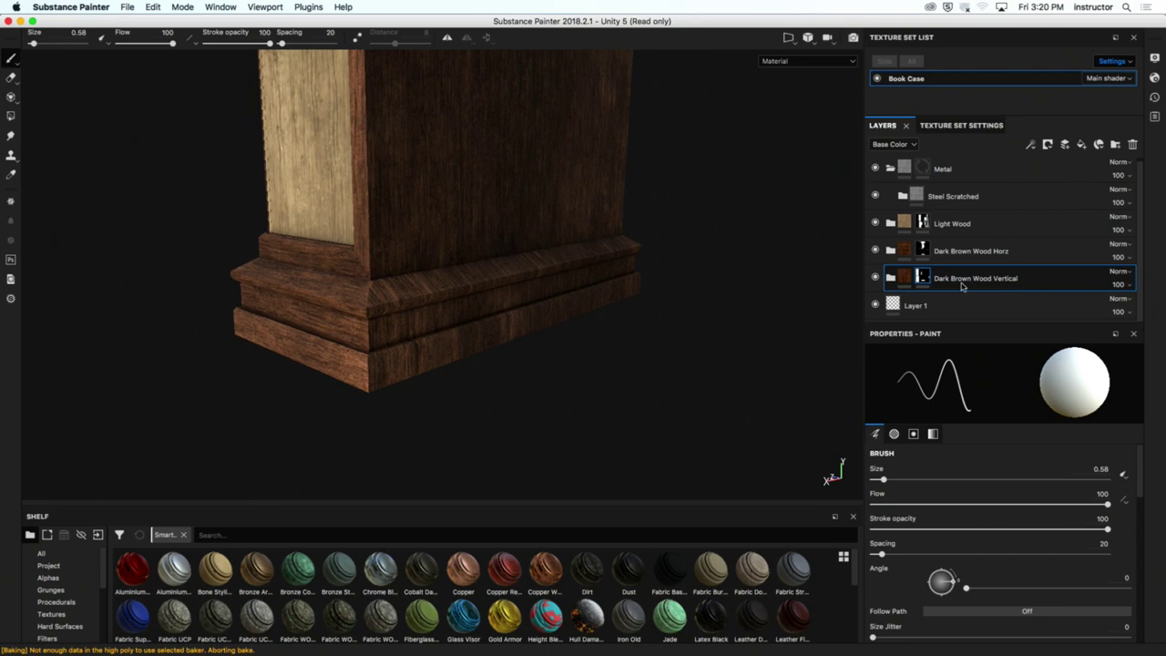
Step: Toggle the Dark Brown Wood Horz and Vertical layers to check which covers the back base moulding, leaving the Vertical layer hidden
click(875, 250)
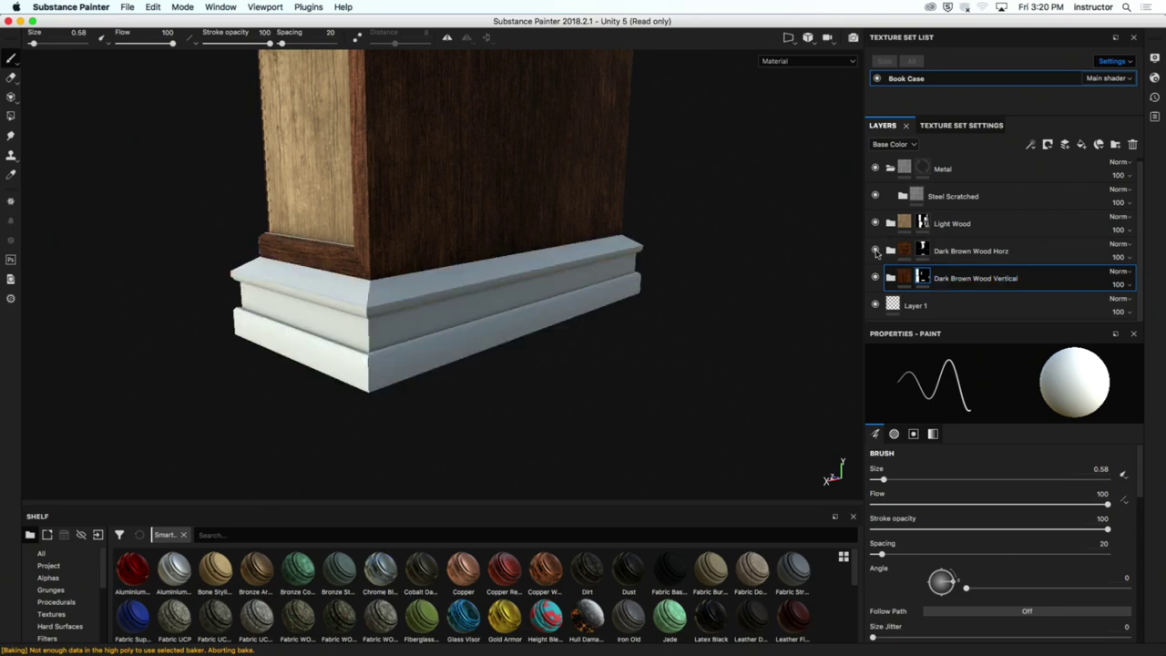
click(875, 252)
click(875, 278)
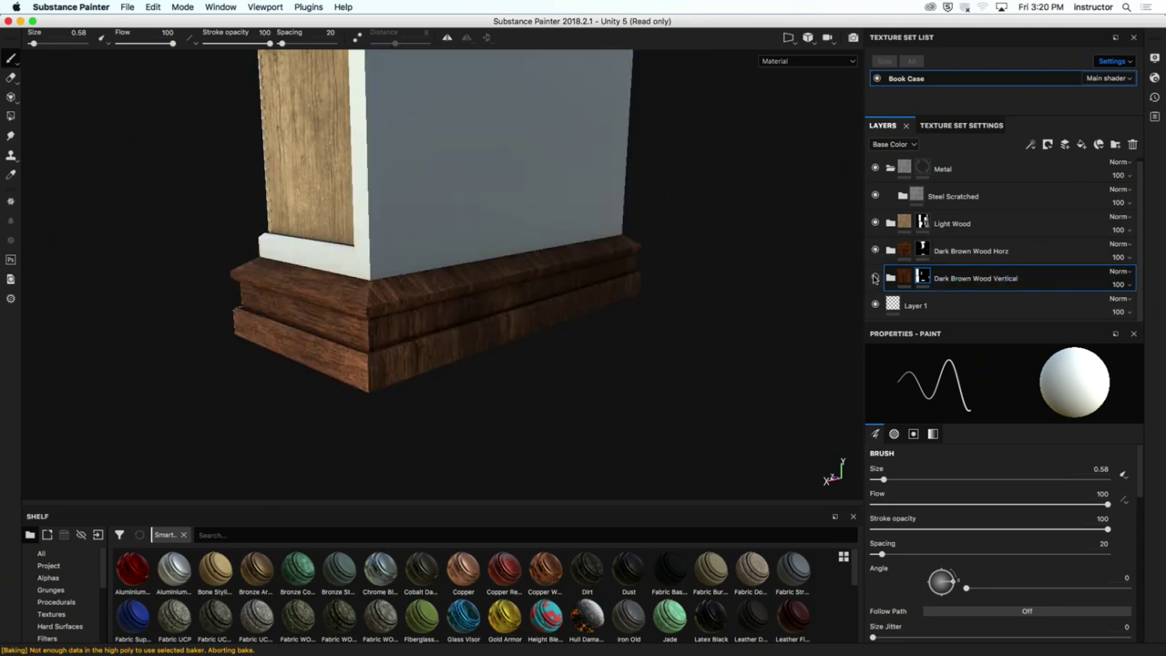
mouse_move(775, 291)
alt+mouse_down()
mouse_move(716, 270)
mouse_move(768, 297)
alt+mouse_up()
click(875, 250)
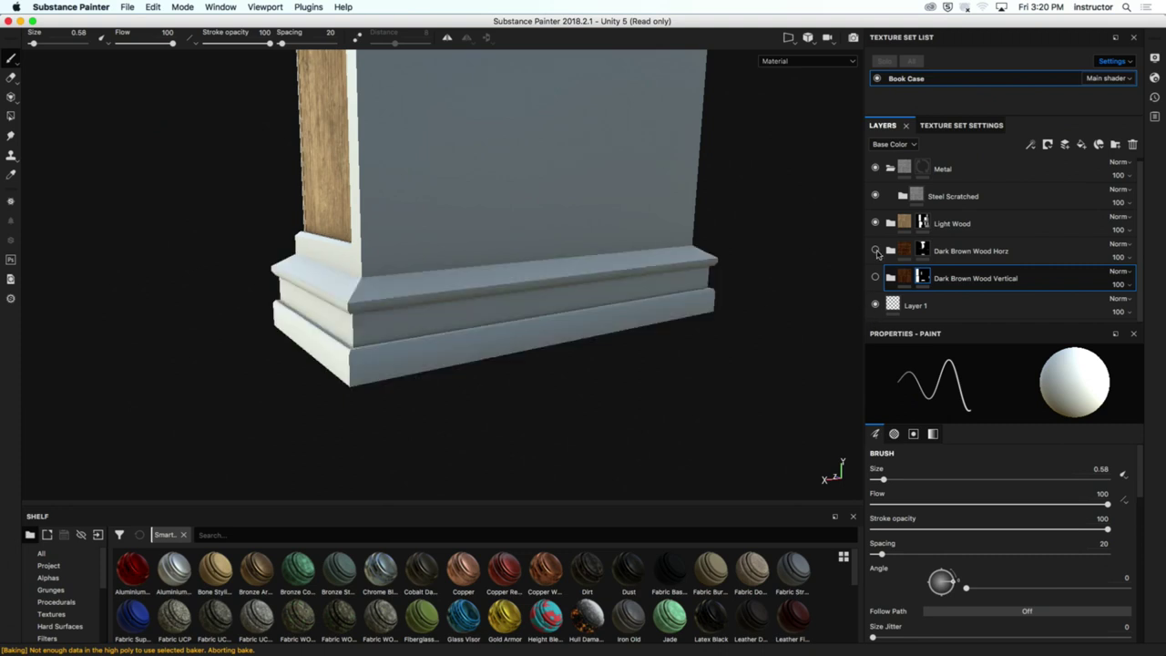
click(875, 251)
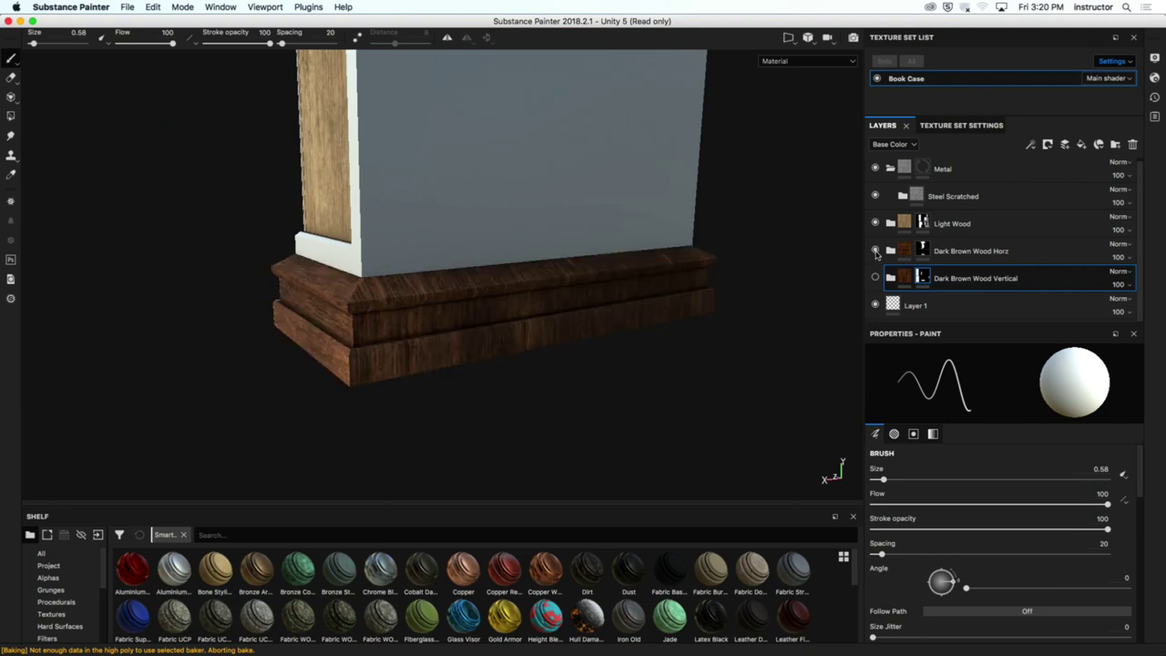
Step: Activate Polygon Fill on the Dark Brown Wood Horz mask at the back corner of the base
click(924, 252)
alt+drag(717, 333, 735, 344)
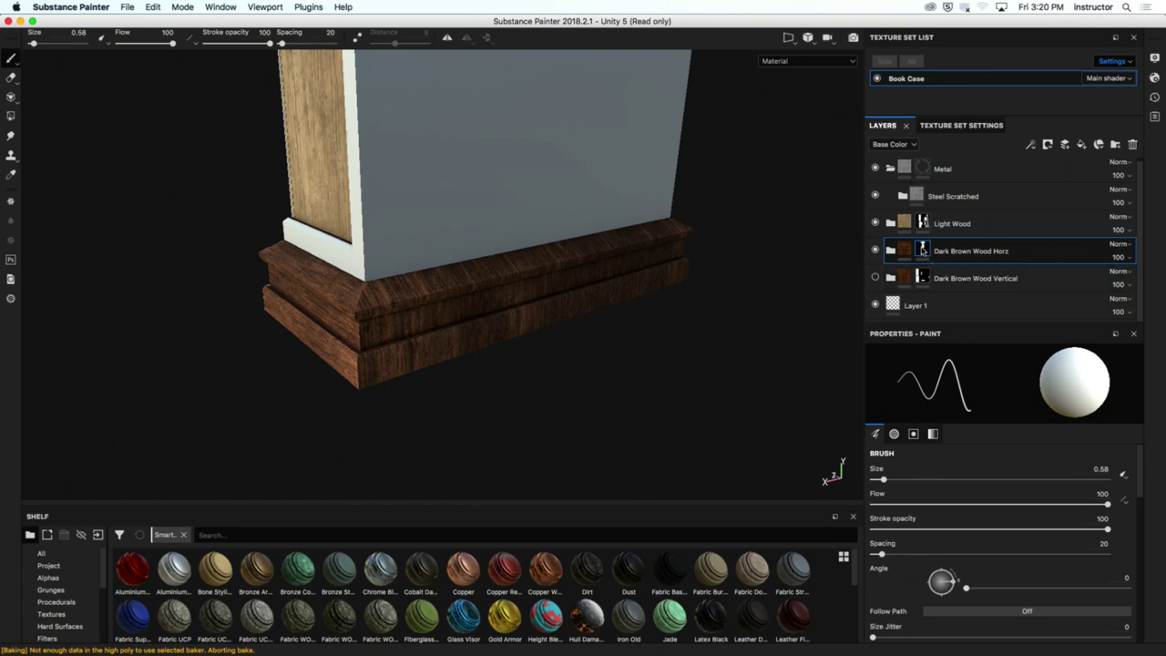
key(4)
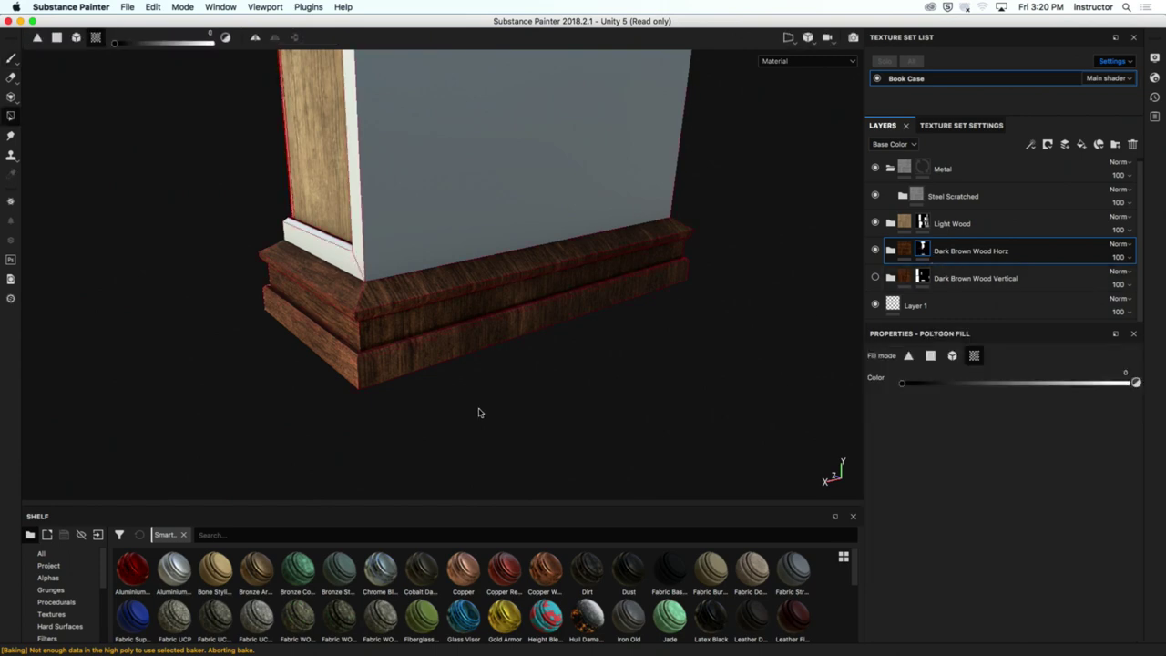
Step: Try to remove the back base moulding from the Dark Brown Wood Horz mask with a UV chunk fill of value 0
key(x)
click(453, 290)
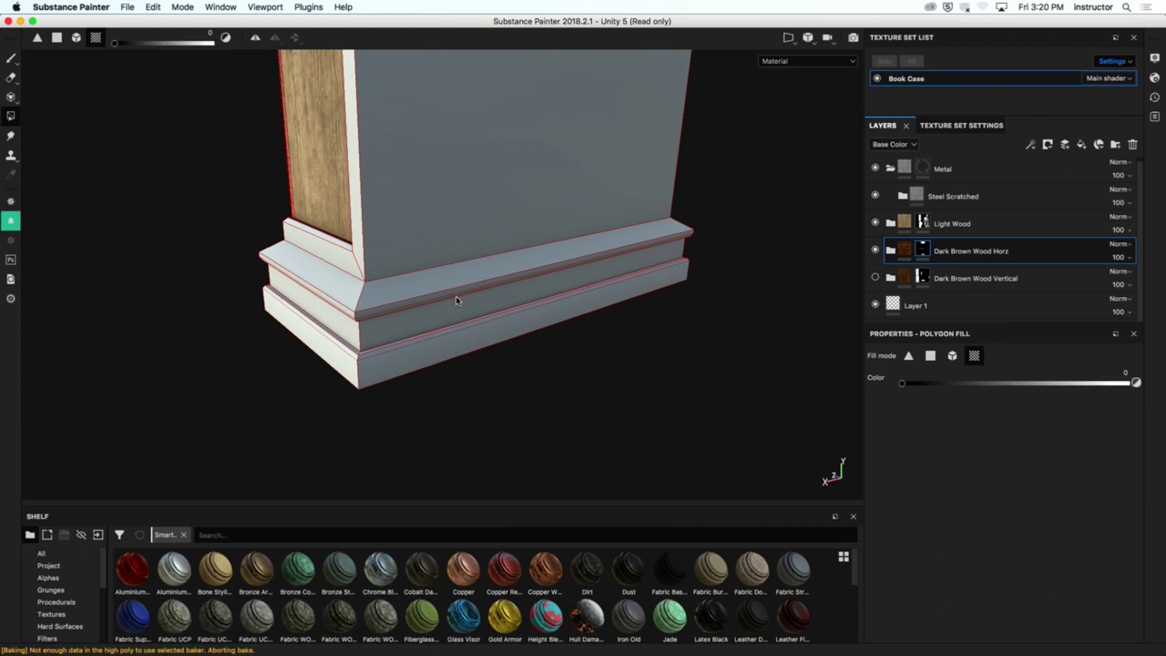
key(super+z)
Step: Switch Polygon Fill to polygon mode and remove all back faces of the base moulding from the Dark Brown Wood Horz mask
click(923, 359)
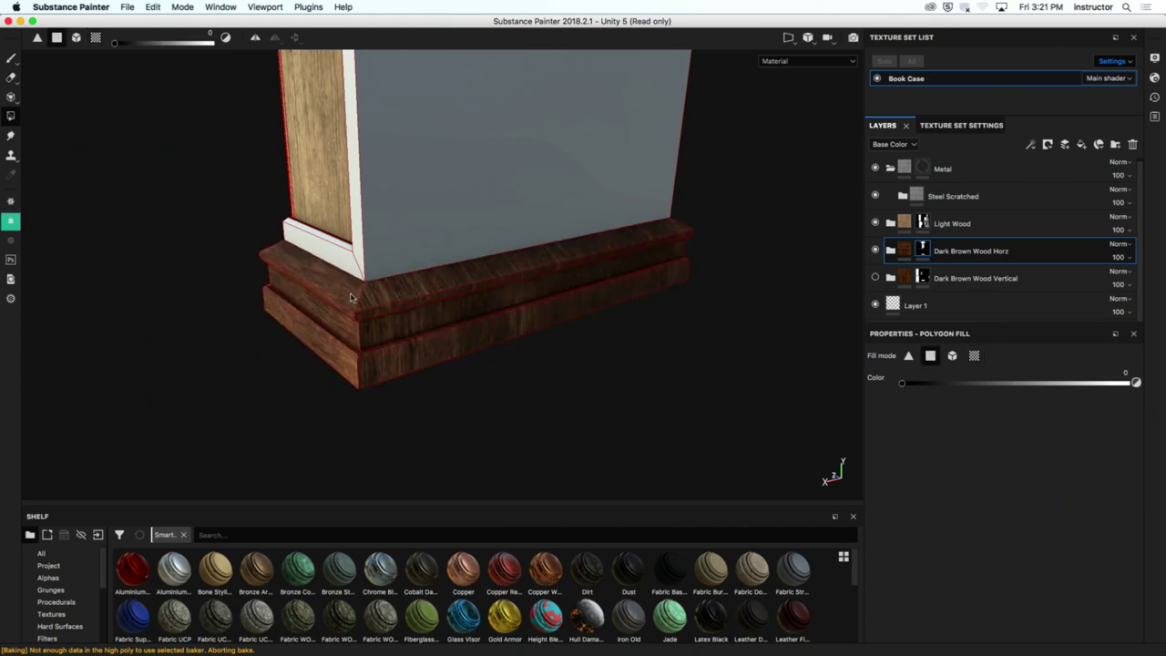
click(422, 297)
click(427, 307)
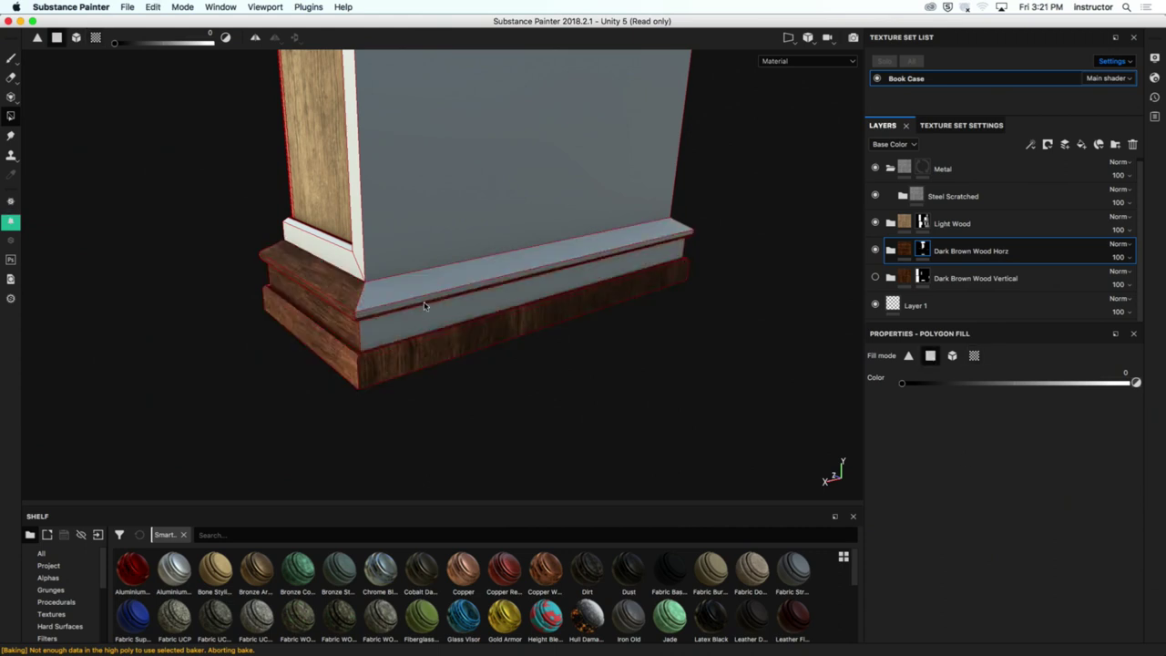
alt+right_drag(420, 301, 739, 338)
alt+drag(538, 337, 482, 265)
click(507, 324)
click(474, 317)
alt+drag(480, 325, 512, 382)
click(488, 381)
click(539, 388)
Step: With Dark Brown Wood Vertical shown and Horz hidden, add the back base moulding's upper ledge faces to the Vertical mask with fill value 1
click(930, 275)
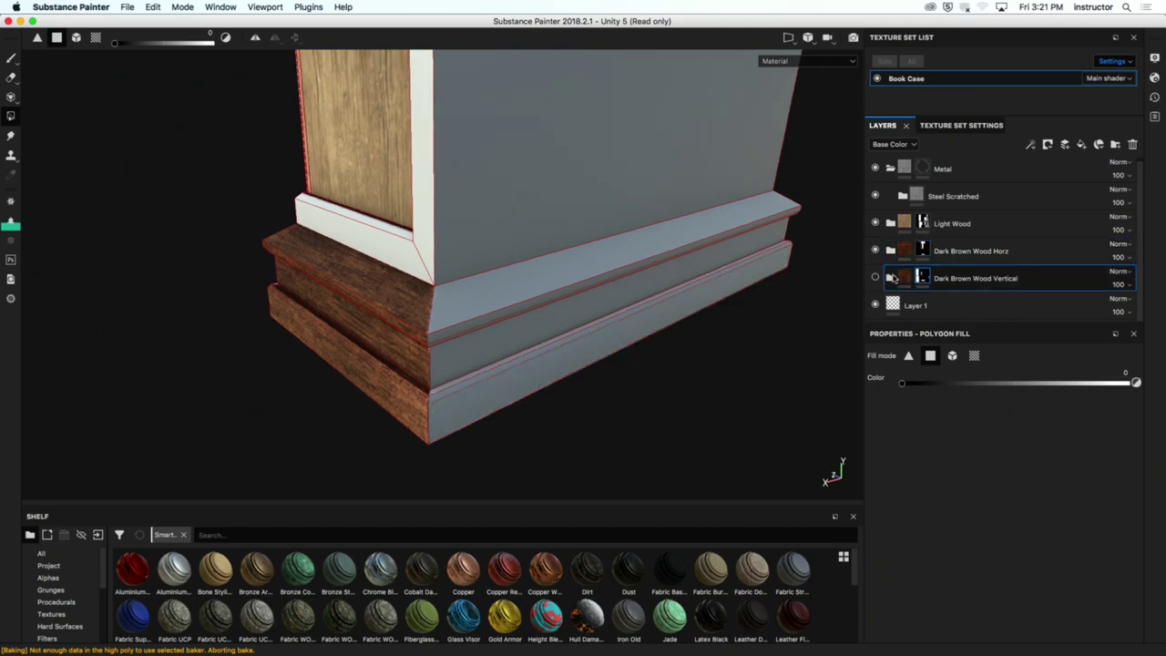
click(875, 278)
click(876, 250)
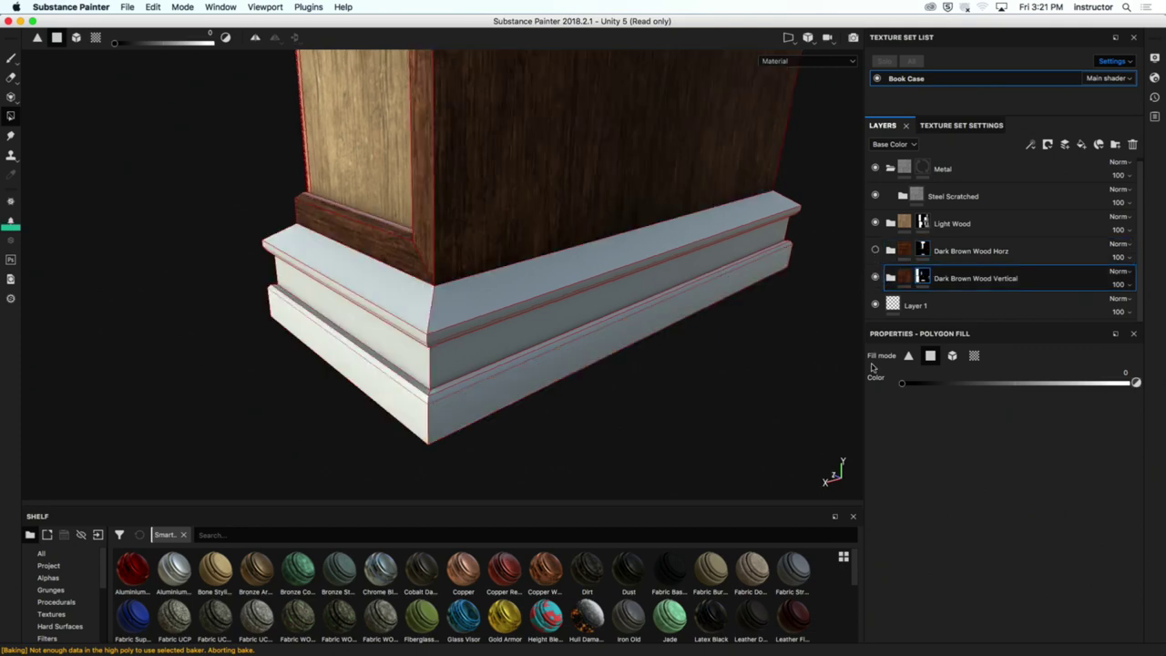
key(x)
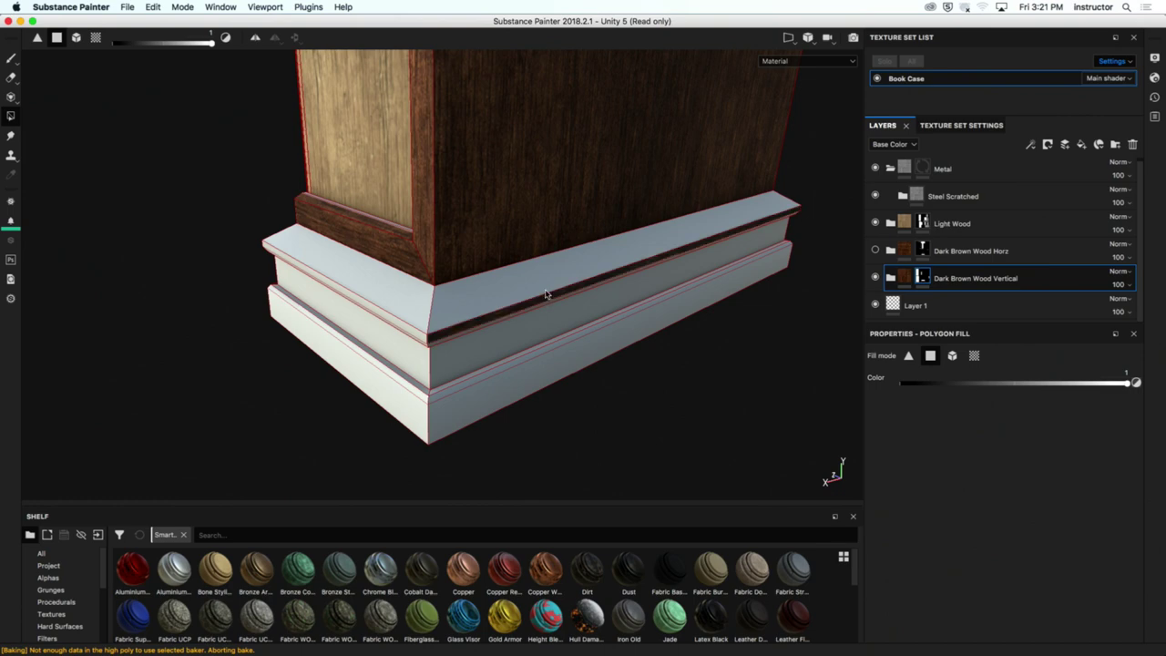
alt+drag(554, 305, 520, 301)
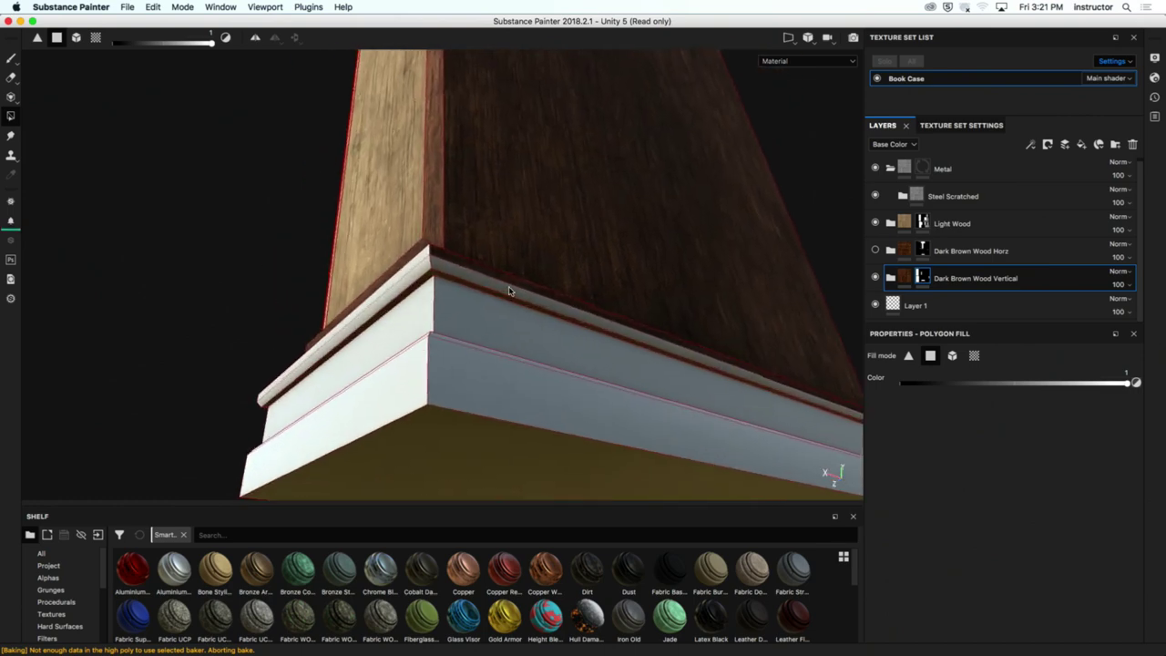
click(510, 289)
click(510, 294)
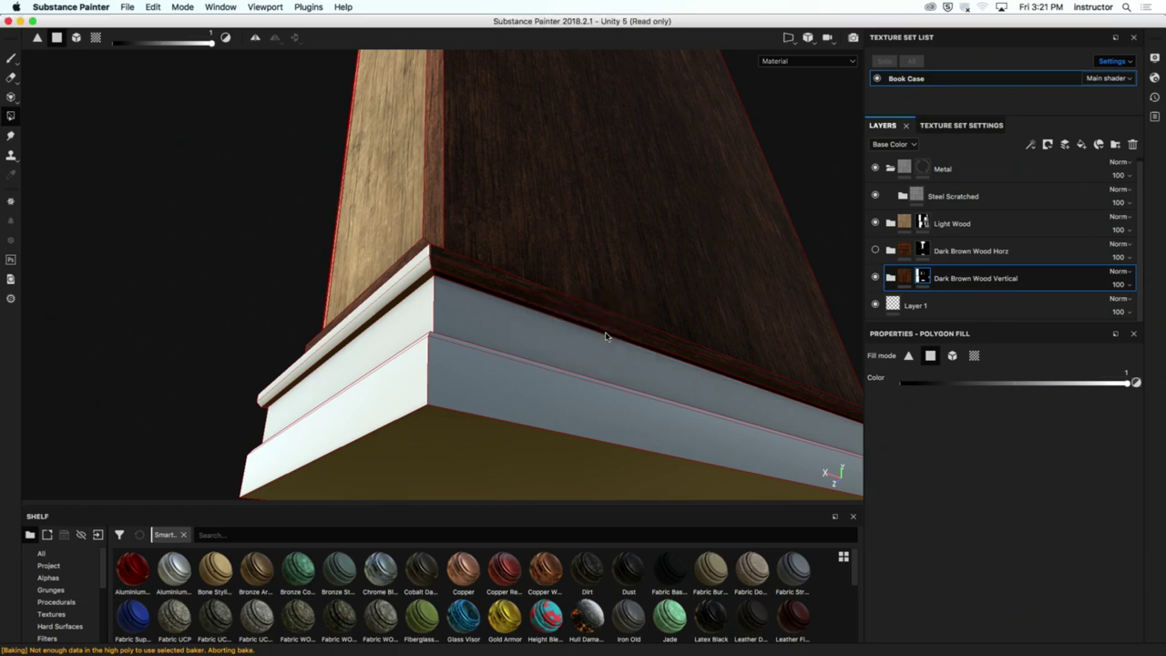
Step: Add the back base moulding's middle and bottom bands to the Dark Brown Wood Vertical mask and show the Horz layer again
alt+drag(606, 333, 583, 445)
click(524, 405)
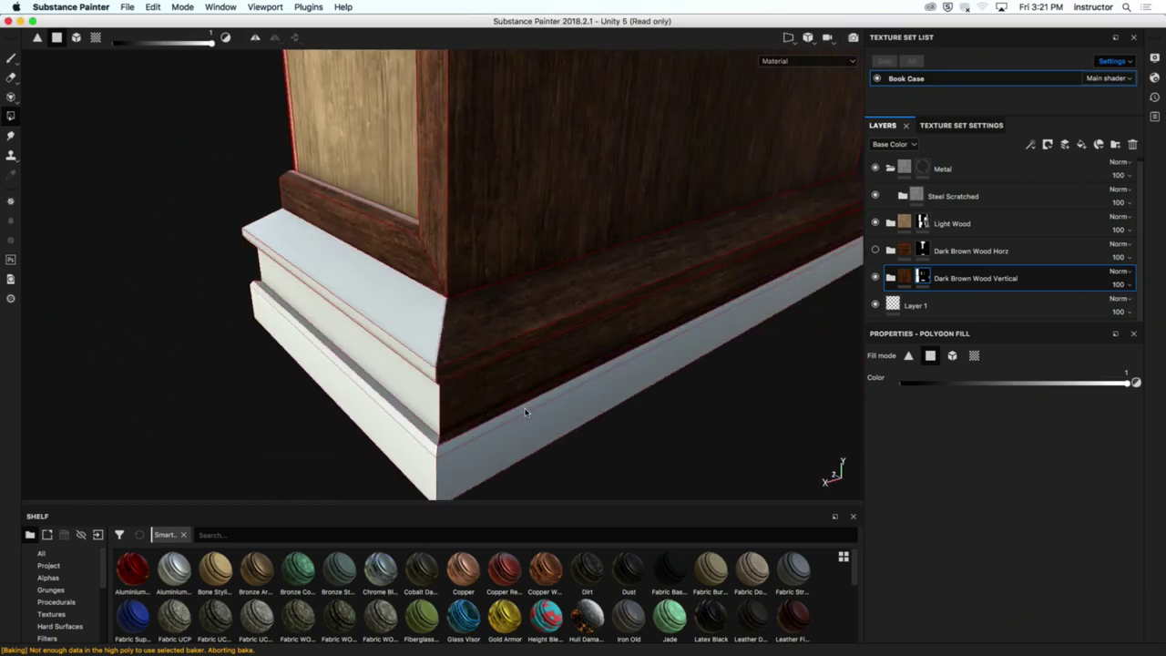
click(528, 414)
alt+shift+drag(528, 416, 446, 402)
click(527, 416)
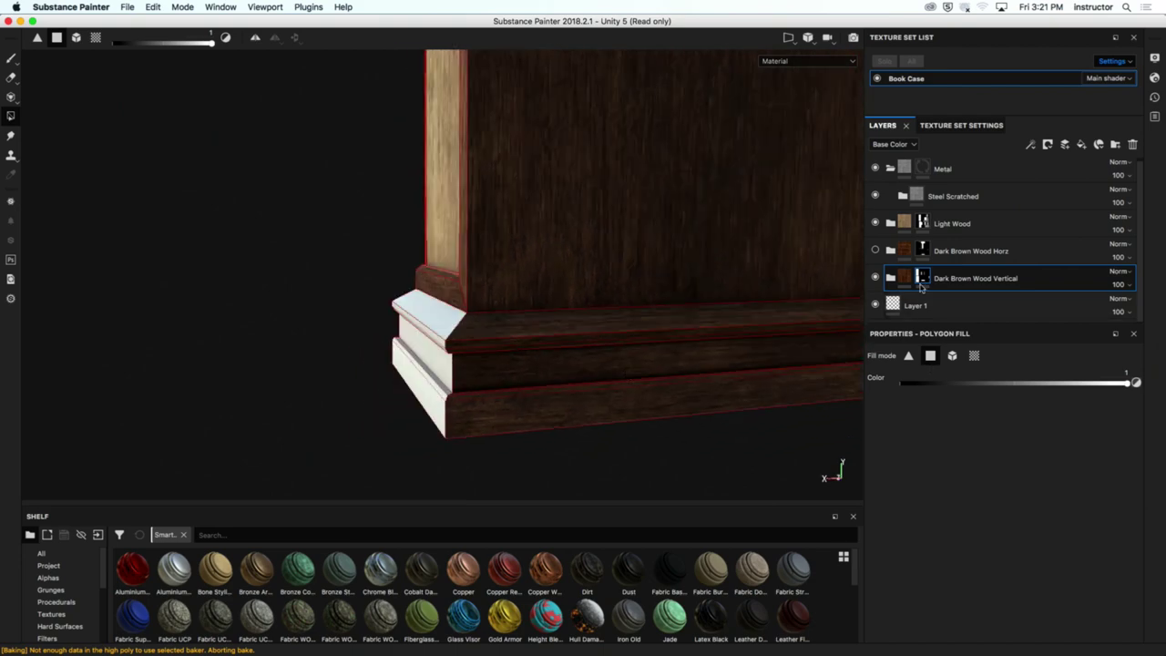
click(876, 249)
Step: Activate the Paint tool and examine the whole bookcase from the back, front and side
alt+drag(547, 304, 469, 234)
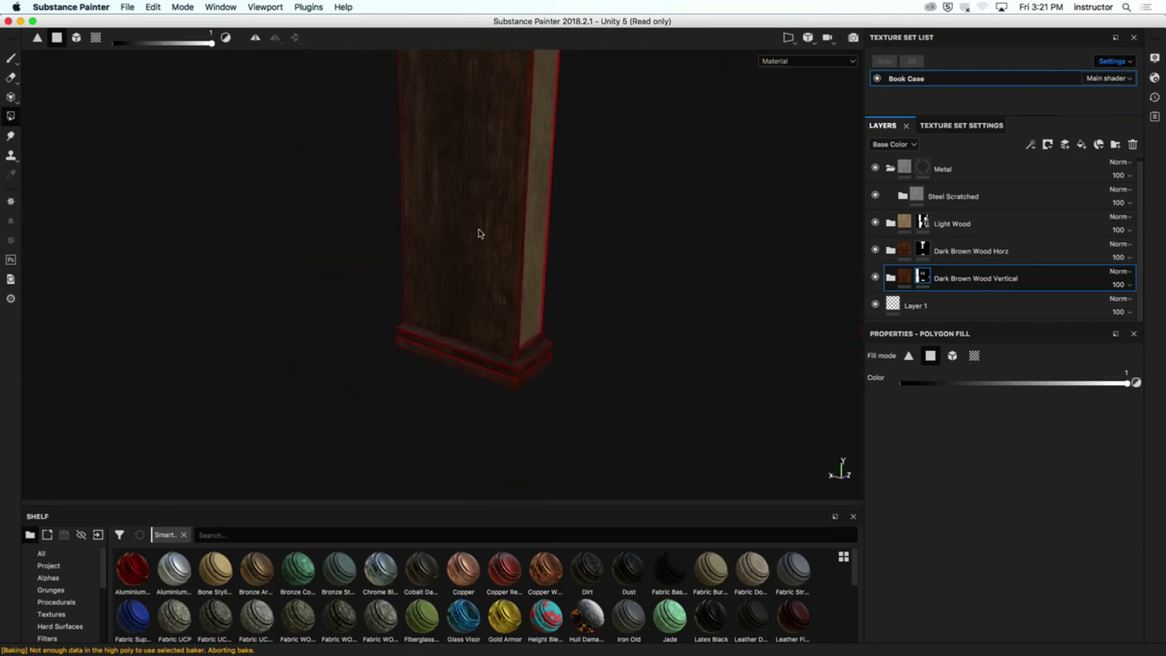
alt+drag(478, 234, 531, 278)
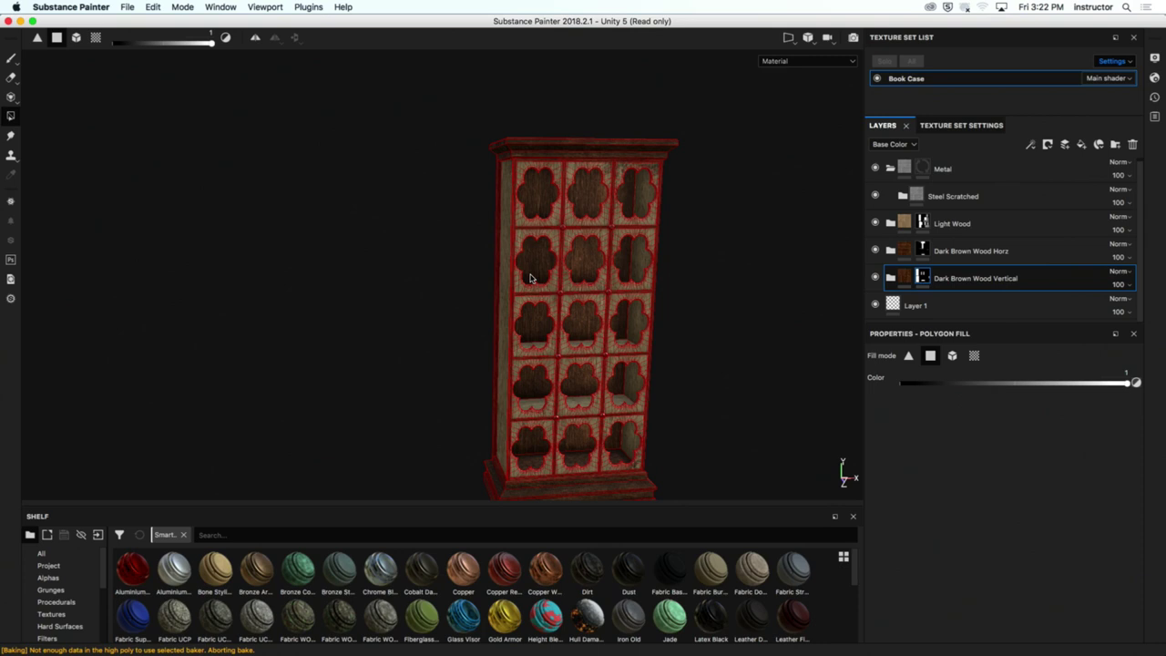
key(1)
mouse_move(756, 260)
alt+mouse_down()
mouse_move(592, 266)
mouse_move(565, 214)
mouse_move(798, 279)
alt+mouse_up()
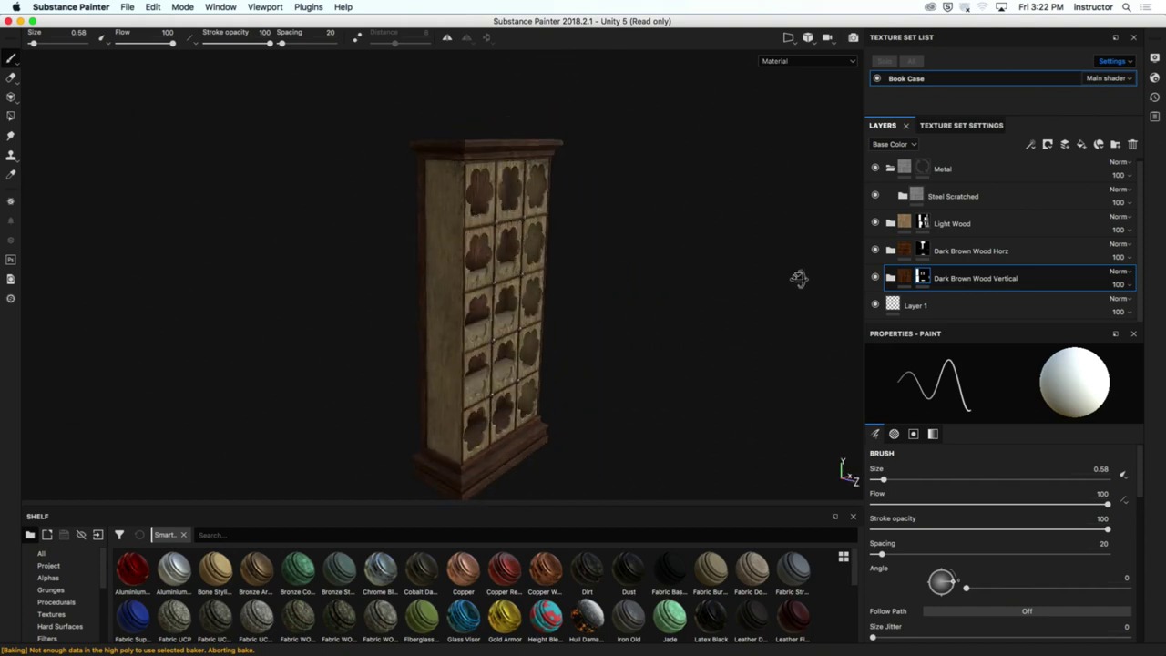
alt+middle_drag(799, 279, 829, 228)
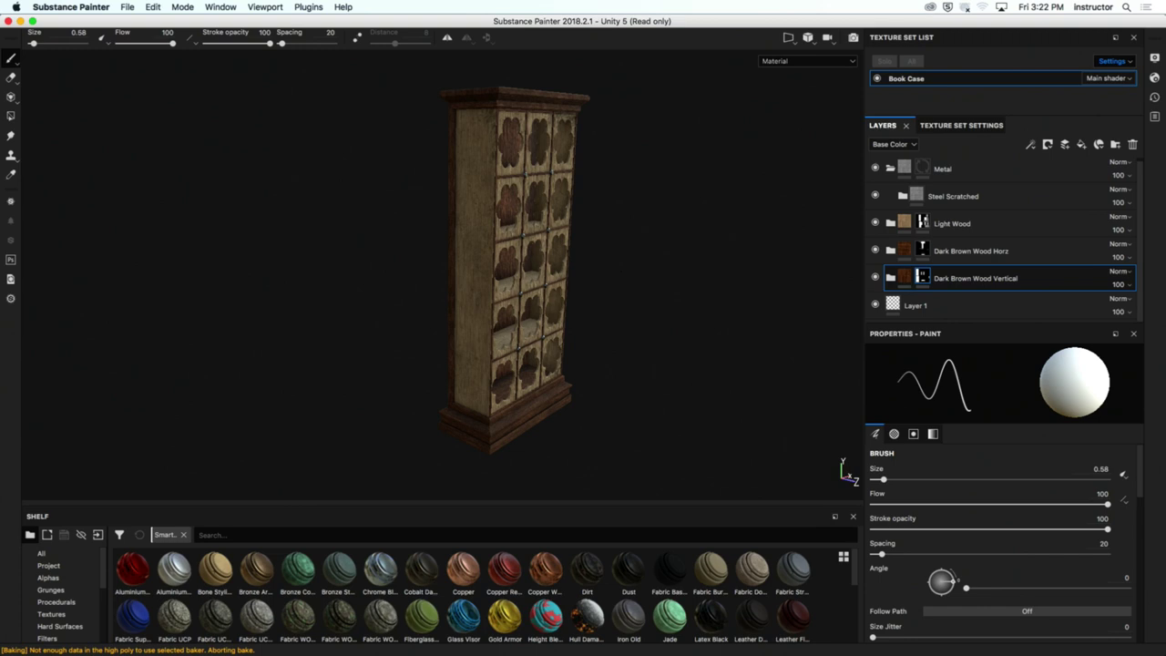
alt+drag(679, 233, 608, 240)
alt+middle_drag(656, 244, 598, 261)
alt+drag(599, 260, 621, 264)
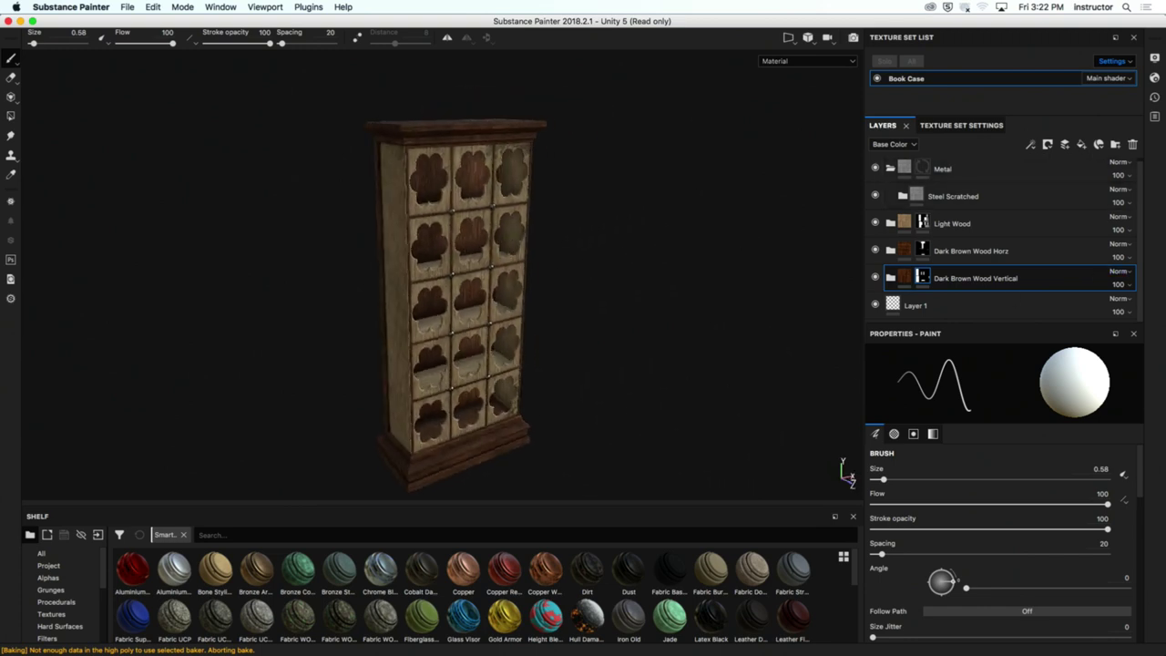
alt+middle_drag(621, 264, 644, 273)
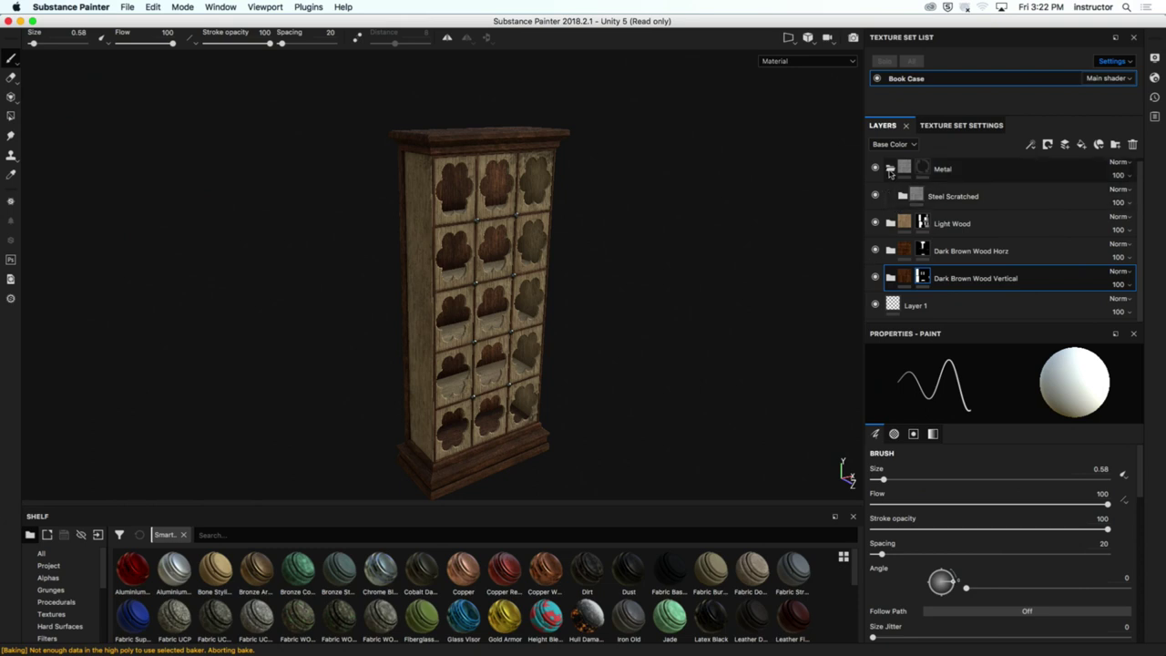
Step: Collapse the Metal folder and examine the wood materials on the bookcase's front panels, side and cornice
click(890, 171)
alt+drag(492, 300, 428, 164)
alt+middle_drag(537, 337, 593, 226)
alt+right_drag(593, 227, 603, 394)
alt+drag(567, 305, 510, 351)
alt+middle_drag(546, 246, 544, 401)
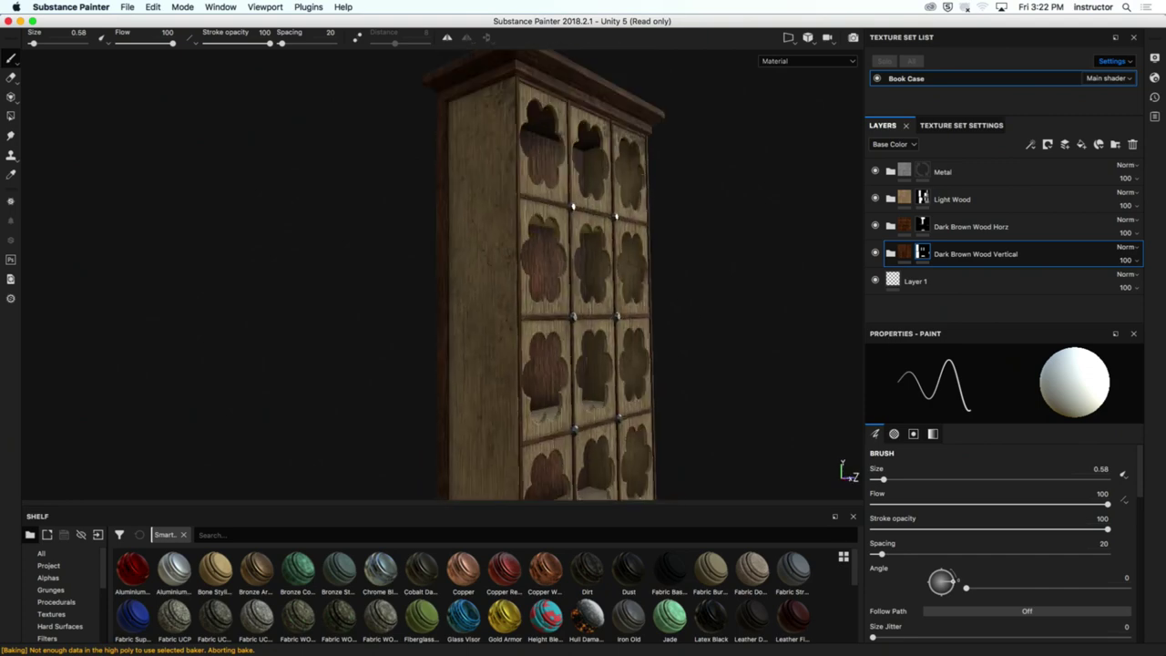
alt+drag(565, 227, 720, 247)
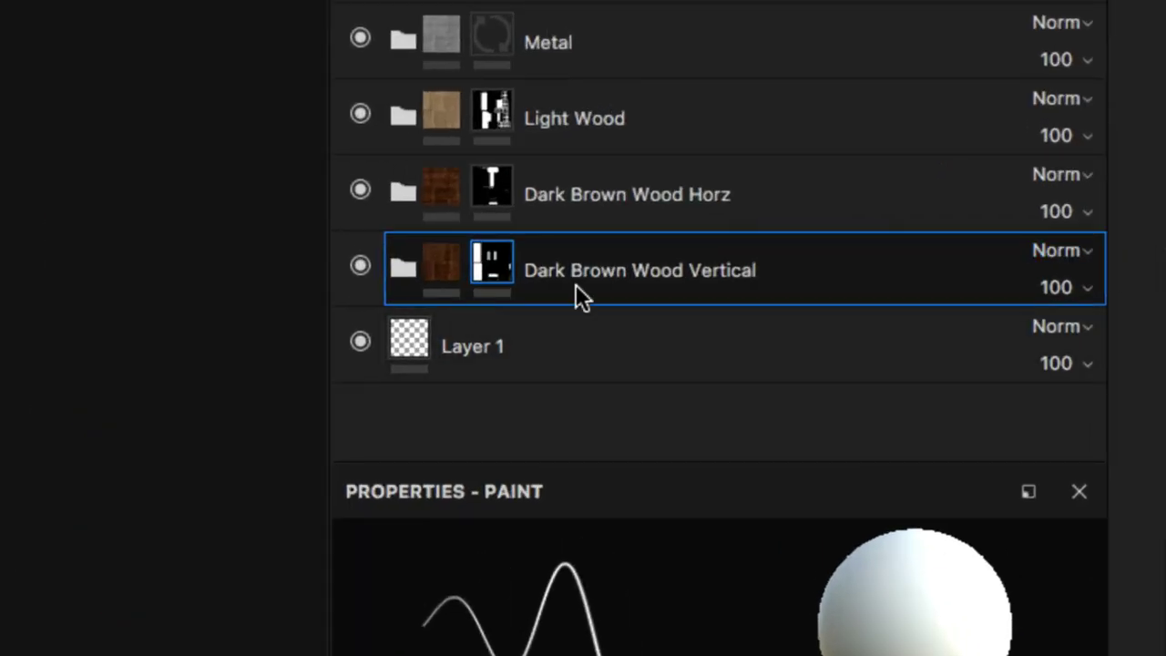
Step: Expand the Dark Brown Wood Vertical and Wood Walnut folders, select the Wood Fibers 2 fill layer and preview its fill and mask
click(400, 272)
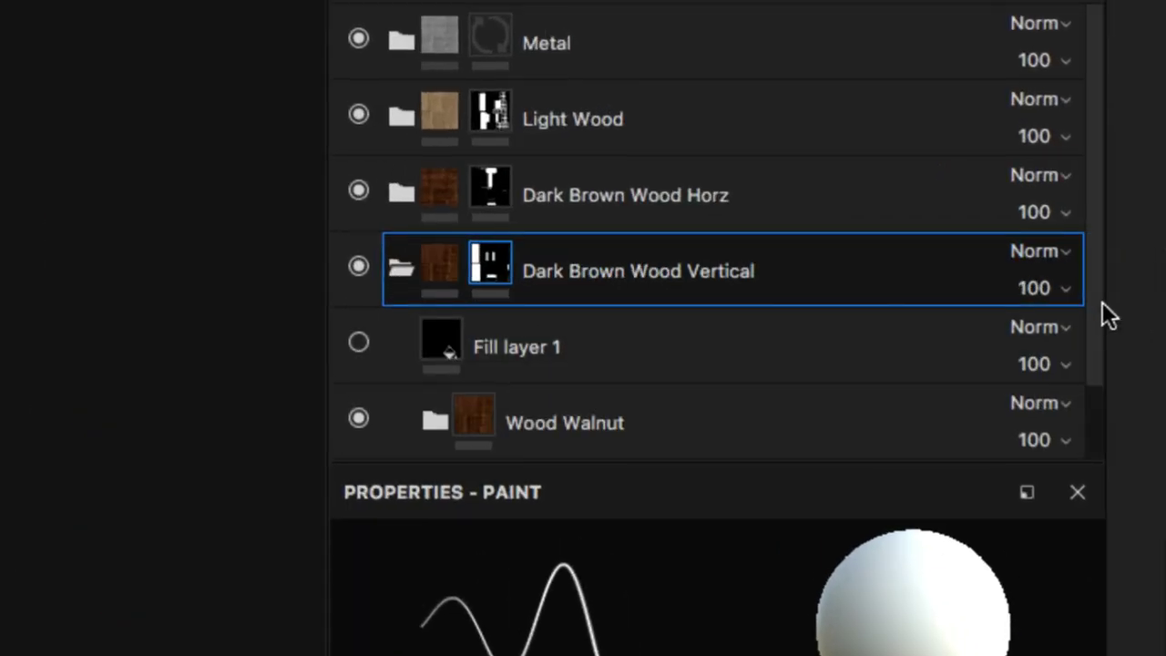
scroll(1098, 345, down, 2)
click(598, 355)
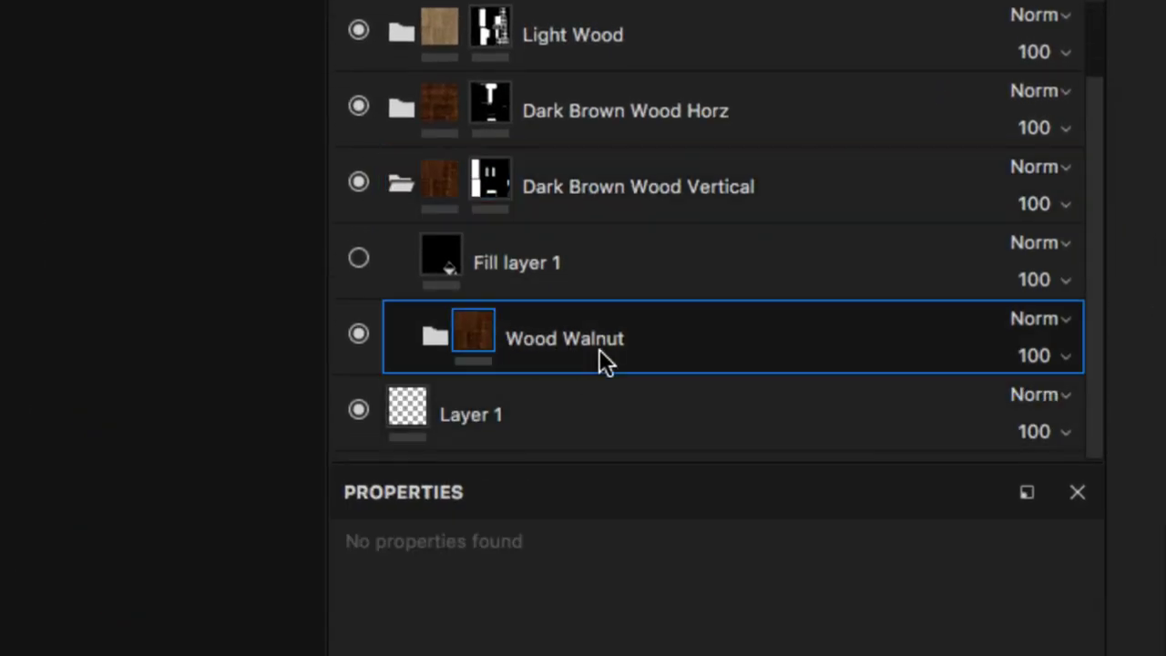
click(435, 336)
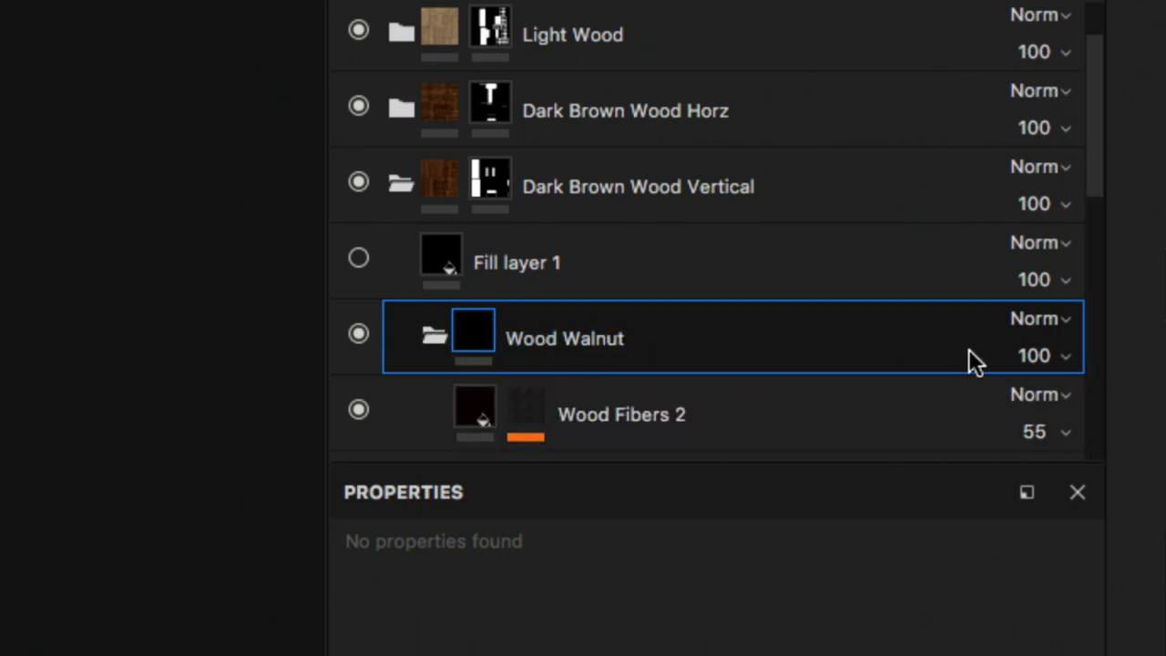
drag(1091, 196, 1103, 300)
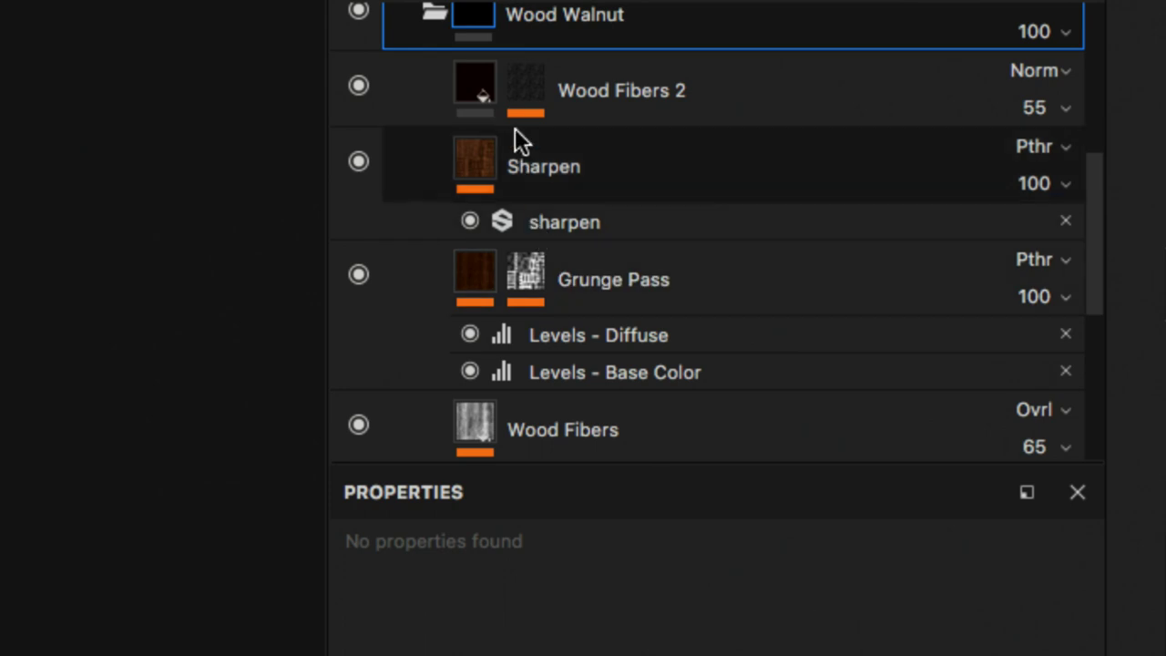
click(472, 98)
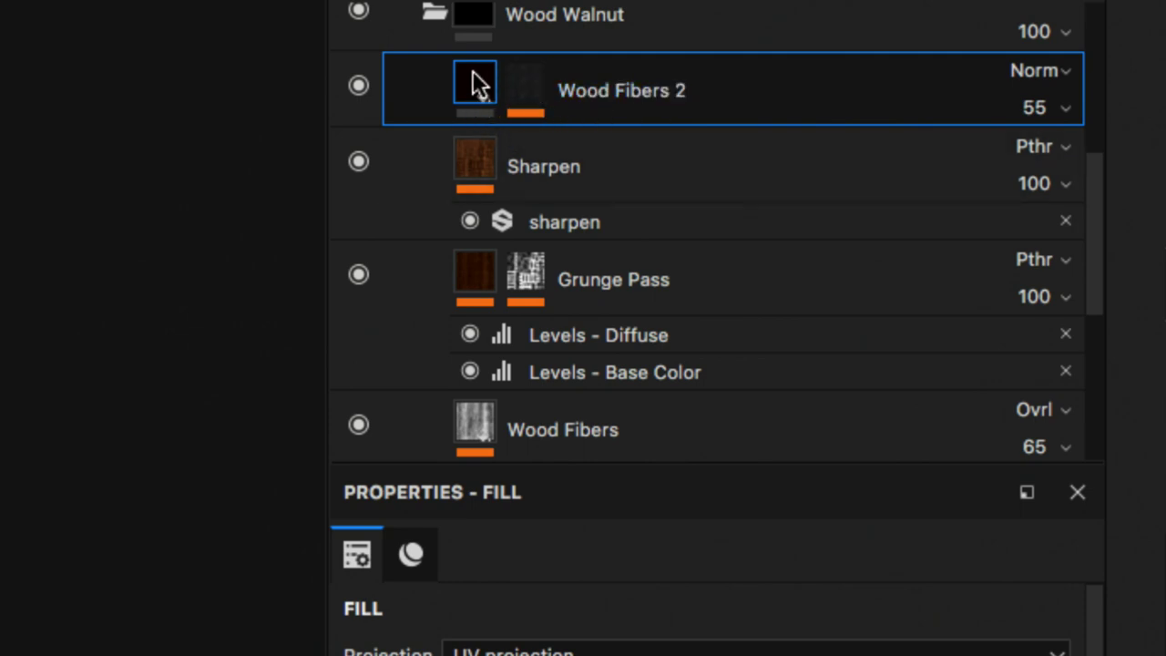
mouse_move(456, 97)
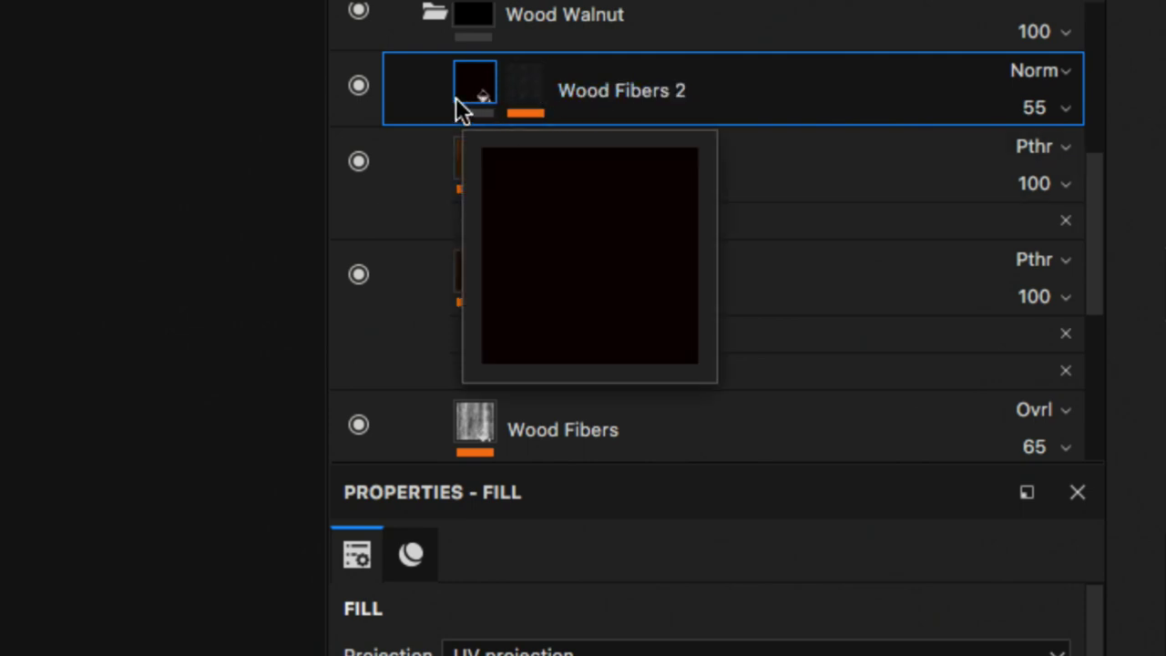
mouse_move(537, 77)
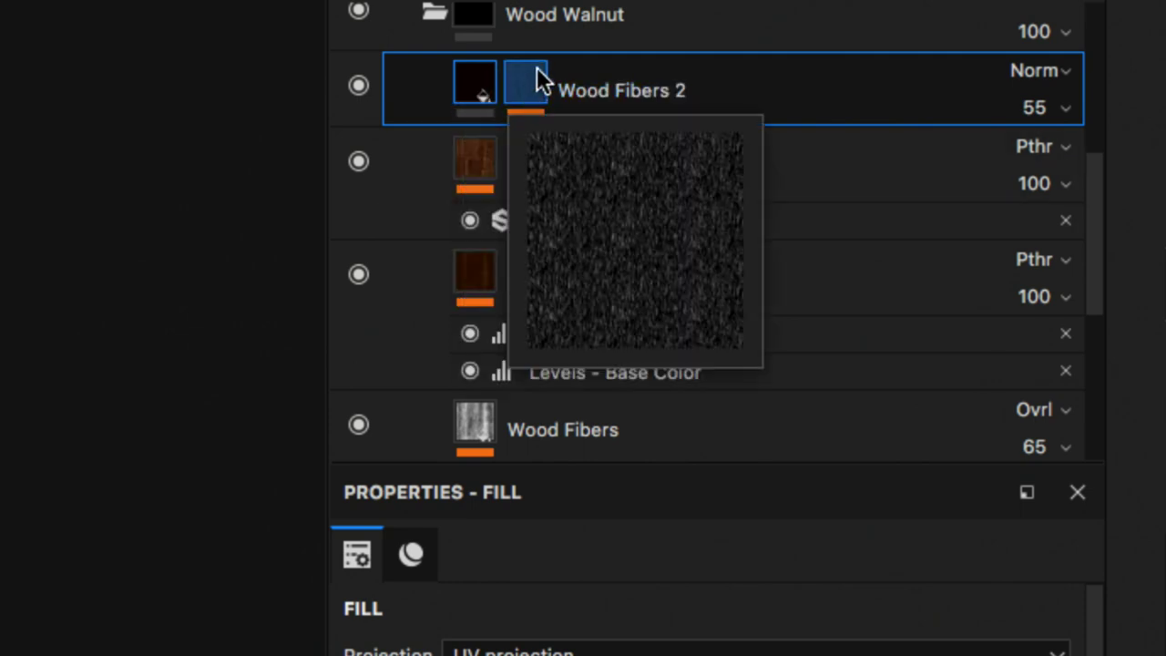
Step: Select the Wood Fibers 2 mask and examine the bookcase's wood materials from the front and side
click(533, 78)
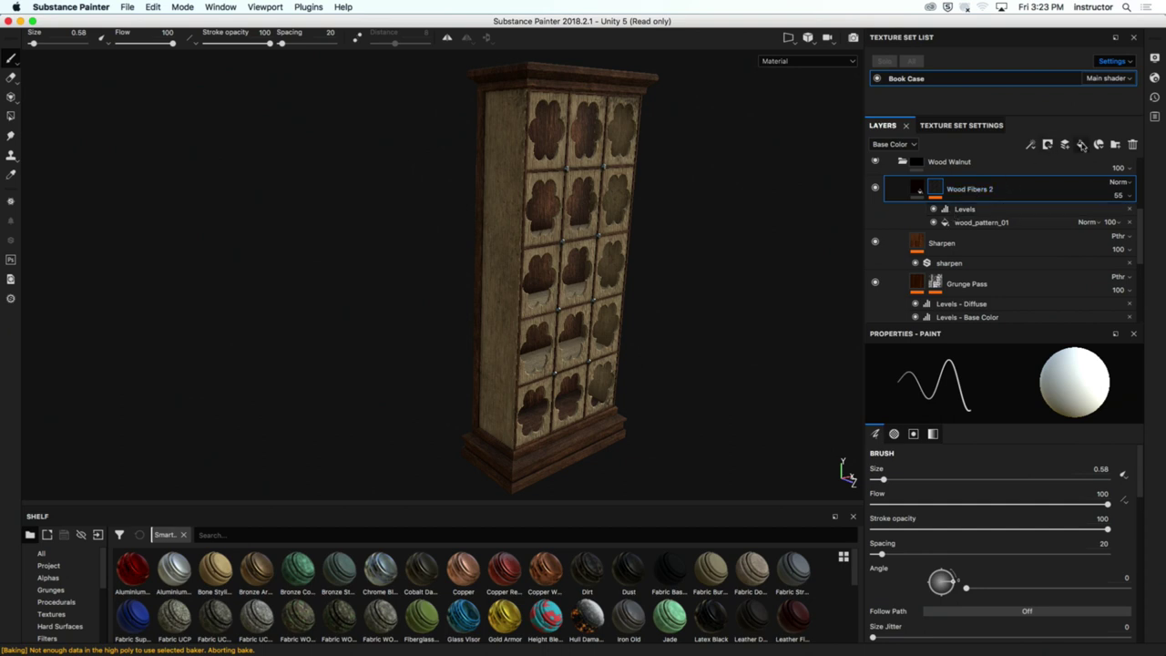
alt+drag(570, 232, 506, 224)
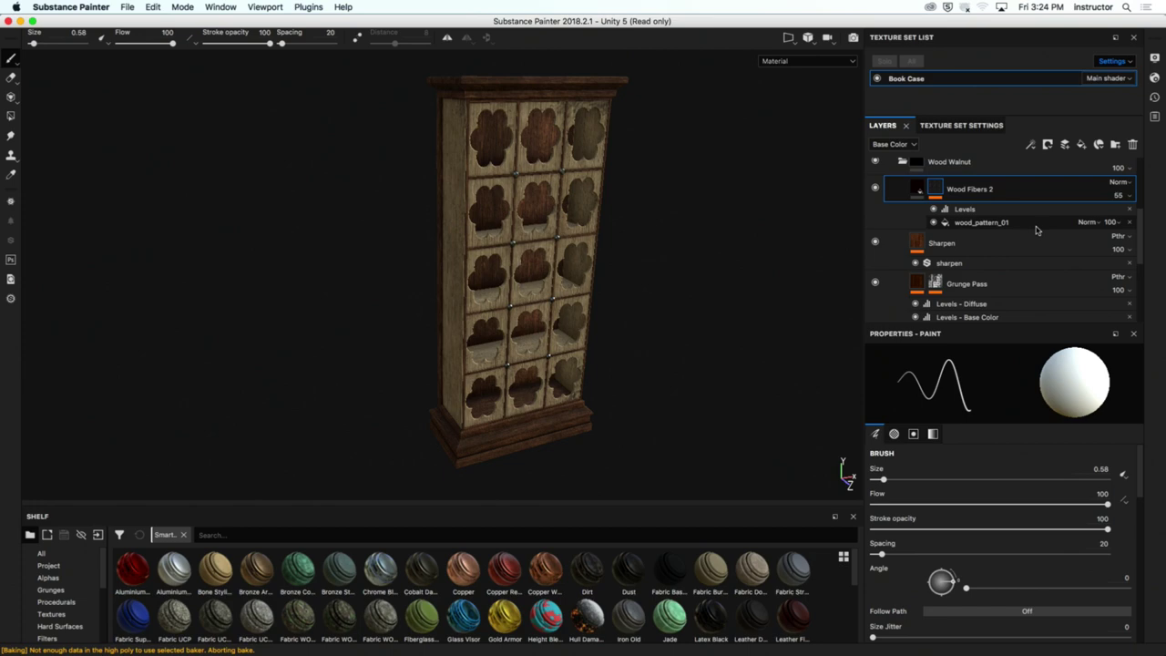
alt+drag(489, 220, 543, 241)
alt+middle_drag(544, 242, 518, 229)
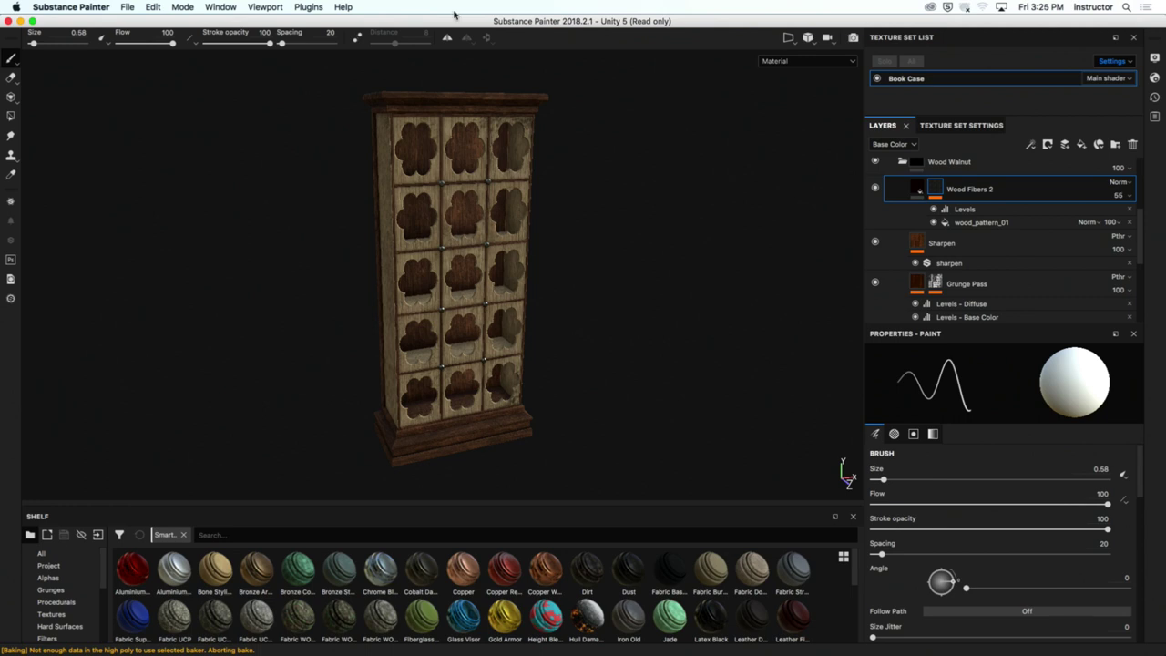
mouse_move(355, 346)
alt+mouse_down()
mouse_move(432, 282)
mouse_move(244, 261)
mouse_move(369, 332)
alt+mouse_up()
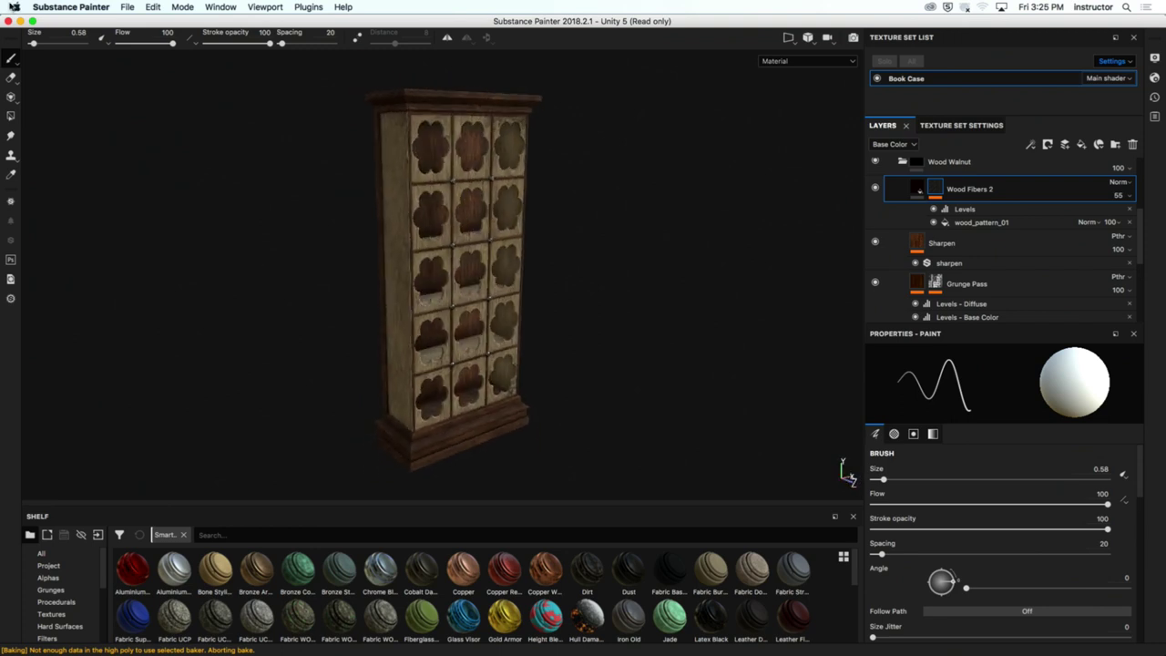
Step: Collapse the Wood Walnut and Dark Brown Wood Vertical folders and cut Layer 1 from the layer stack
click(902, 161)
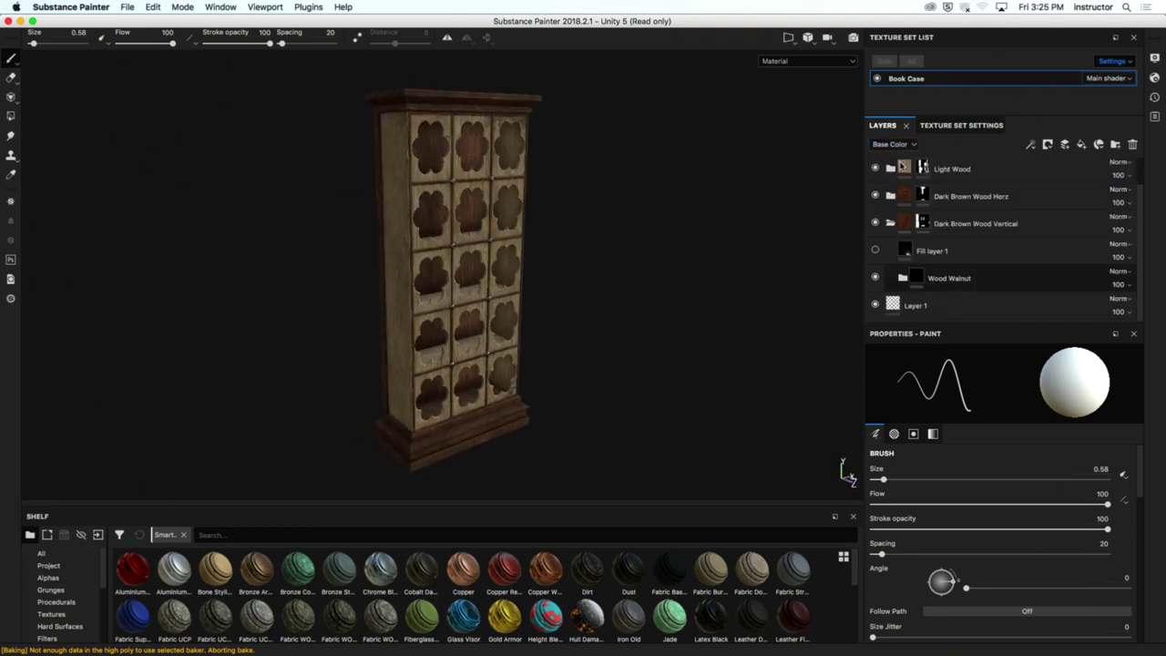
scroll(957, 229, up, 2)
click(892, 253)
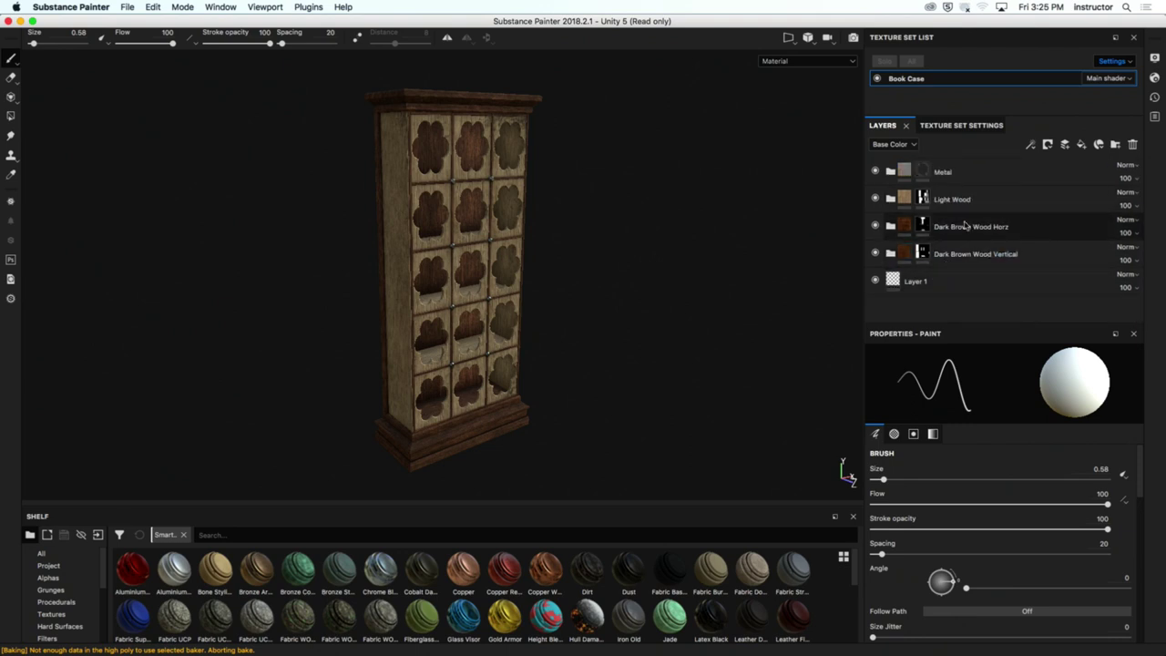
right_click(953, 285)
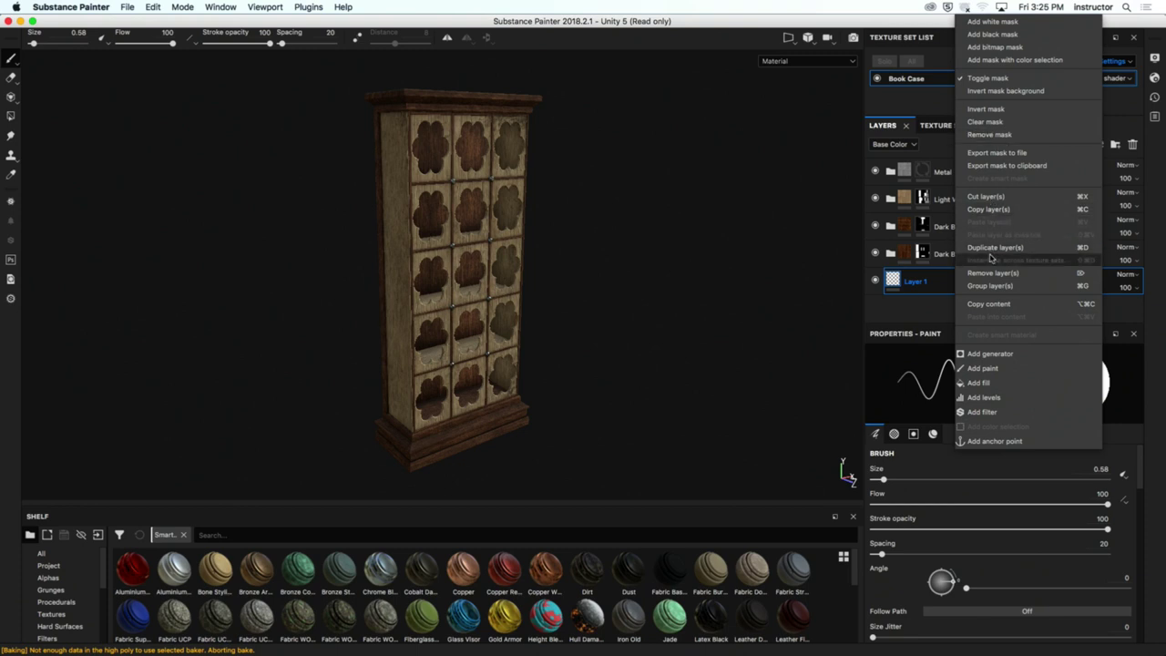
click(997, 198)
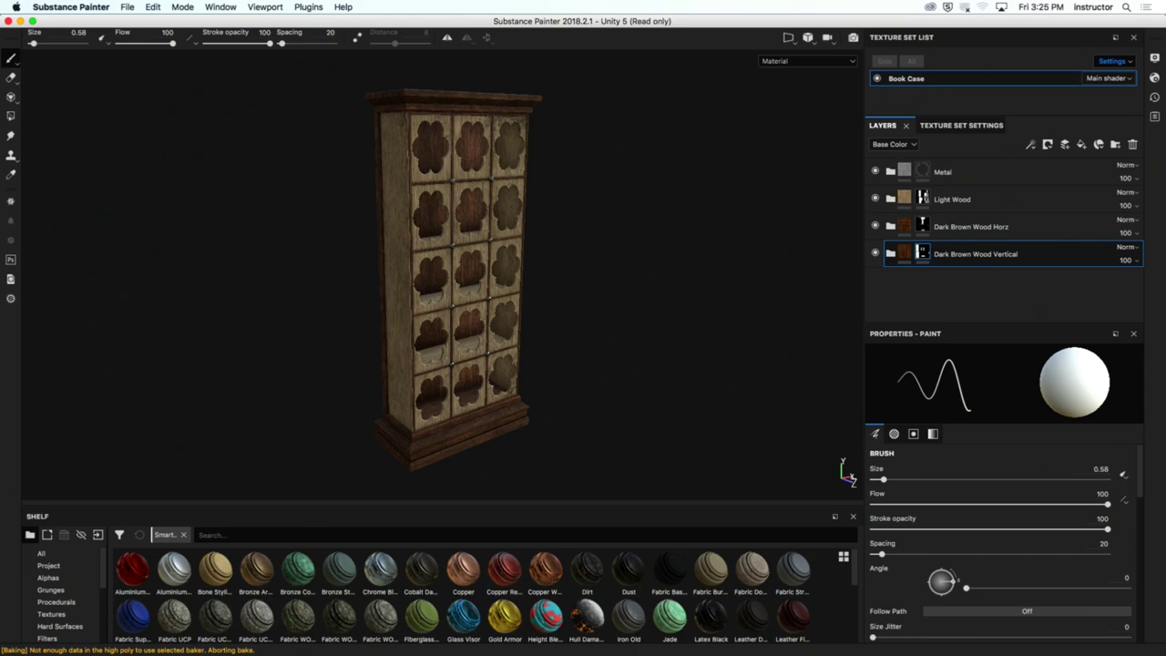
Step: Open the texture export settings and choose the Unity 5 (Standard Metallic) configuration
click(120, 6)
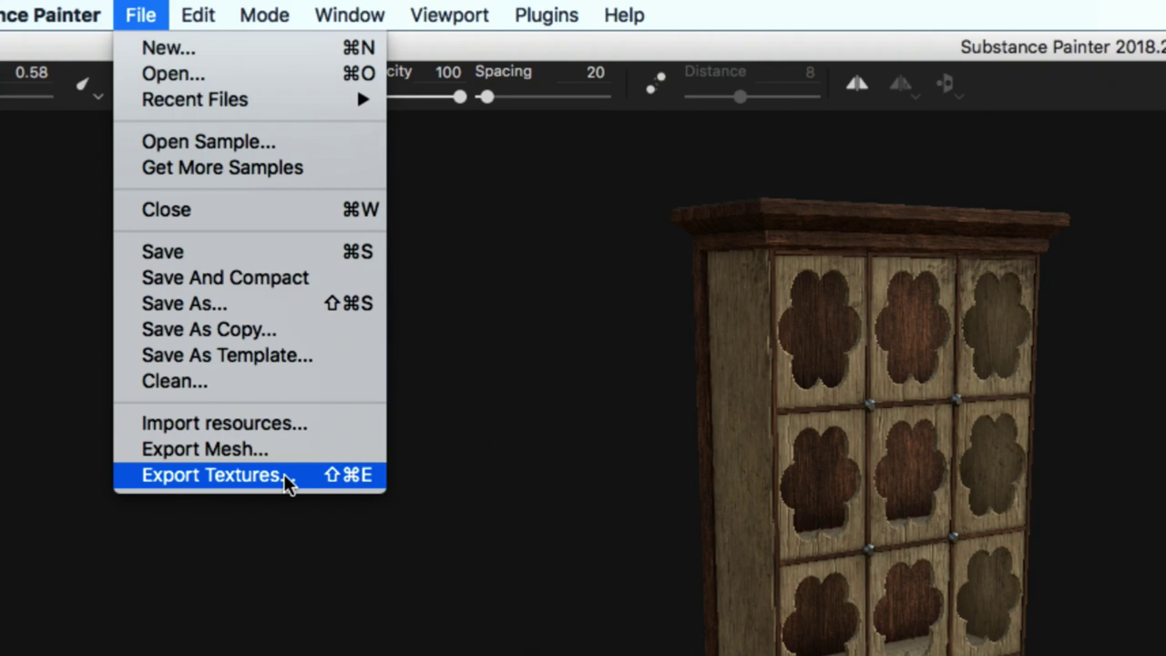
click(285, 478)
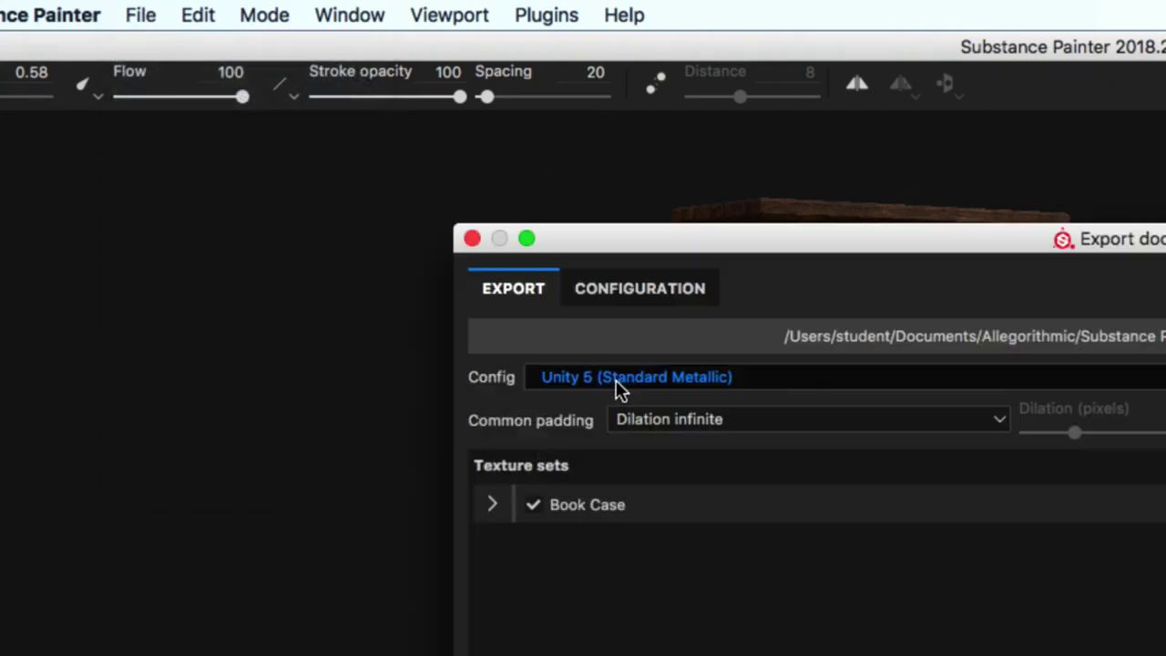
drag(653, 242, 429, 125)
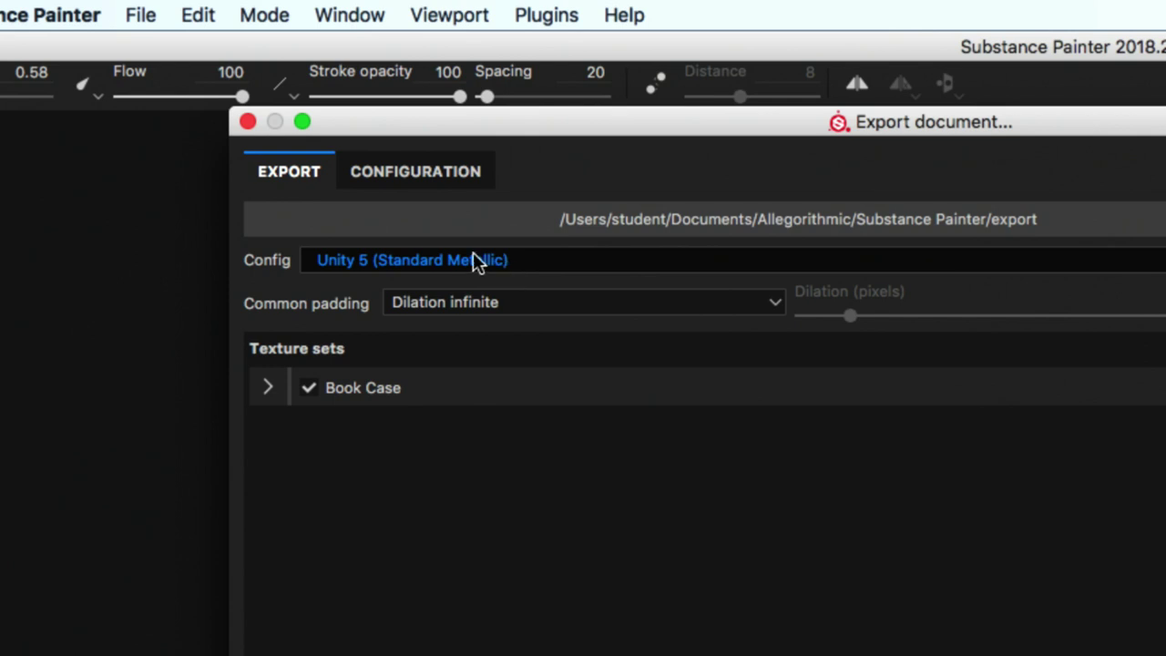
click(528, 261)
scroll(606, 318, down, 1)
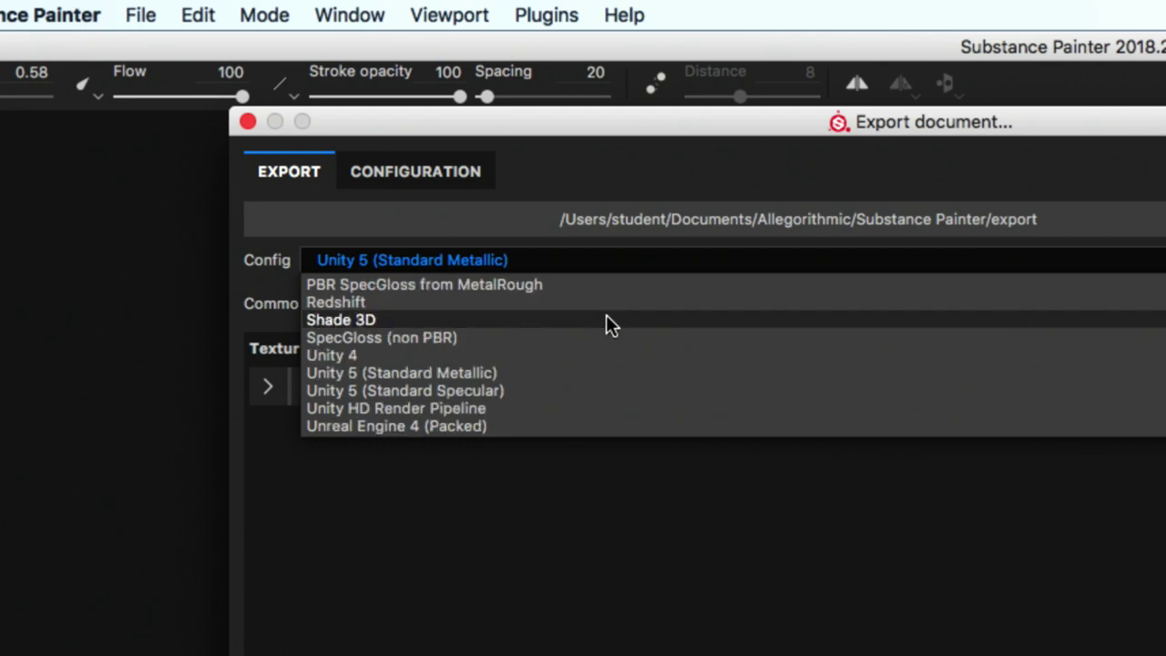
scroll(608, 325, down, 3)
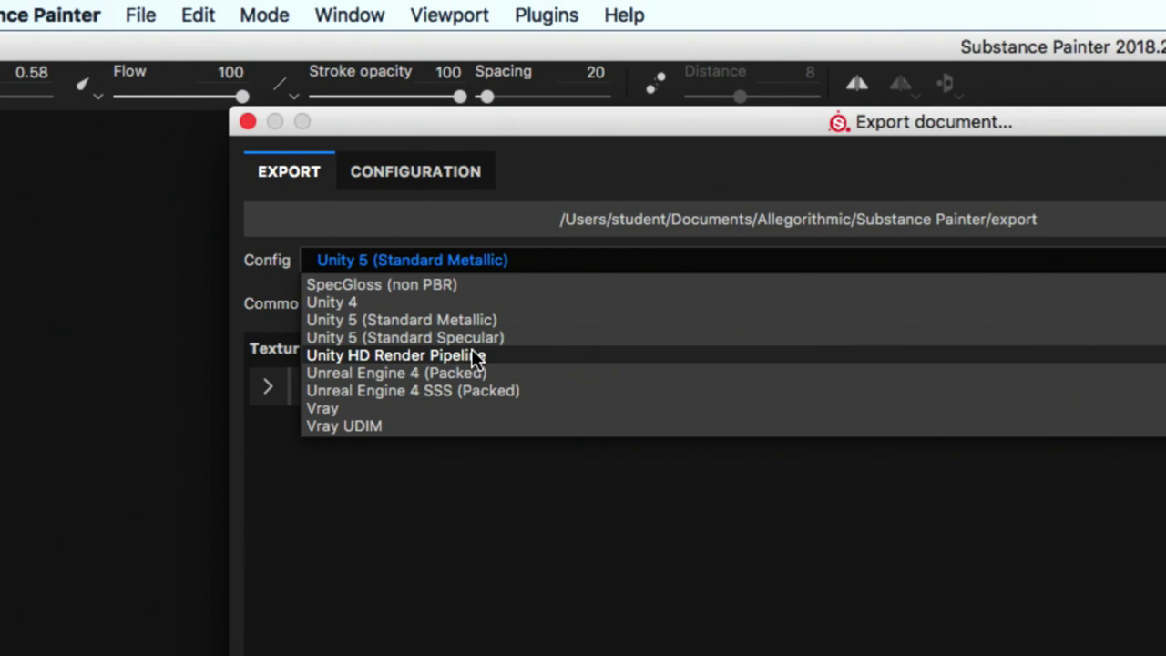
click(515, 320)
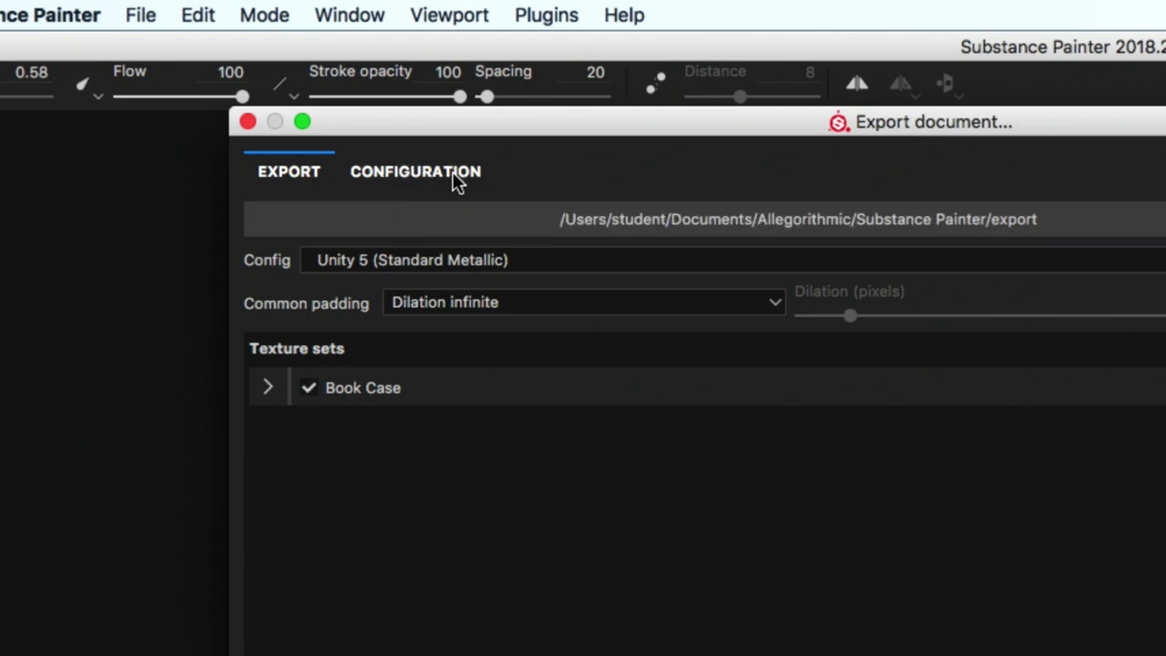
Step: Review the Unity 5 (Standard Metallic) preset's output maps and the files listed for the Book Case texture set
click(428, 173)
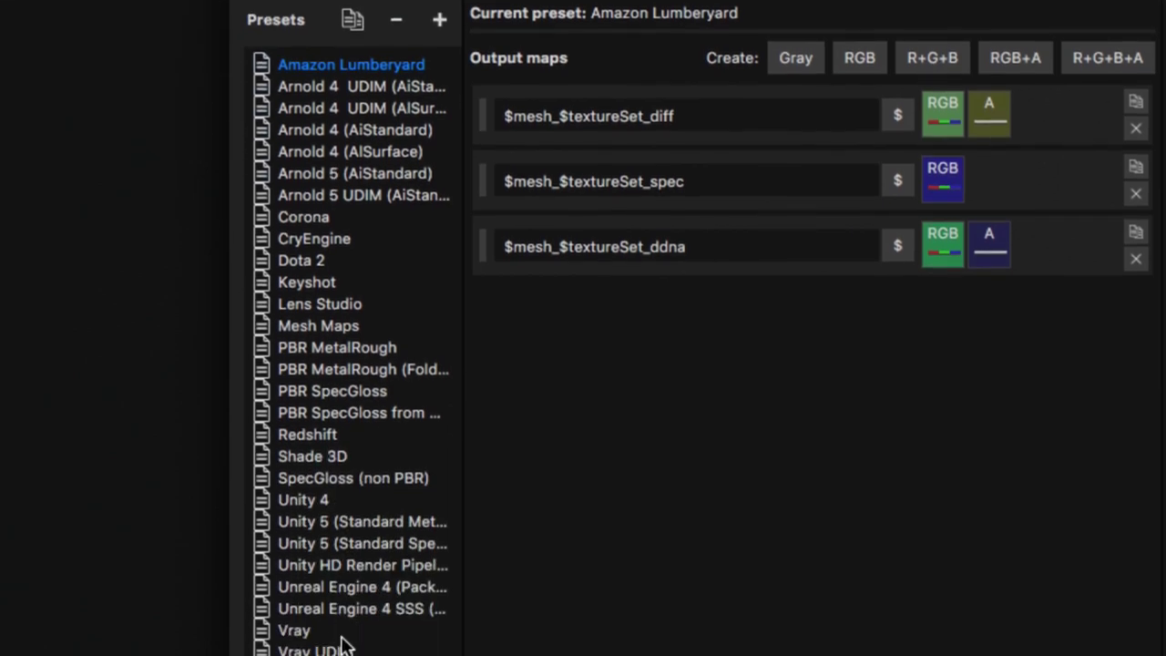
click(377, 518)
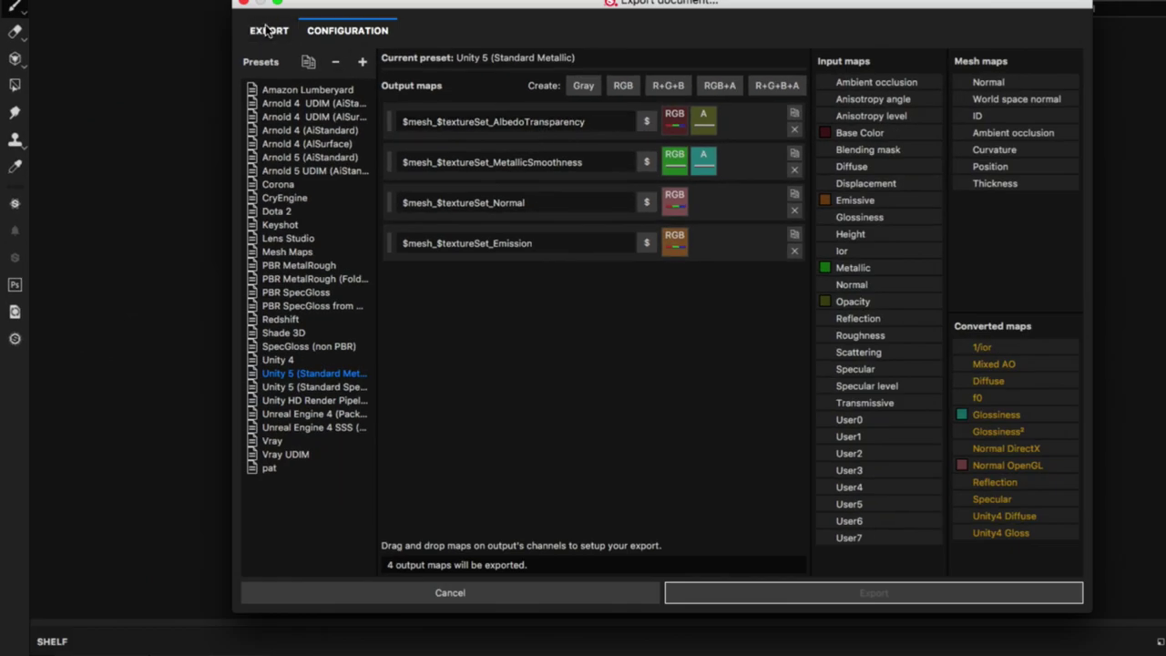
click(269, 30)
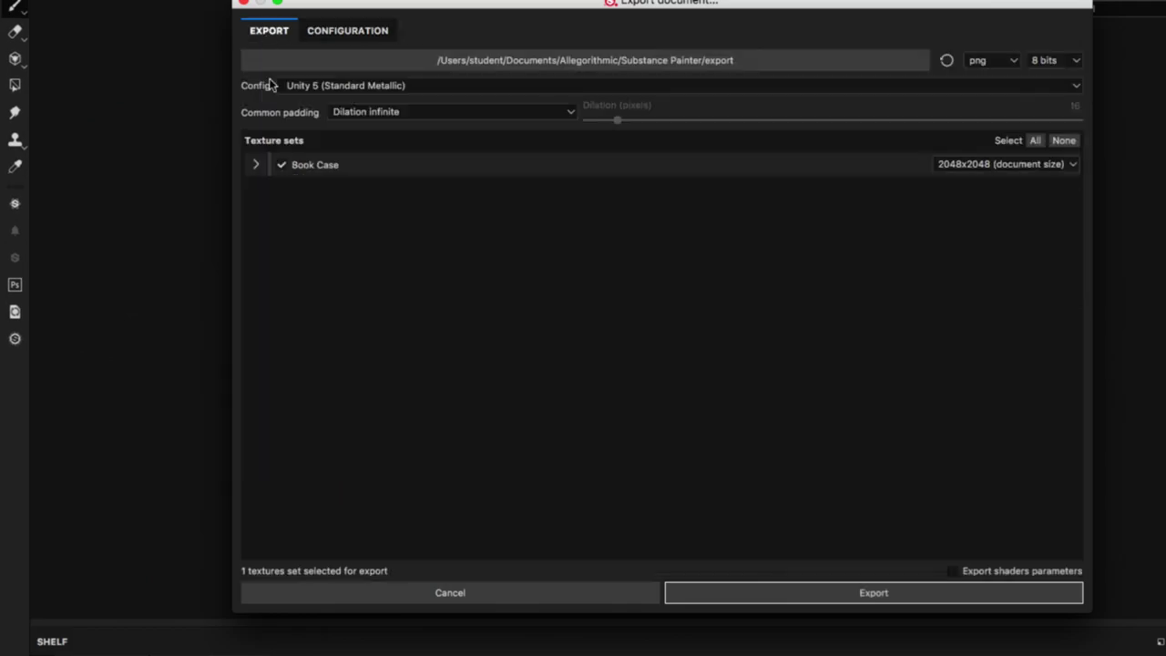
click(256, 165)
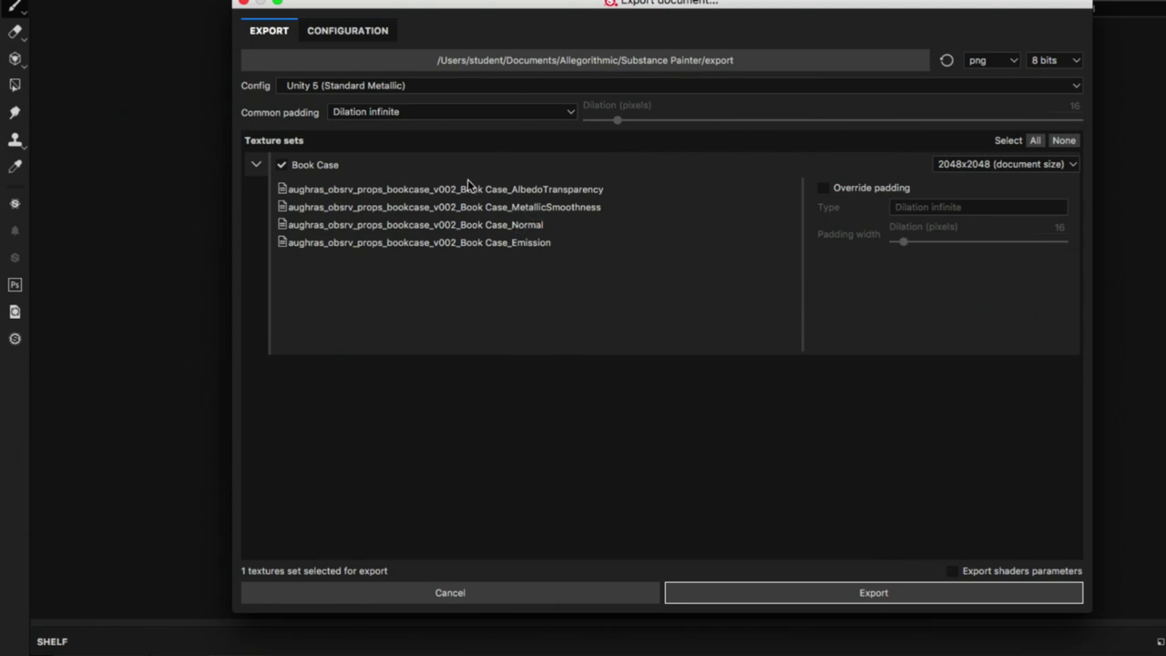
Step: Add a gray output map named $mesh_$textureSet_AO to the Unity 5 (Standard Metallic) preset
click(362, 35)
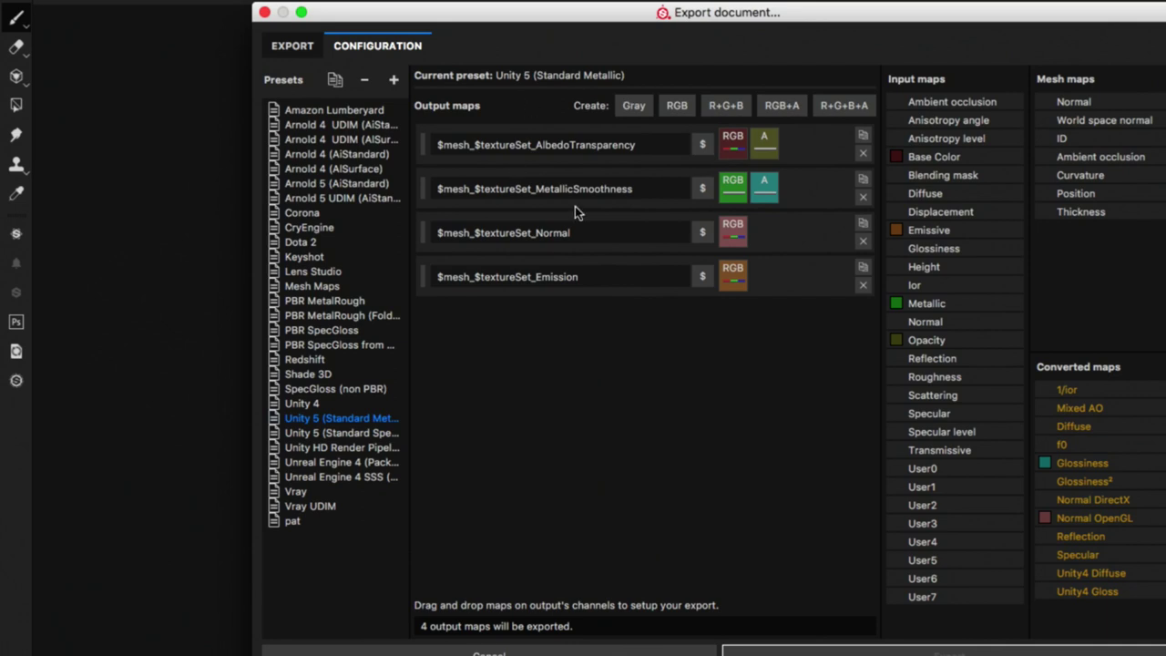
click(633, 105)
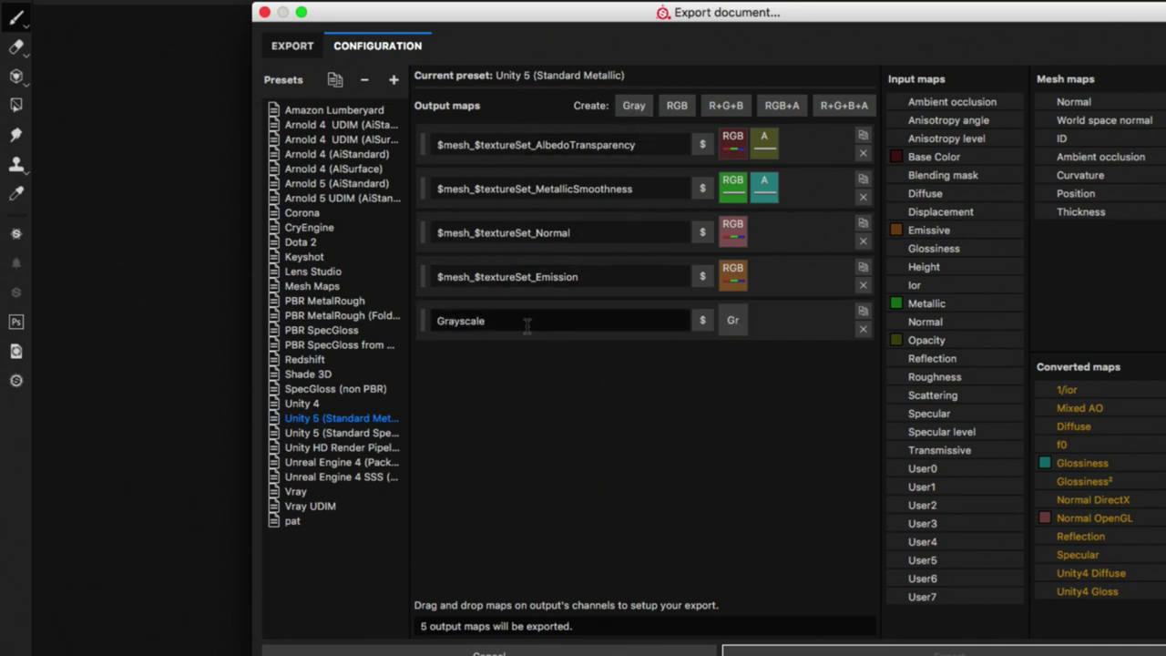
drag(594, 277, 379, 275)
key(super+c)
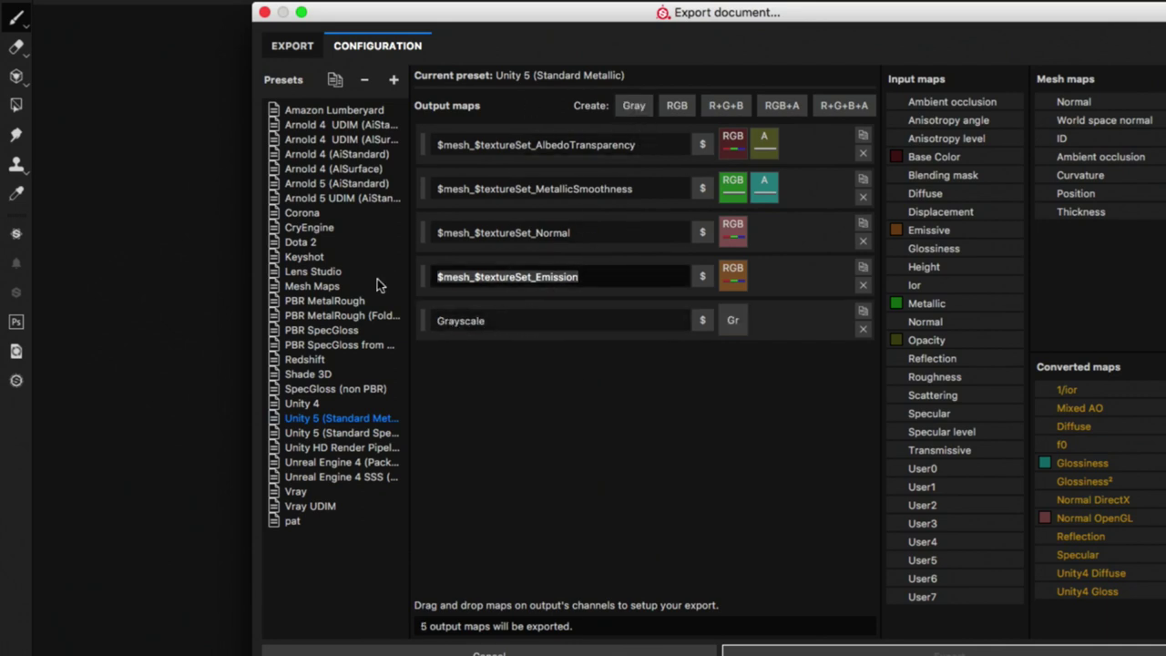
drag(503, 321, 414, 337)
key(super+v)
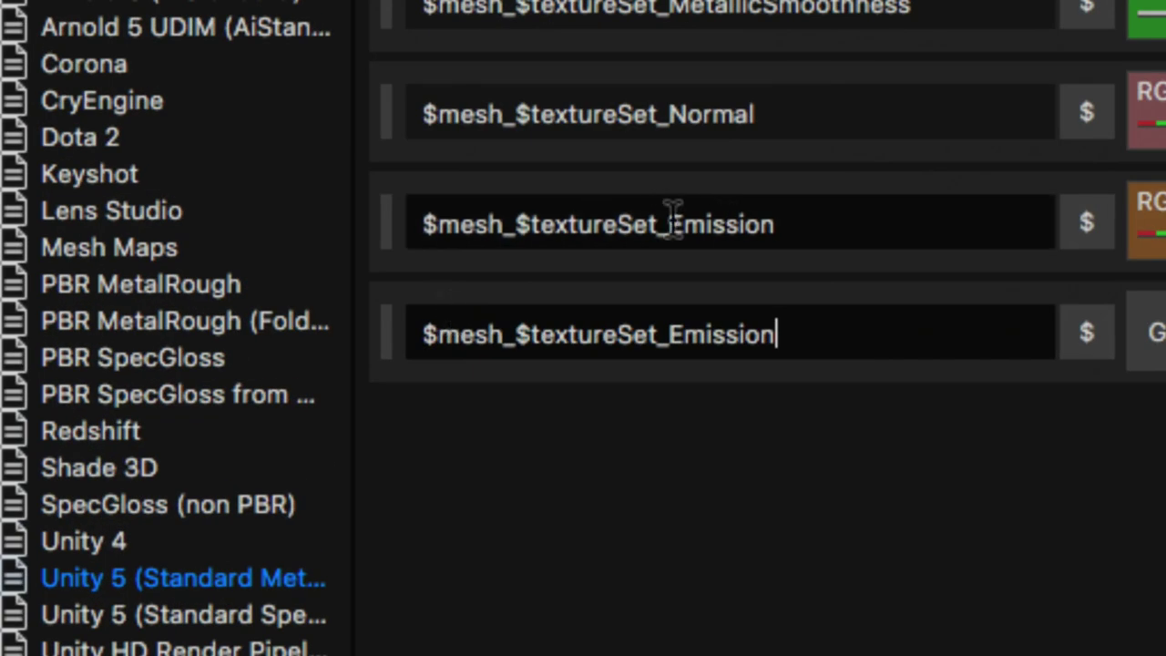
drag(671, 224, 865, 227)
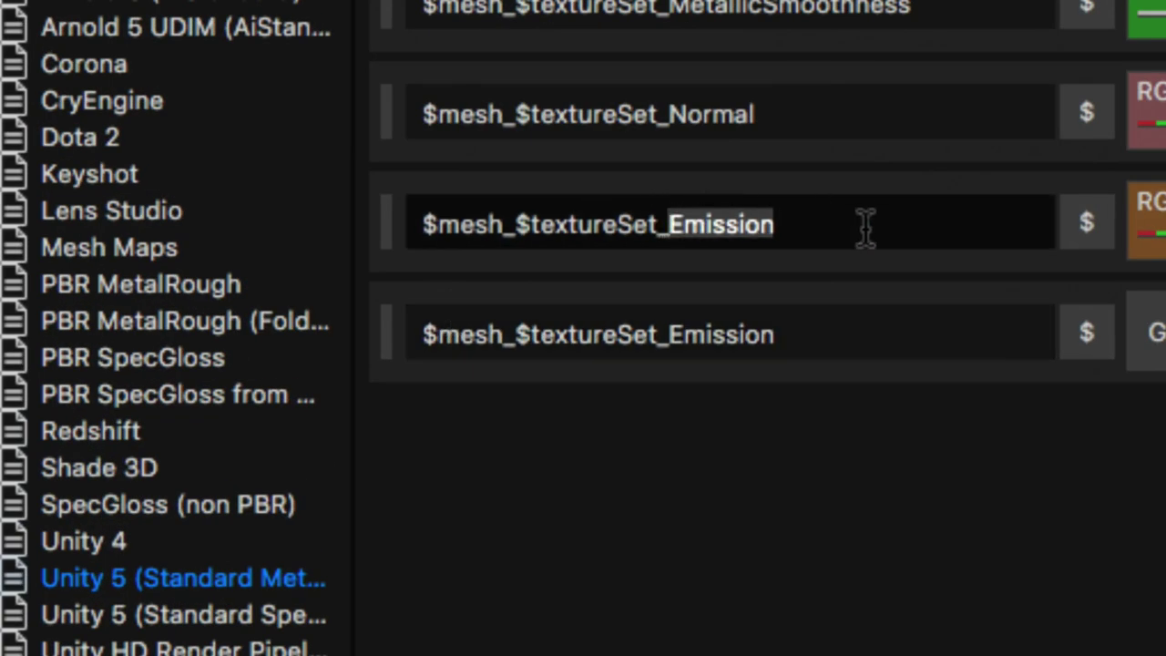
drag(670, 335, 904, 330)
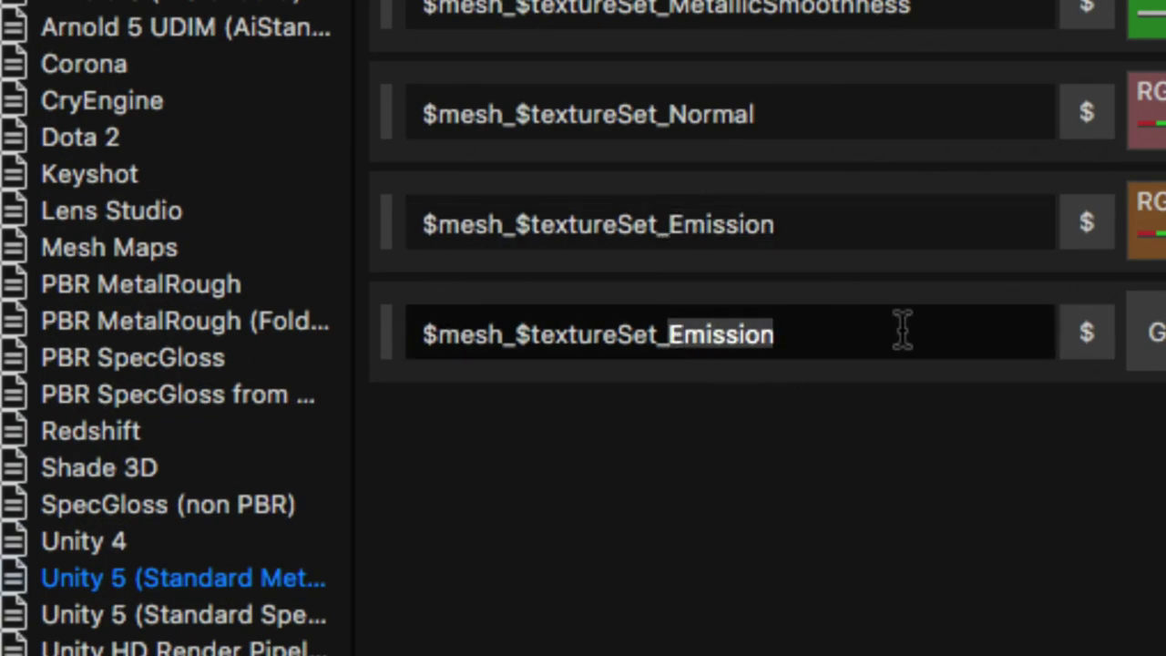
text(AO)
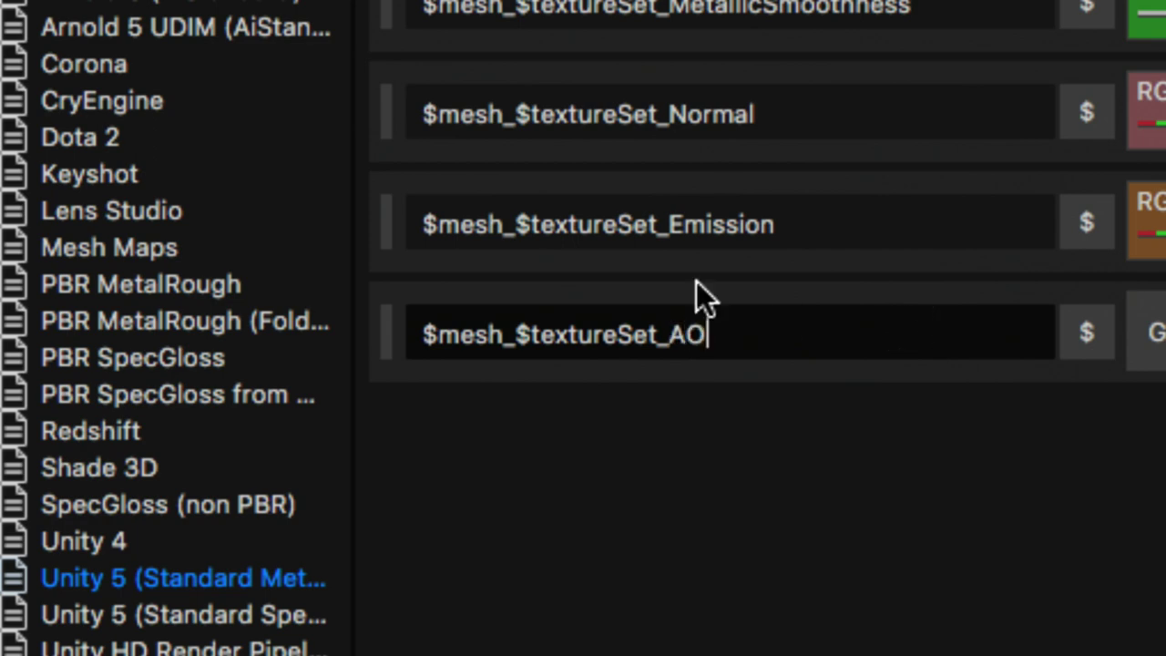
click(461, 226)
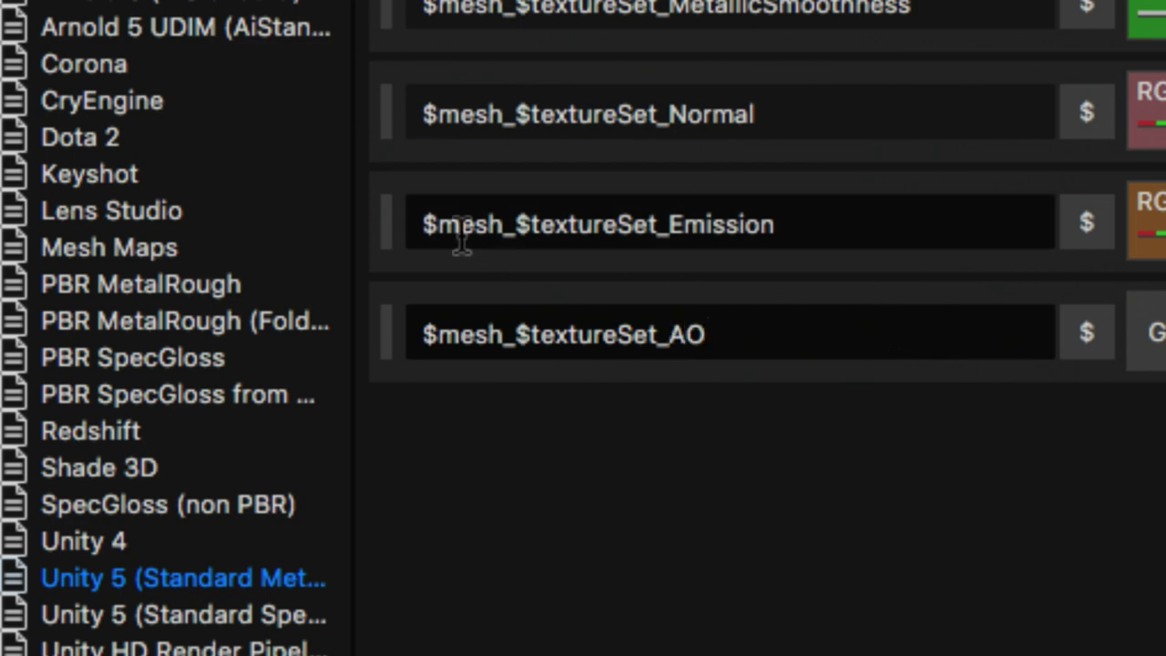
click(540, 226)
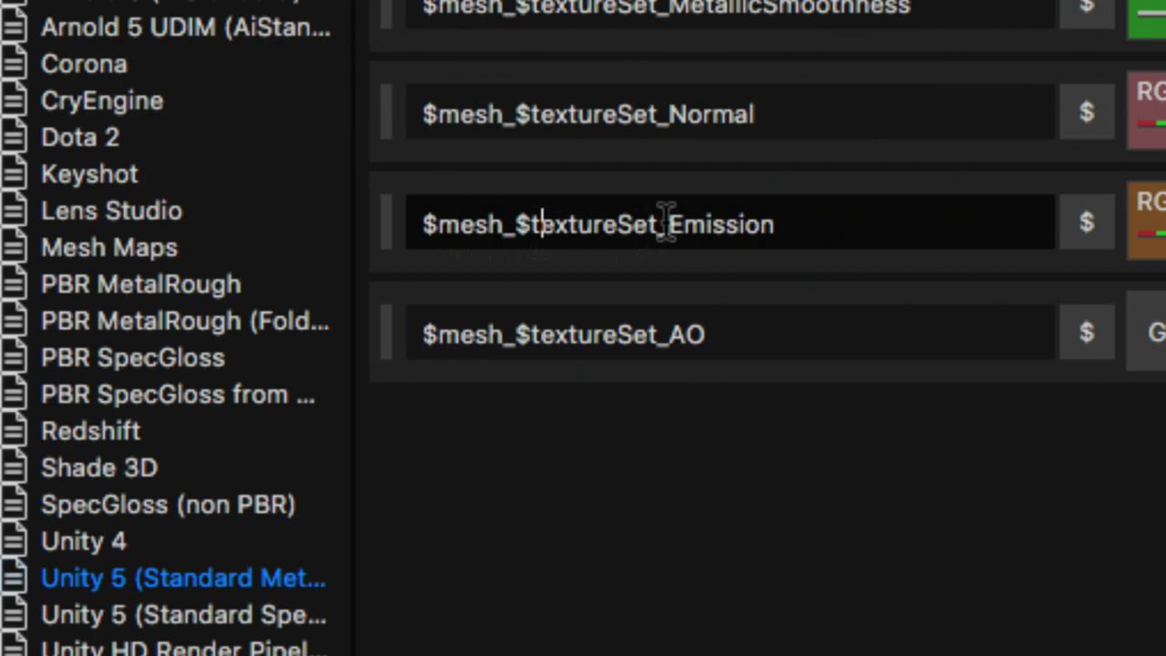
drag(670, 226, 794, 227)
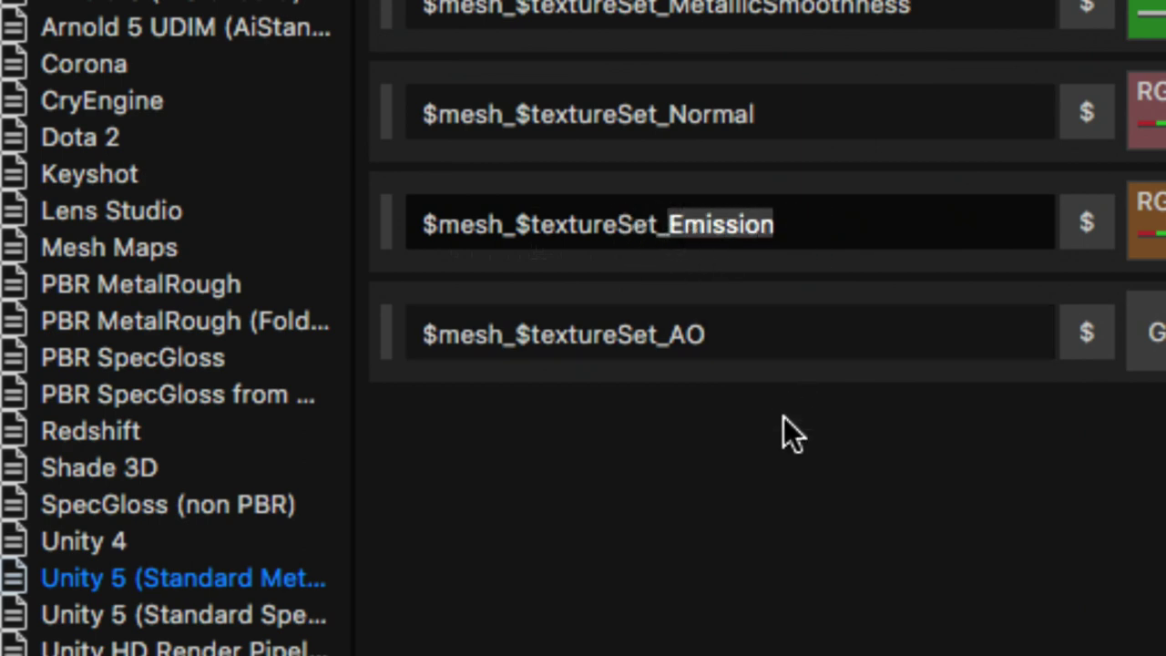
click(783, 495)
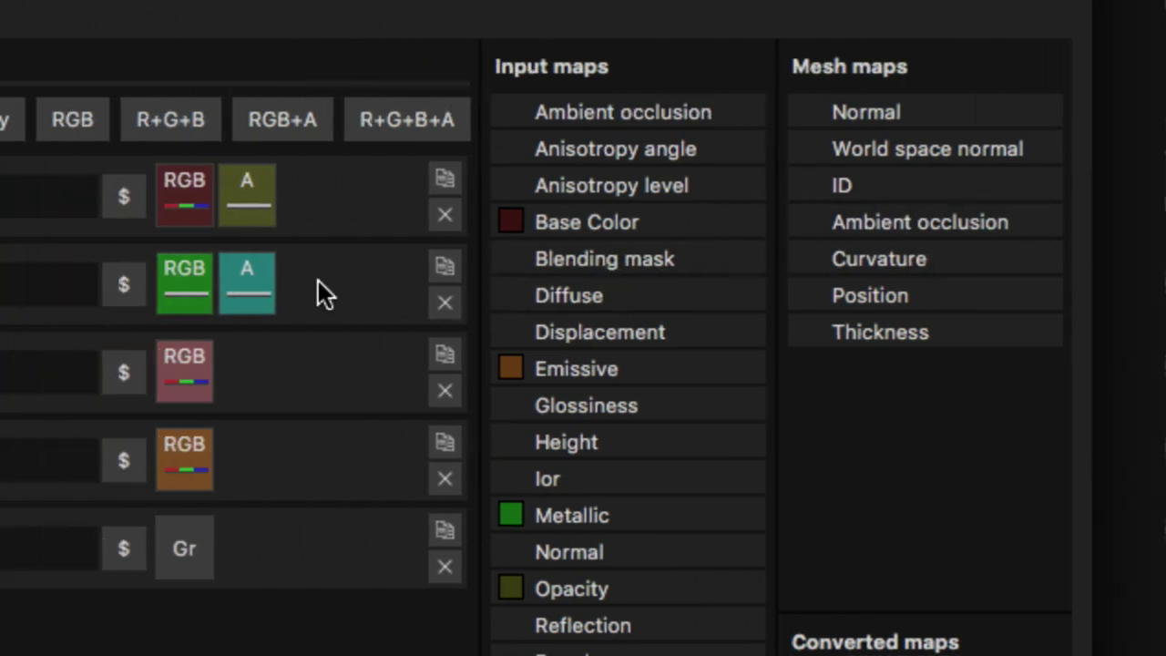
Step: Assign the Ambient occlusion mesh map to the gray channel of the AO output map
drag(852, 225, 189, 550)
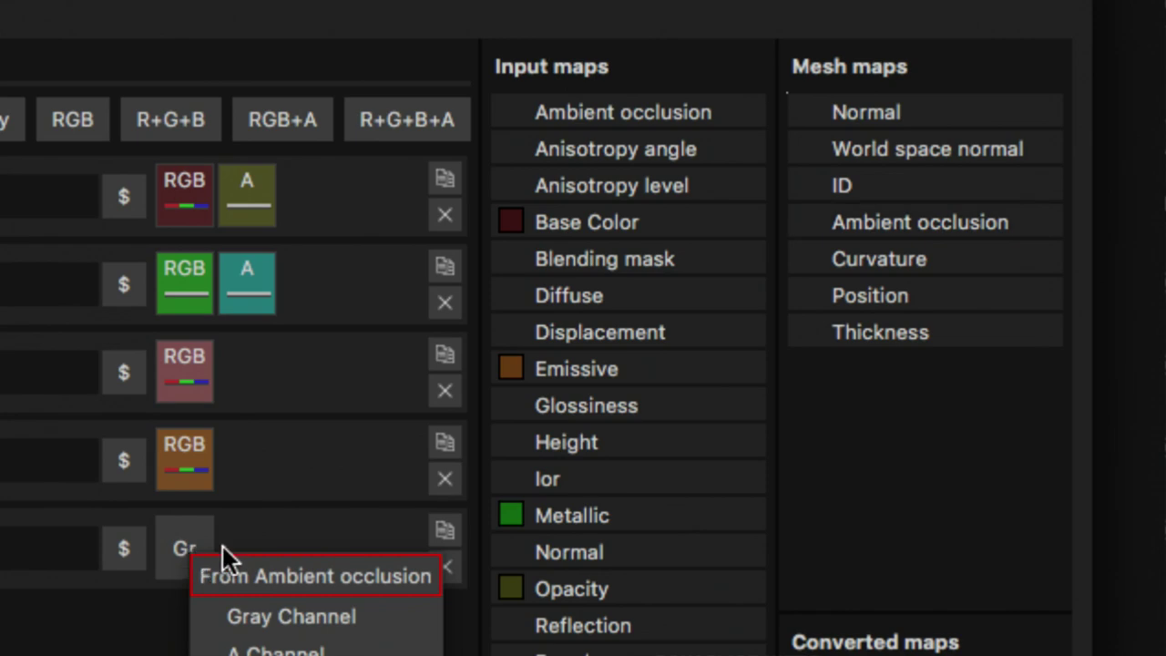
click(222, 547)
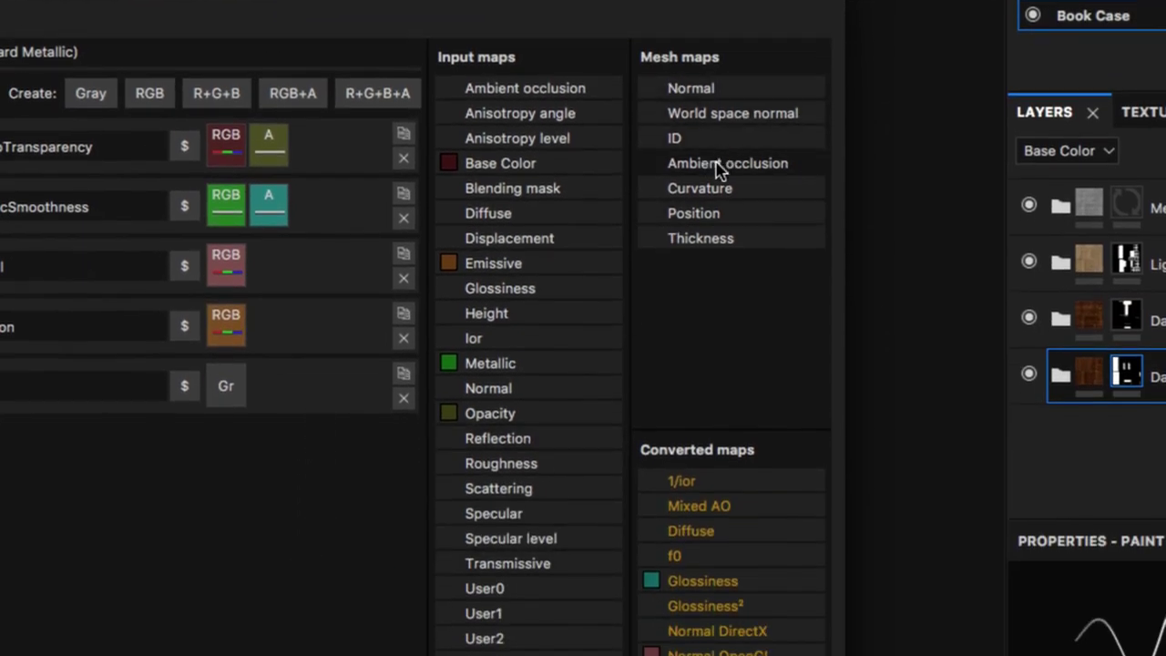
drag(729, 164, 228, 385)
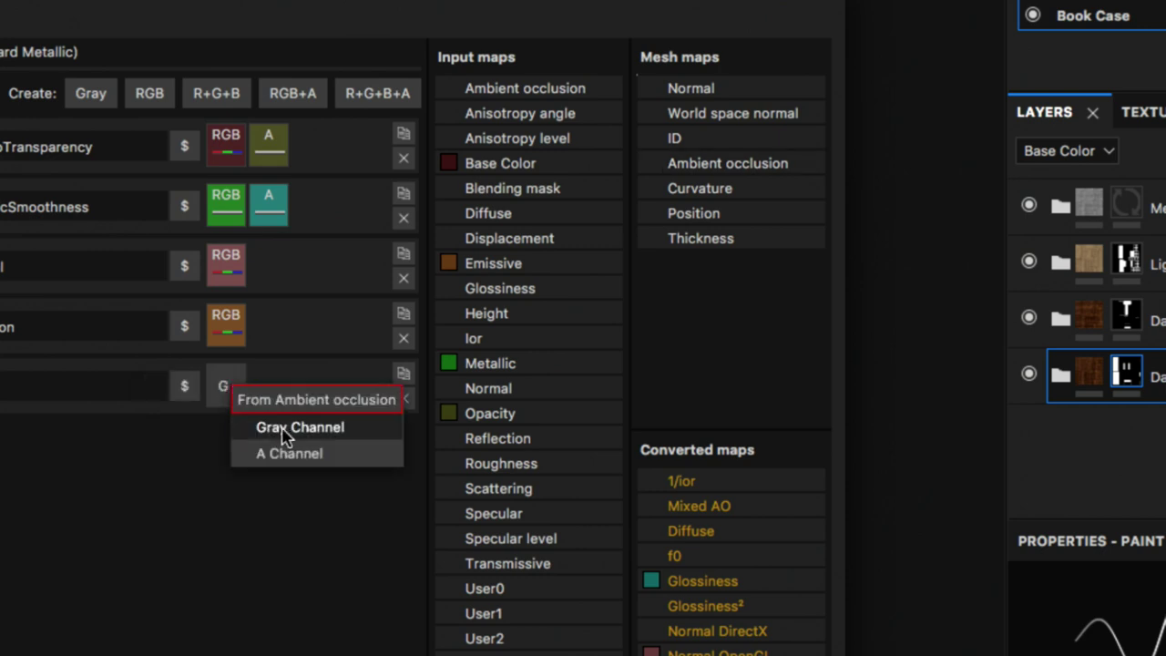
click(332, 437)
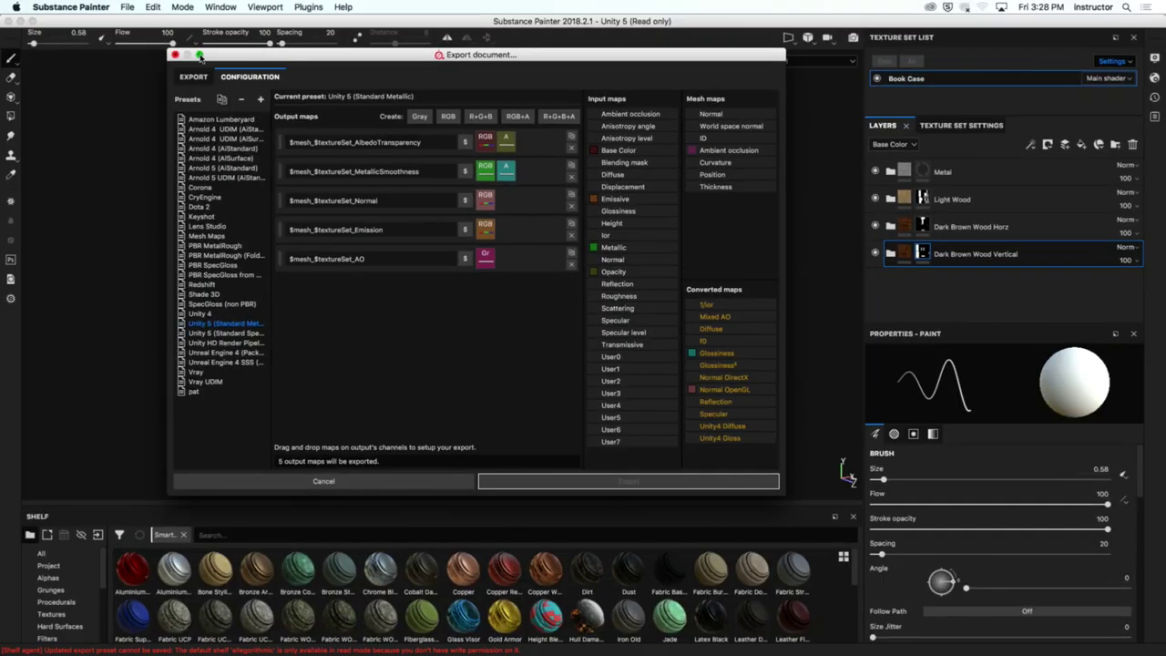
Step: Reposition the export dialog and cancel it without exporting the textures
click(200, 55)
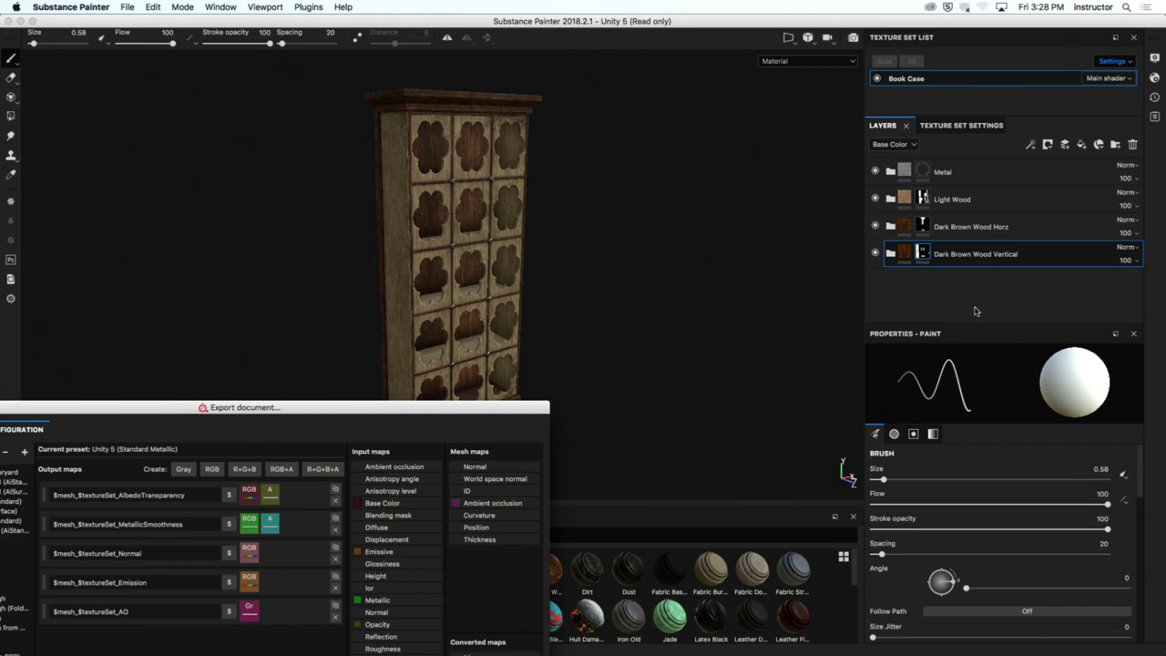
drag(387, 407, 778, 76)
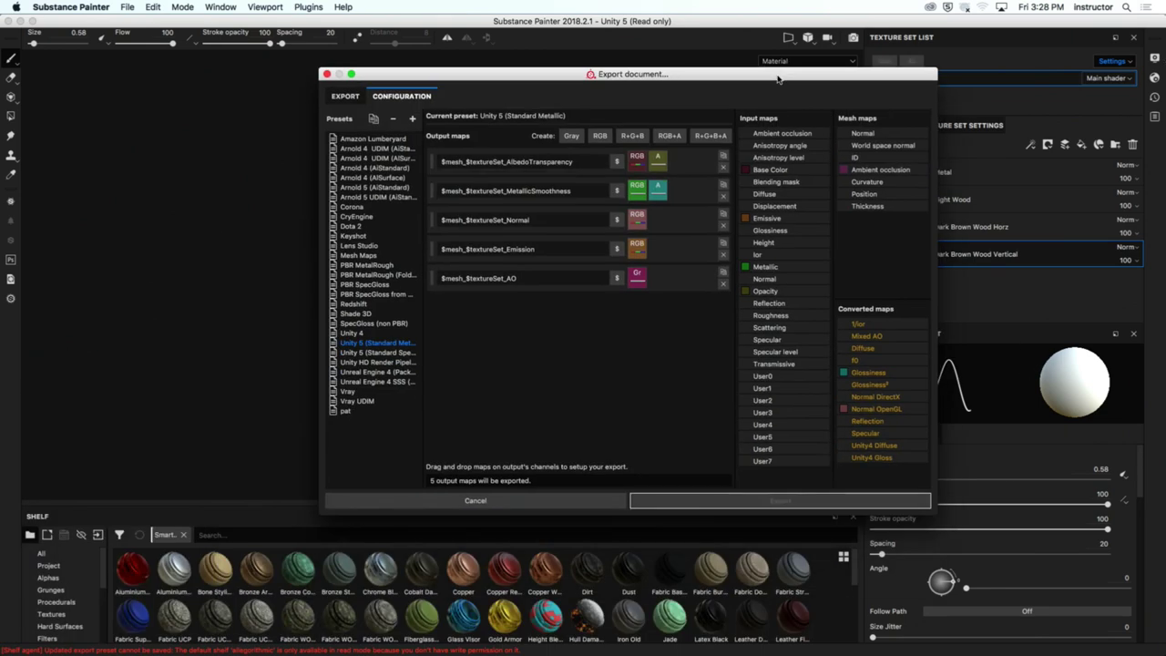
click(546, 500)
Step: Display the Ambient occlusion mesh map on the bookcase and inspect its shading from several angles
click(827, 61)
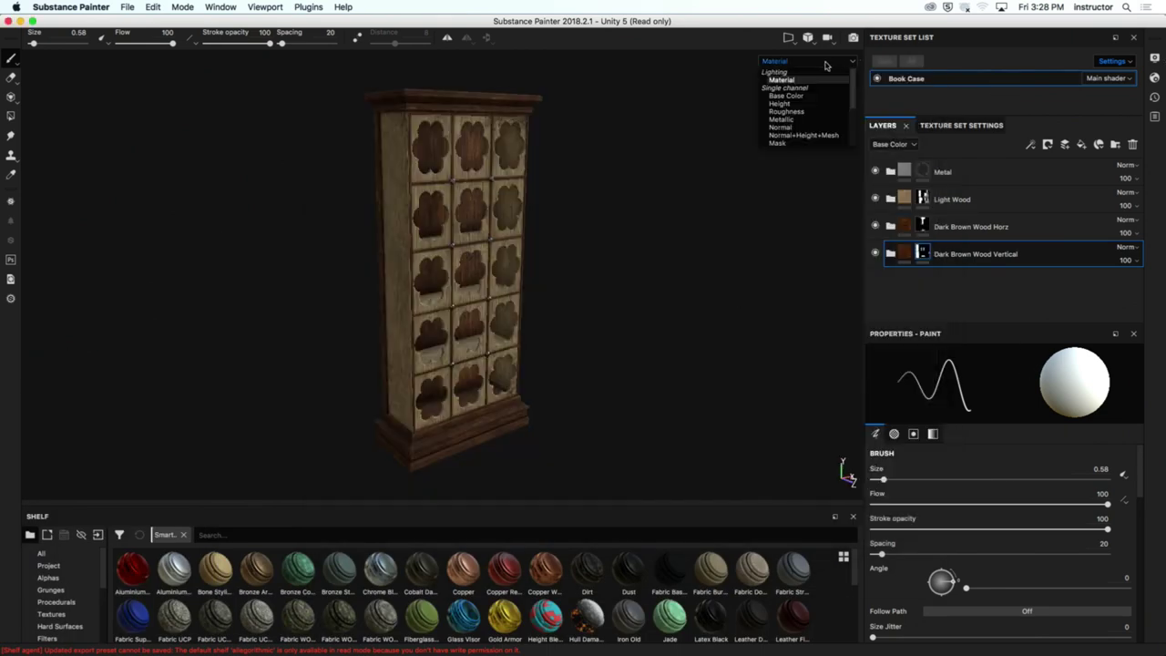
scroll(820, 119, down, 4)
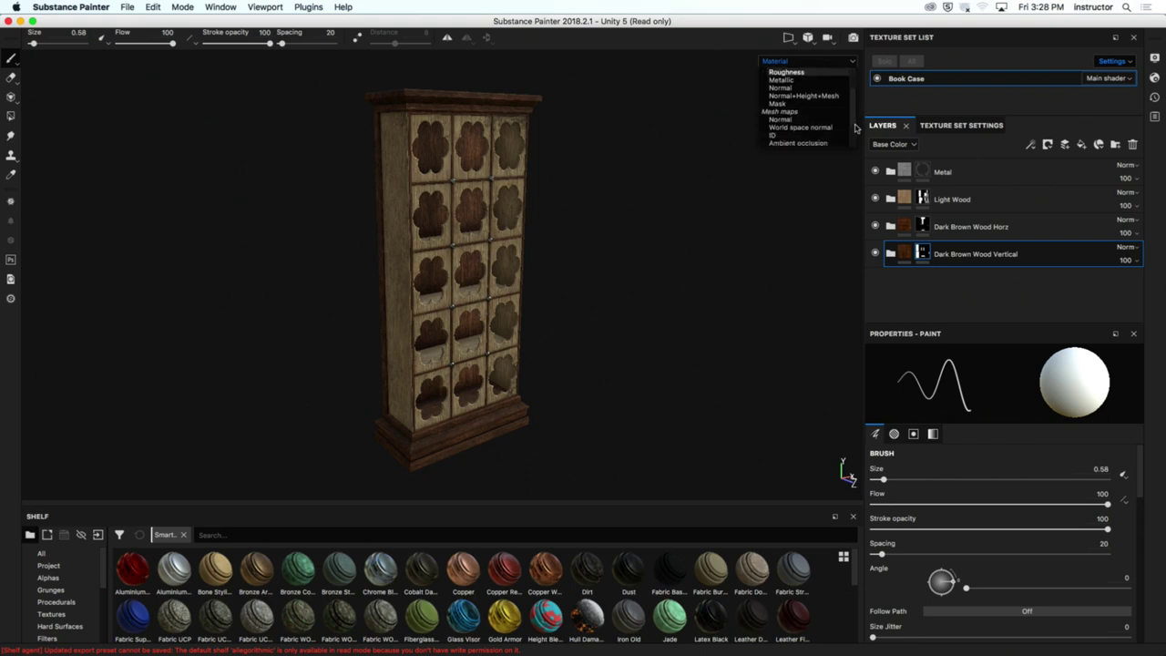
click(829, 122)
scroll(461, 237, up, 6)
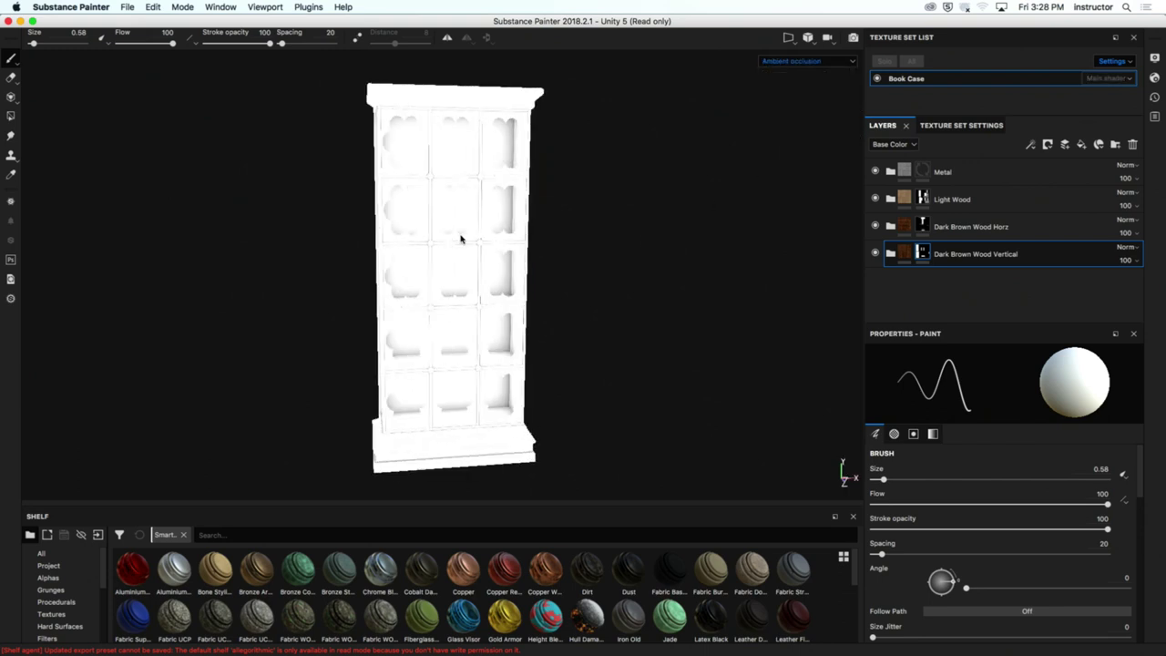
alt+drag(471, 274, 641, 246)
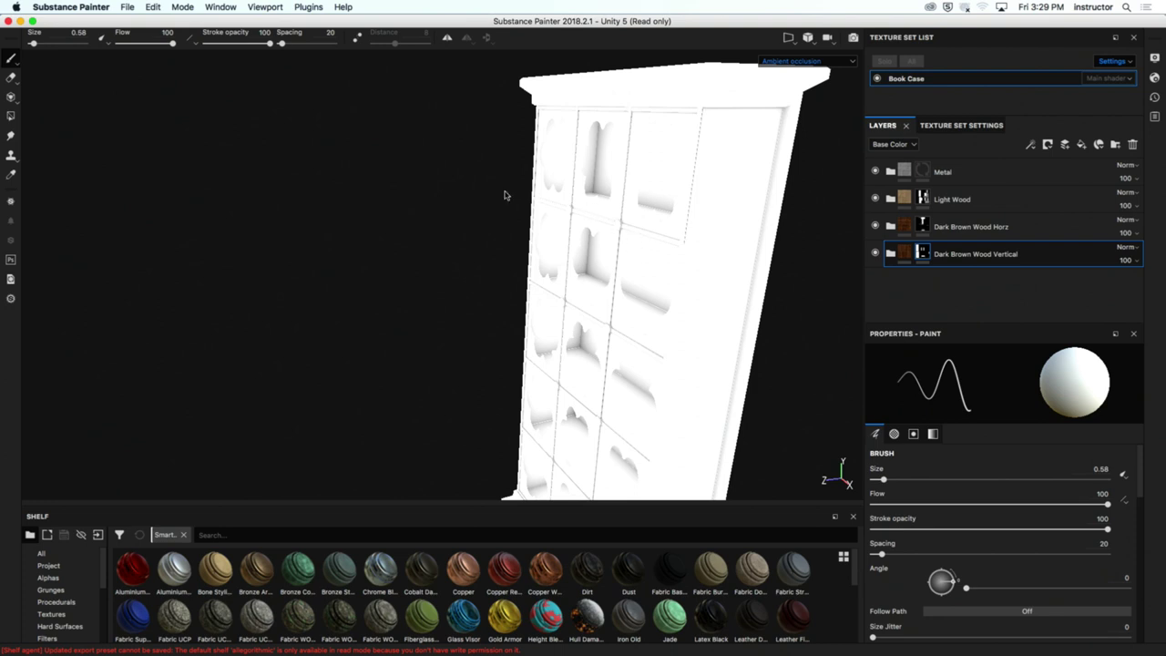
alt+drag(506, 195, 555, 328)
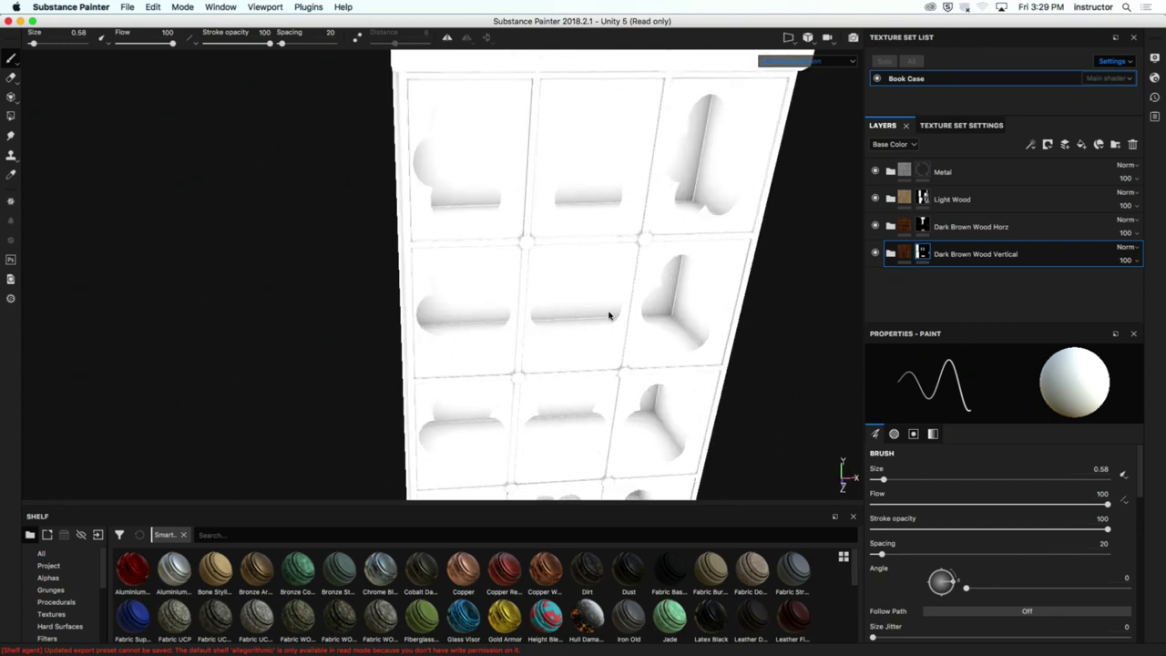
alt+right_drag(643, 241, 484, 249)
alt+drag(484, 248, 447, 122)
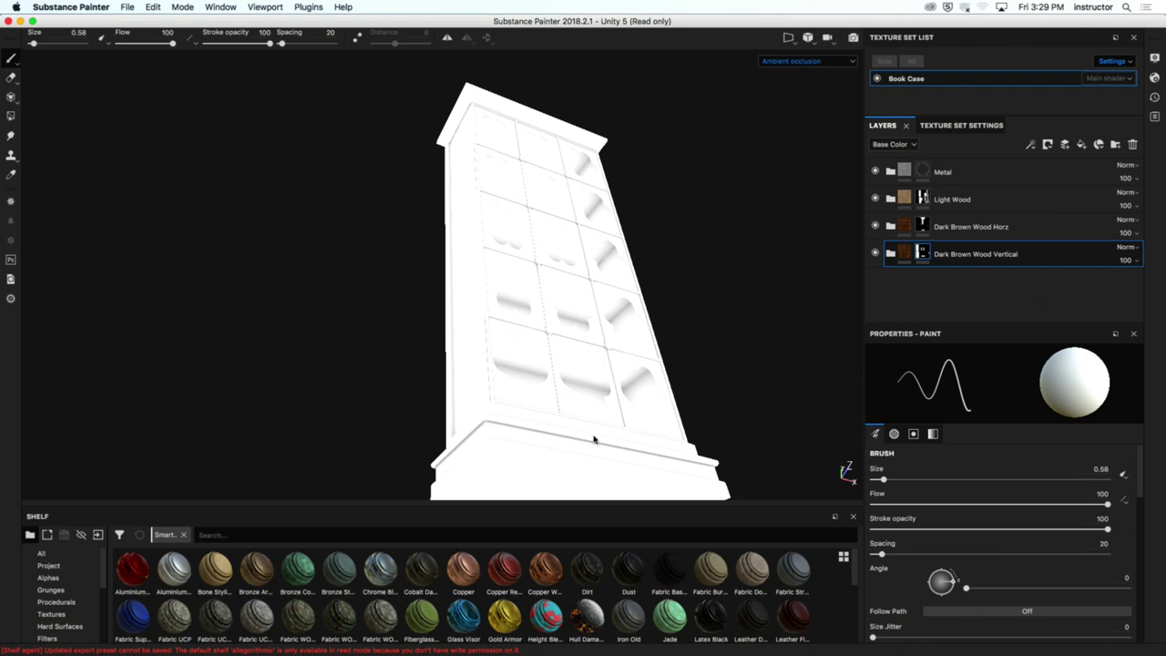
alt+drag(594, 439, 399, 219)
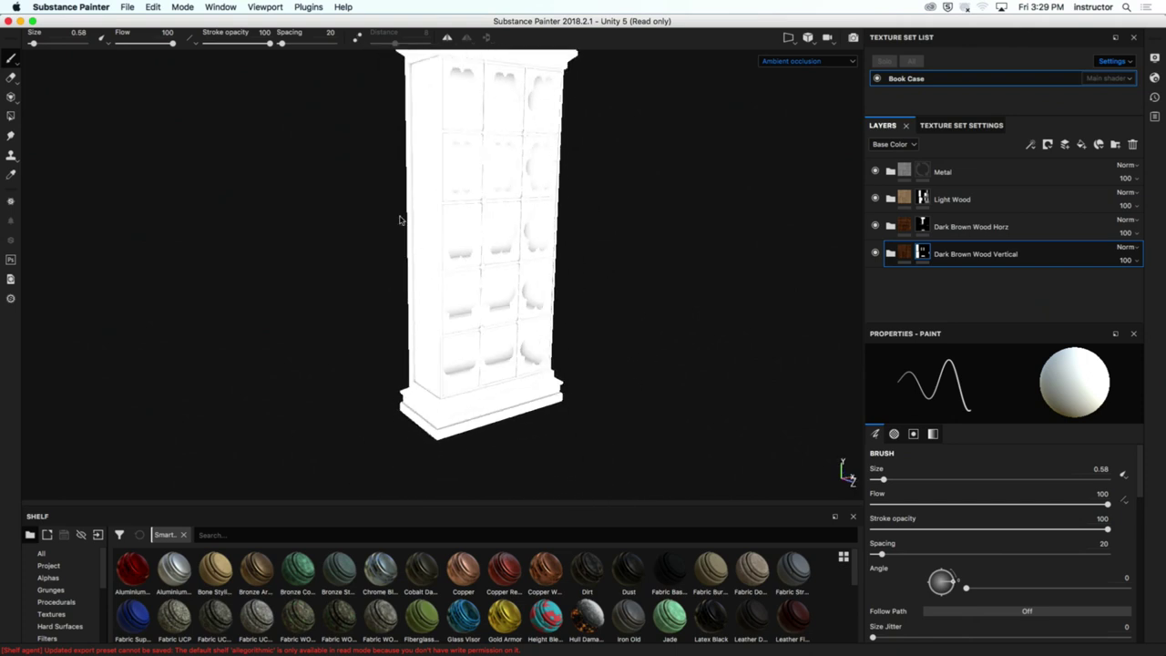
Step: Open the texture export and check the output maps configured in the Unity 5 (Standard Metallic) preset
click(124, 6)
click(183, 215)
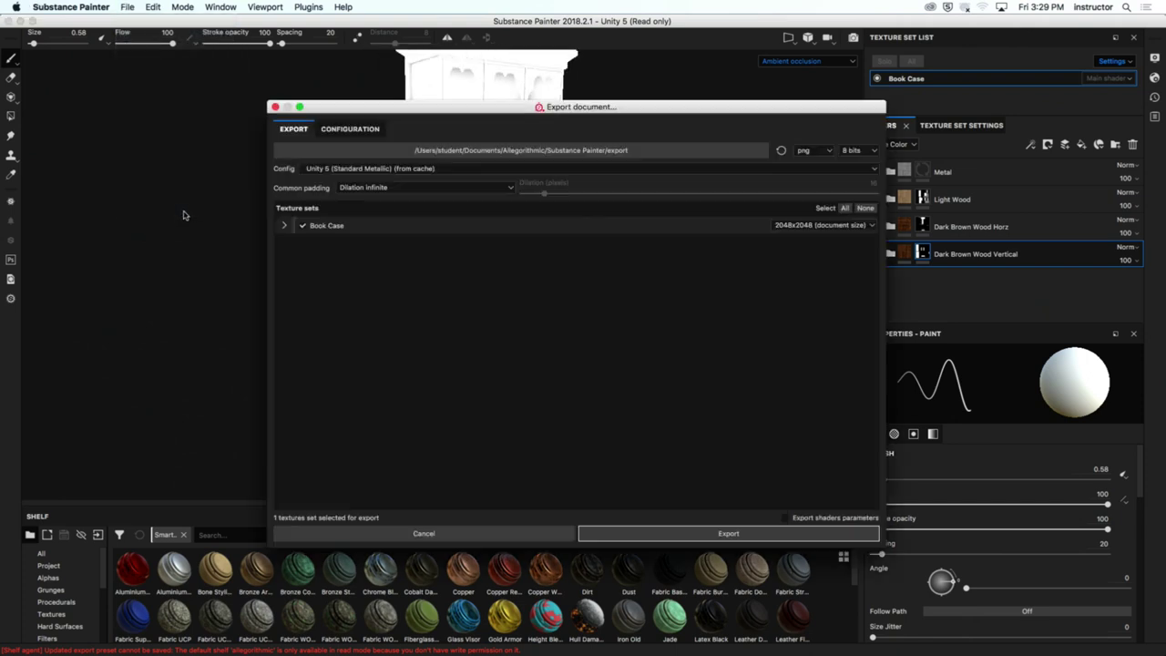
click(348, 130)
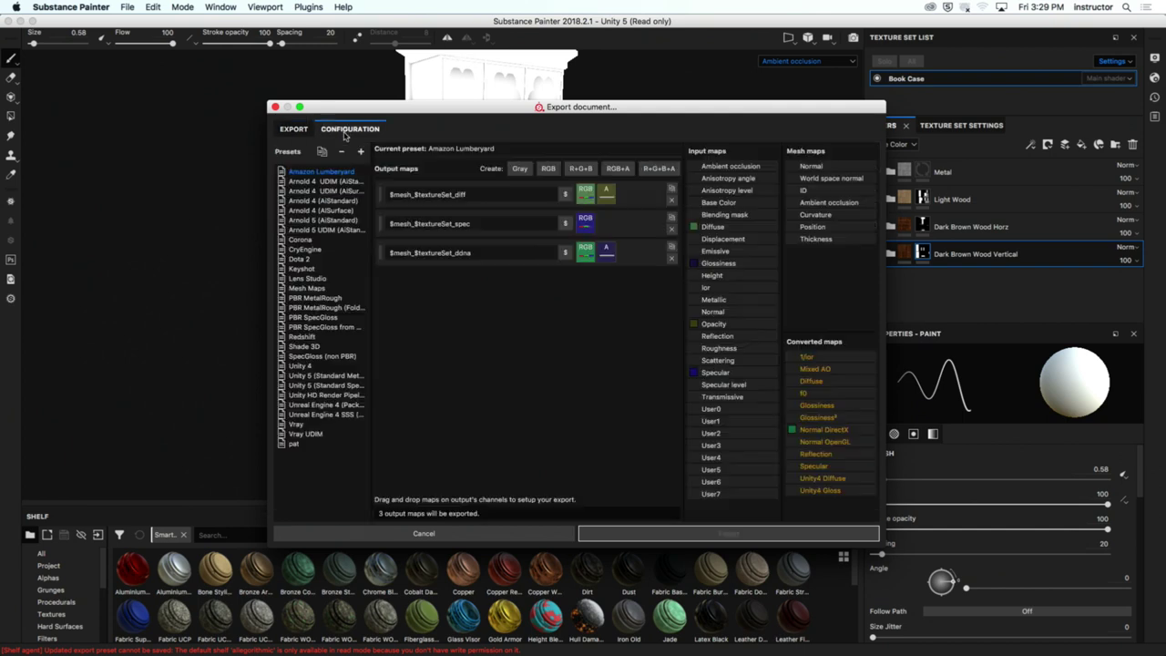
click(321, 376)
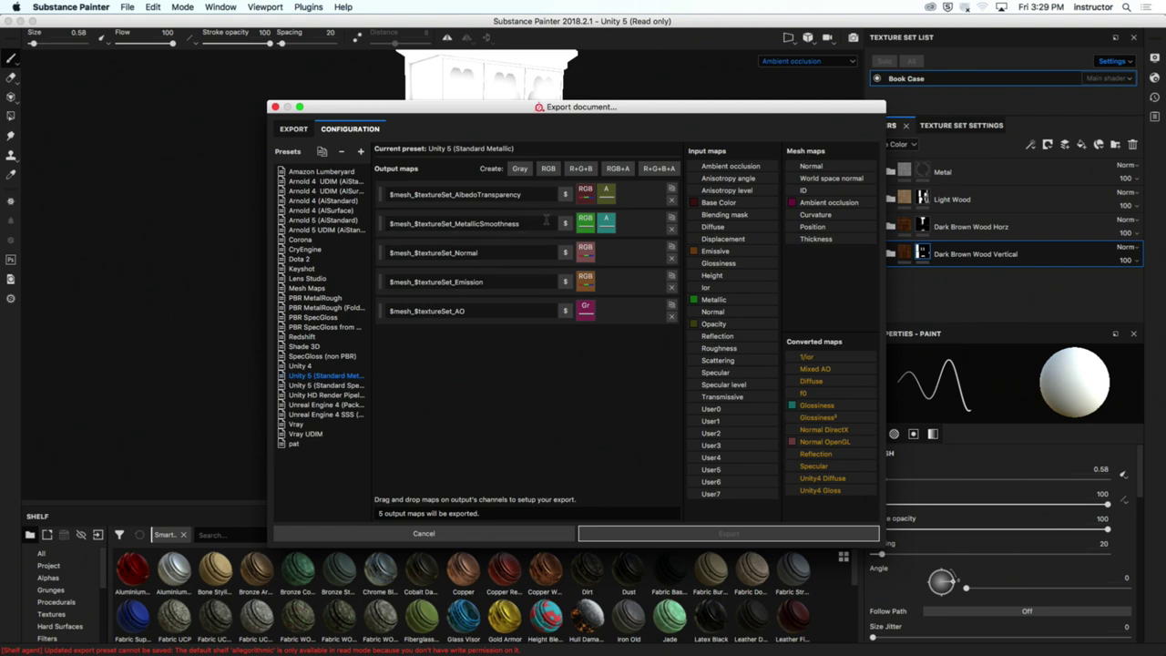
Step: Return to the export settings and browse to the Desktop for the export destination
click(294, 129)
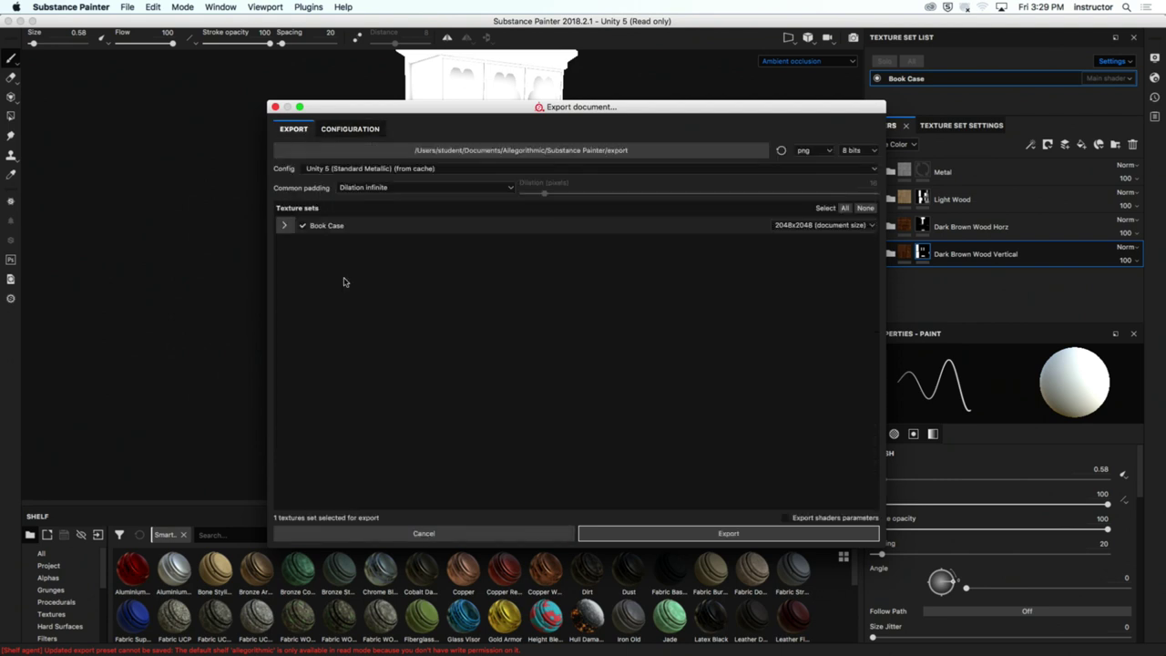
click(472, 150)
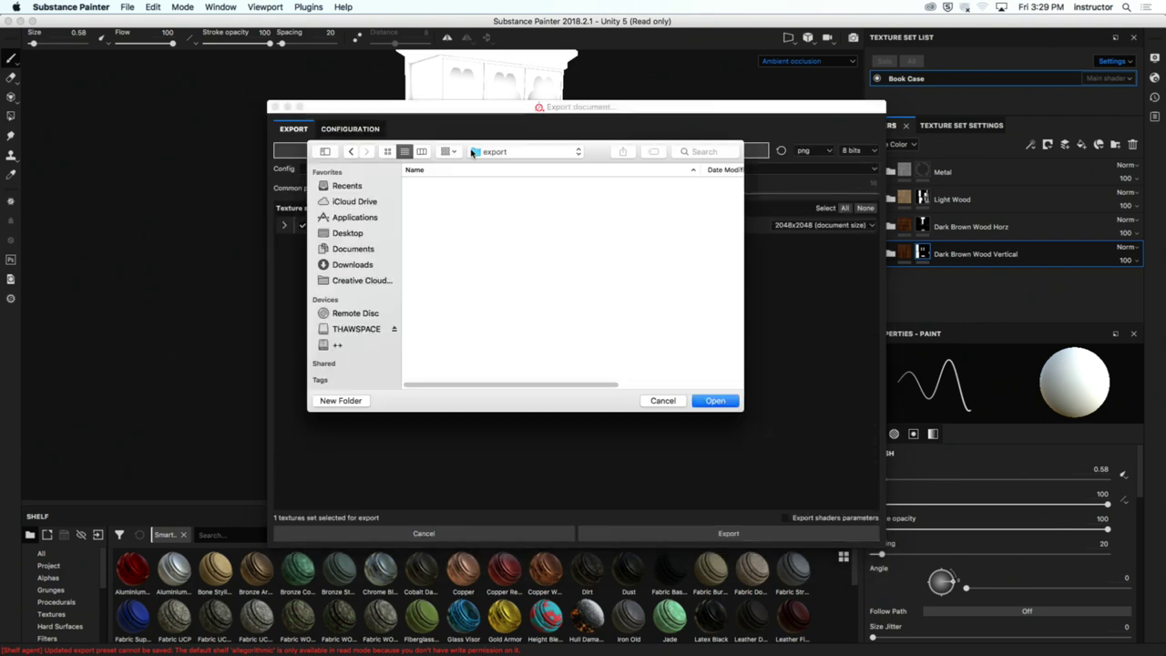
click(347, 233)
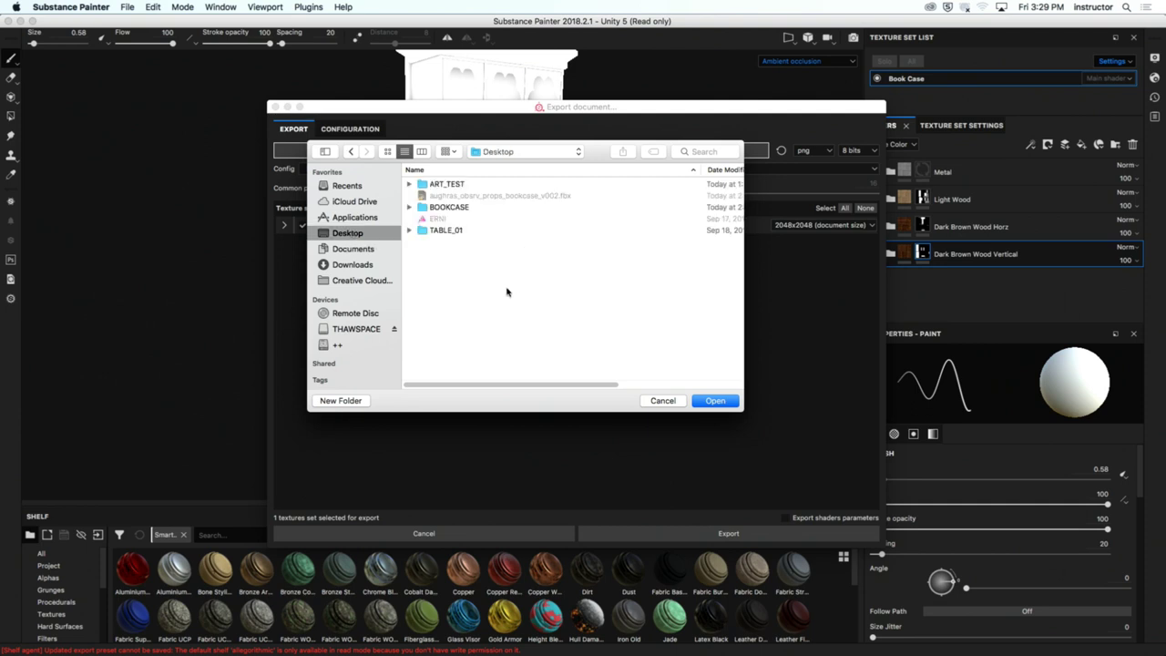
click(351, 404)
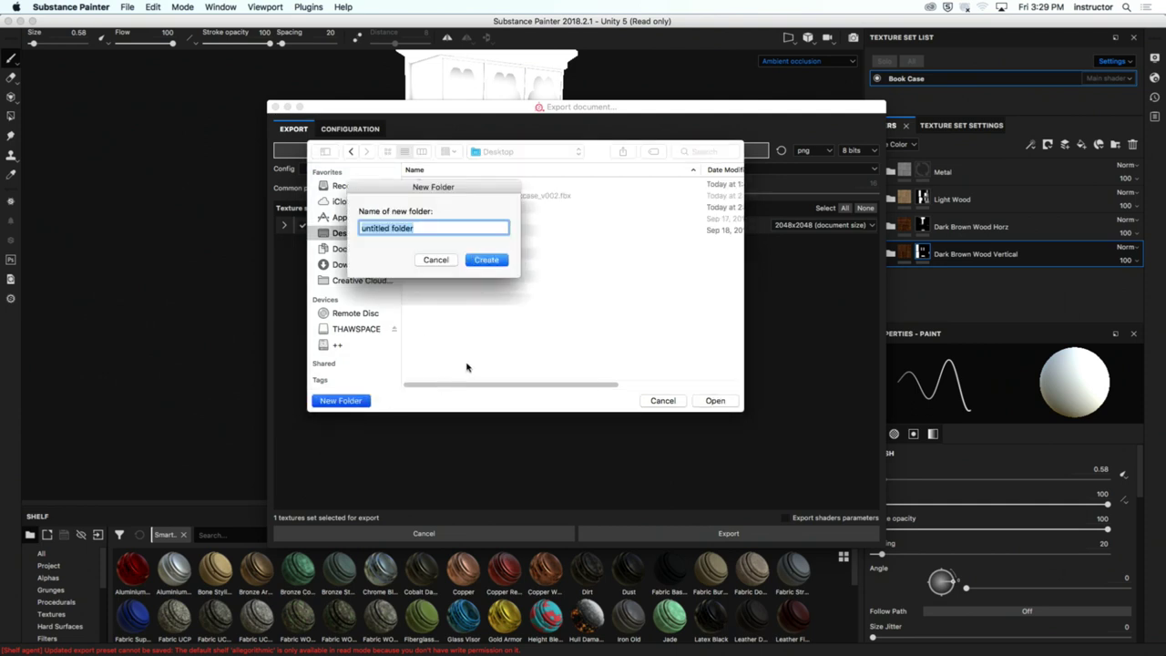
text(BOOKCASE+)
key(BackSpace)
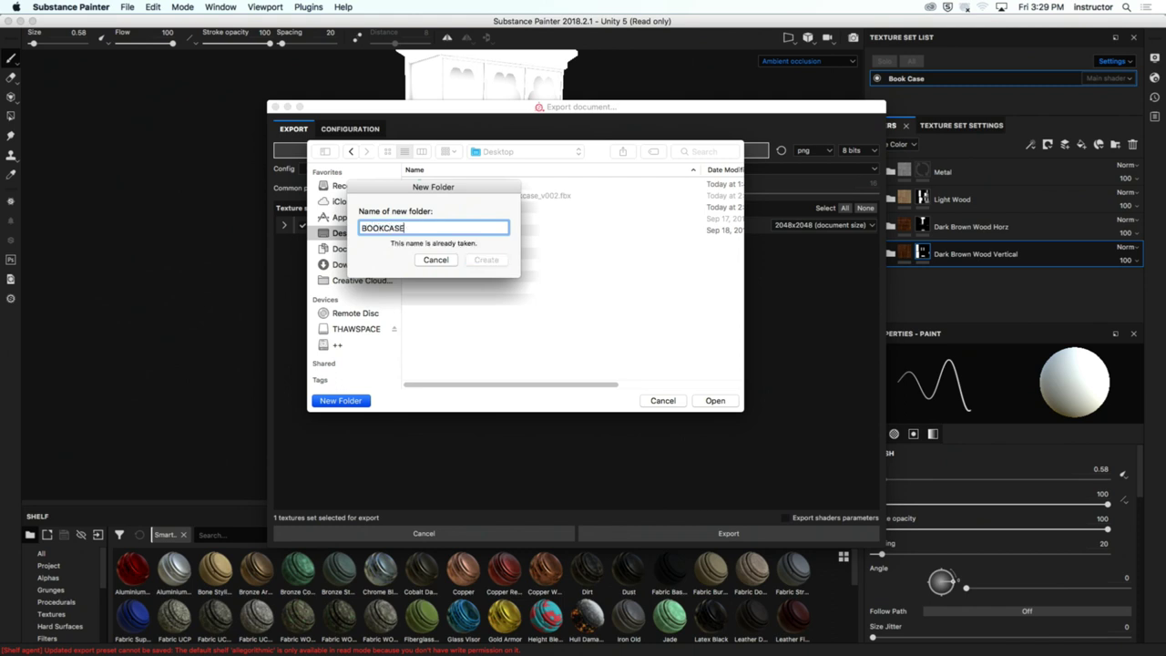
key(super+a)
drag(407, 188, 596, 253)
click(619, 327)
Step: Create a TEXTURES folder inside the existing BOOKCASE folder and set it as the export destination
click(410, 208)
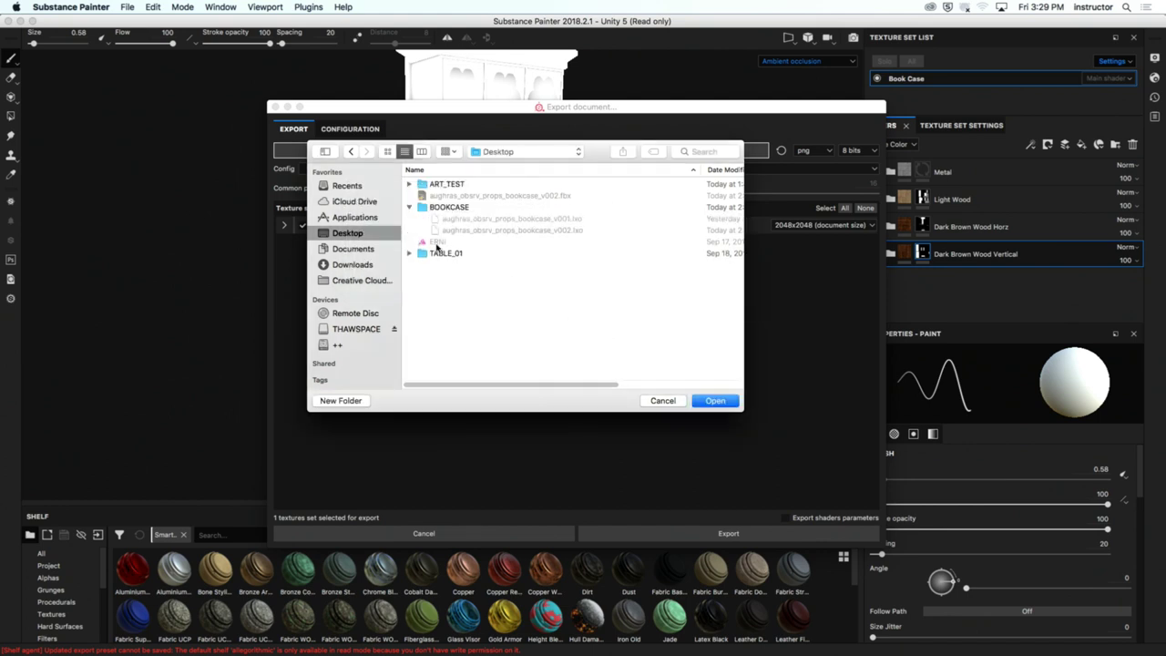
double_click(456, 208)
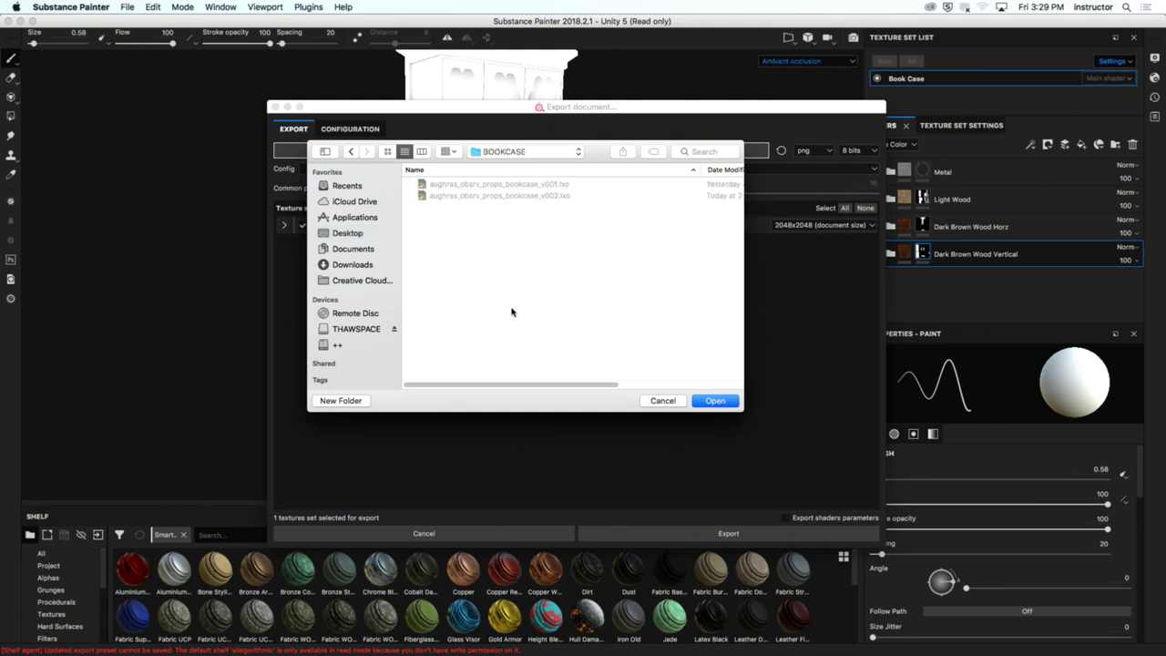
key(super+shift+n)
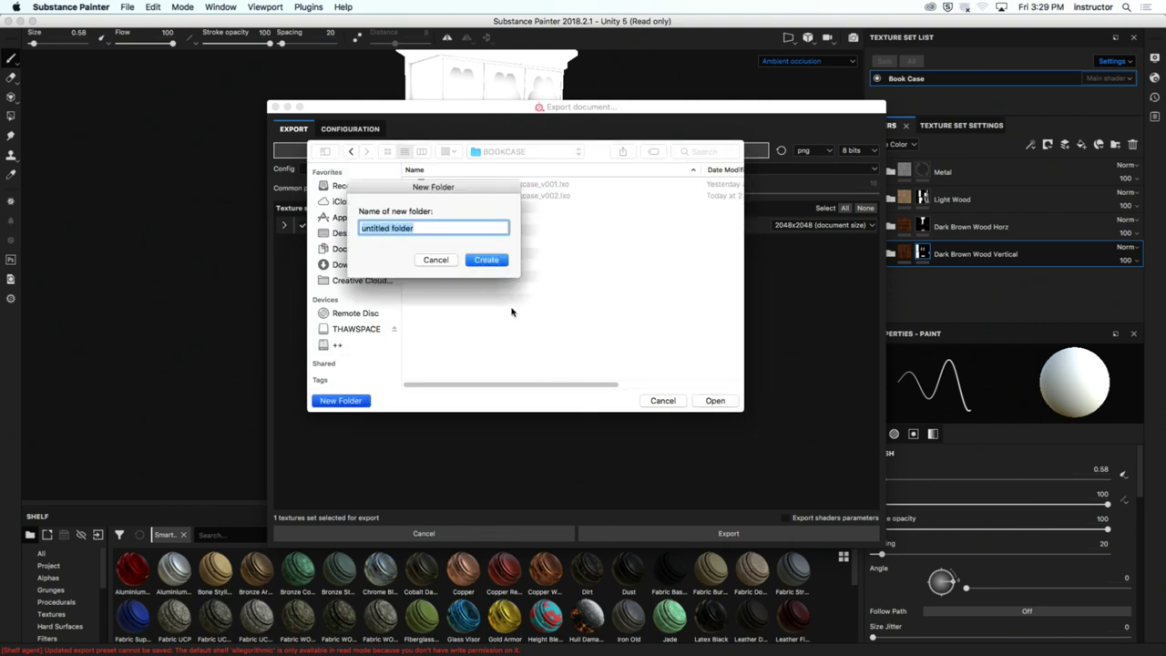
text(TEXTURES)
key(Return)
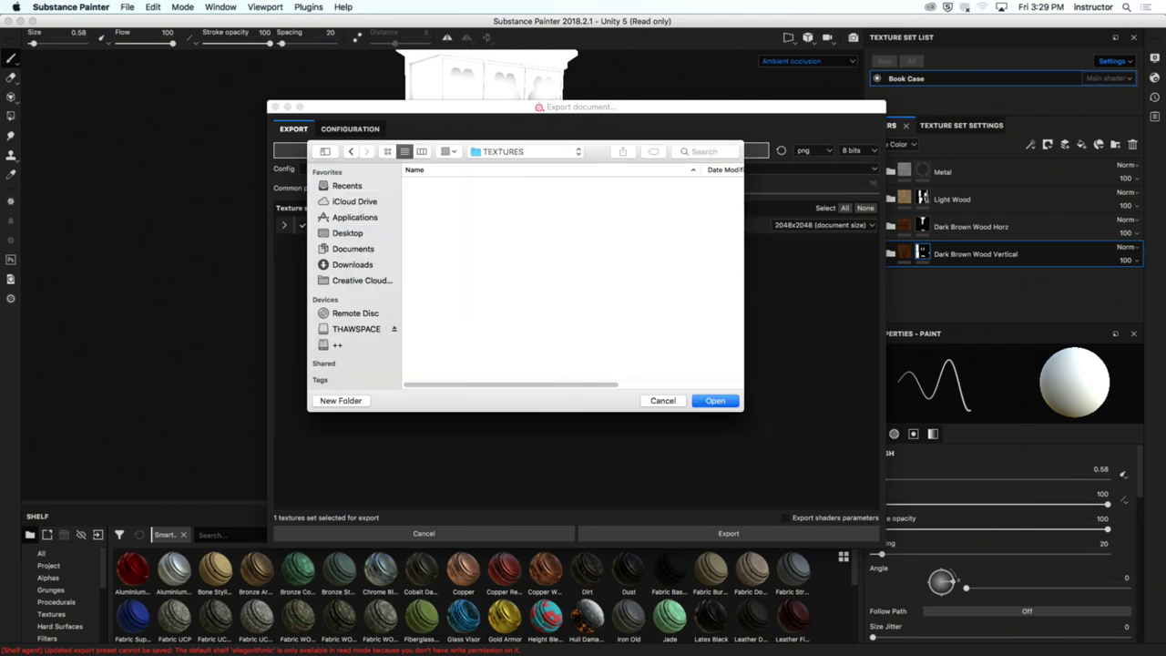
click(717, 401)
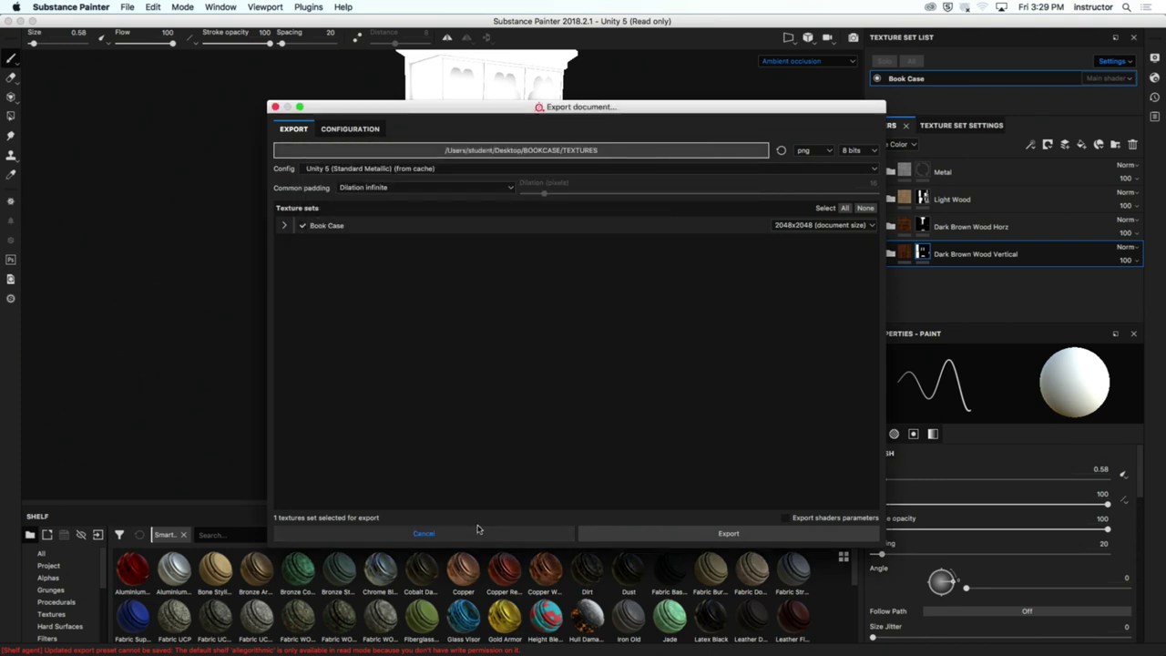
Step: Export the Book Case textures with the Unity 5 (Standard Metallic) (from cache) configuration and dismiss the export notice
click(640, 533)
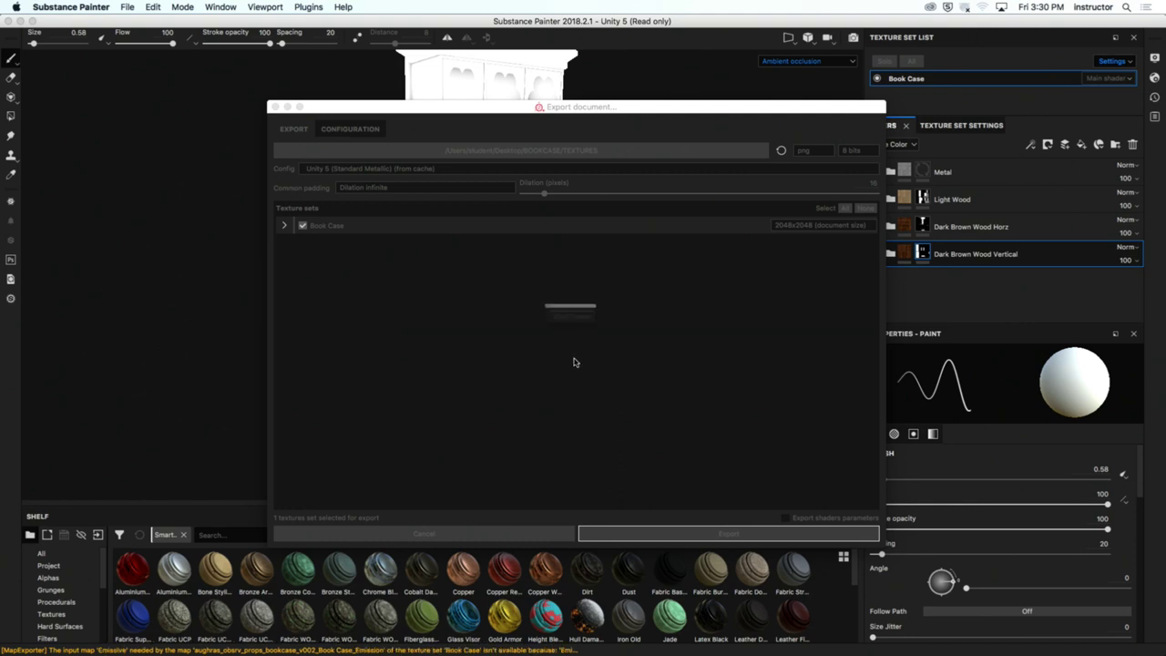
click(539, 330)
Step: Hide Substance Painter and open the BOOKCASE folder on the desktop, enlarging its window to check the files in TEXTURES
click(61, 6)
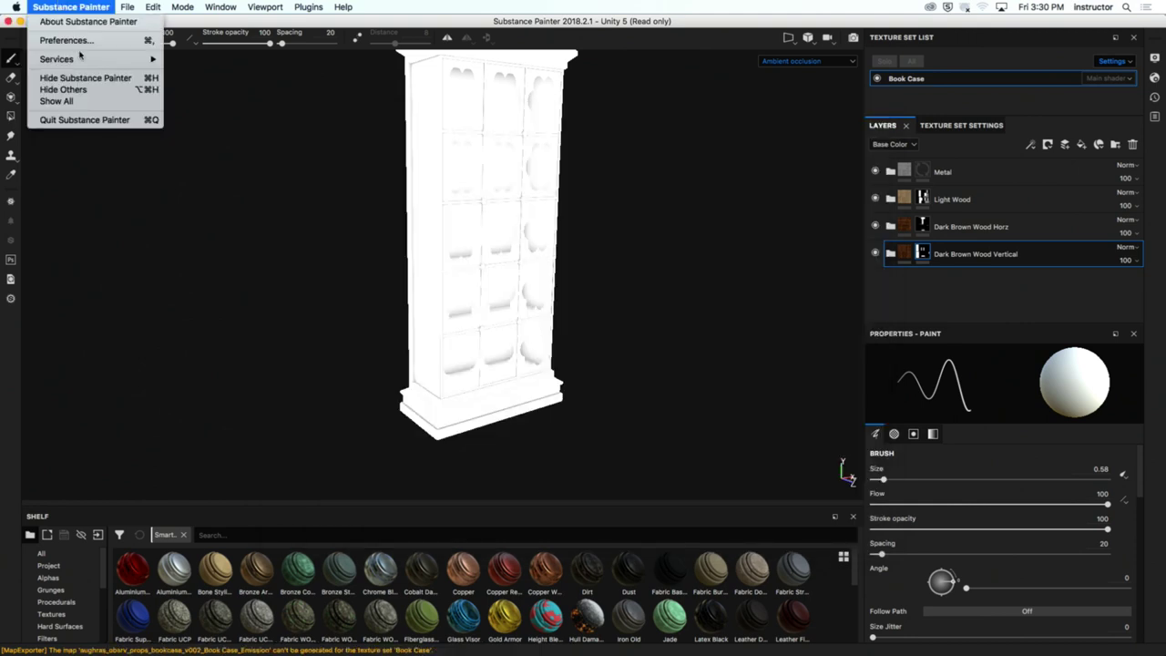
click(85, 78)
key(super+h)
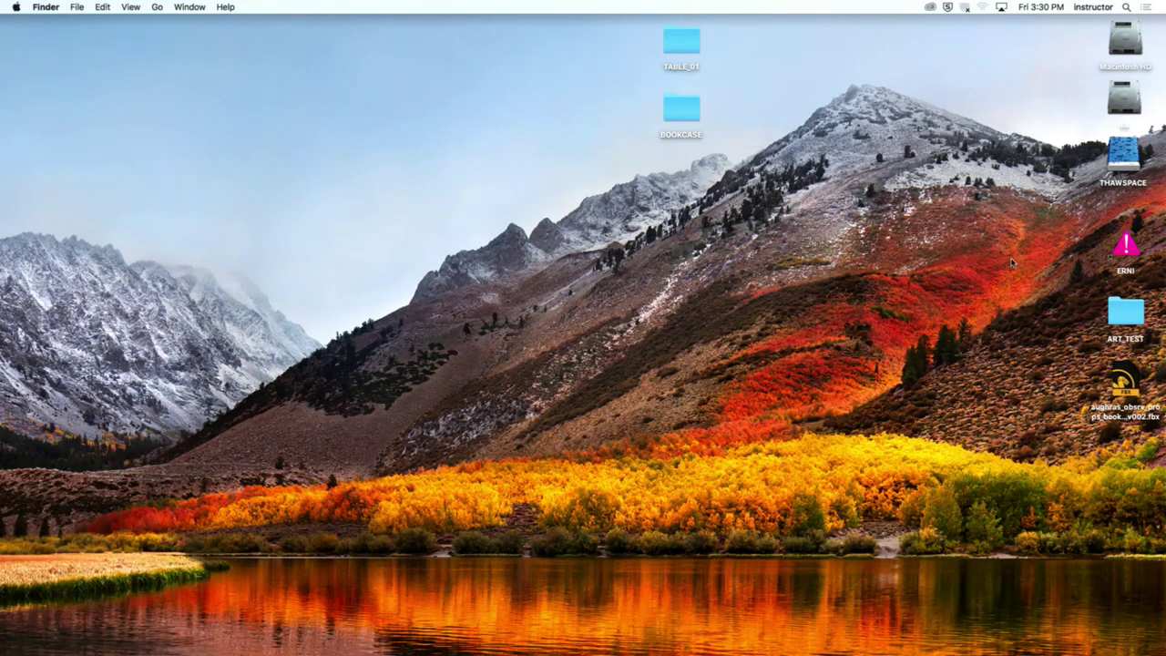
drag(680, 117, 385, 115)
click(477, 91)
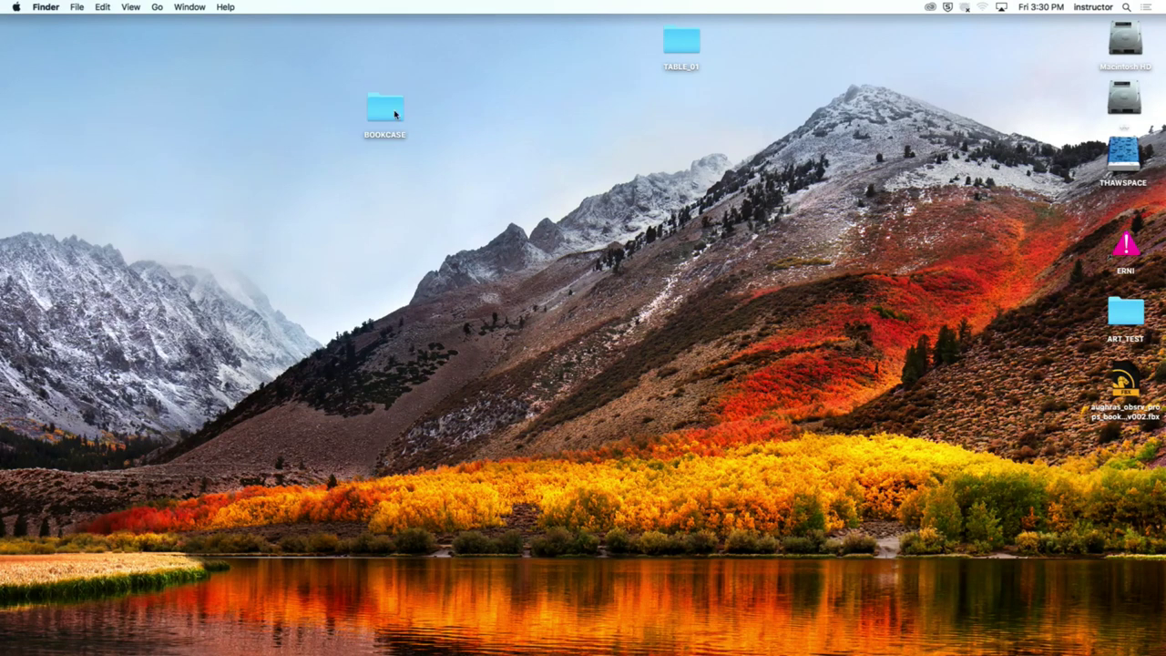
click(397, 115)
double_click(385, 109)
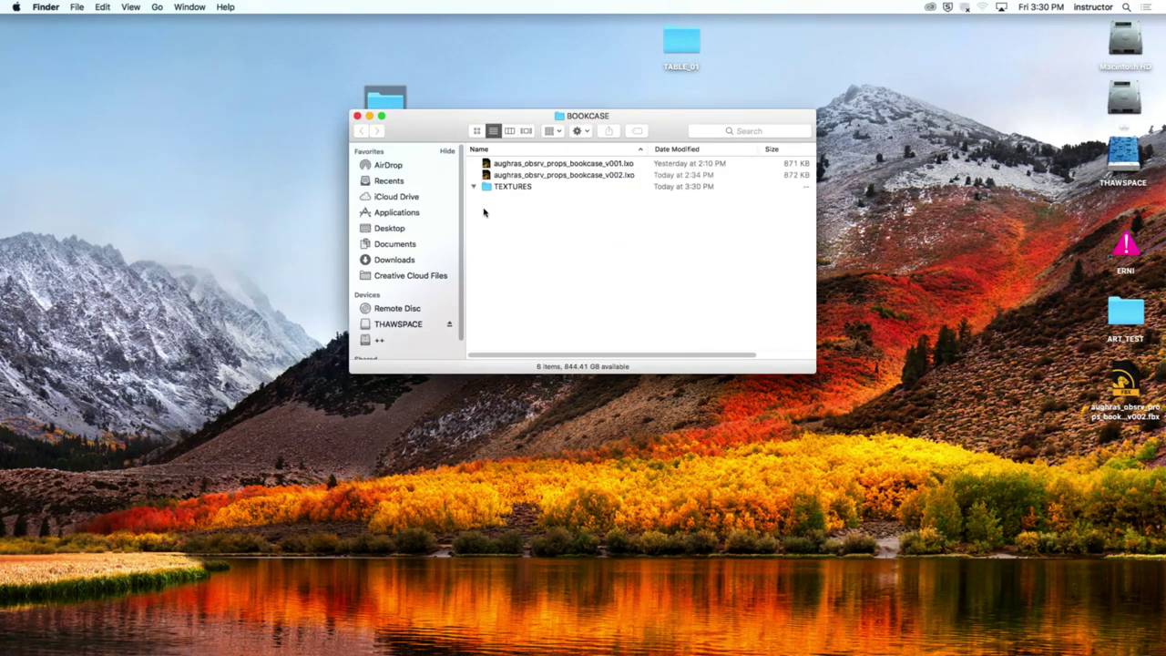
drag(512, 119, 348, 80)
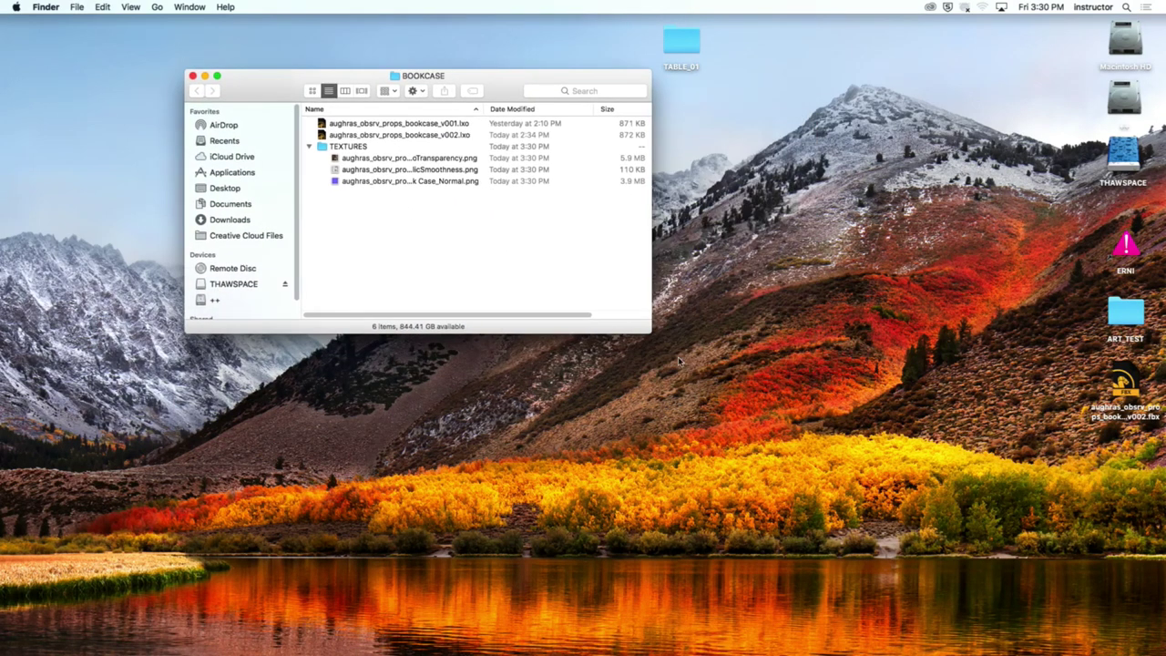
drag(648, 328, 1093, 521)
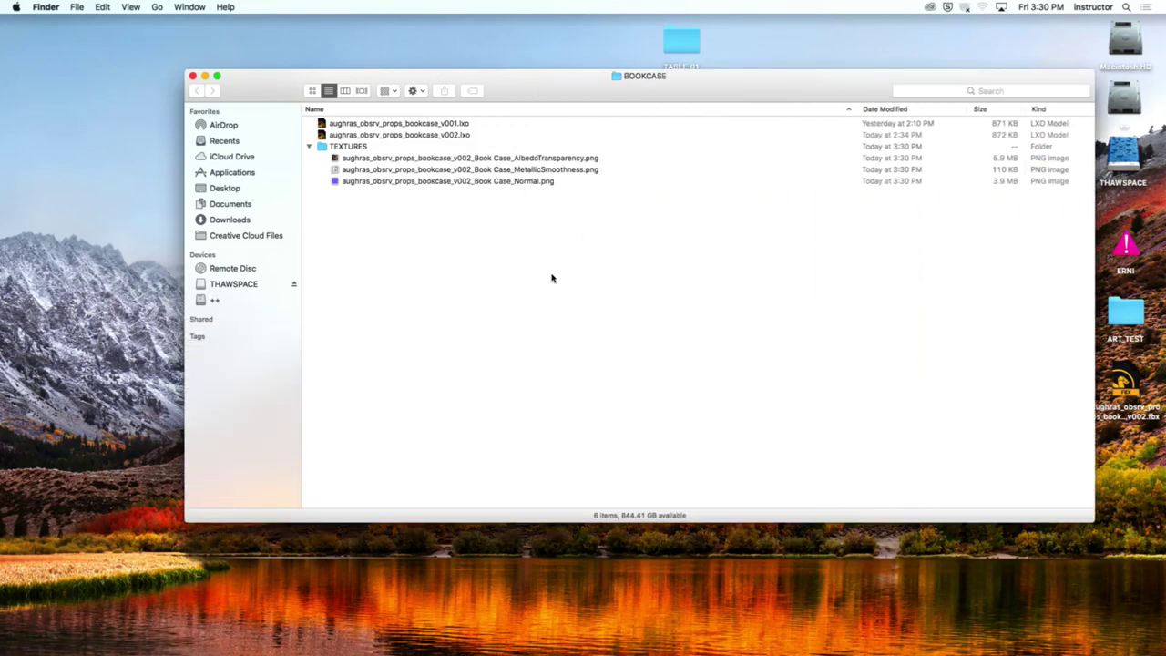
Step: Switch back to Substance Painter and set the viewport display to Material
key(super+Tab)
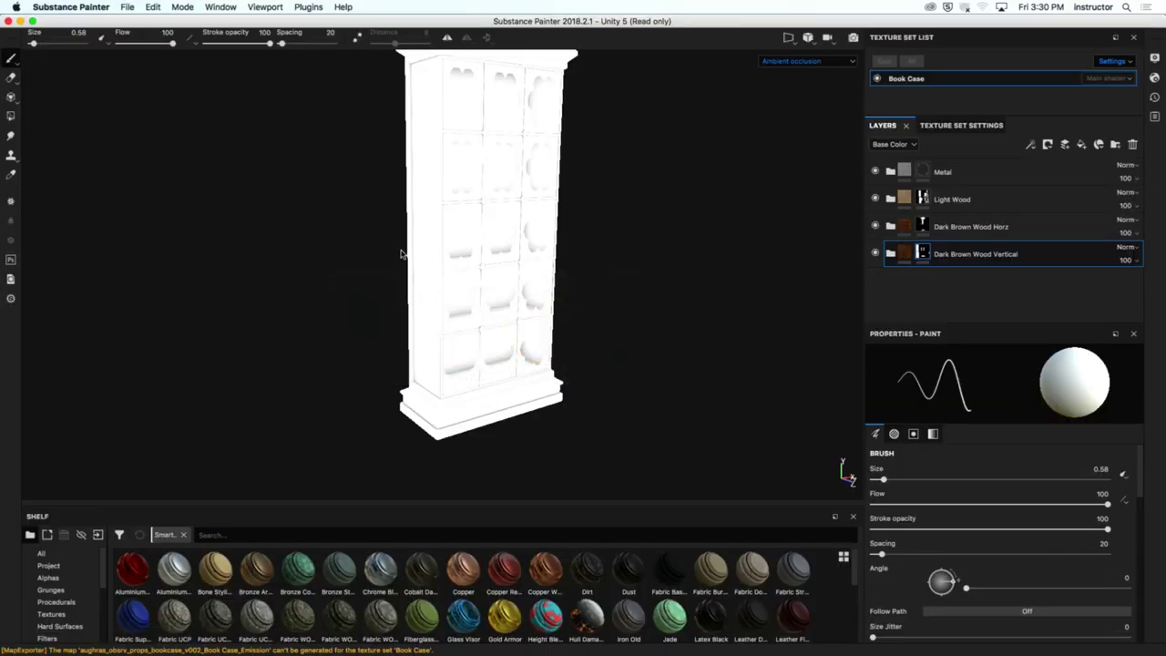
click(776, 62)
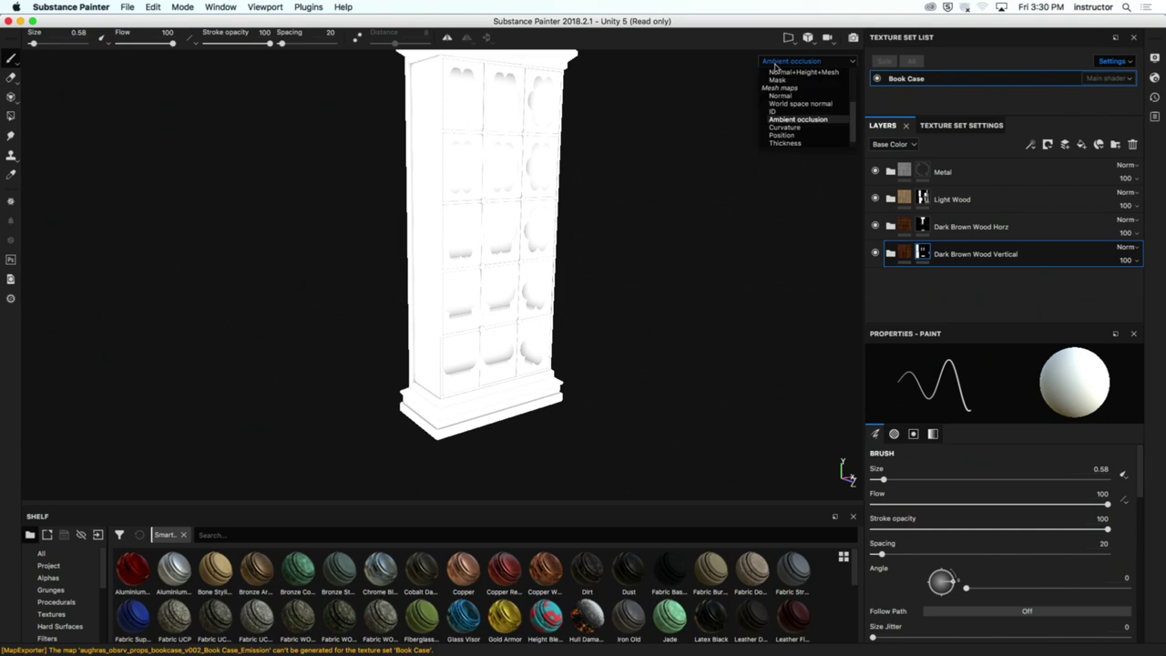
scroll(782, 73, up, 3)
click(783, 80)
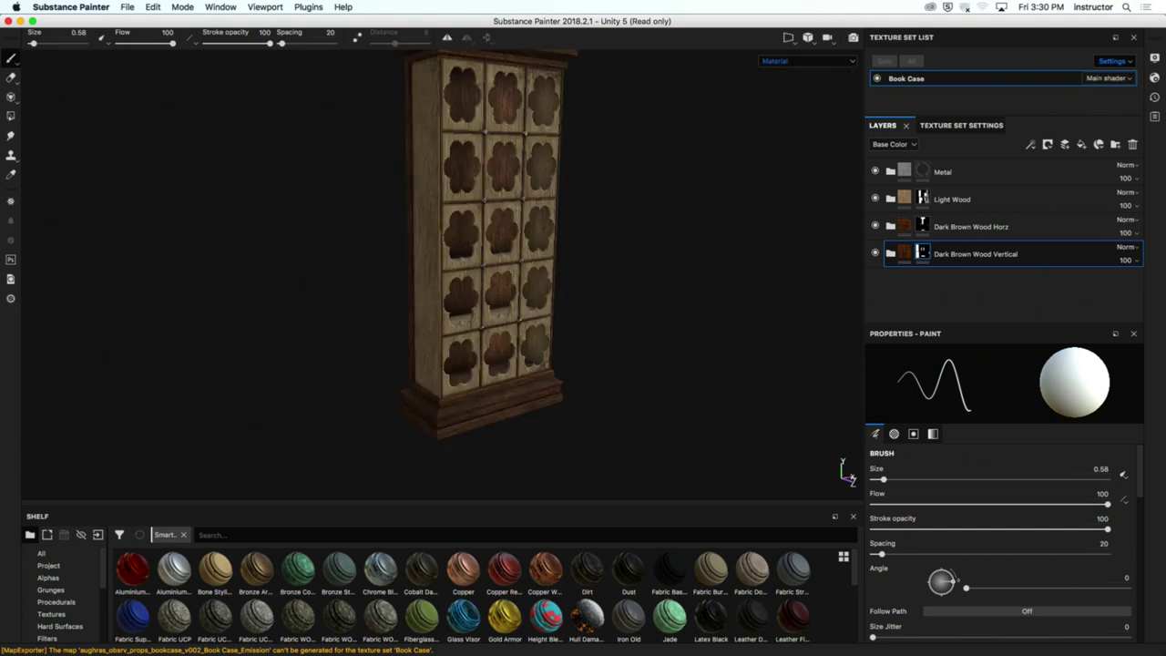
Step: Export the Book Case texture set again using the Unity 5 (Standard Metallic) configuration, and open the destination folder
click(132, 6)
click(175, 212)
click(336, 171)
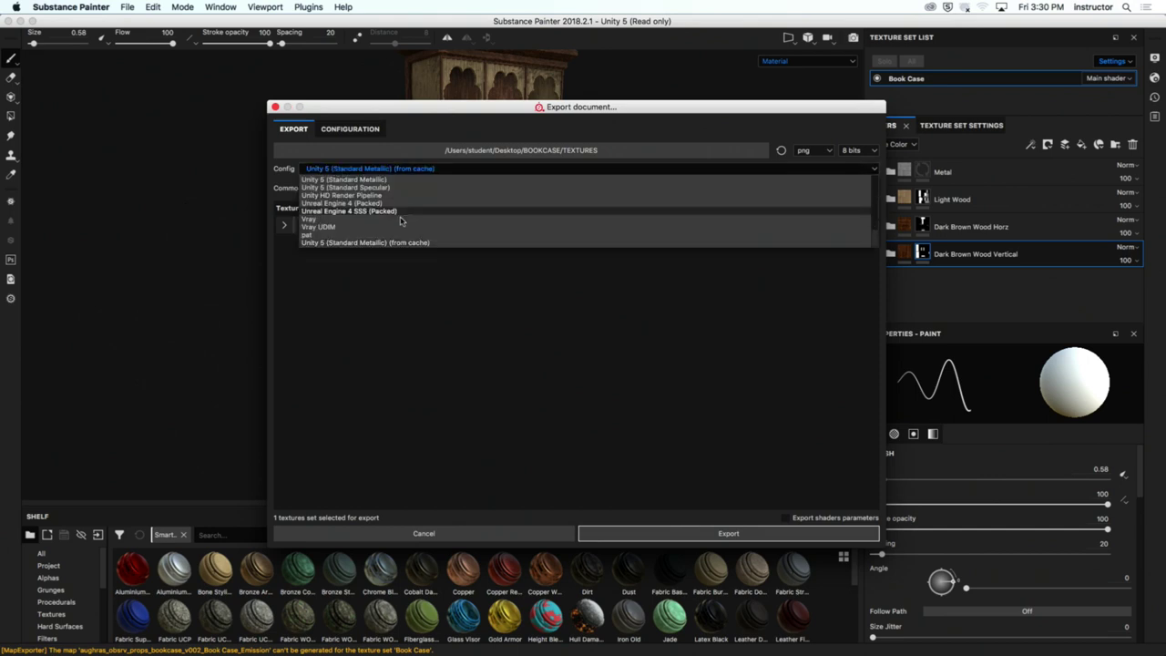
scroll(417, 218, up, 2)
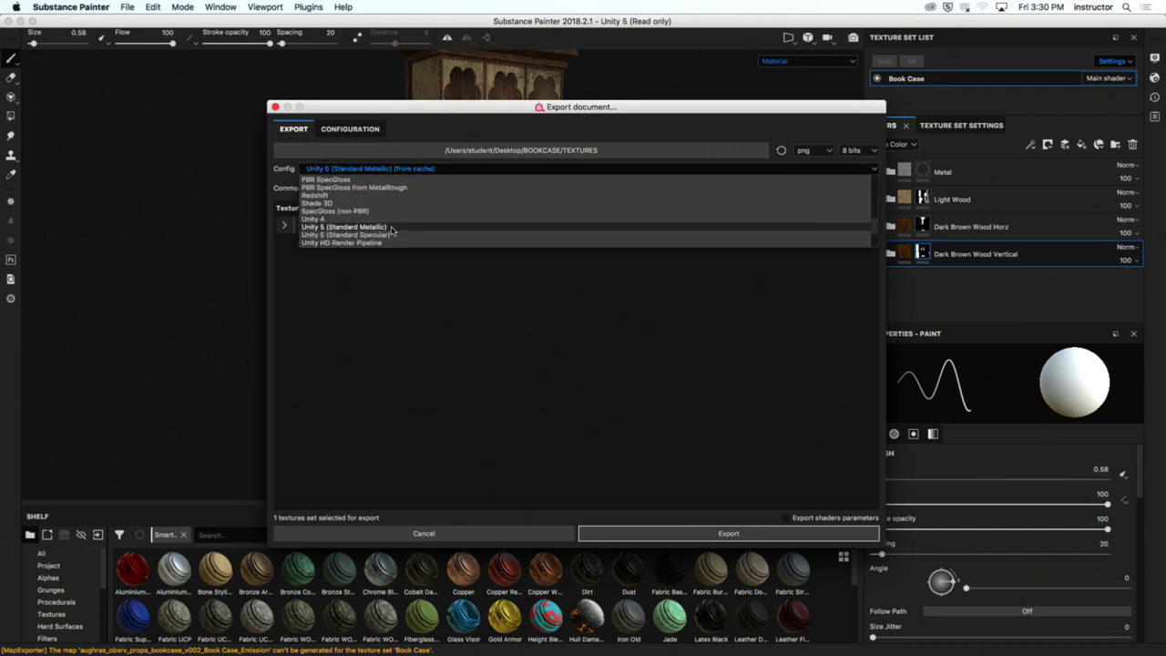
click(392, 228)
click(284, 226)
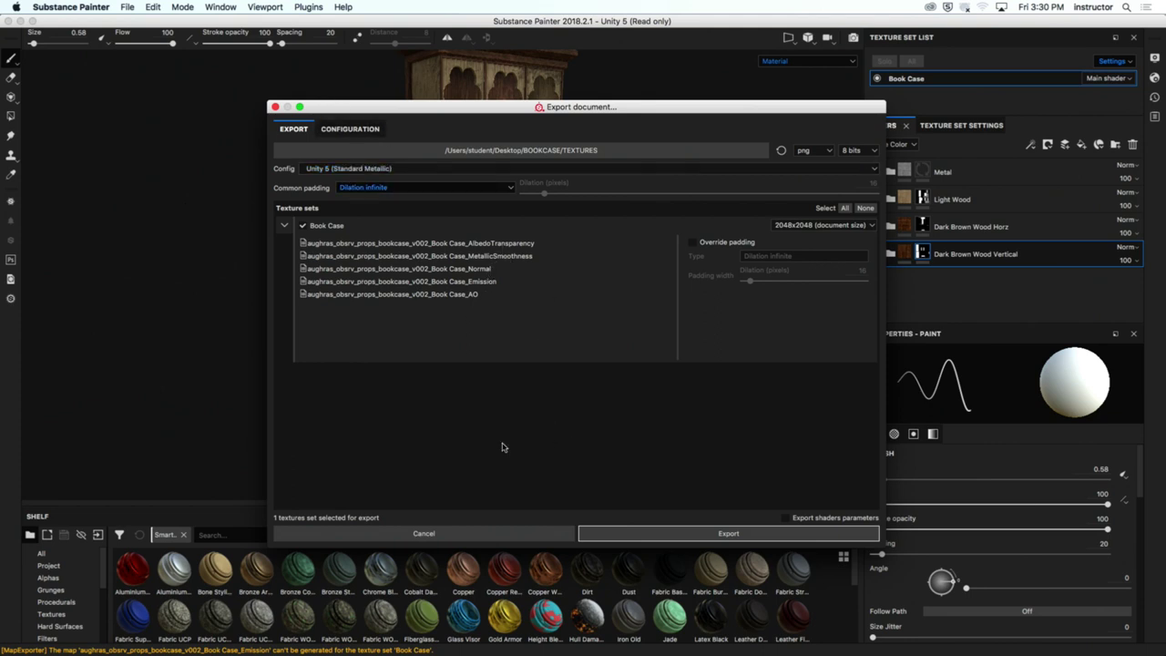
click(658, 532)
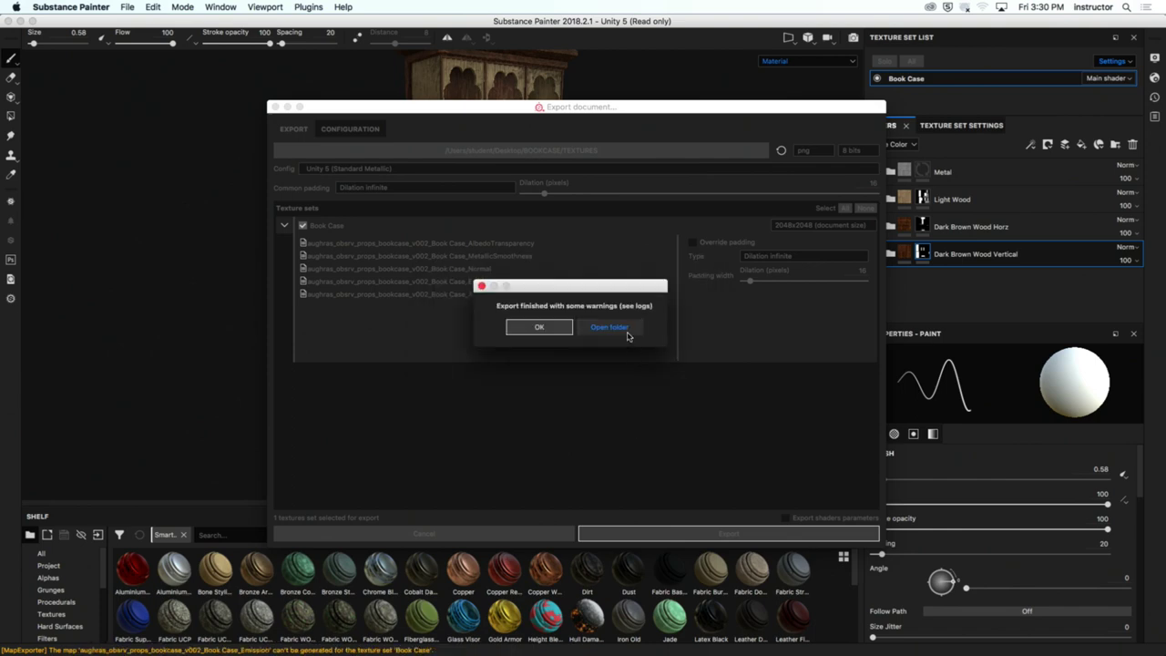
click(607, 325)
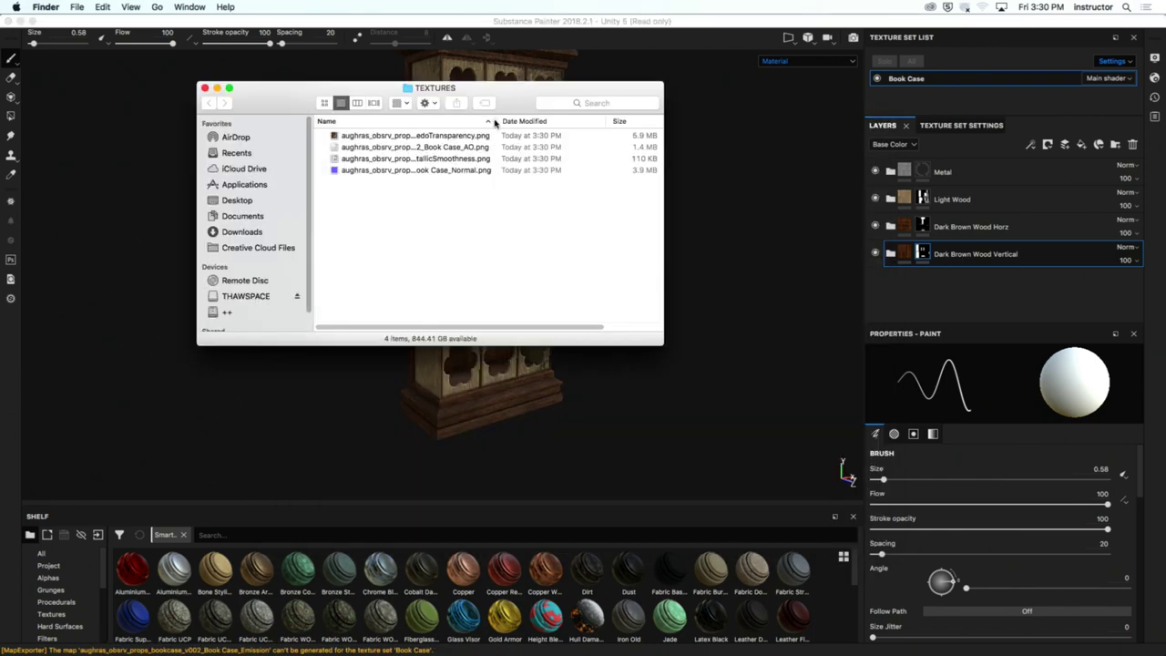
Step: Widen the name column to show full file names and preview the exported AlbedoTransparency, AO, MetallicSmoothness and Normal maps
double_click(494, 121)
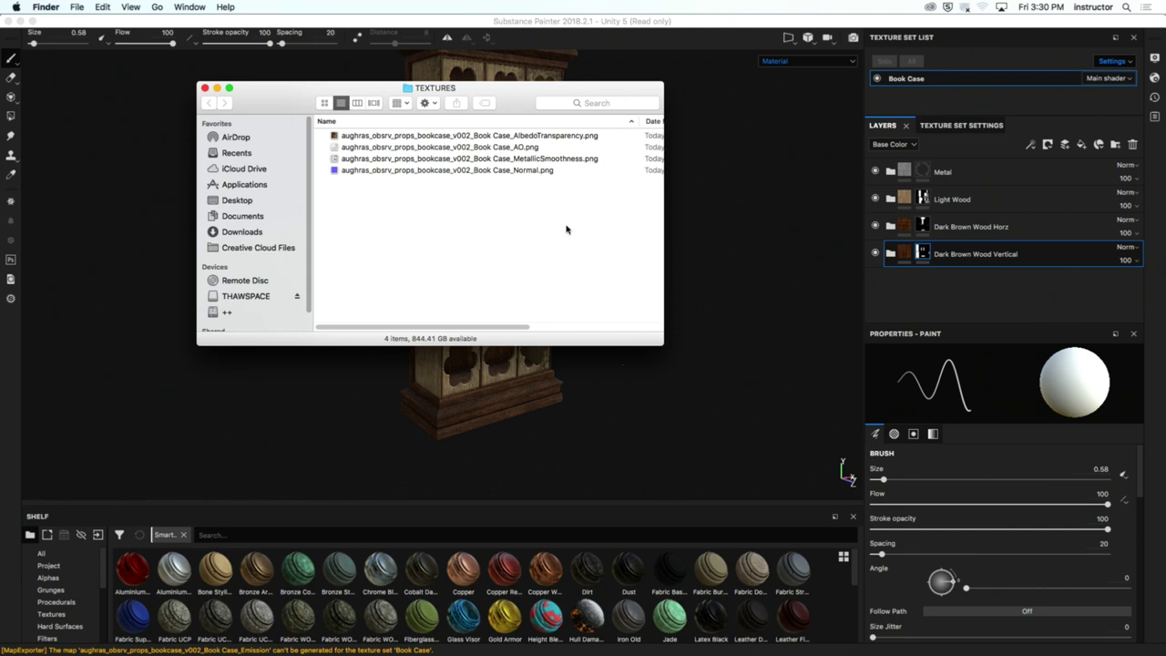
click(612, 136)
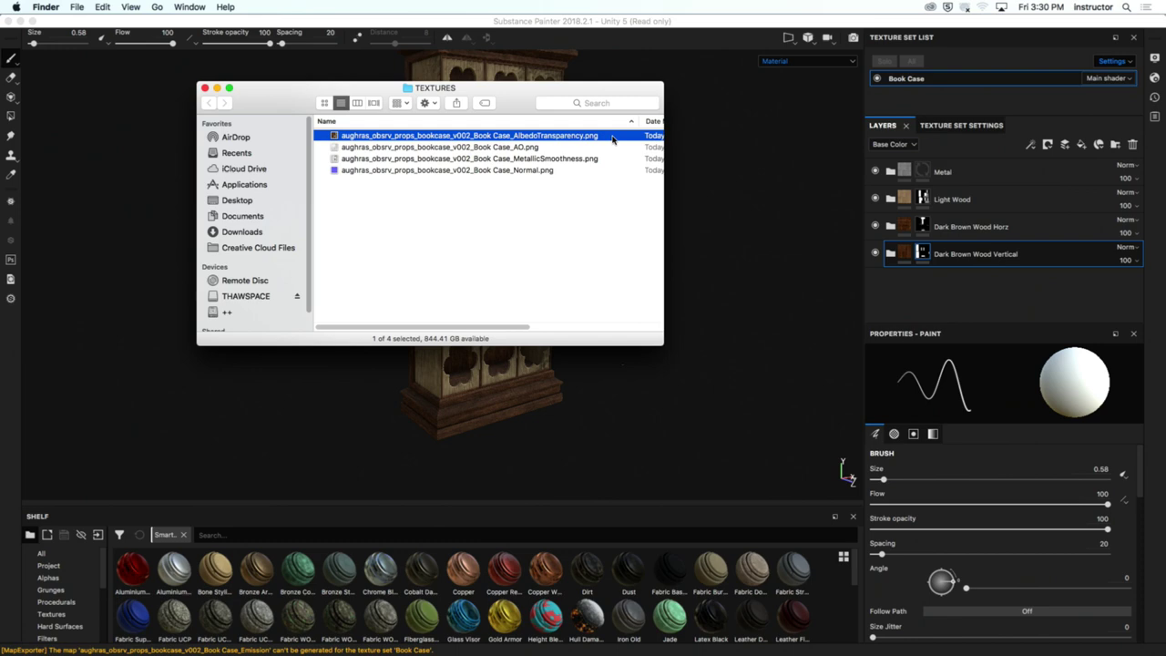
click(501, 214)
click(545, 137)
key(space)
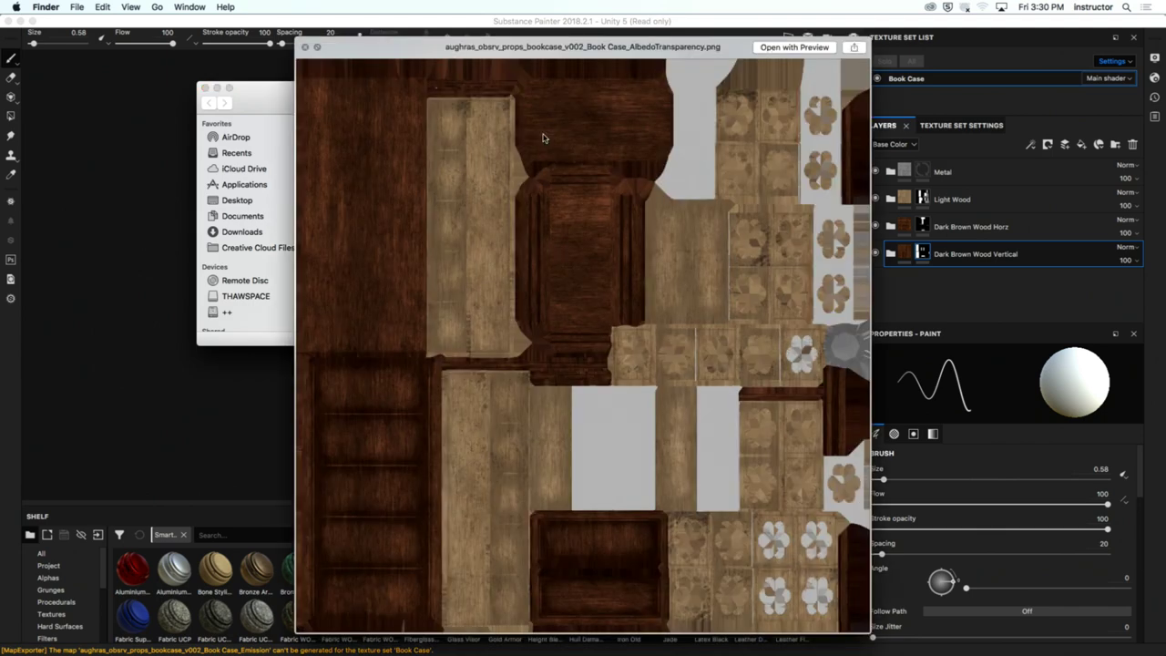
key(Down)
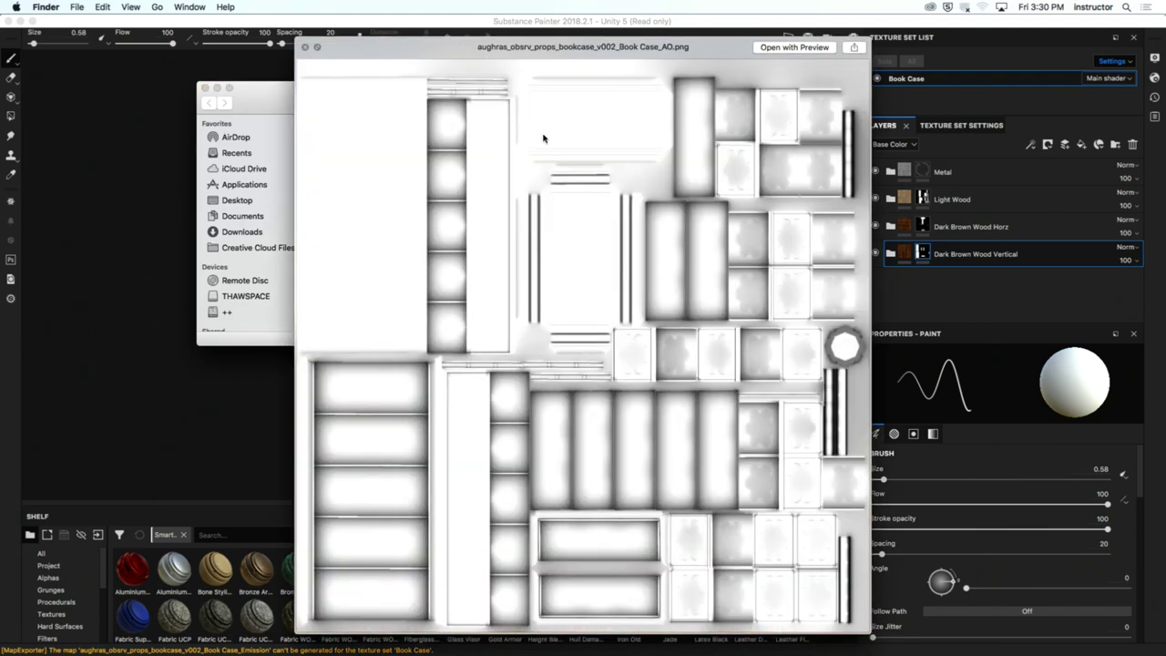
key(Down)
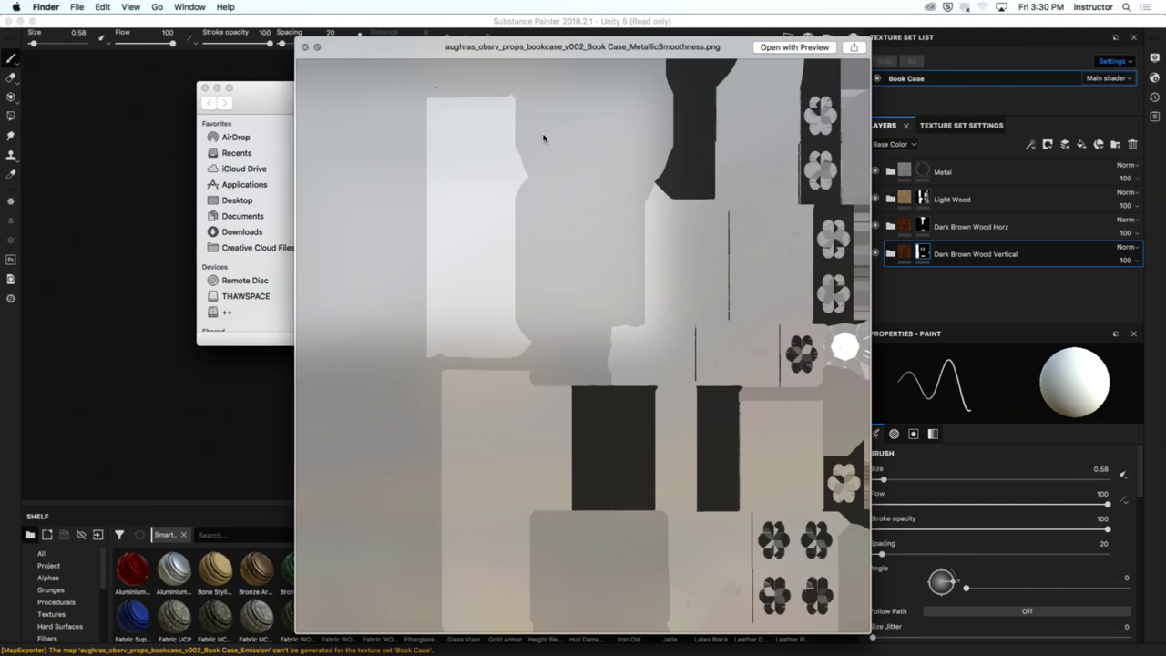
key(Down)
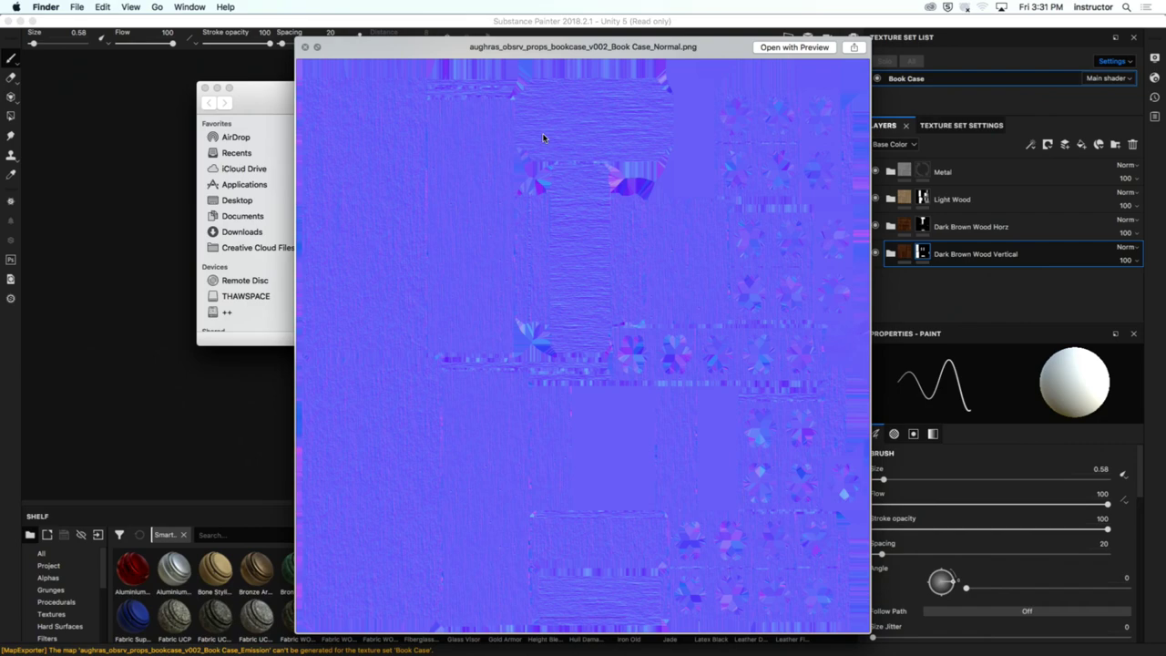
key(space)
Step: Close the TEXTURES folder window and switch to the ART_TEST project in Unity
drag(381, 78, 401, 91)
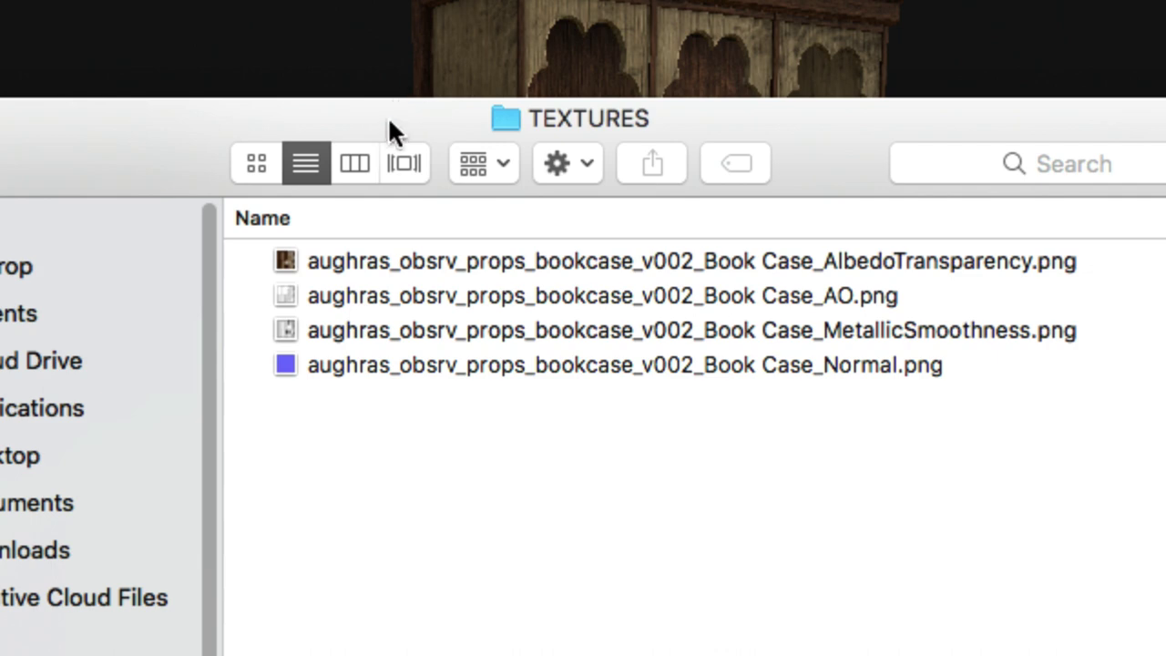
drag(389, 121, 630, 125)
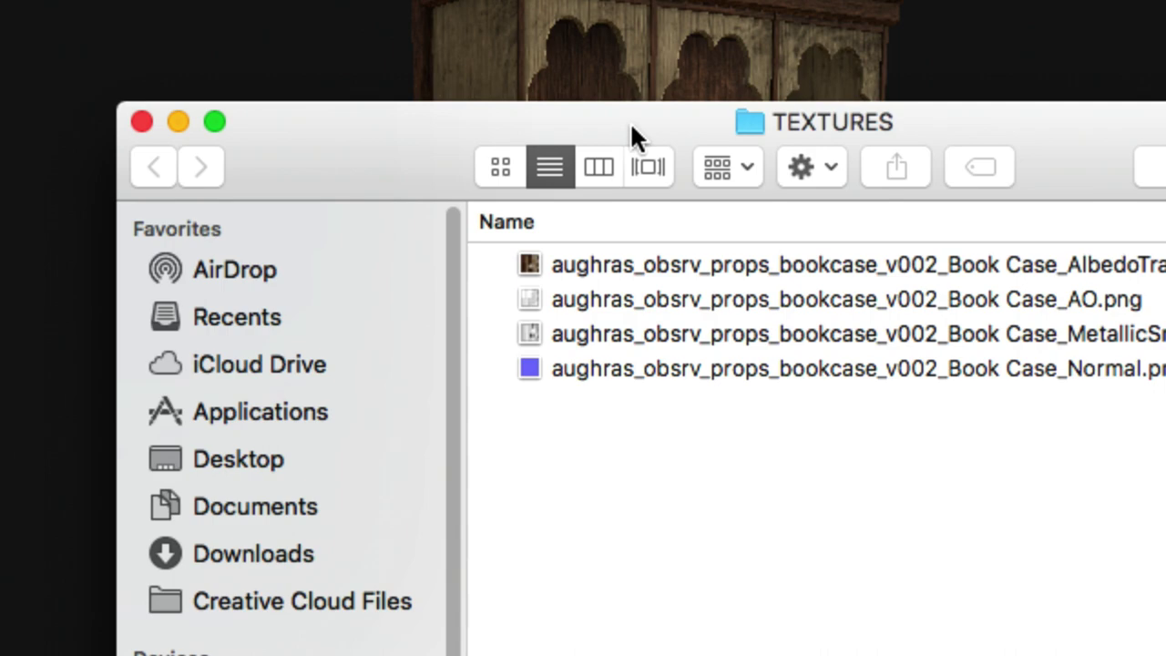
click(142, 121)
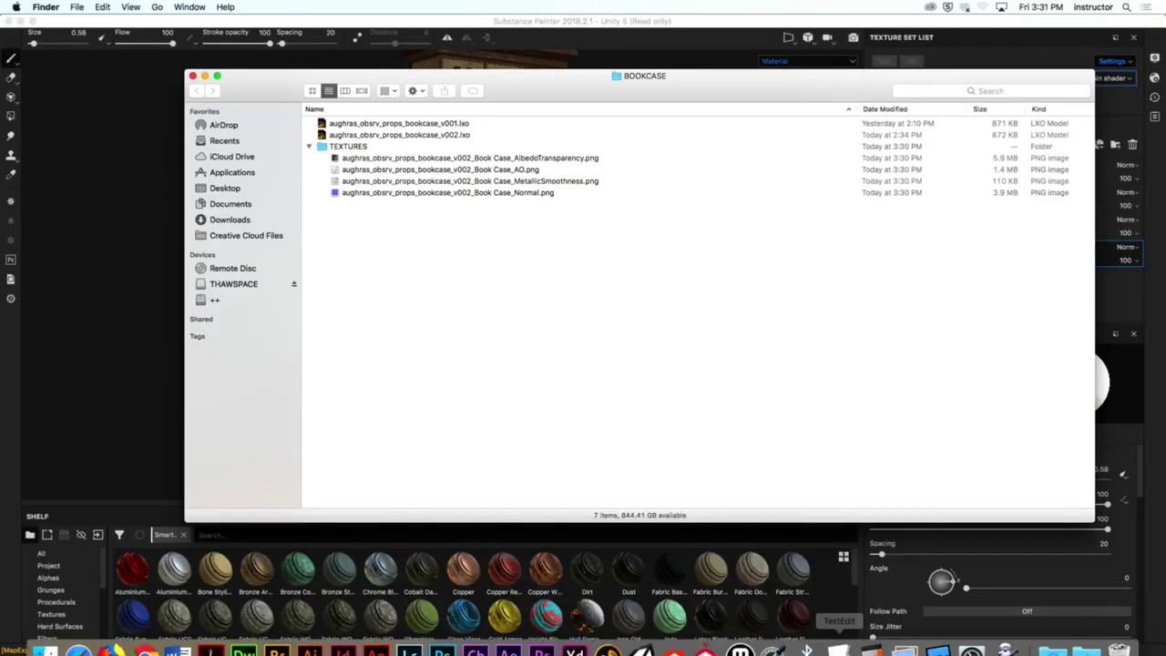
click(641, 650)
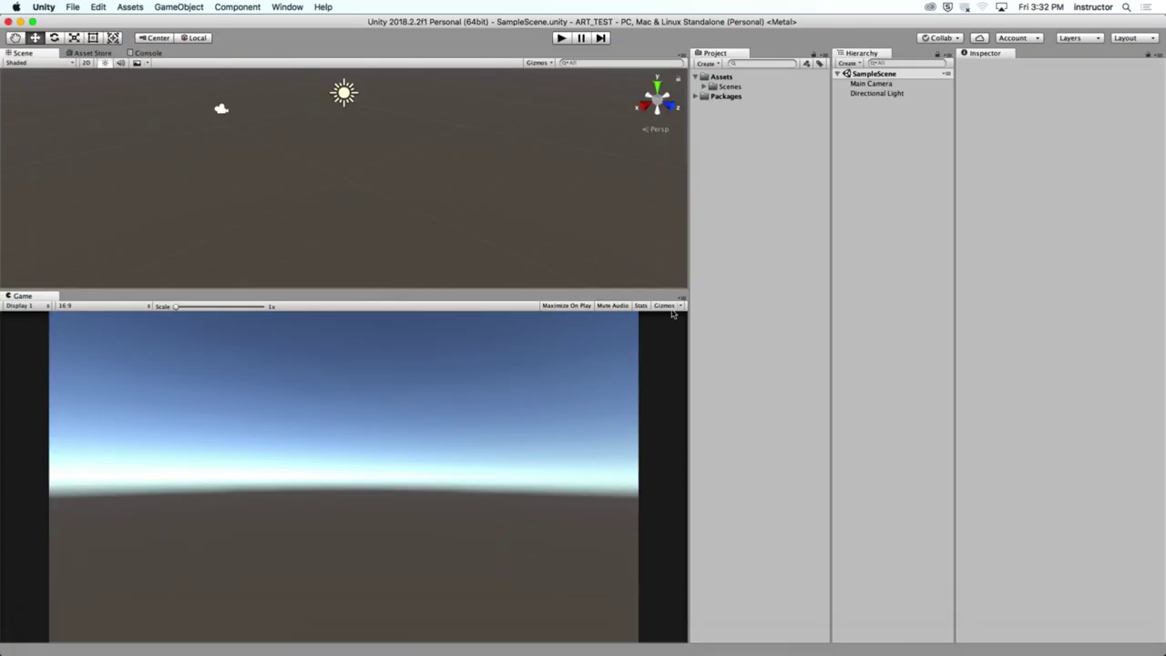
Step: Create a folder named MODELS inside the project's Assets folder
click(709, 78)
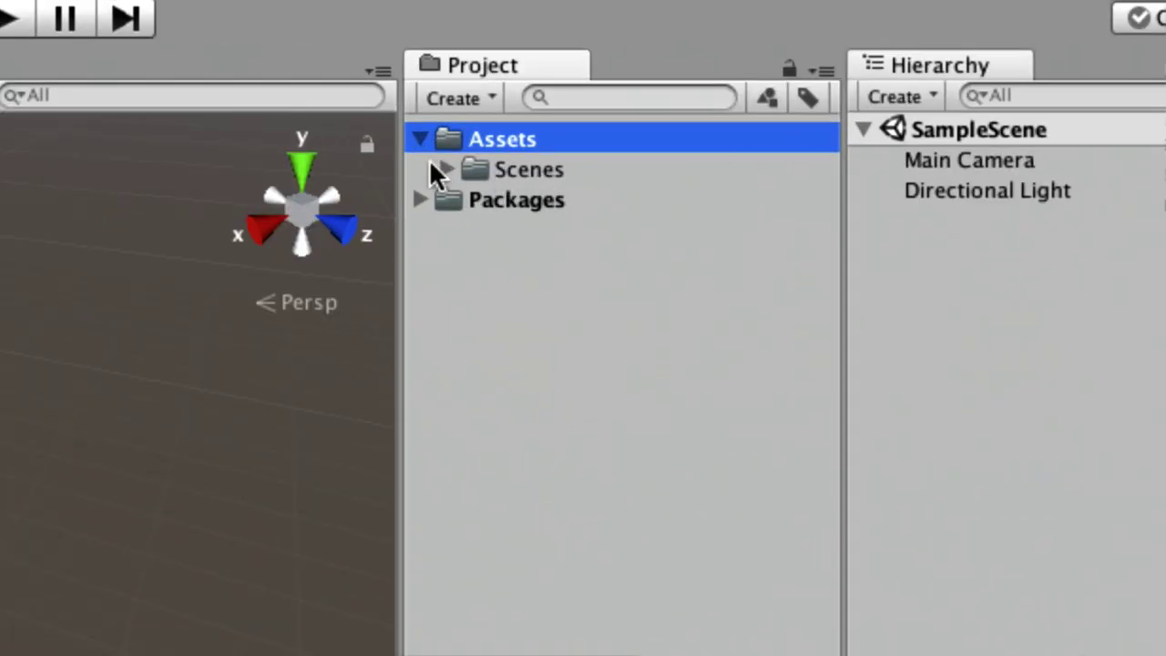
click(522, 224)
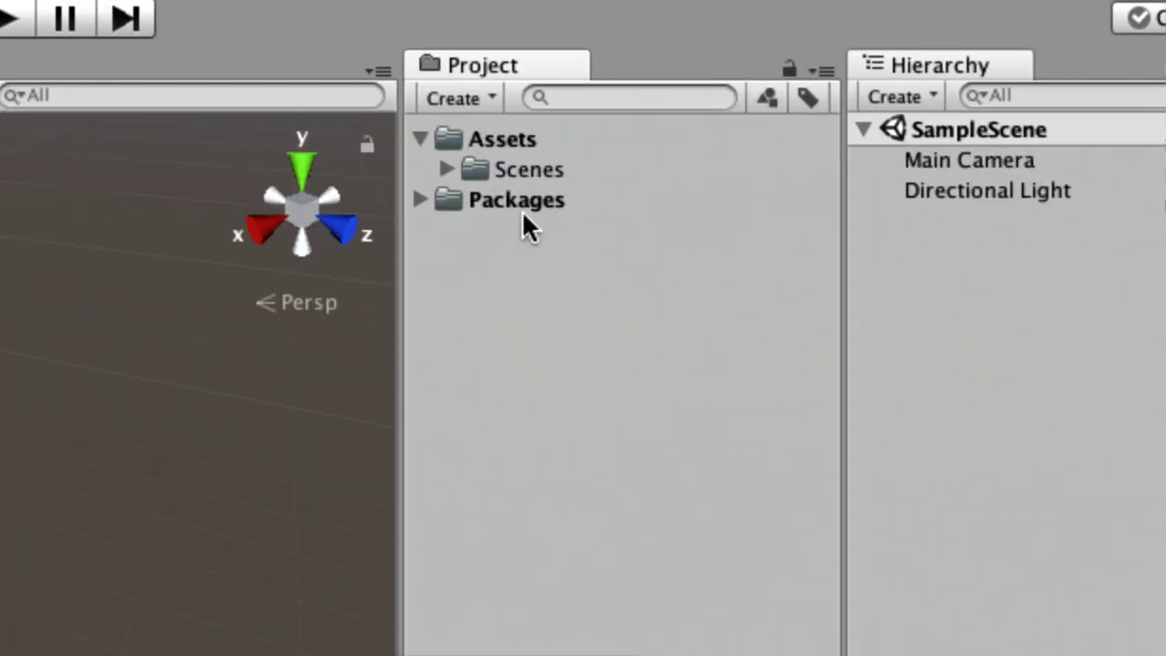
click(520, 138)
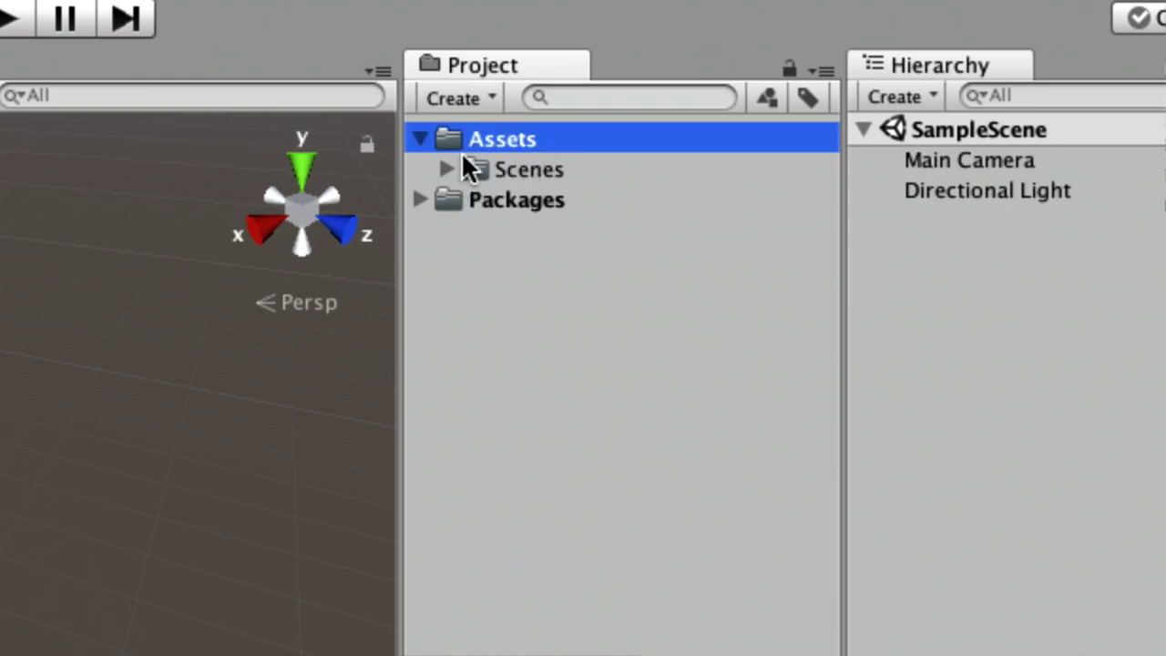
click(461, 100)
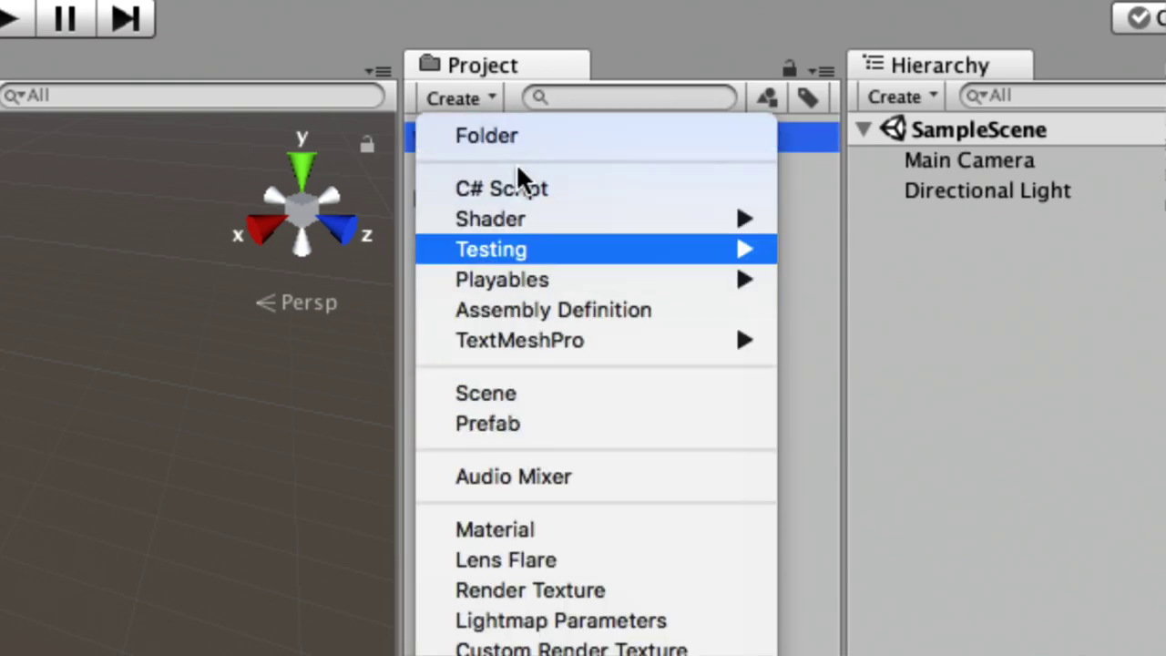
click(518, 135)
text(MODELS)
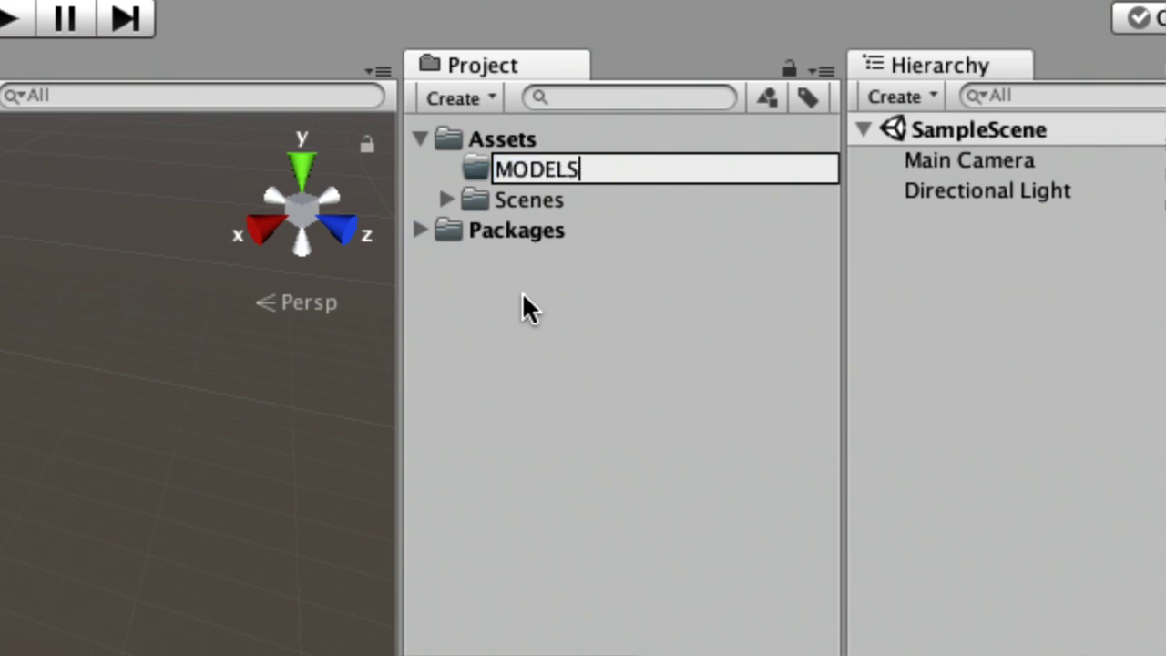
key(Return)
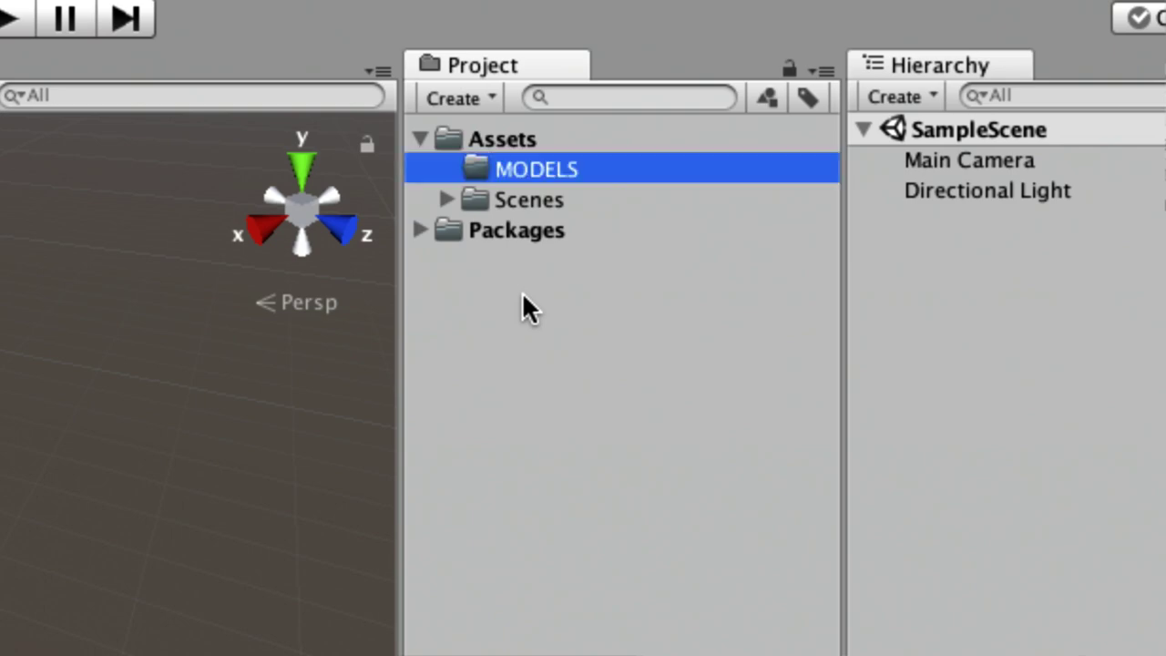
Step: Create a folder named TEXTURES and place it directly under Assets, beside MODELS
click(471, 99)
click(476, 136)
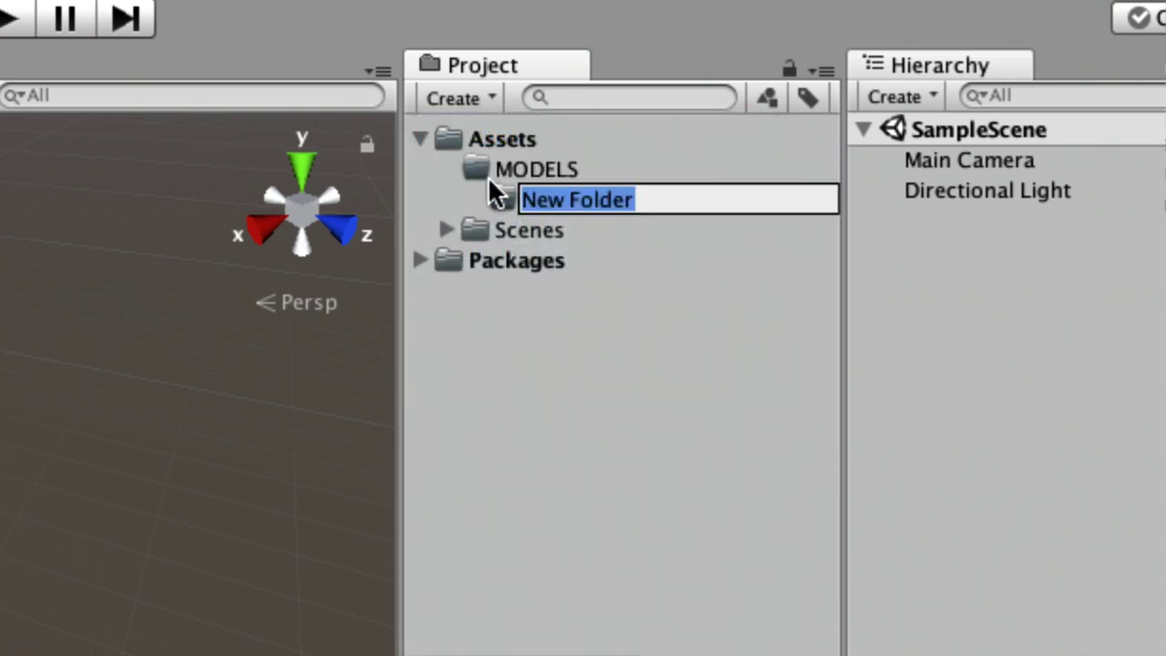
text(TEXURES)
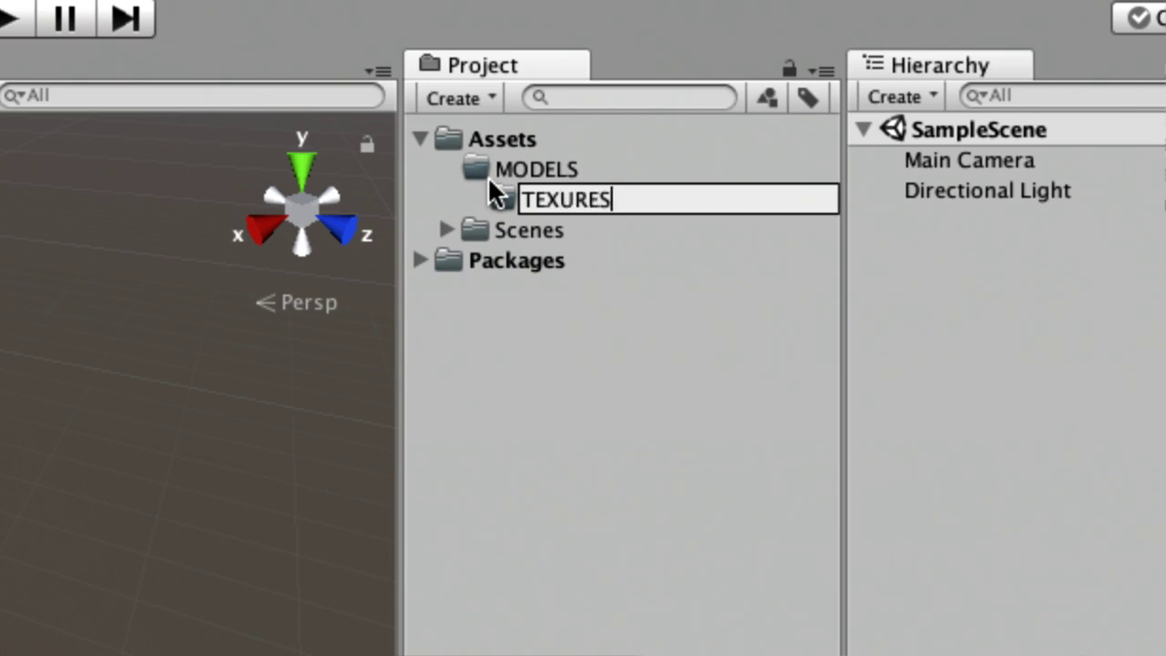
key(BackSpace)
key(BackSpace)
key(BackSpace)
key(BackSpace)
text(TURES)
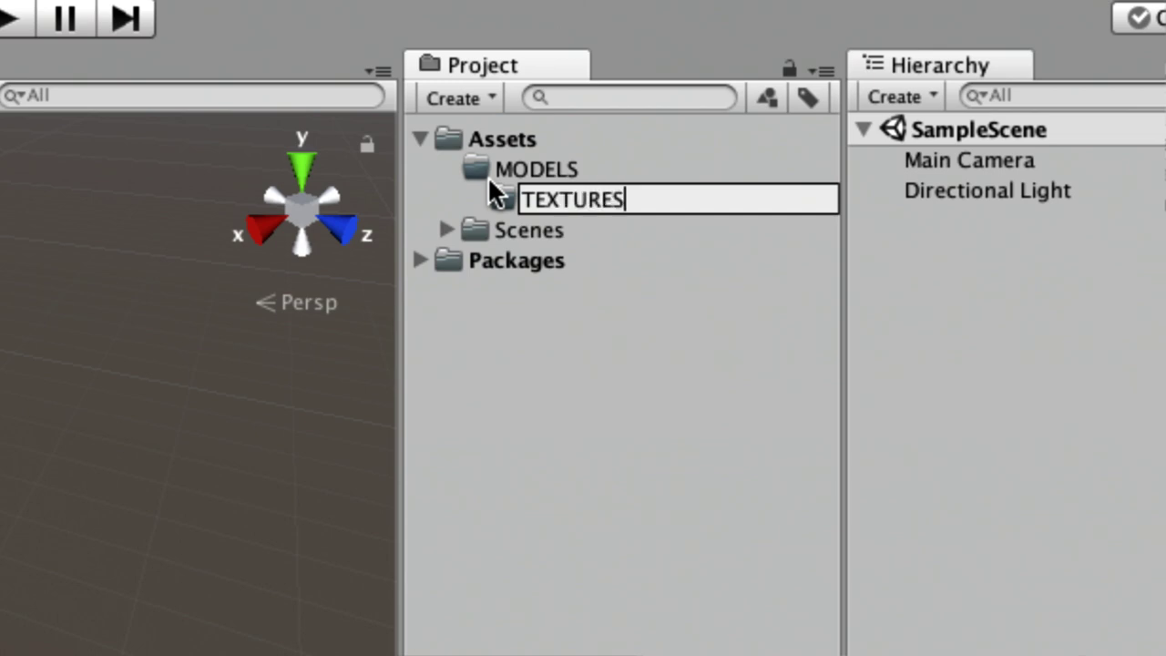
key(Return)
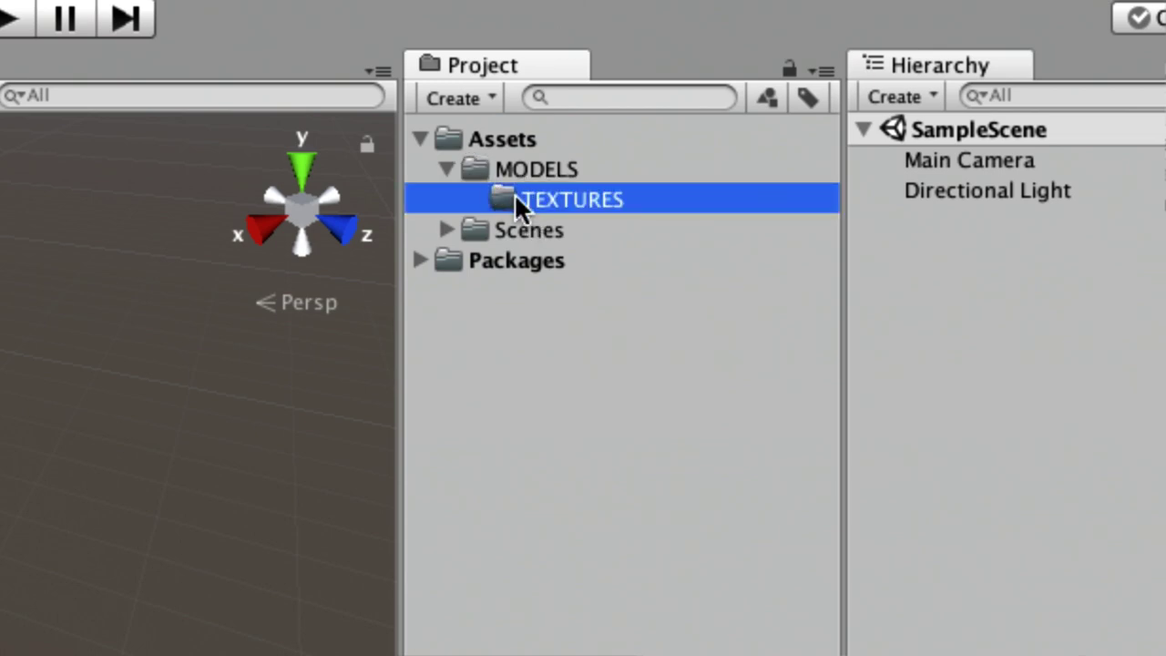
drag(515, 196, 471, 147)
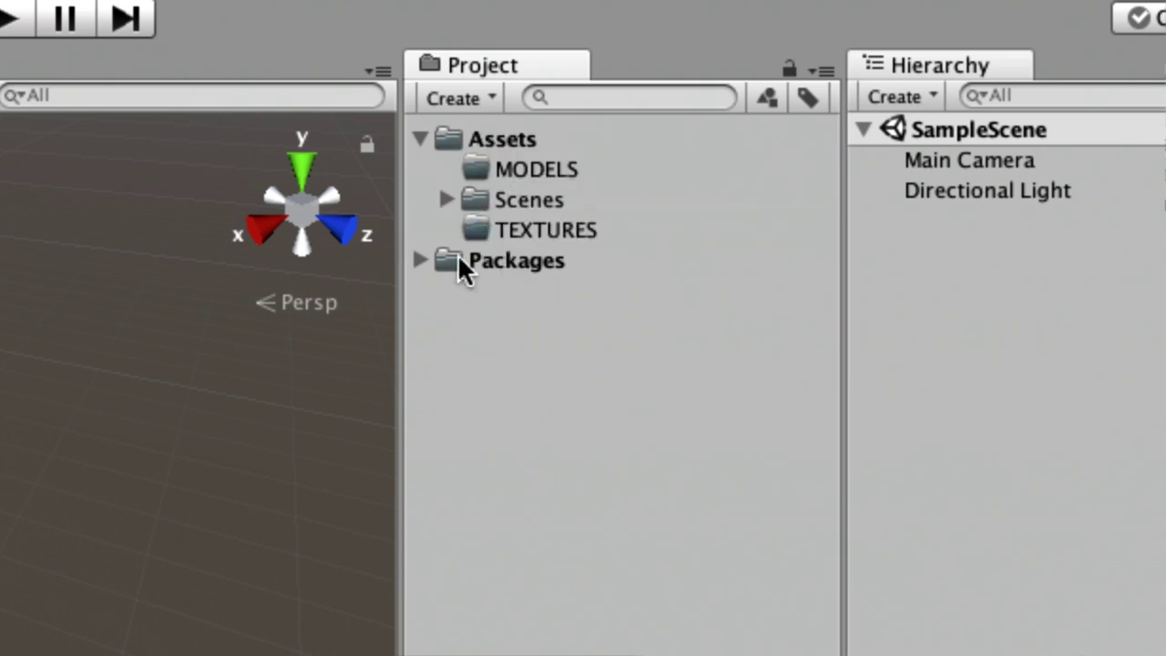
Step: Rename the MODELS folder as _MODELS
click(536, 200)
click(547, 178)
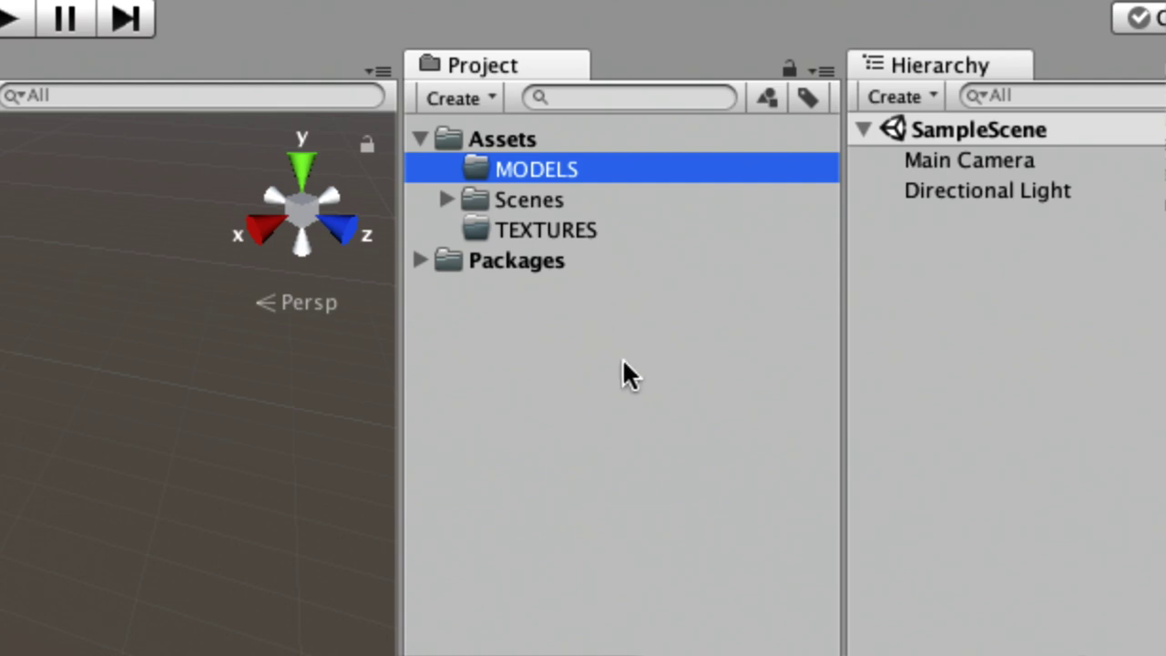
click(549, 169)
key(Left)
text(_)
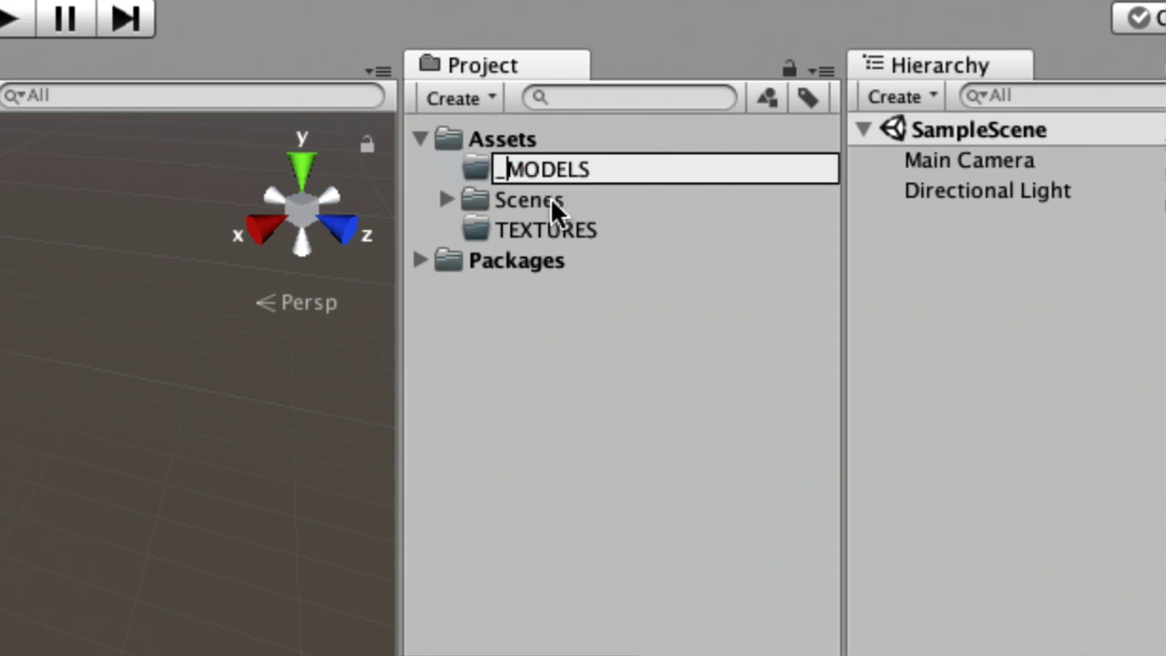
key(Return)
Step: Rename the TEXTURES folder as _TEXTURES
click(521, 228)
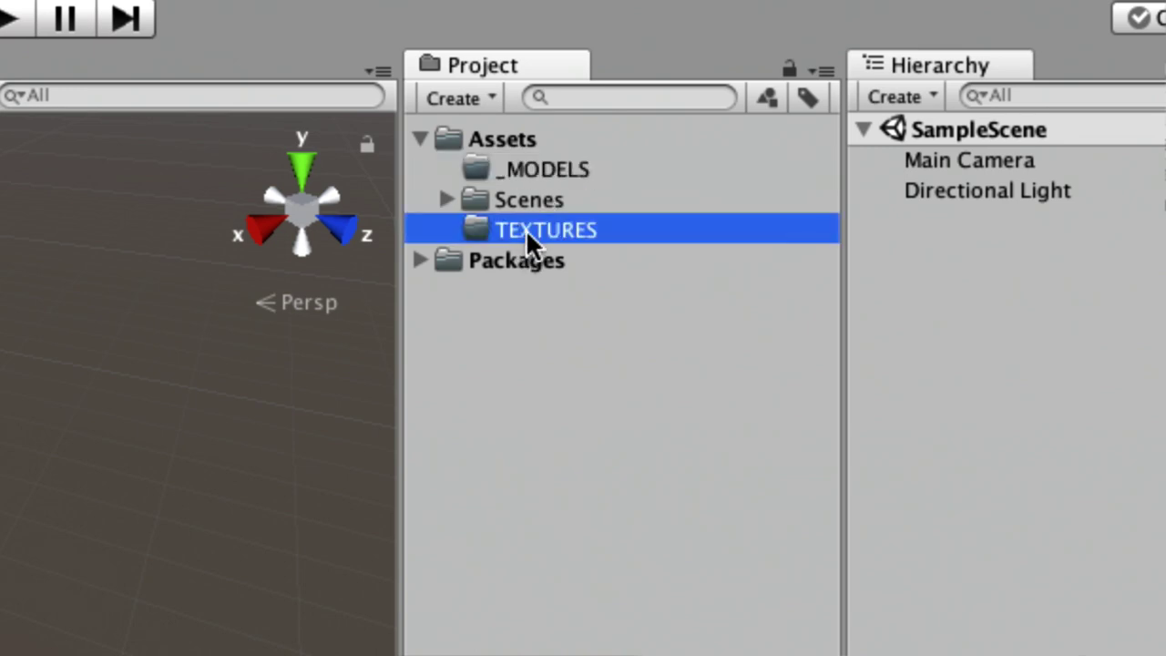
click(526, 227)
key(Left)
text(_)
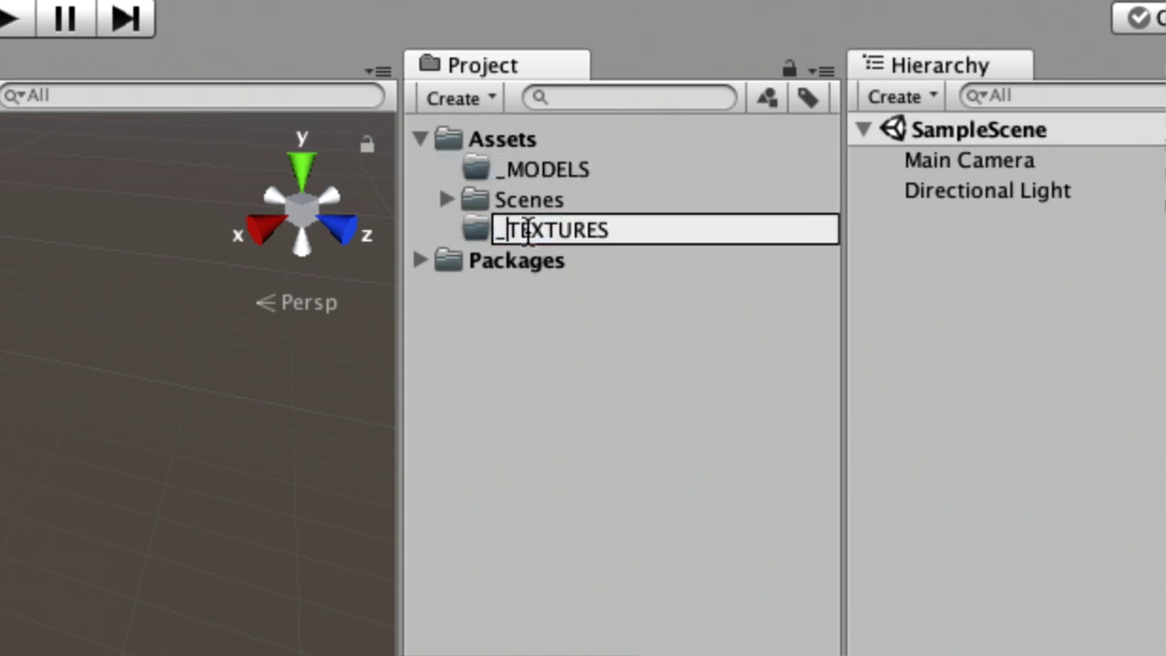
key(Return)
click(535, 310)
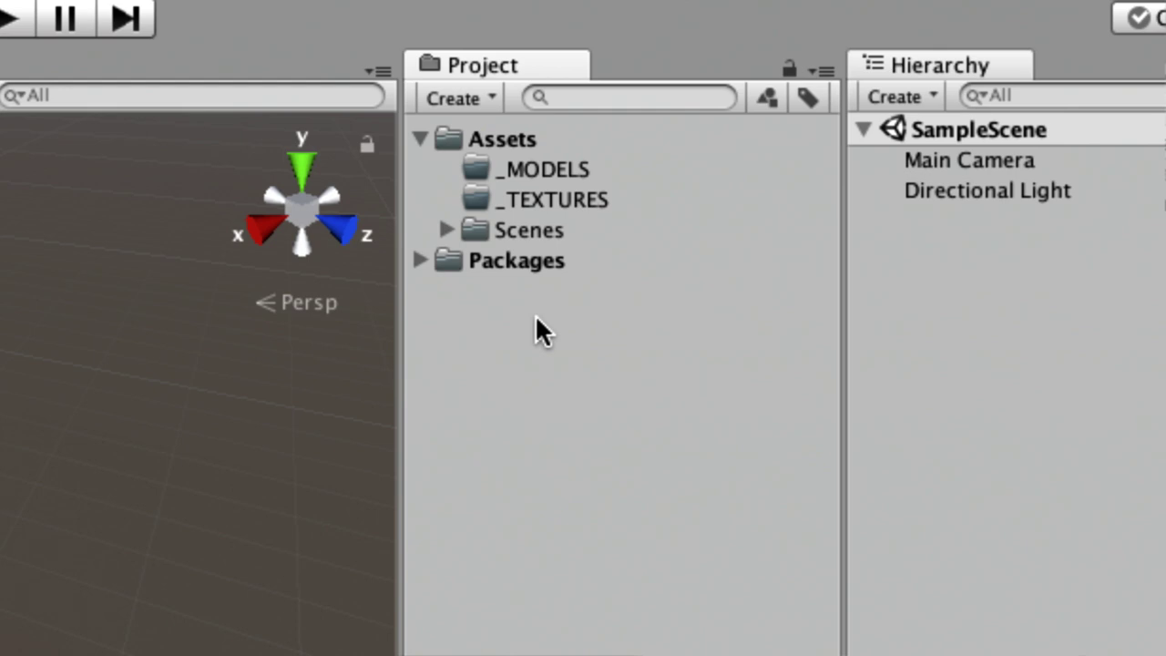
Step: Rename the Scenes folder as _Scenes
click(518, 239)
key(Return)
key(Left)
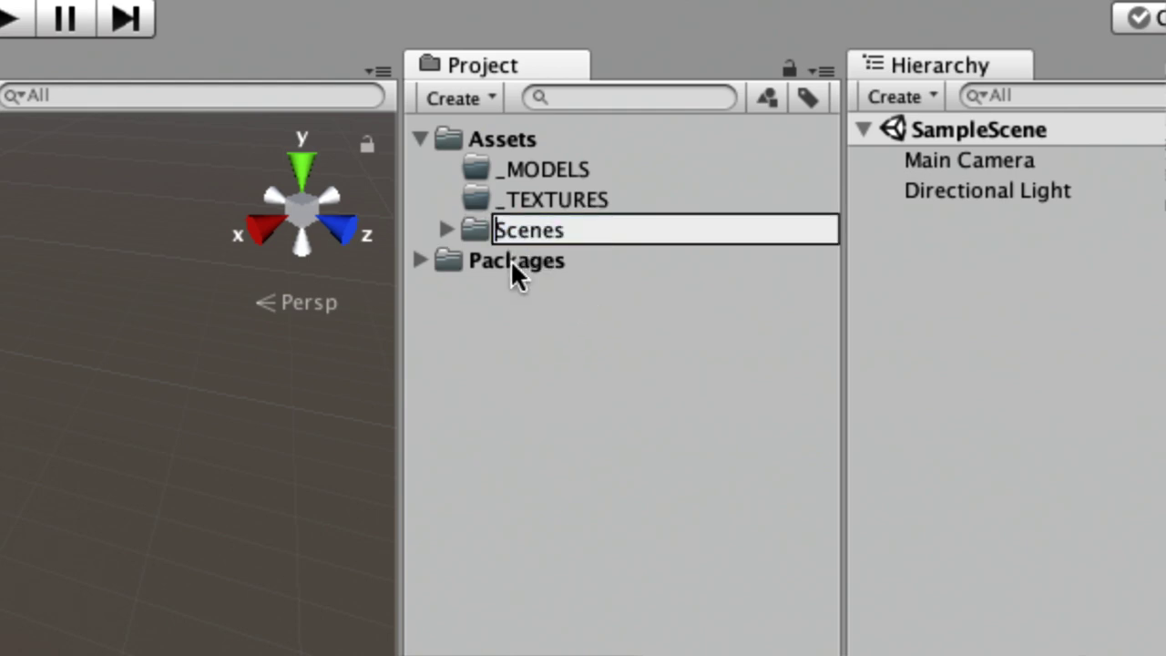
text(_)
key(Return)
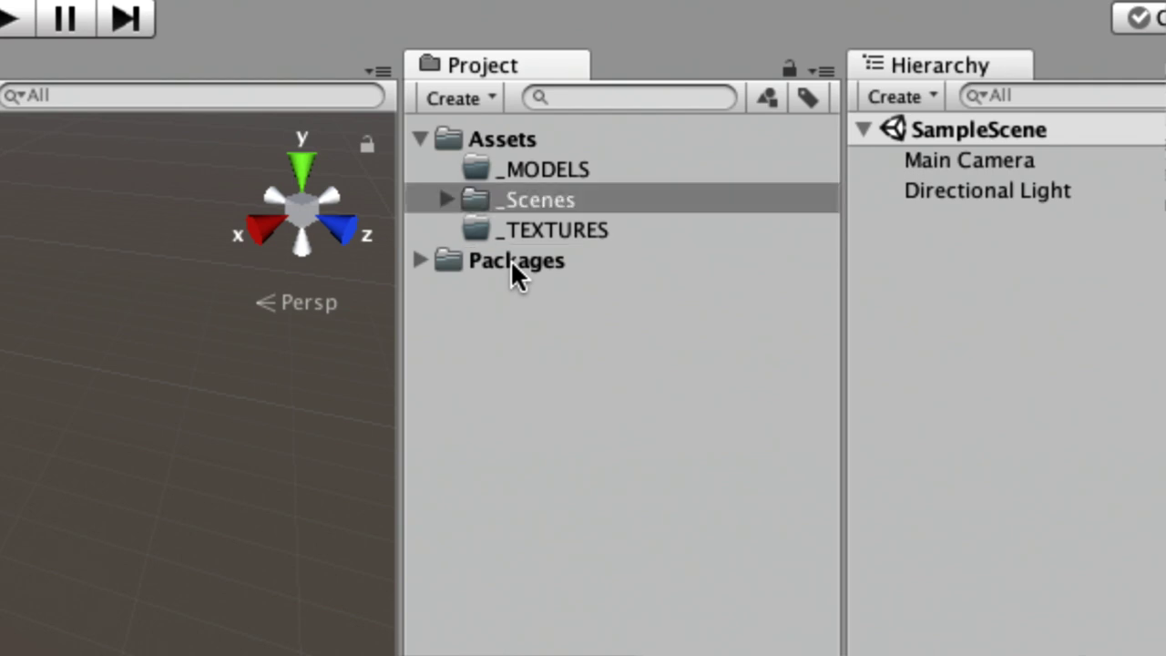
click(539, 305)
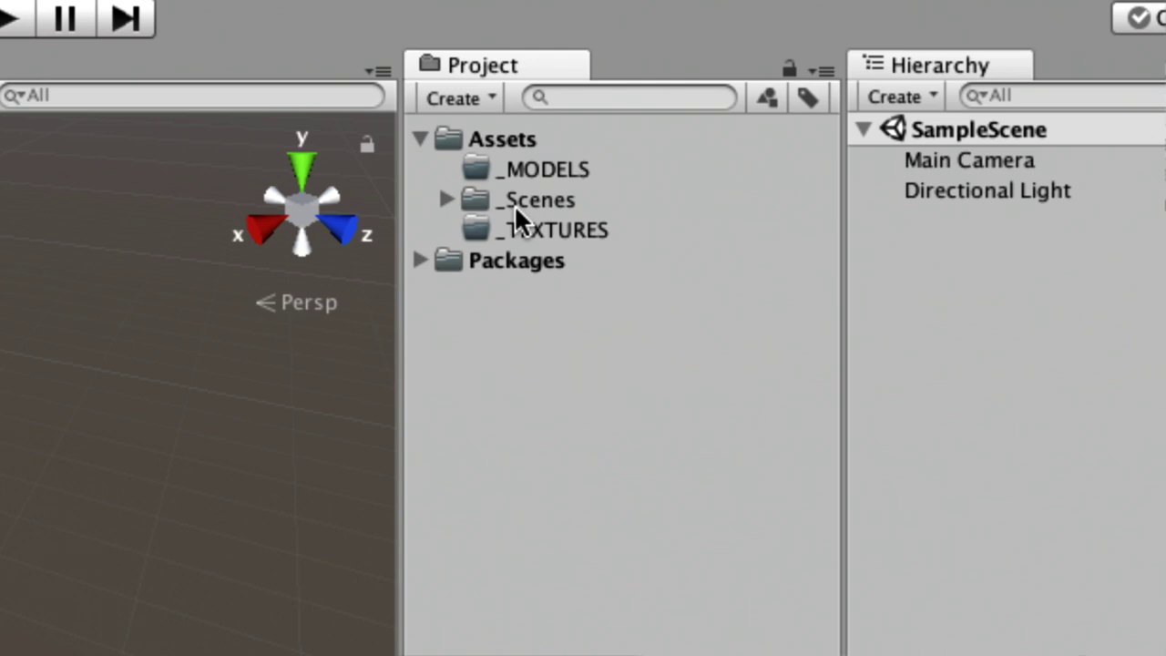
Step: Import aughras_obsrv_props_bookcase_v002.fbx from the Desktop into the _MODELS folder as a new asset
click(517, 169)
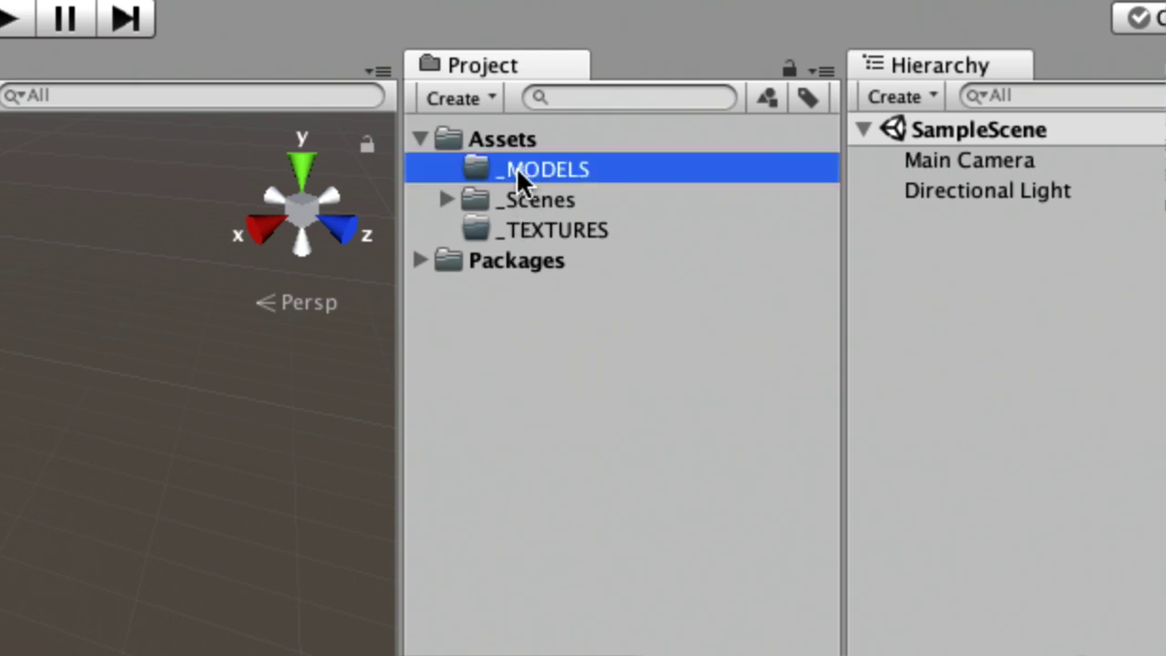
right_click(517, 171)
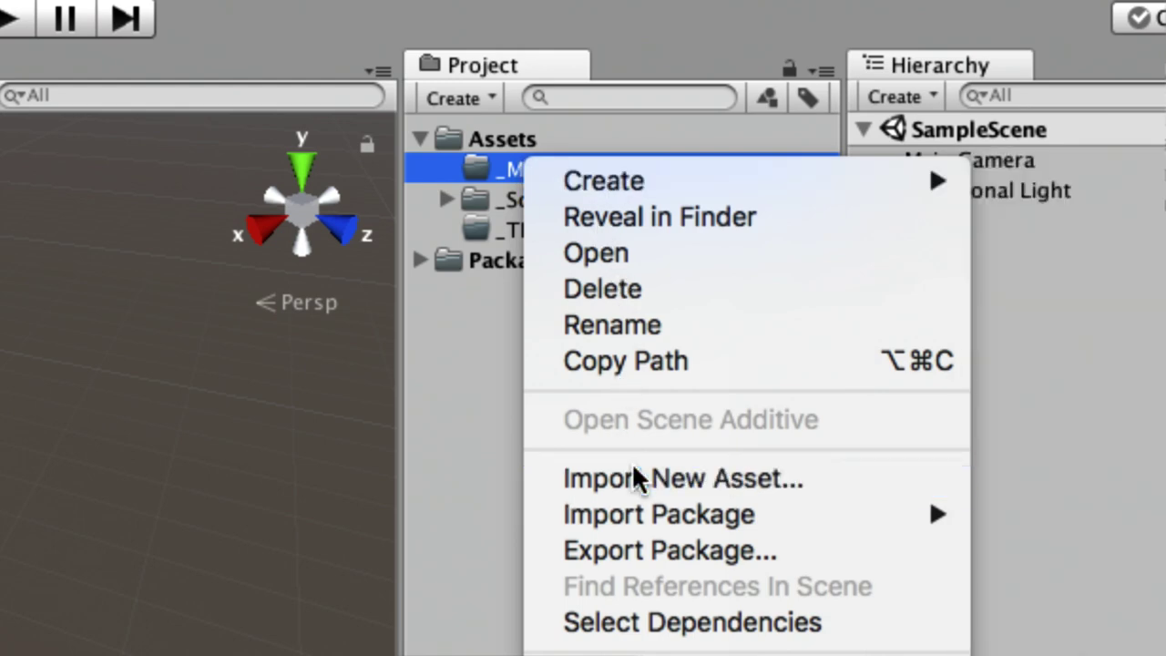
key(Escape)
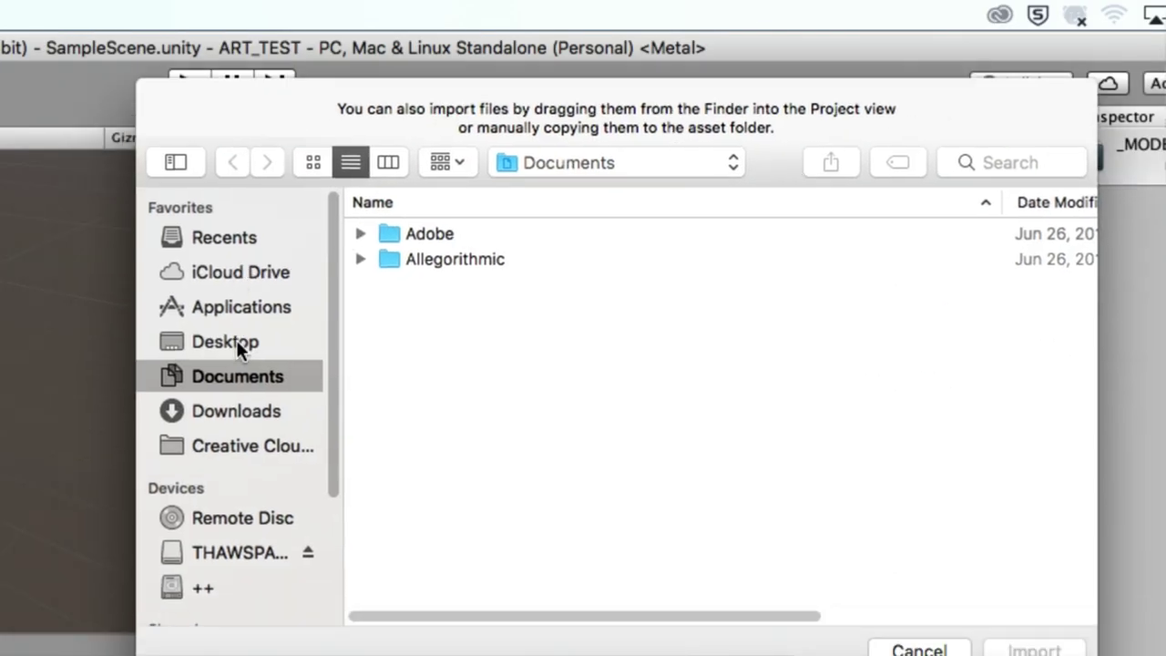
click(236, 343)
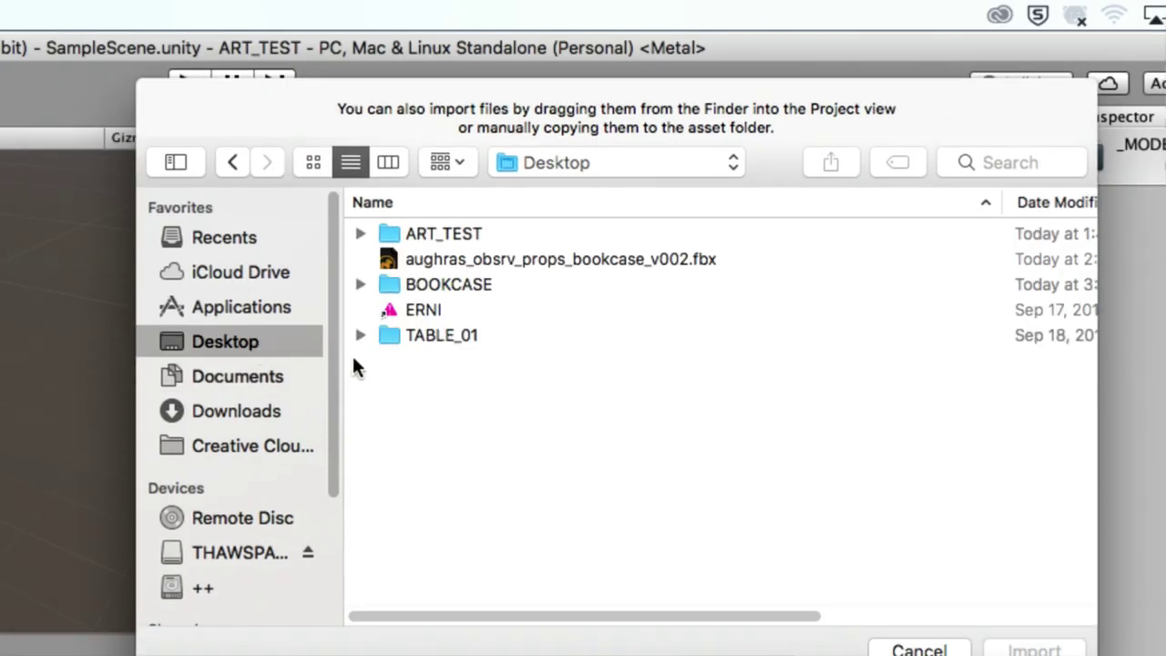
click(547, 261)
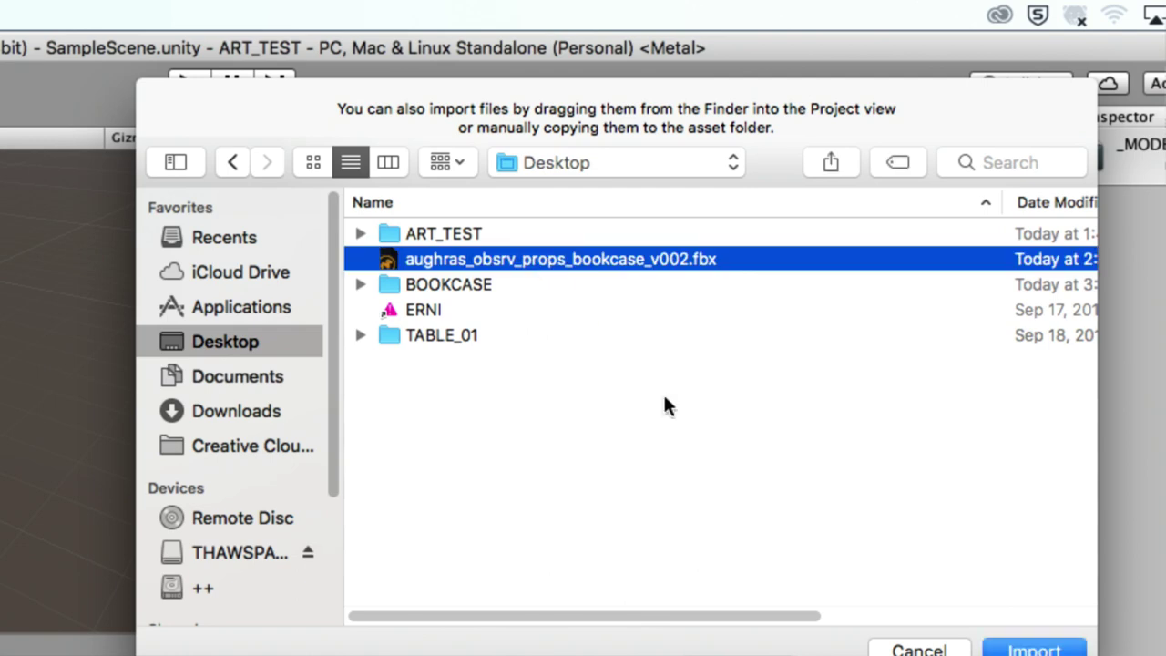
click(1038, 648)
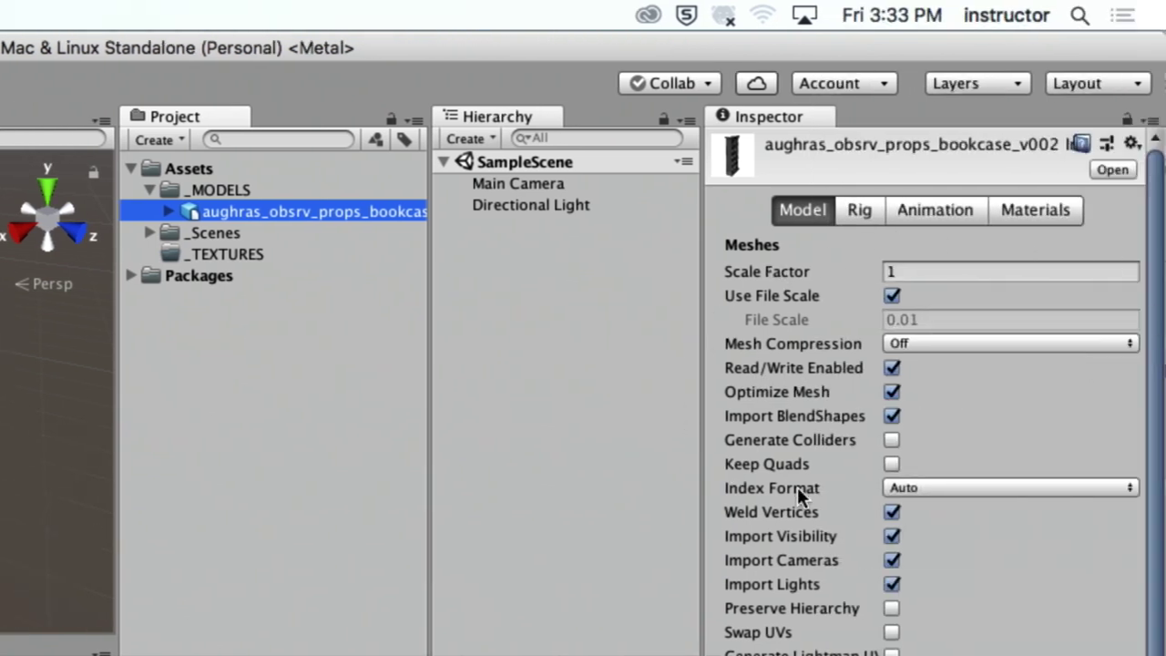
Step: Turn off Import Lights and Import Cameras in the bookcase model's import settings
mouse_move(797, 492)
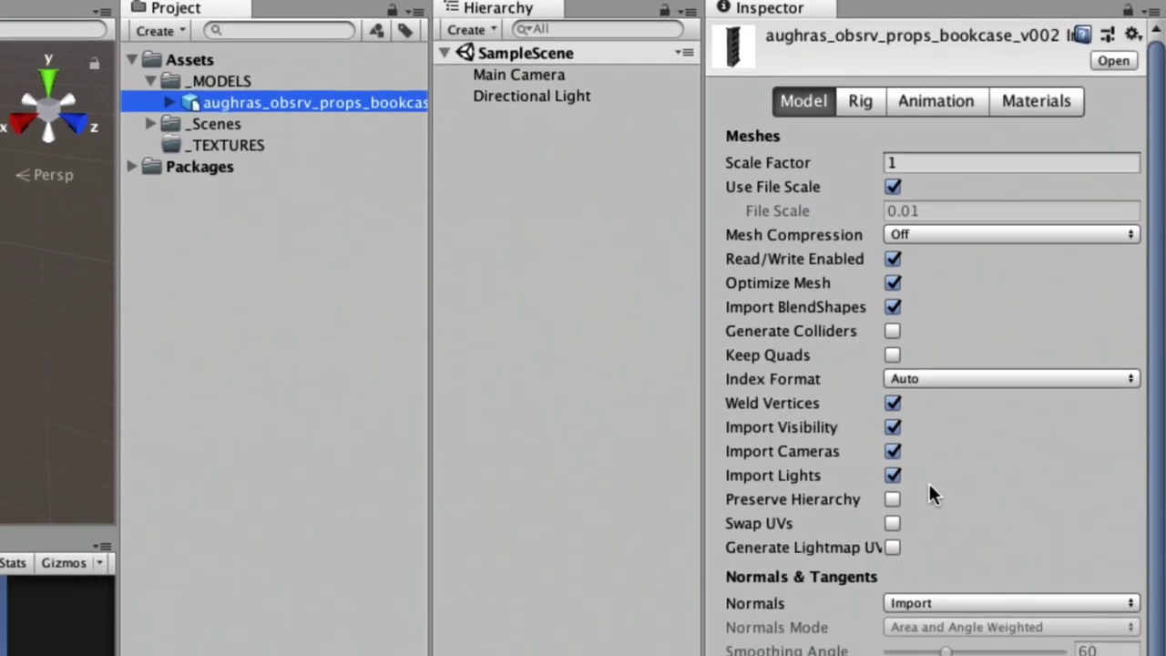
click(892, 475)
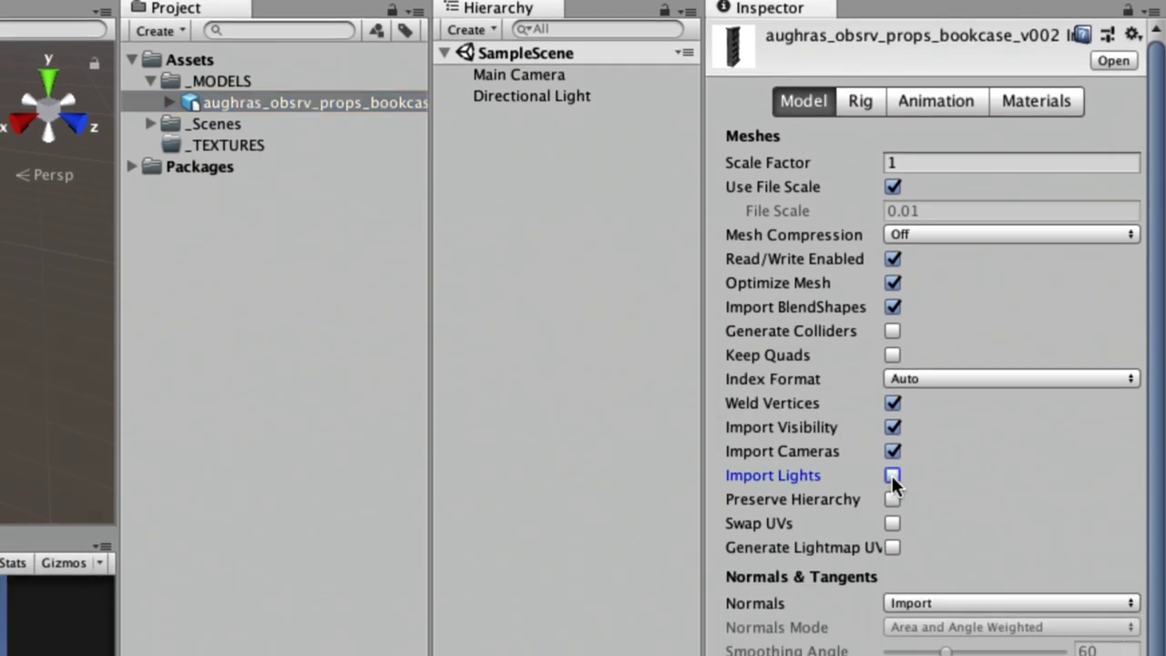
click(892, 451)
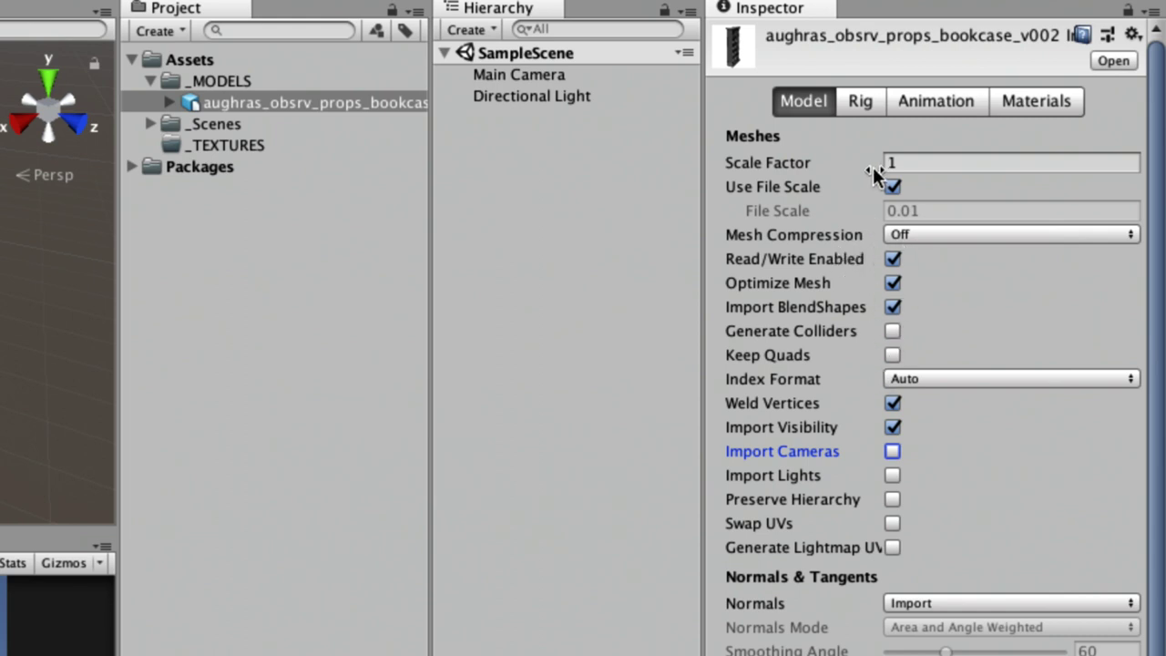
Step: Change the bookcase rig's Animation Type and turn off Import Animation
click(856, 108)
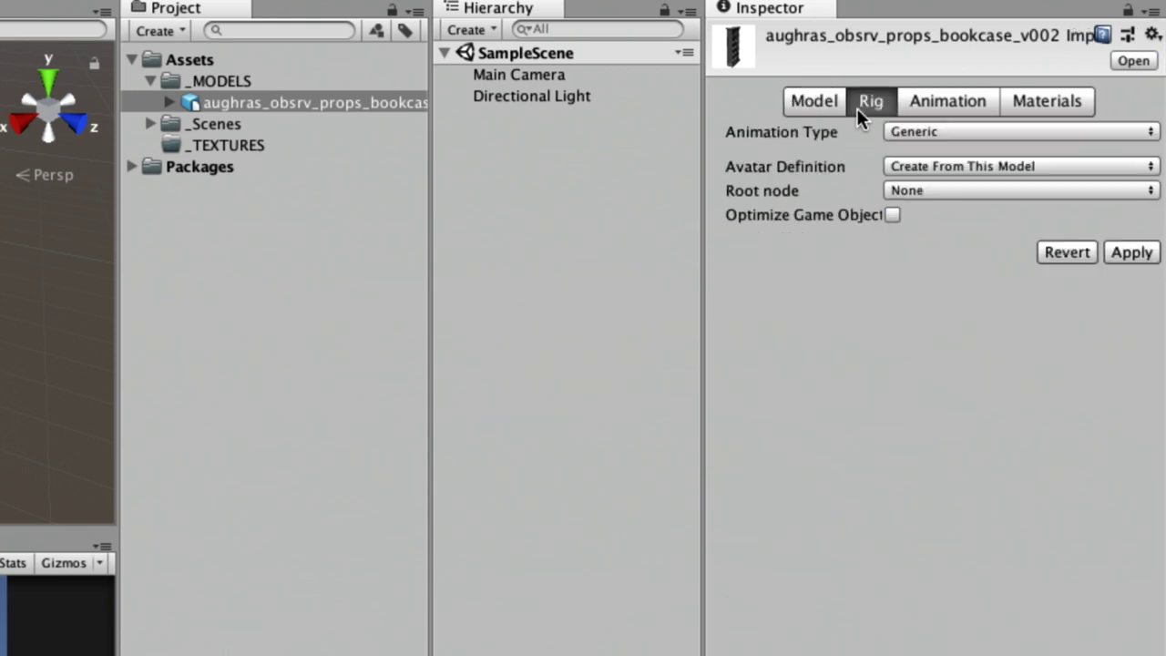
click(906, 131)
click(919, 92)
click(933, 102)
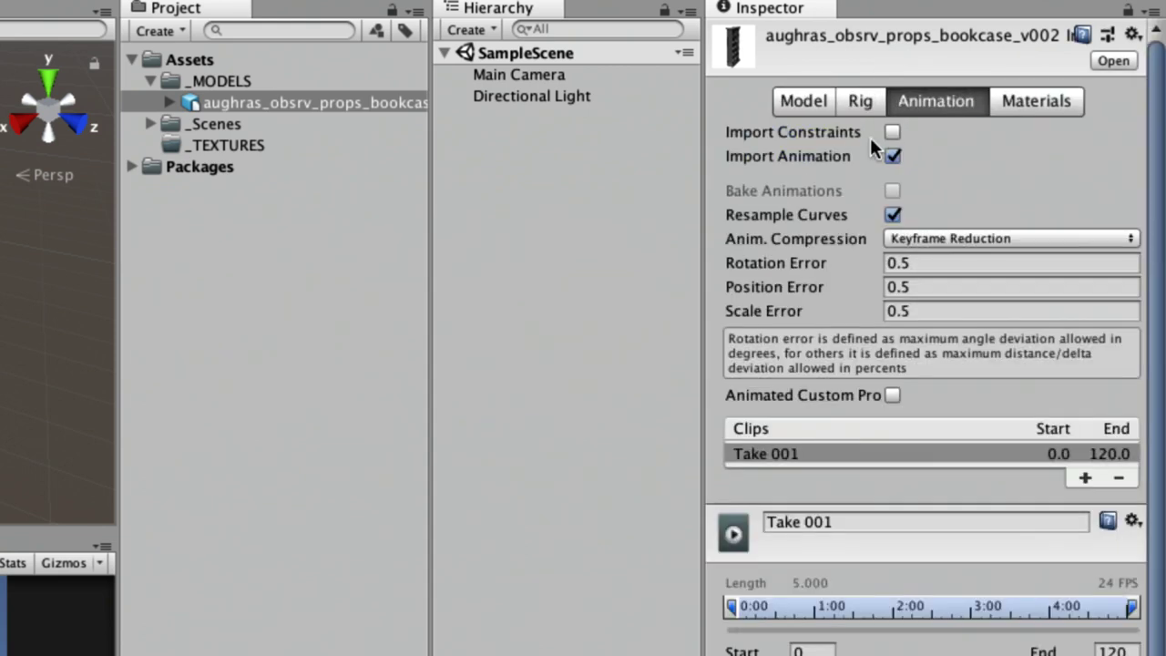
click(892, 157)
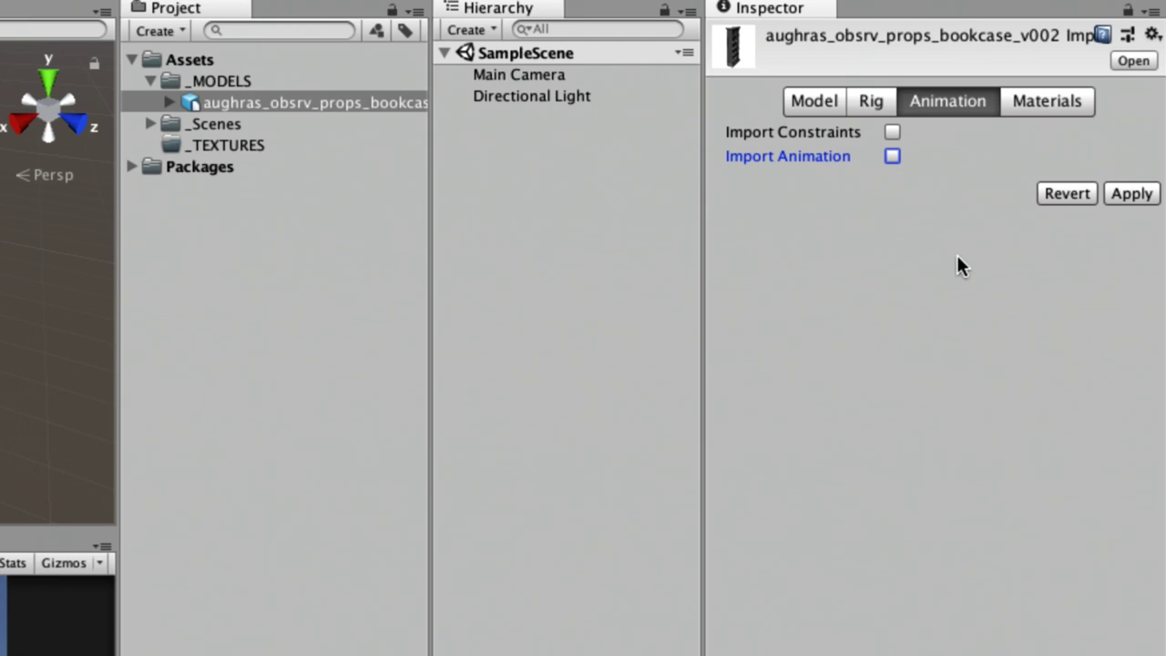
Step: Set the bookcase's material location to Use External Materials (Legacy)
click(1035, 103)
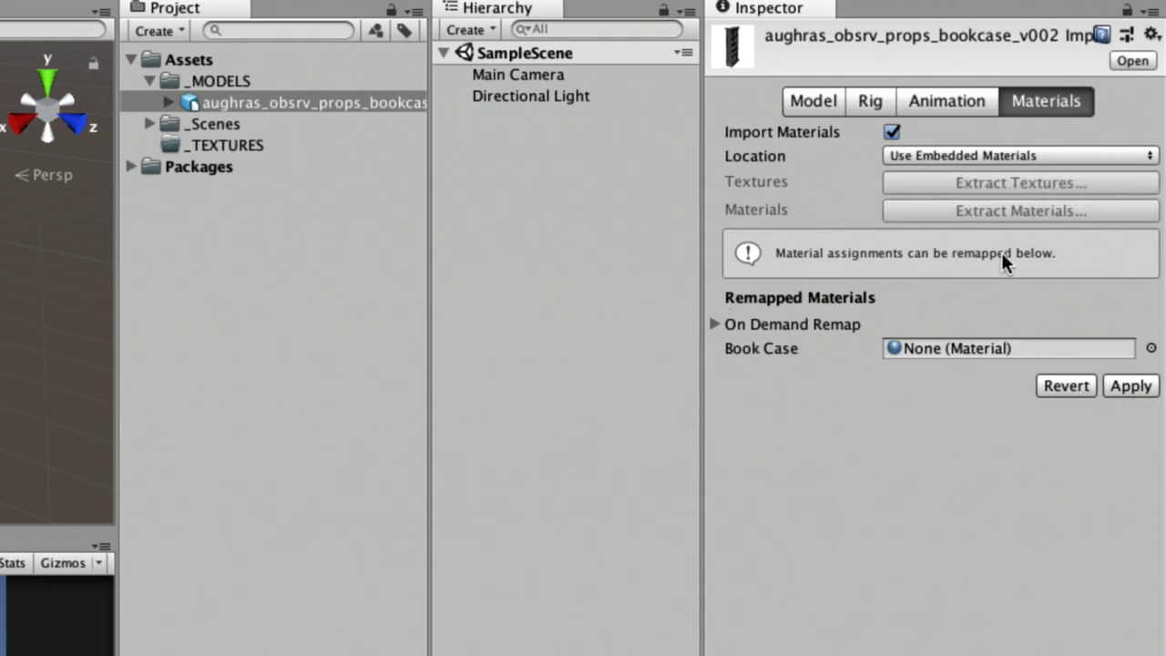
click(934, 154)
click(936, 134)
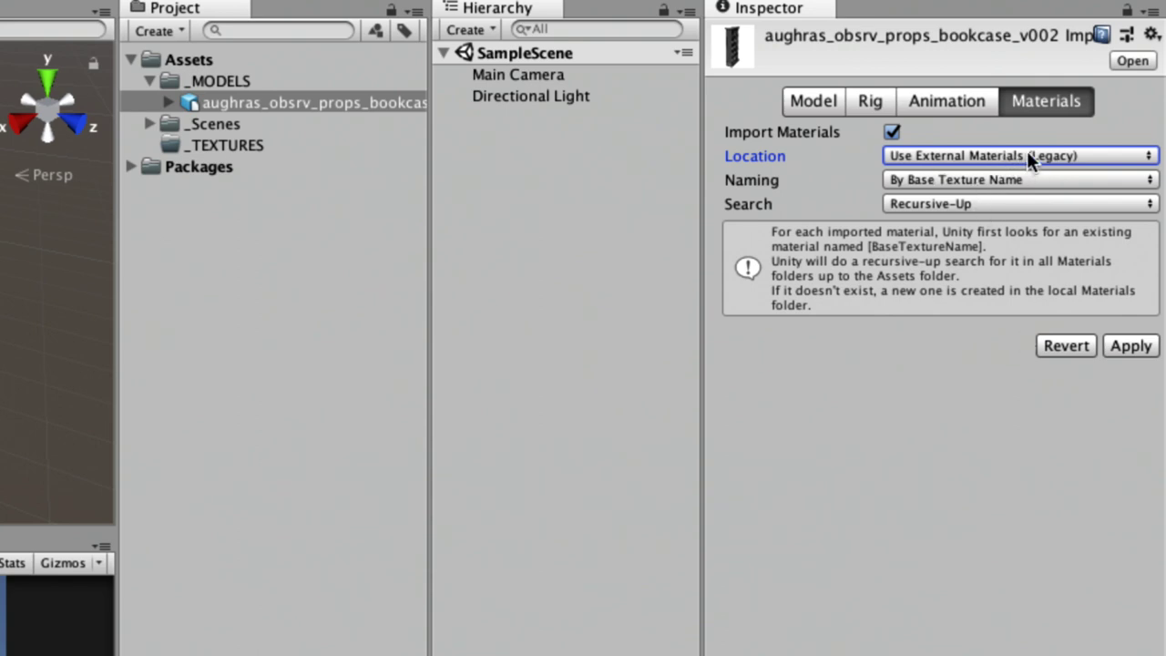
Step: Switch the material location to Use Embedded Materials and back to Use External Materials (Legacy)
click(1091, 154)
click(1089, 170)
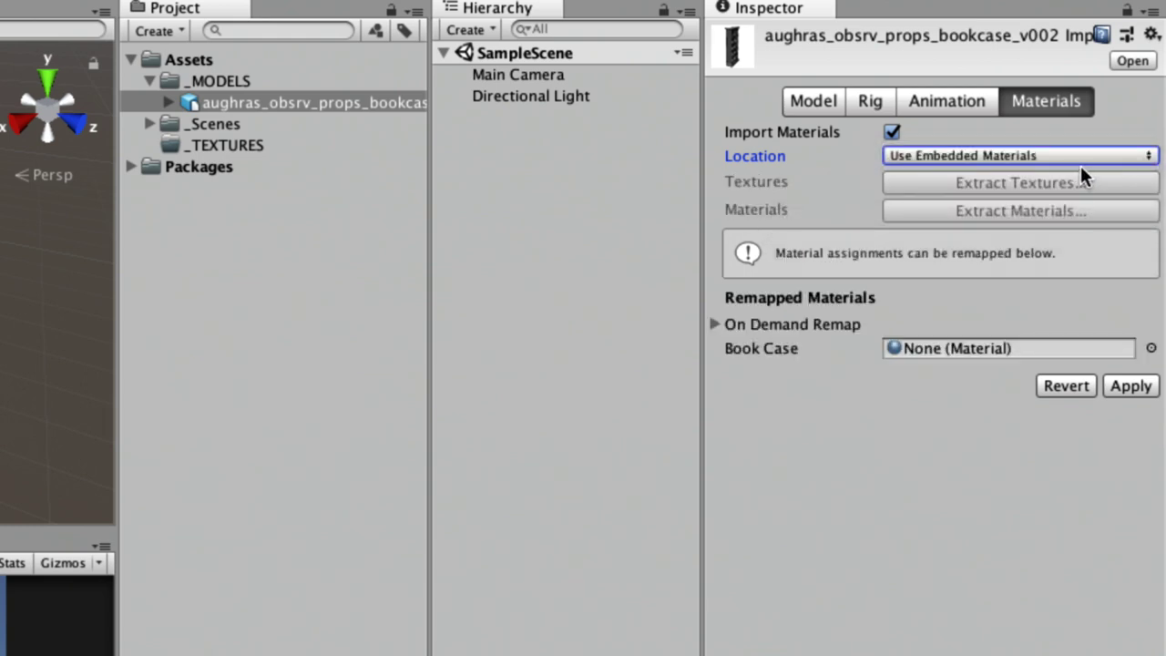
click(1084, 157)
click(1092, 139)
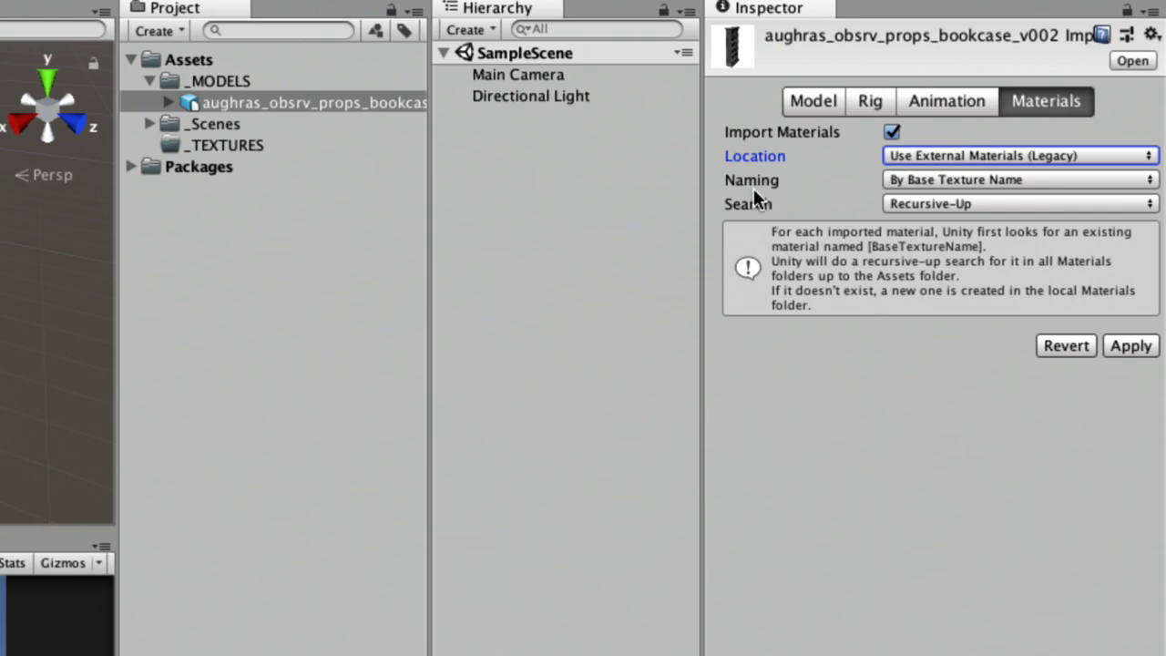
Step: Set the material naming to From Model's Material and apply the bookcase's import settings
click(931, 183)
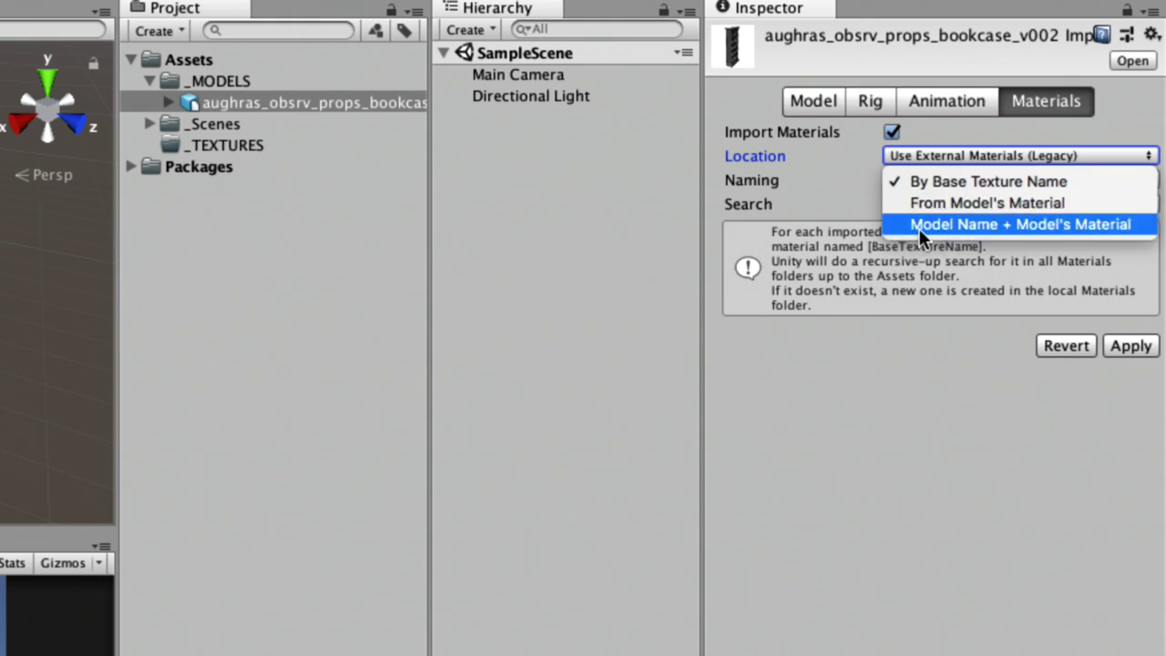
click(1066, 202)
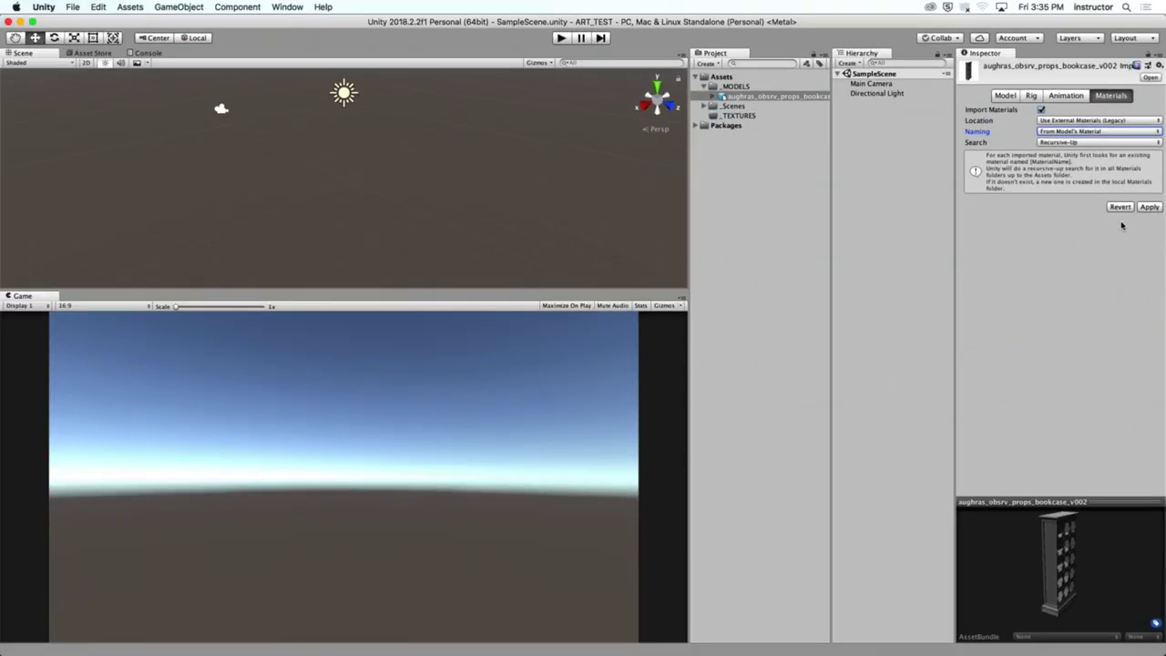
click(1148, 207)
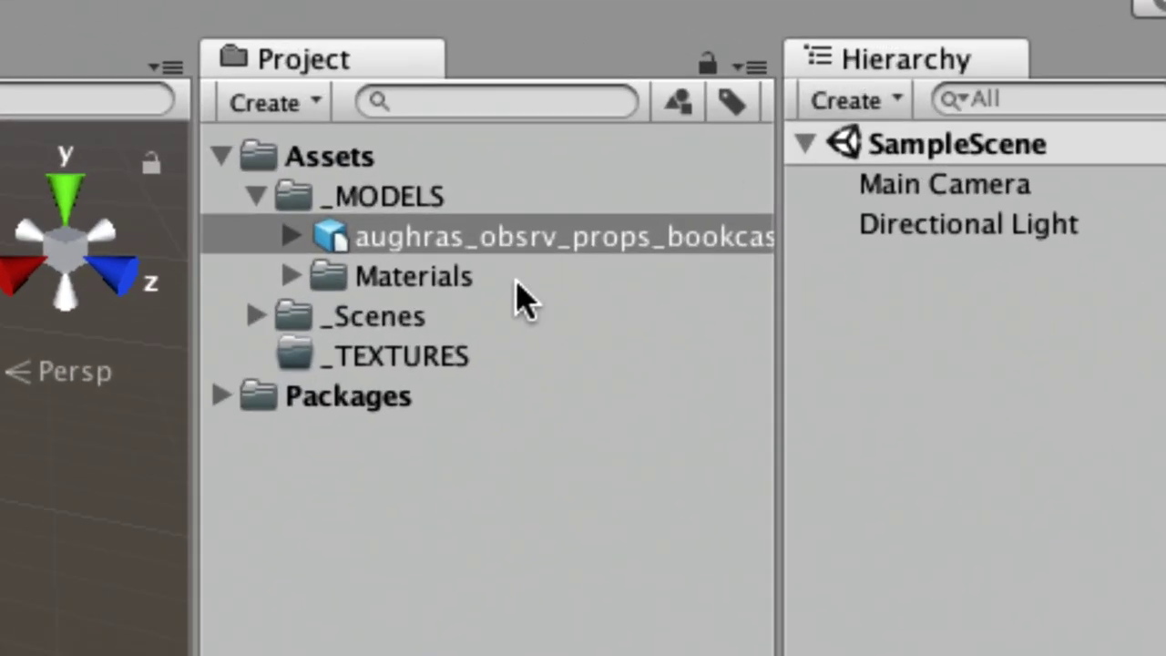
Step: Expand the Materials folder under _MODELS and inspect the Book Case material
click(547, 223)
click(293, 277)
click(472, 319)
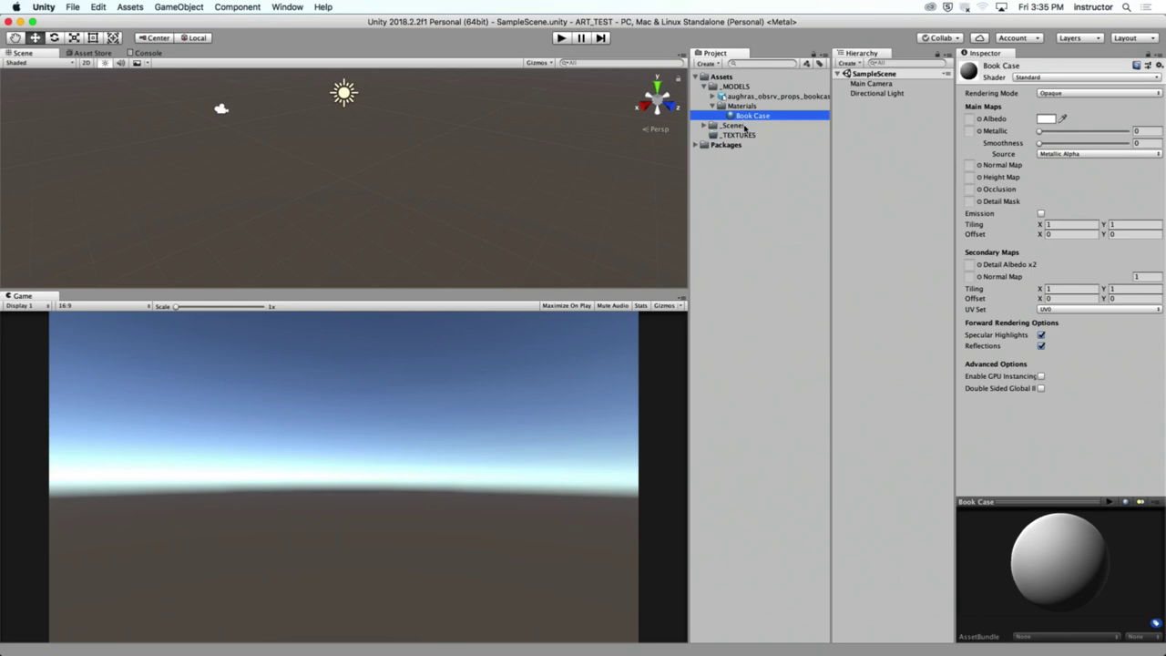
Step: Switch to Modo to check the Book Case material in the Shader Tree and return to Unity
key(super+Tab)
key(super+Tab)
key(super+Tab)
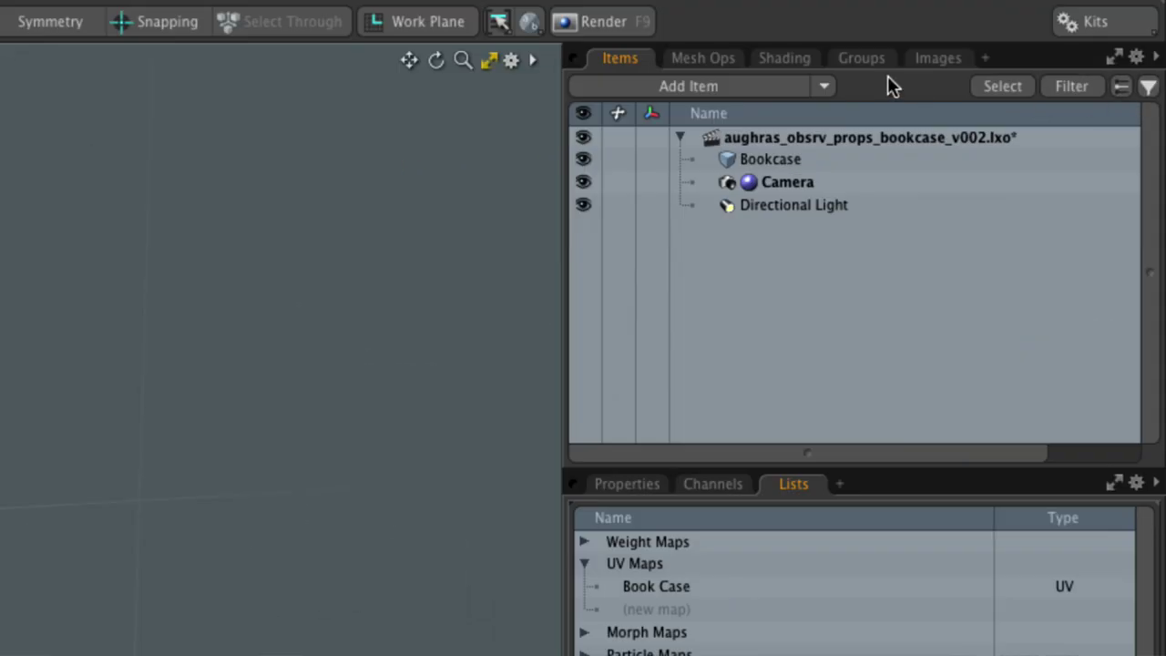
click(914, 66)
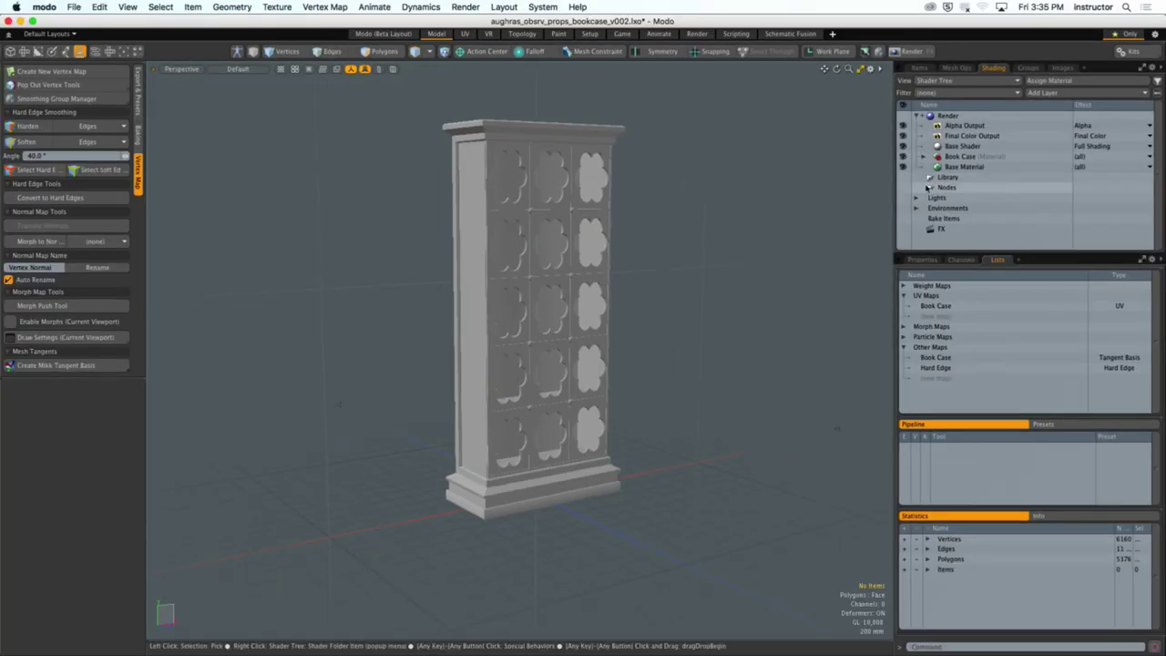
key(super+Tab)
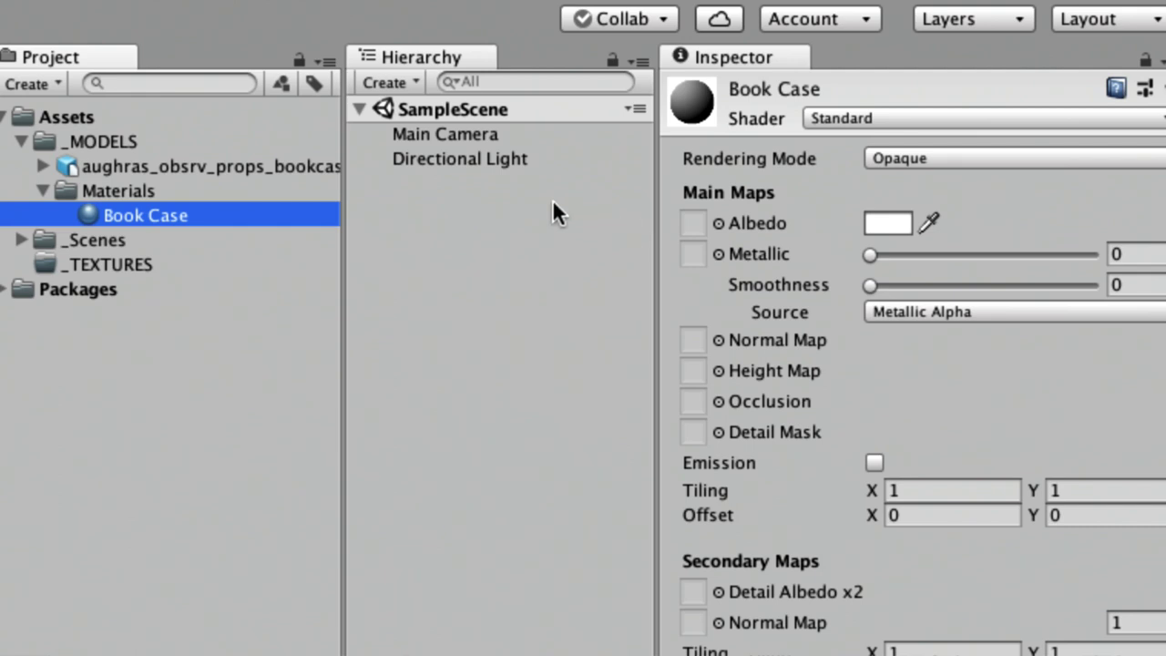
Step: Import the four bookcase PNG maps from the BOOKCASE/TEXTURES folder in Finder into Unity's _TEXTURES folder
click(140, 266)
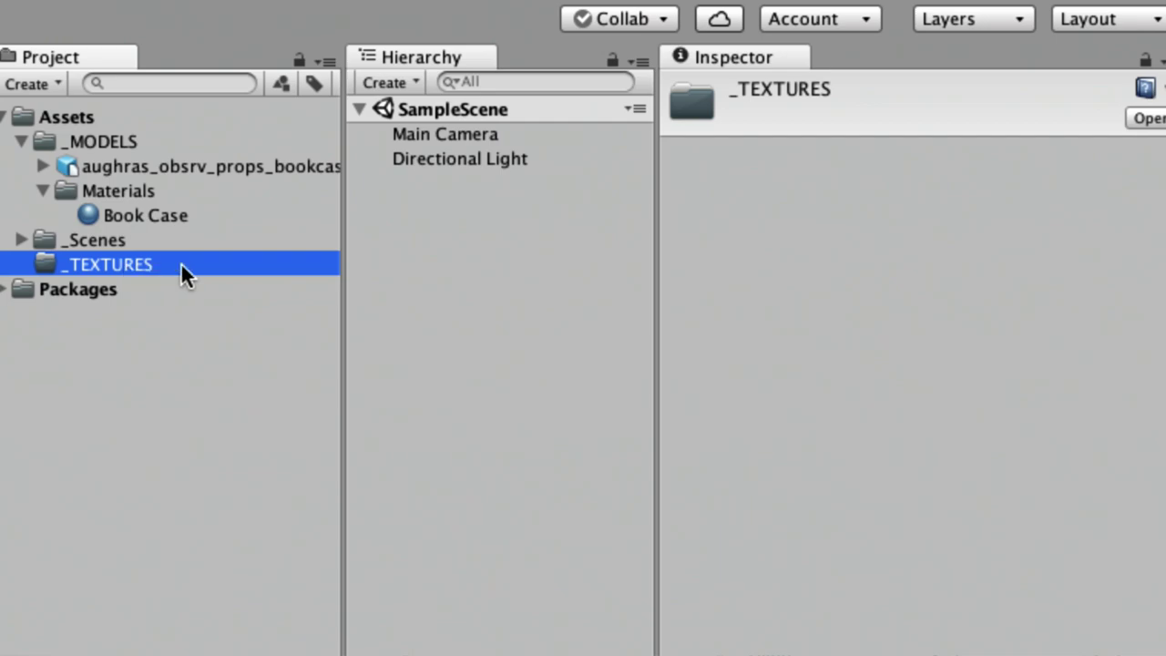
key(super+Tab)
key(super+Tab)
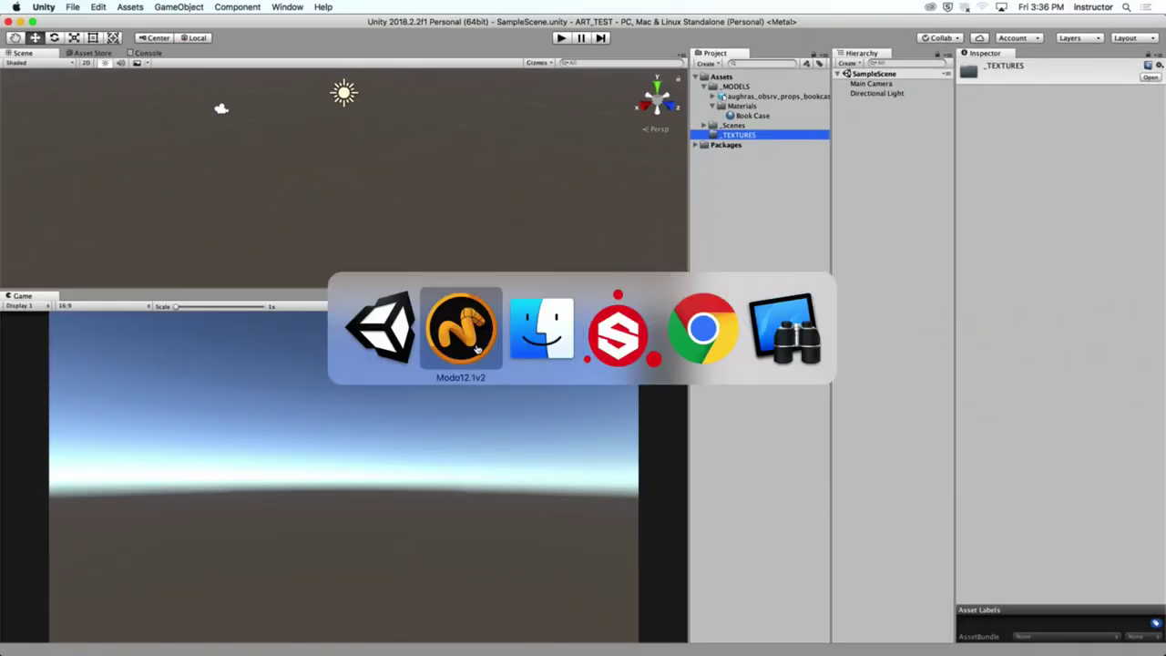
drag(638, 162, 637, 243)
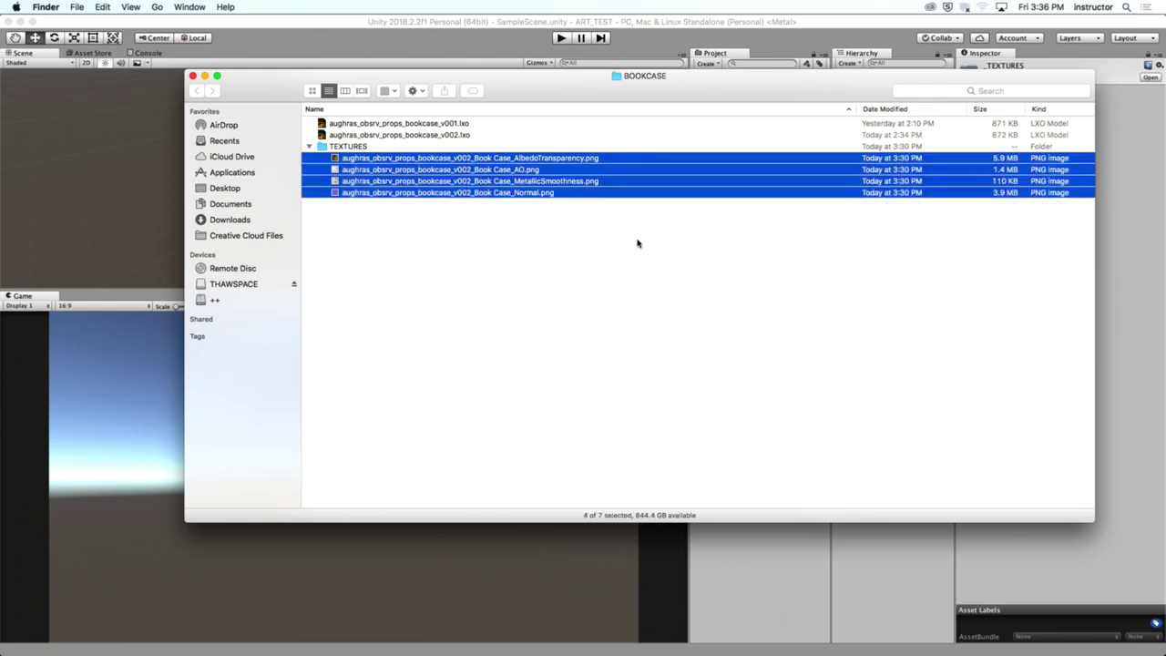
drag(669, 99, 607, 145)
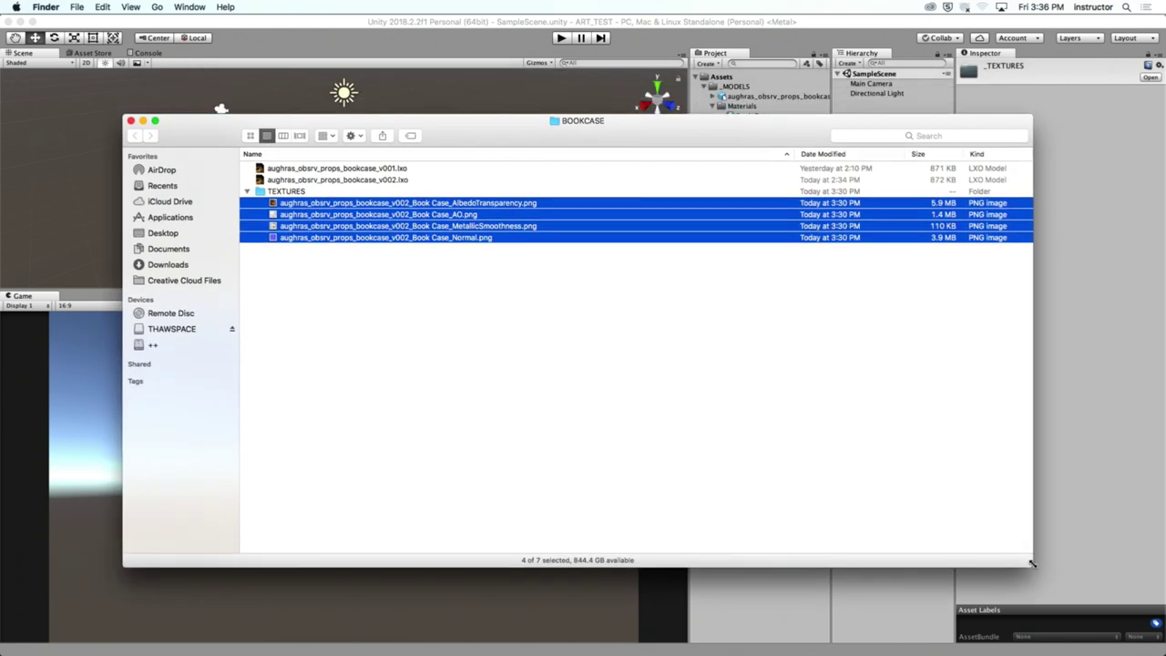
drag(1032, 566, 461, 594)
drag(369, 122, 605, 46)
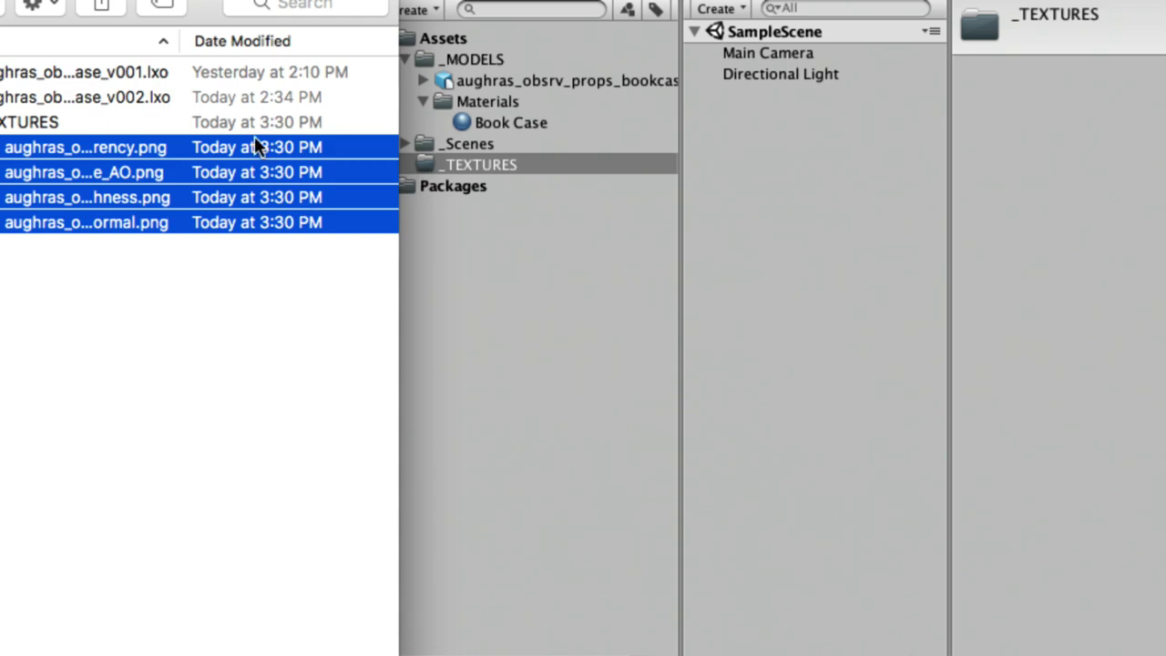
drag(255, 138, 489, 164)
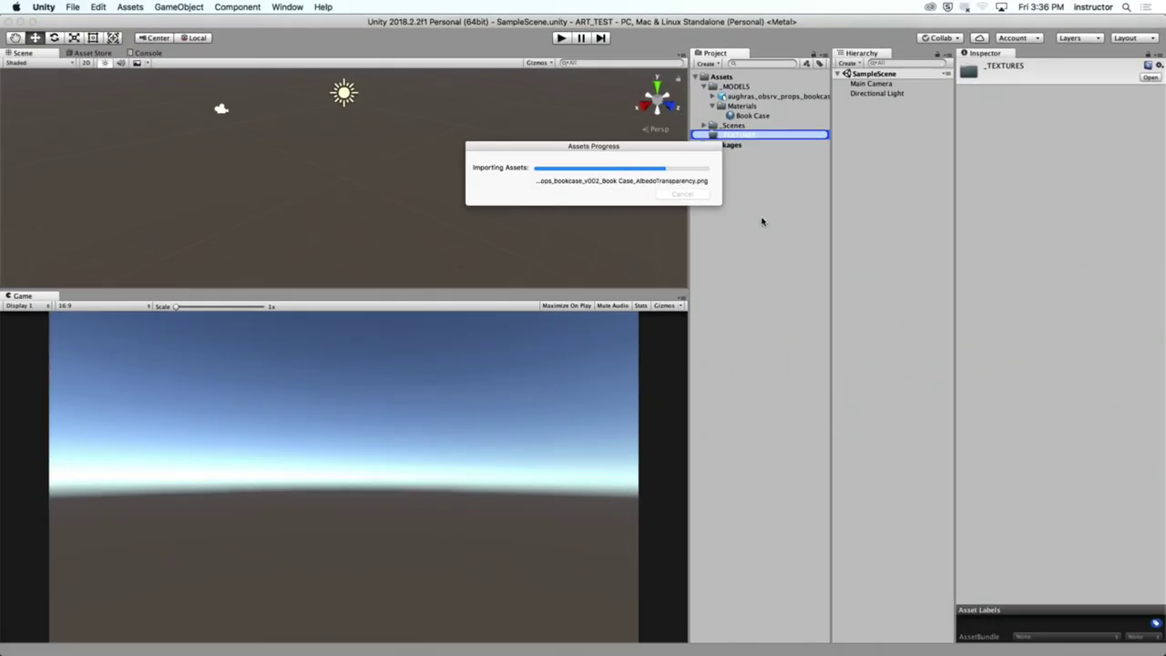
Step: Expand the _TEXTURES folder and widen the Project panel until the full texture names are readable
click(745, 136)
click(703, 135)
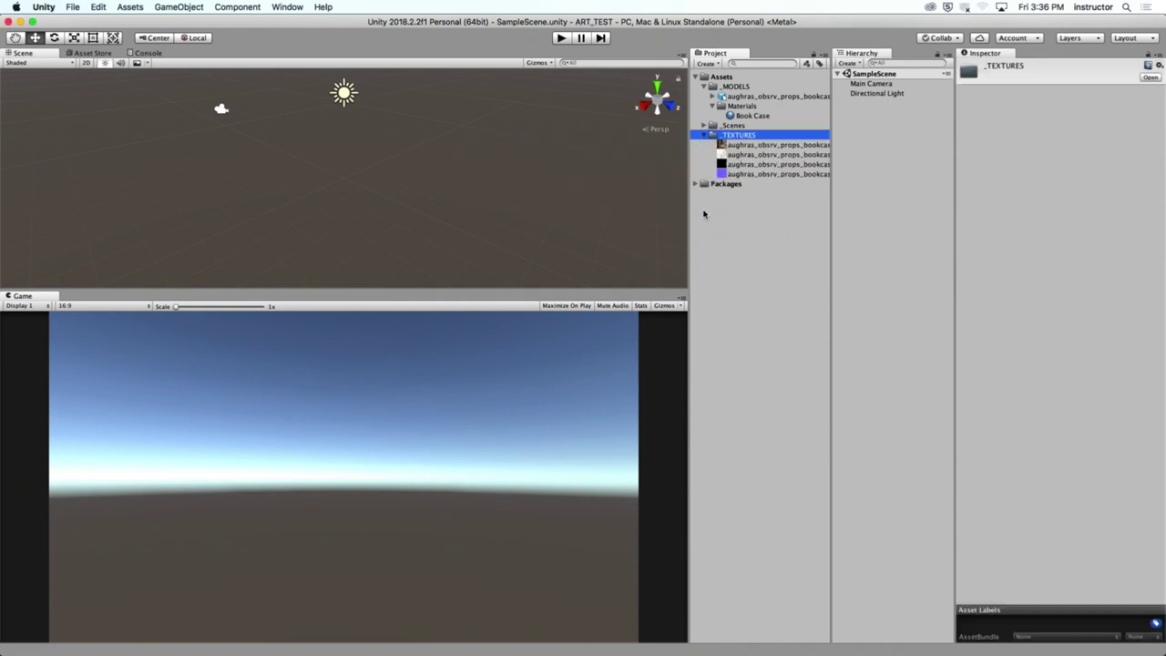
drag(690, 186, 574, 189)
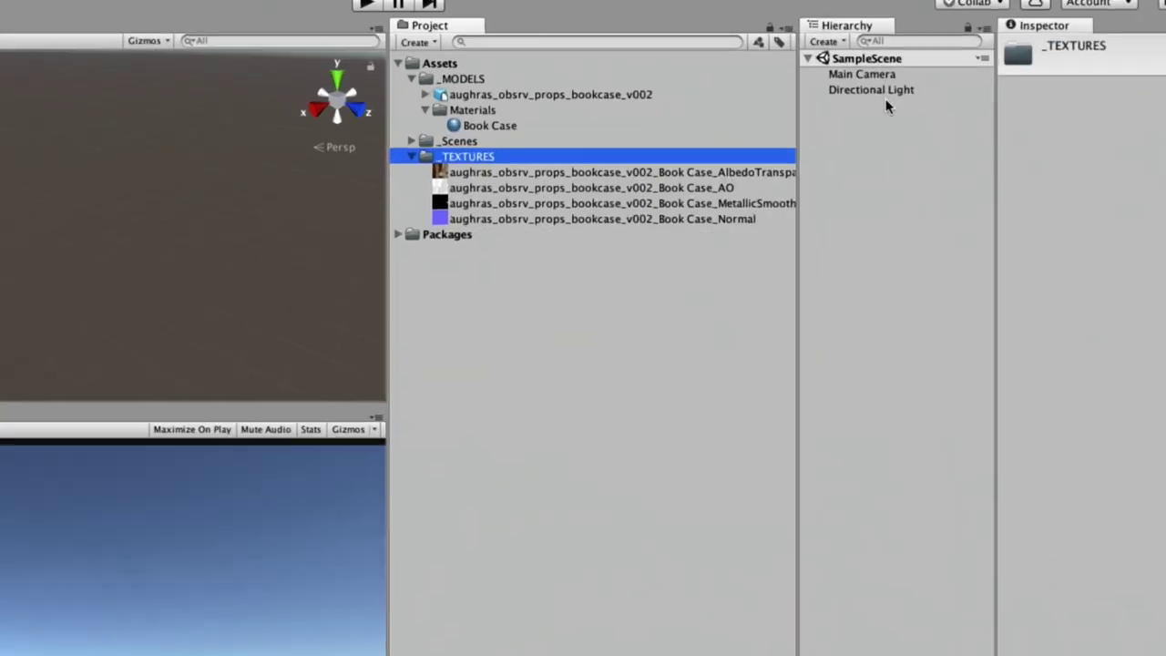
drag(295, 334, 221, 336)
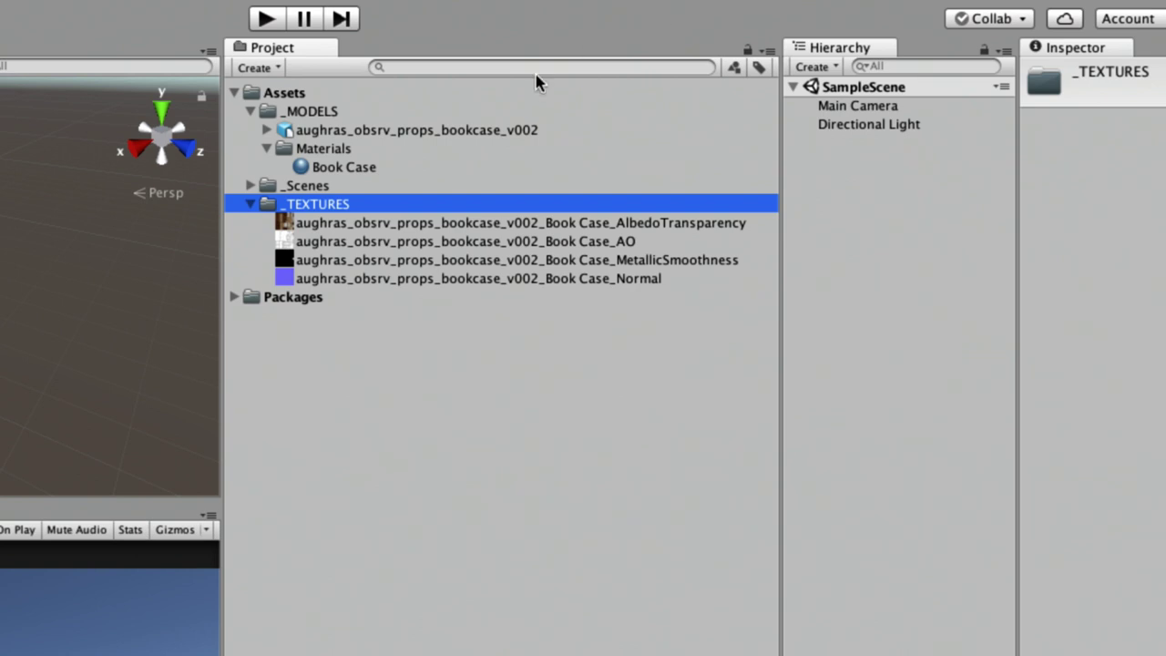
Step: Assign the AlbedoTransparency texture to the Book Case material's Albedo and the AO texture to its Occlusion
click(346, 168)
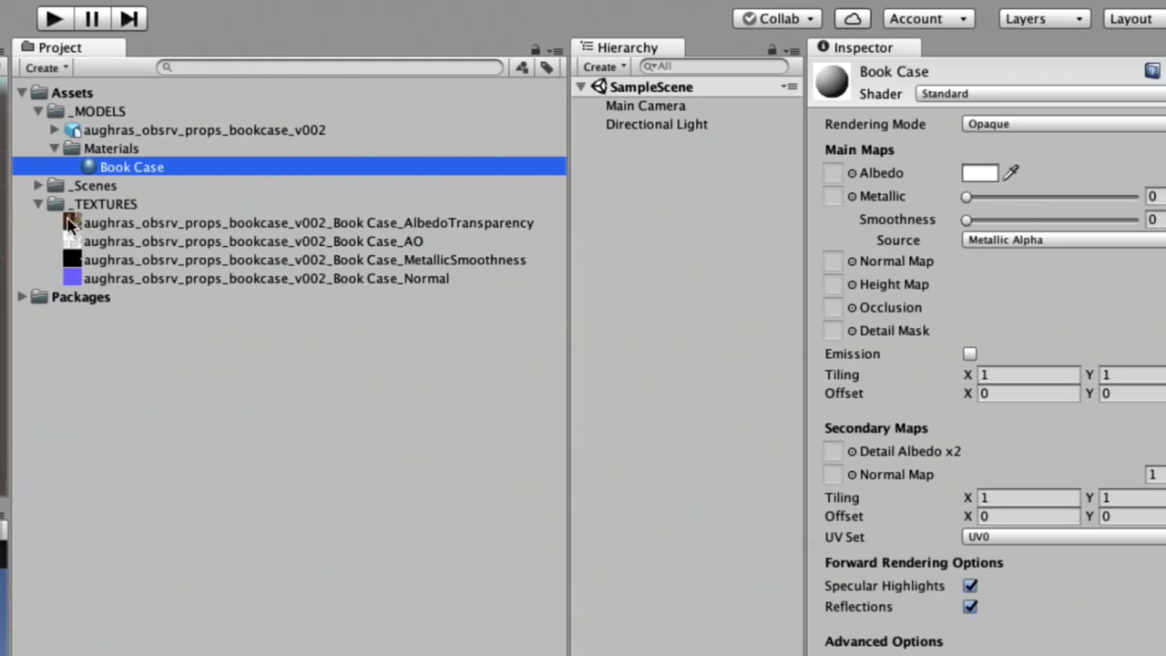
drag(77, 229, 831, 174)
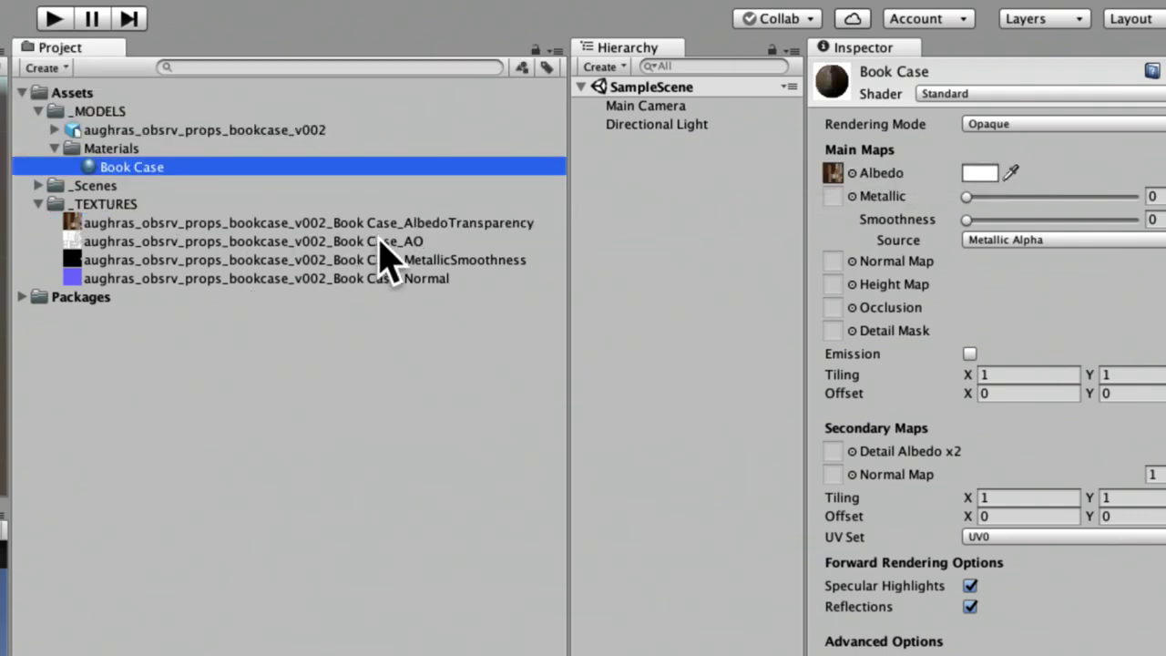
drag(75, 241, 833, 307)
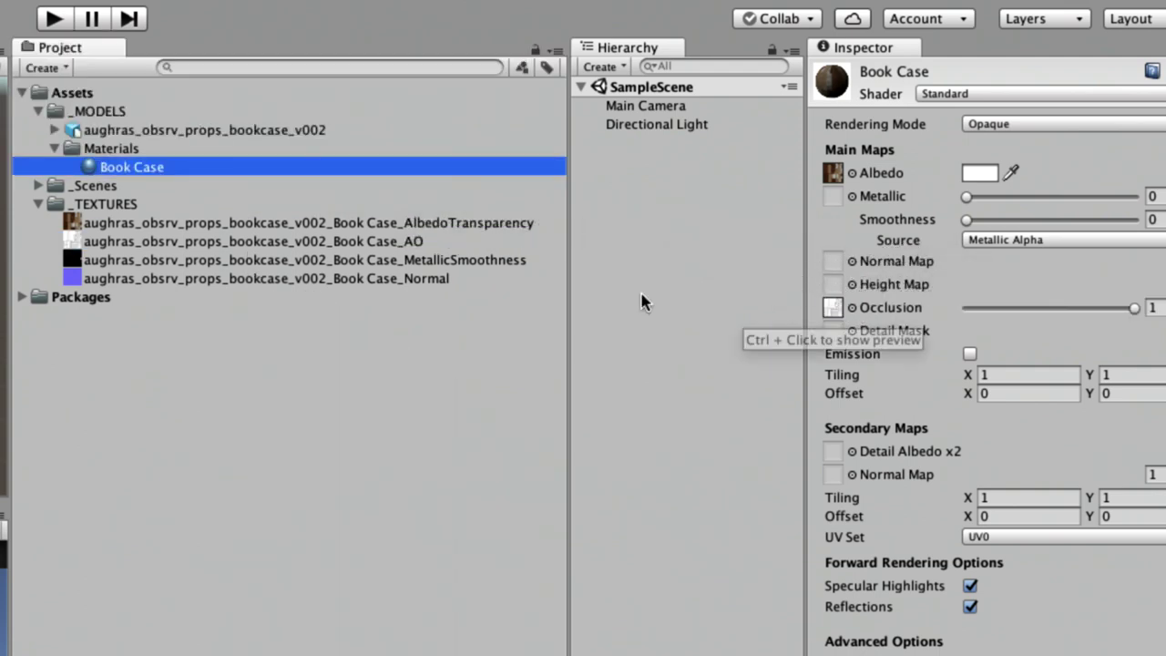
Step: Assign the MetallicSmoothness texture to Metallic and the Normal texture to Normal Map, marking the latter as a normal map
drag(84, 260, 832, 202)
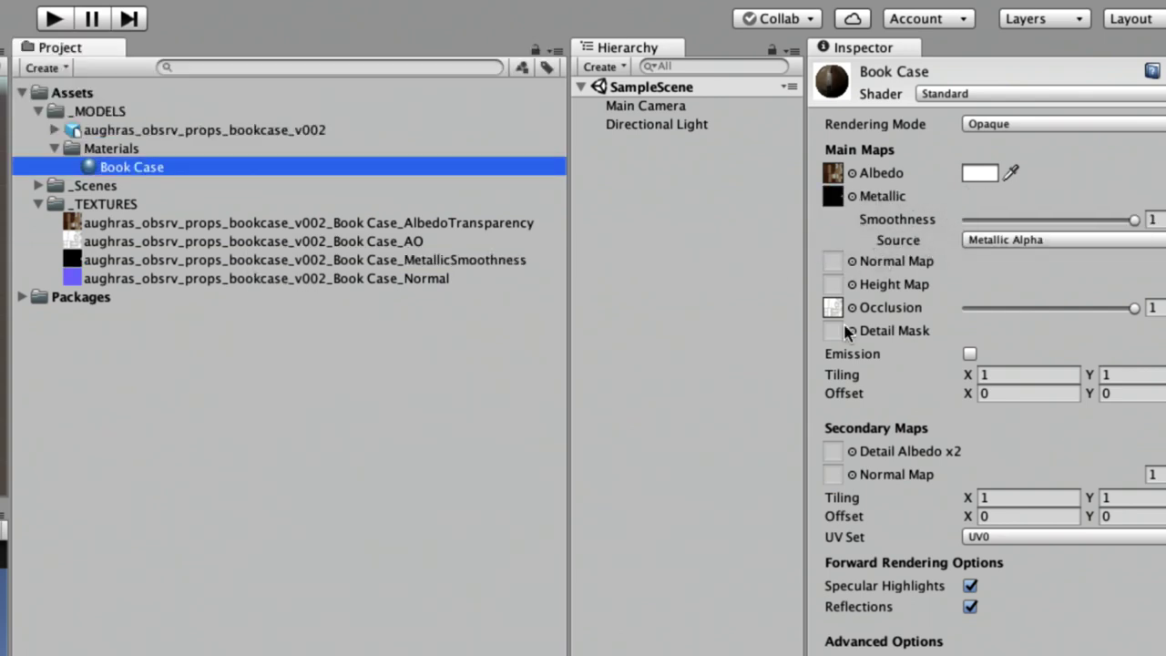
drag(73, 278, 834, 263)
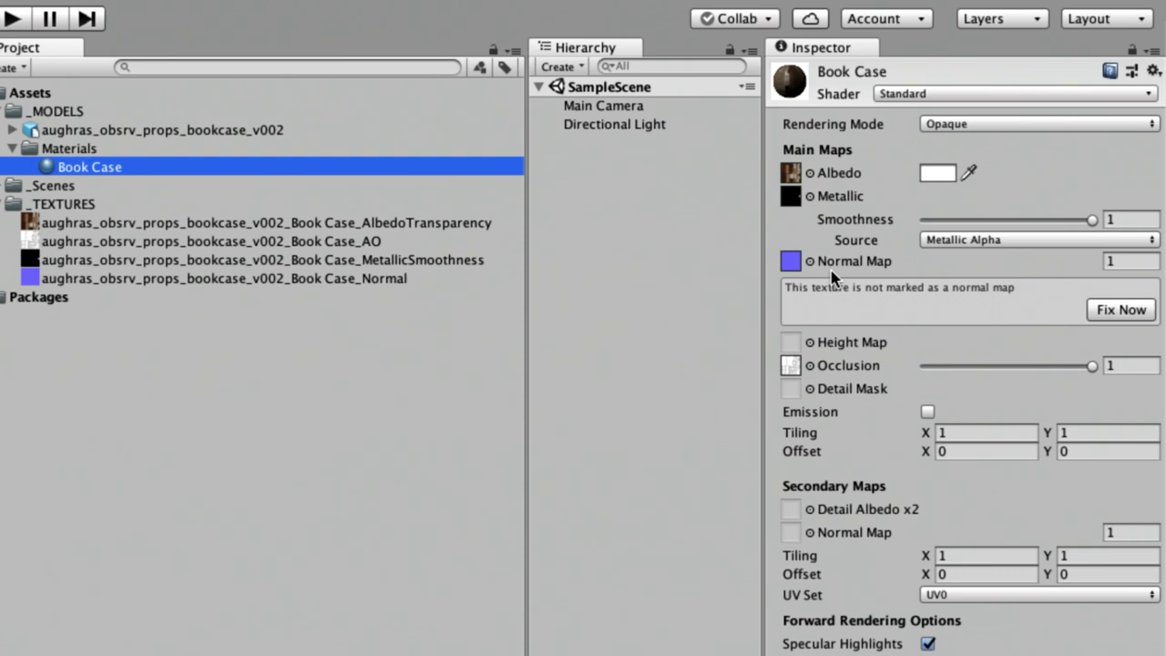
click(1108, 310)
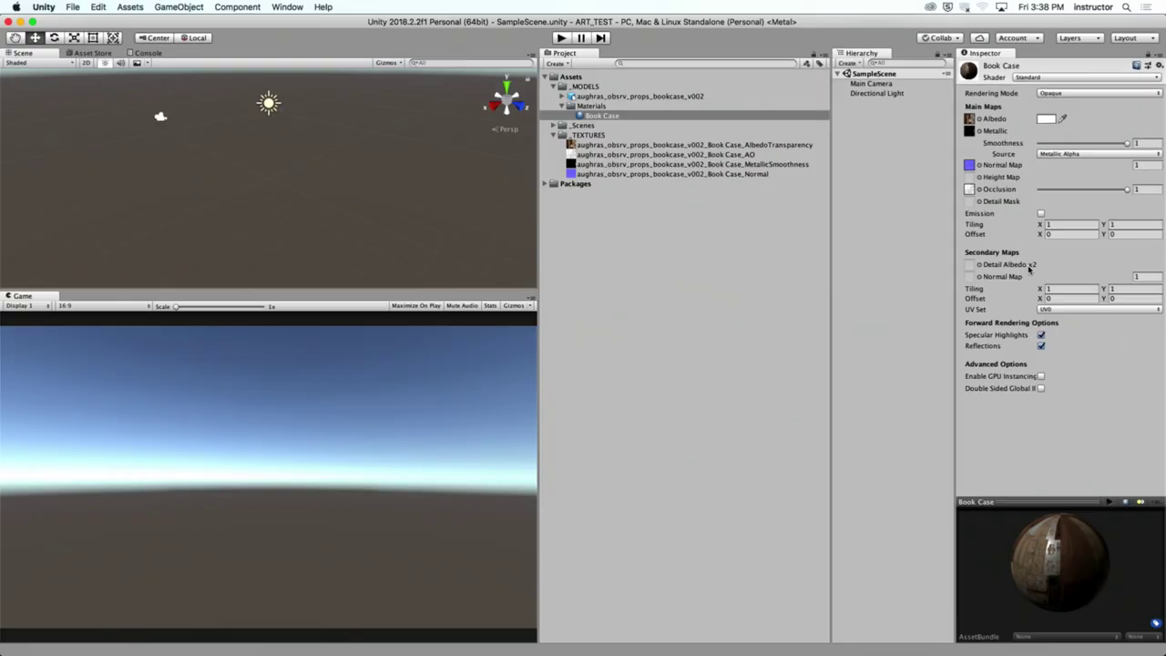
Step: Examine the textured bookcase model from another angle in an enlarged Inspector preview
click(591, 96)
drag(1101, 580, 1042, 282)
drag(1048, 442, 992, 417)
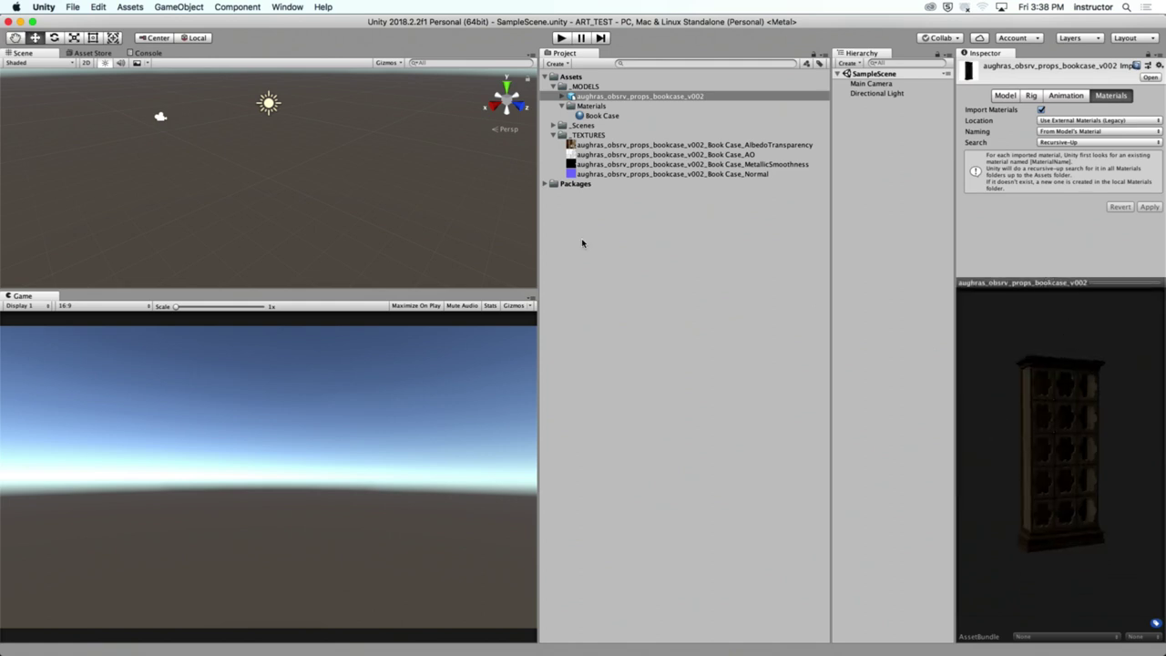
Step: Add the aughras_obsrv_props_bookcase_v002 model to SampleScene and view it in the Scene view
click(576, 98)
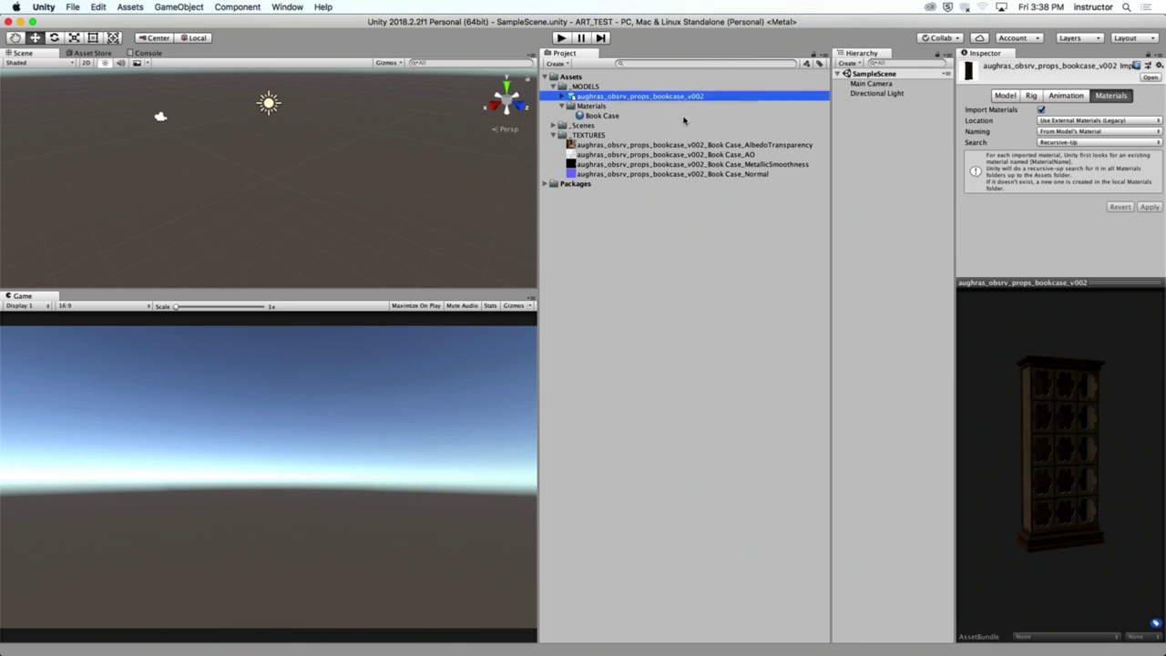
drag(871, 170, 873, 172)
click(874, 174)
alt+right_drag(281, 141, 367, 177)
alt+drag(367, 178, 615, 175)
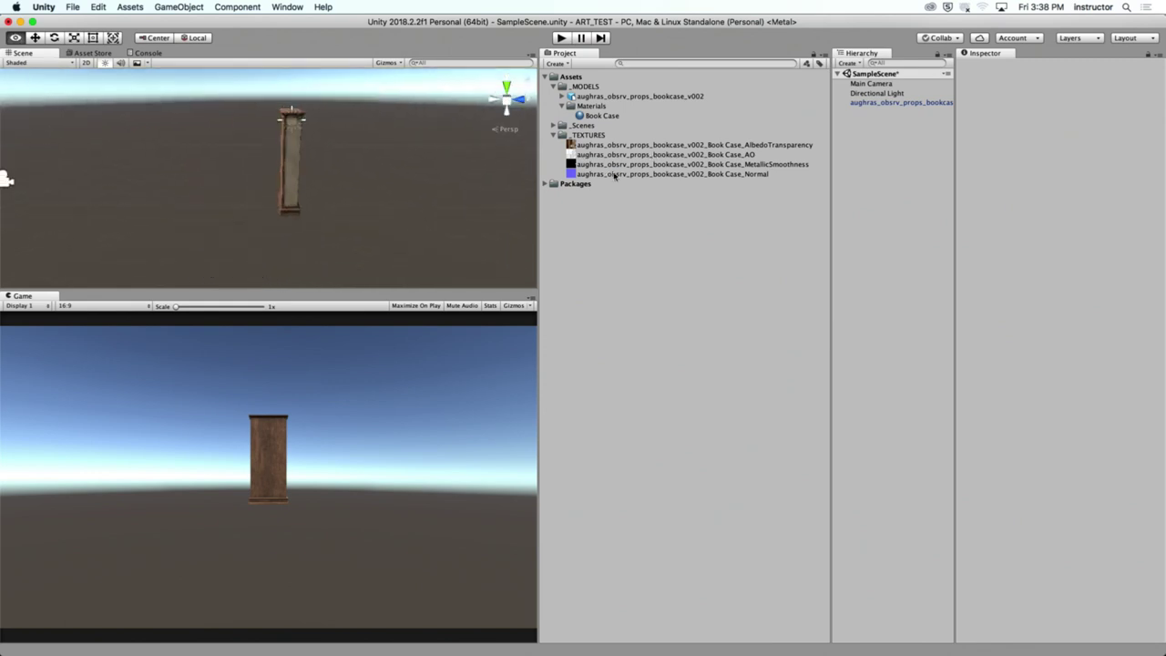
Step: Move the Main Camera along the Z axis past the bookcase, to a Z position of about 26.99
click(641, 97)
click(879, 103)
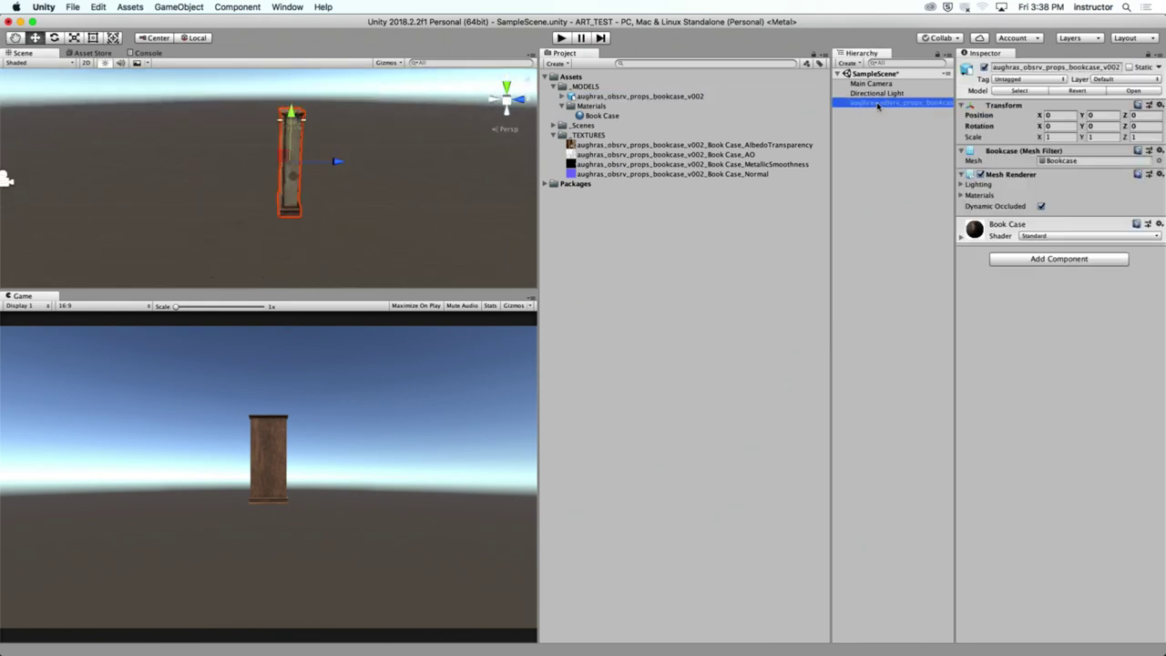
alt+drag(382, 164, 83, 156)
click(193, 138)
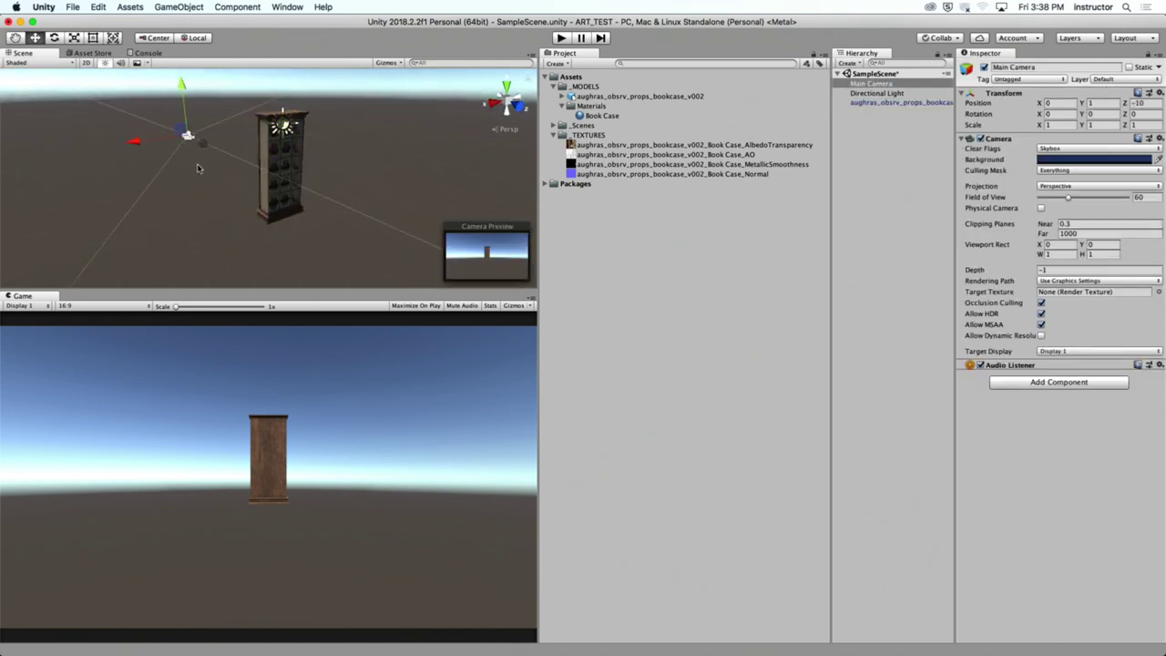
drag(206, 148, 398, 225)
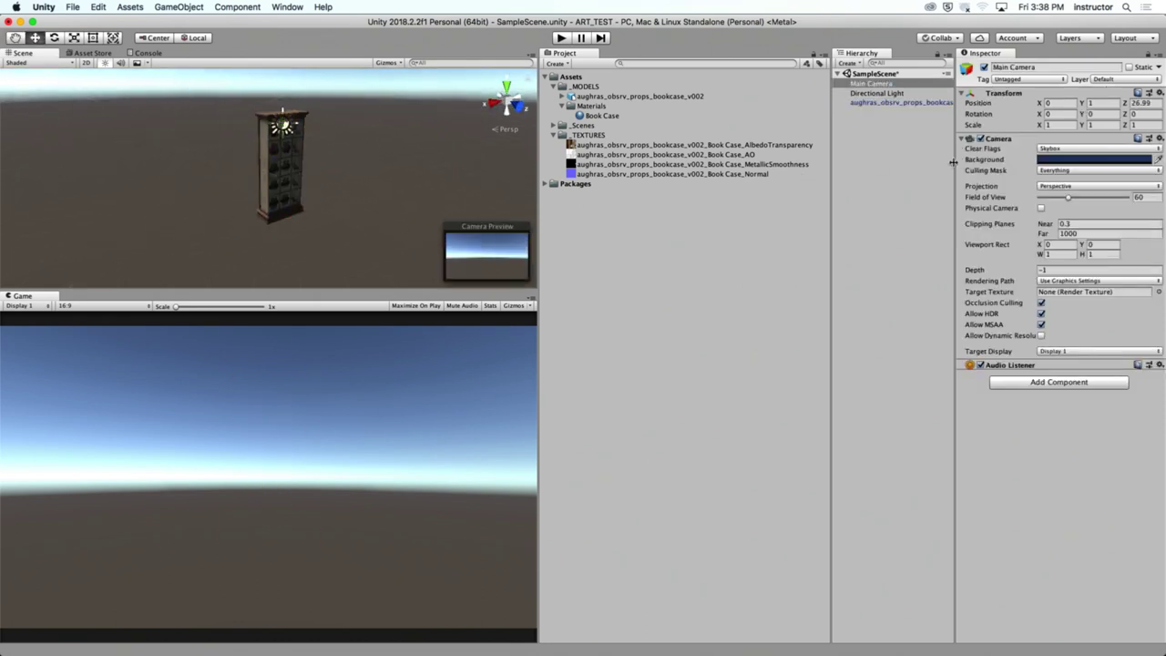
Step: Try a Y rotation of 360 on the Main Camera to turn it towards the bookcase
click(1105, 114)
text(360)
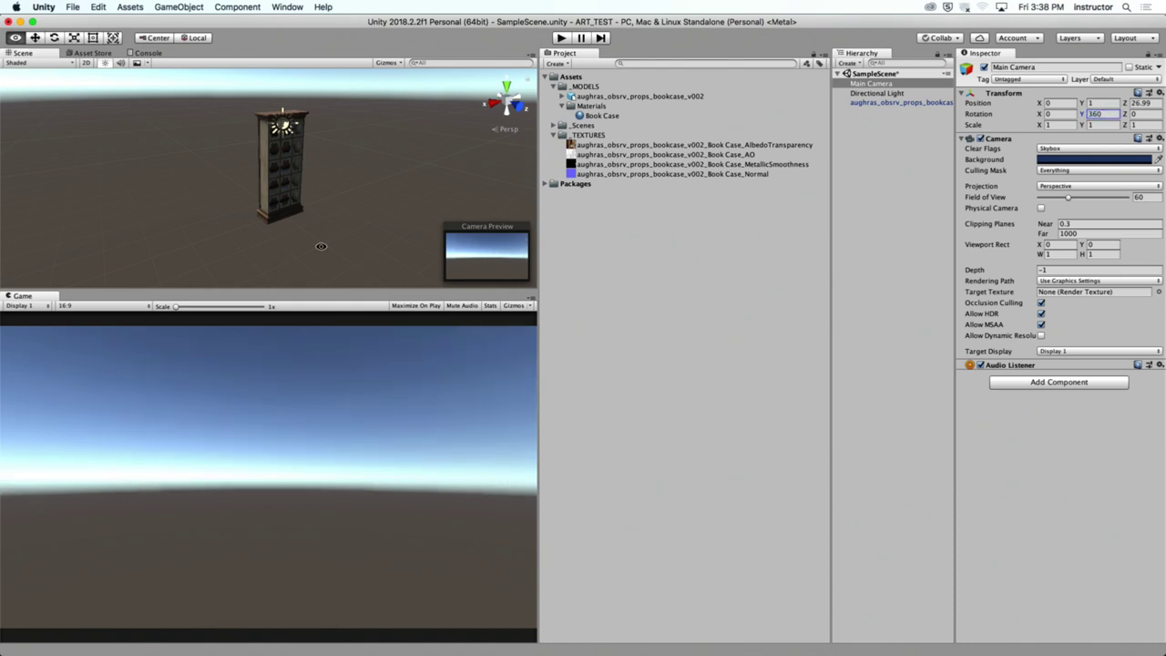
mouse_move(326, 200)
alt+mouse_down()
mouse_move(198, 178)
mouse_move(324, 215)
alt+mouse_up()
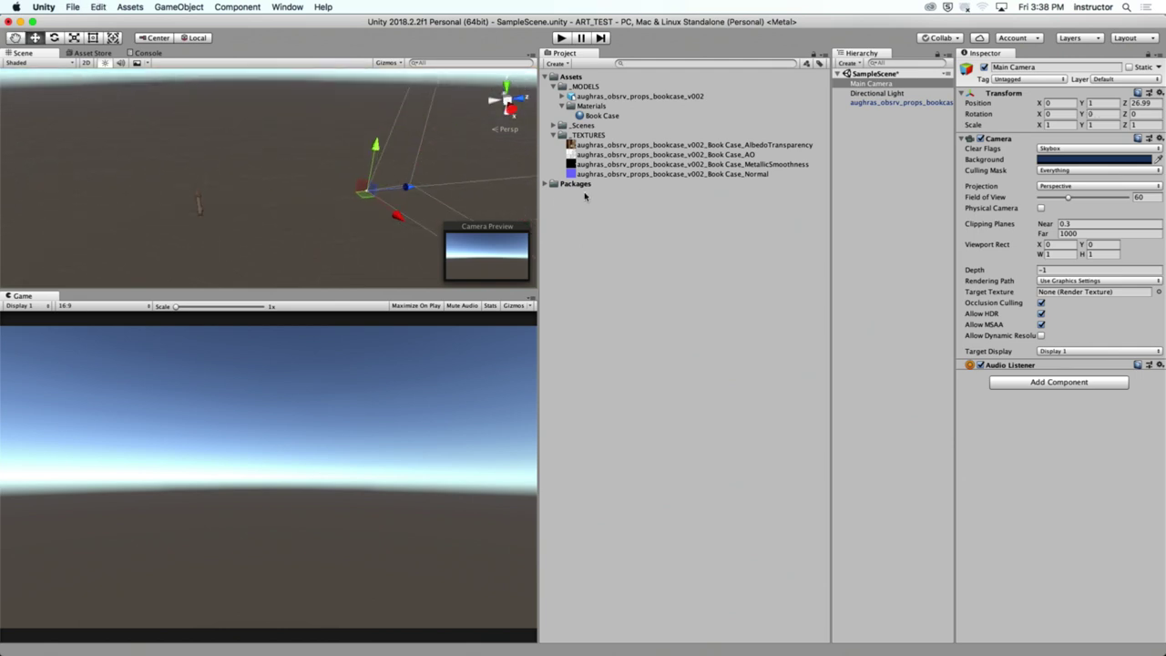
Step: Turn the Main Camera around to face the bookcase's front, with a Y rotation of exactly 180
key(e)
drag(407, 215, 115, 131)
click(1117, 114)
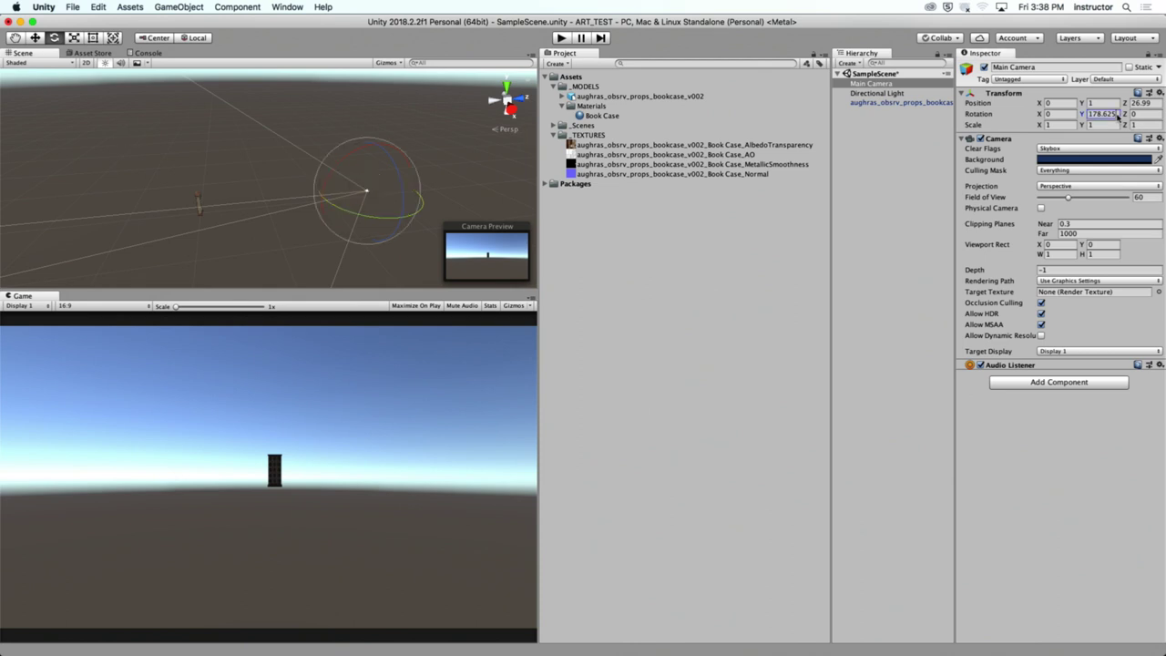
text(180)
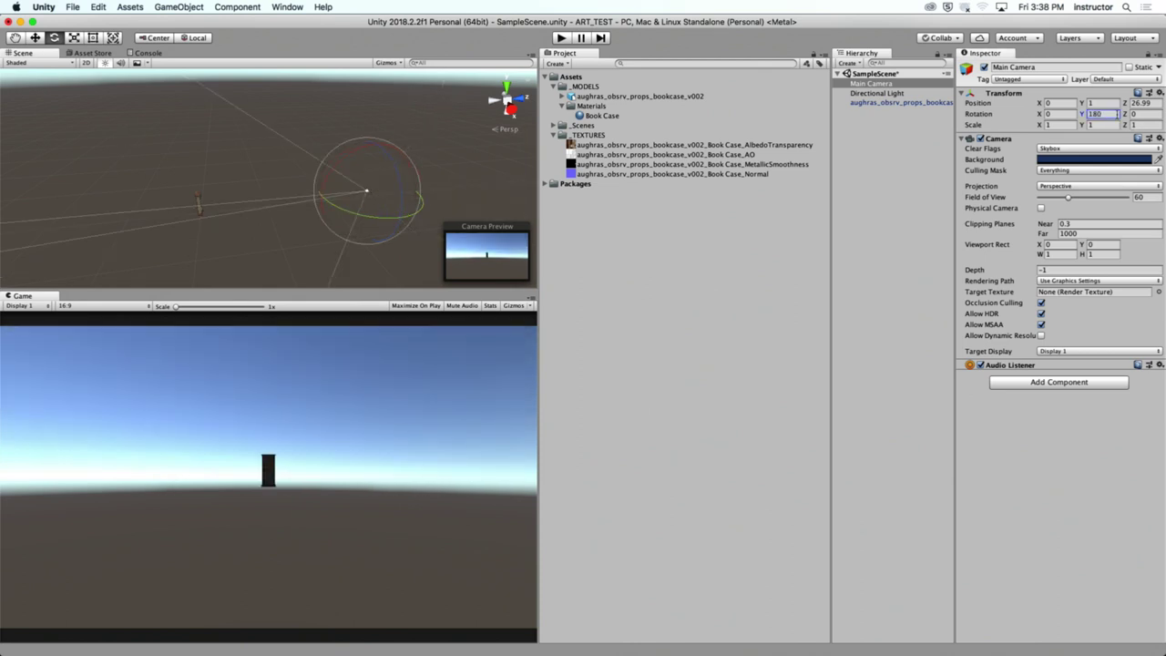
text(w)
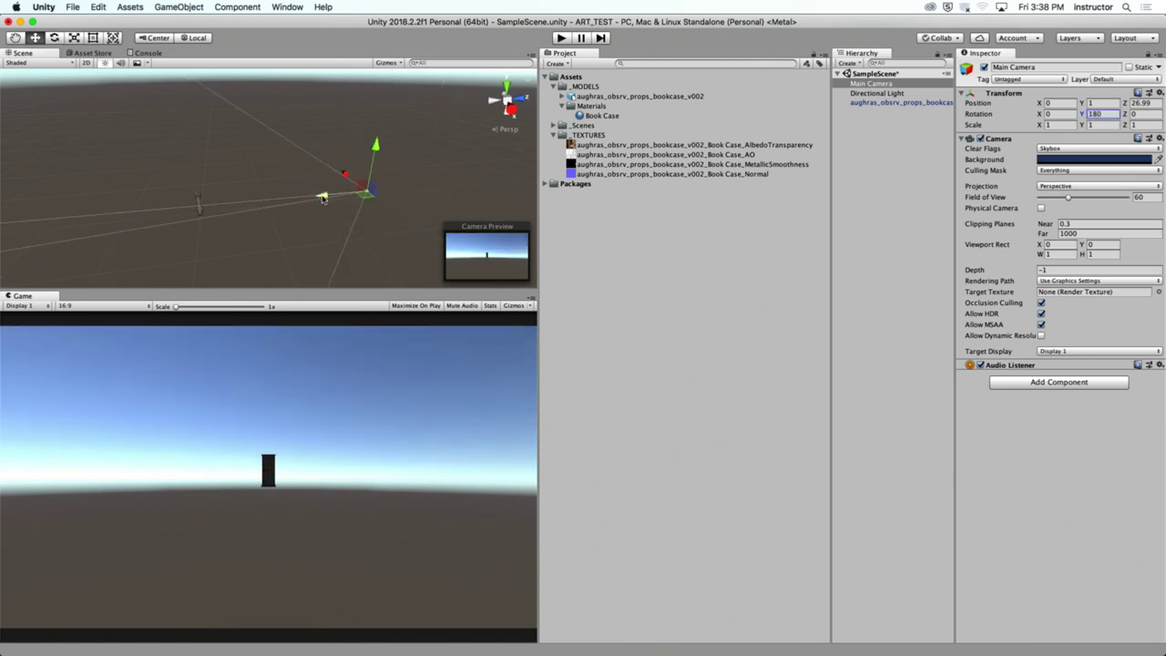
Step: Move the Main Camera closer to the bookcase, to a Z position of about 7.03
drag(323, 198, 203, 209)
alt+middle_drag(166, 194, 293, 191)
alt+right_drag(304, 190, 543, 197)
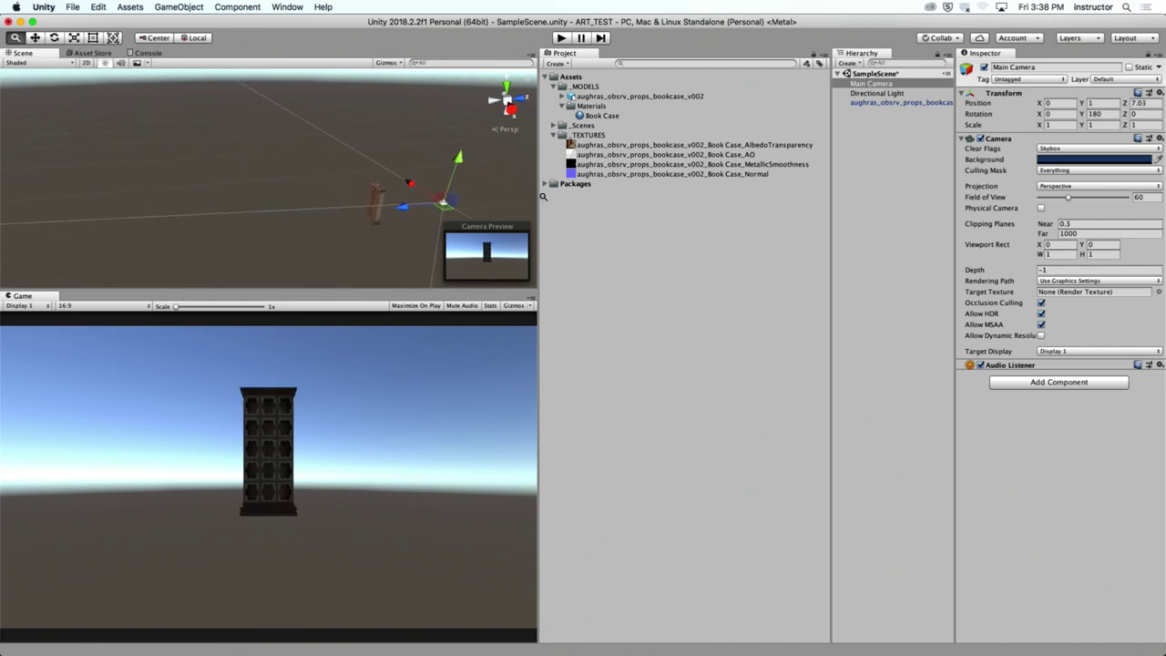
alt+drag(465, 200, 401, 200)
alt+middle_drag(401, 200, 325, 146)
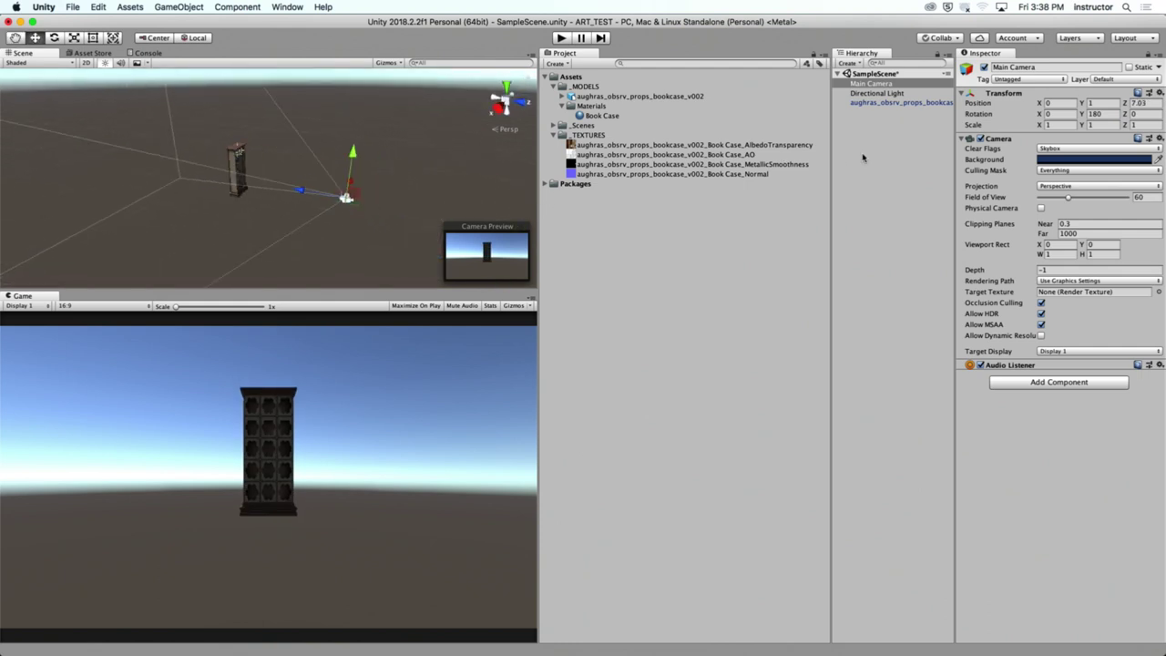
Step: Rotate the Directional Light about the global Y axis to about -215.27 so it lights the bookcase's front
double_click(874, 94)
key(e)
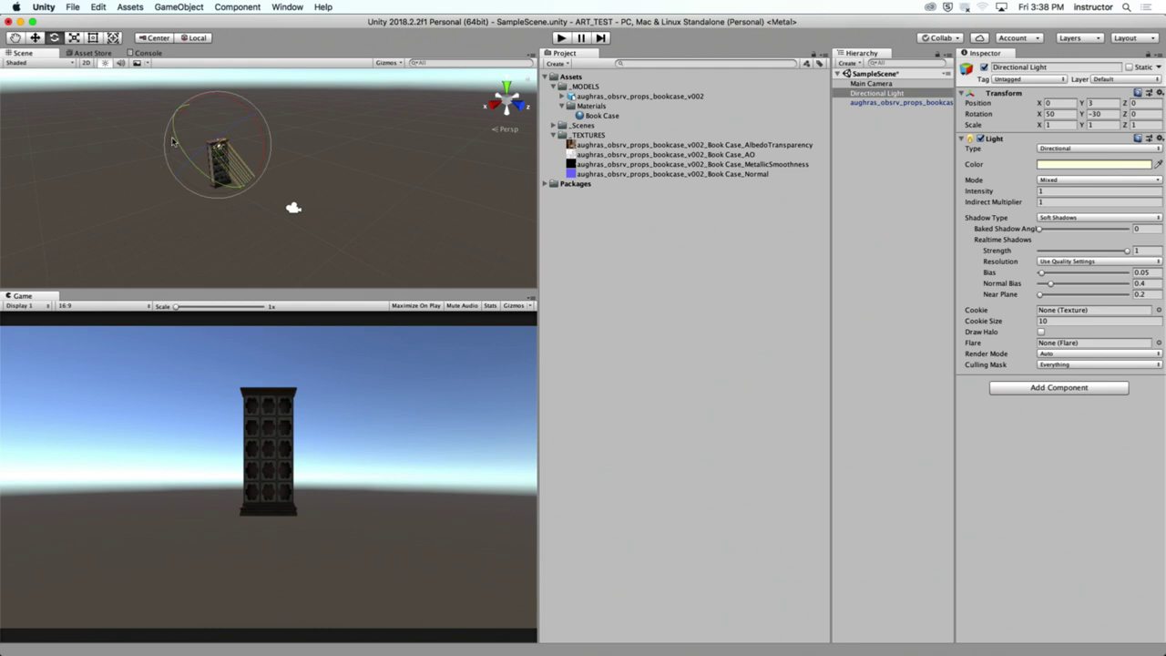
alt+drag(185, 154, 187, 167)
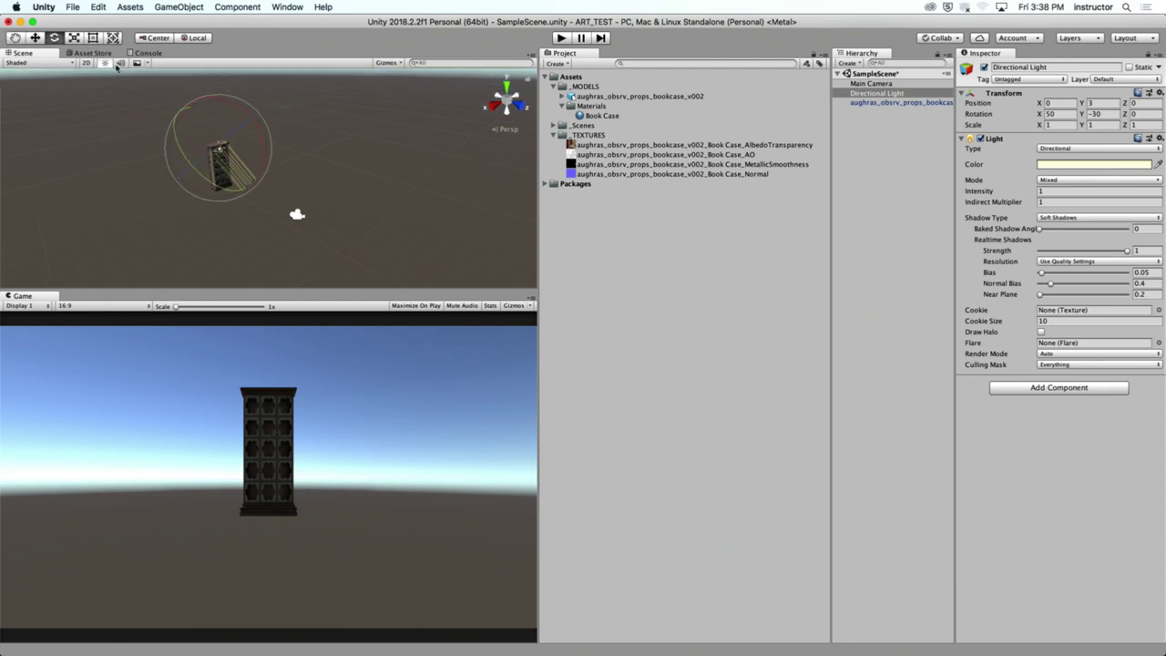
click(194, 38)
drag(194, 166, 332, 141)
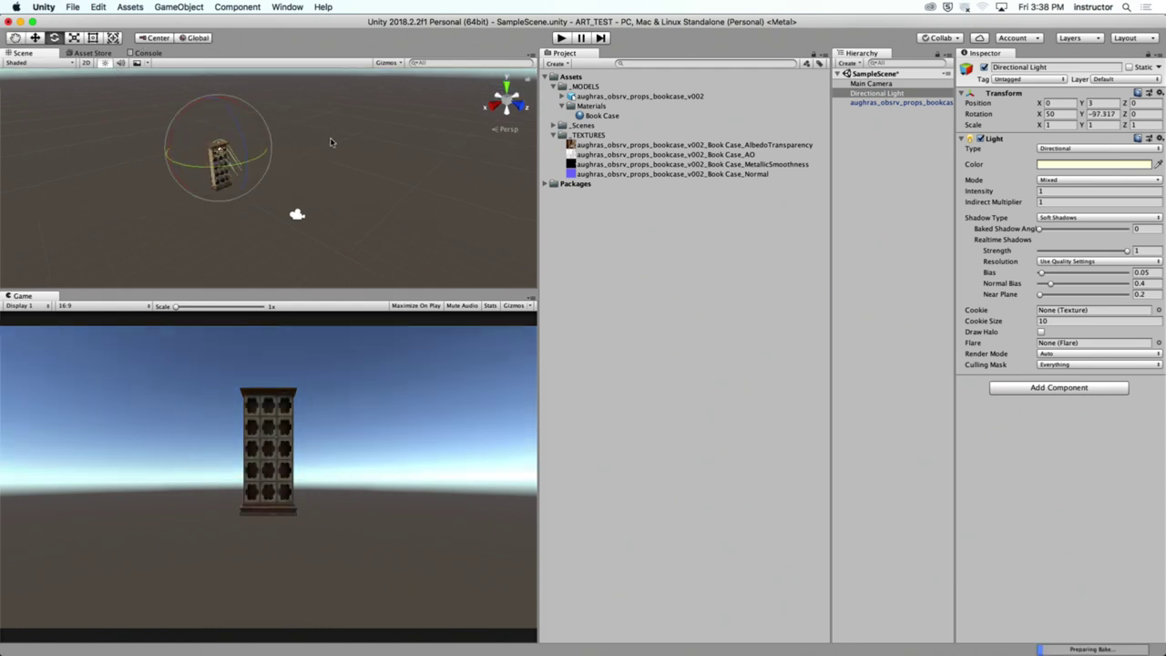
drag(190, 162, 350, 176)
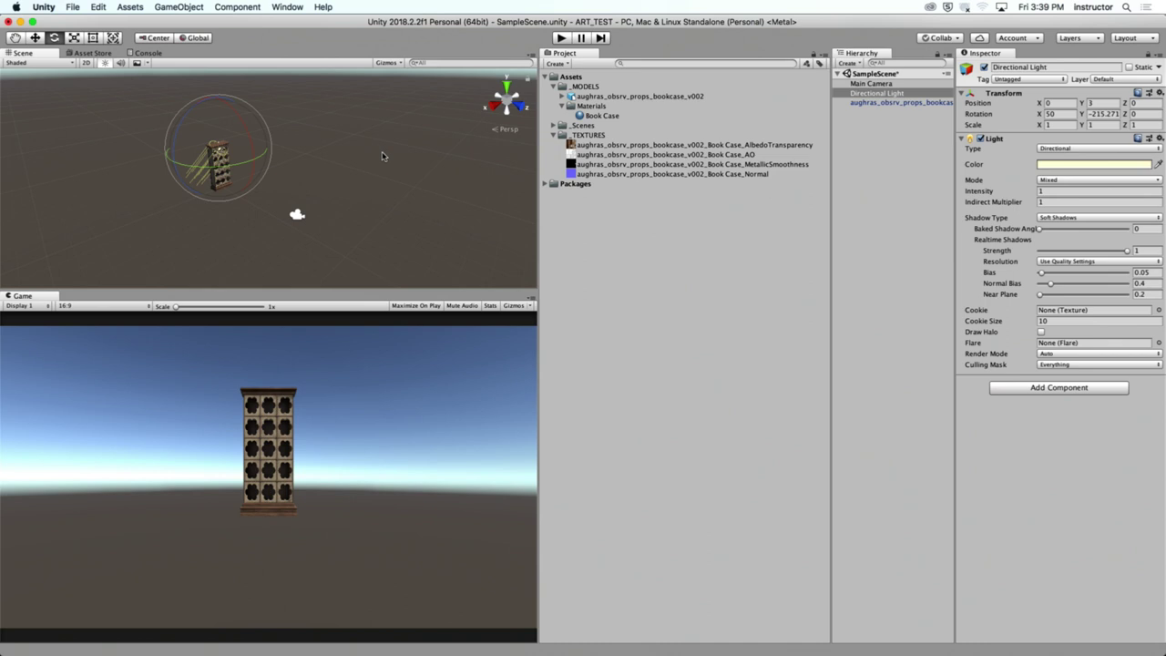
Step: Move the Main Camera to about Y 2.71 and Z 2.43 and tilt it down about 13.46 degrees for a bookcase close-up
click(298, 216)
key(f)
key(w)
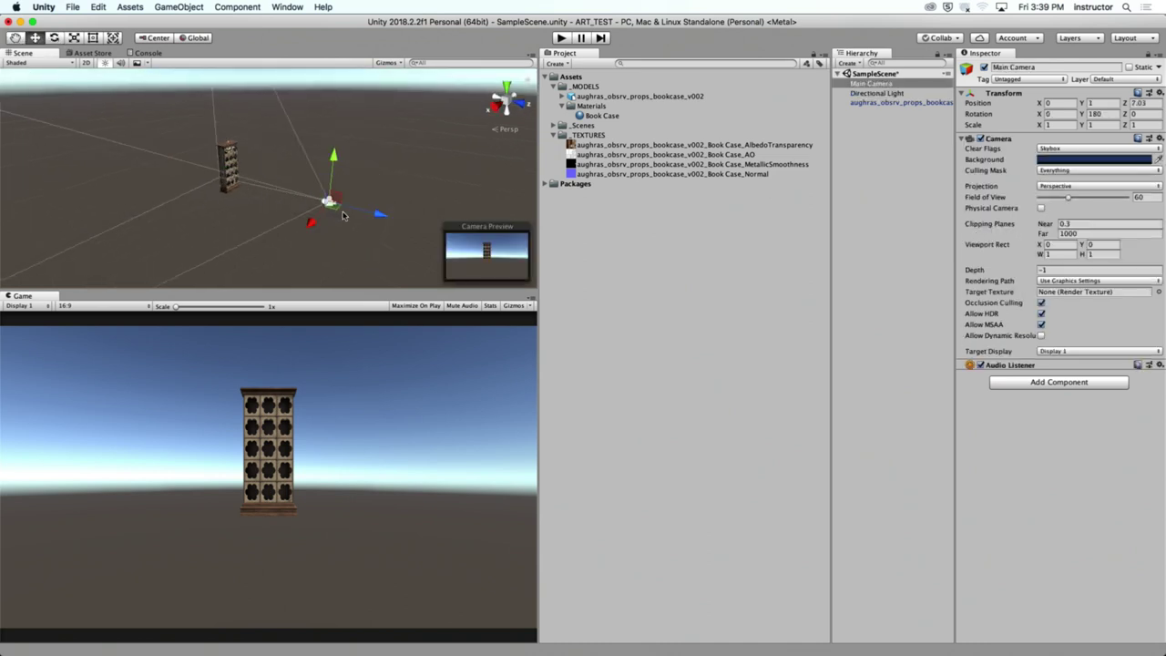
drag(381, 214, 290, 133)
key(e)
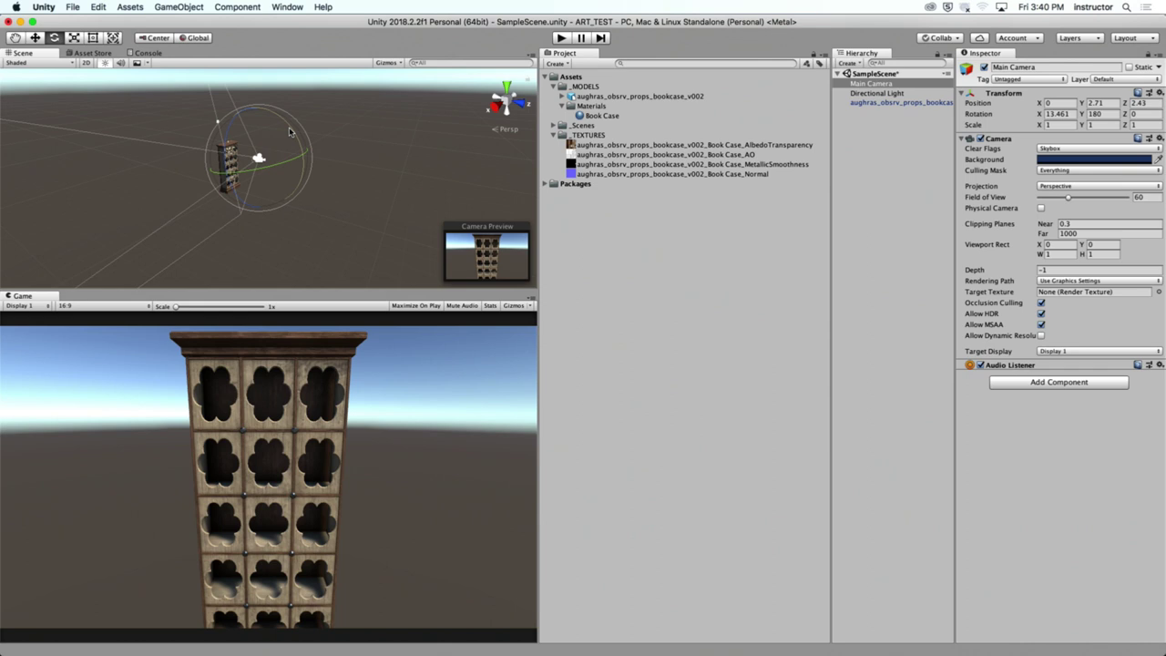
Step: Switch to Chrome, open the Week 04 lab assignment Interior - Design (Detail Map), and highlight the "win" condition in its brief
key(super+Tab)
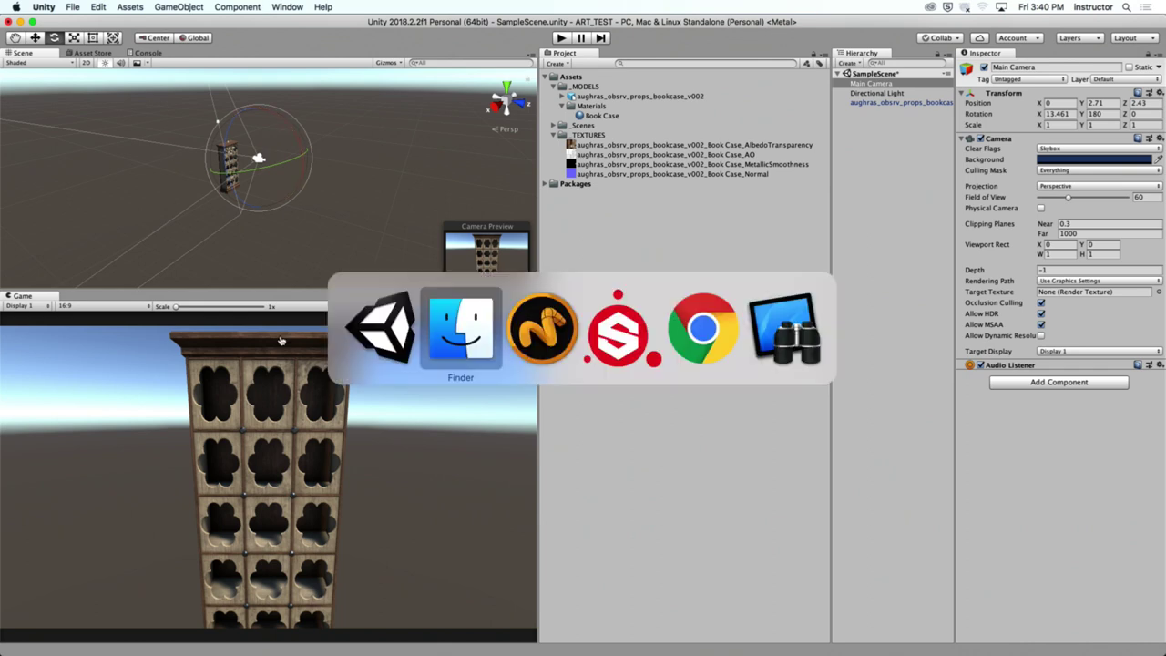
key(super+Tab)
key(super+Tab)
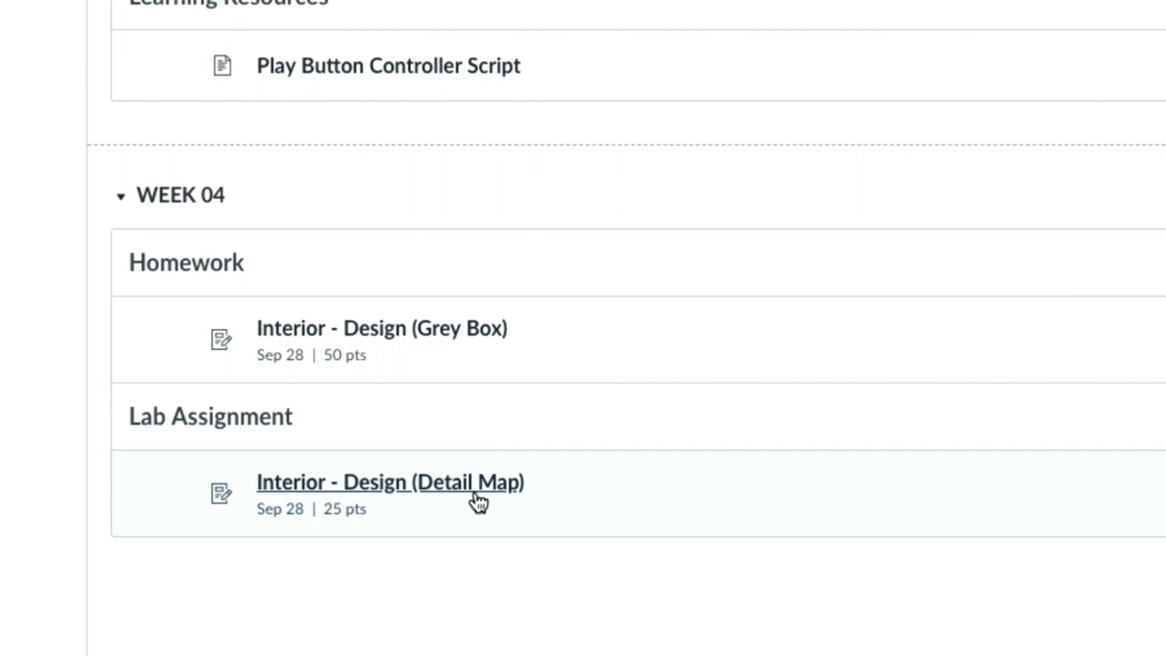
click(498, 499)
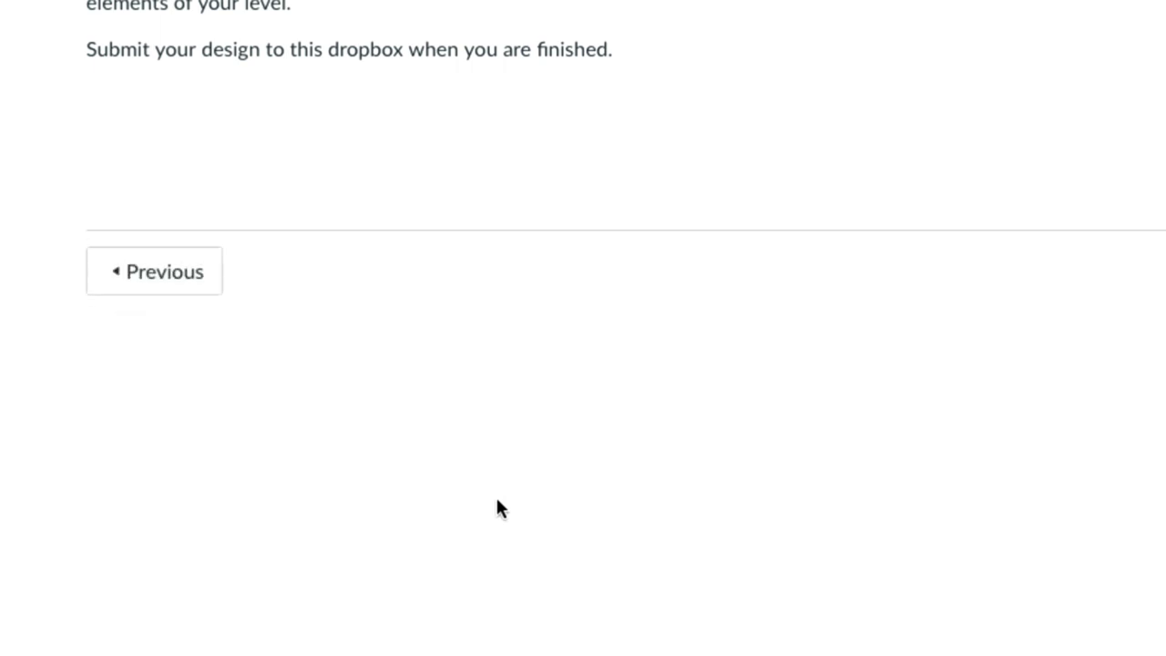
scroll(583, 124, up, 3)
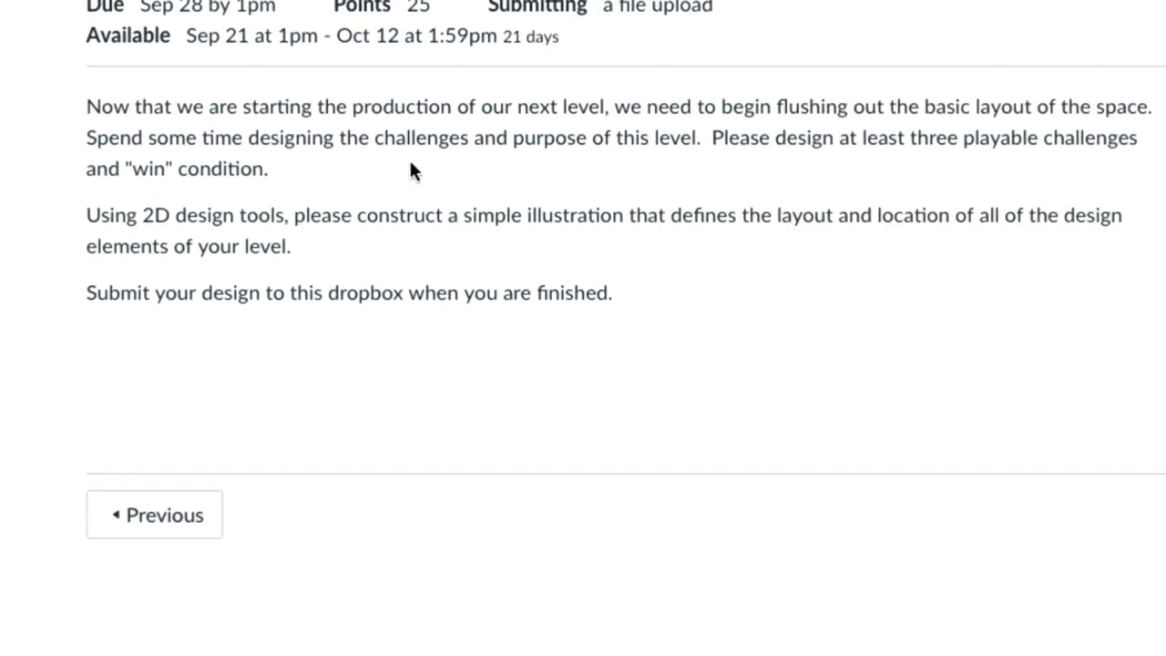
drag(109, 166, 279, 185)
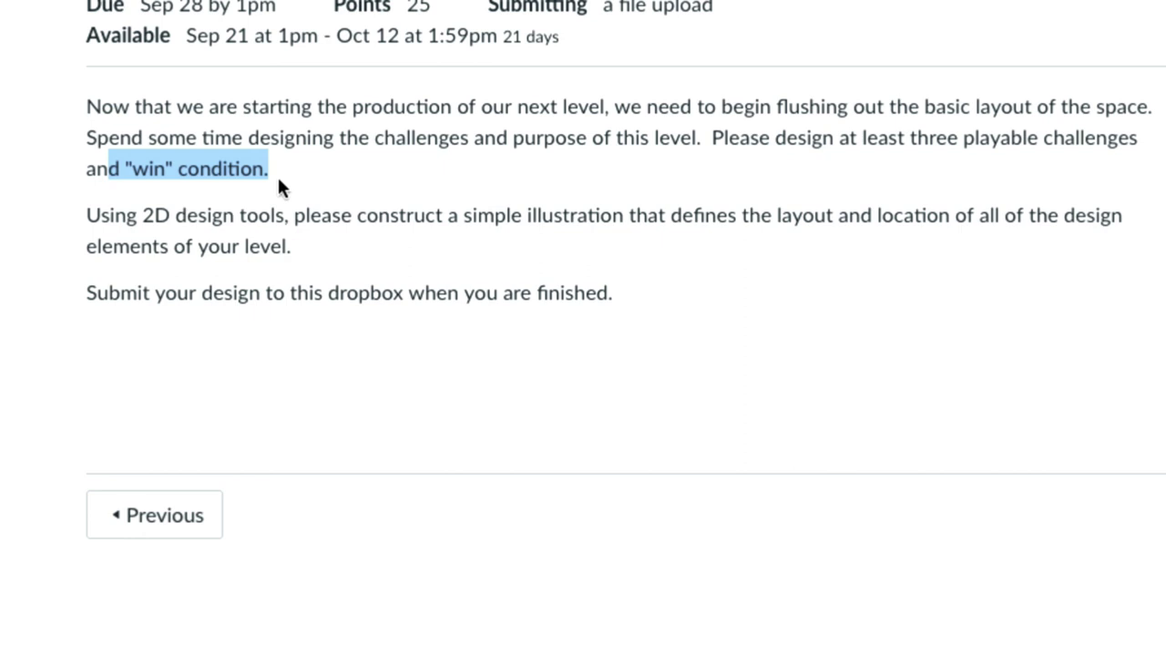